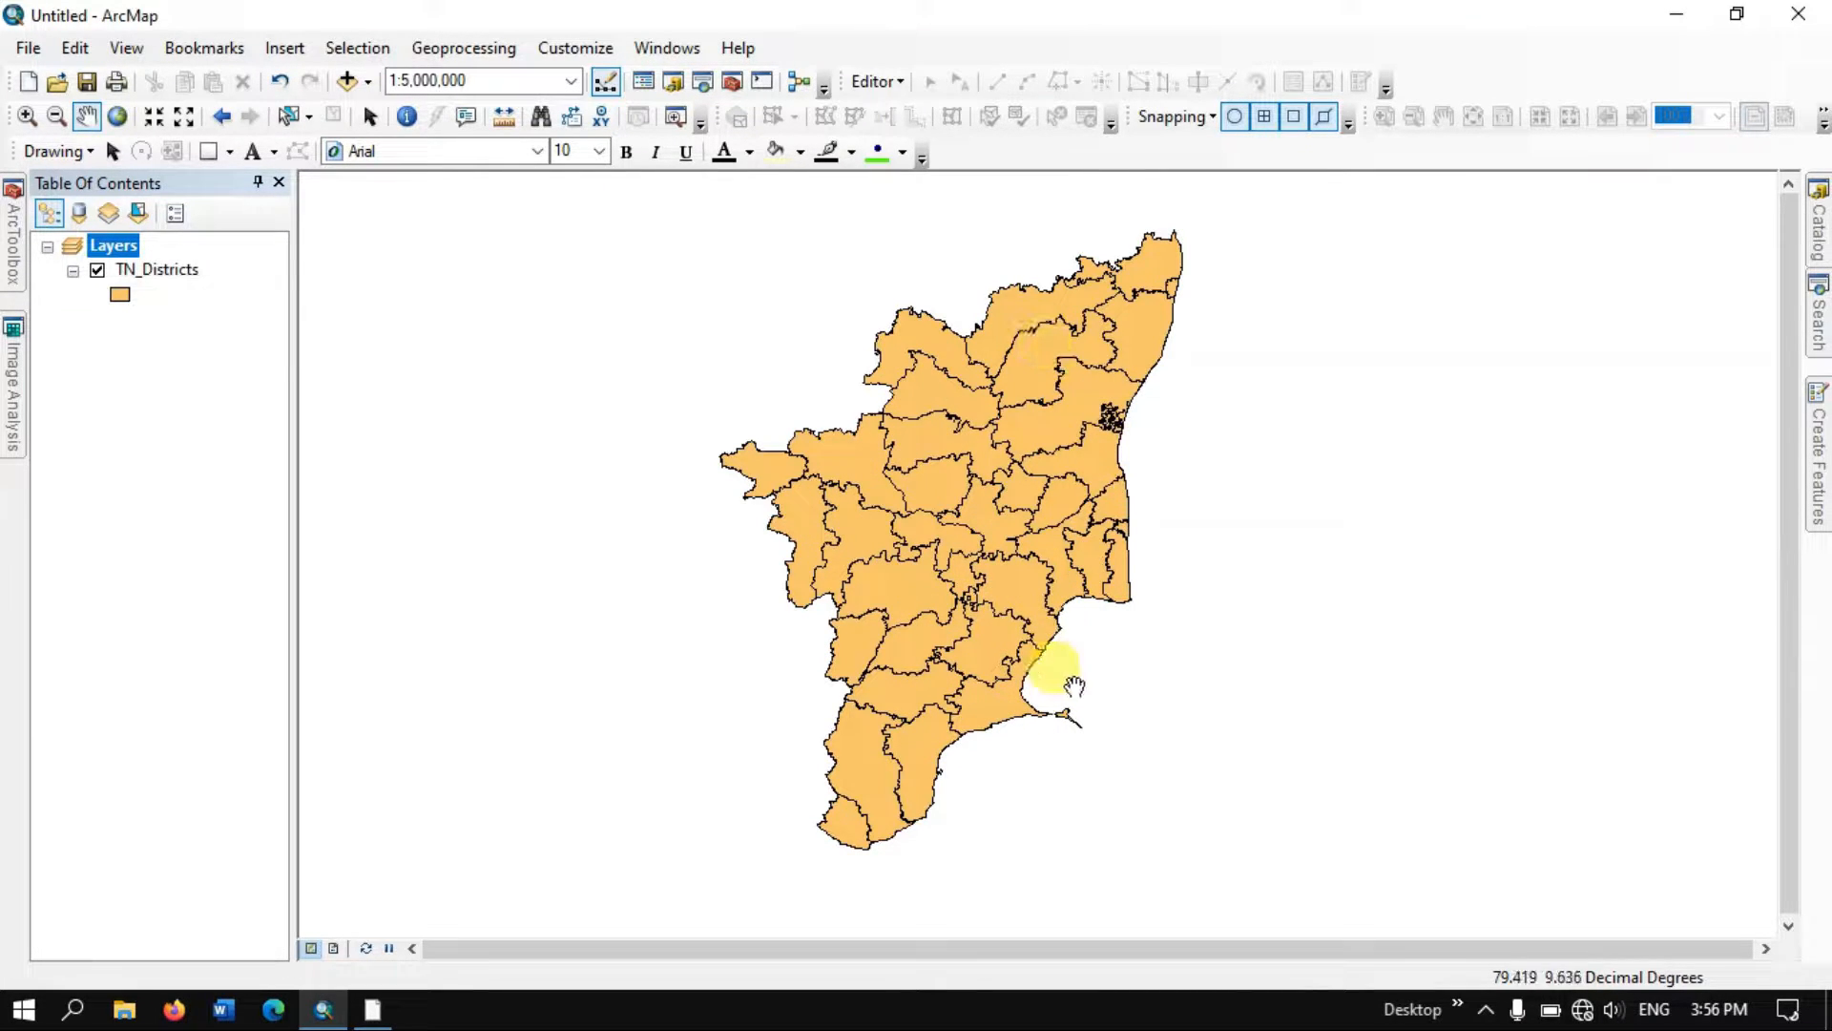
- Select the district in the centre of the map and start a data export of the selected TN_Districts feature
right_click(288, 124)
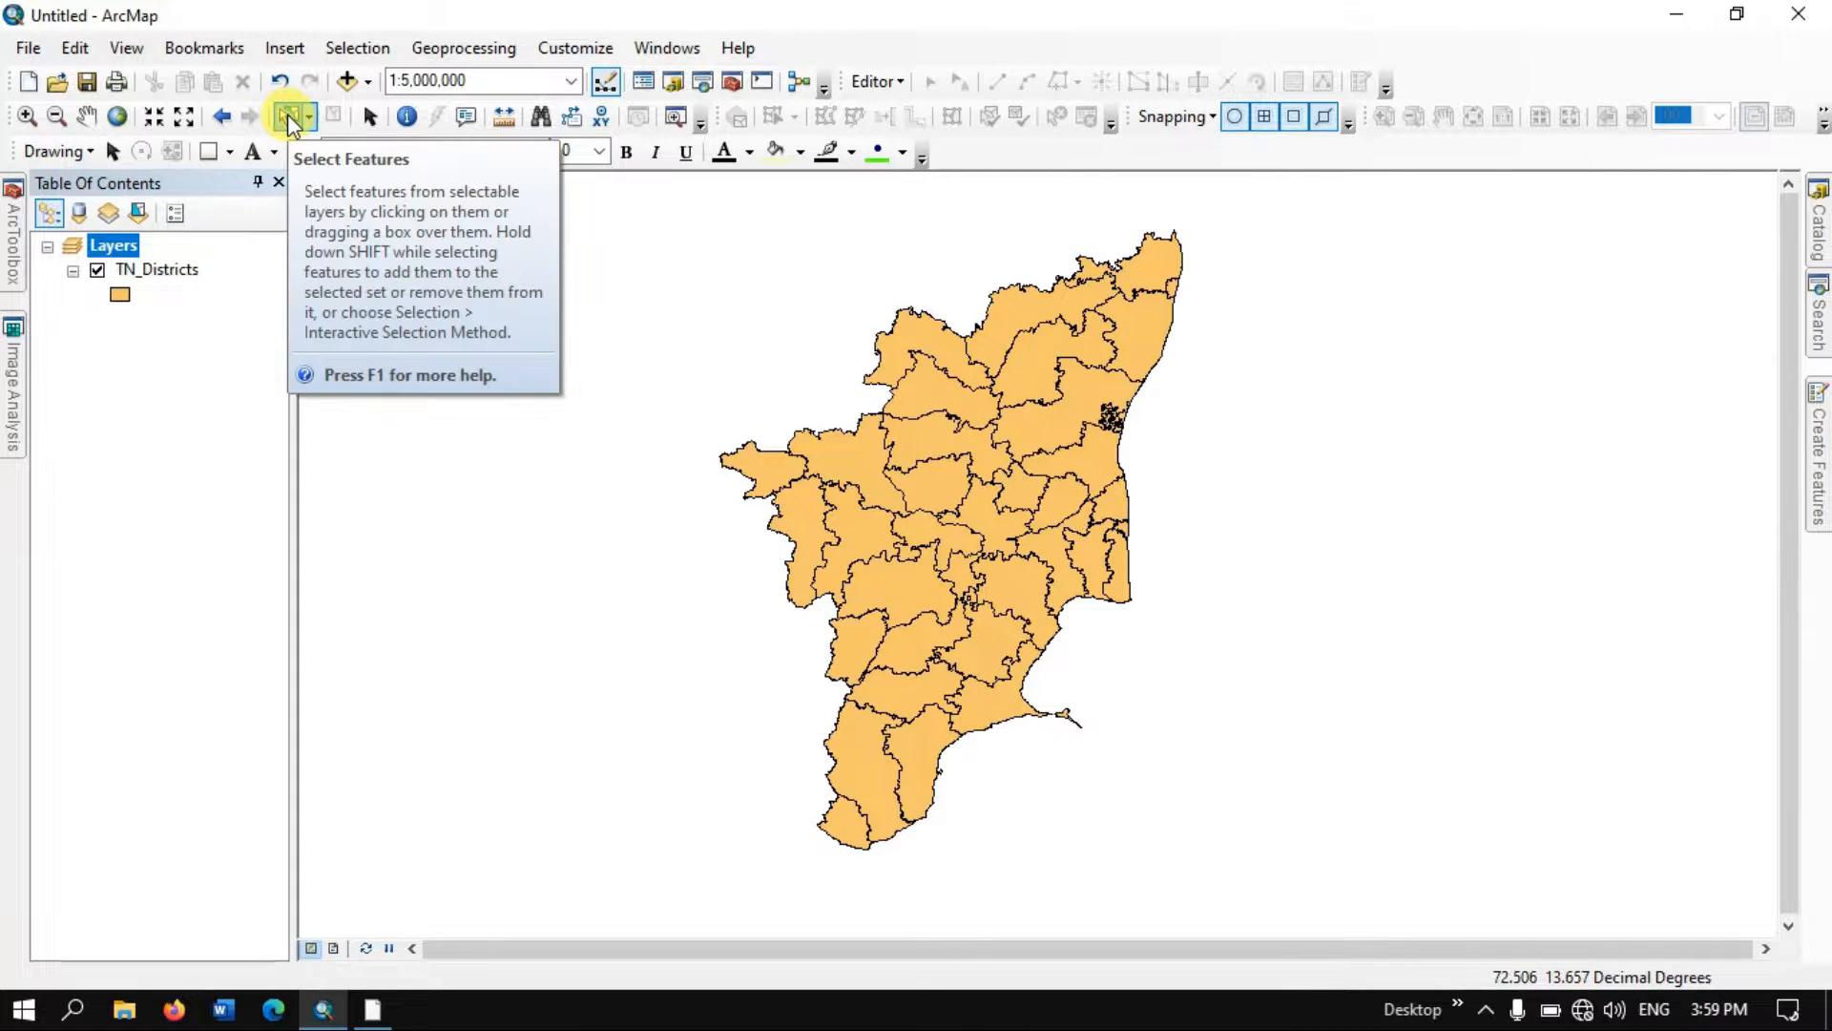
left_click(993, 520)
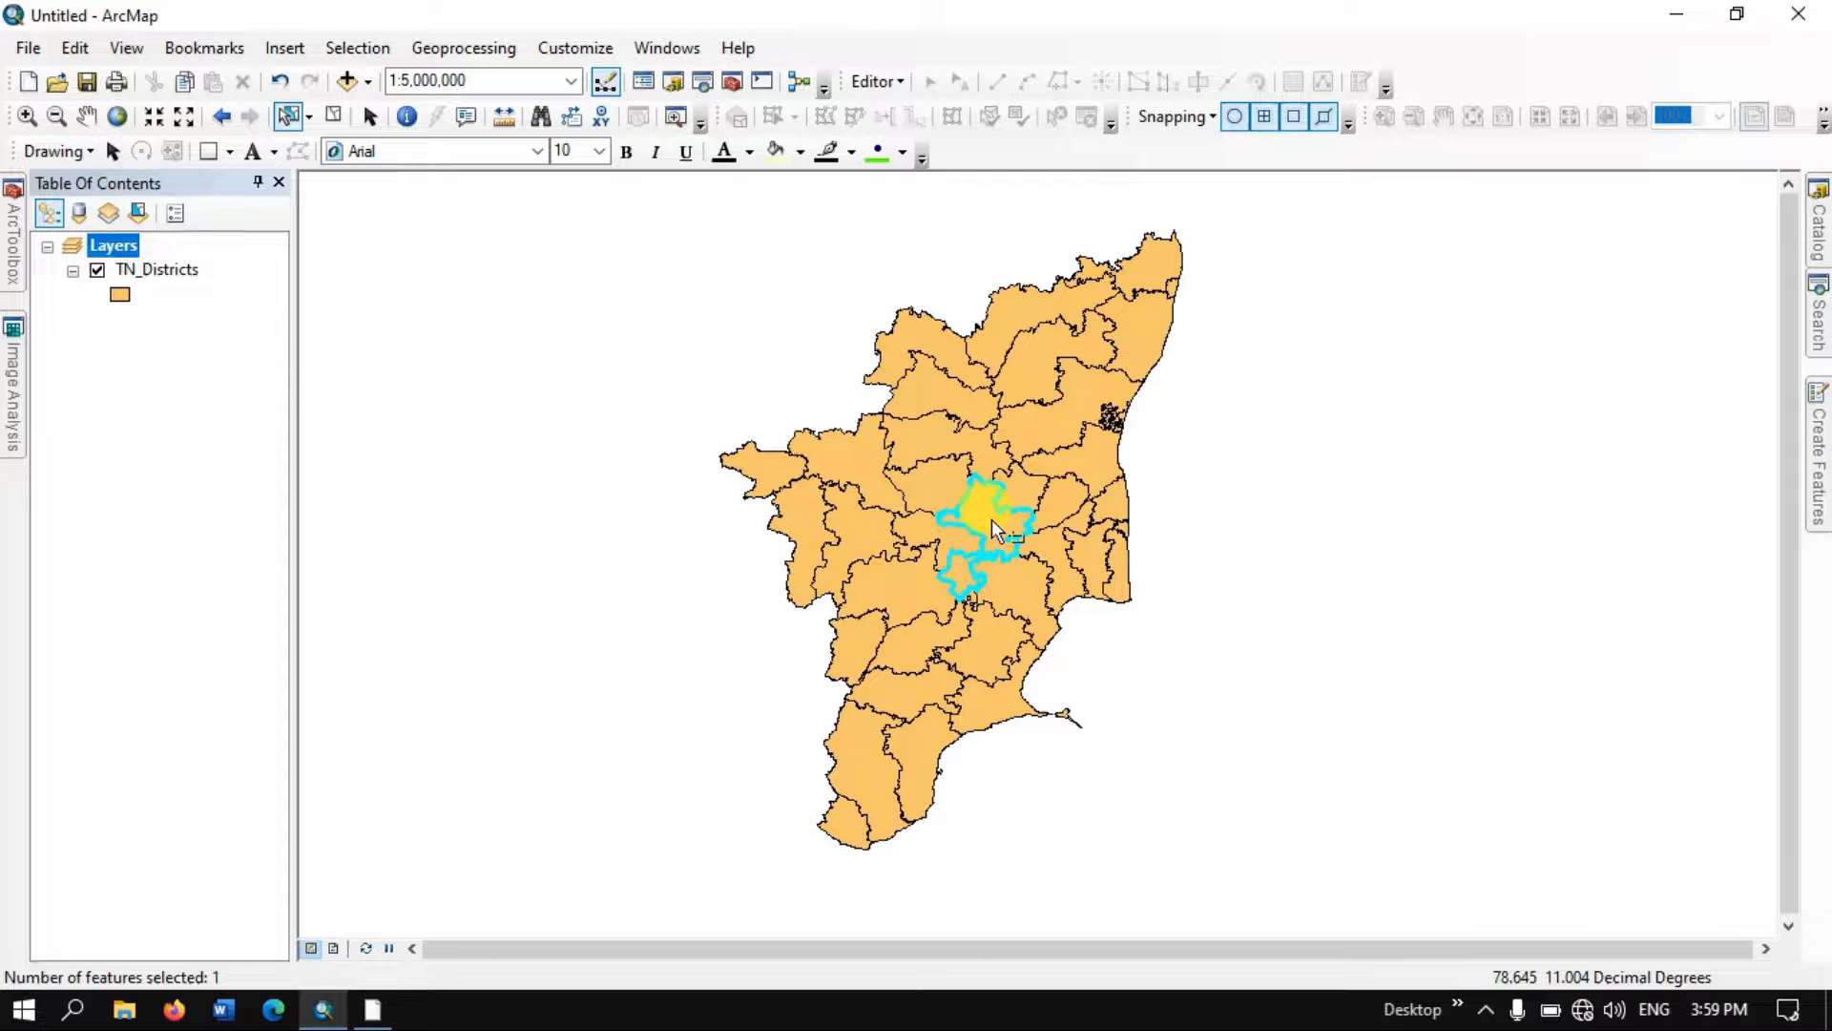
right_click(160, 272)
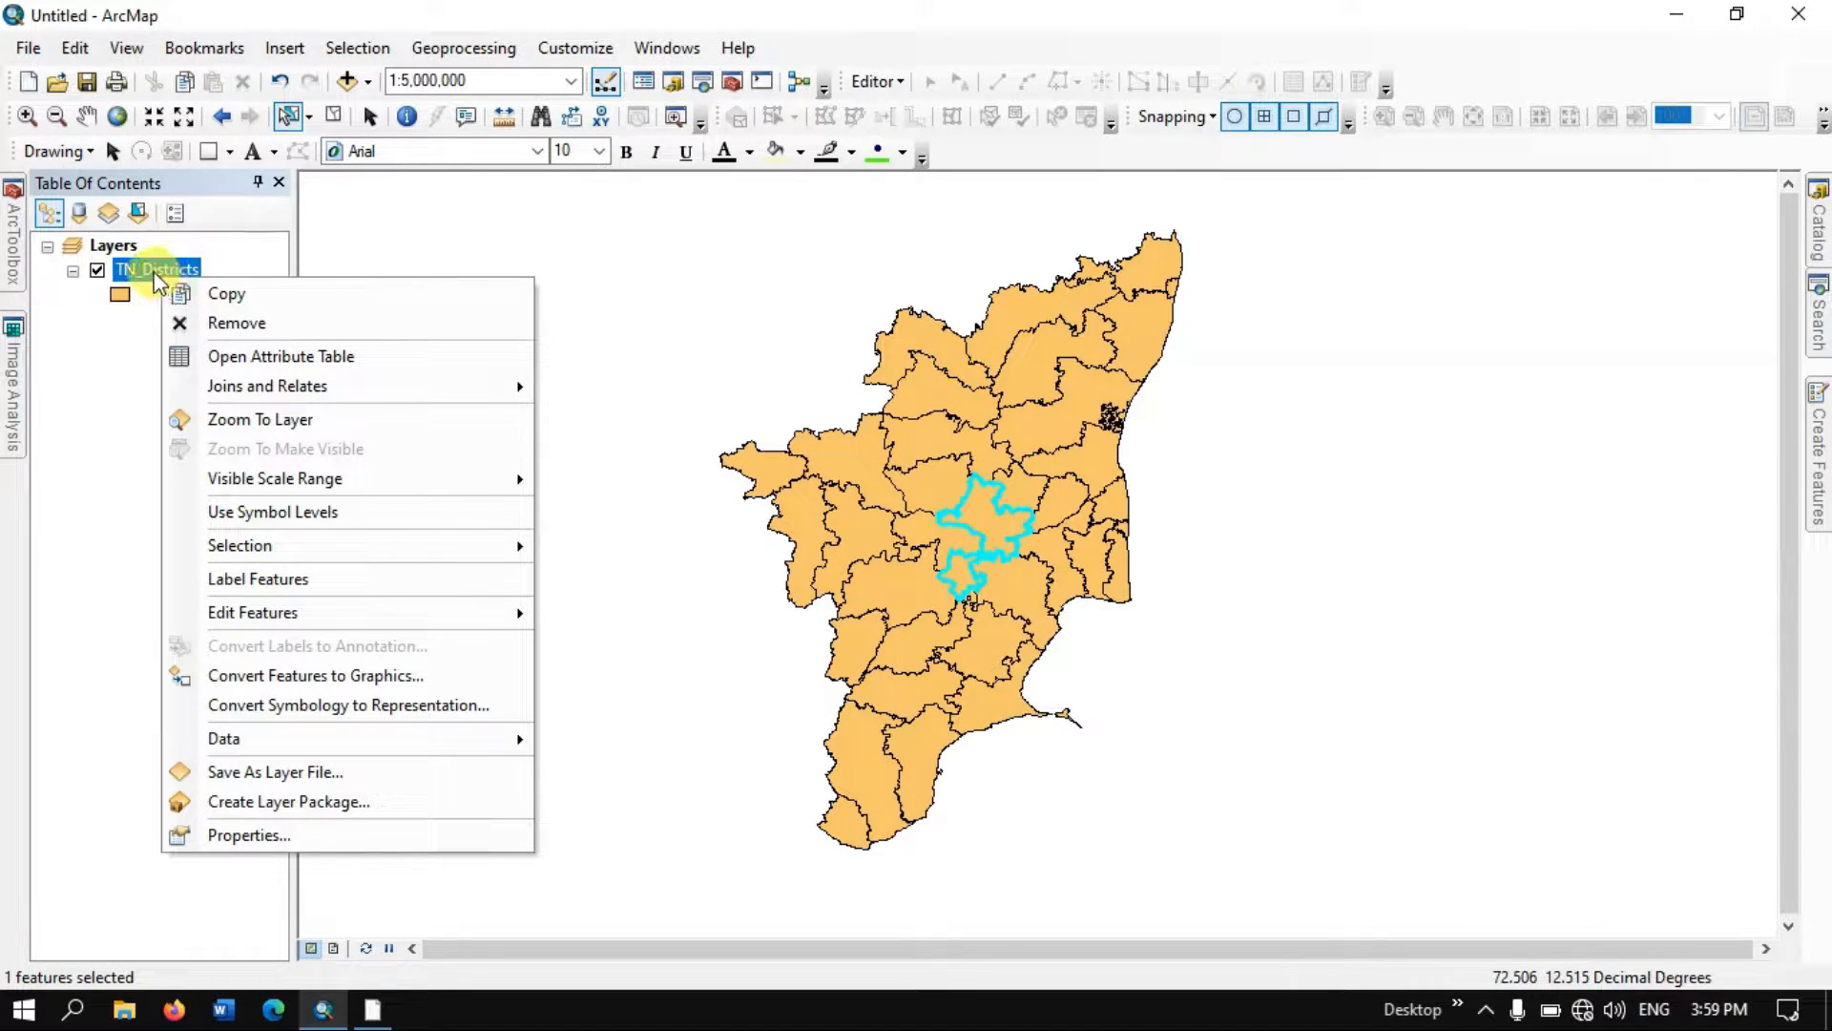
mouse_move(417, 748)
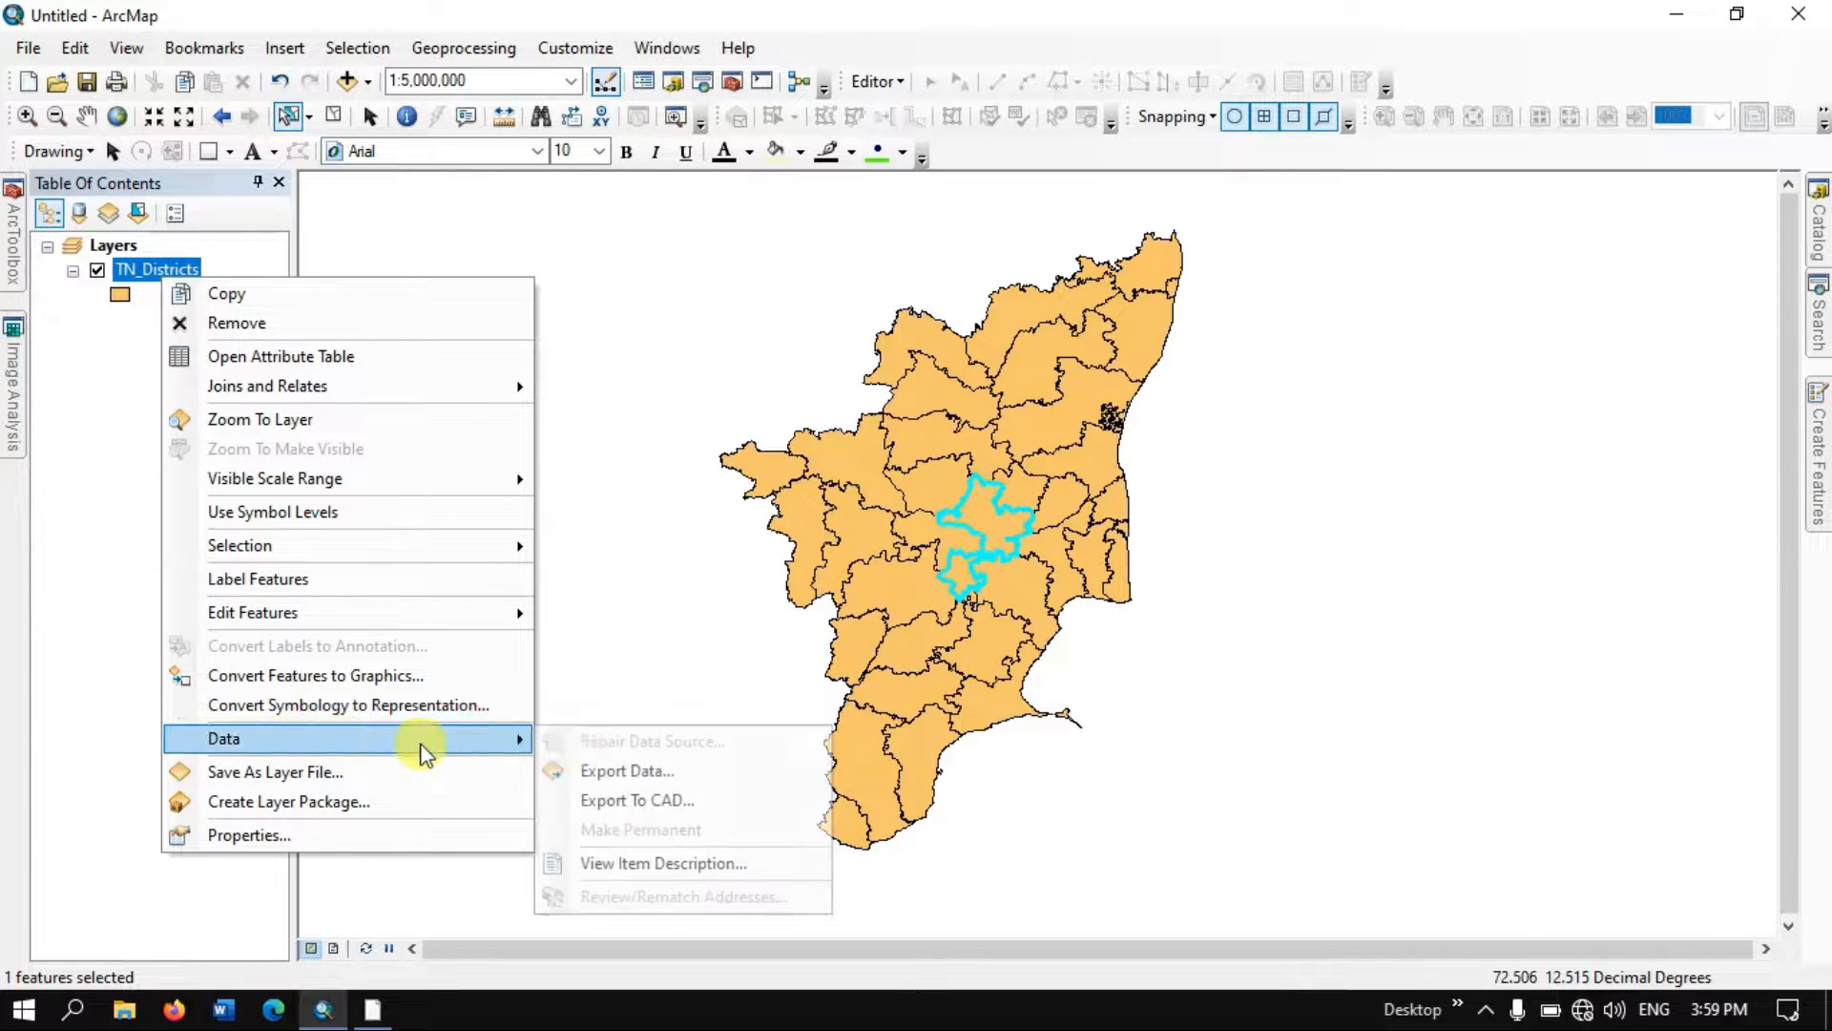
left_click(622, 762)
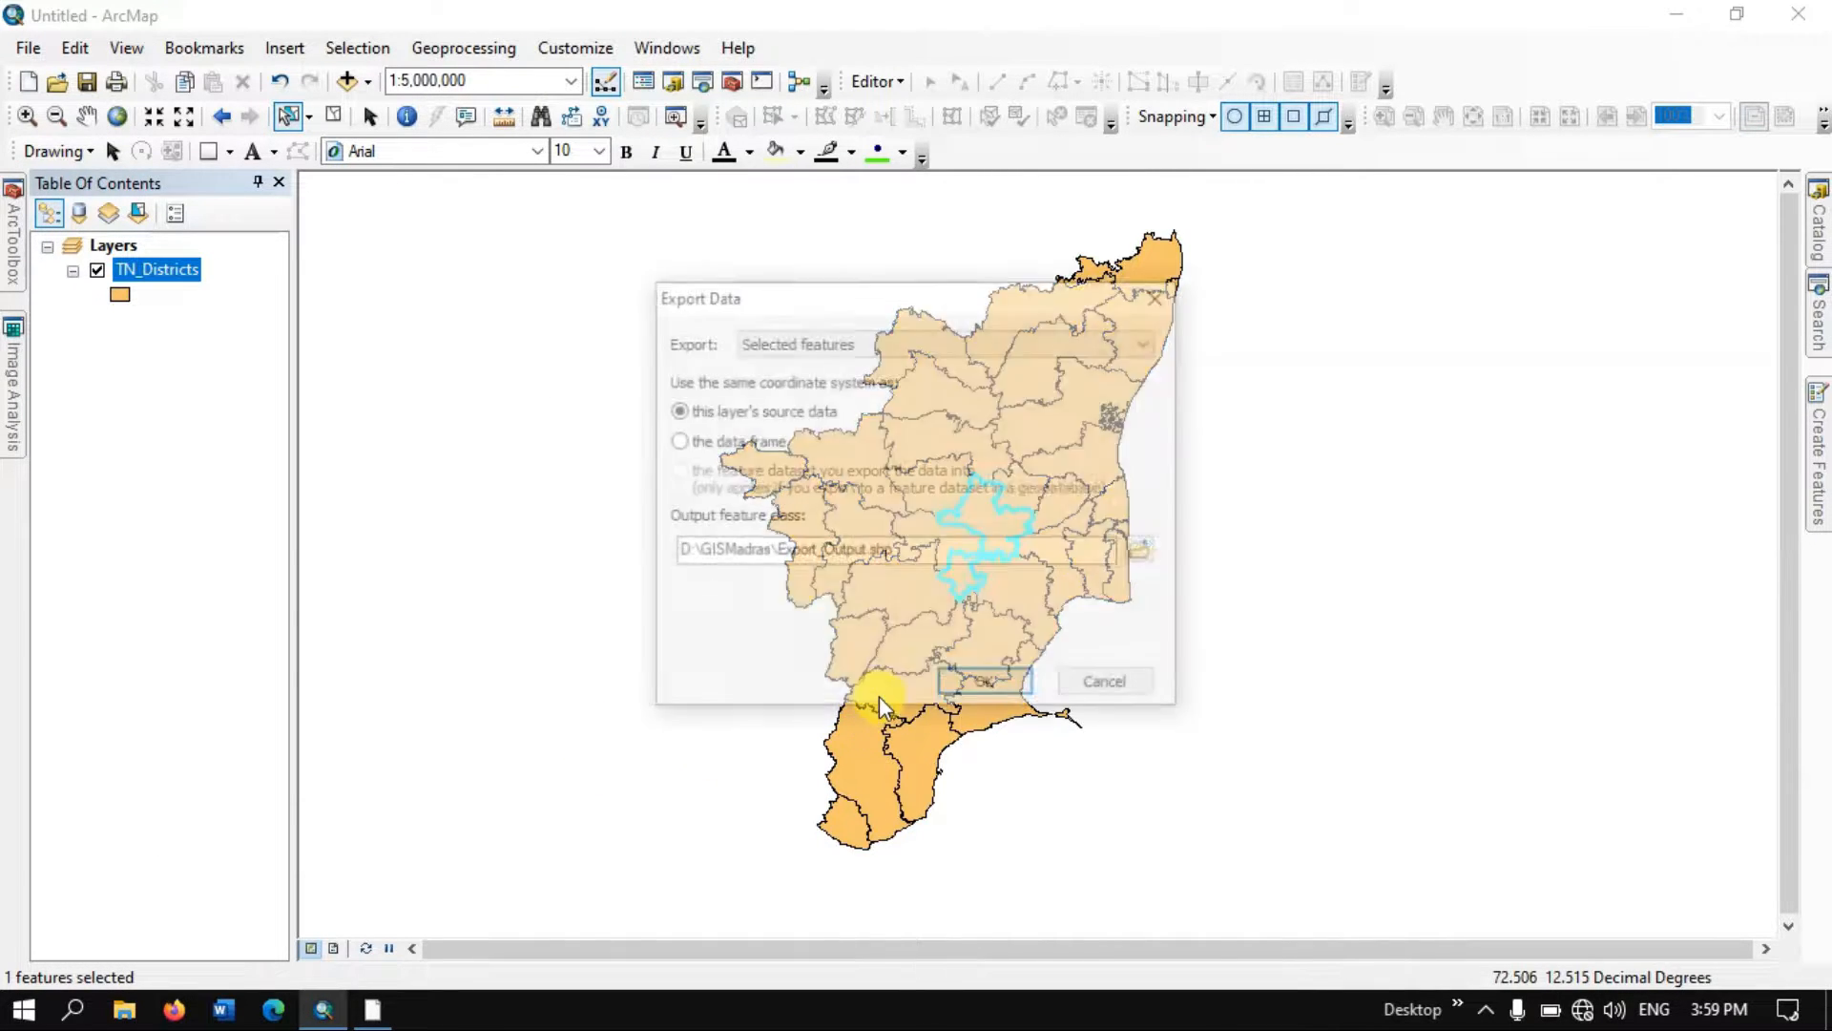
- Export the selected district as shapefile StudyArea.shp in the GISMadras folder, add it to the map, and clear the selection
left_click(1141, 563)
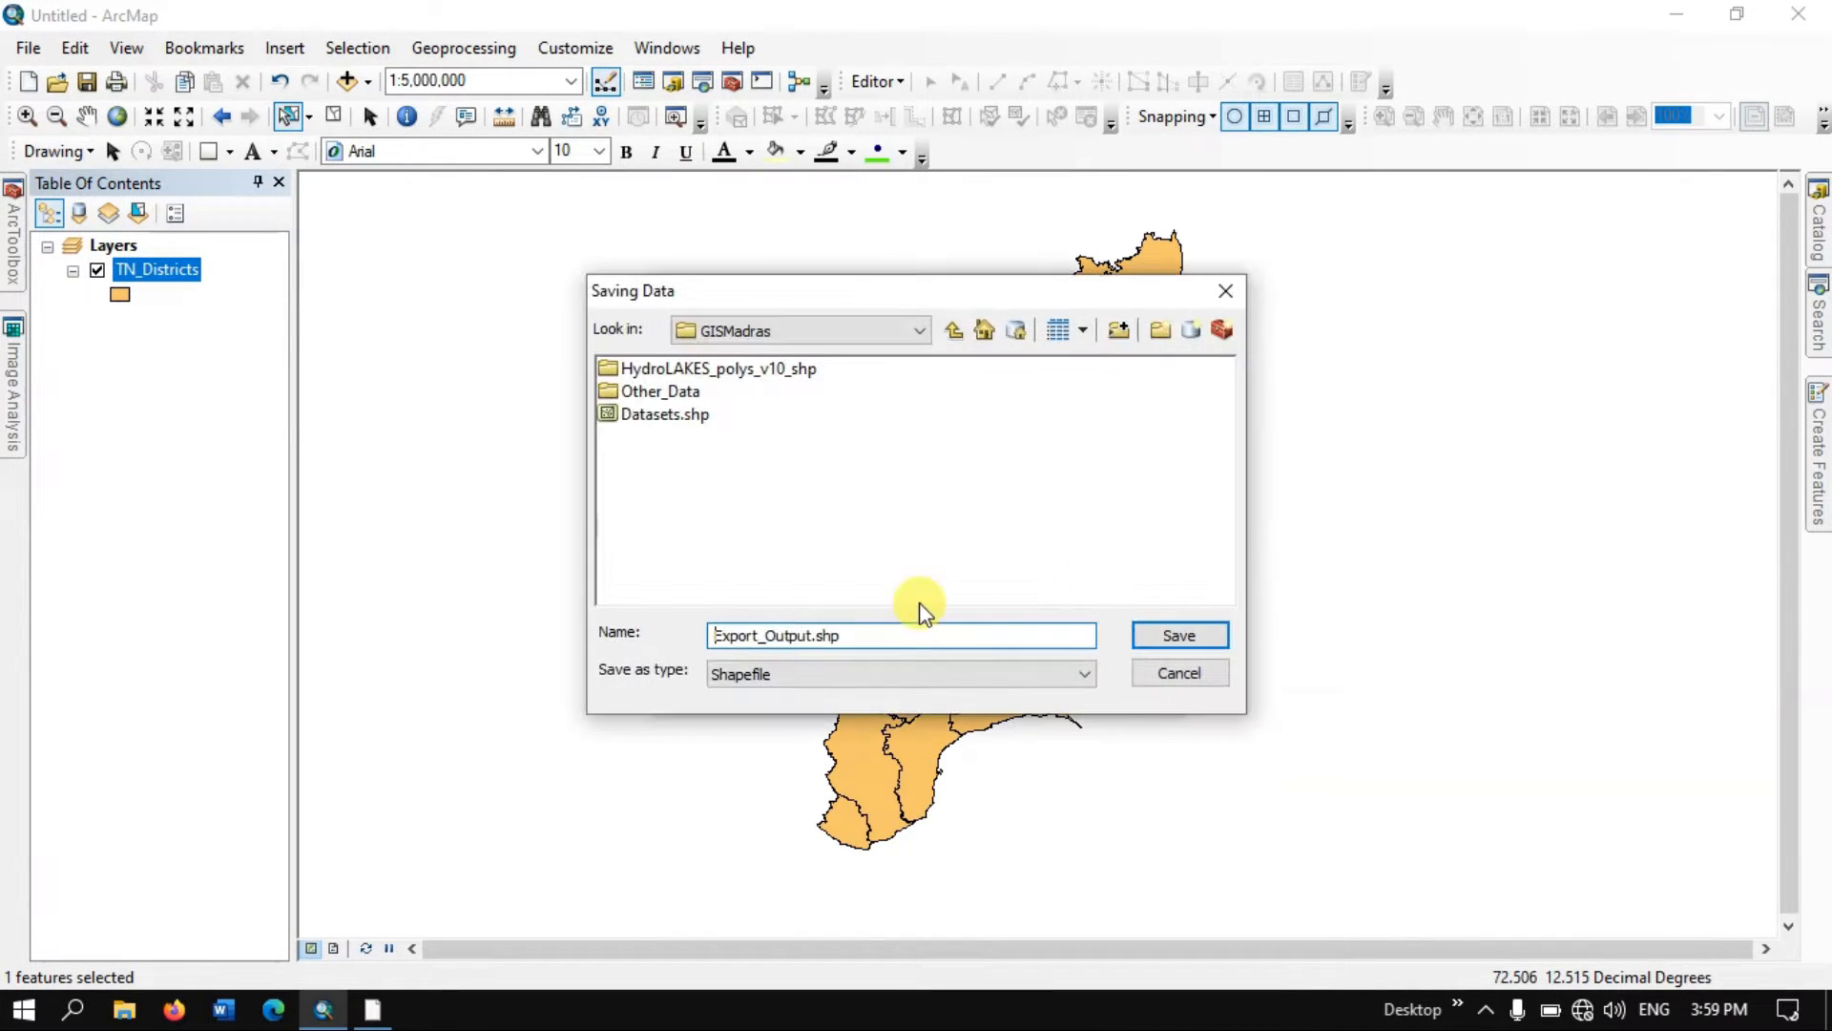
right_click(811, 638)
left_click(781, 635)
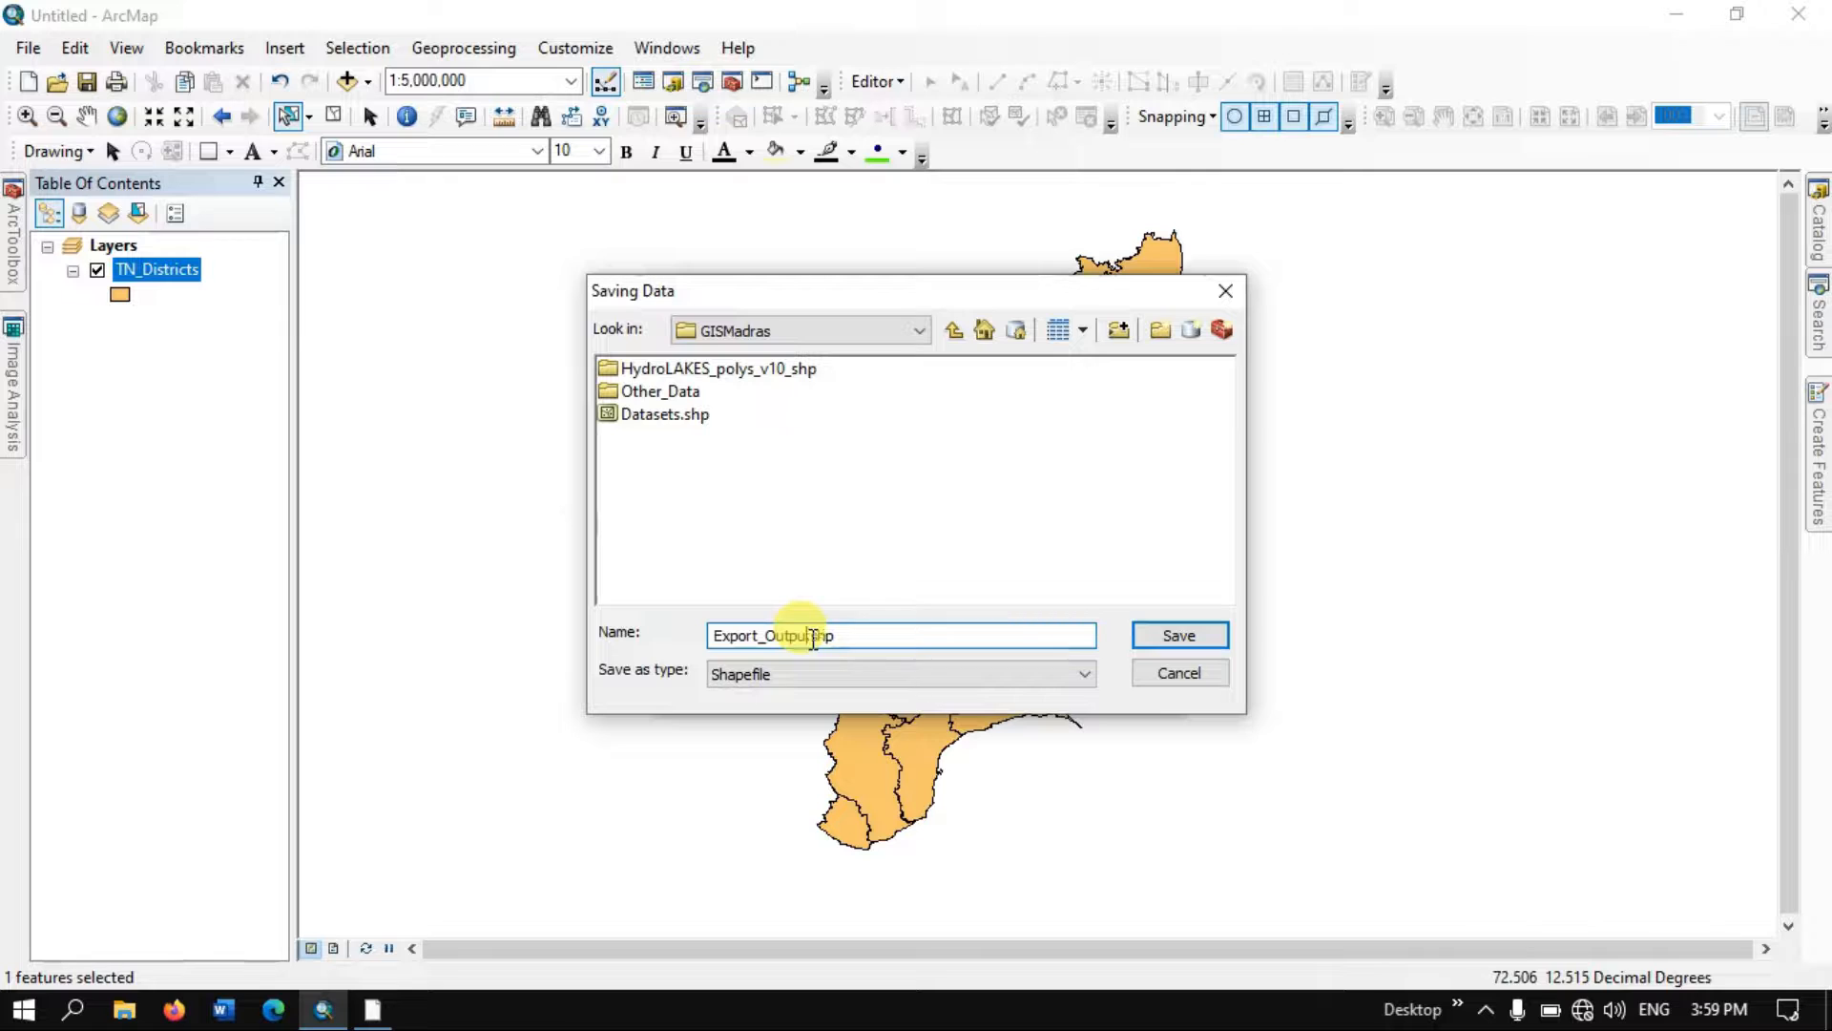
type("StudyArea")
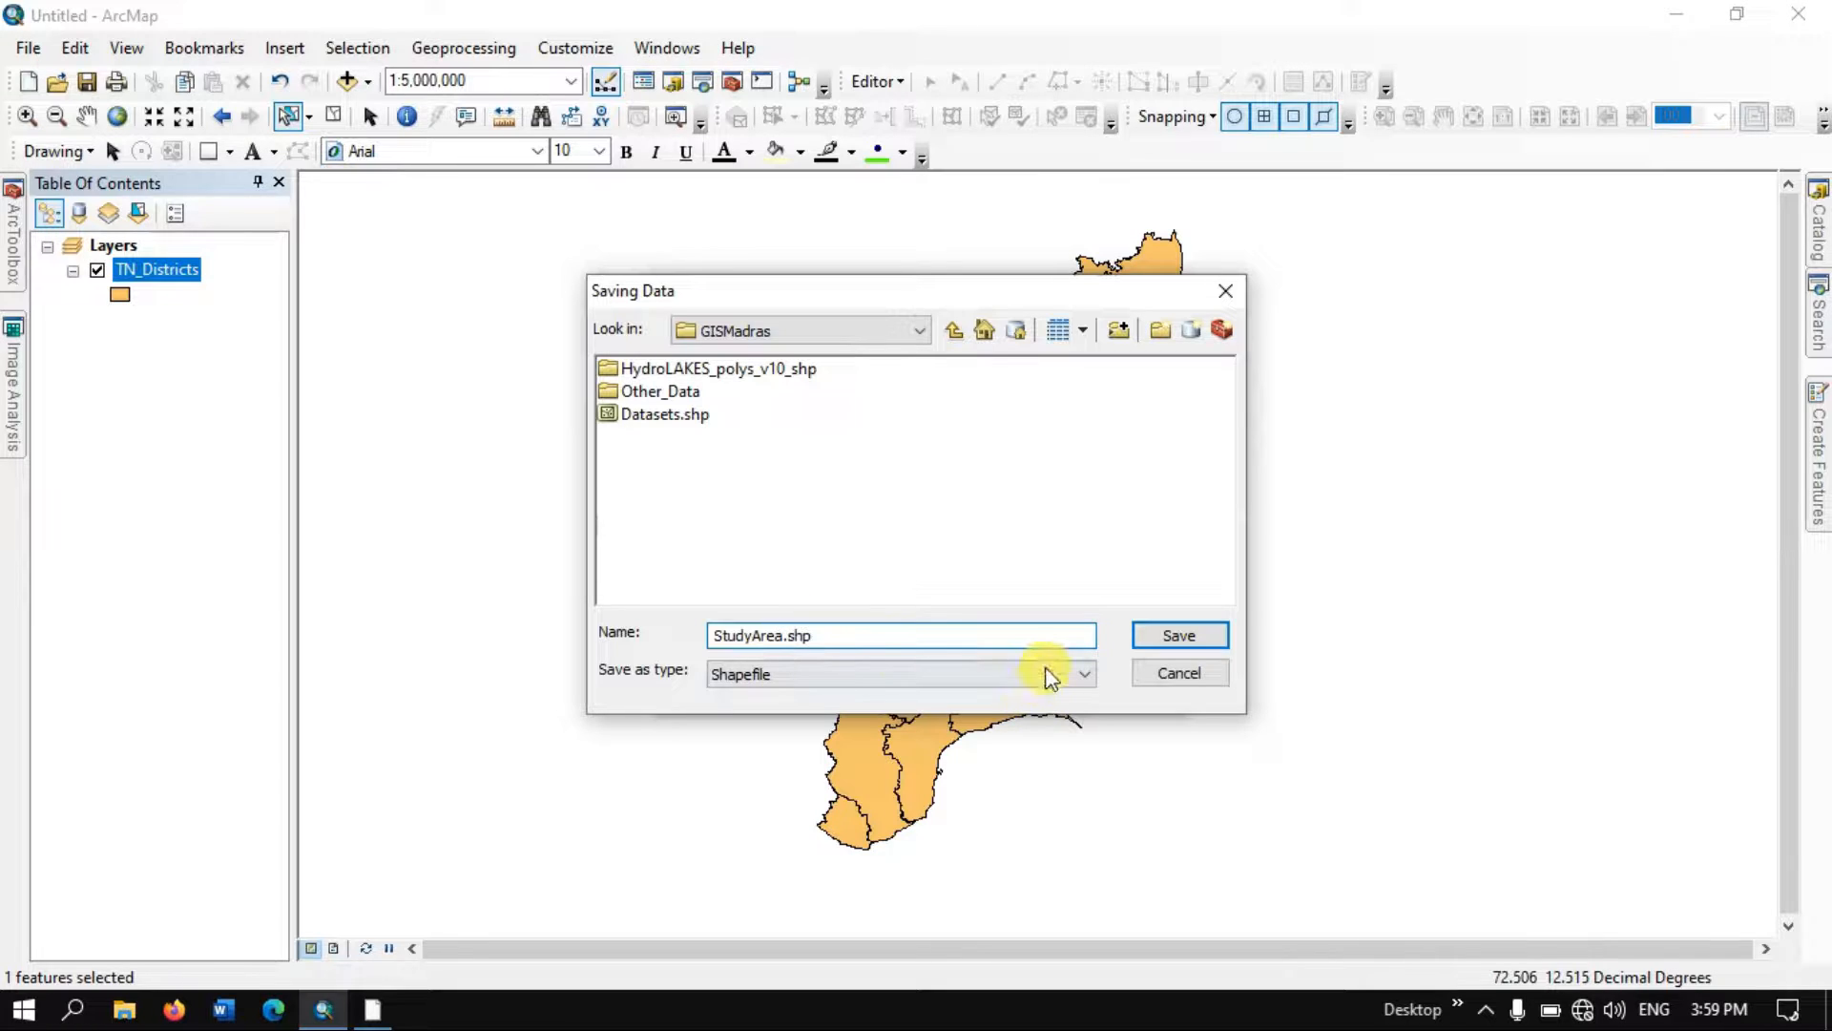
left_click(1177, 640)
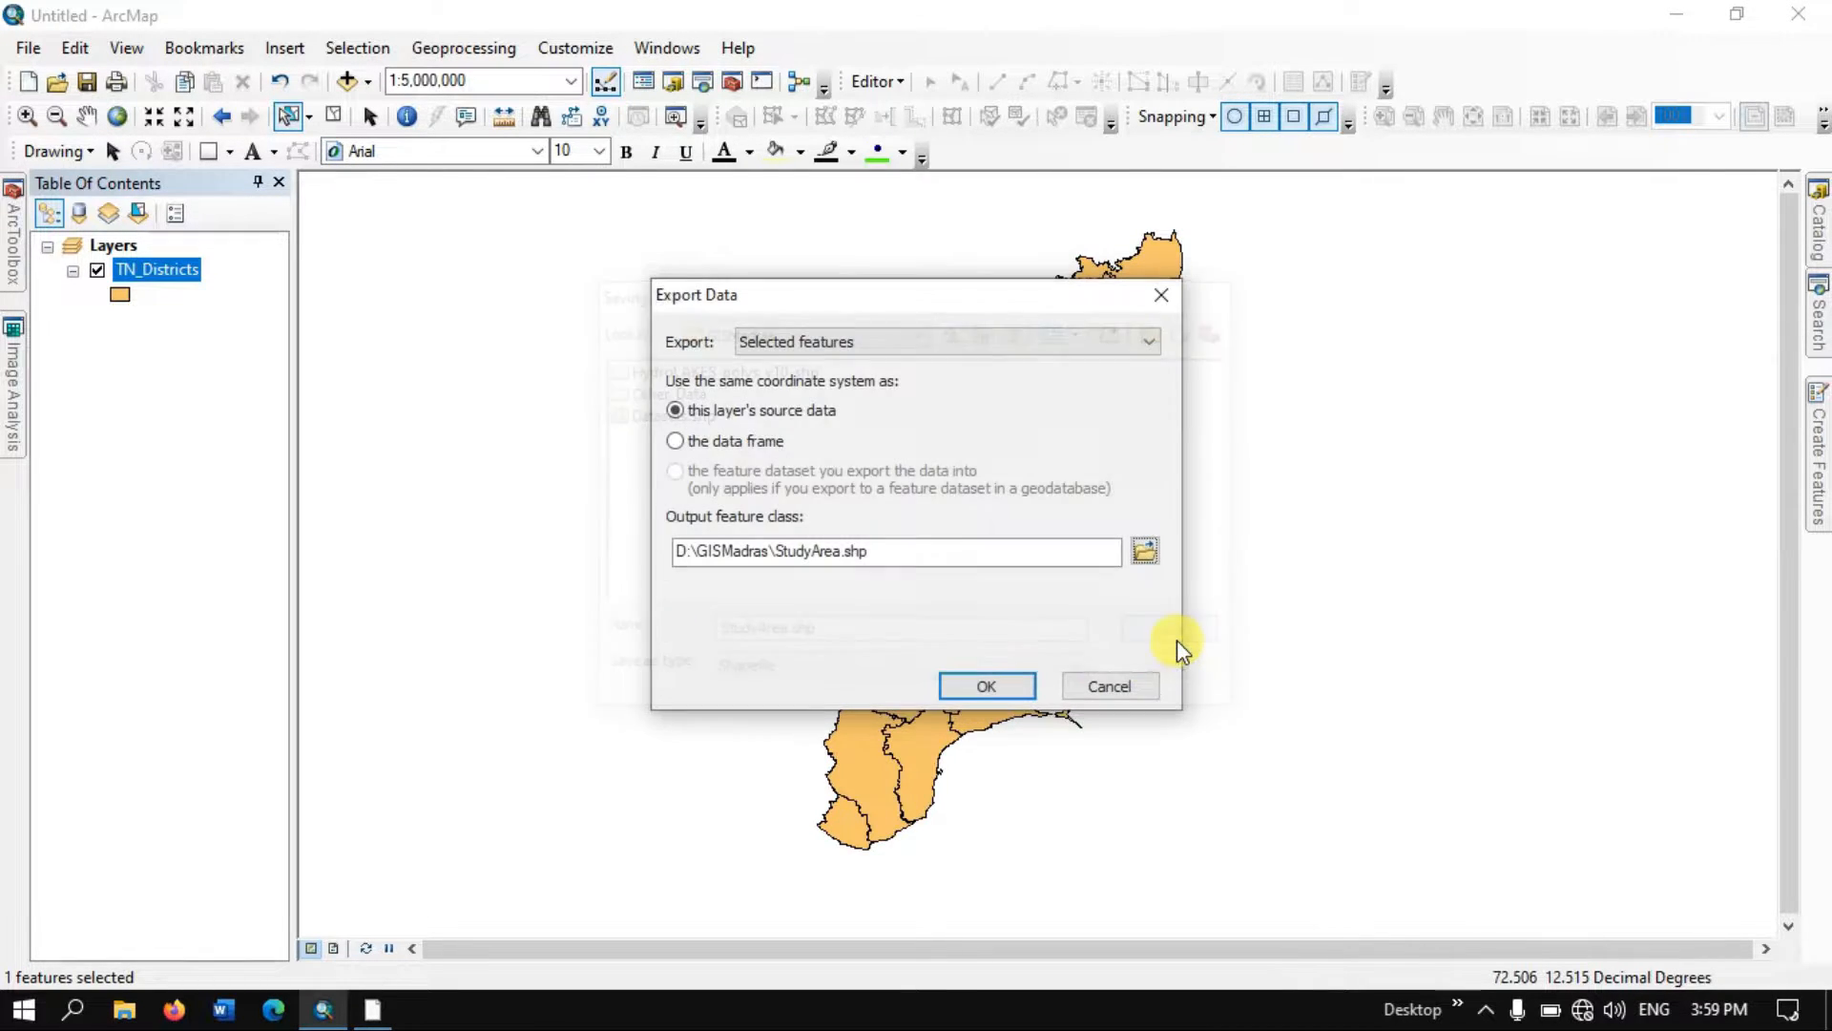
left_click(979, 685)
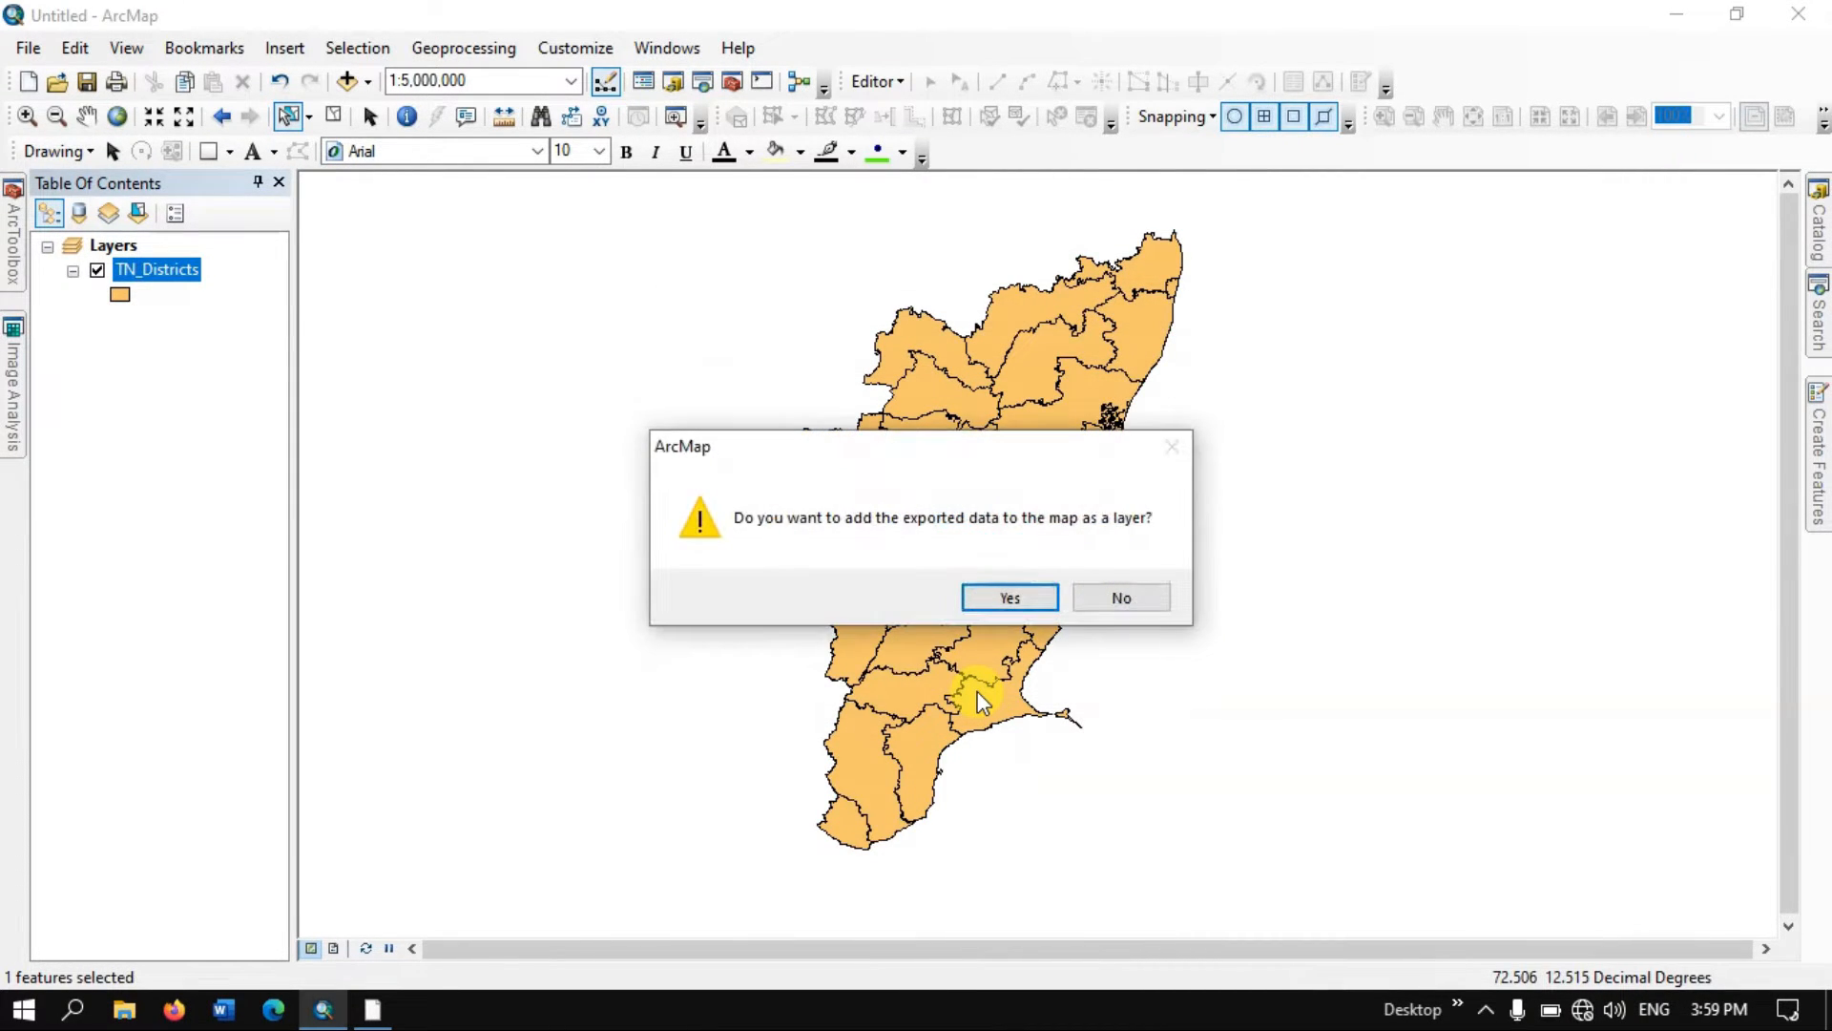
left_click(1009, 597)
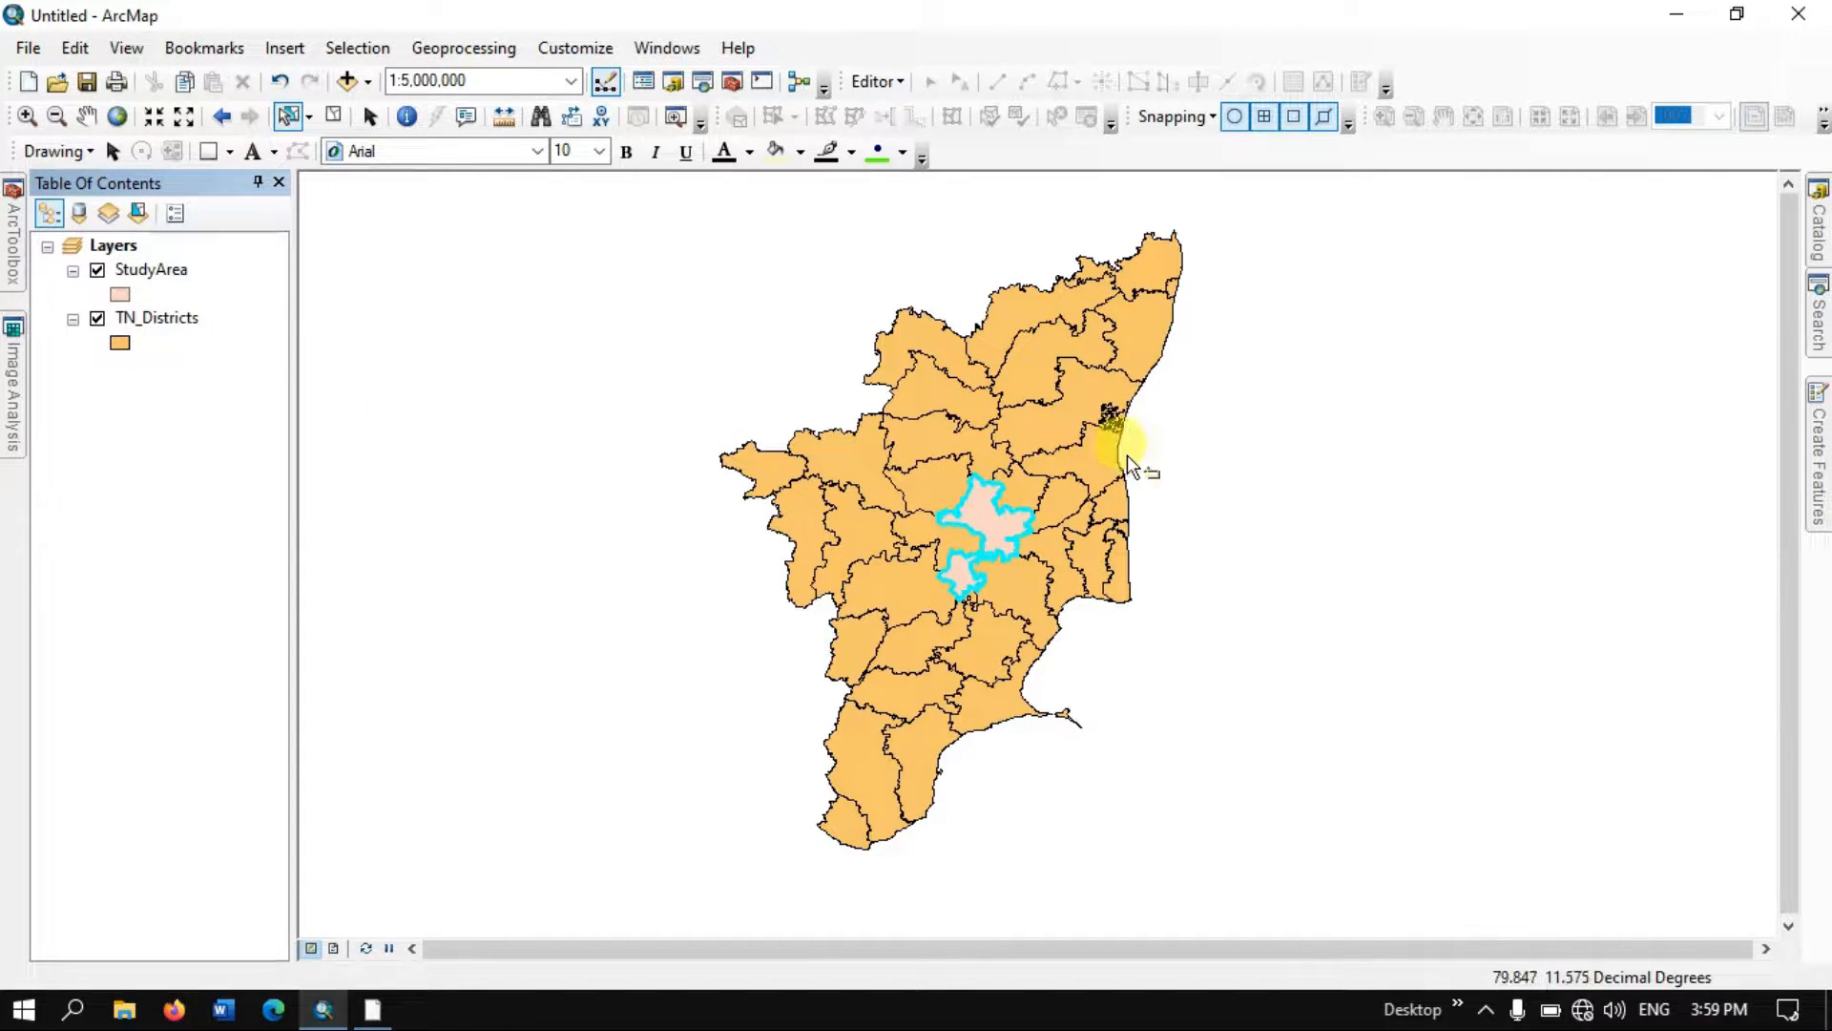
left_click(784, 277)
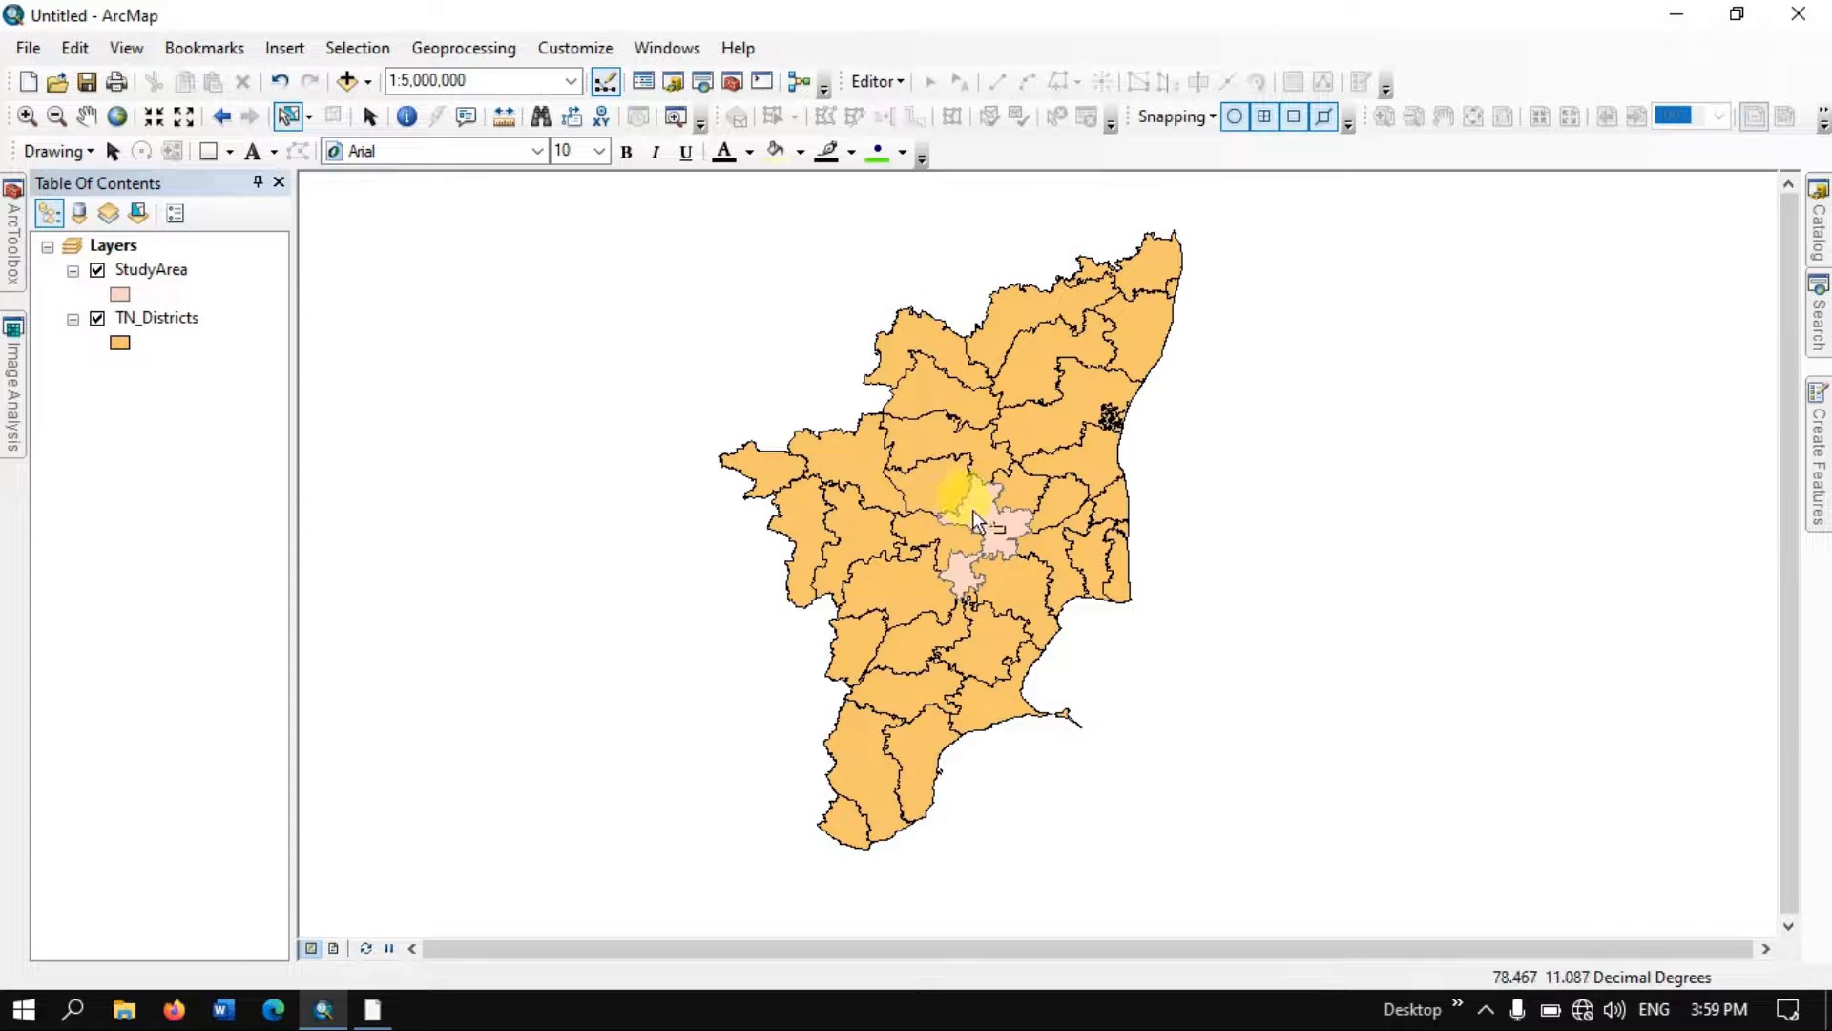
- Change the fill color of the StudyArea layer's symbol to bright yellow
left_click(120, 294)
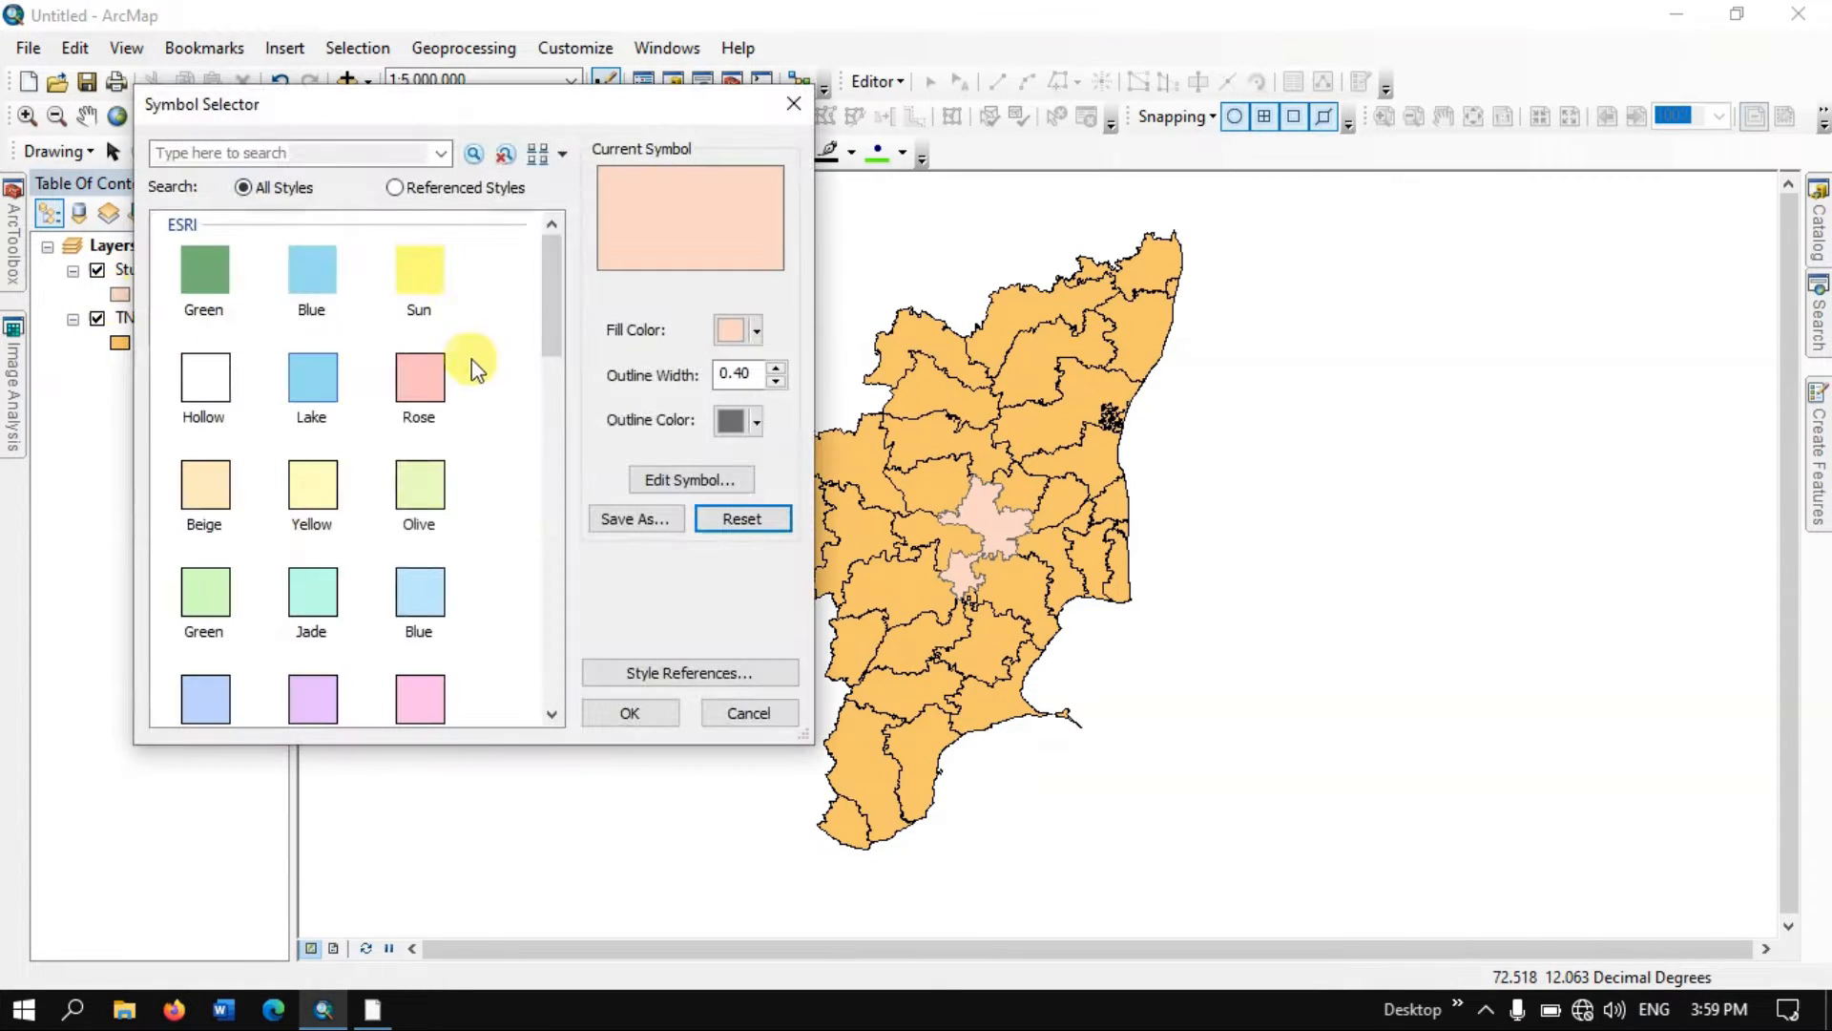
scroll(449, 405, "down", 3)
scroll(425, 393, "up", 3)
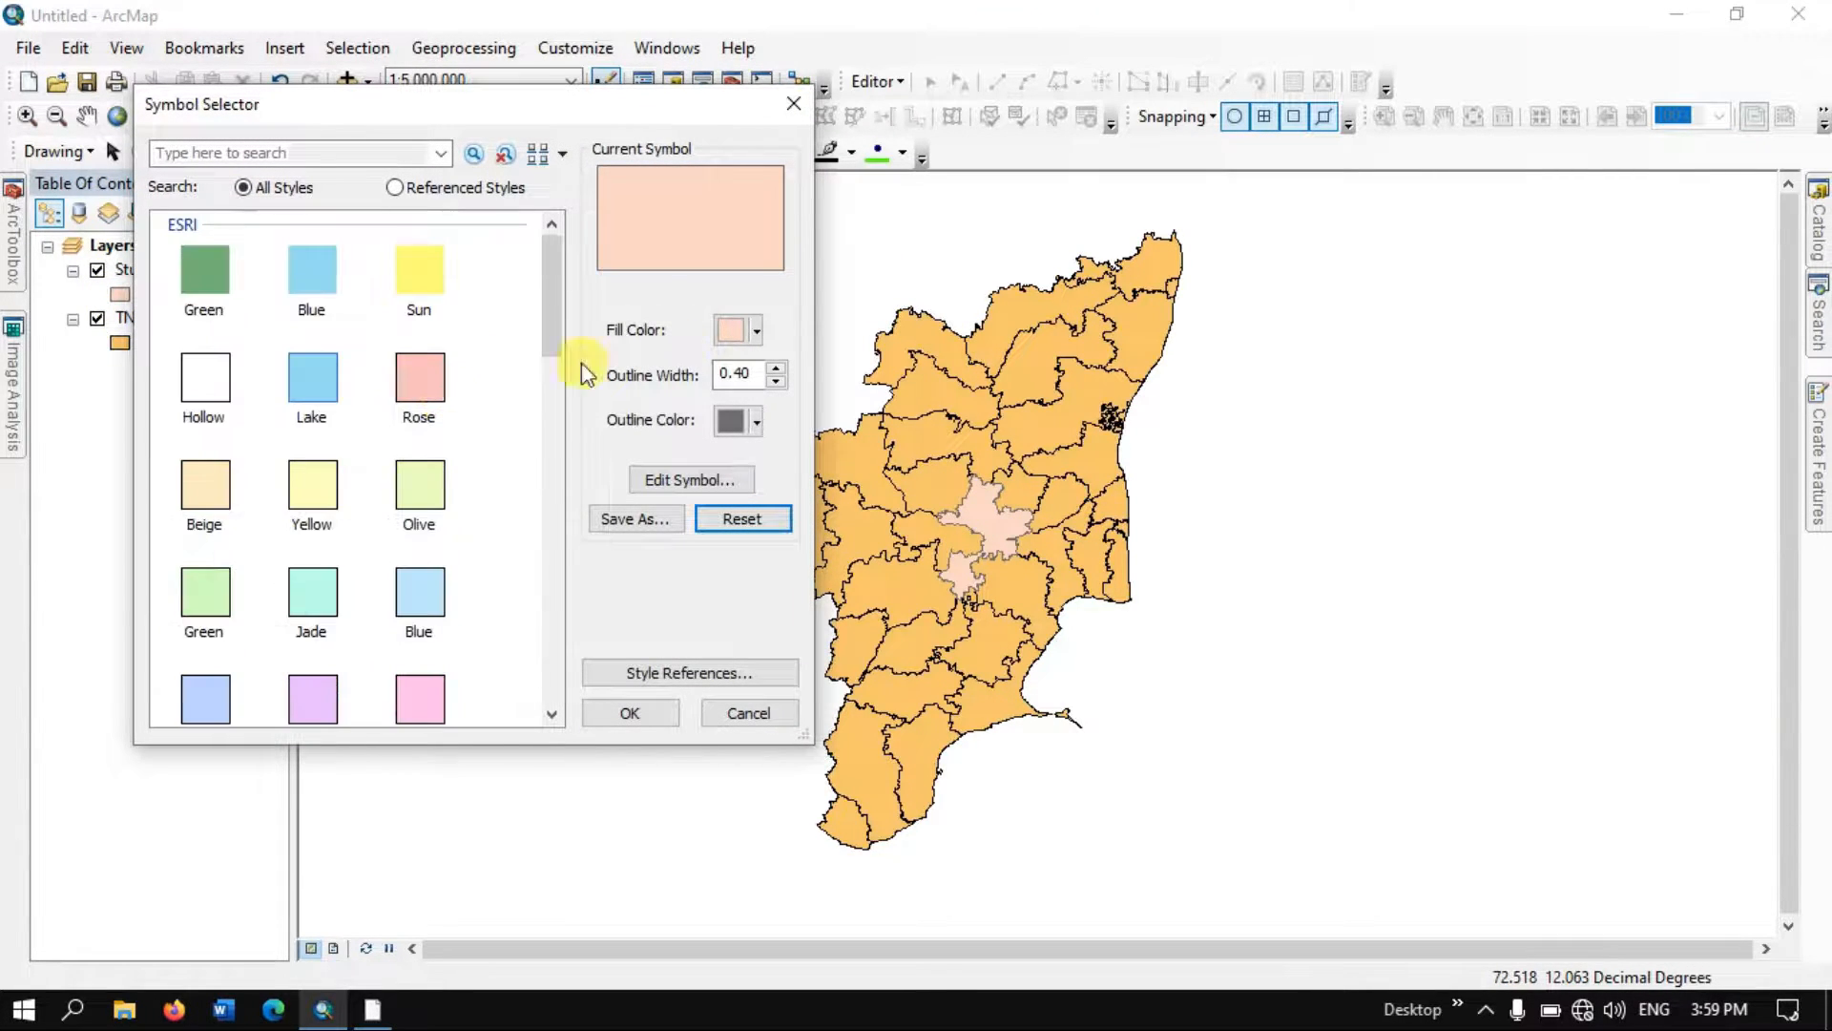
left_click(745, 334)
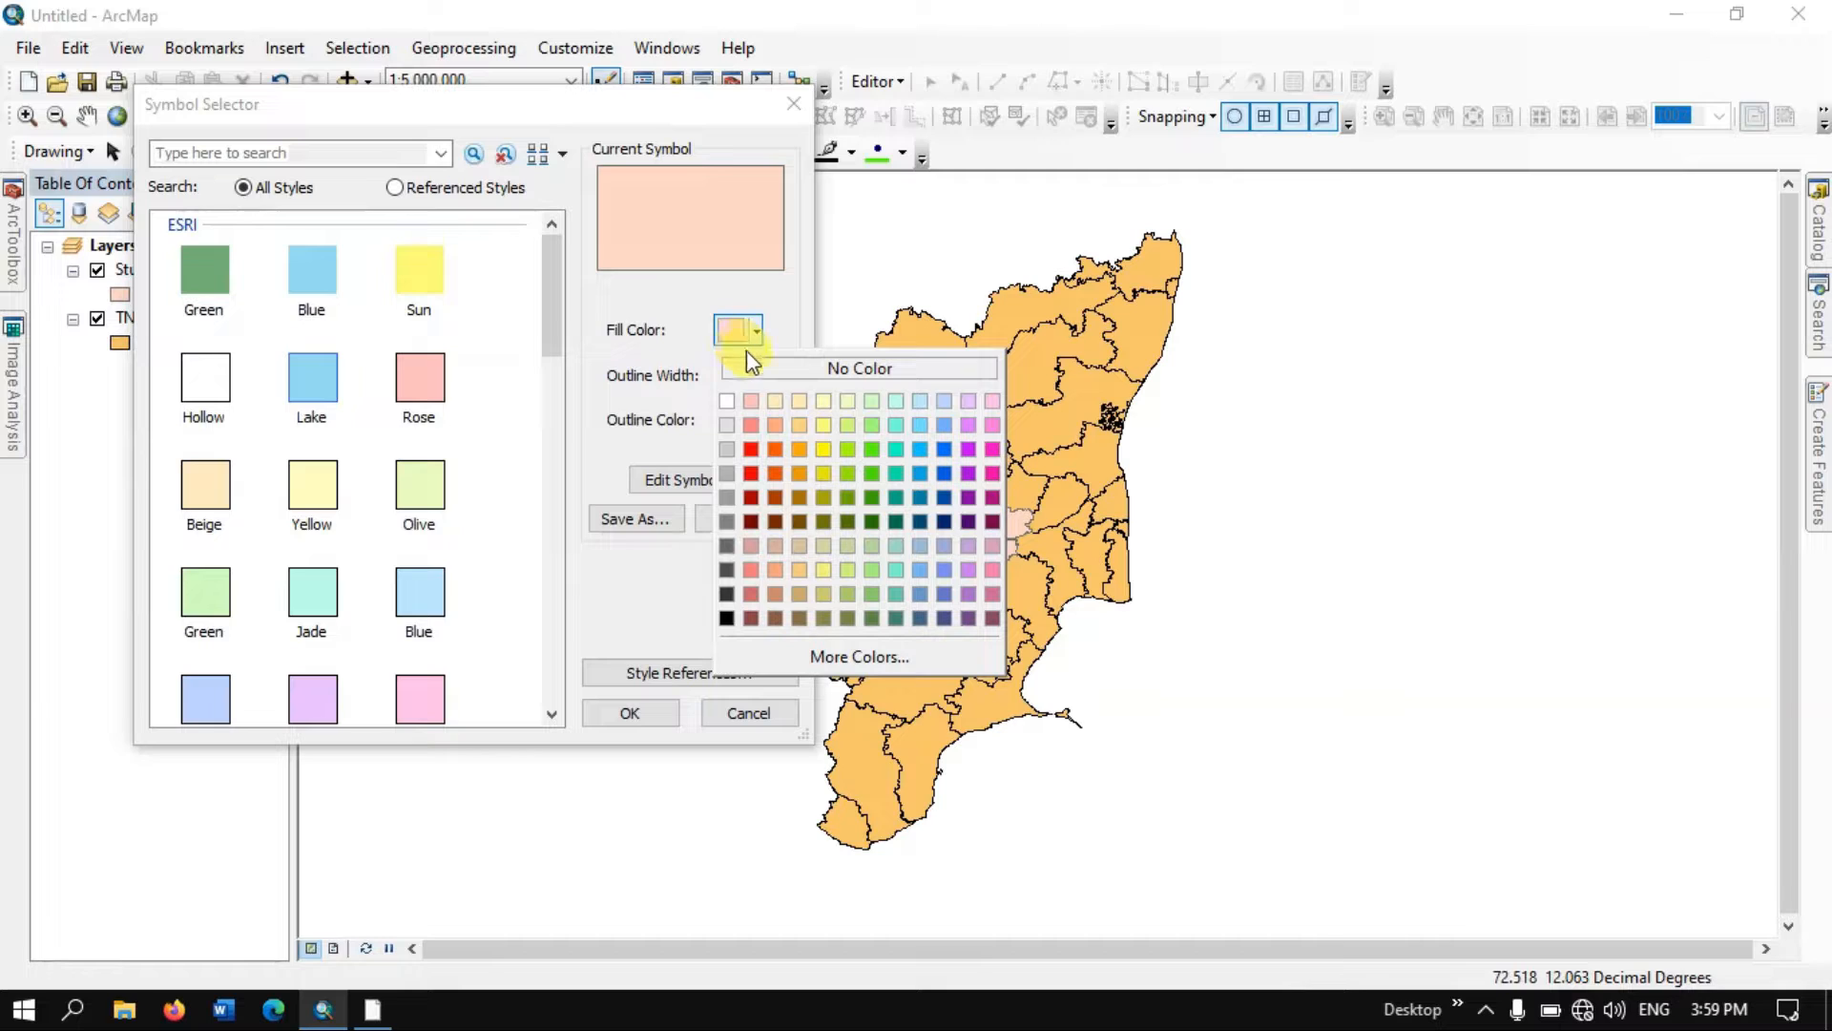
left_click(822, 450)
left_click(656, 712)
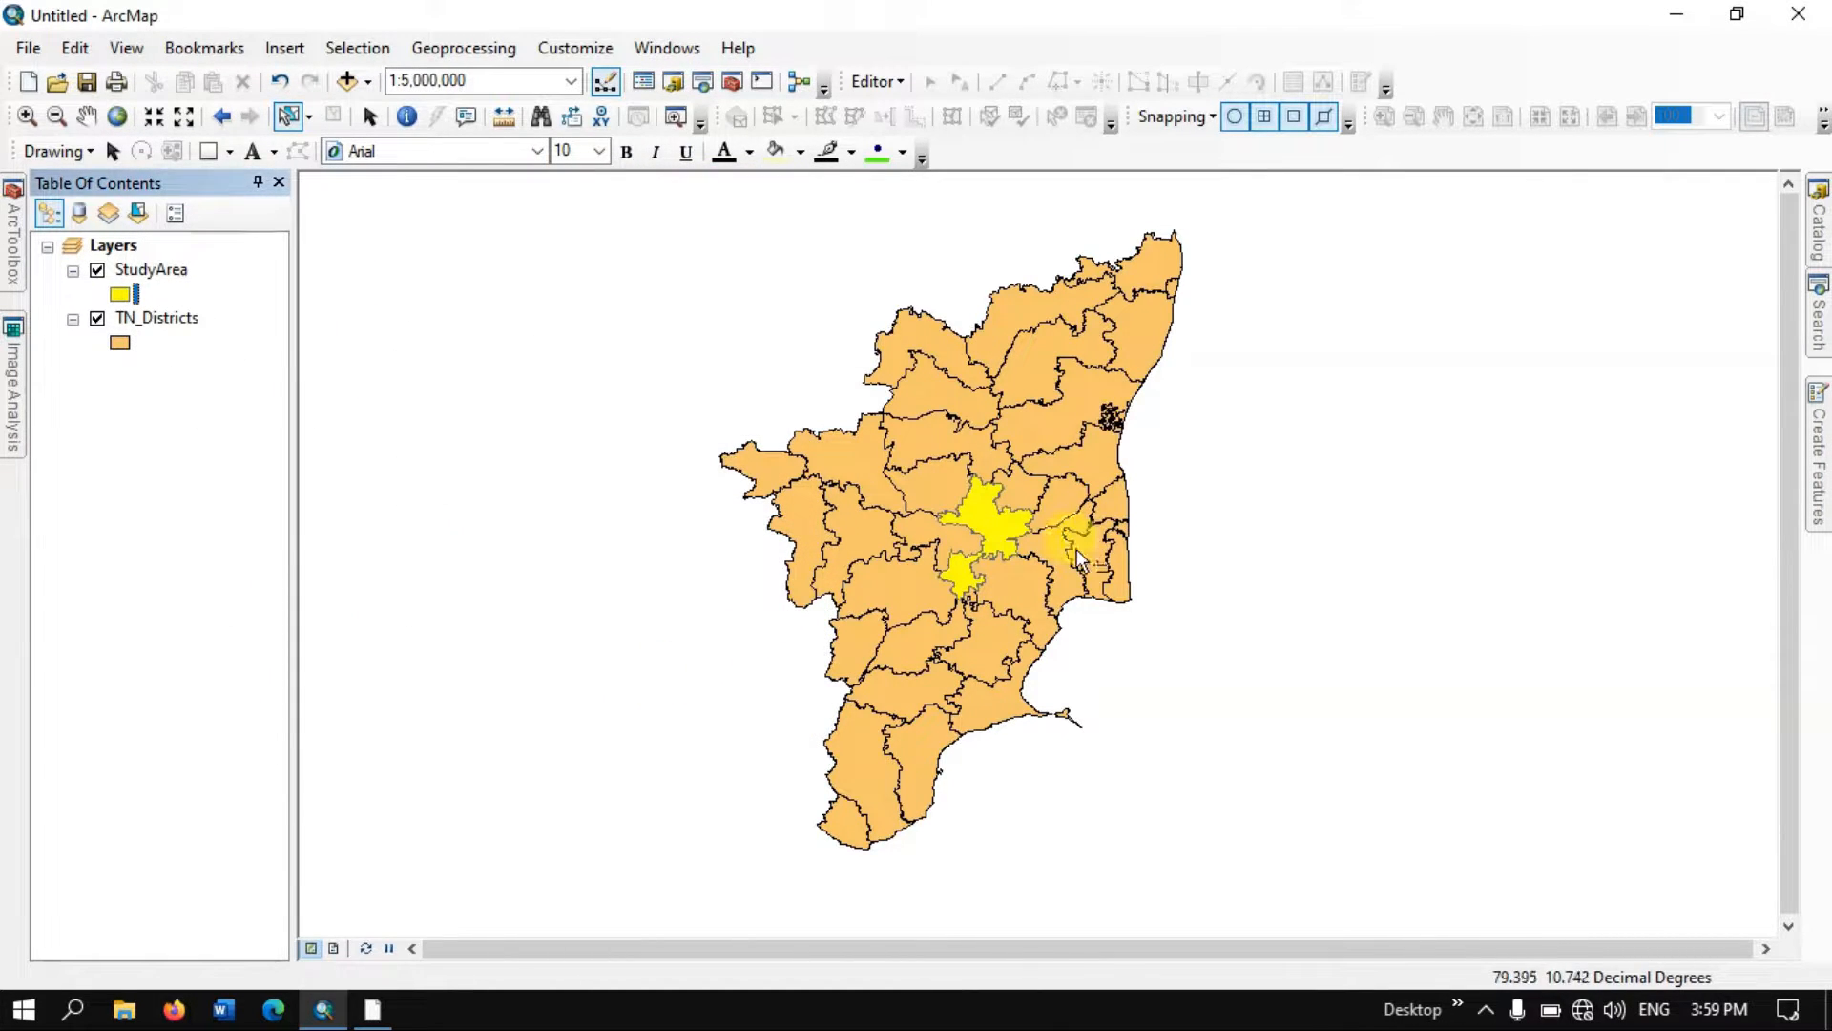
- Set the outline color of the StudyArea layer's symbol to black
left_click(118, 300)
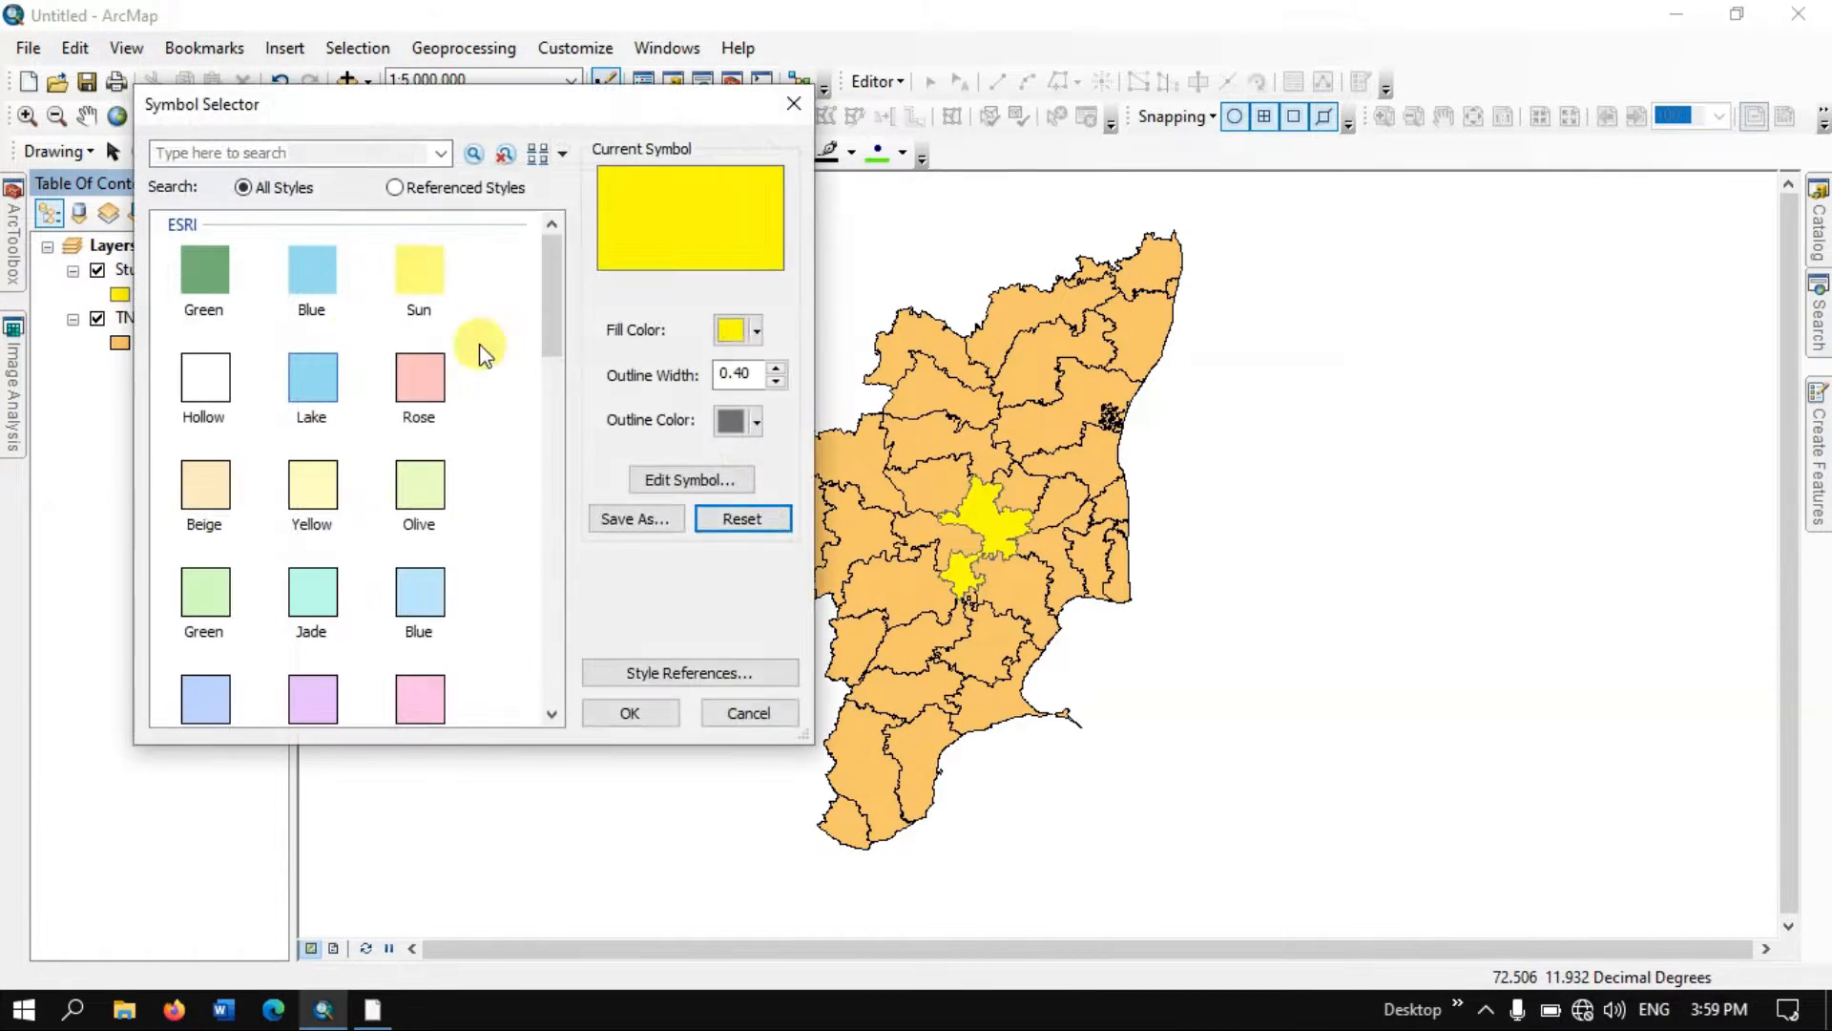
left_click(737, 421)
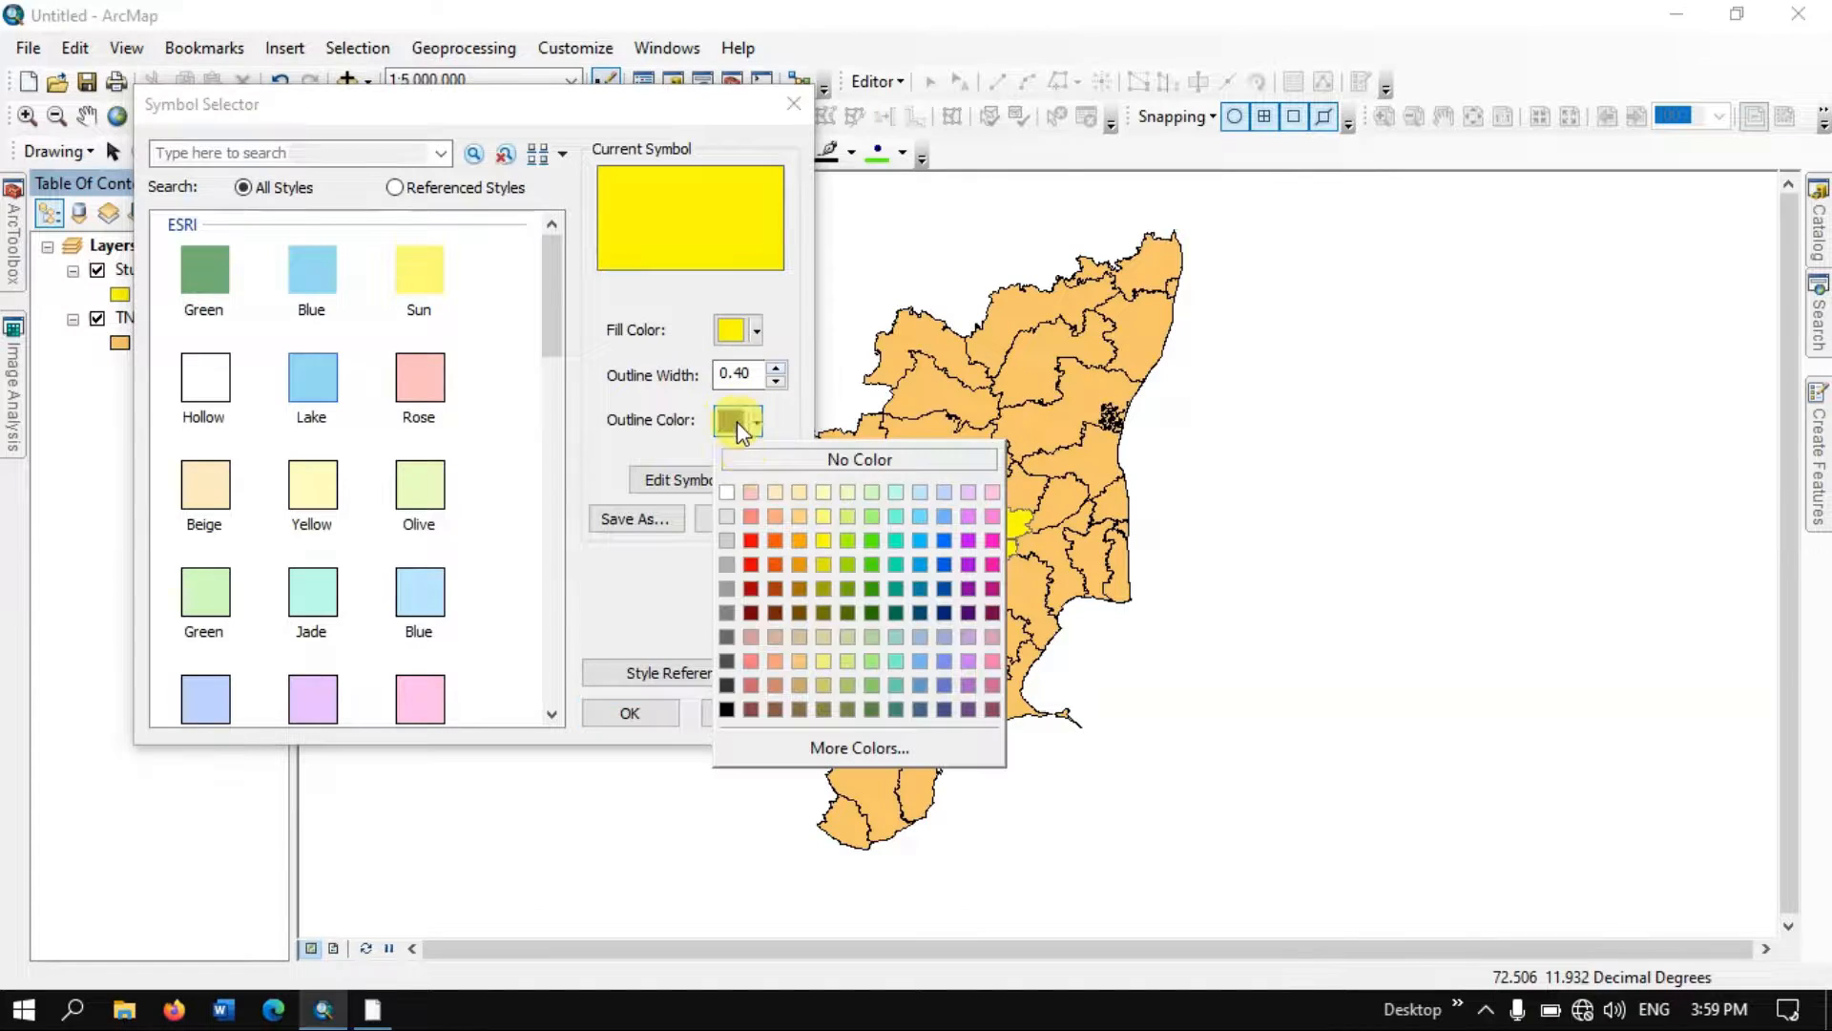
left_click(727, 710)
left_click(656, 712)
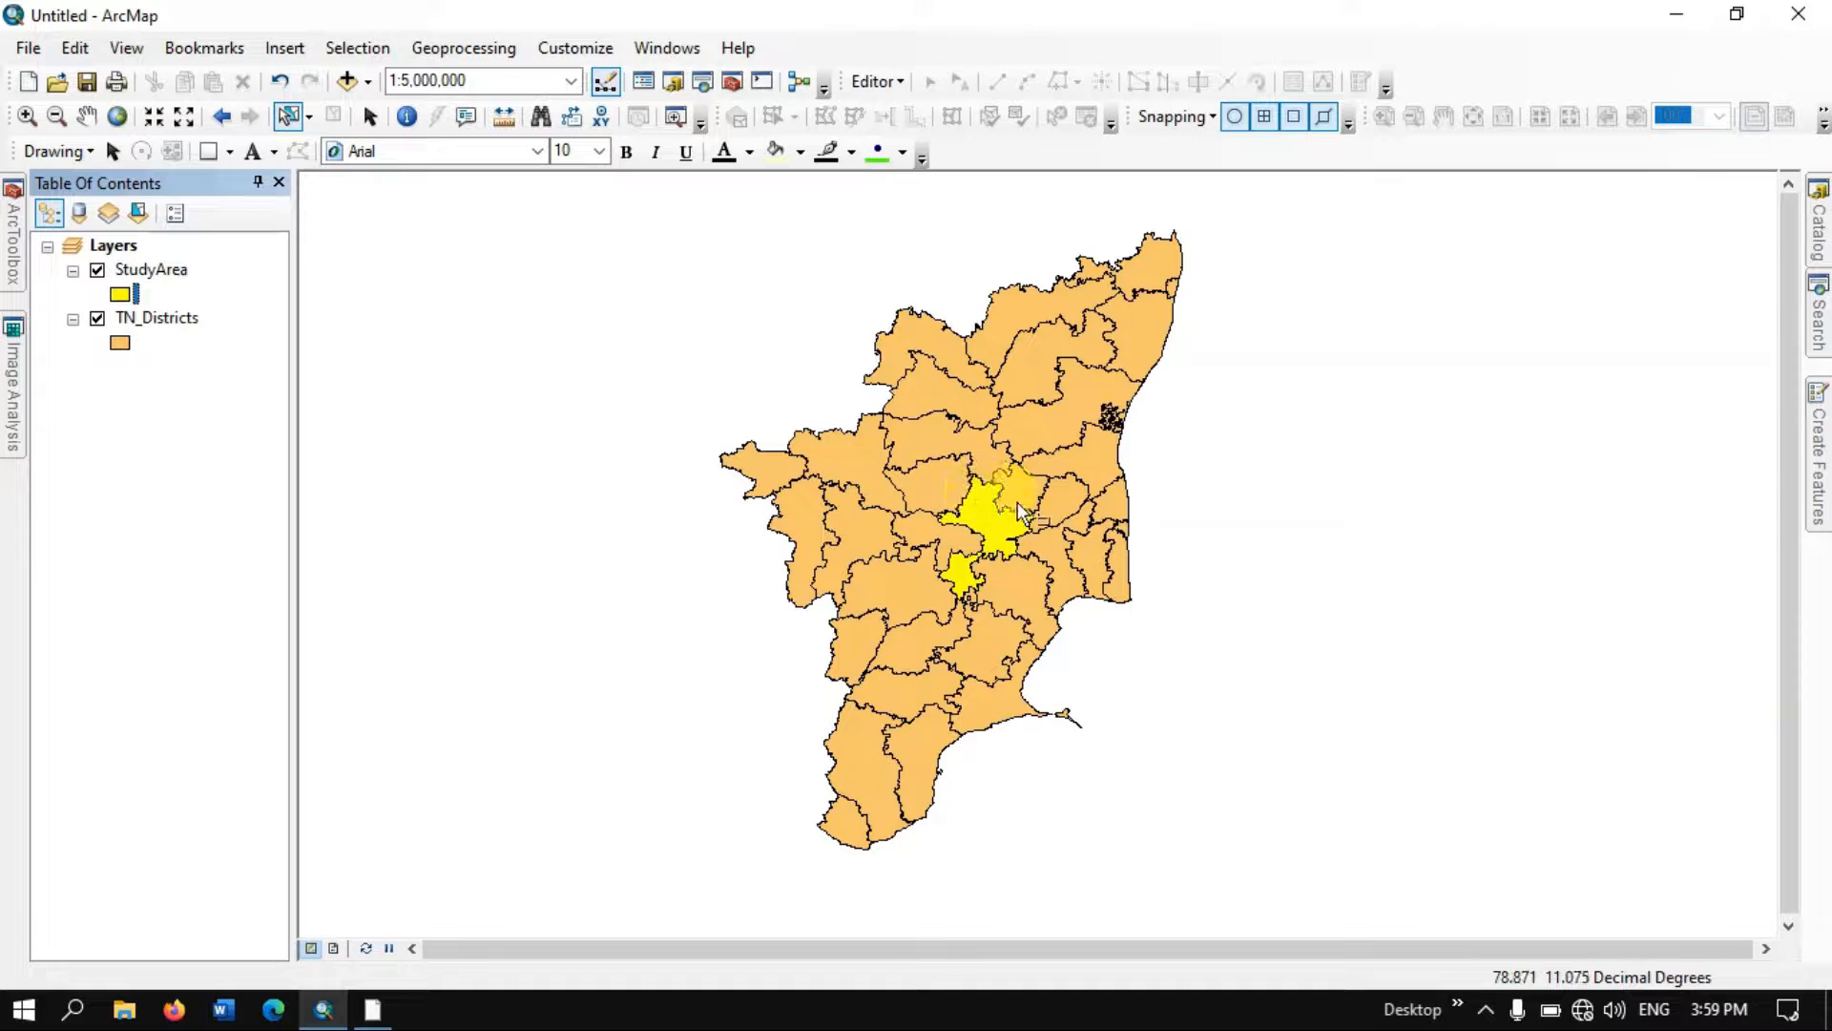
left_click(134, 325)
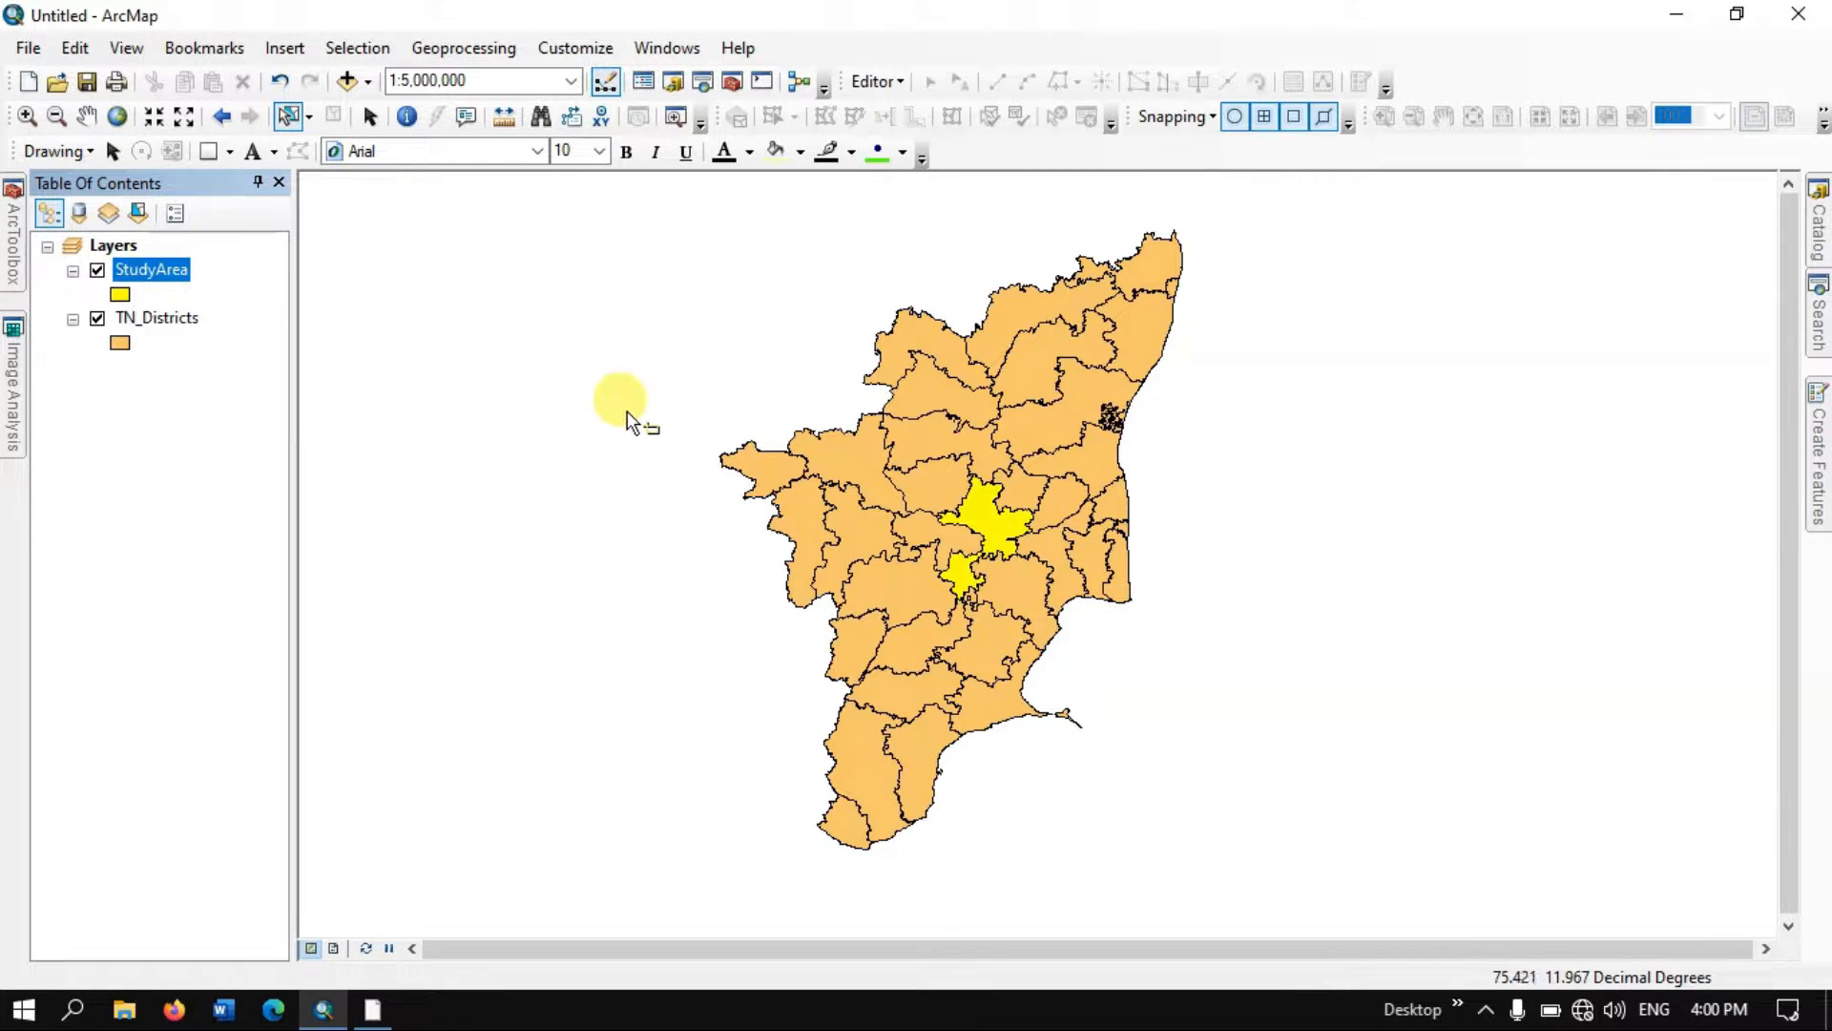
- Switch to layout view and set the page to landscape, with map elements scaled proportionally to the page size
left_click(335, 947)
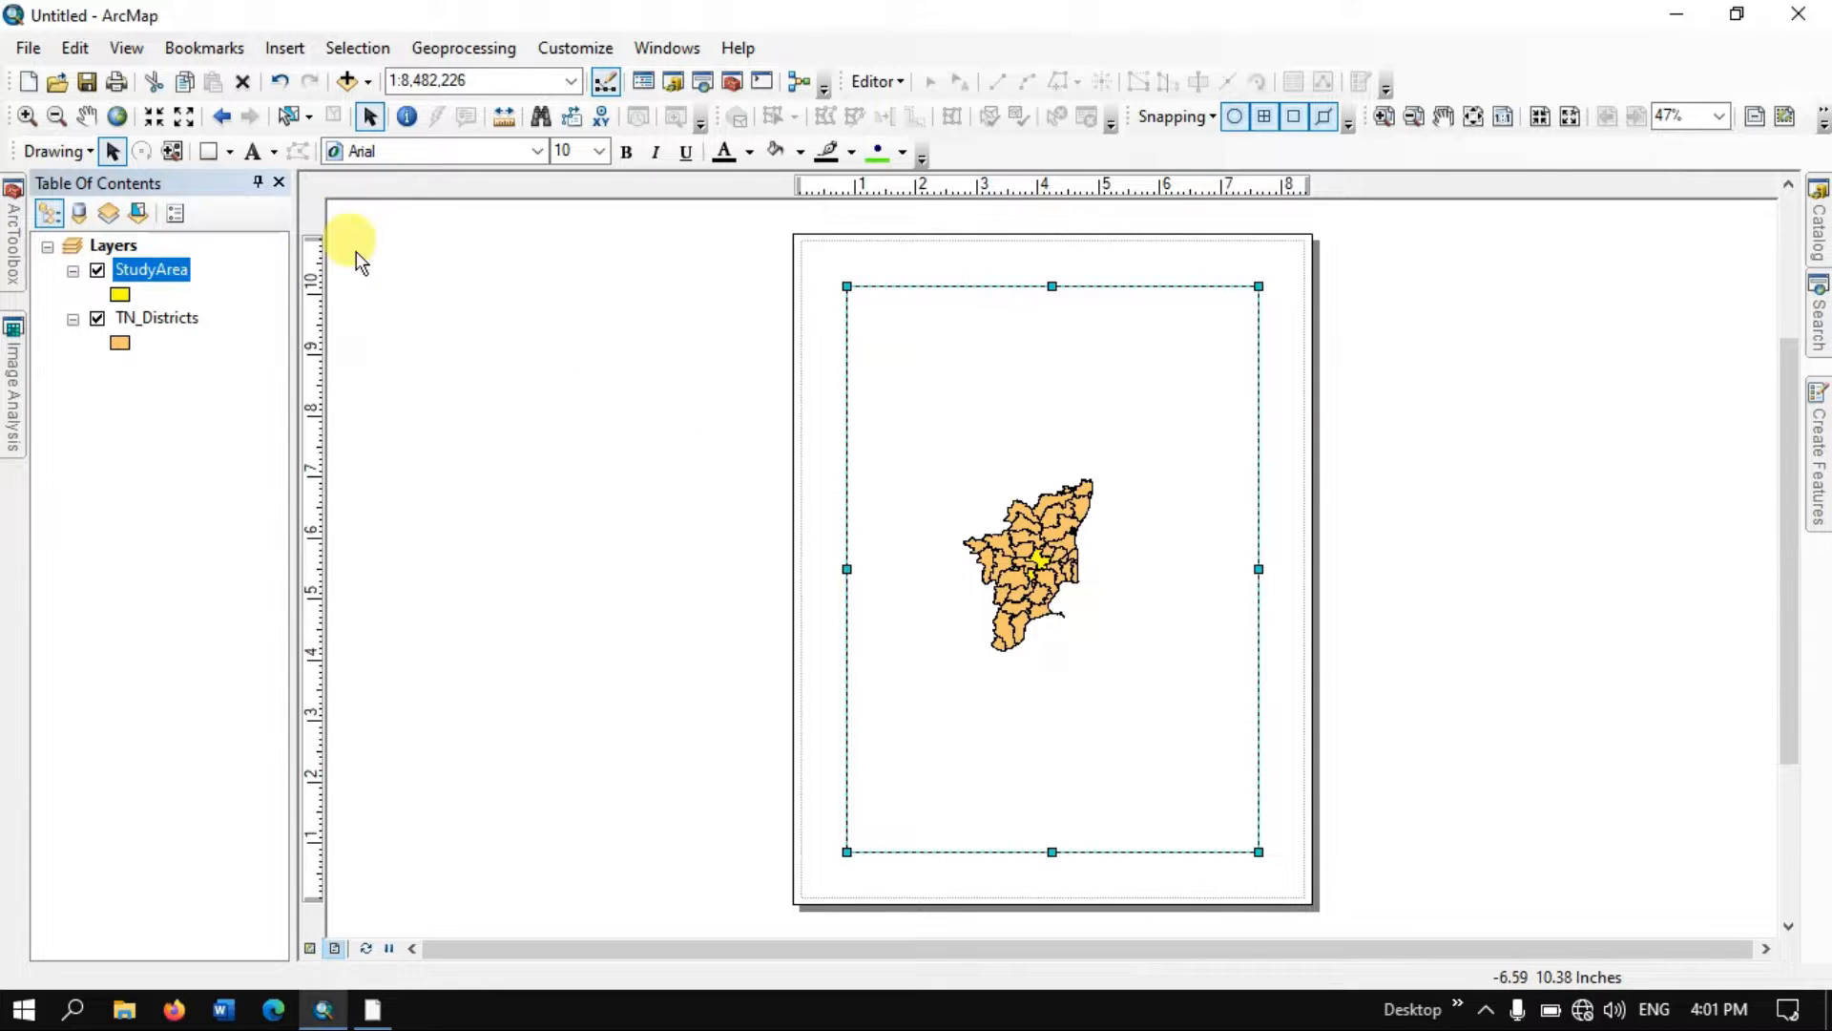
left_click(29, 54)
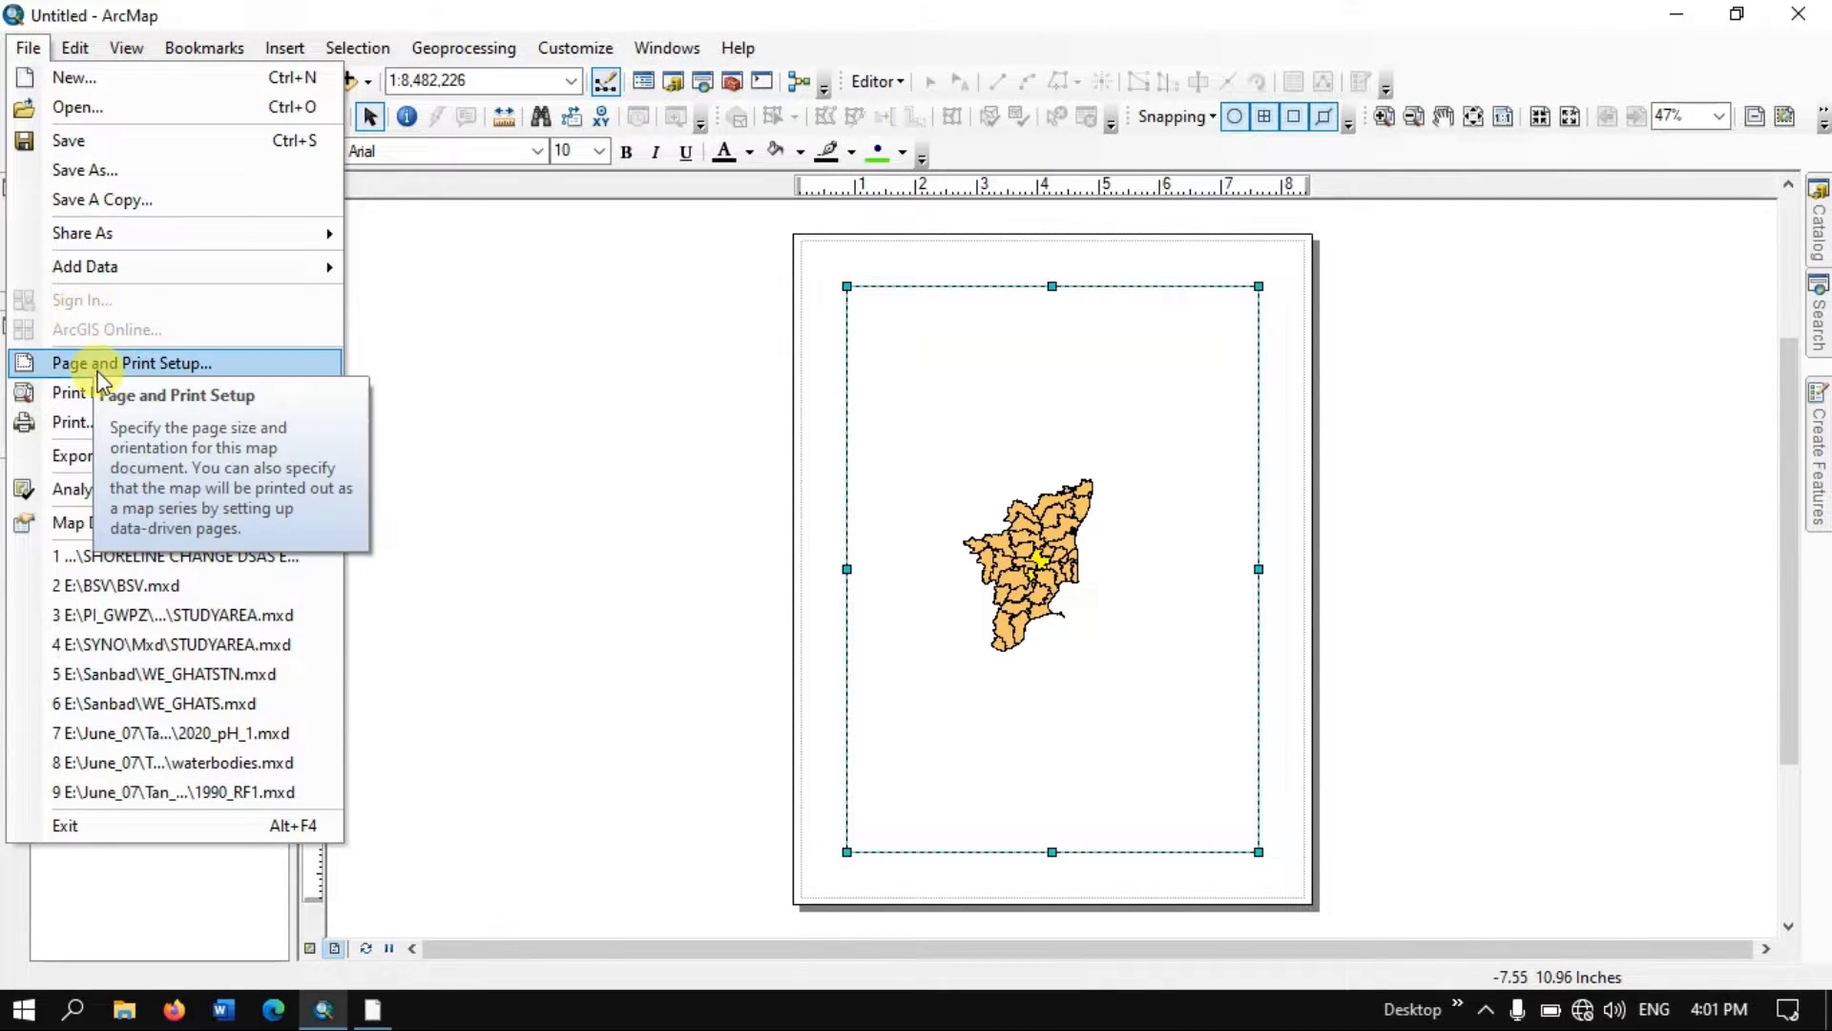
left_click(142, 366)
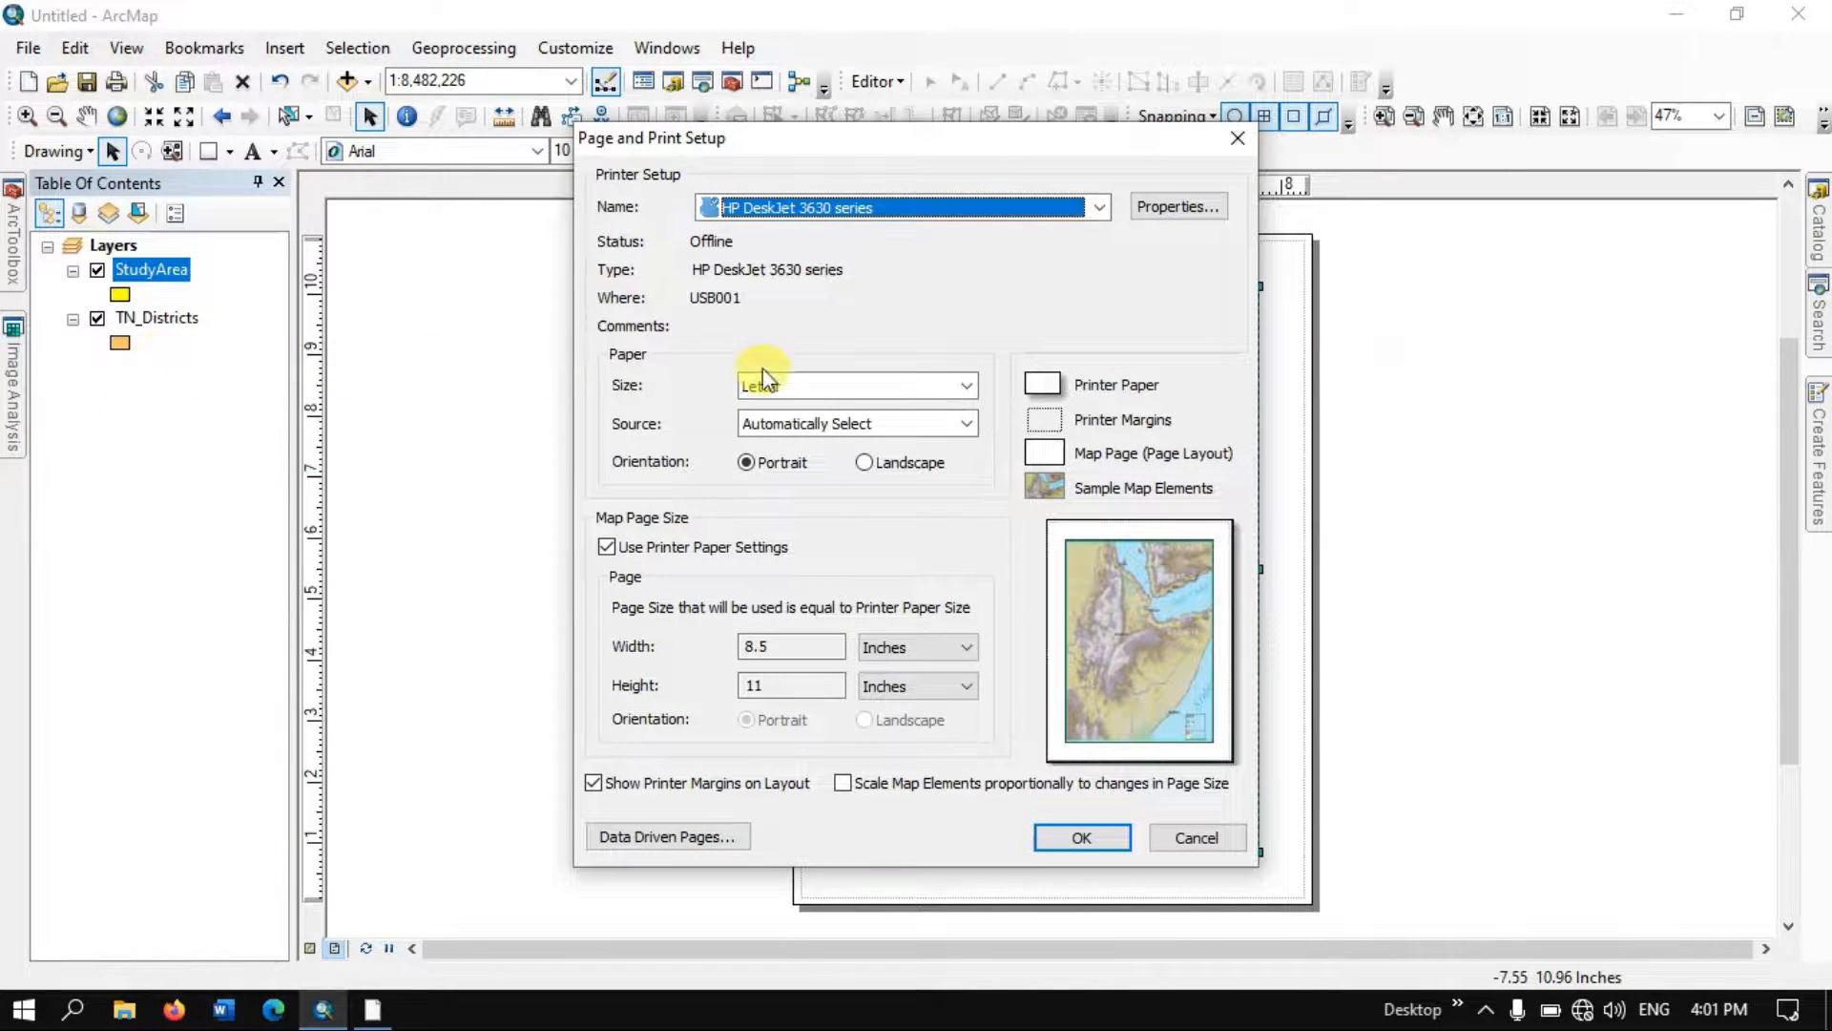
left_click(894, 471)
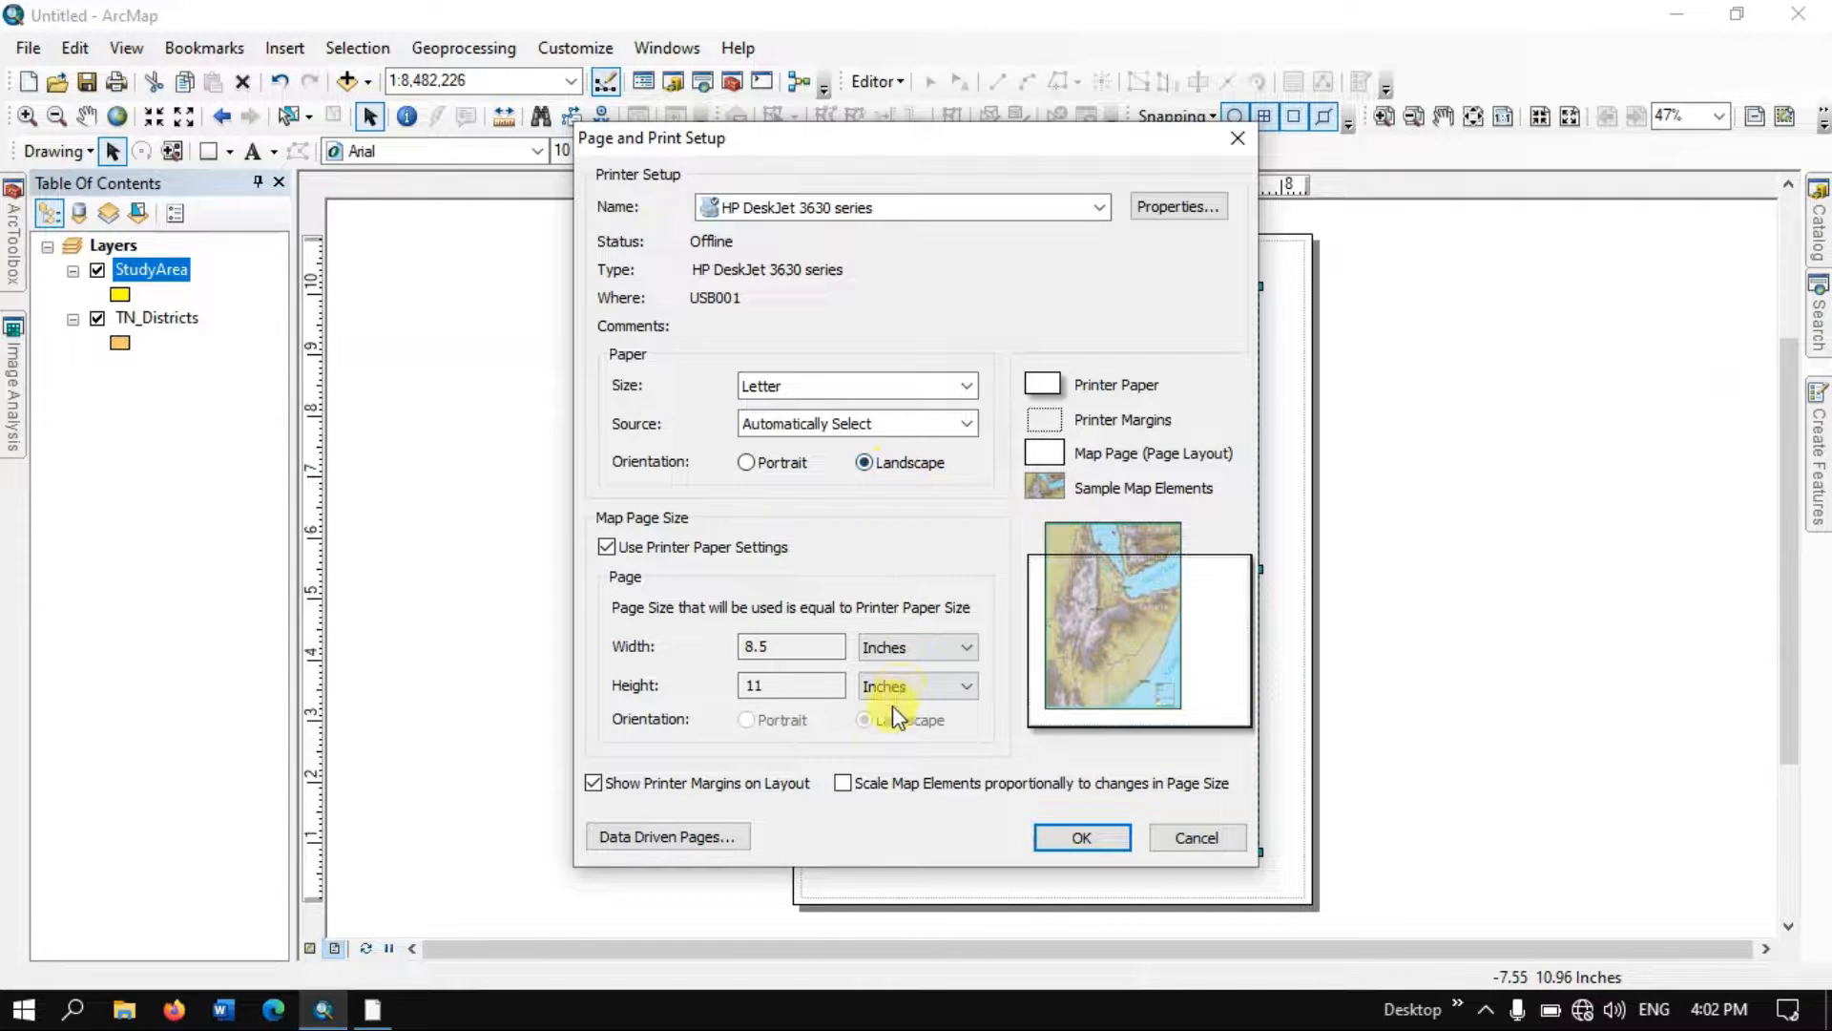
left_click(844, 785)
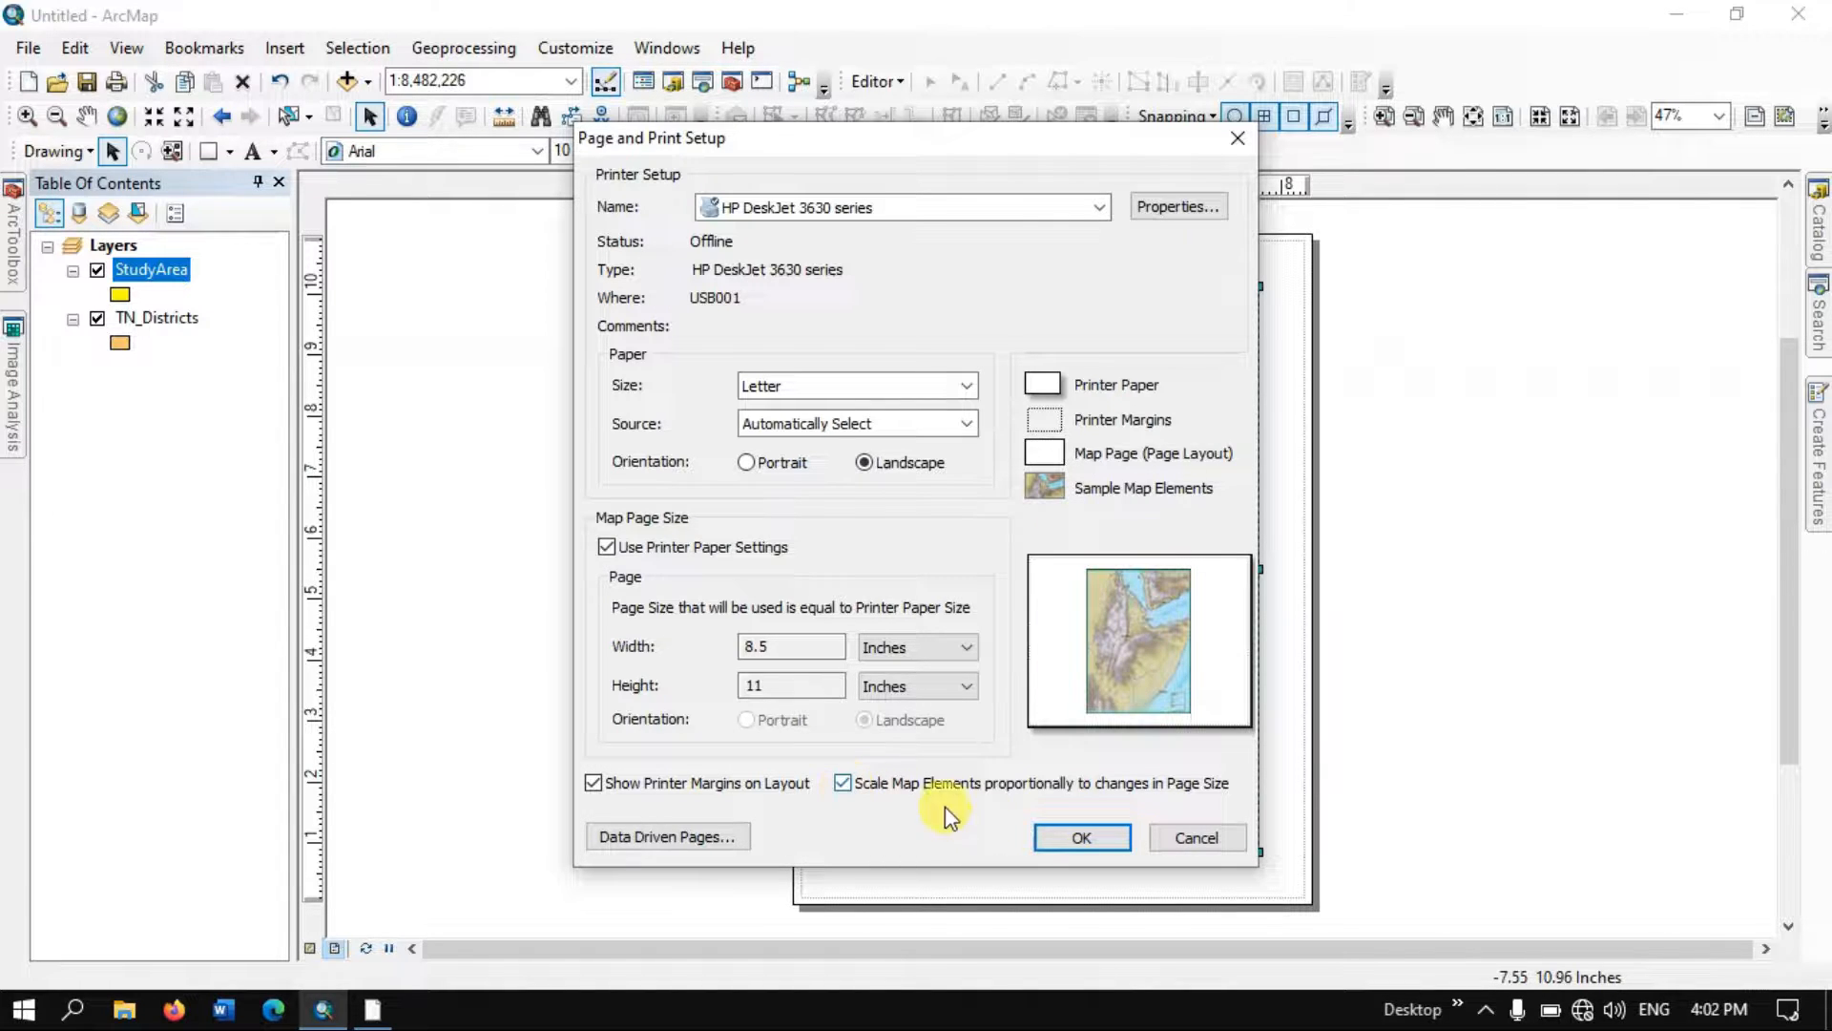
left_click(1084, 839)
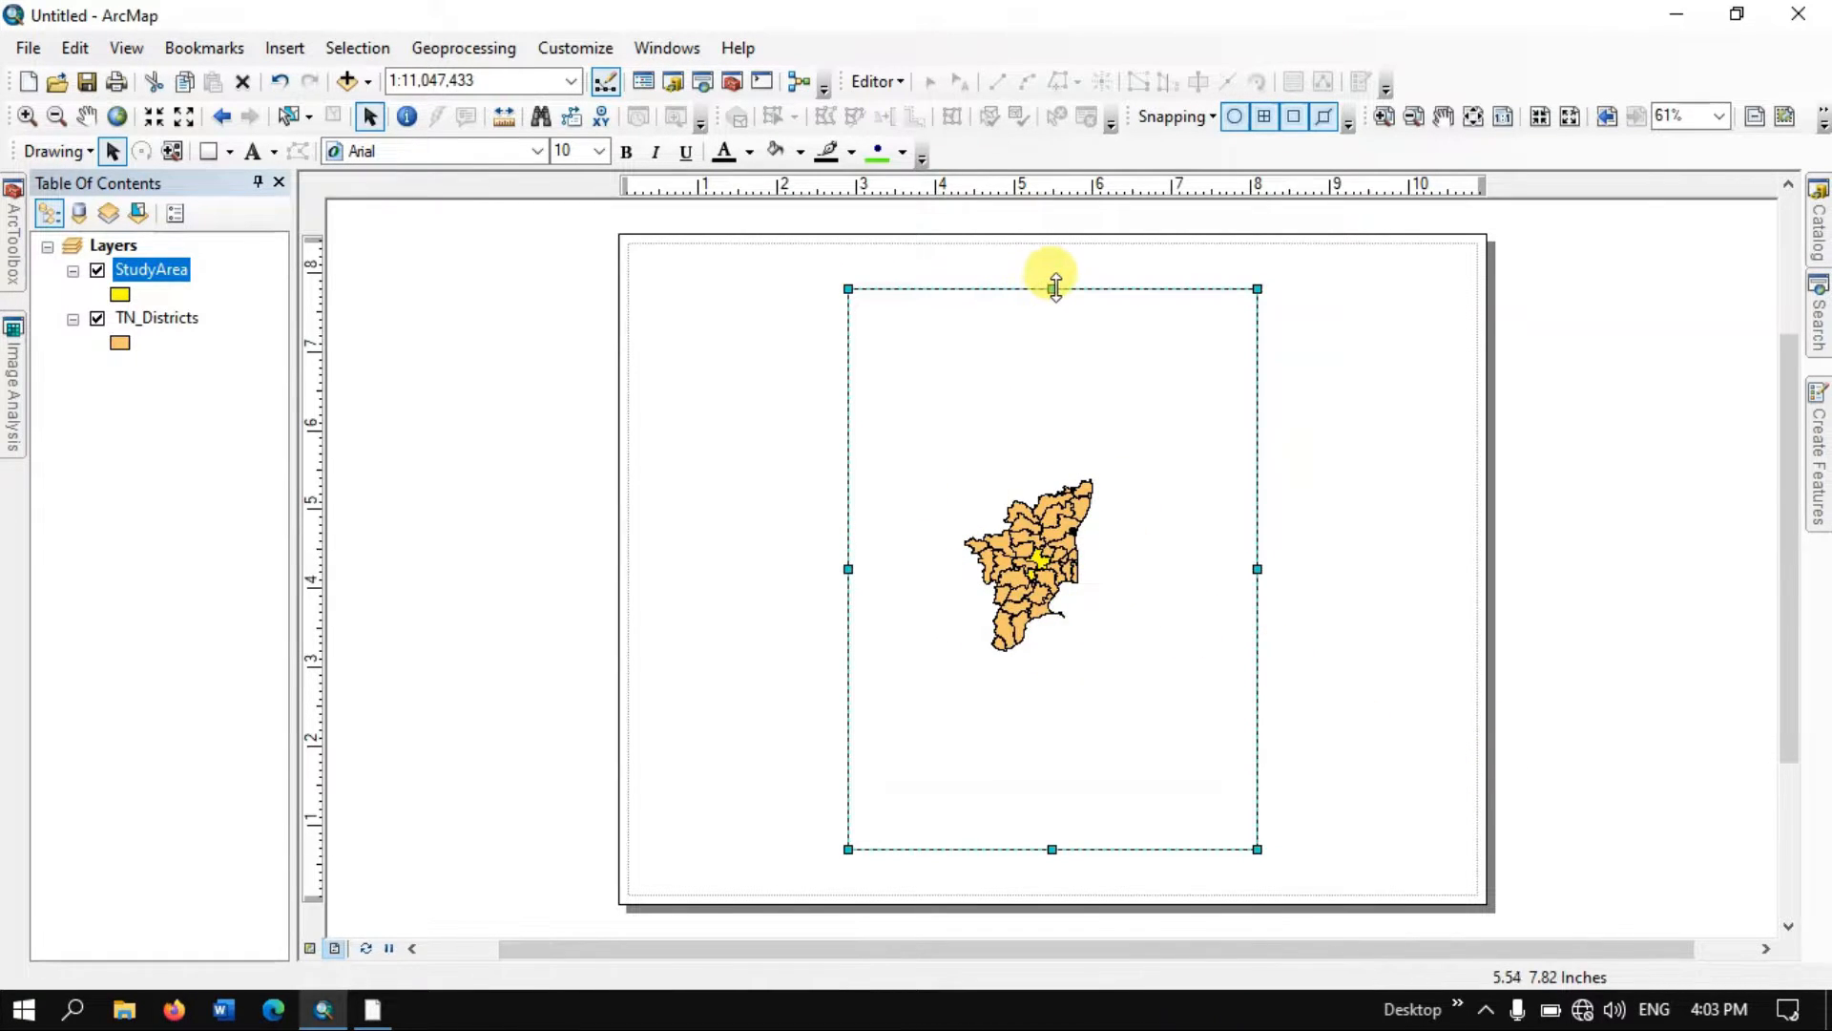
- Shrink the map's data frame from its upper, lower and left edges and move it to the right half of the page
left_click_drag(1051, 288, 1061, 400)
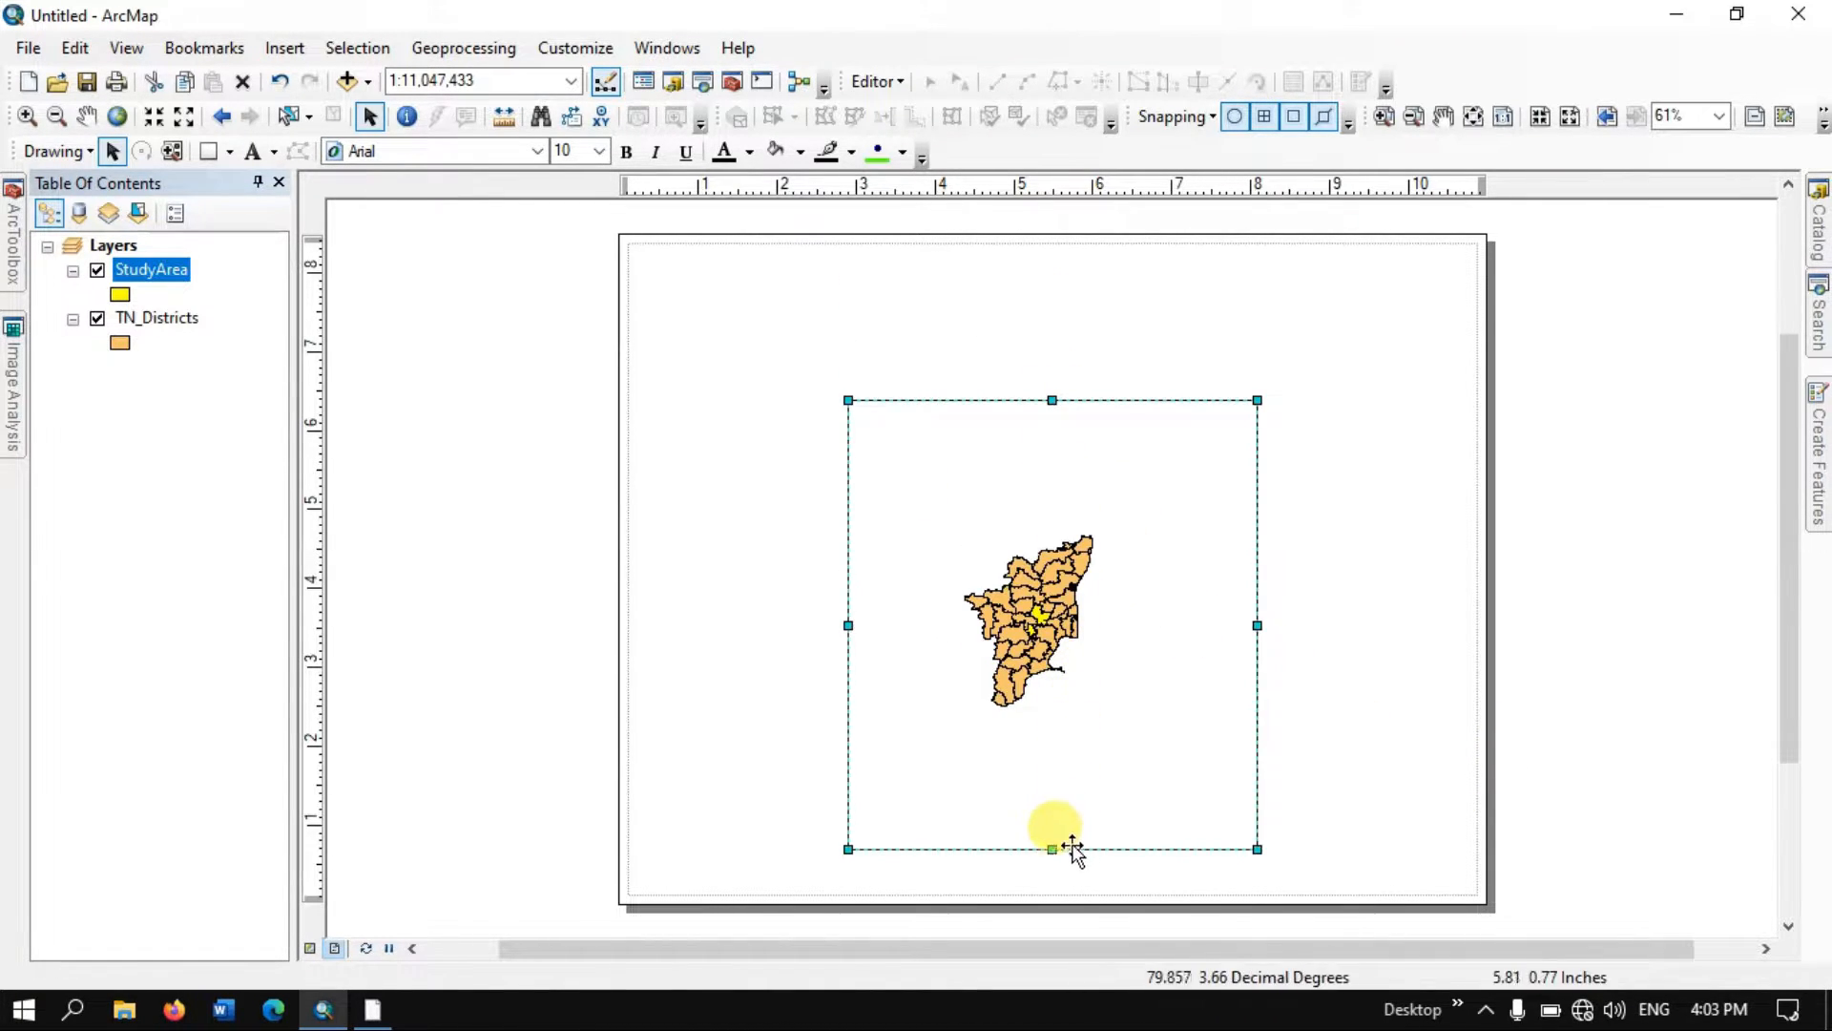
left_click_drag(1055, 848, 1053, 780)
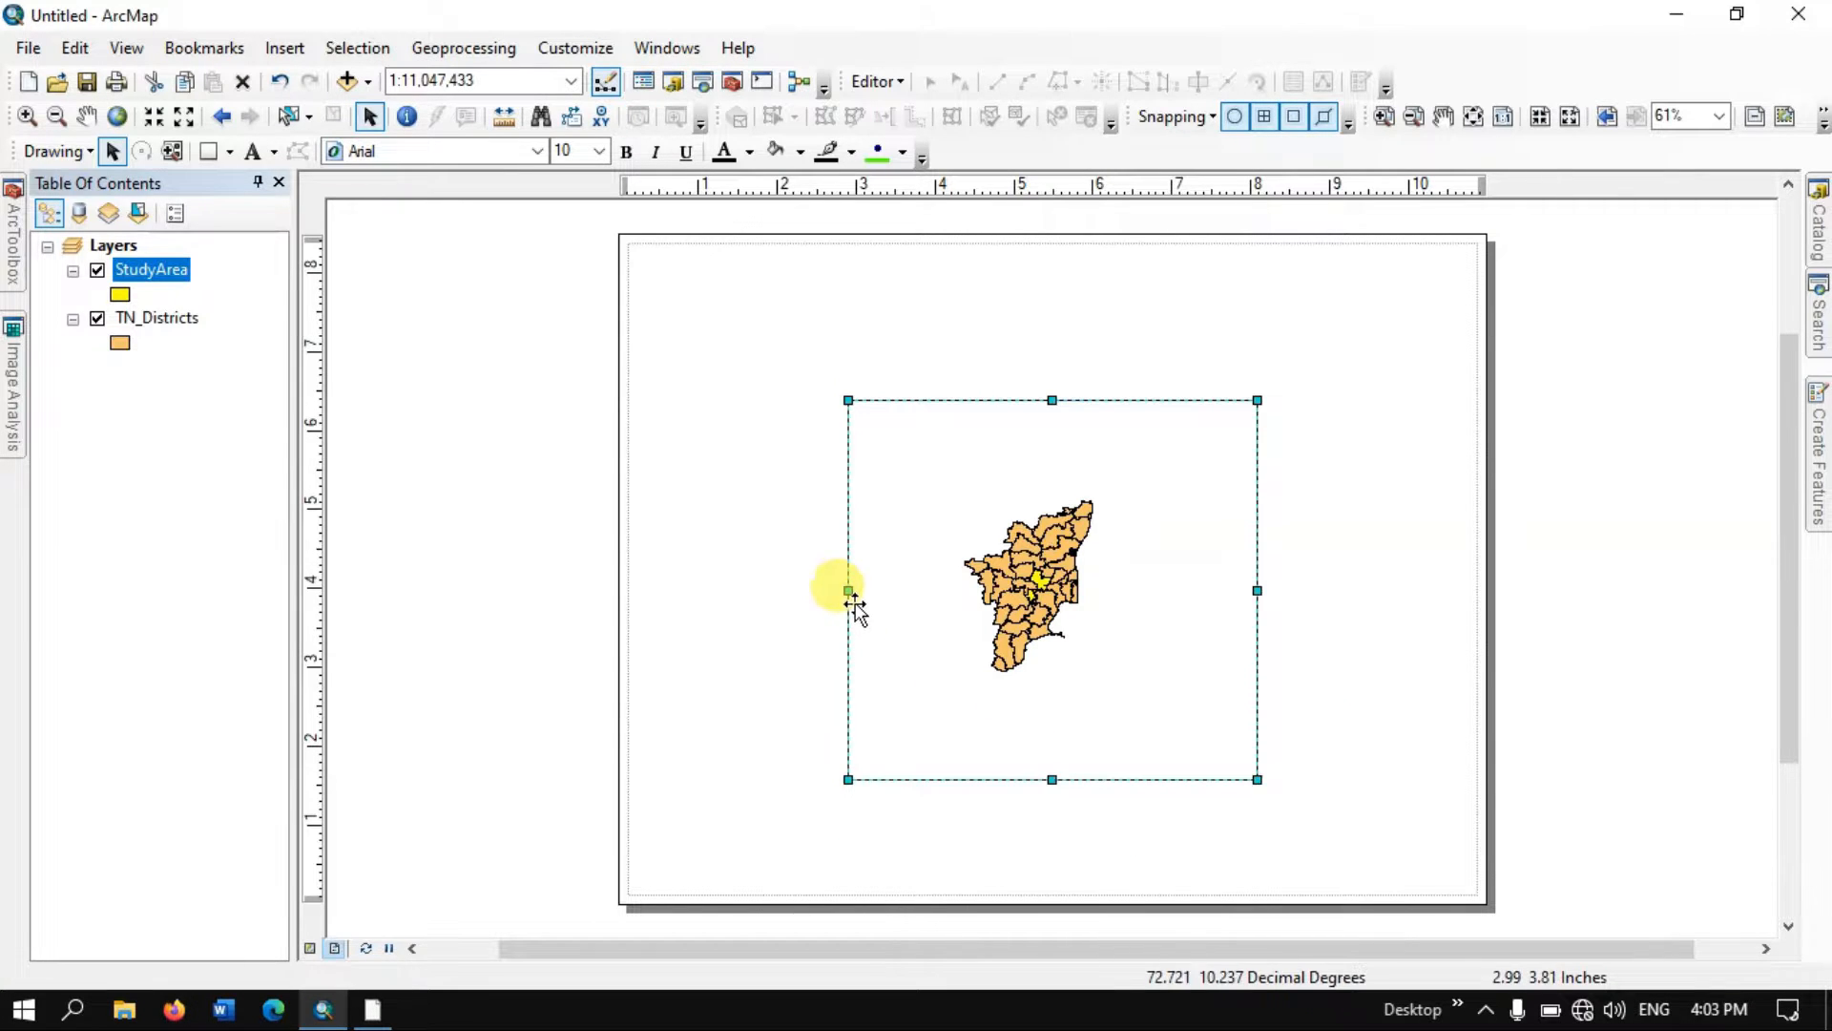
left_click_drag(849, 593, 932, 599)
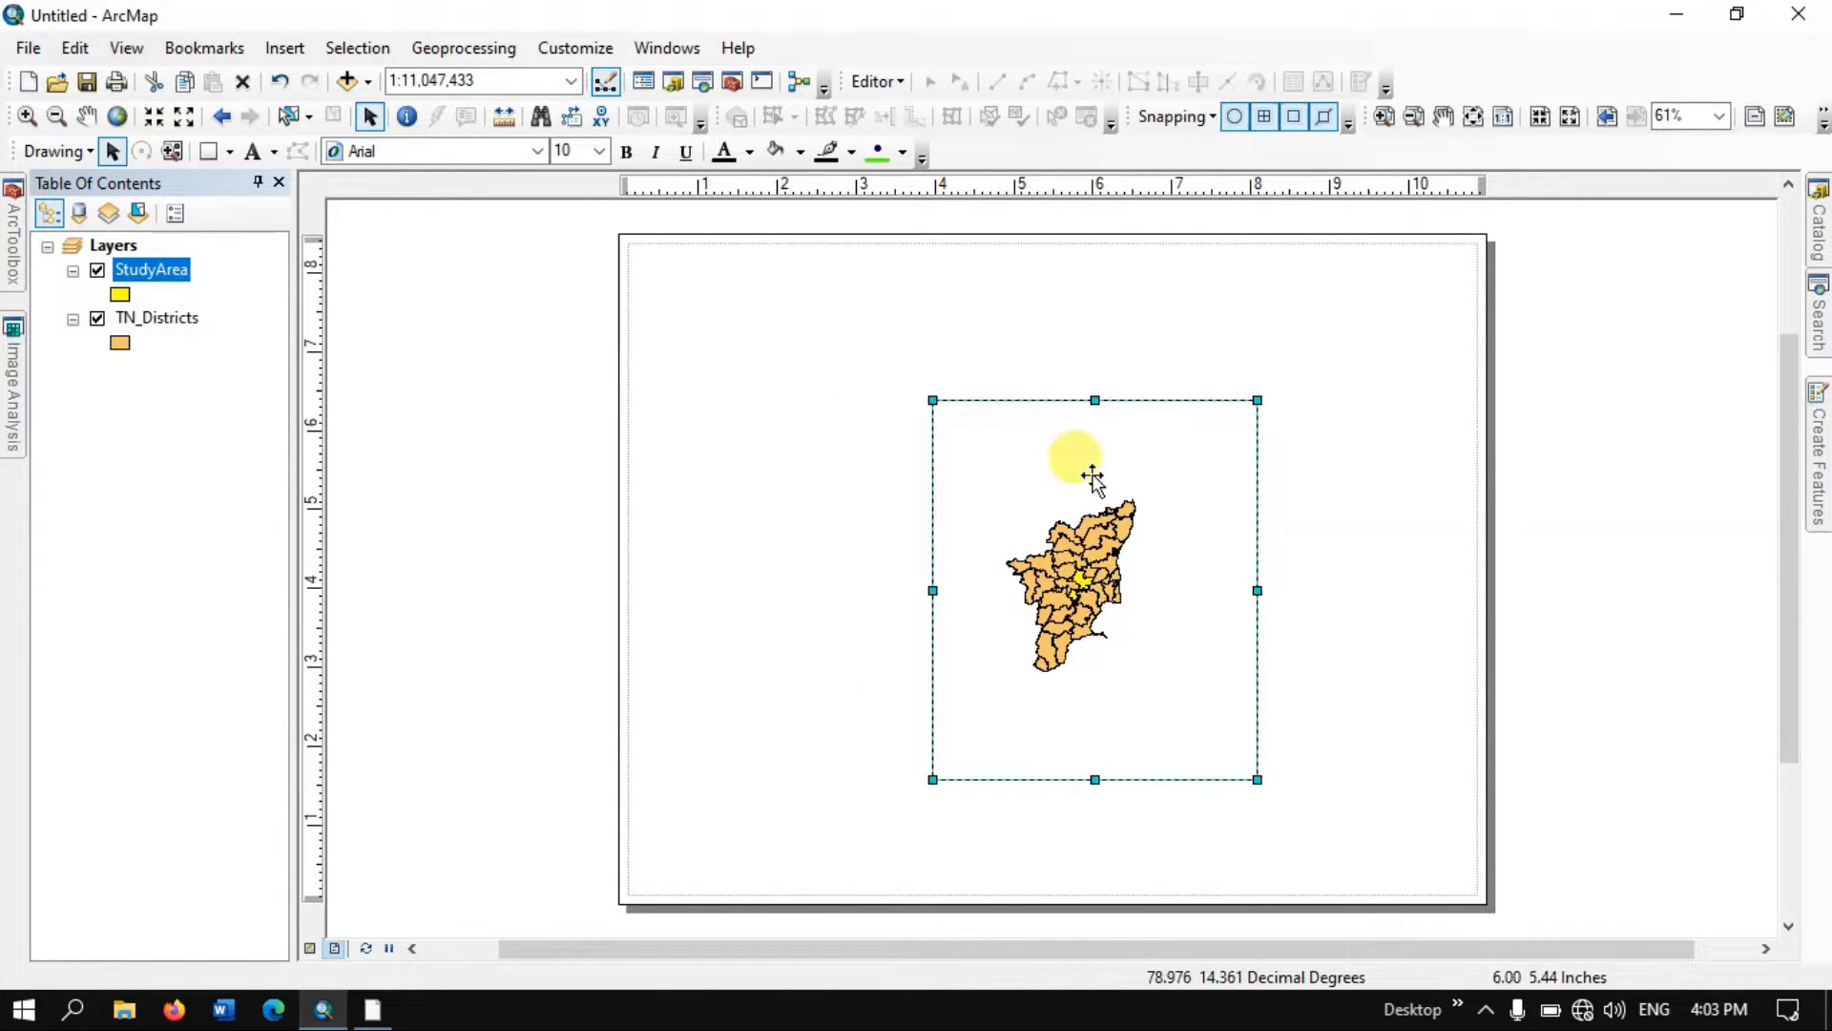
left_click_drag(1092, 478, 1250, 460)
left_click_drag(1089, 572, 1162, 622)
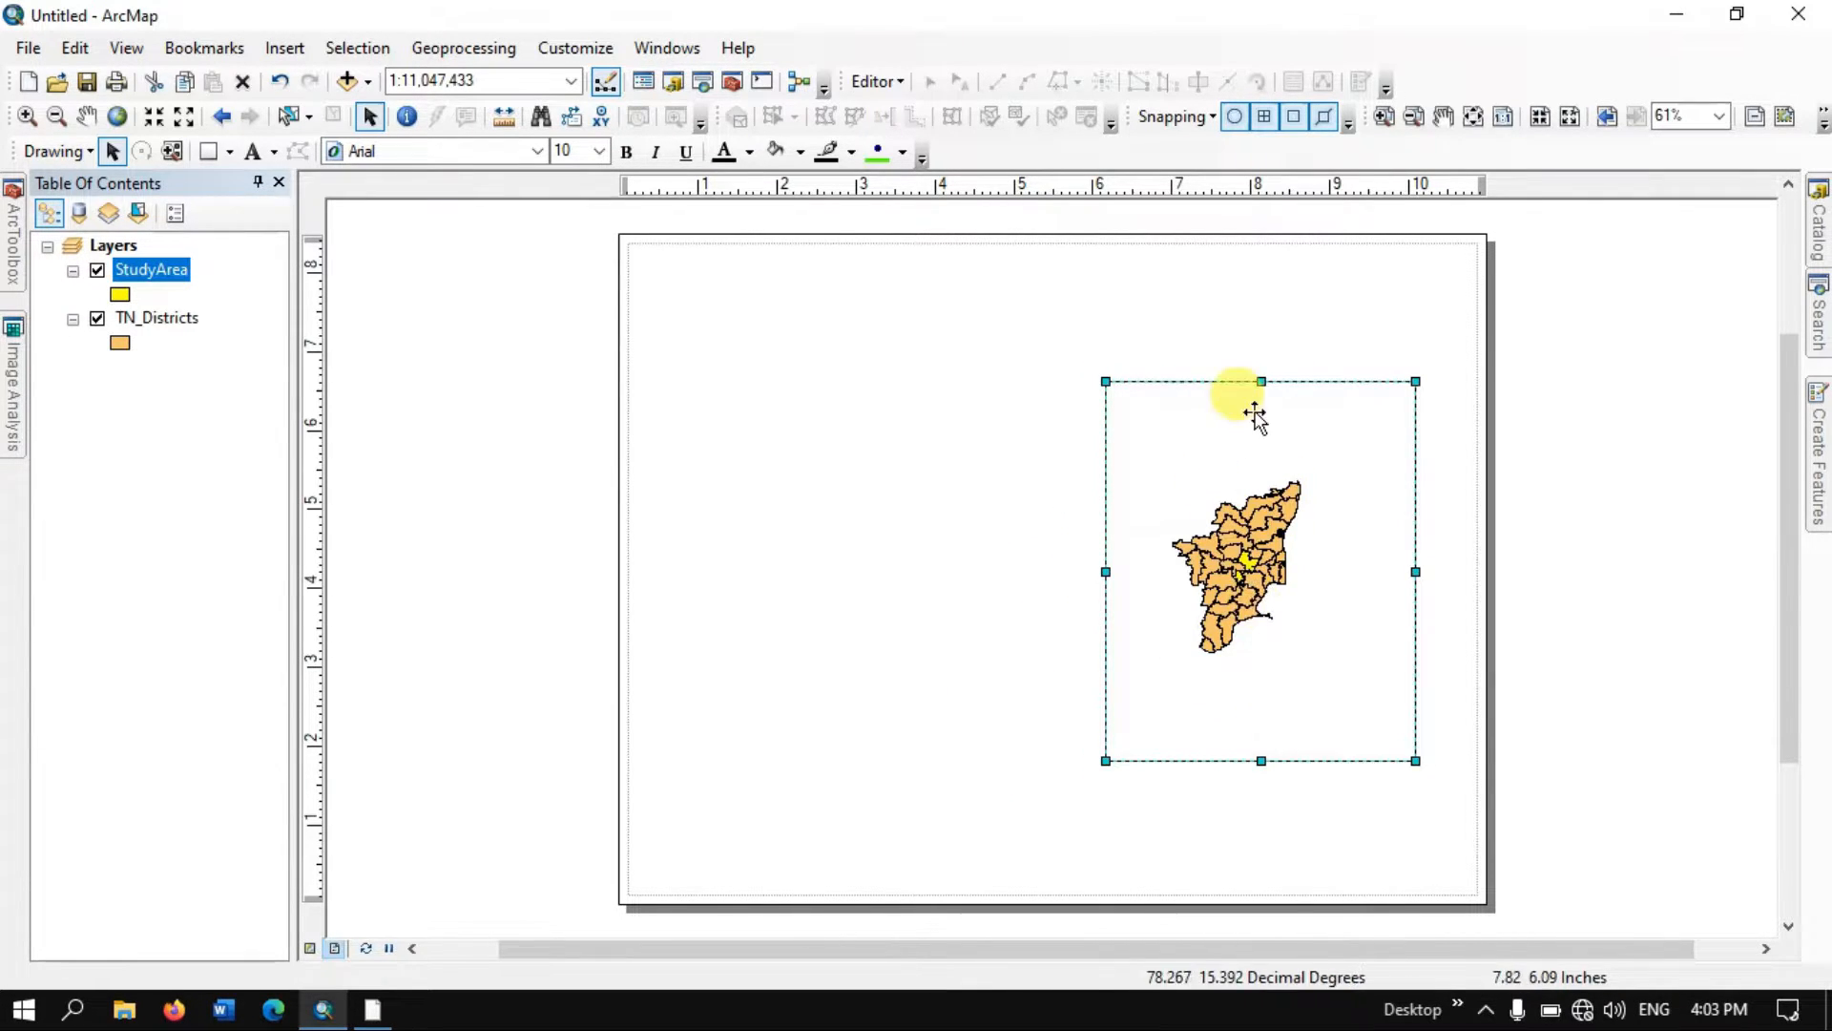
- Trim the data frame slightly narrower and shorter, and fit its map to the extent of the TN_Districts layer
left_click_drag(1104, 571, 1115, 573)
left_click_drag(1273, 759, 1272, 738)
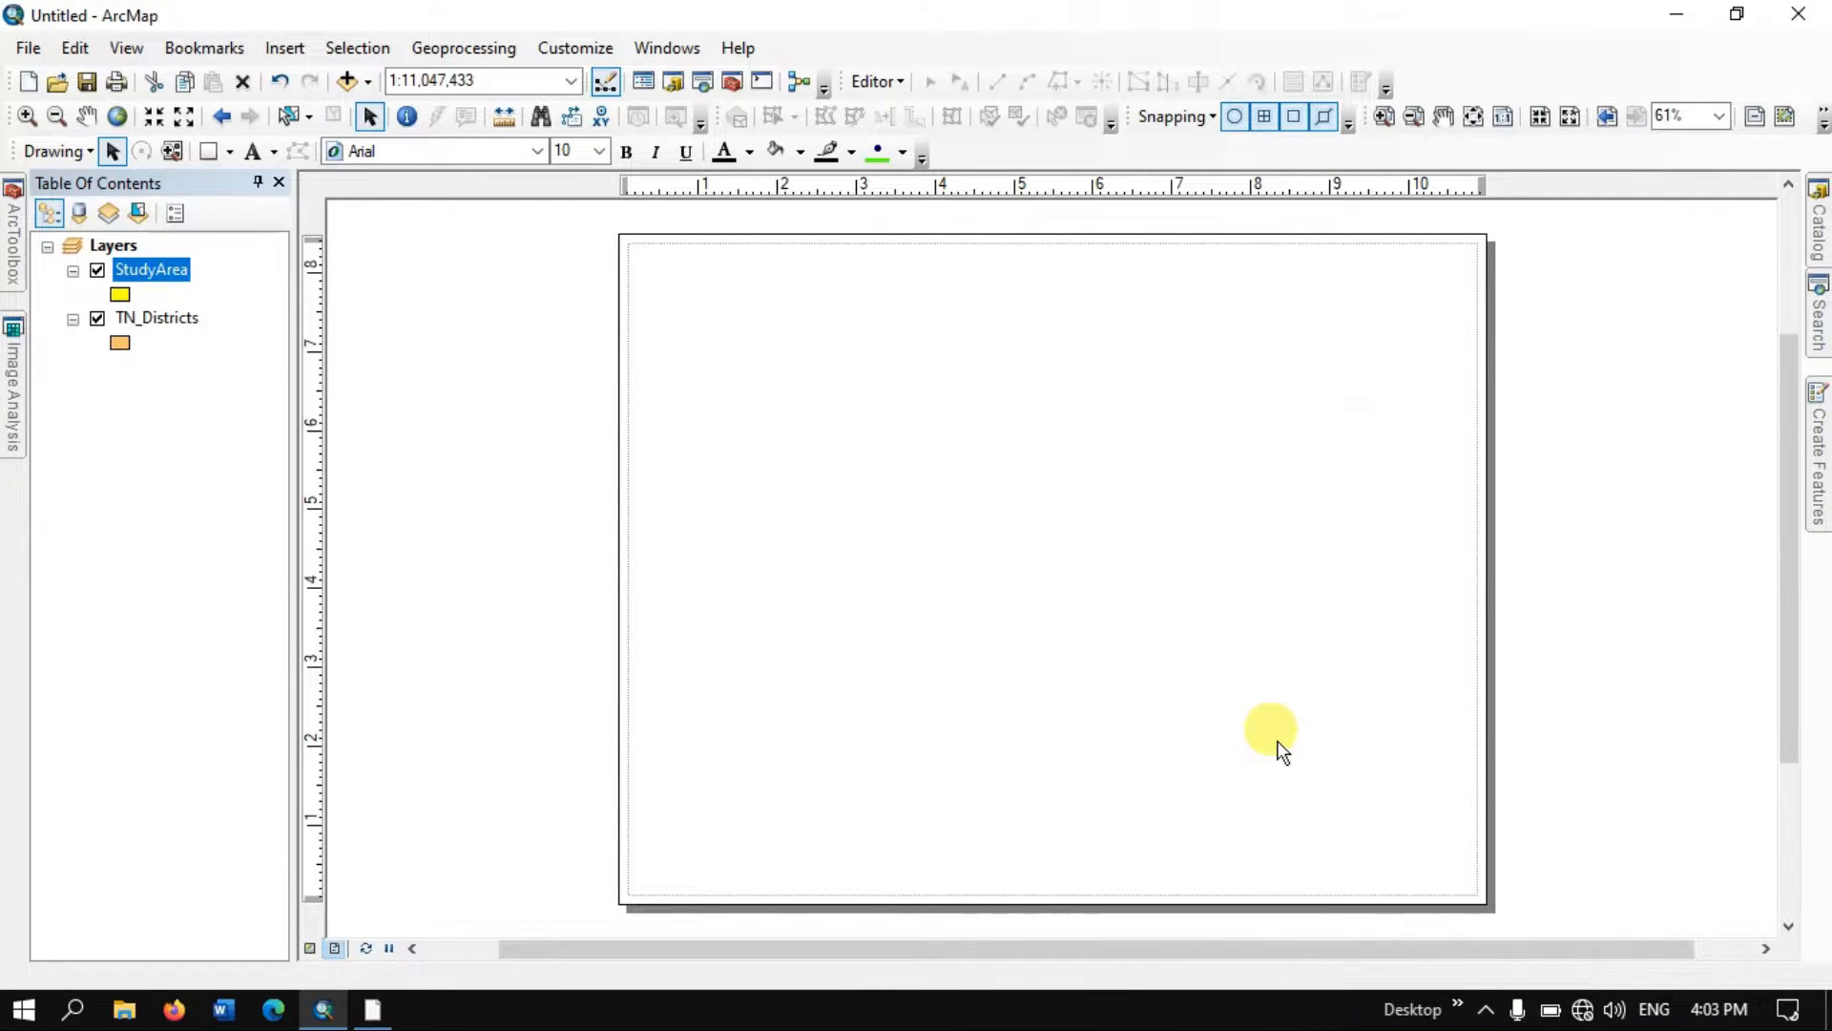
left_click_drag(1415, 559, 1398, 560)
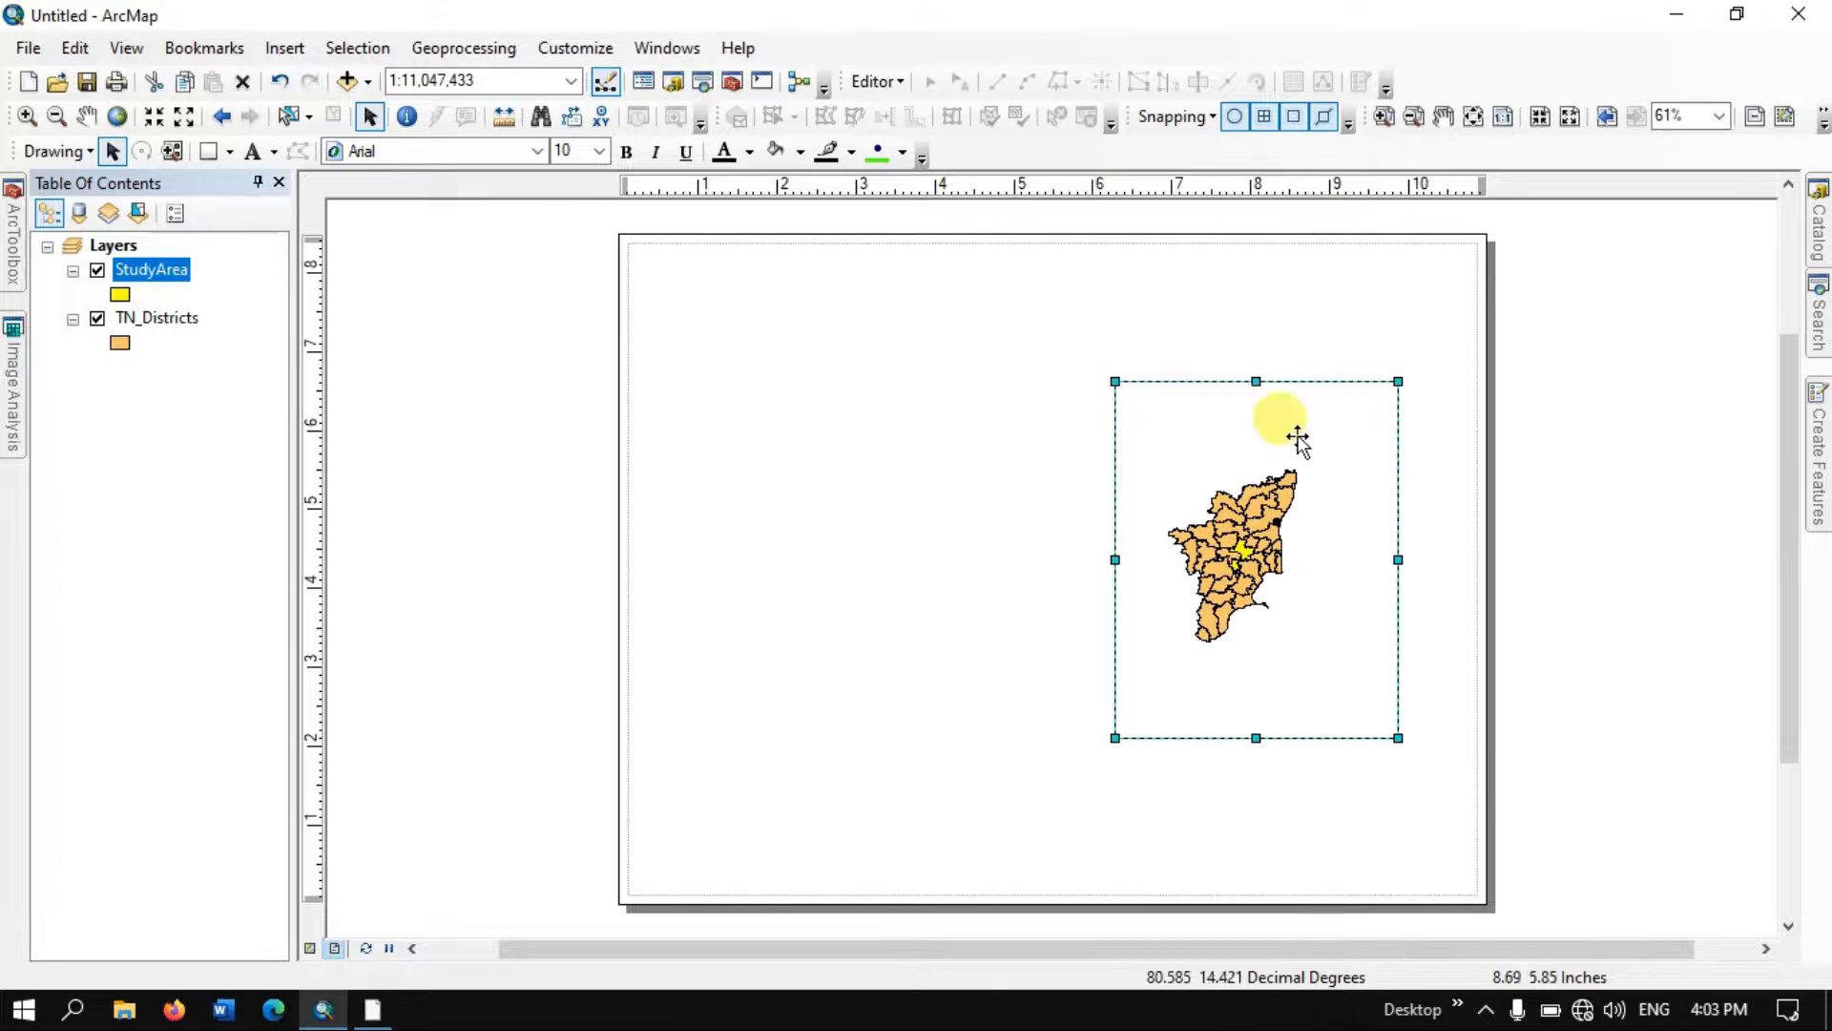
right_click(173, 318)
left_click(270, 458)
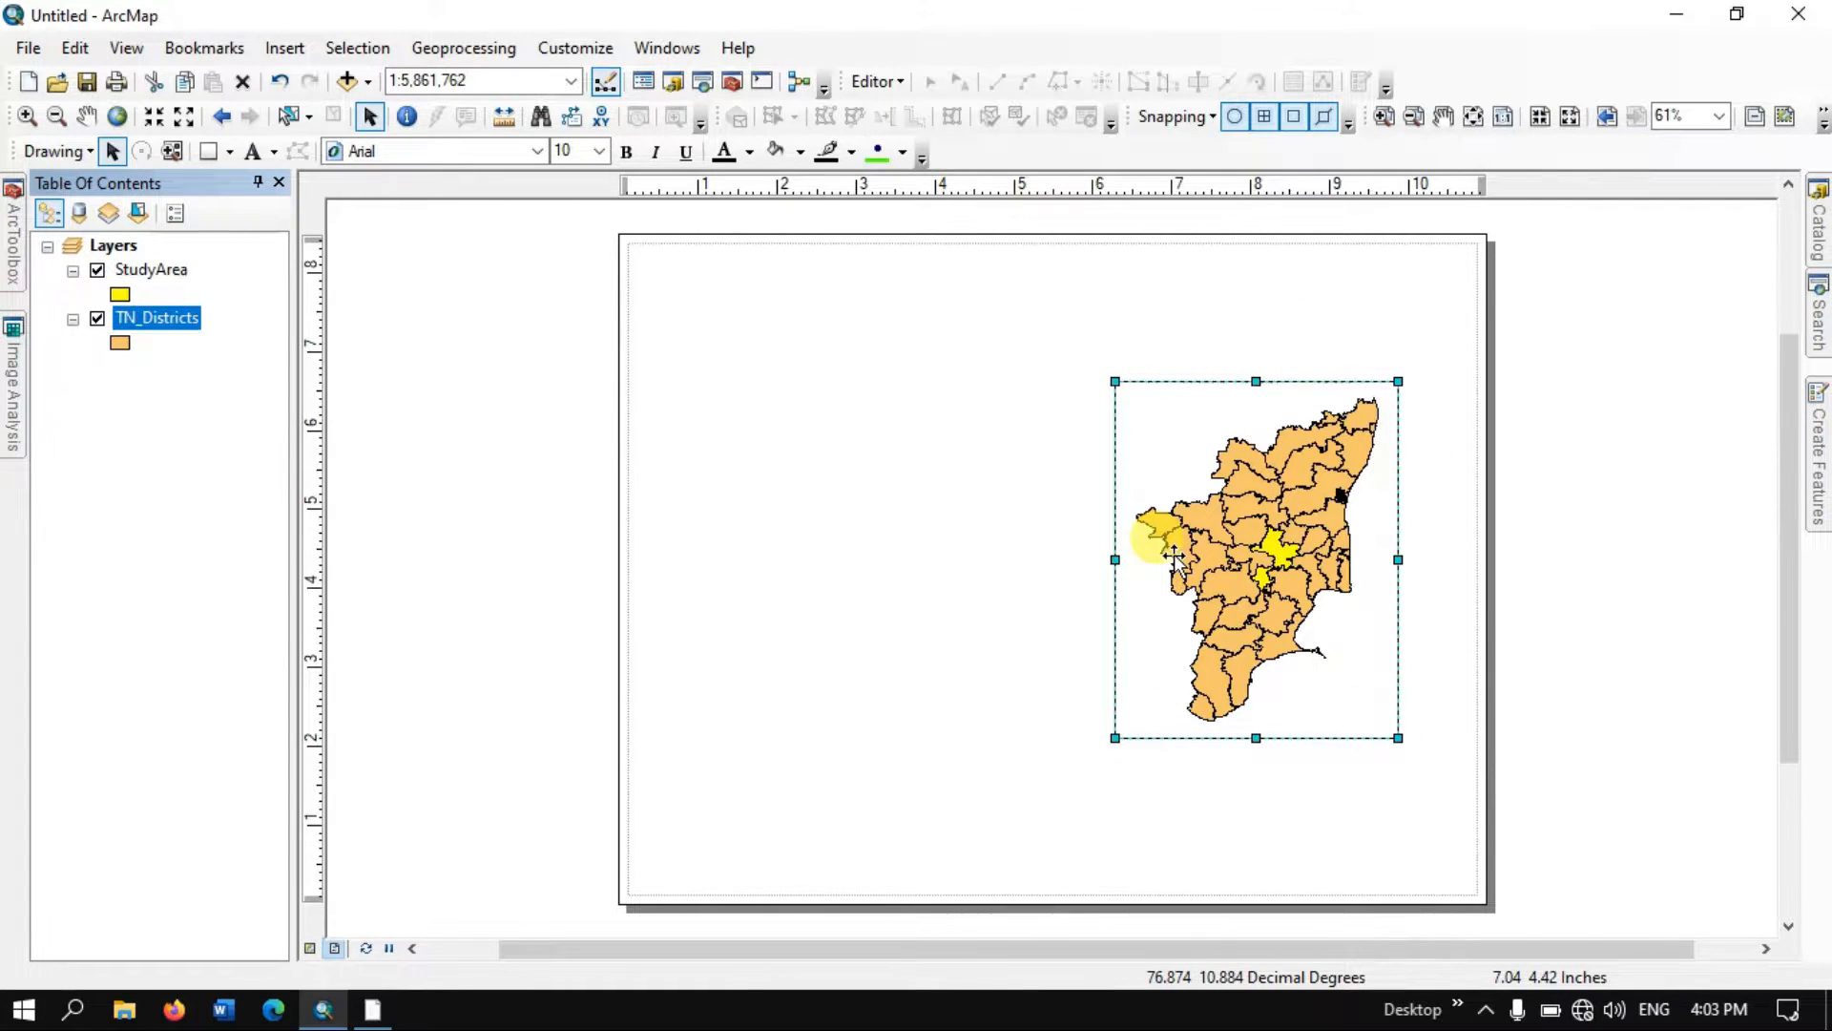
- Insert a new empty data frame into the page layout
left_click(294, 50)
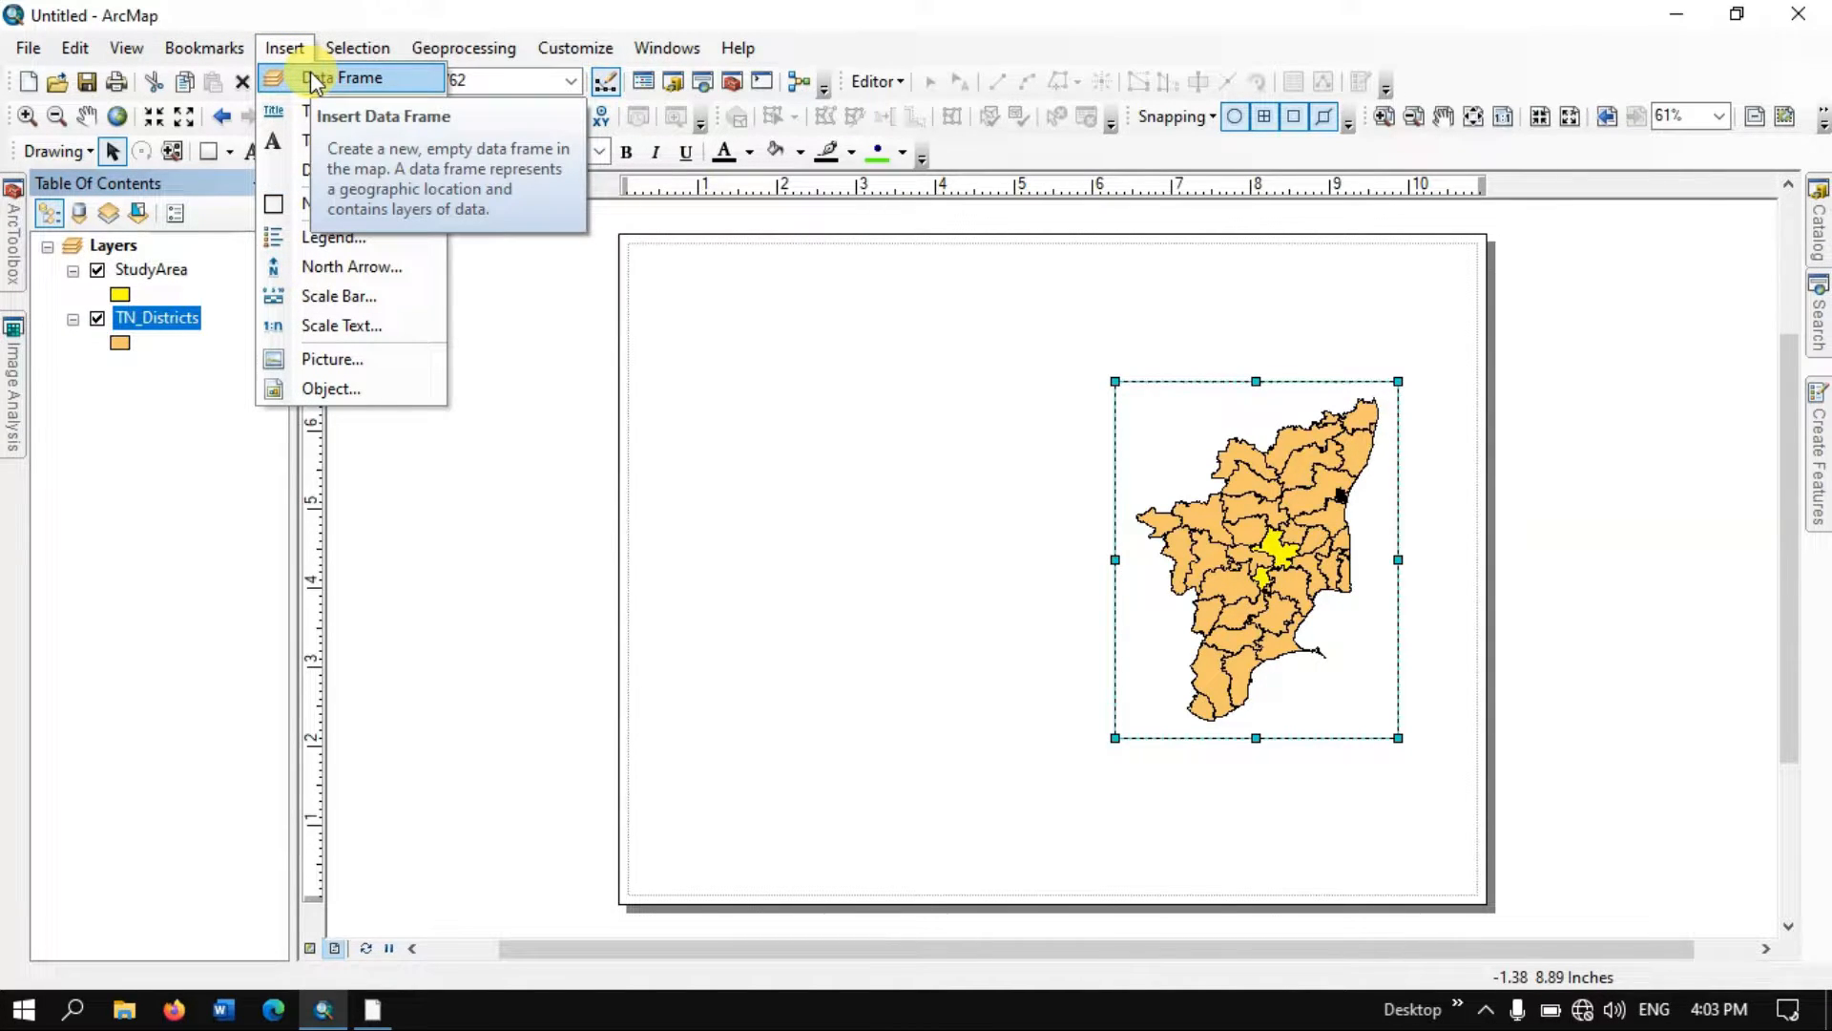
left_click(311, 71)
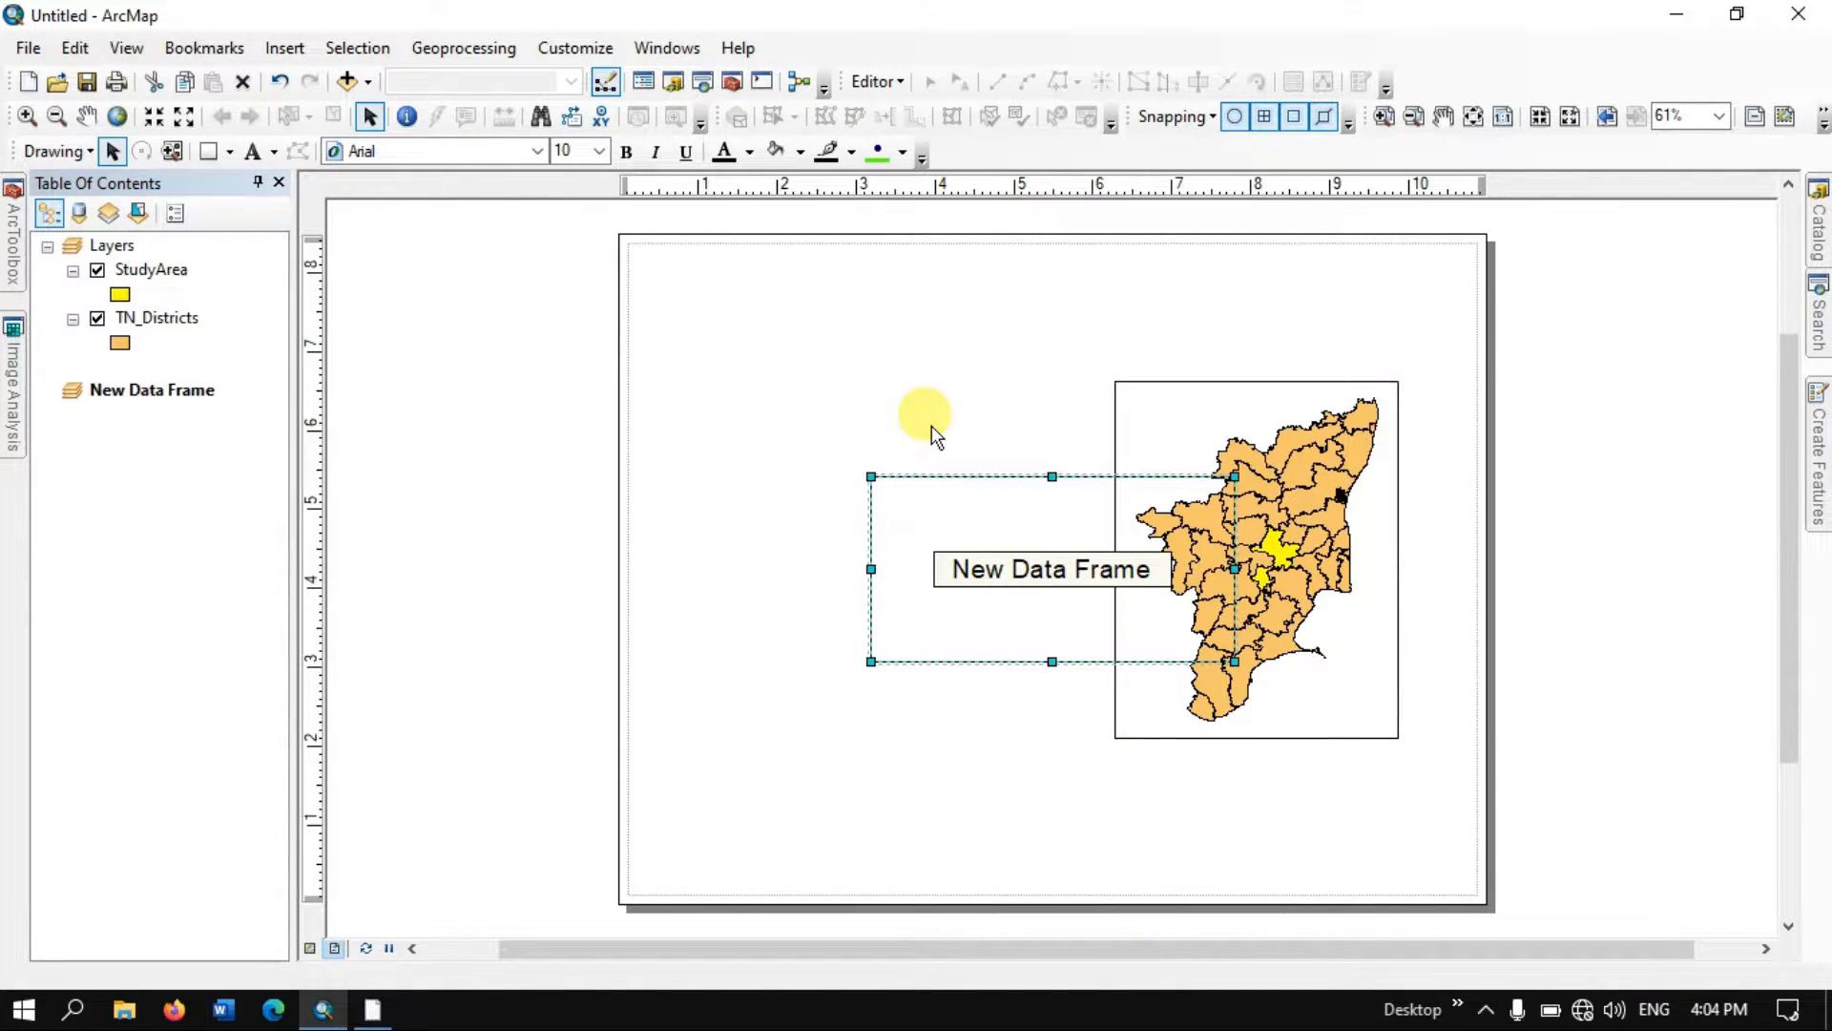
- Move the new data frame to the left half of the page and stretch it downward into a tall portrait rectangle
left_click_drag(983, 482, 858, 332)
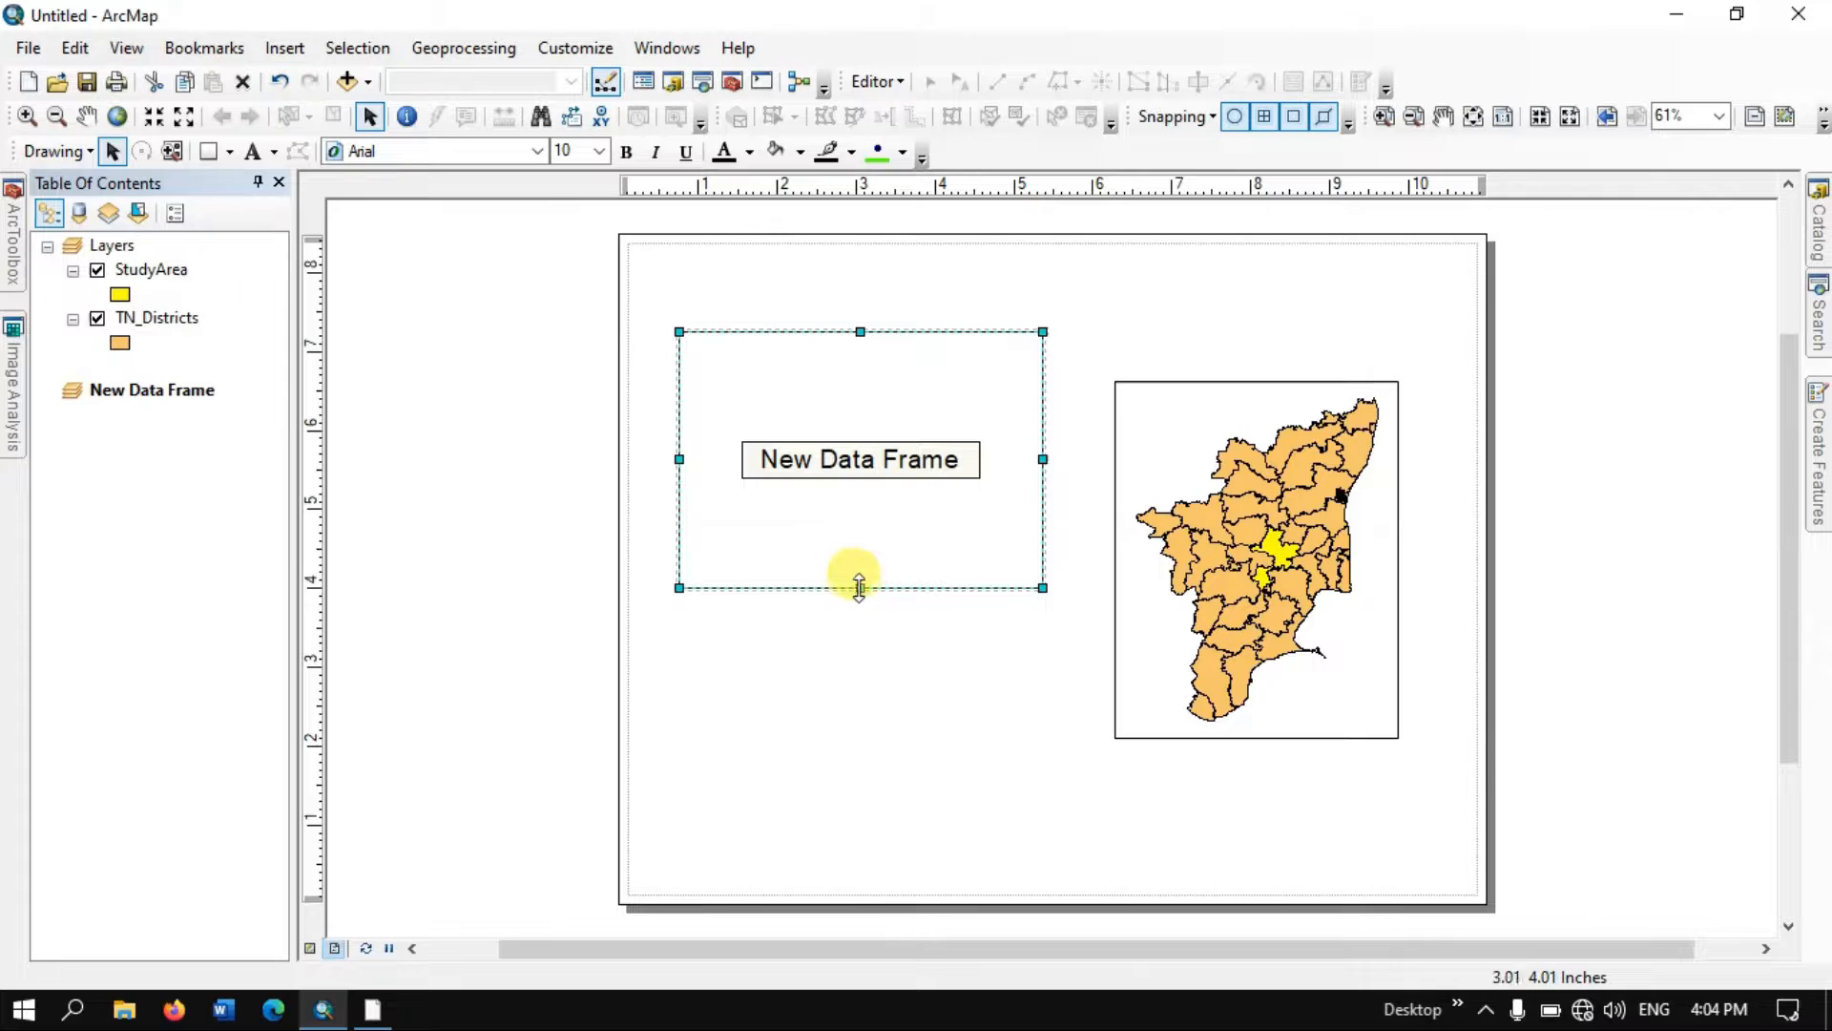
left_click_drag(863, 807, 858, 806)
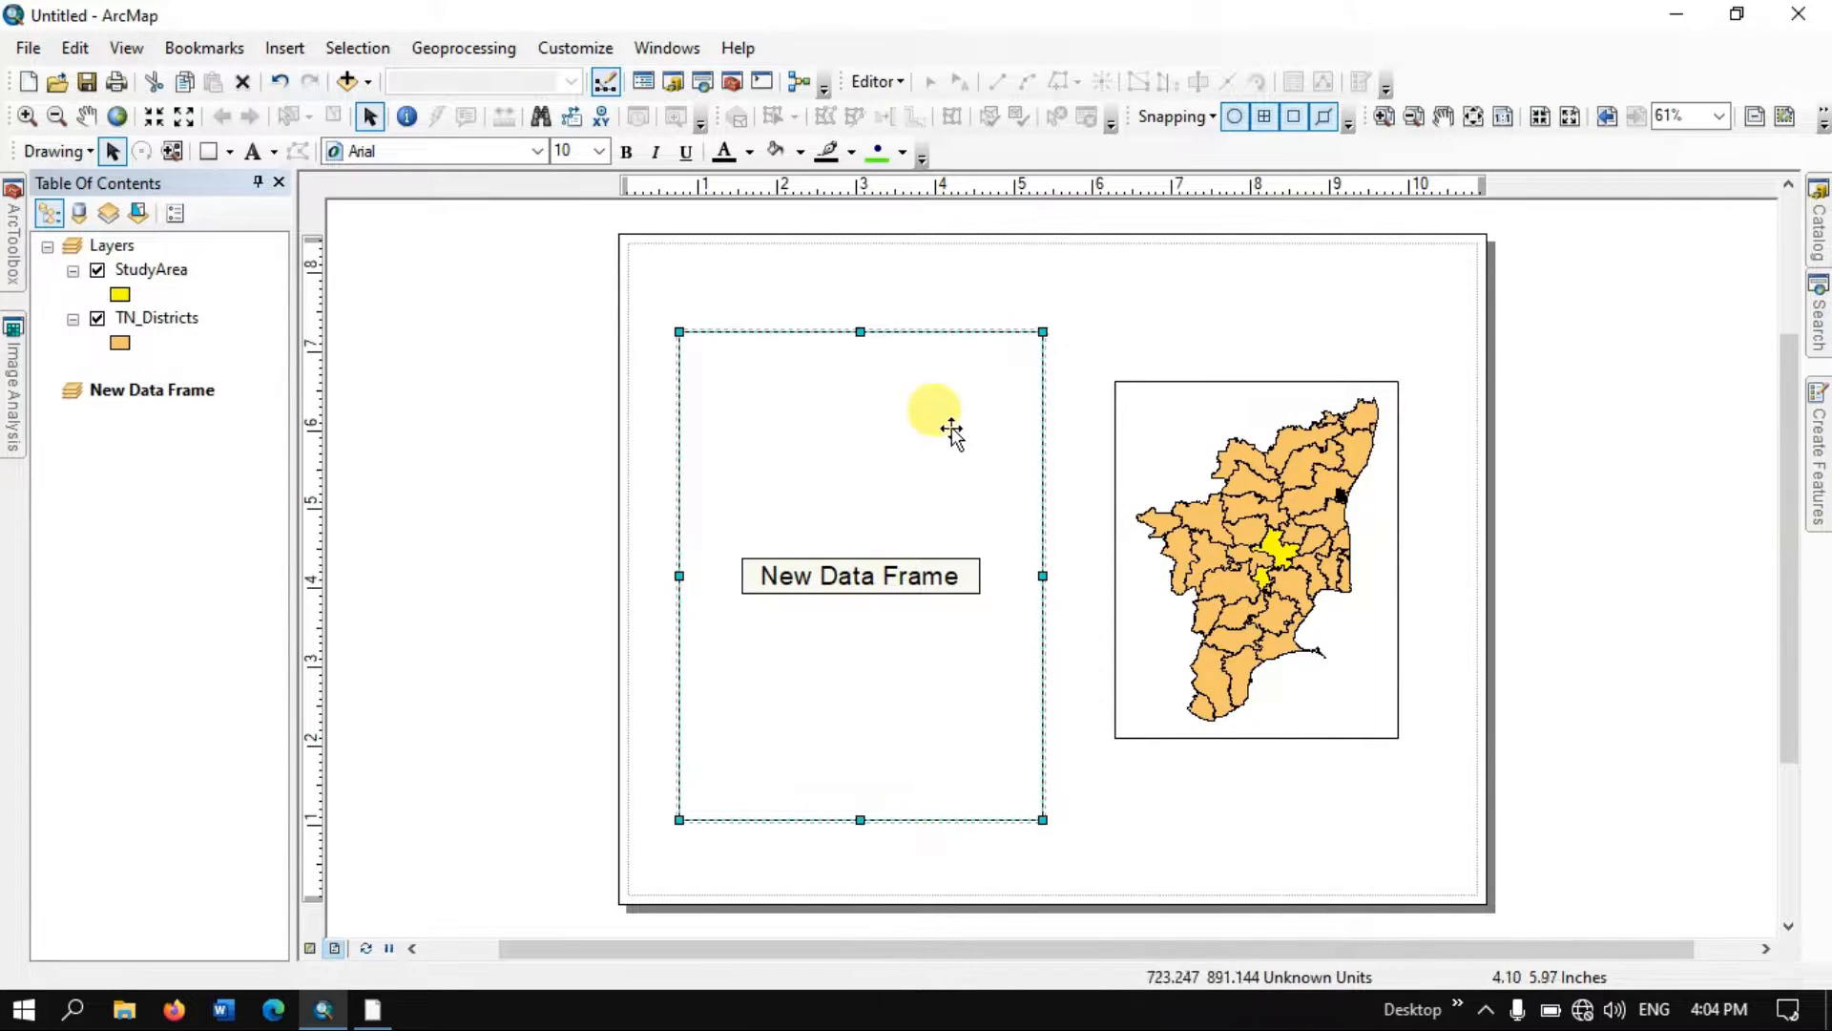
left_click_drag(897, 334, 892, 321)
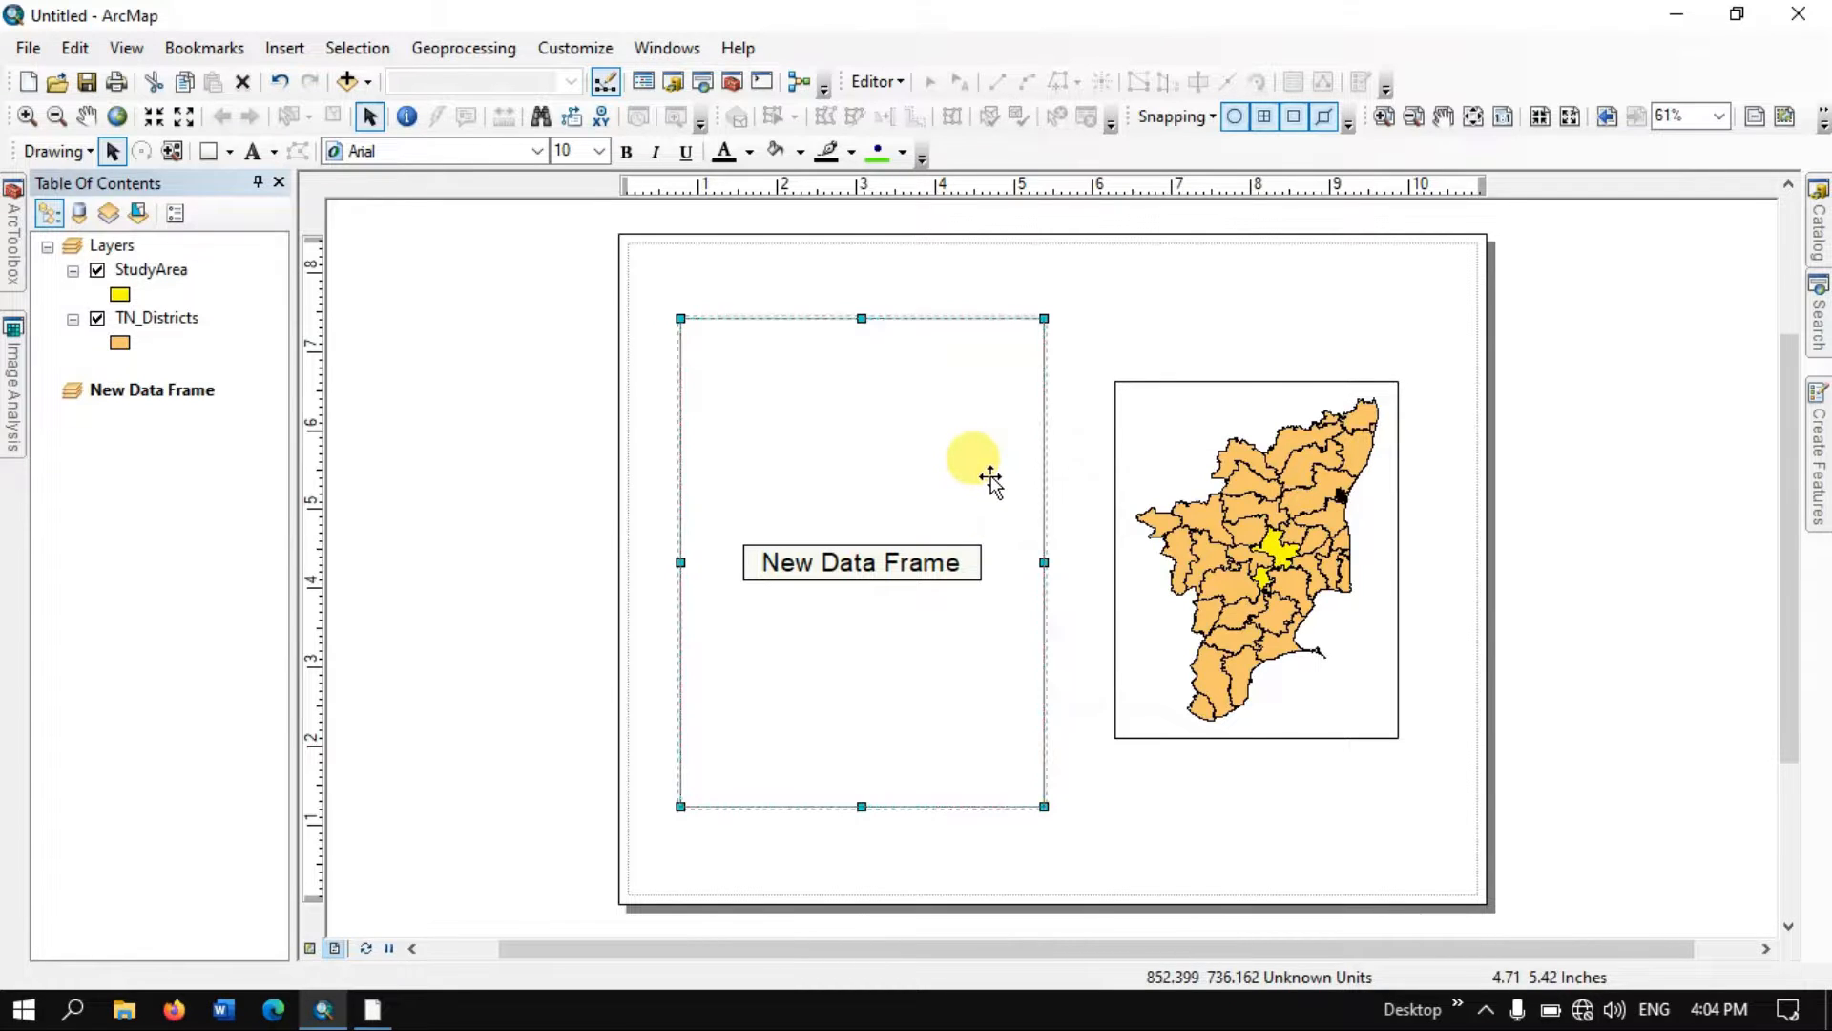
left_click_drag(992, 476, 993, 483)
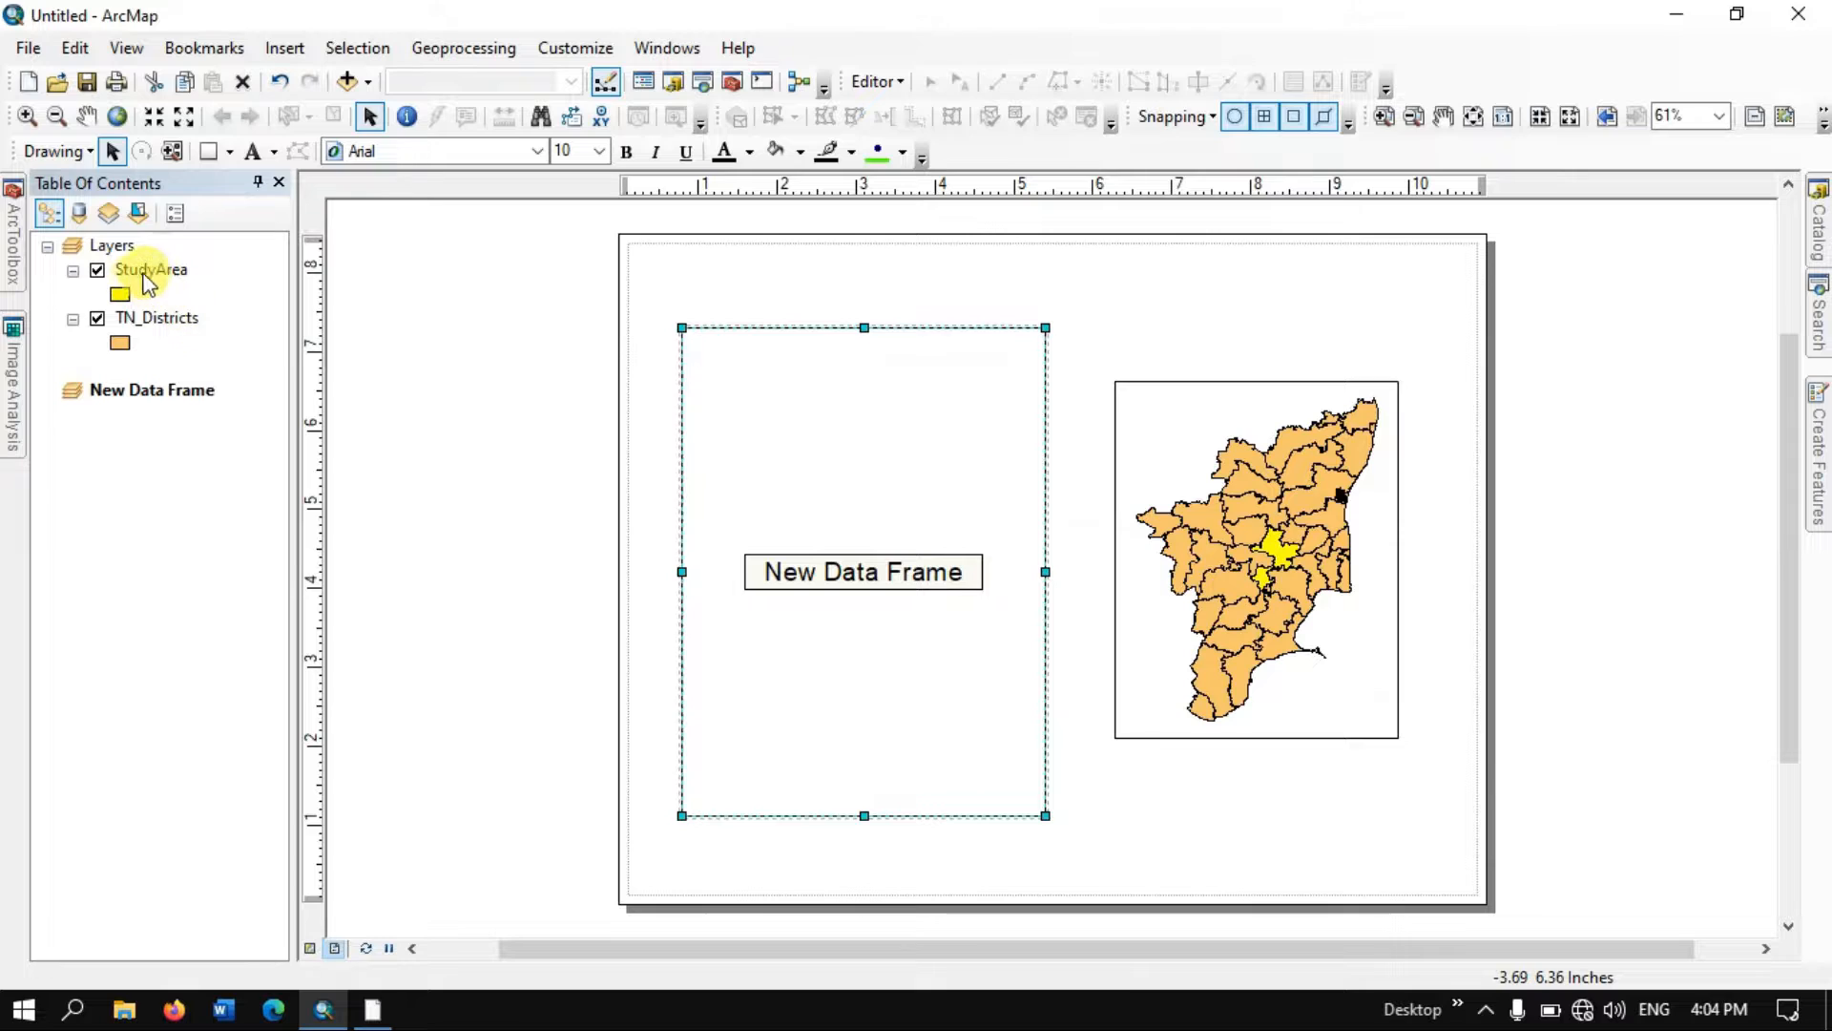
- Copy the StudyArea layer into New Data Frame and enlarge that frame at its upper, lower and right edges
mouse_move(148, 269)
left_mouse_down()
mouse_move(197, 448)
mouse_move(193, 431)
left_mouse_up()
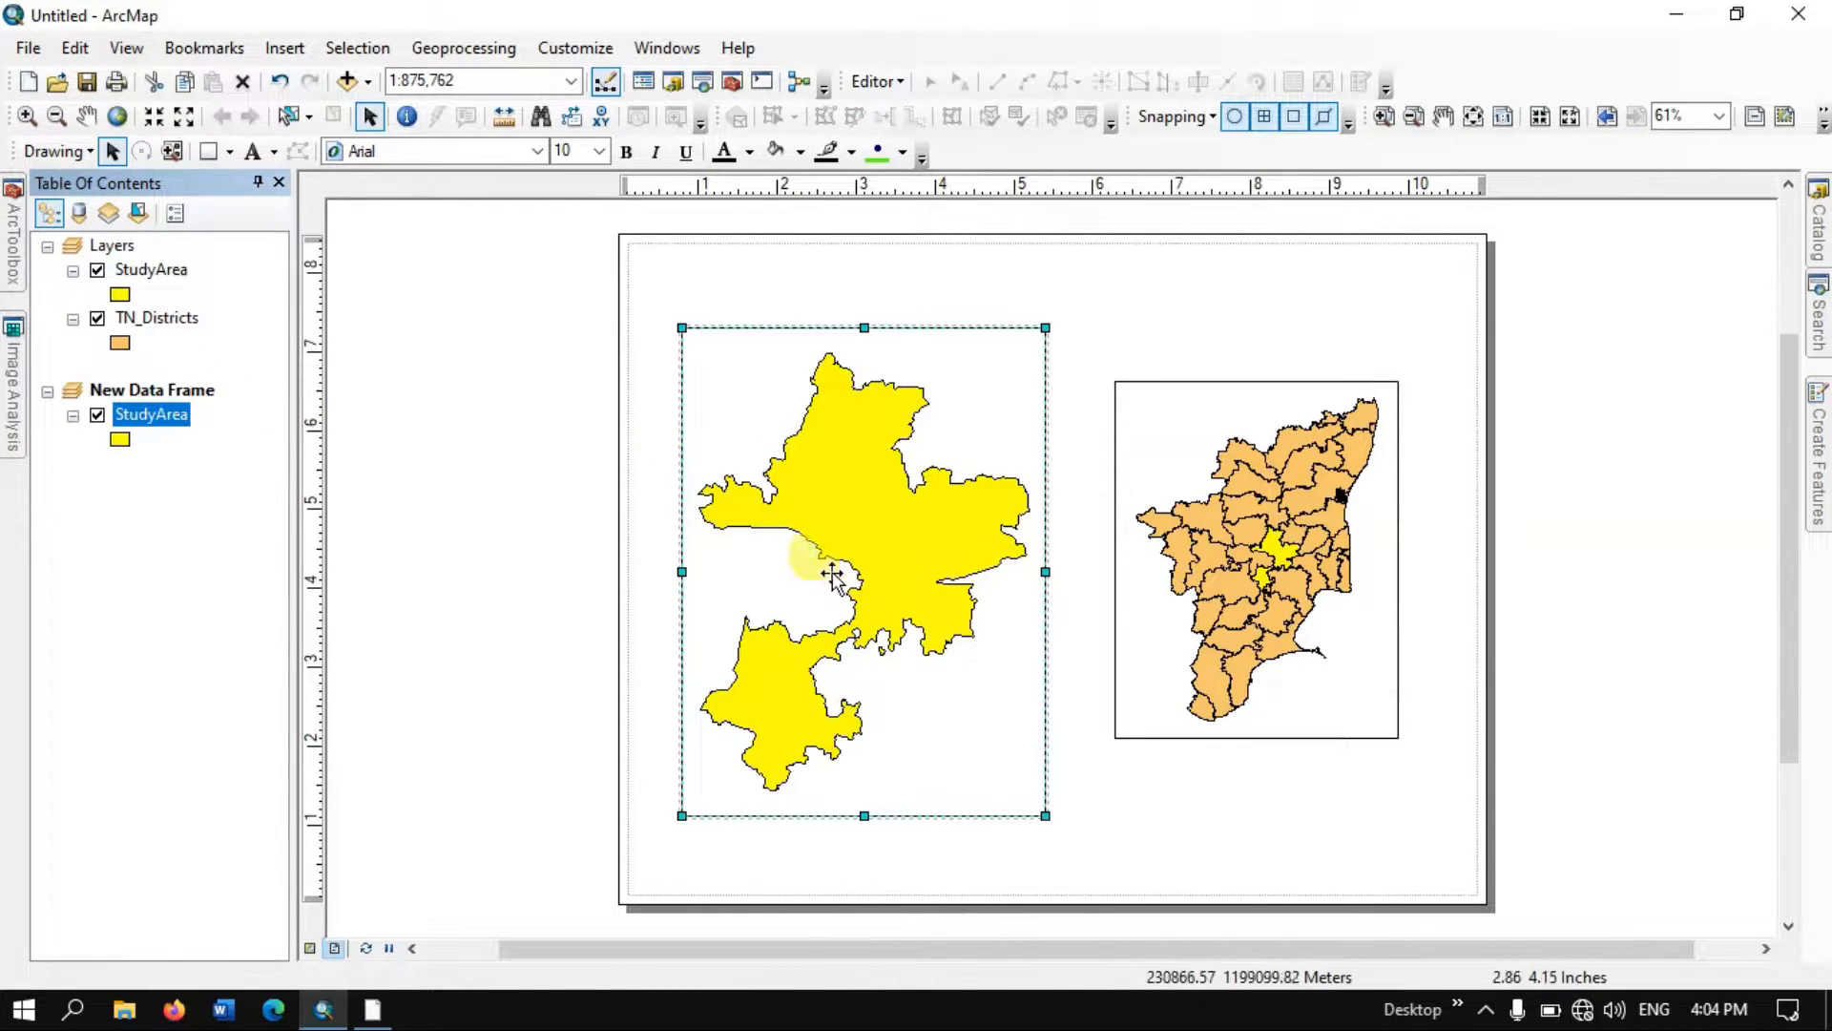
left_click(561, 612)
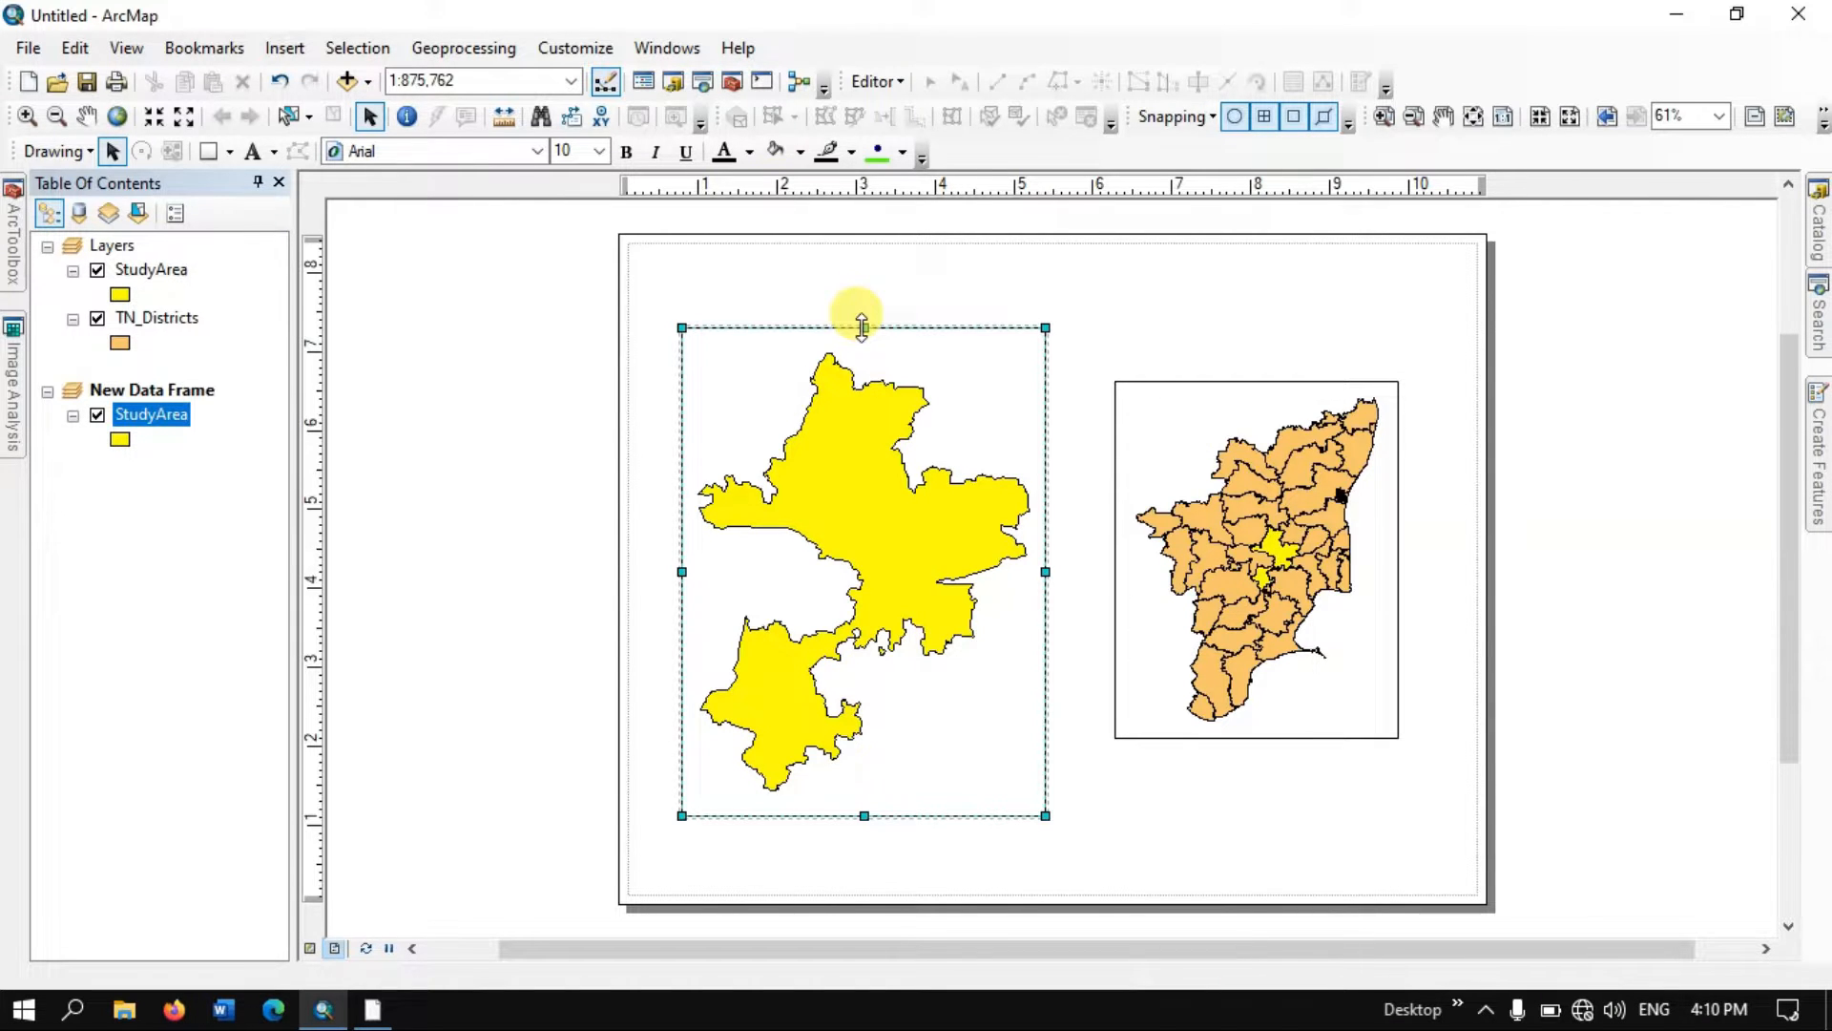
left_click_drag(862, 327, 862, 285)
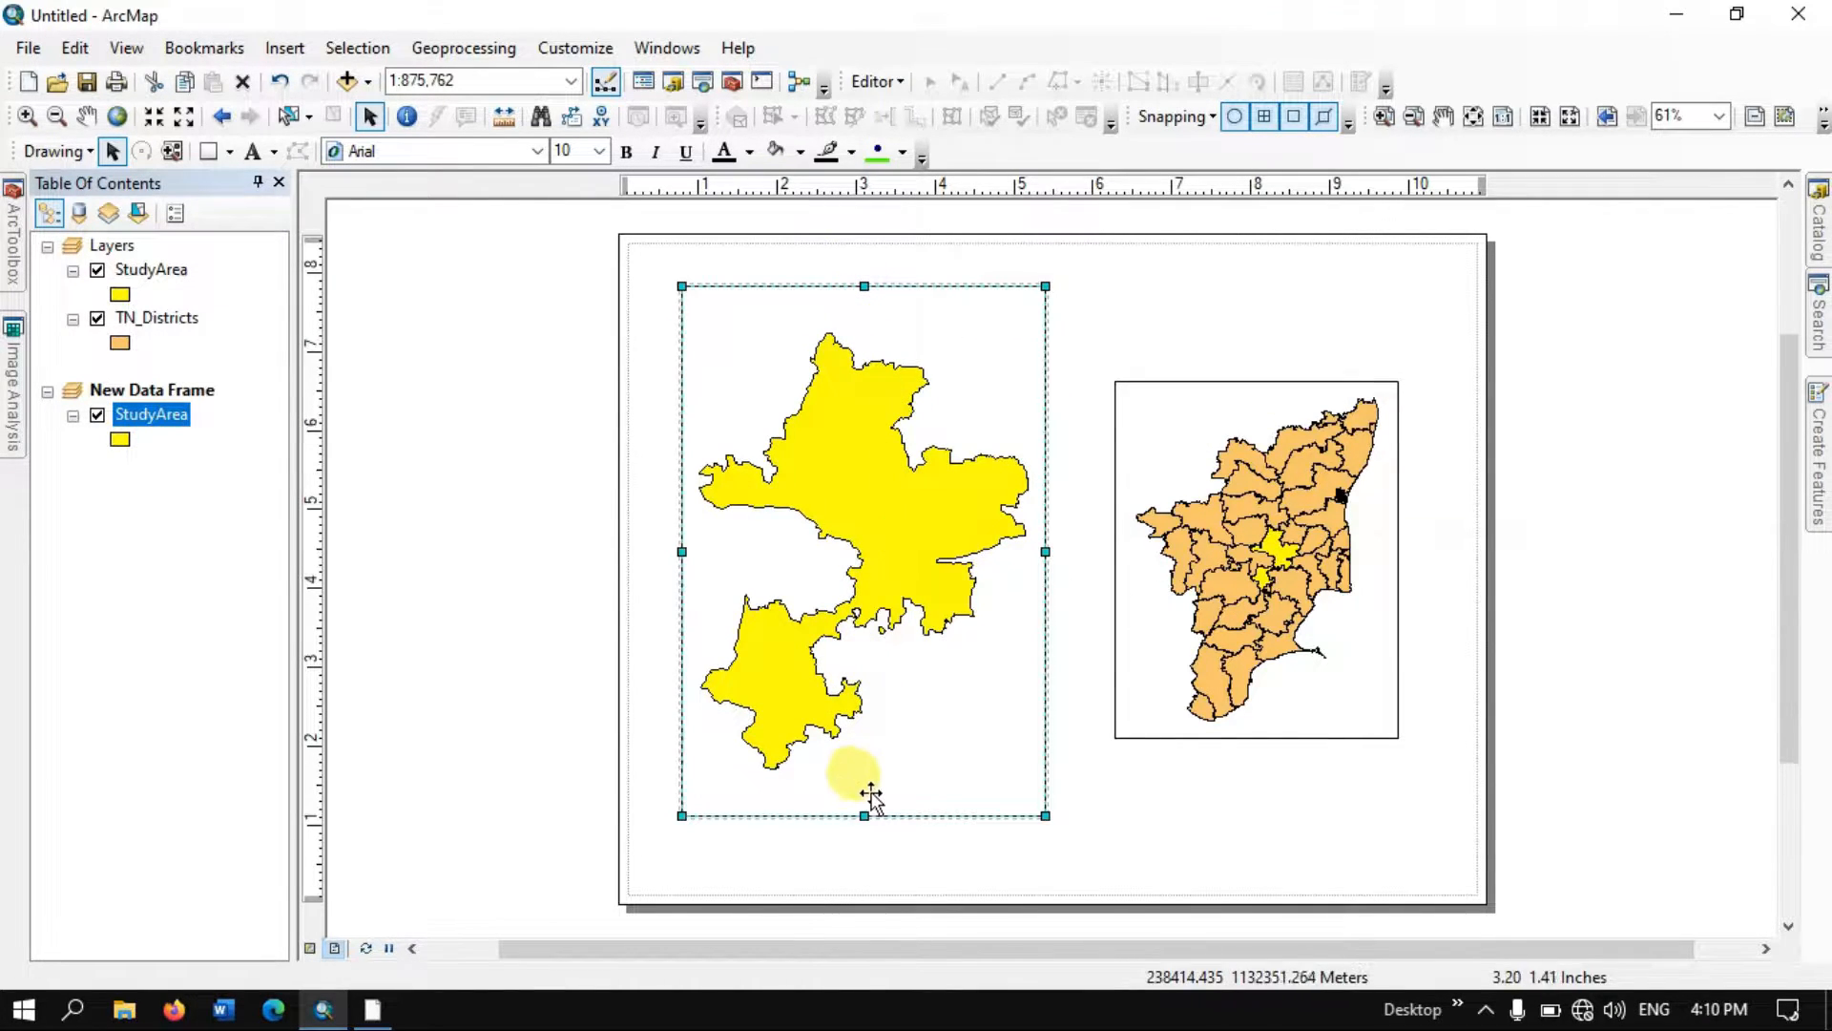
left_click_drag(864, 816, 867, 838)
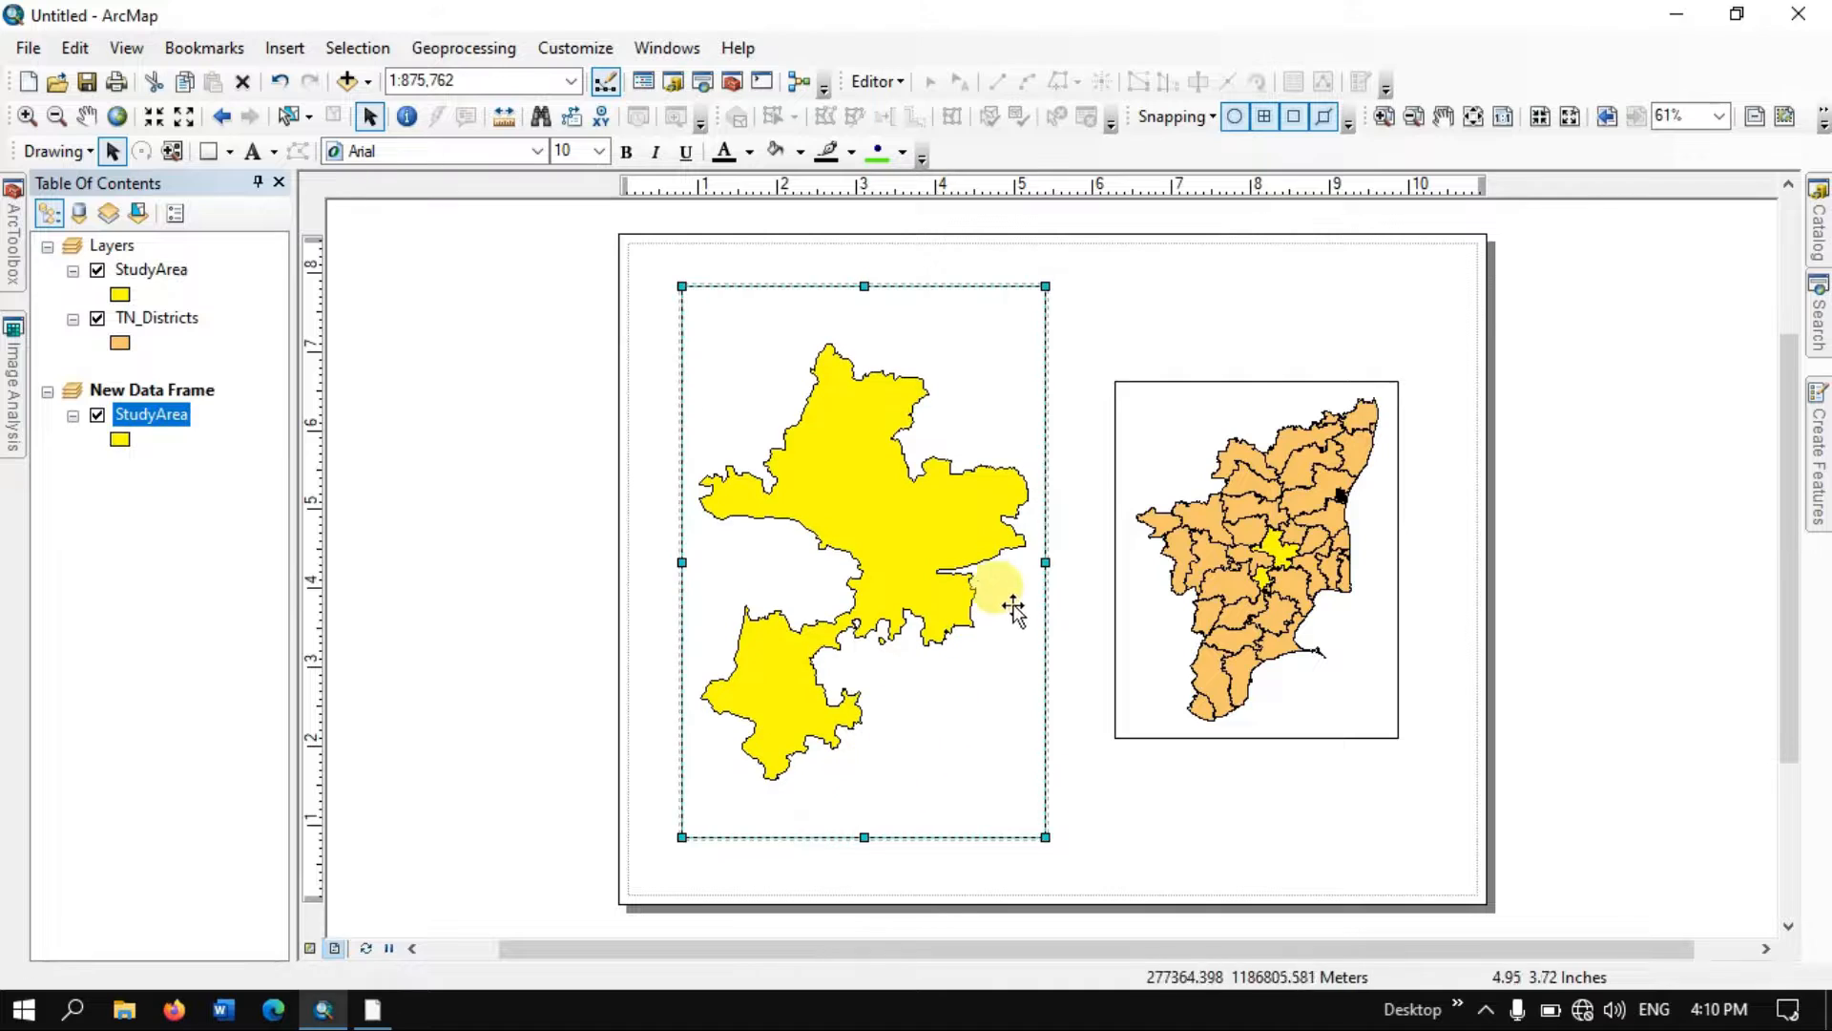
left_click_drag(1046, 561, 1061, 563)
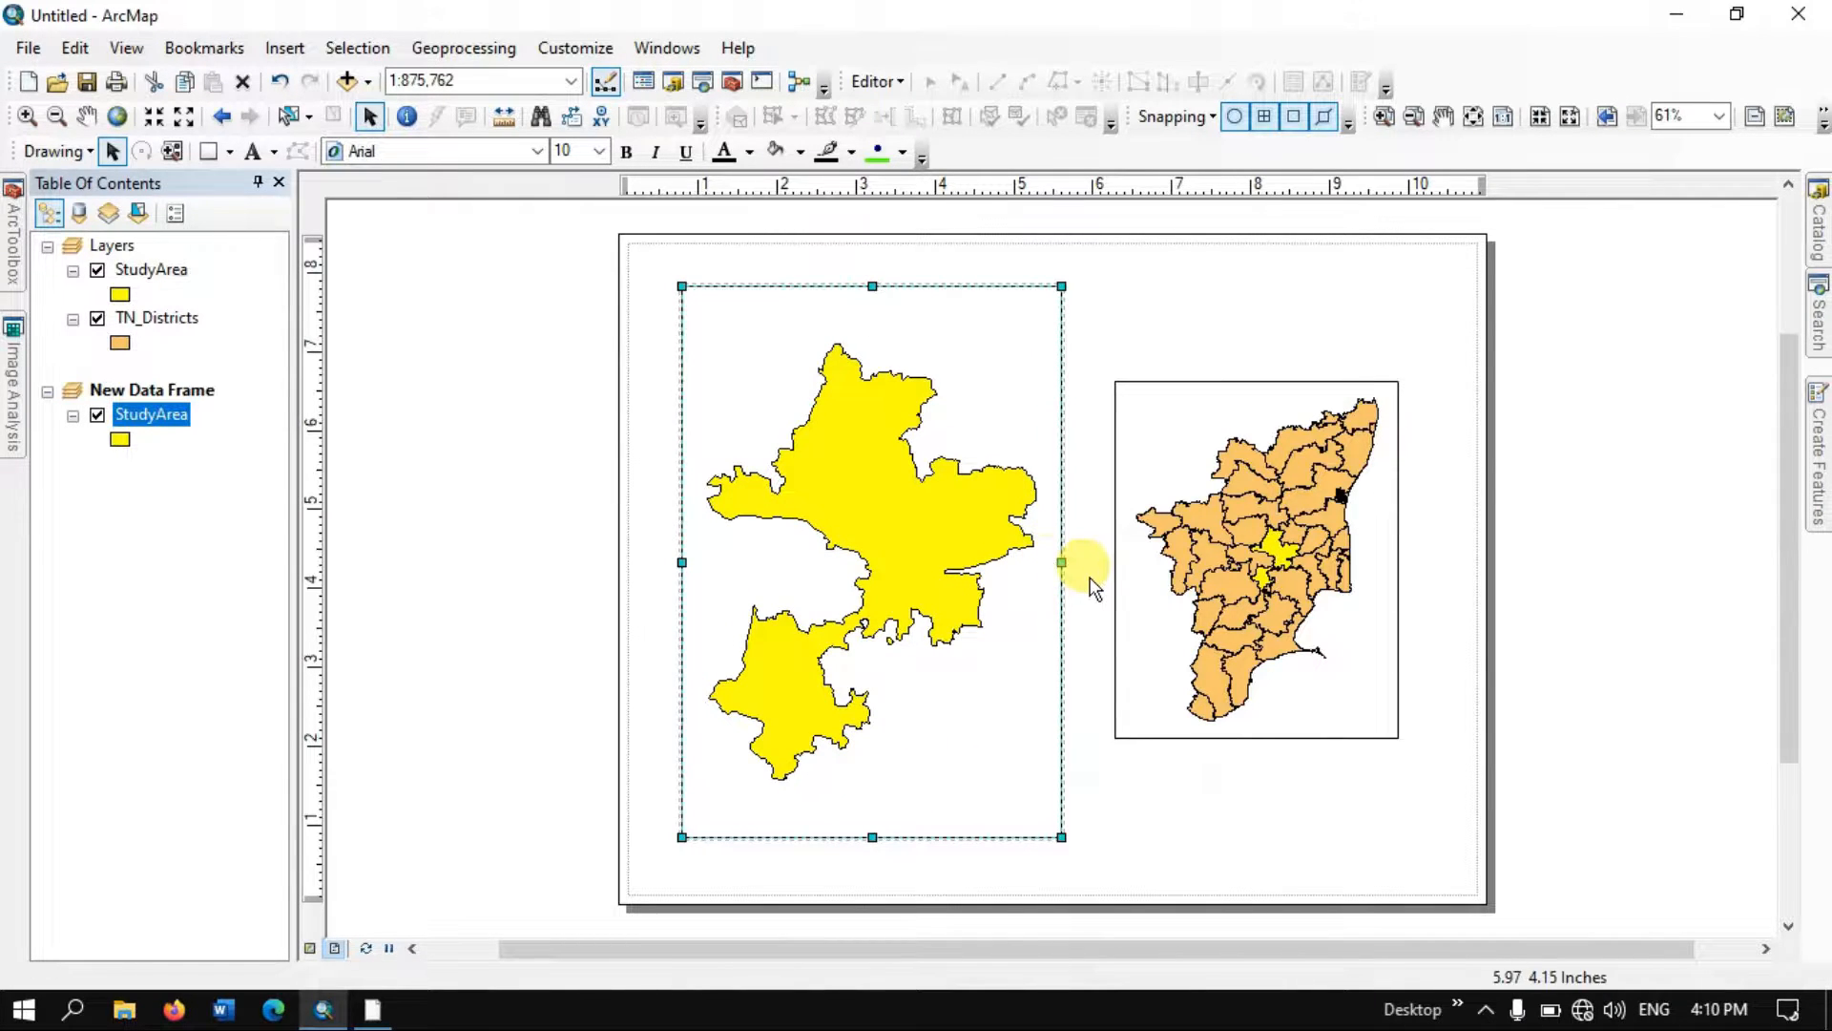
- Shift the TN_Districts data frame slightly toward the right page margin and trim its upper, left and lower edges
left_click(1380, 558)
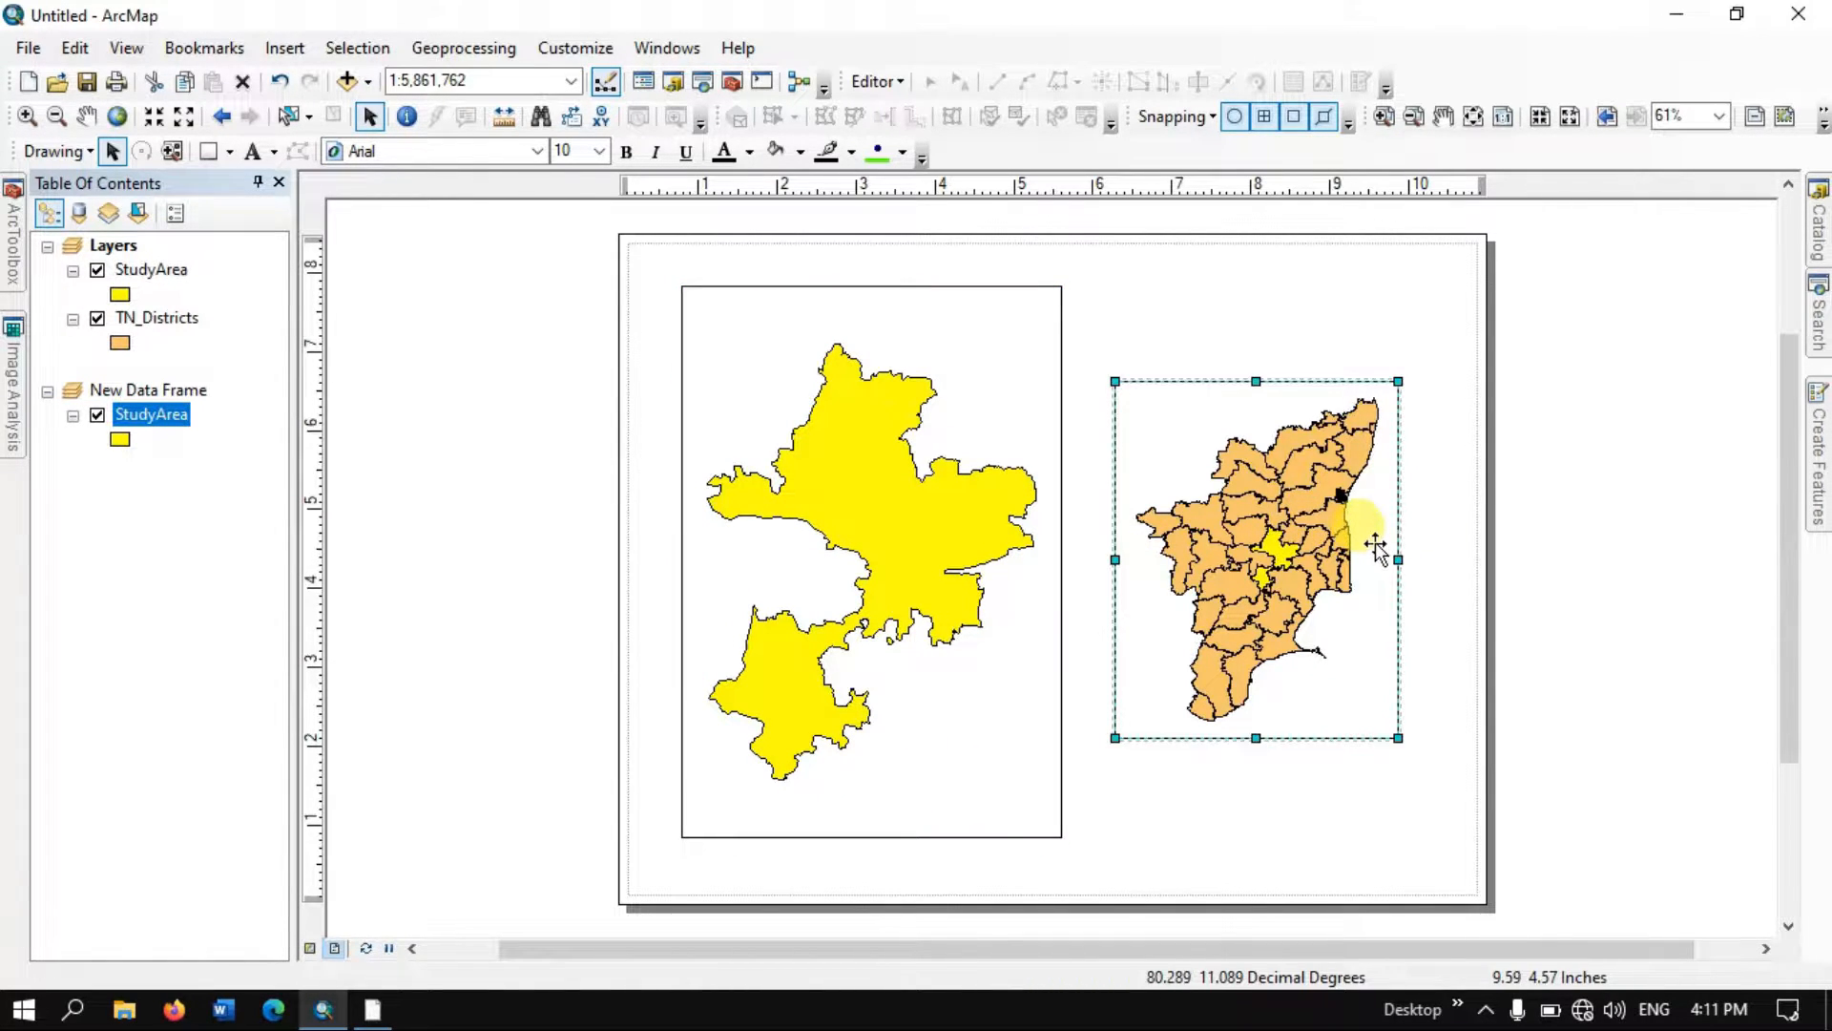
left_click_drag(1378, 544, 1396, 547)
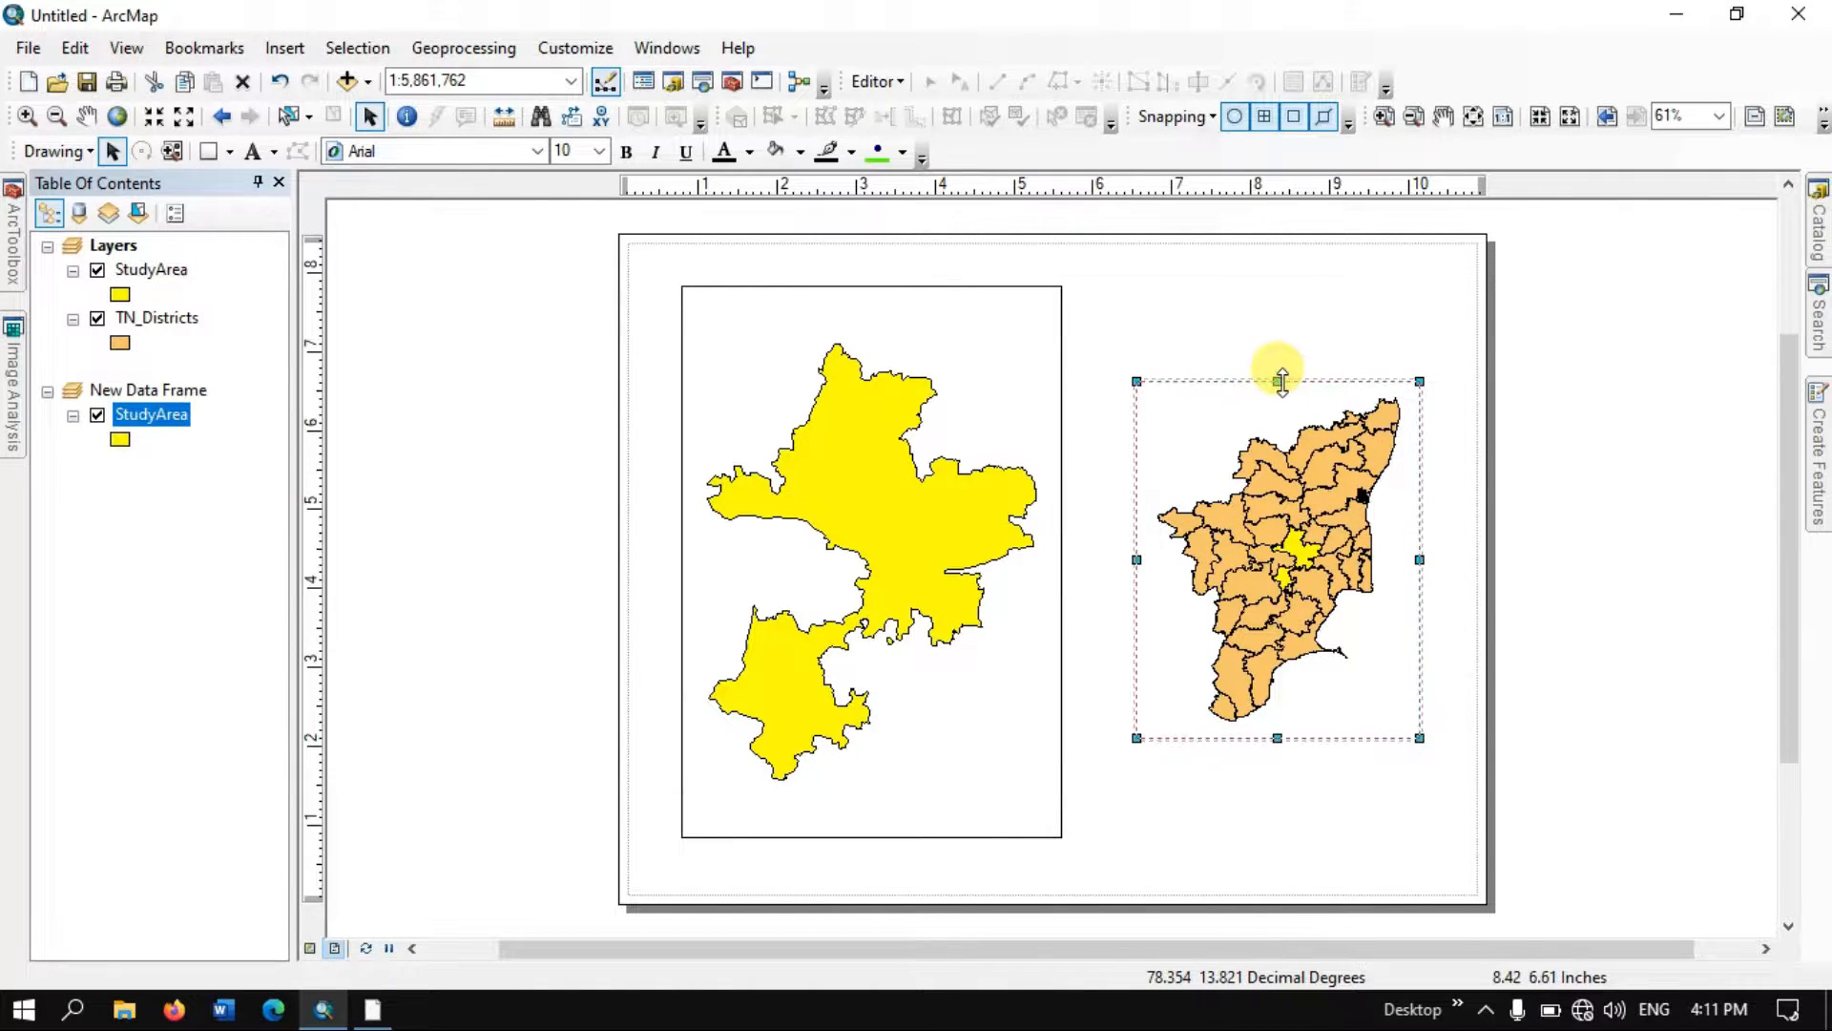
left_click_drag(1281, 381, 1280, 390)
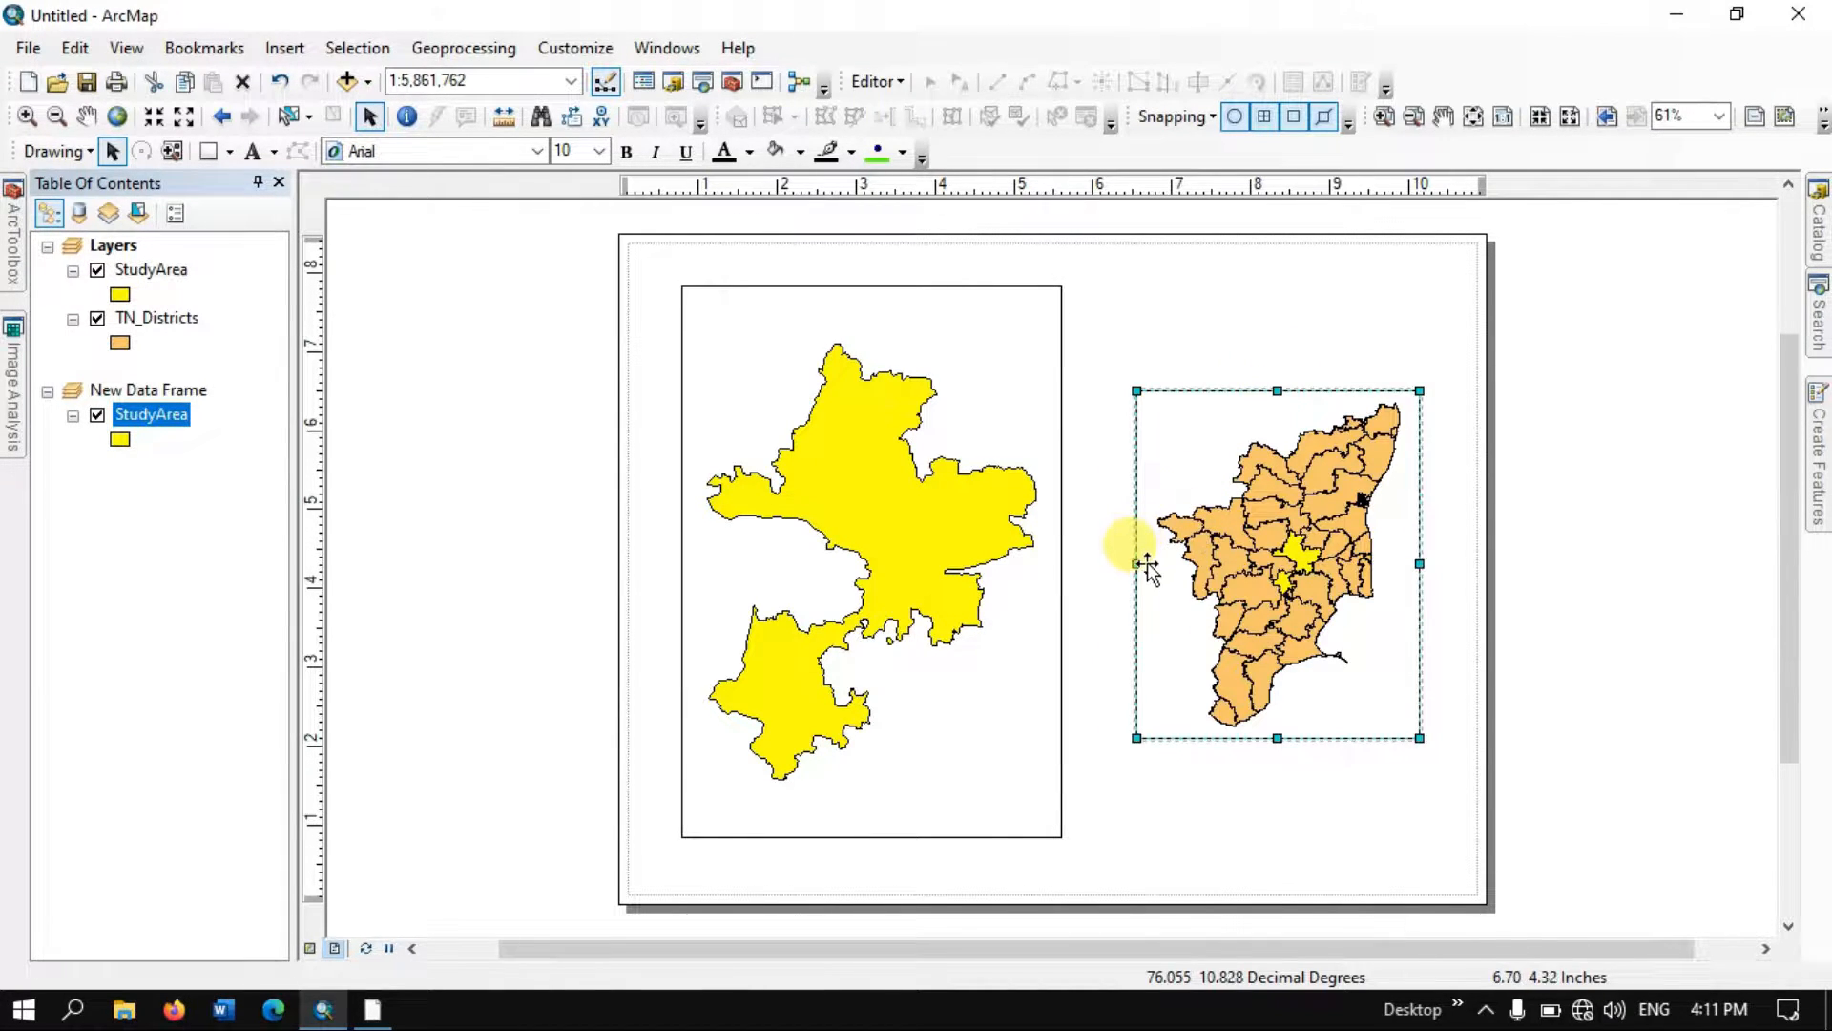
left_click_drag(1138, 563, 1145, 562)
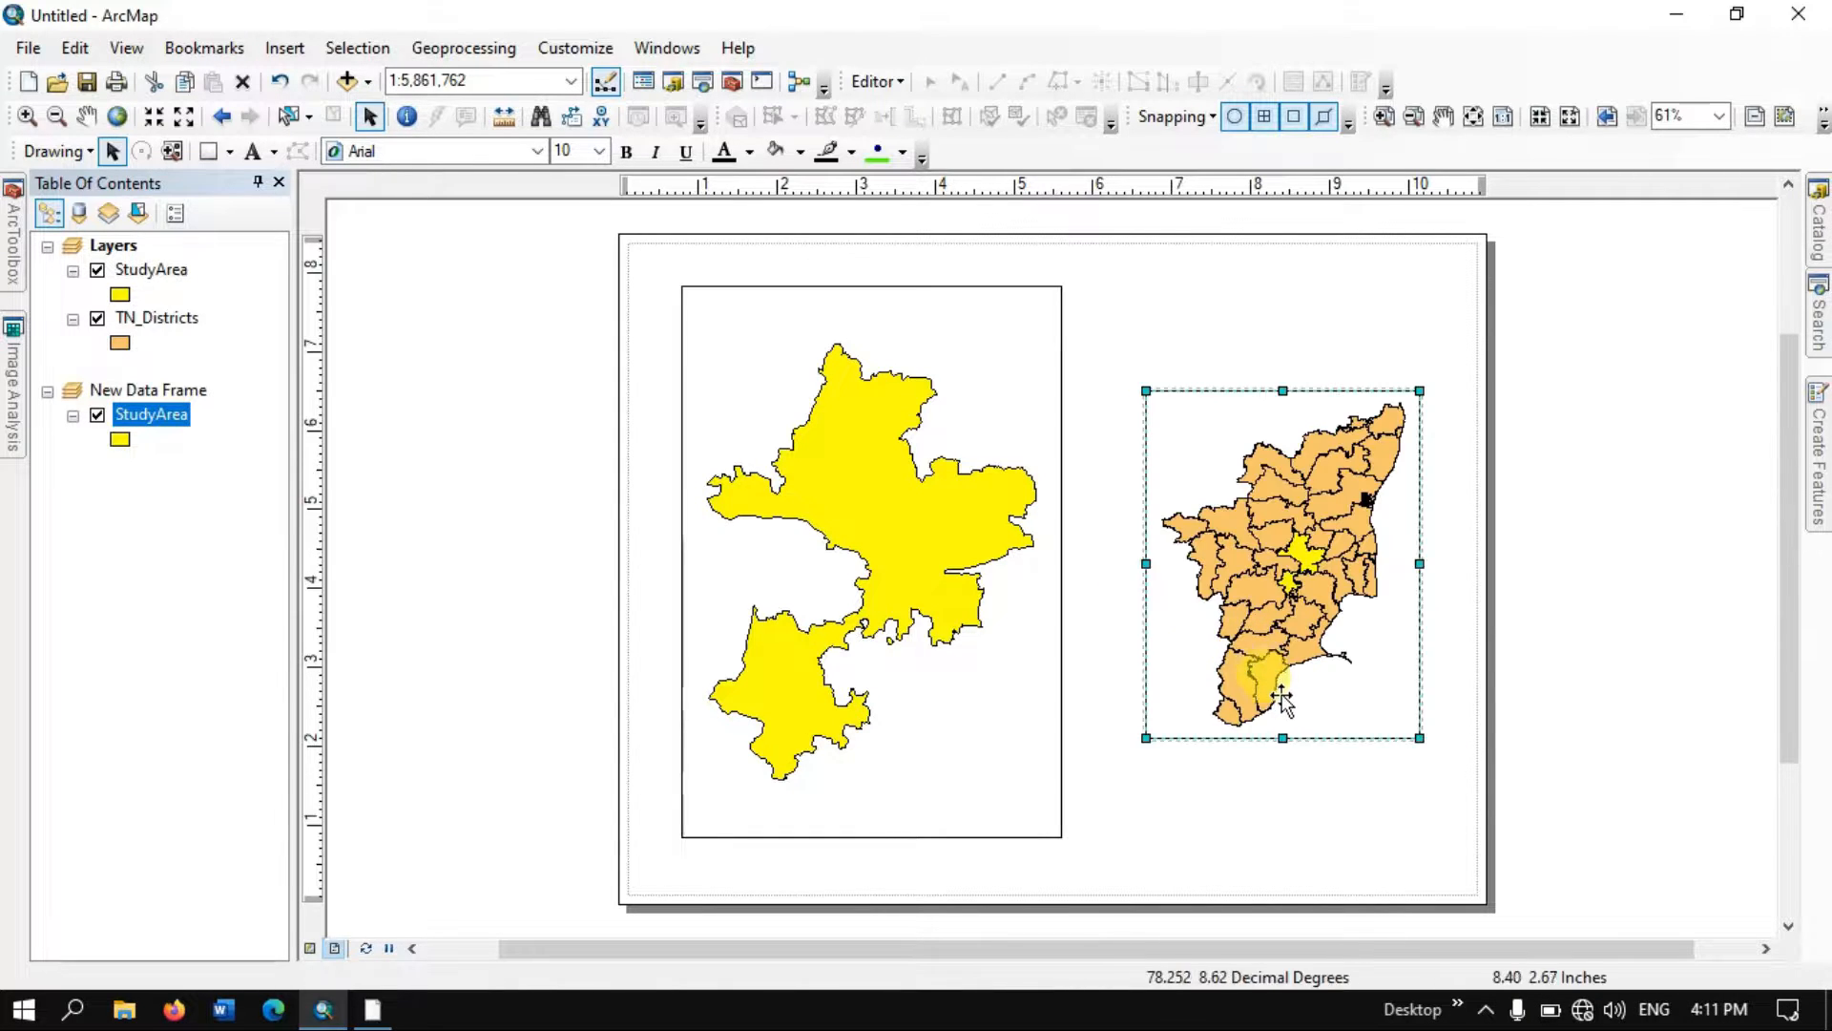
left_click_drag(1282, 735, 1281, 722)
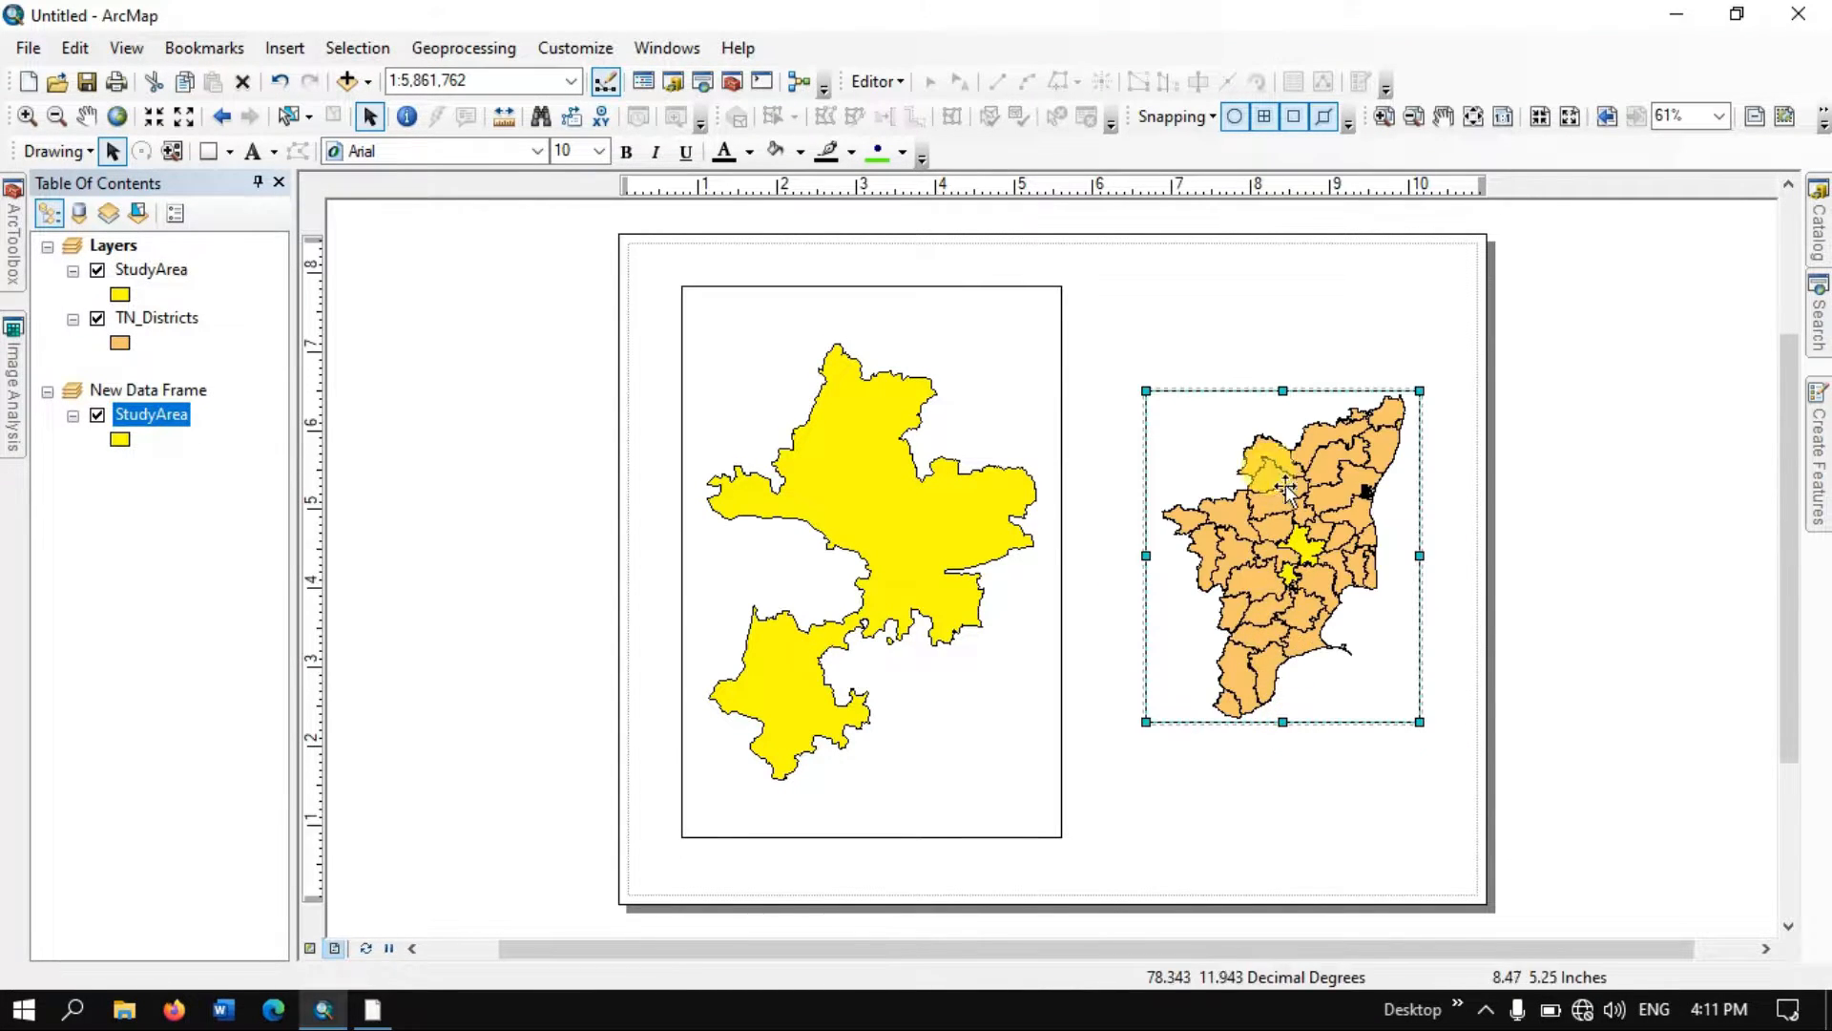
left_click_drag(1283, 385, 1289, 394)
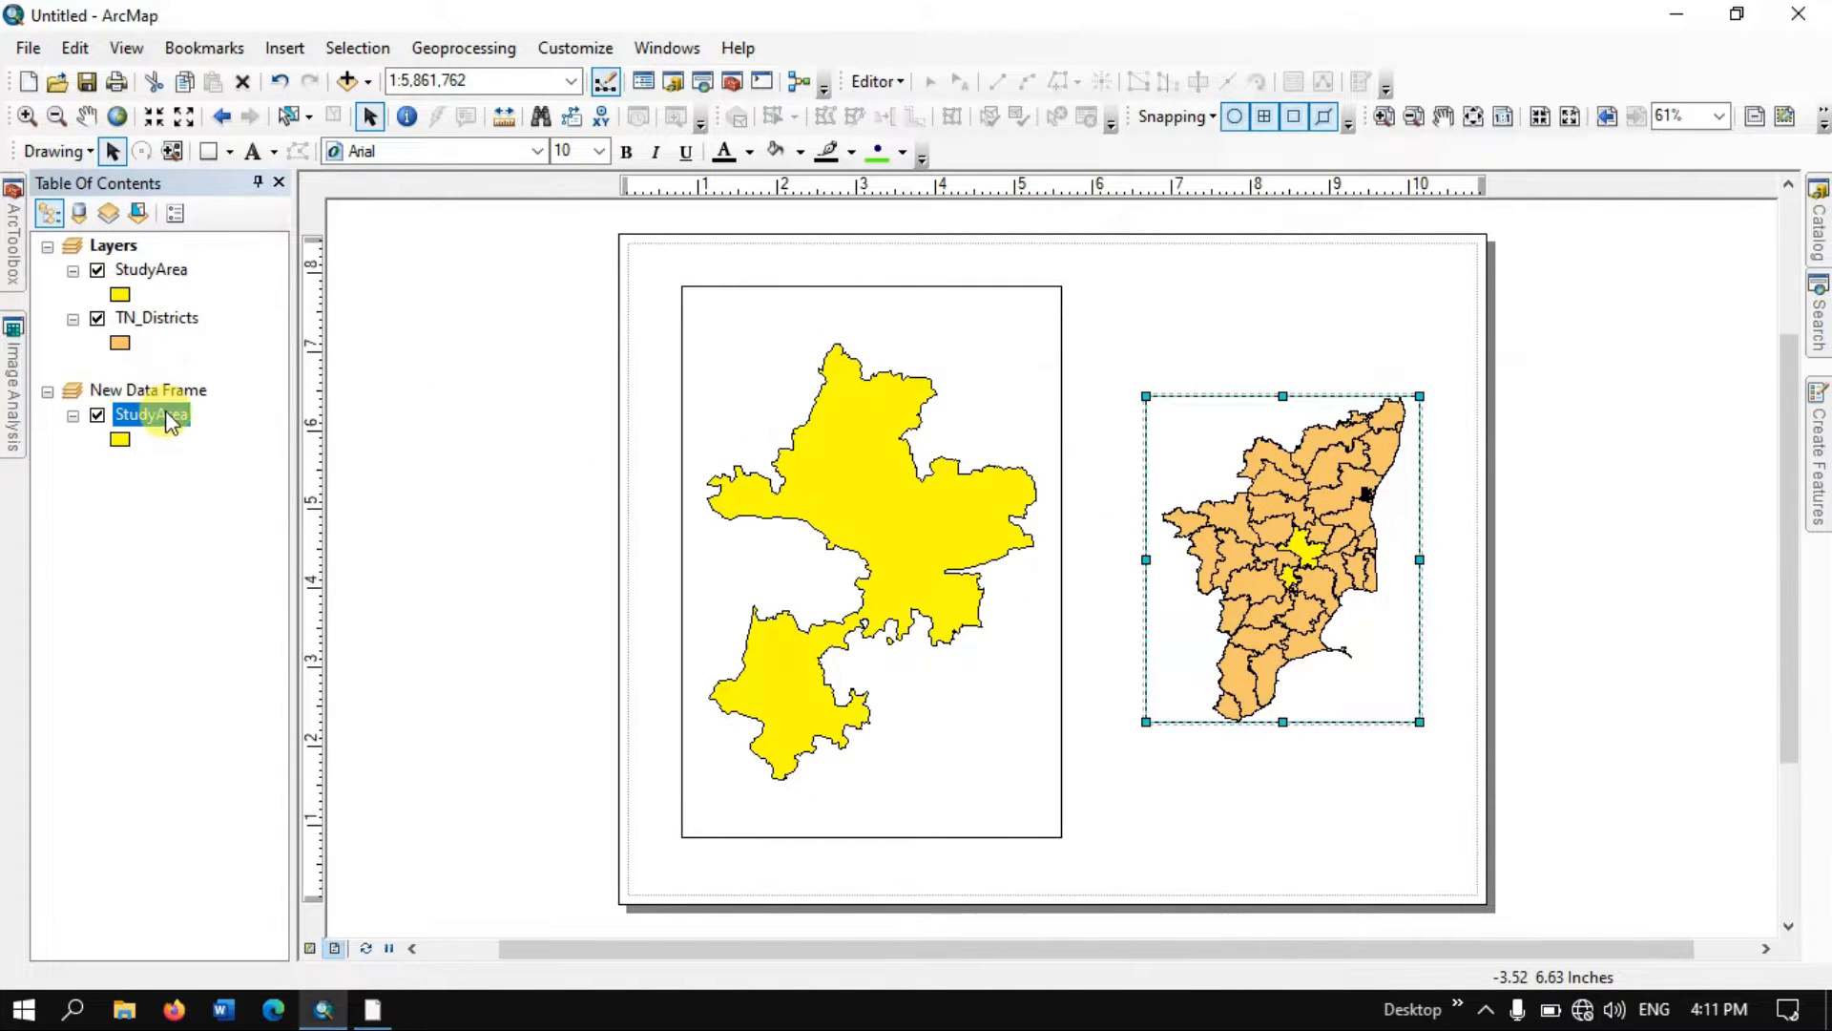
- Fit the district map to the extent of the TN_Districts layer and extend its data frame slightly upward
left_click(141, 313)
right_click(141, 313)
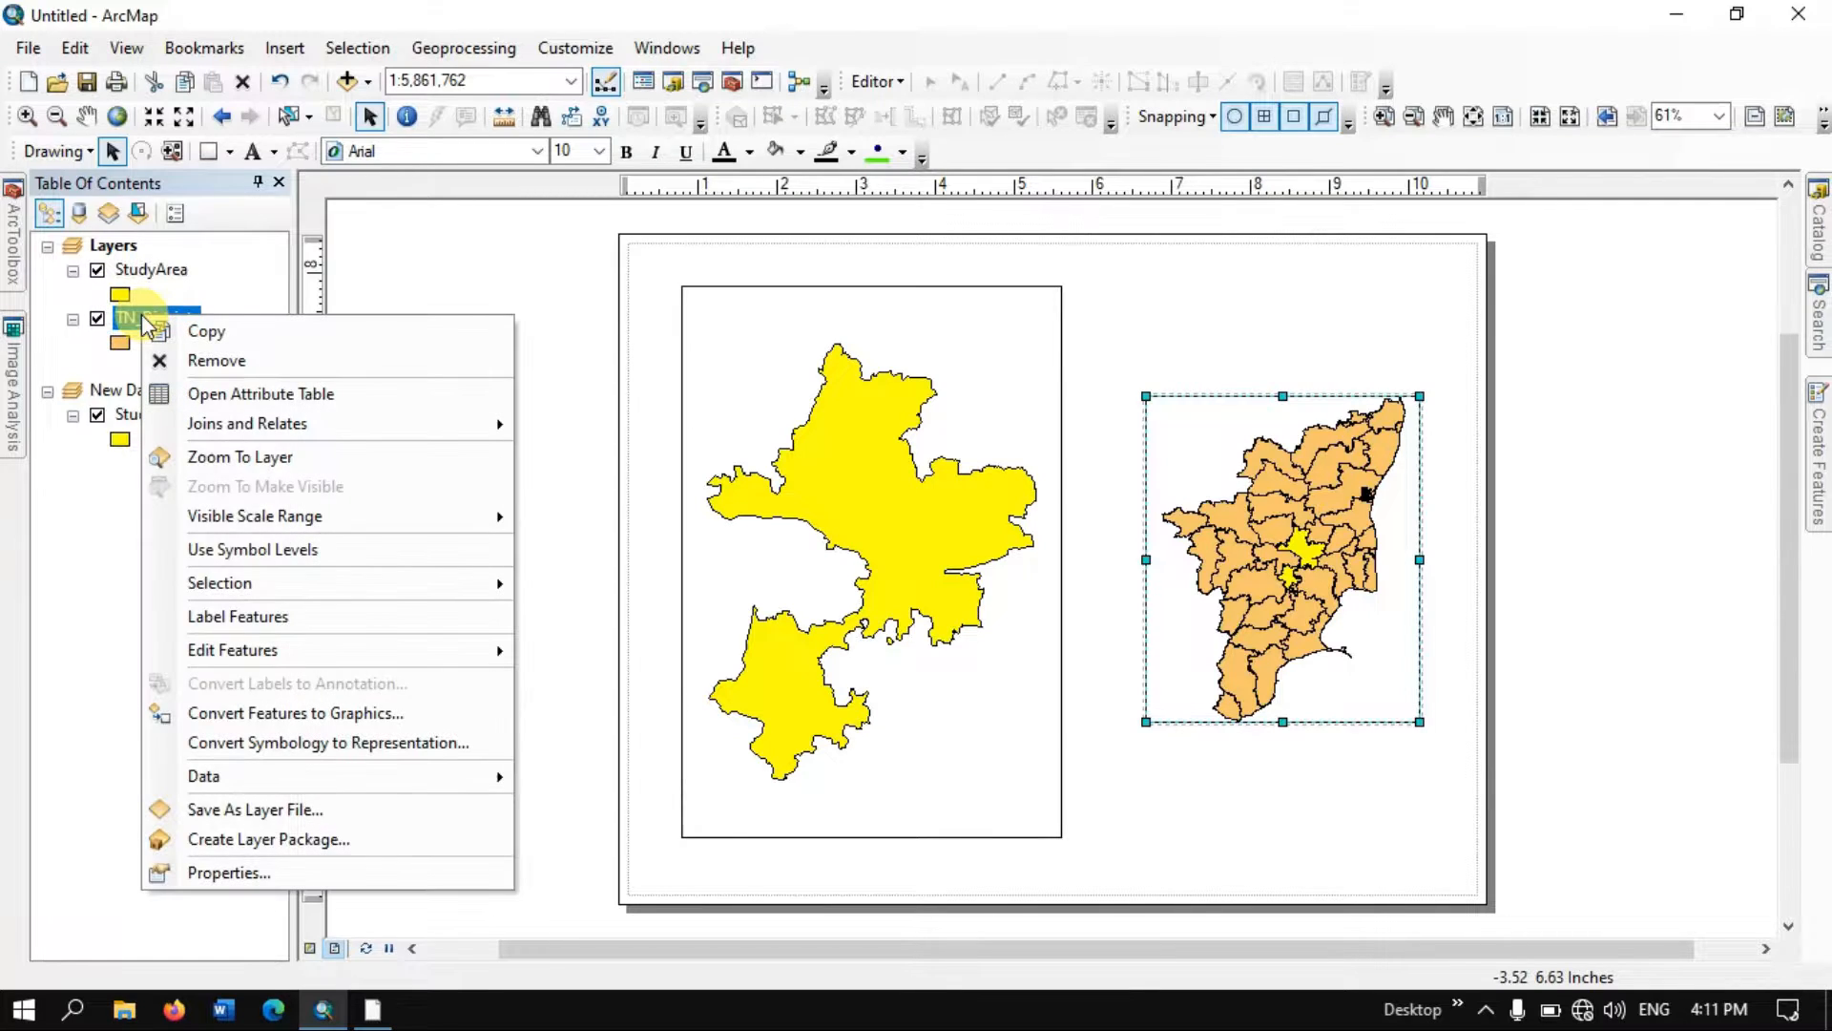
mouse_move(220, 593)
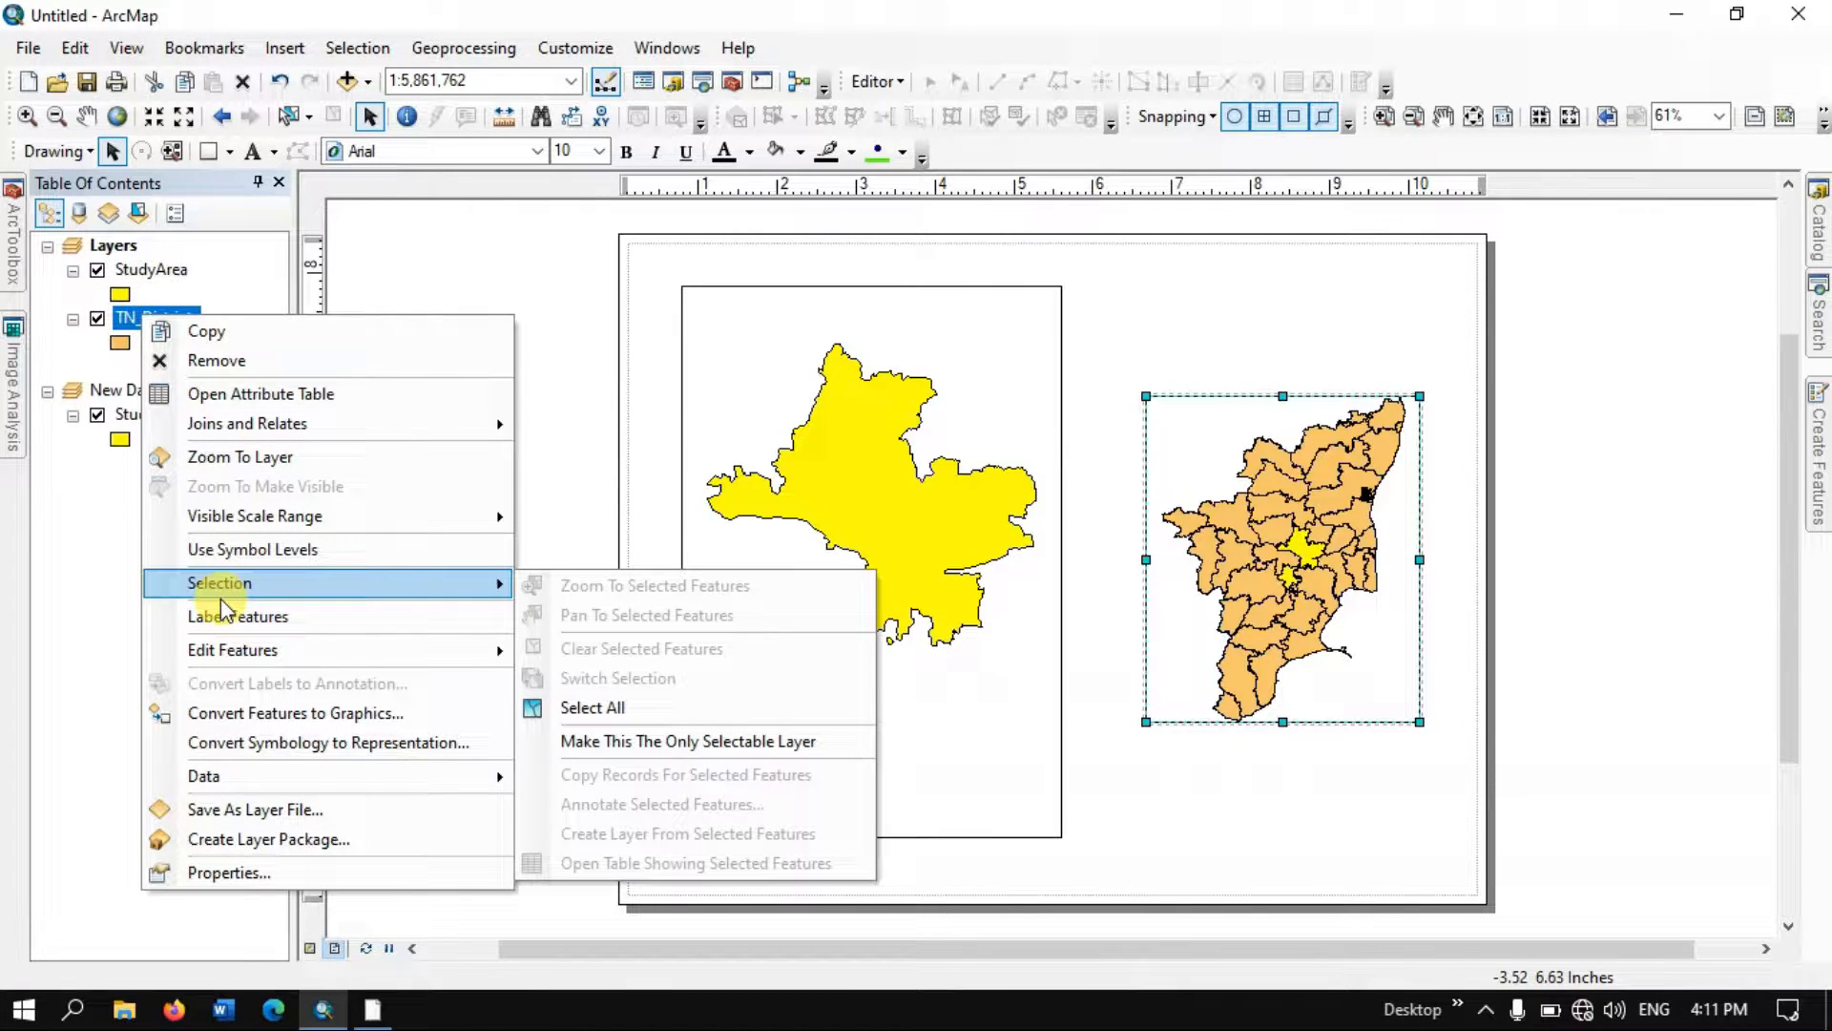
left_click(219, 457)
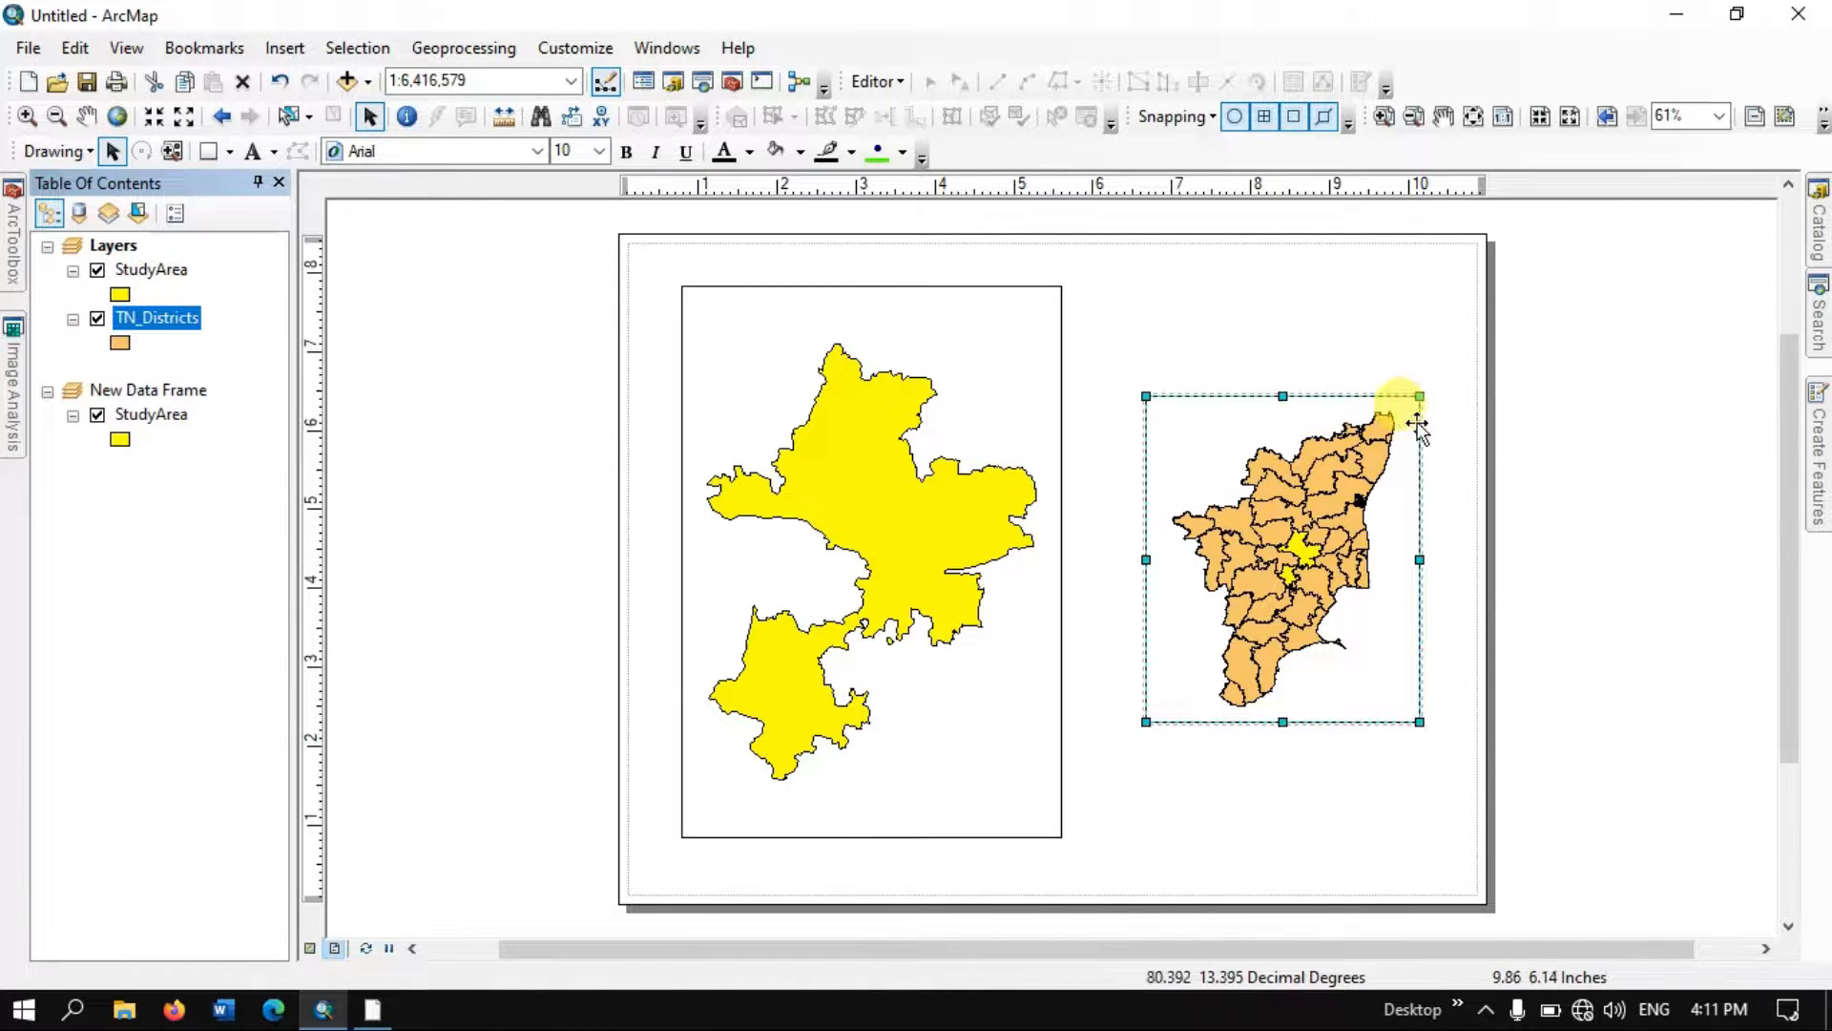
left_click_drag(1283, 394, 1284, 363)
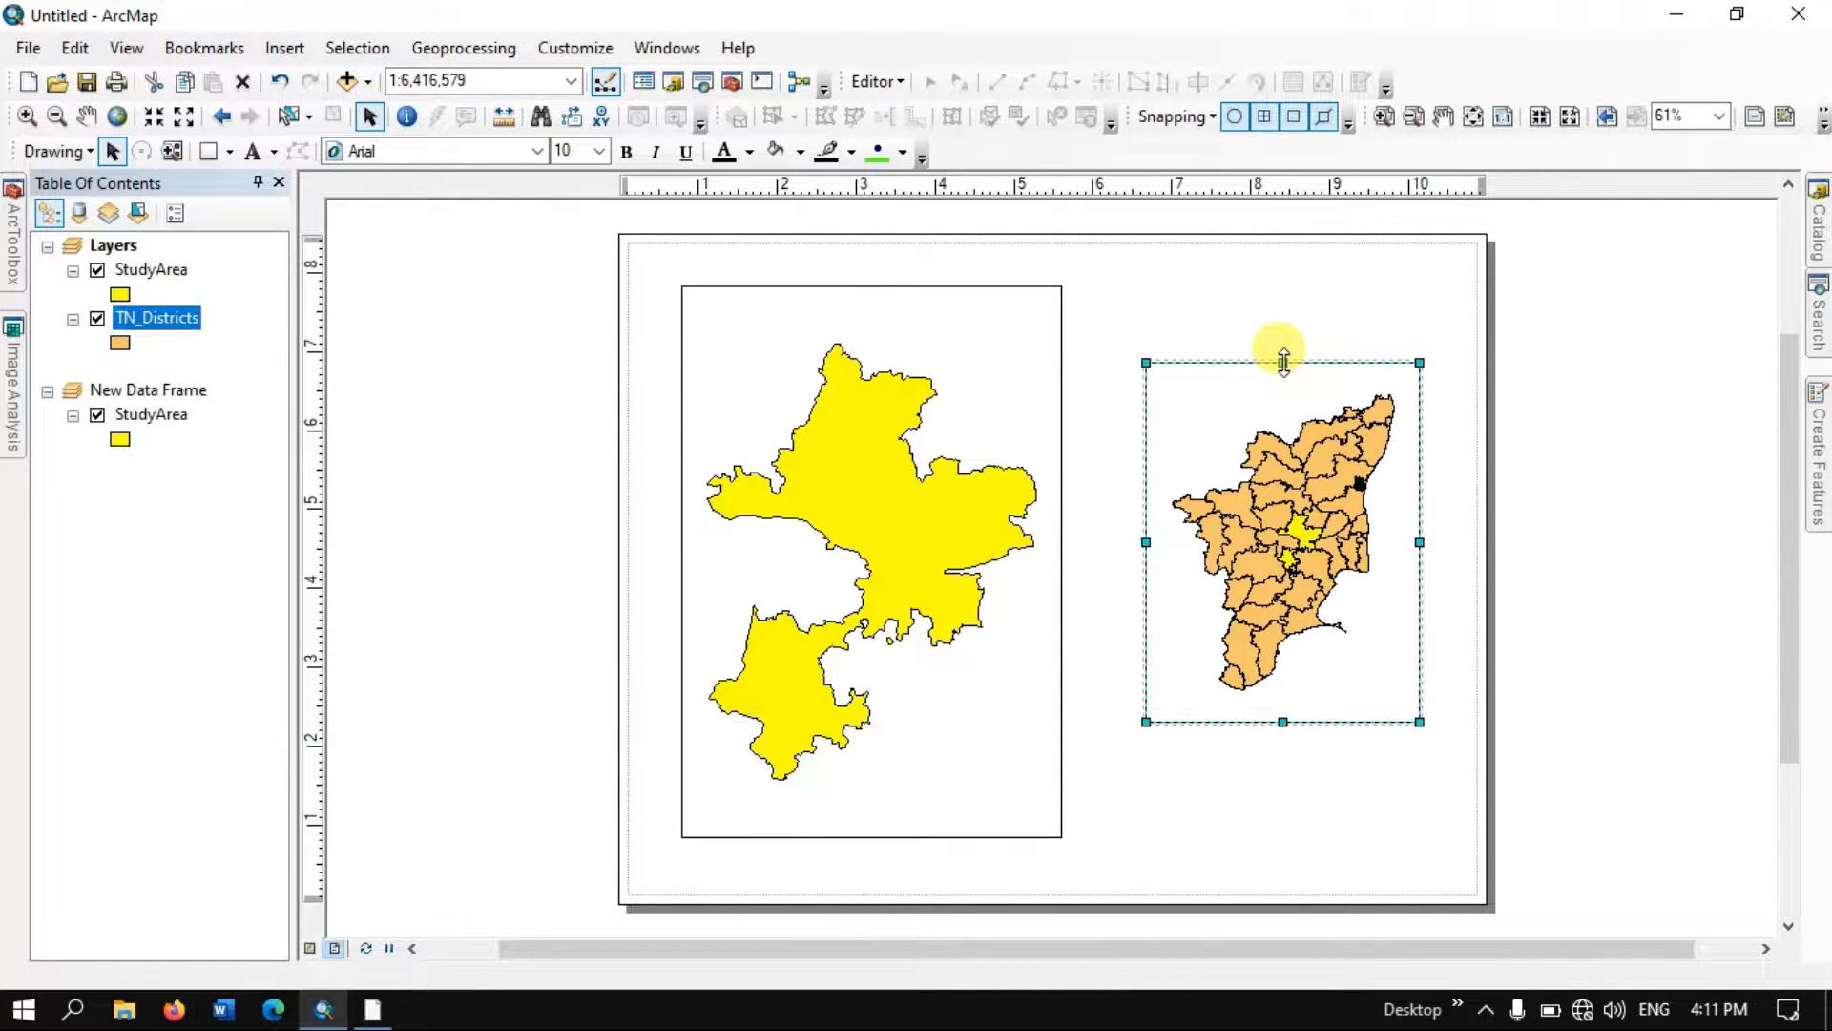
left_click(1595, 447)
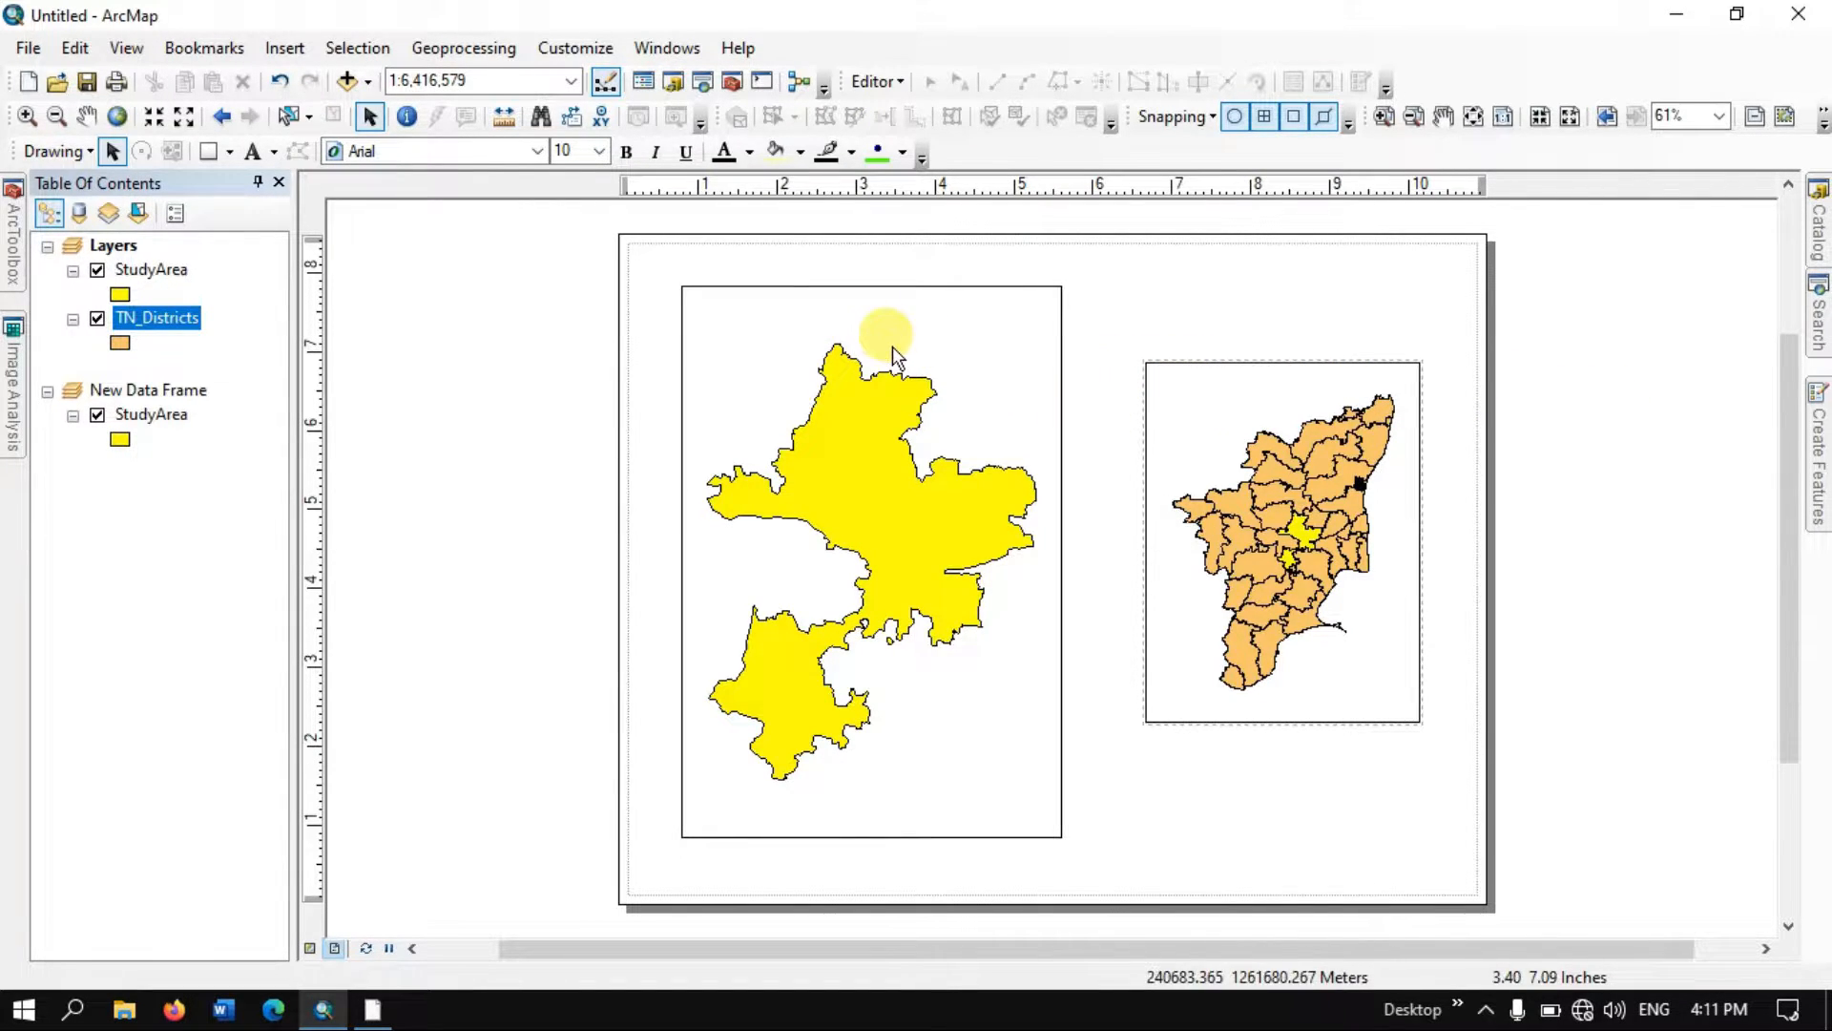
- Insert the map title "STUDY AREA" and place it inside the upper part of the study area's data frame
left_click(292, 48)
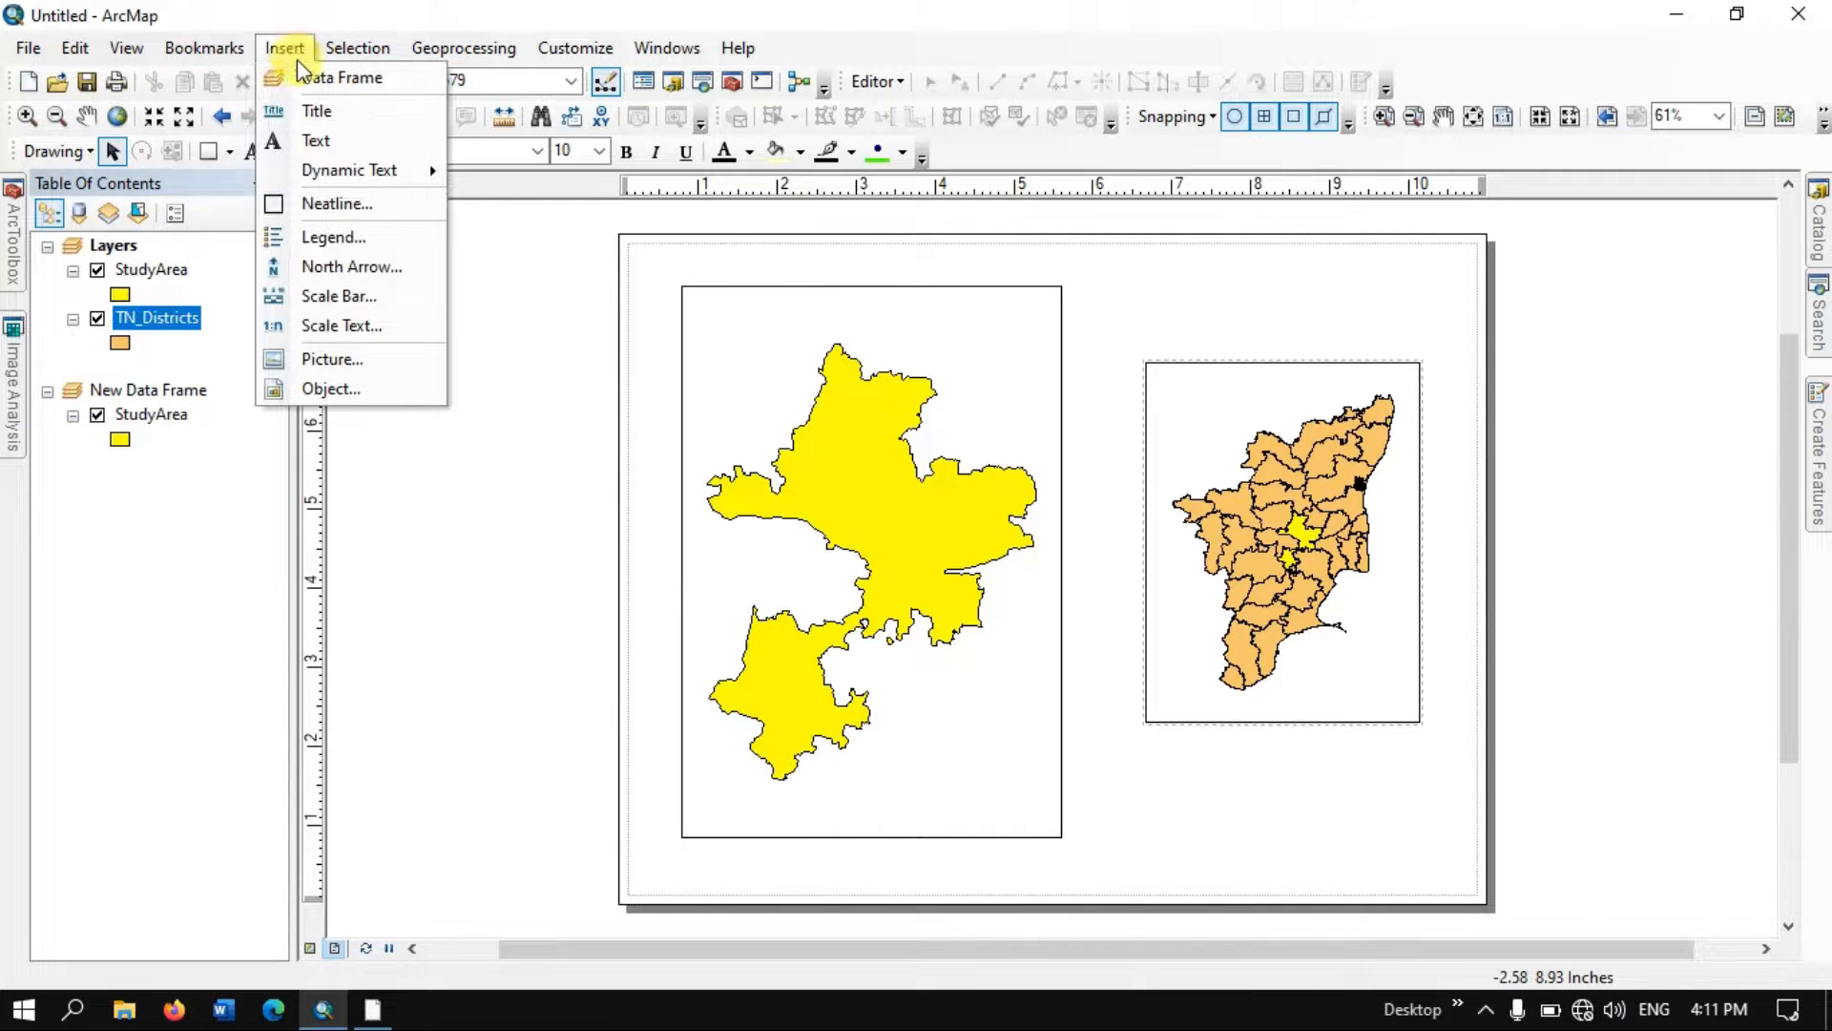
left_click(313, 113)
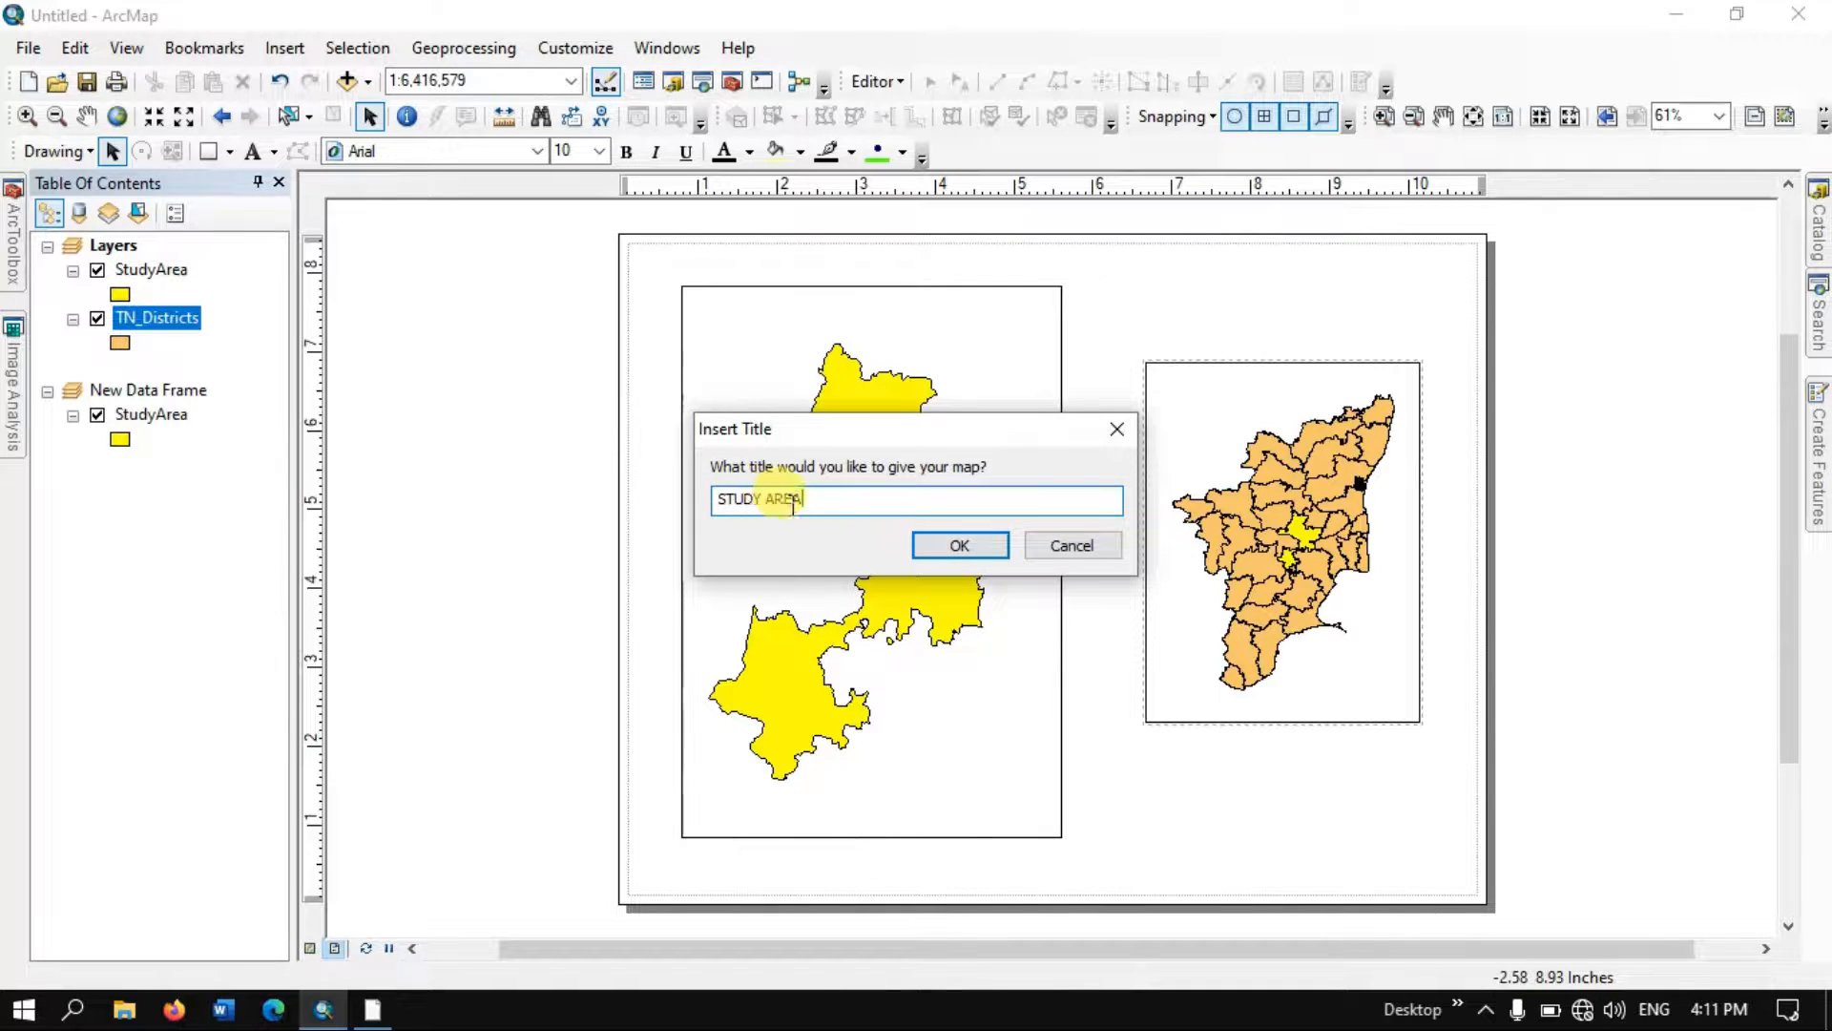
left_click(940, 551)
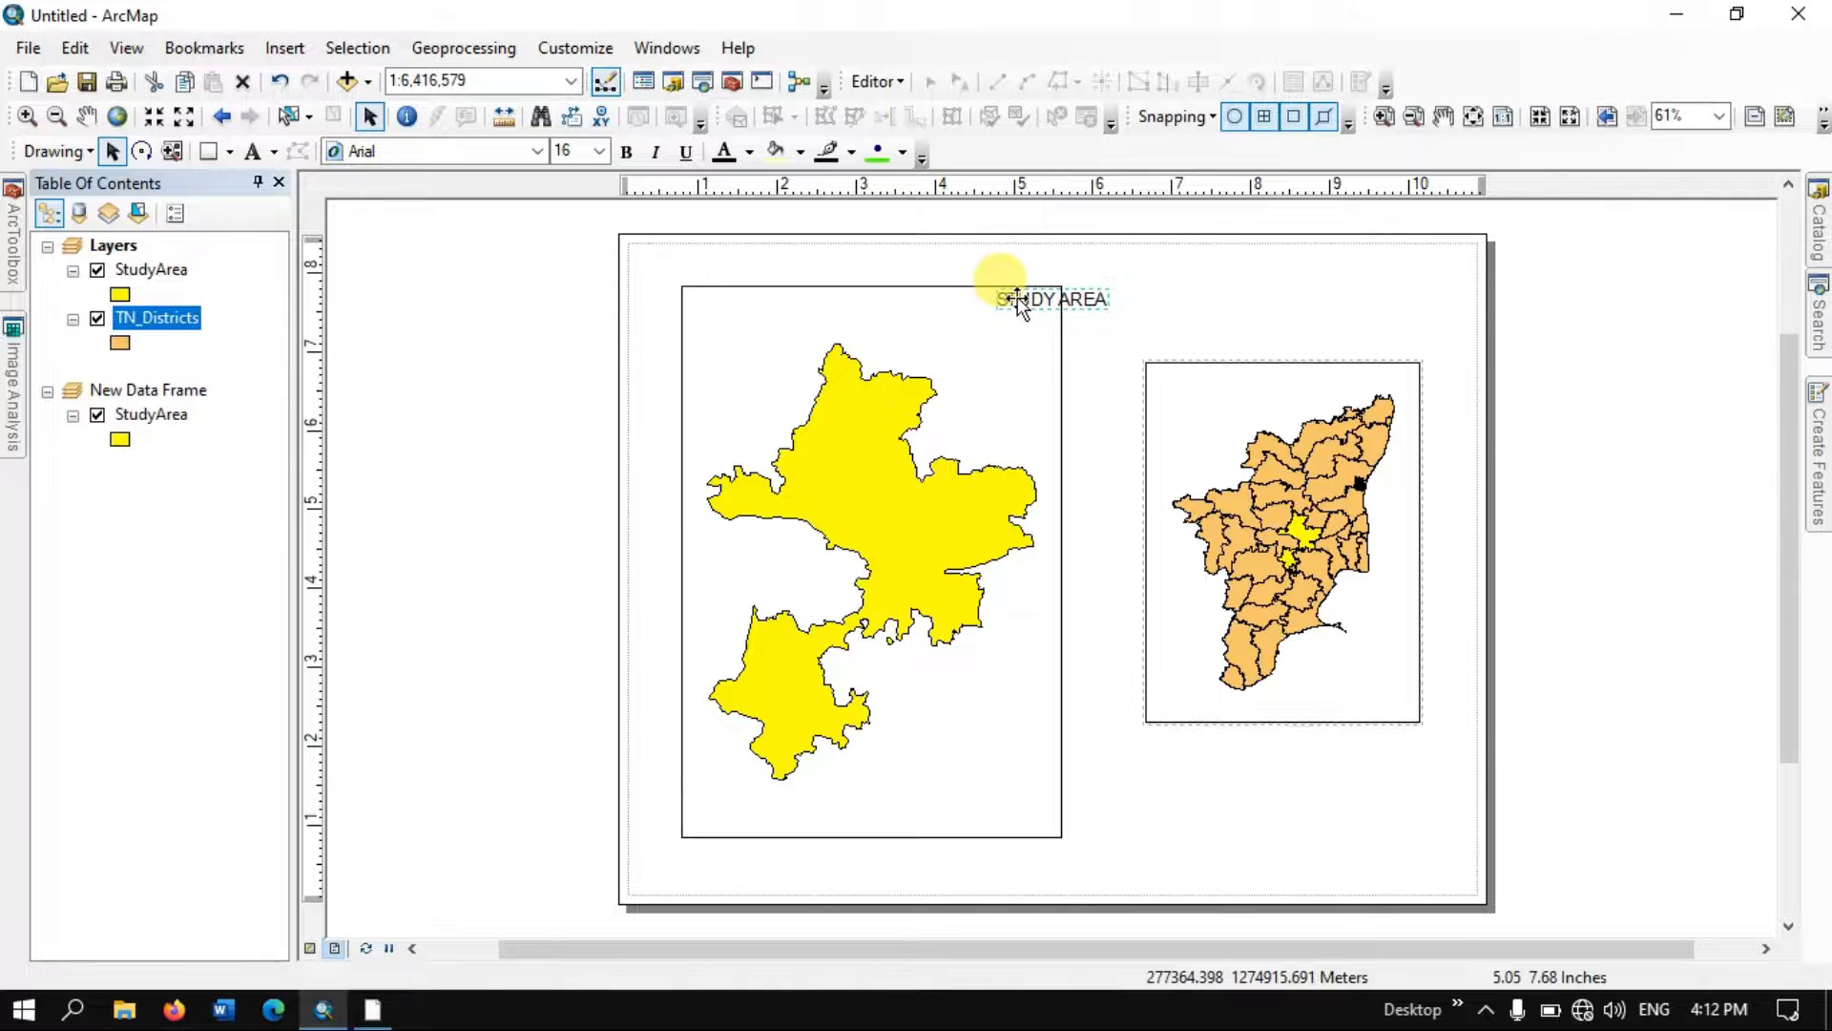
left_click_drag(1018, 304, 823, 305)
- Give the STUDY AREA title the Country 2 text symbol in dark blue with bold style
double_click(828, 303)
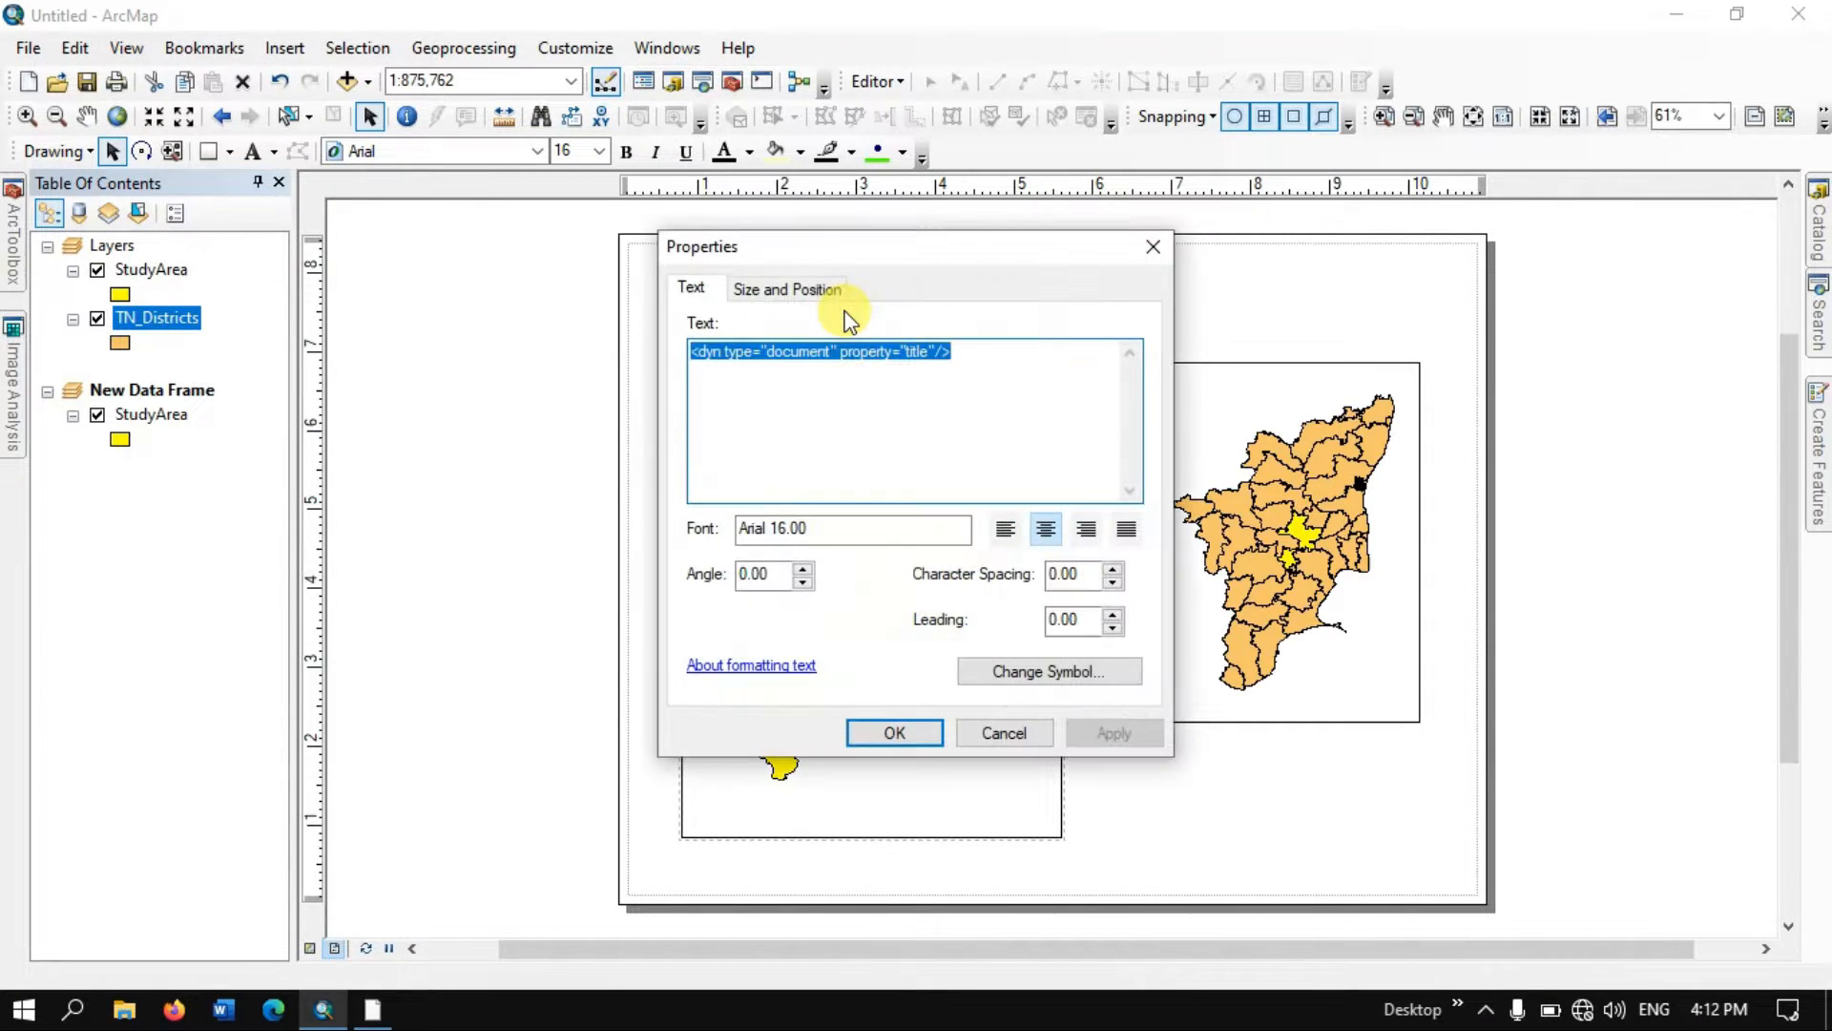
left_click(1031, 672)
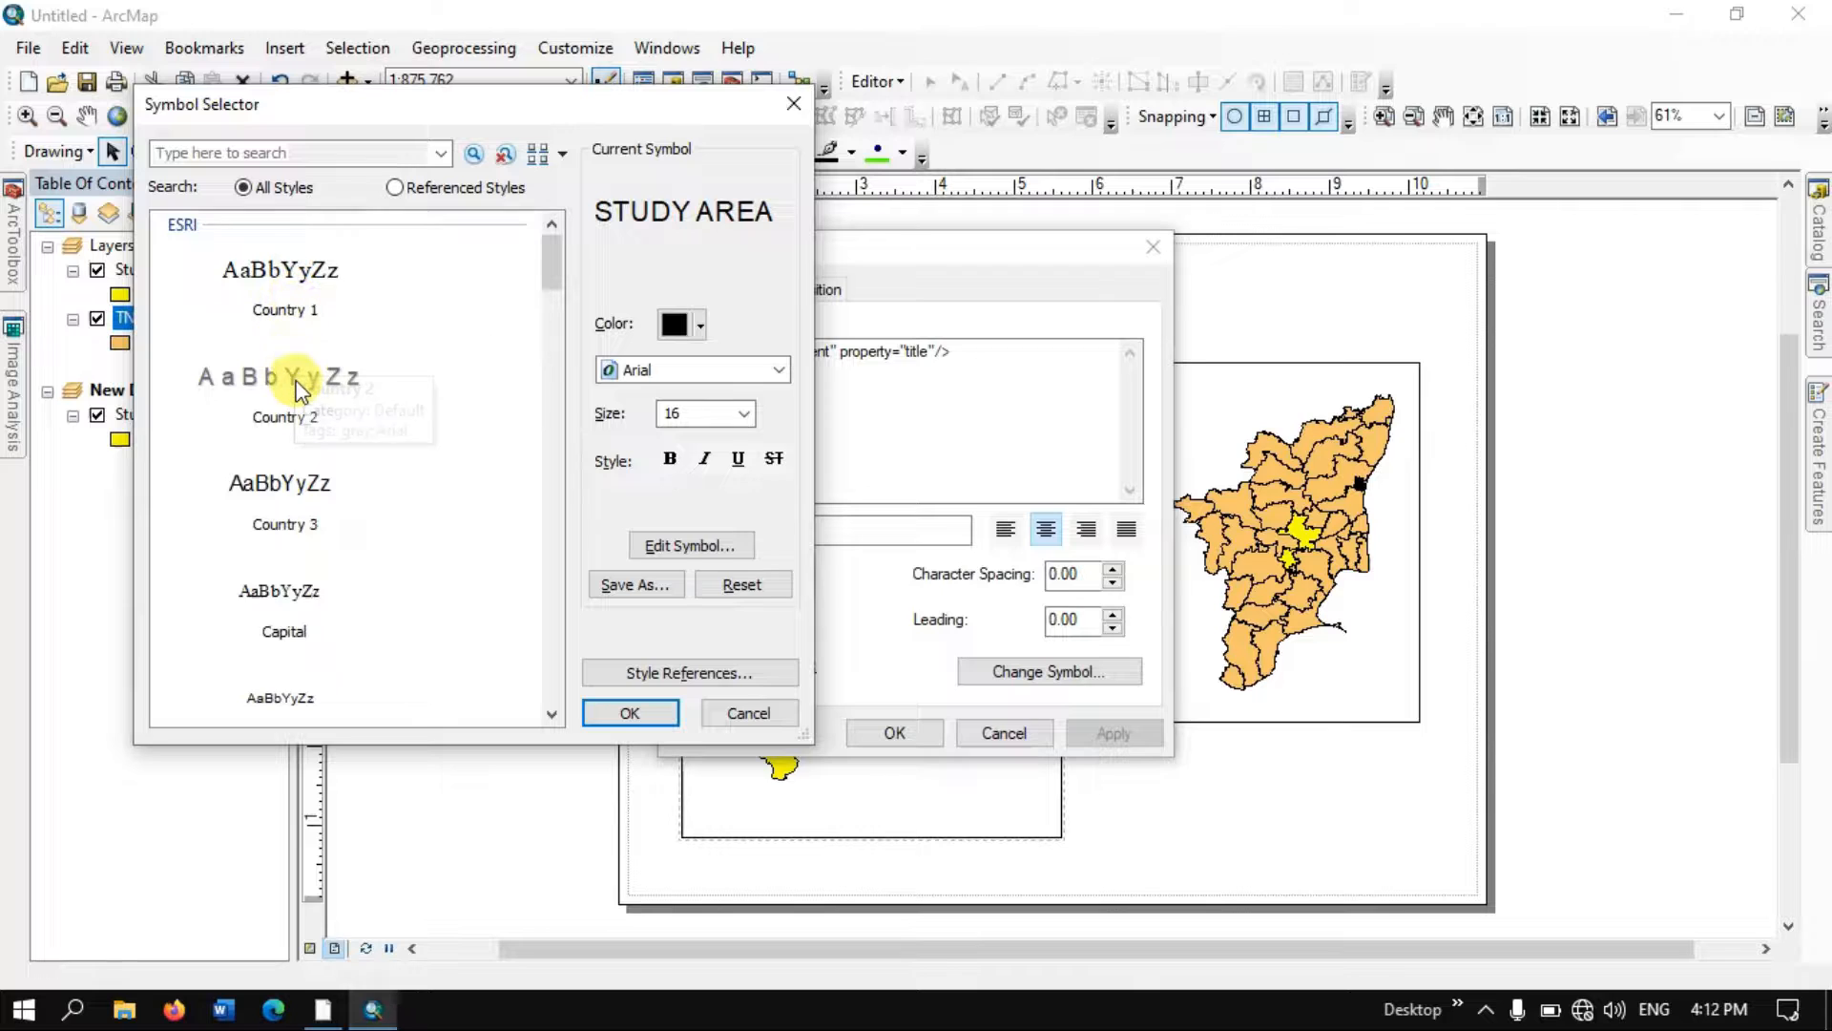
left_click(307, 277)
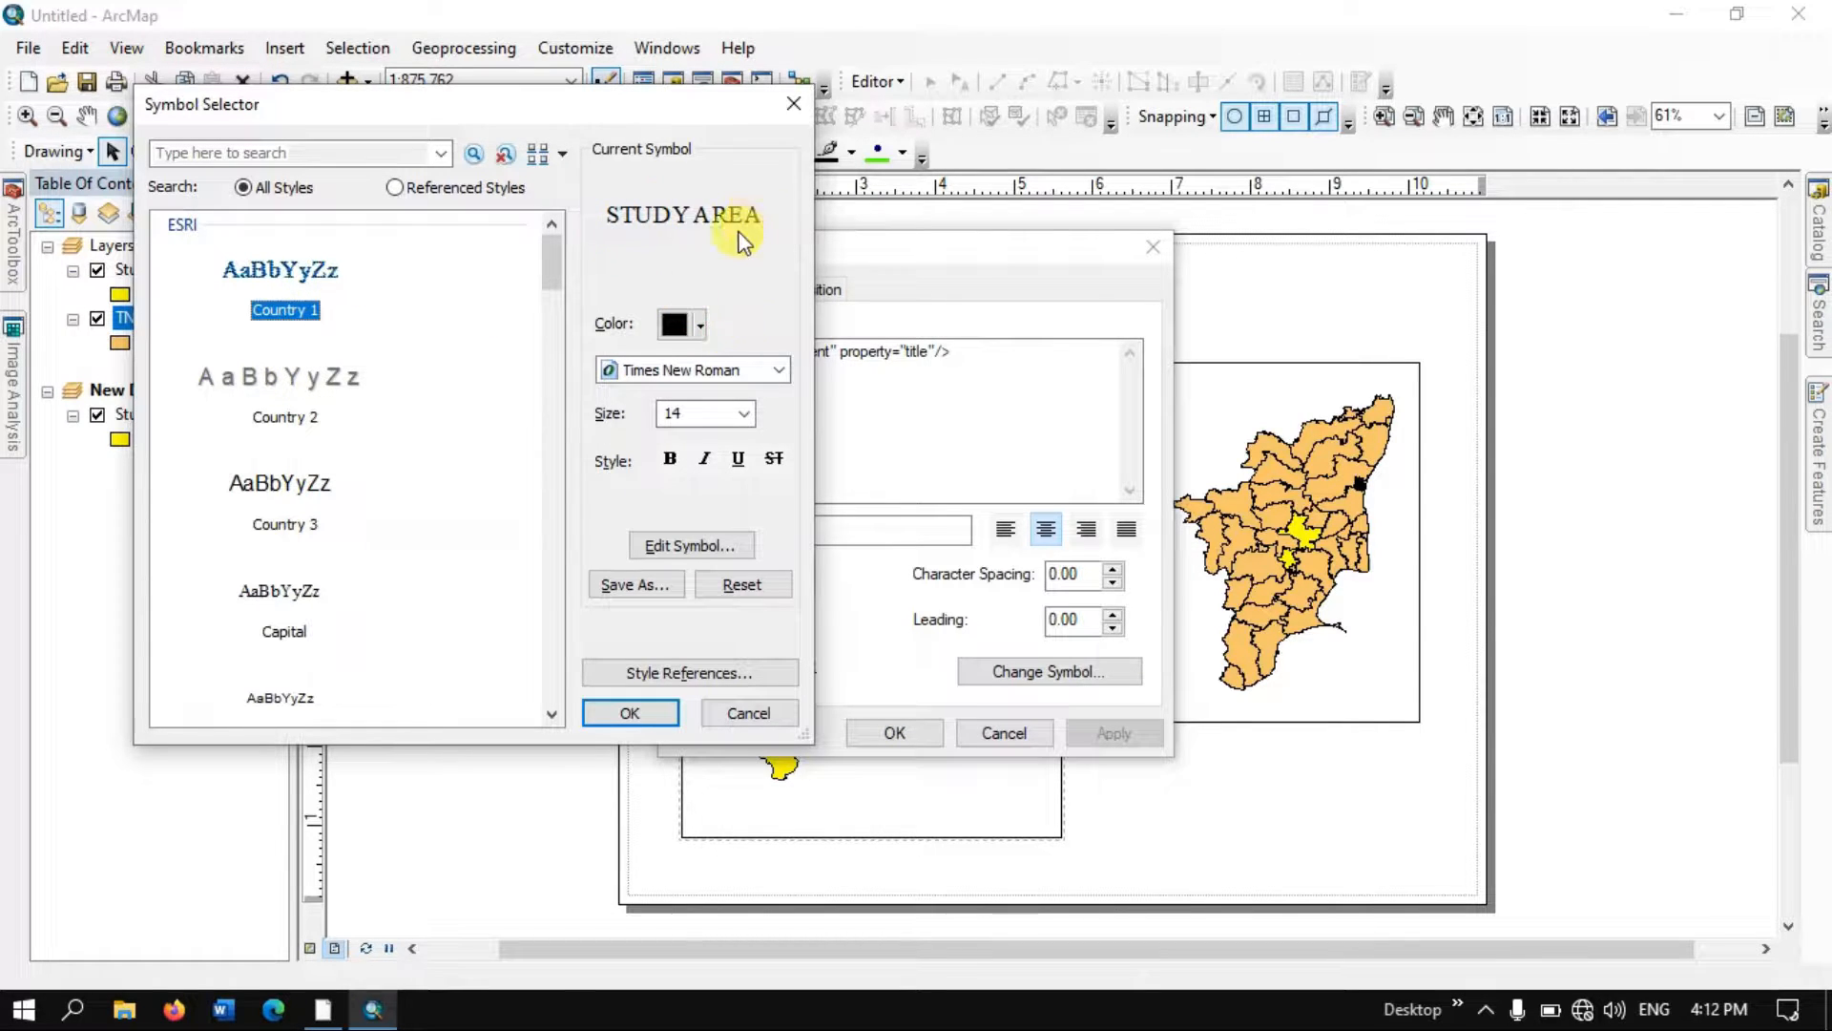
left_click(319, 376)
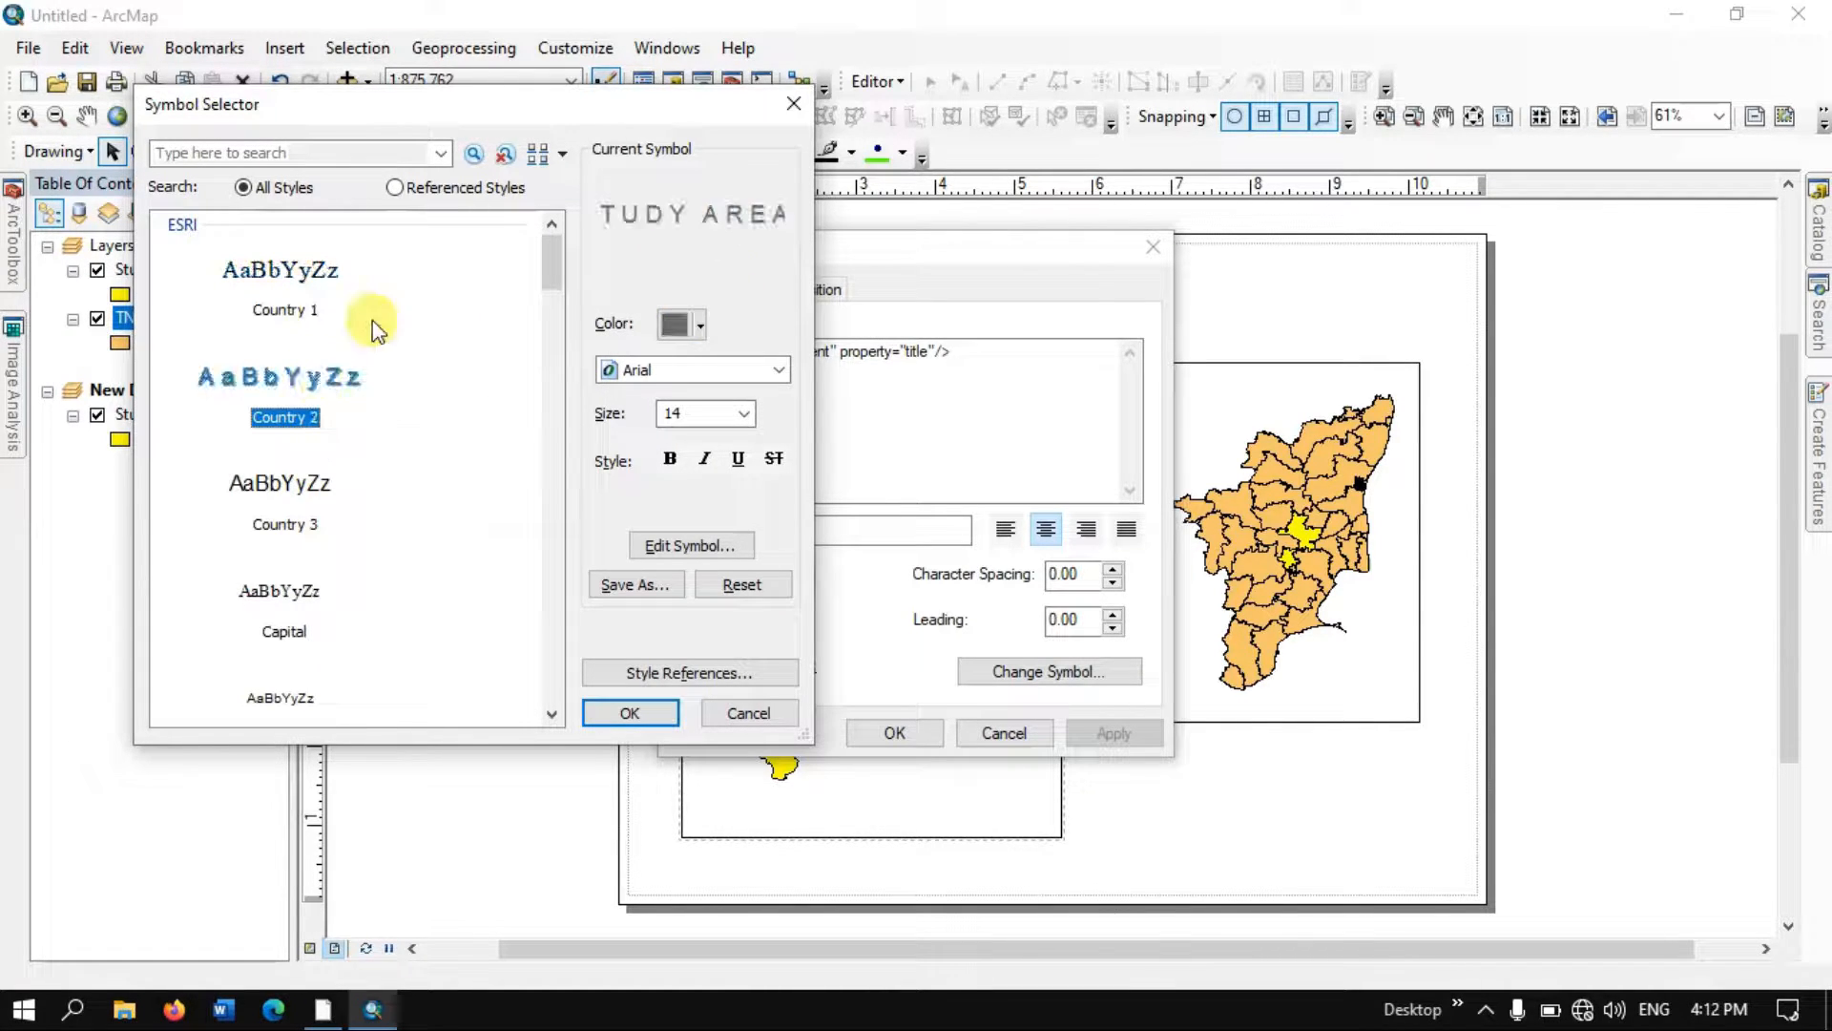
left_click(703, 327)
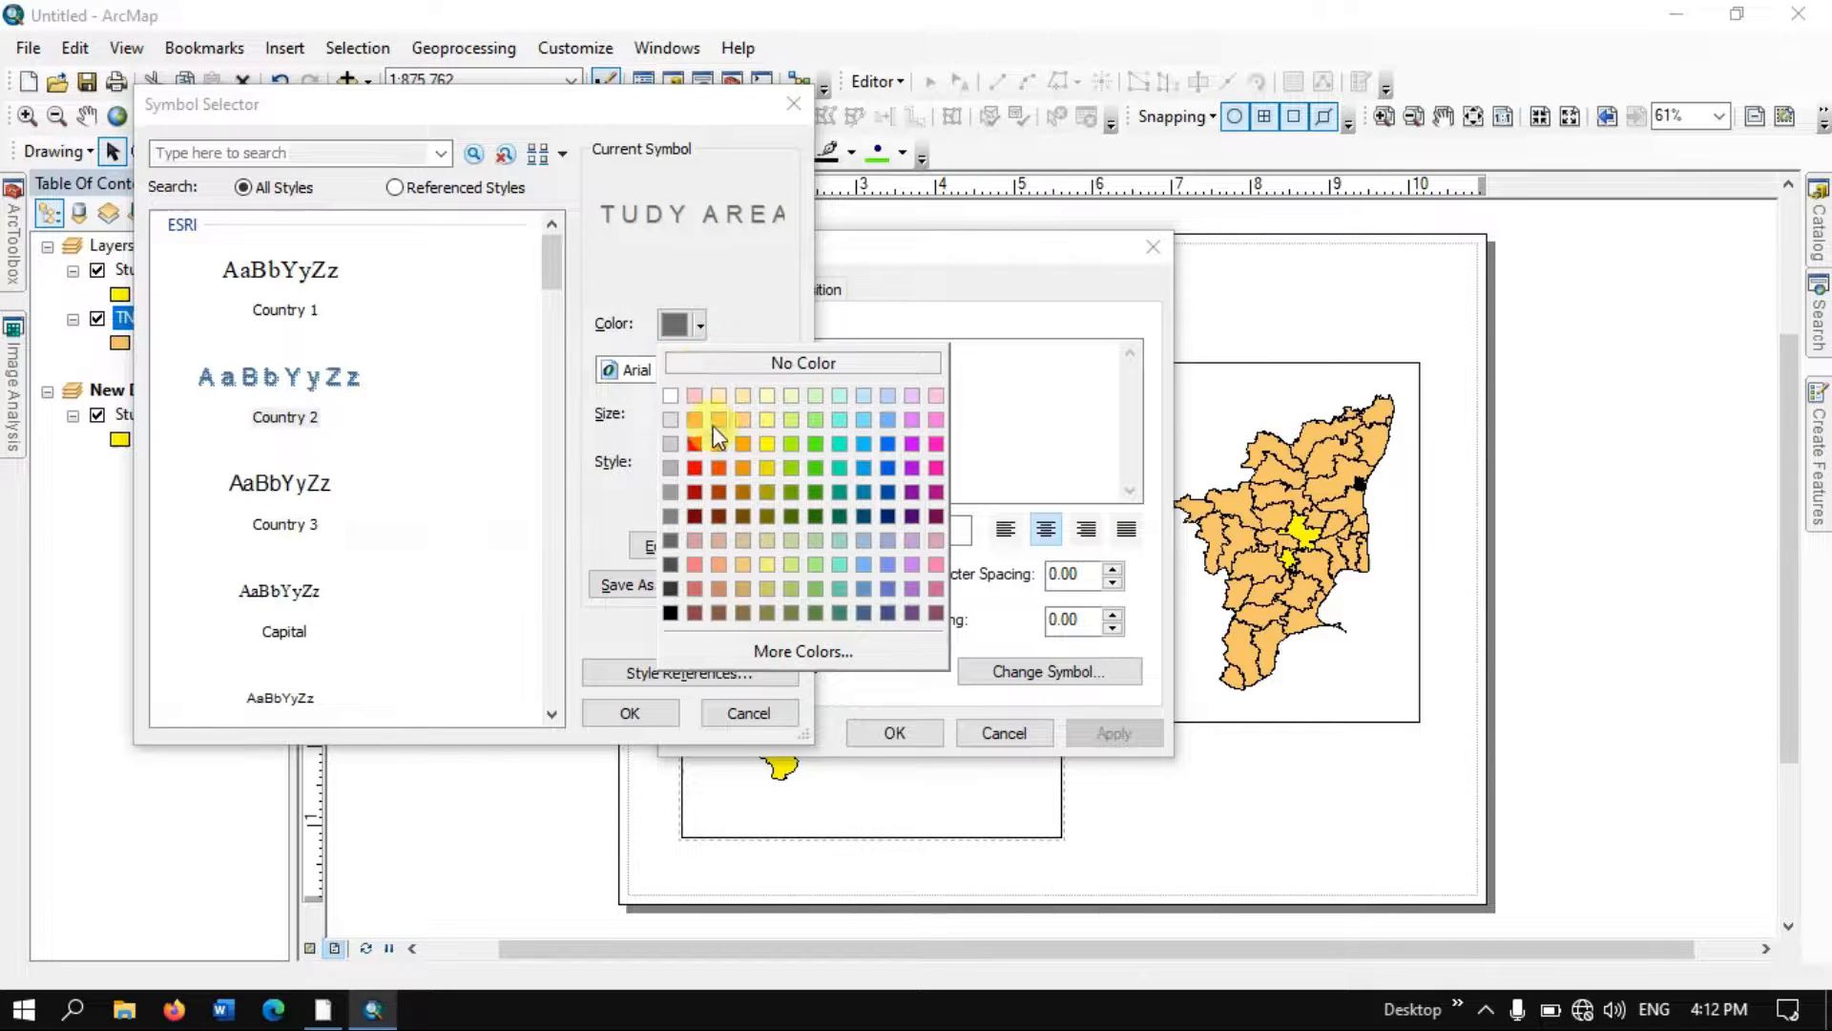
left_click(889, 492)
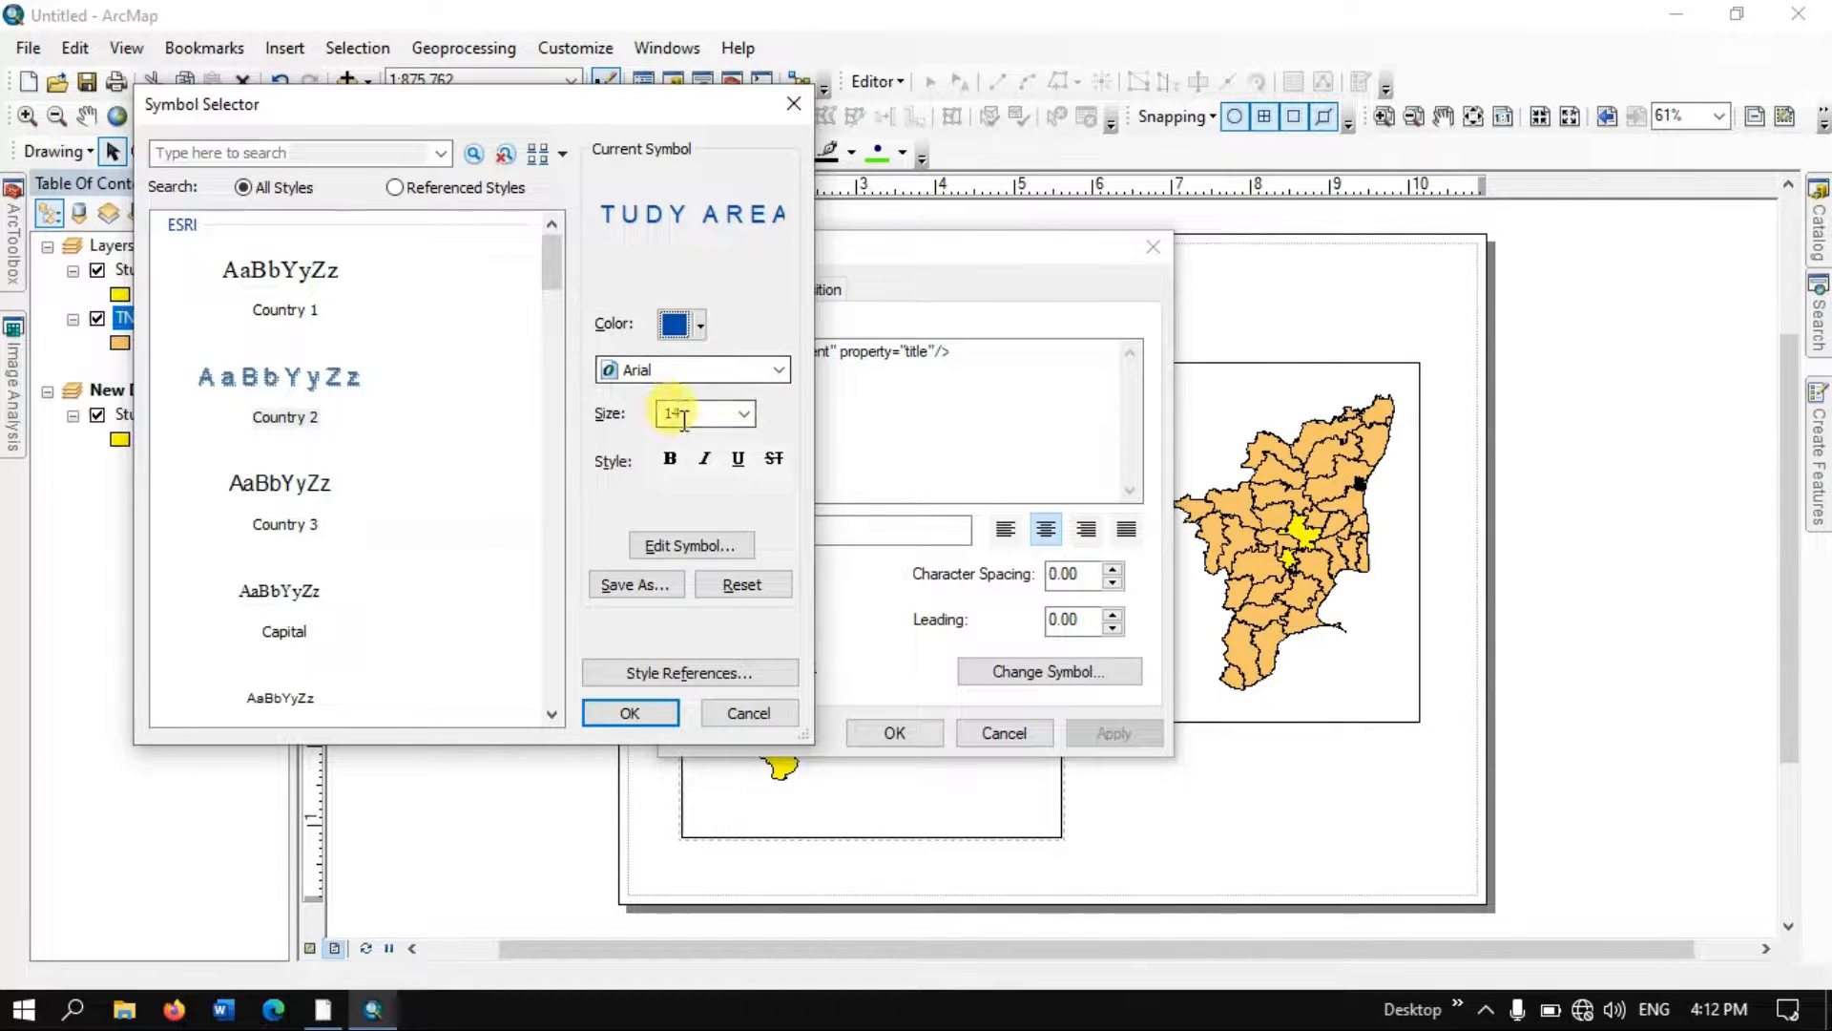
left_click(670, 460)
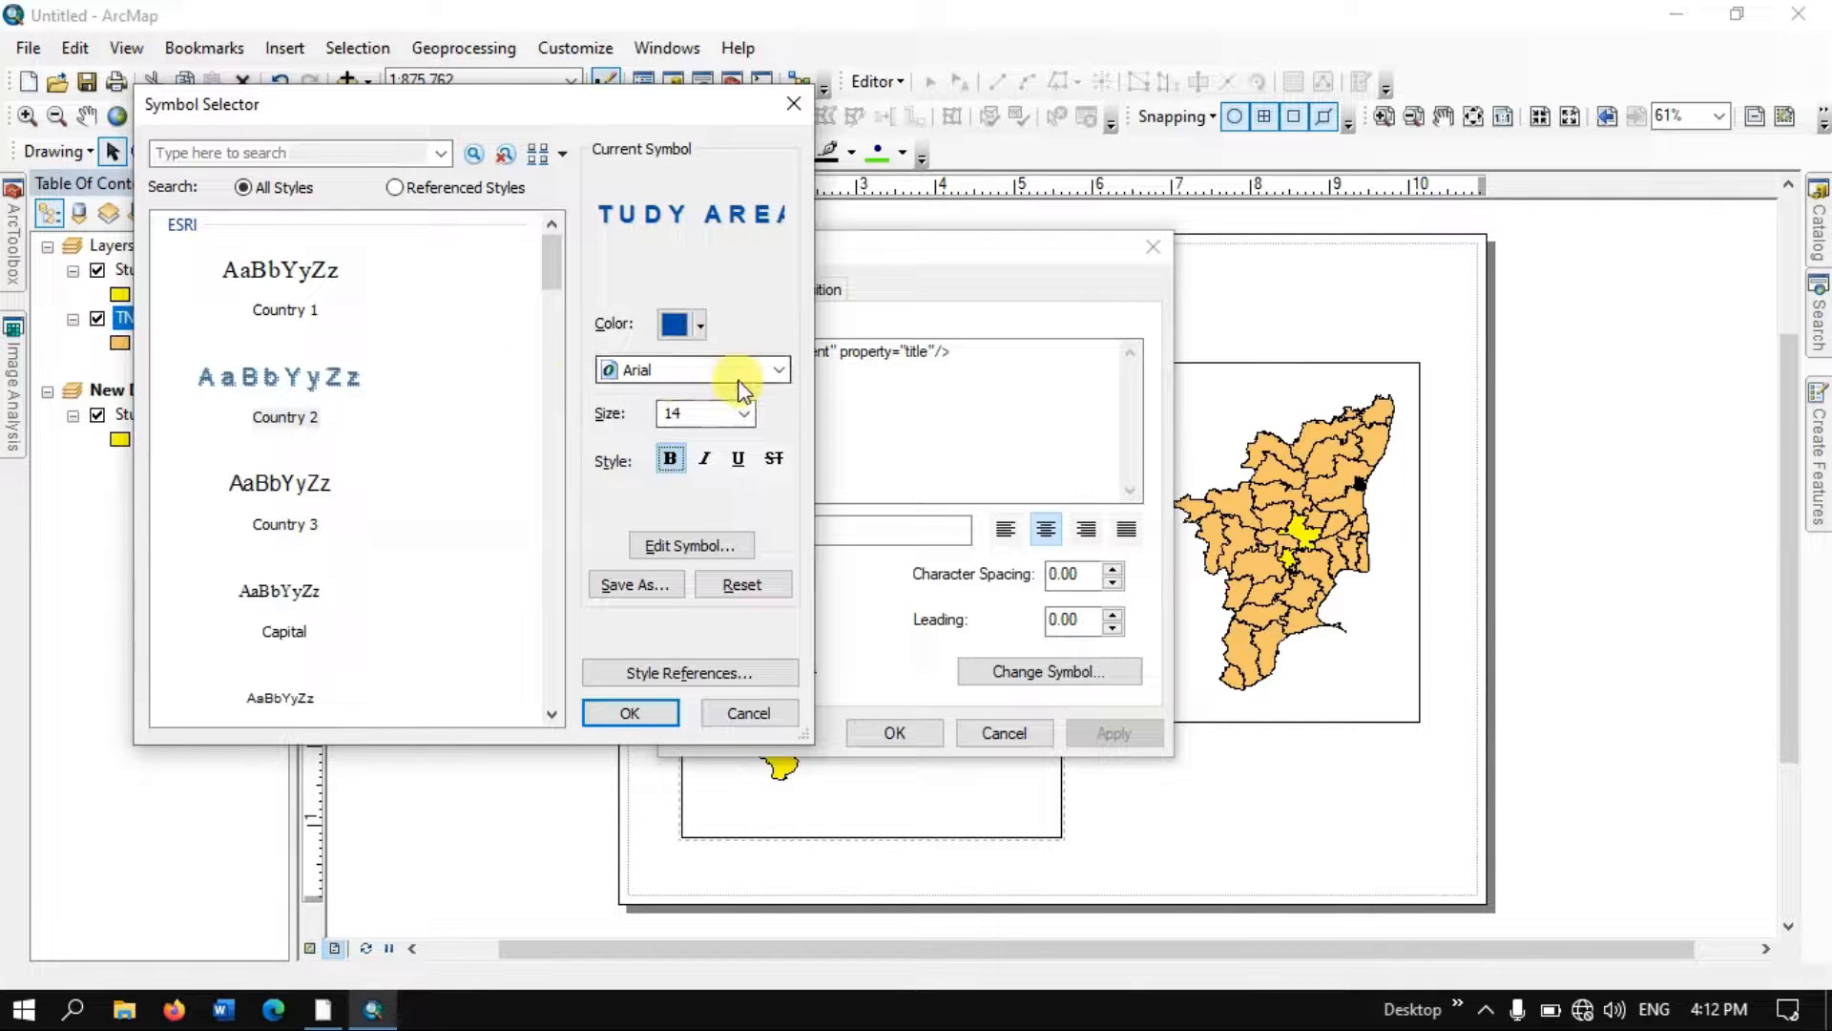
- Set the title's font to Times New Roman and apply the symbol changes to the STUDY AREA title
left_click(780, 371)
type("ti")
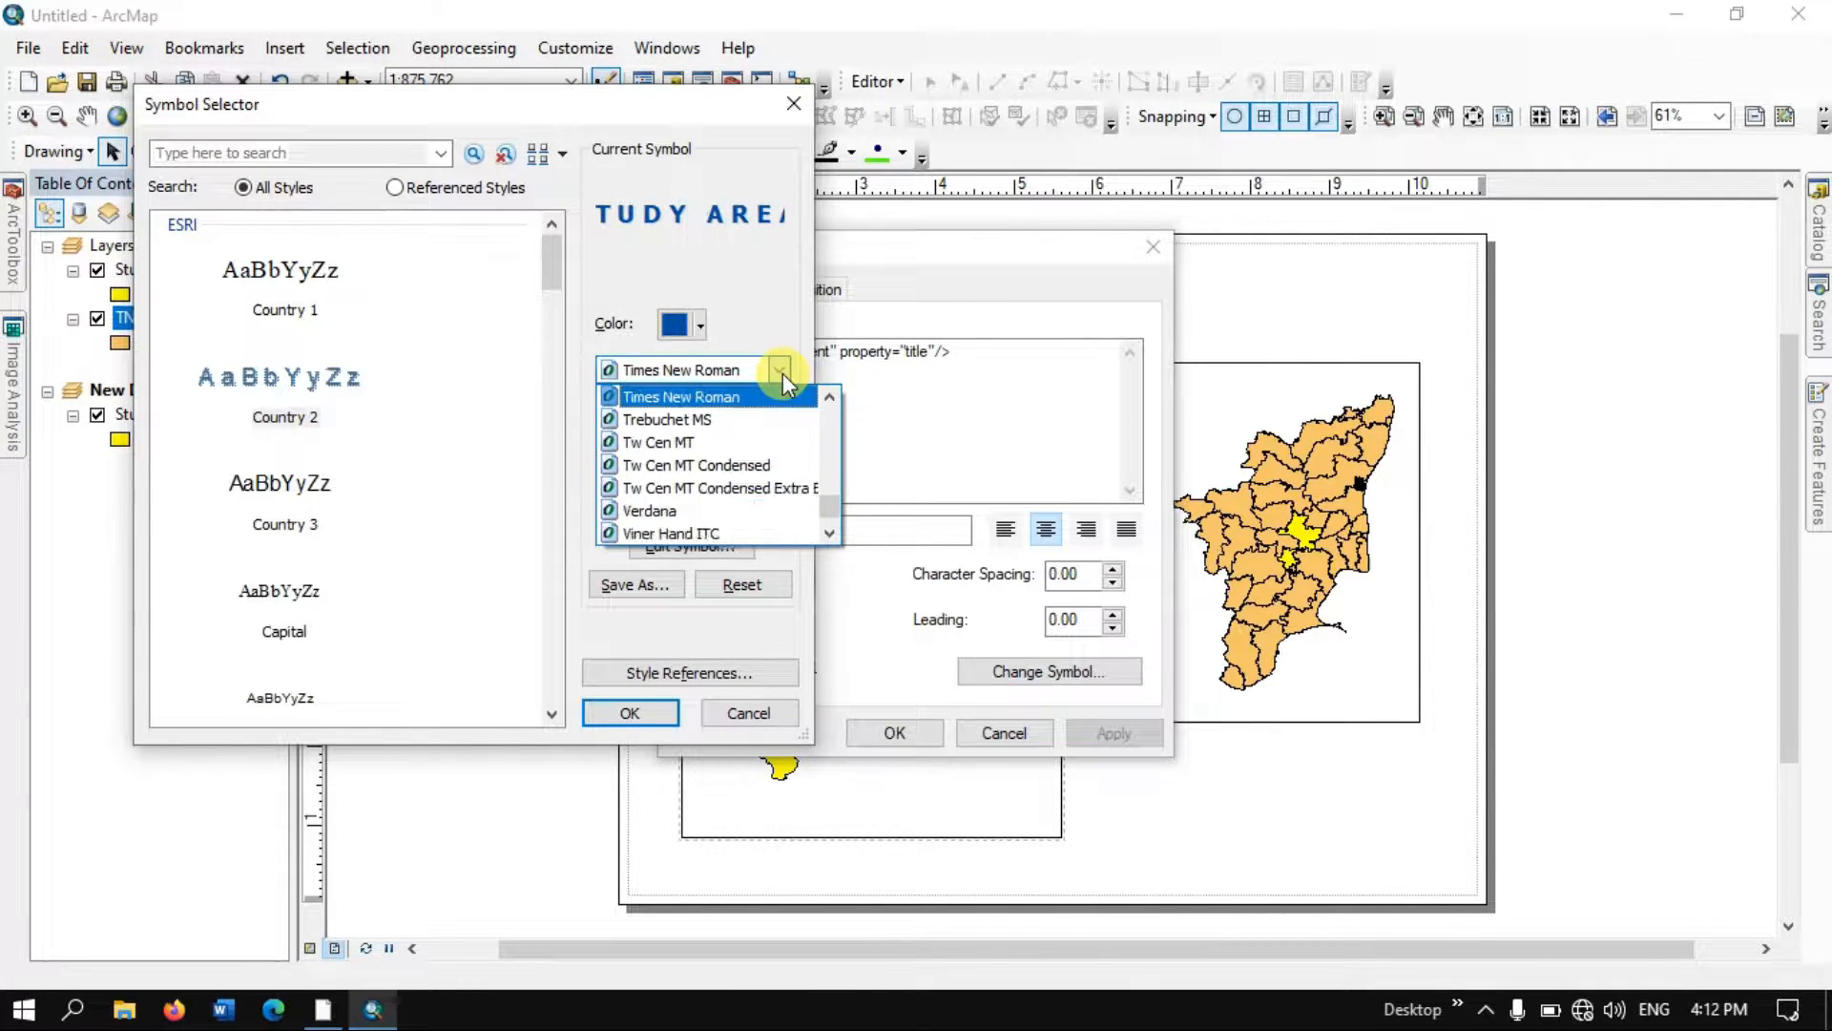
left_click(783, 374)
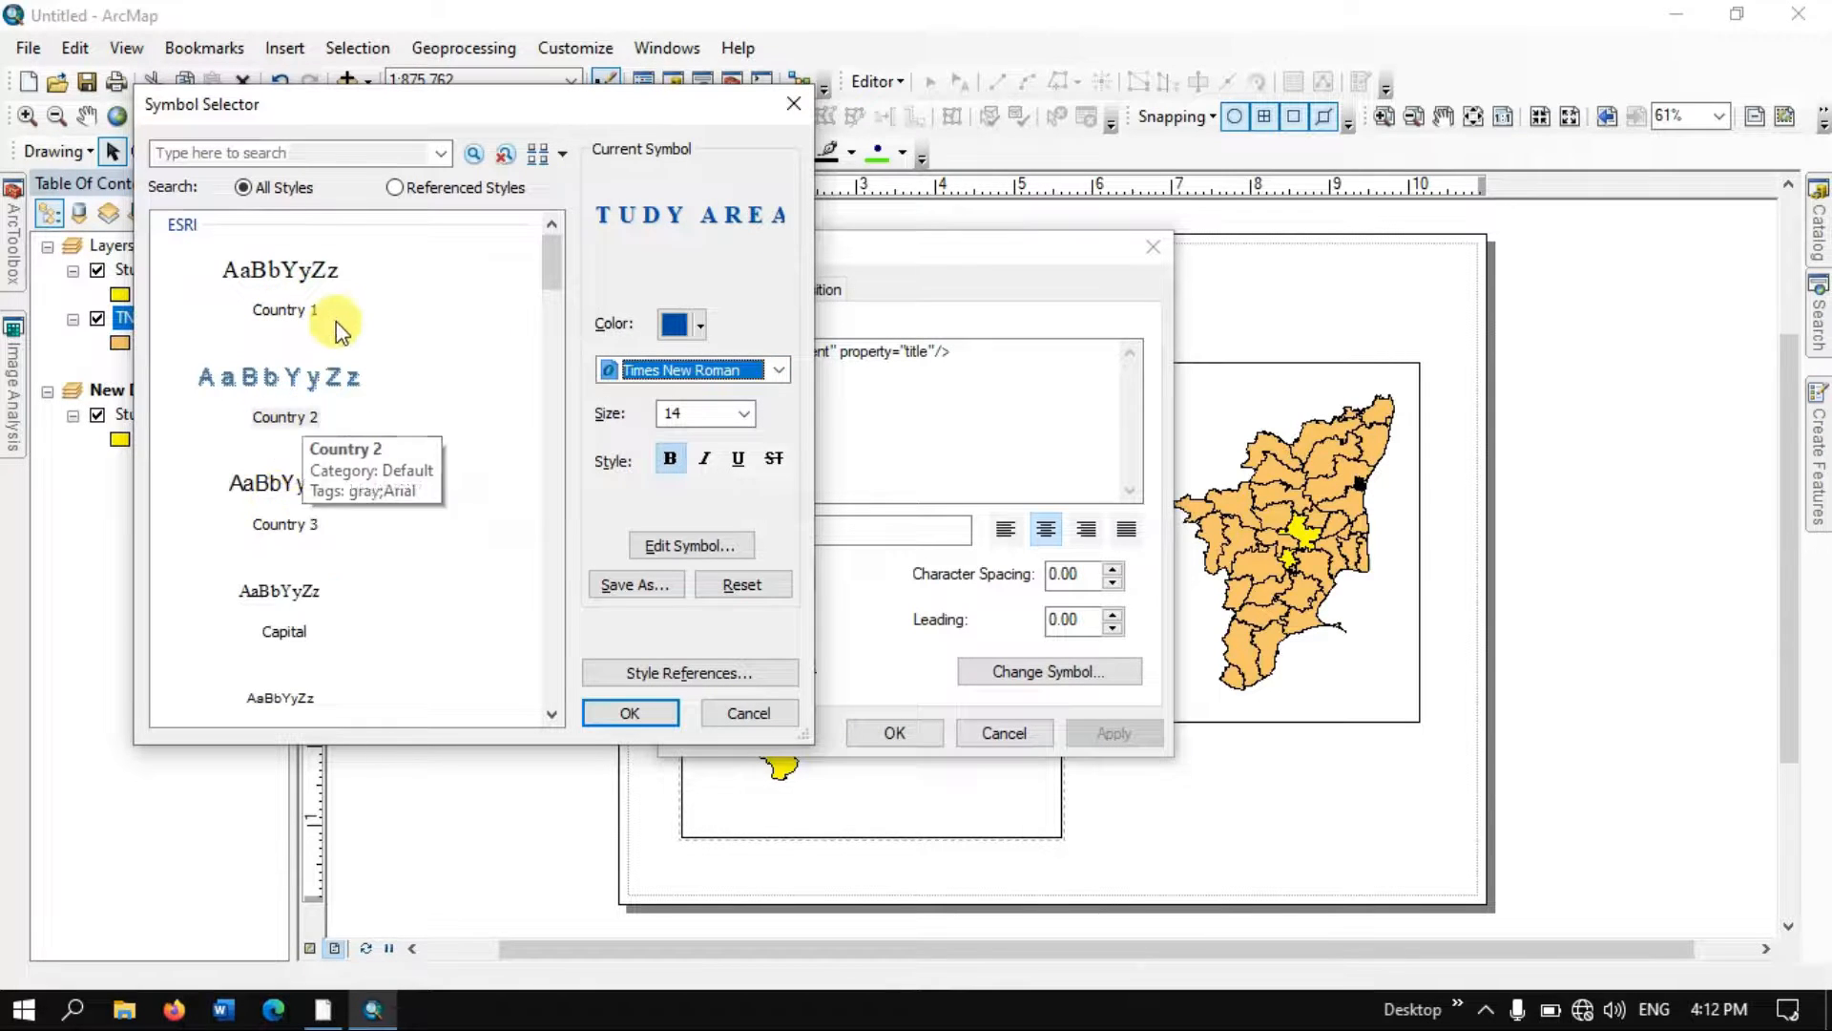
scroll(287, 496, "down", 3)
scroll(294, 478, "up", 3)
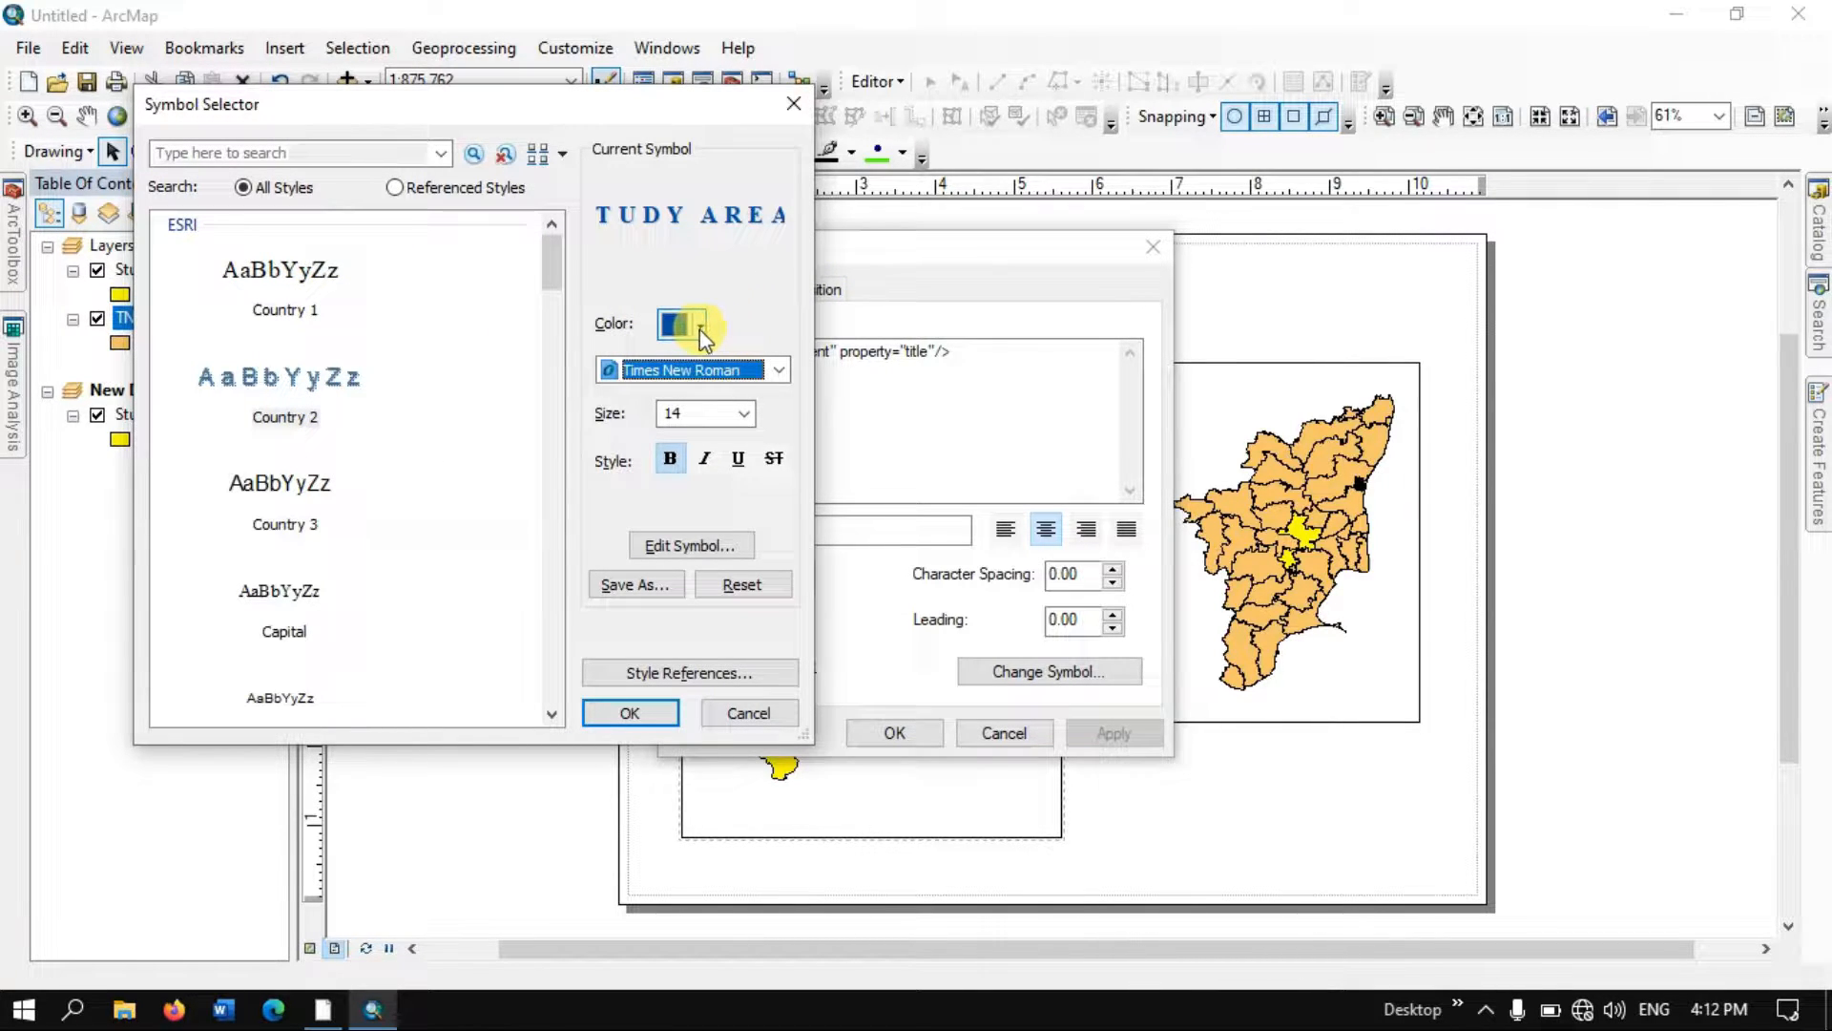
left_click(674, 465)
left_click(648, 715)
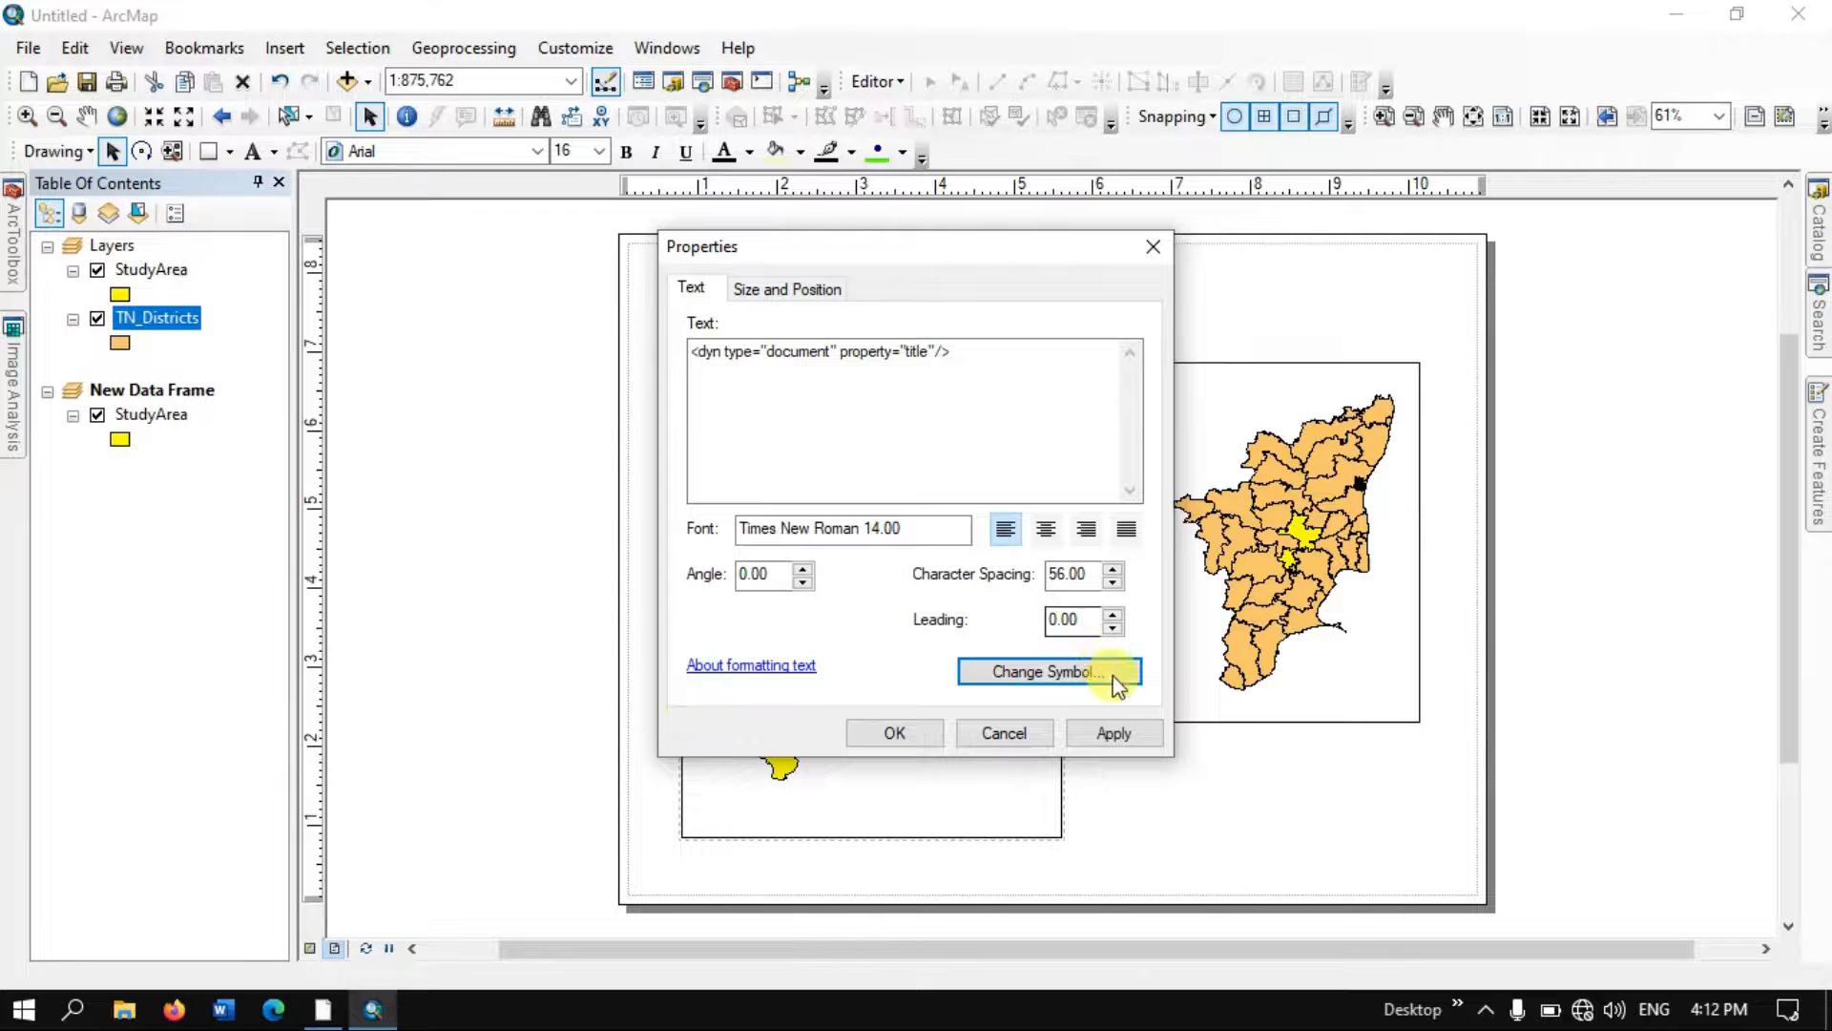
left_click(1131, 737)
left_click(923, 736)
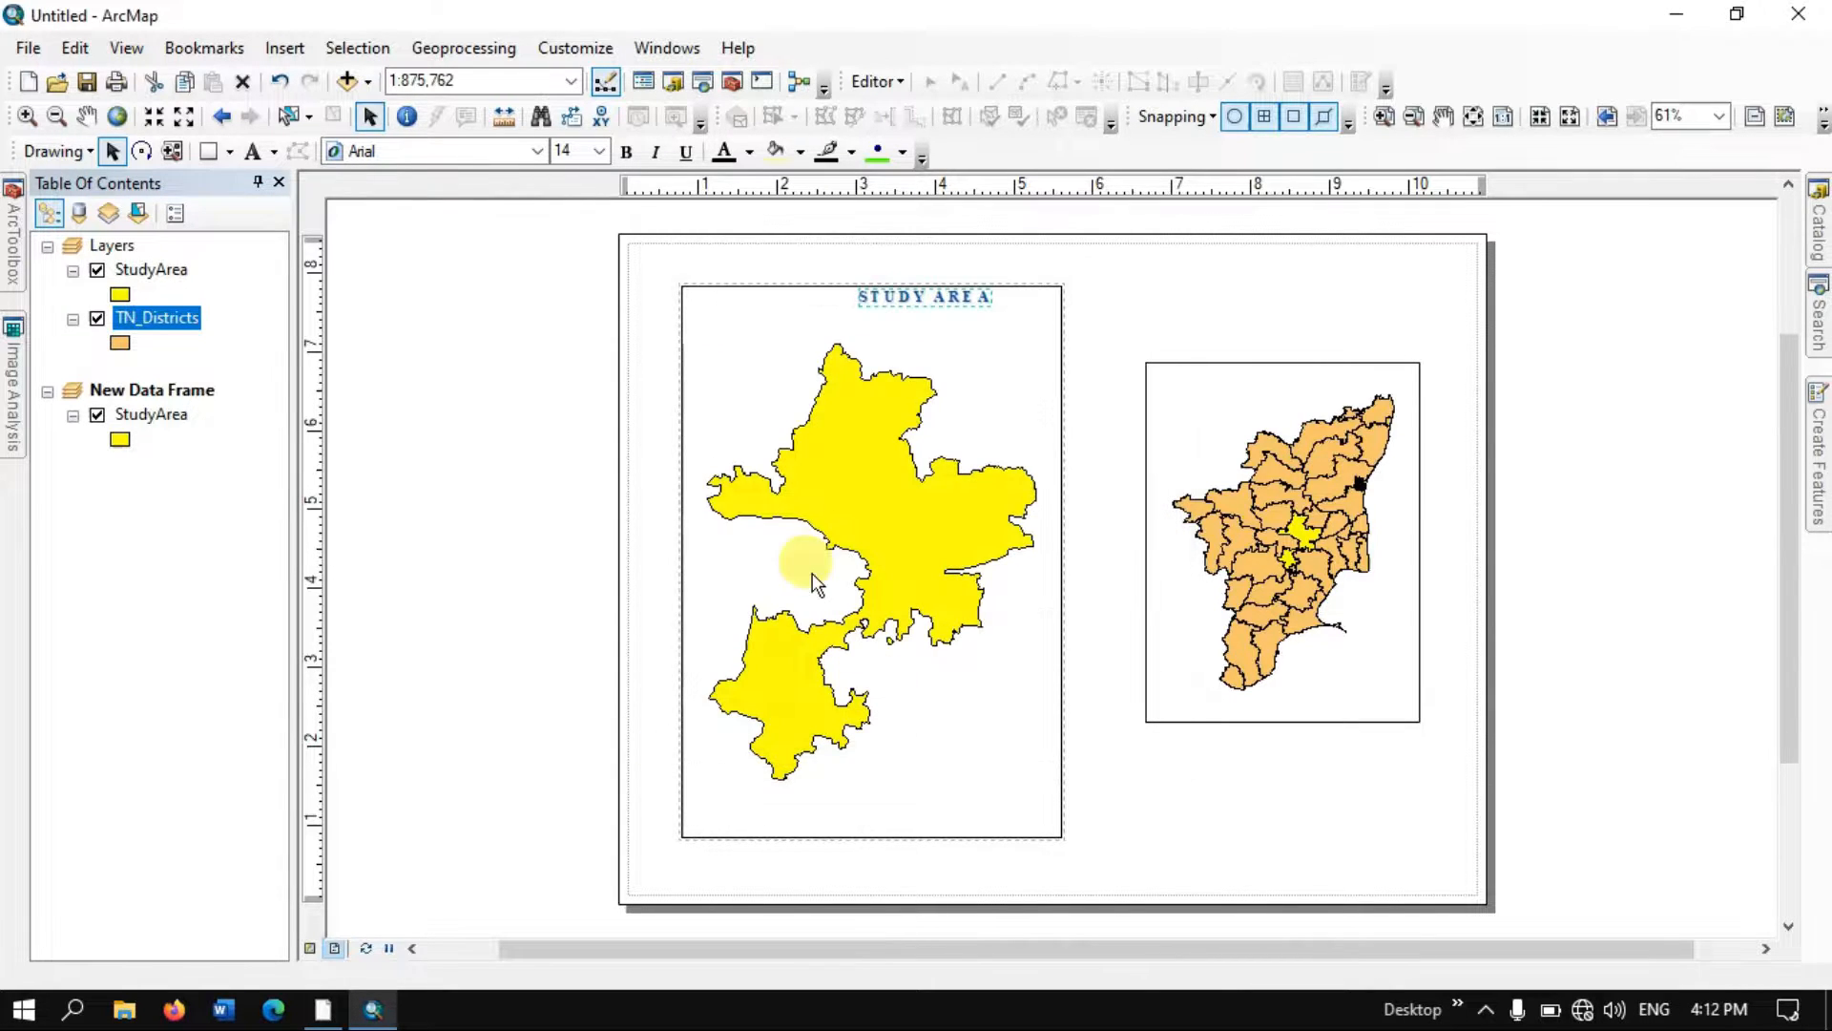
- Centre the STUDY AREA title above the study area map and place a copy of it at the top of the district map's data frame
left_click_drag(916, 305, 852, 311)
left_click(552, 299)
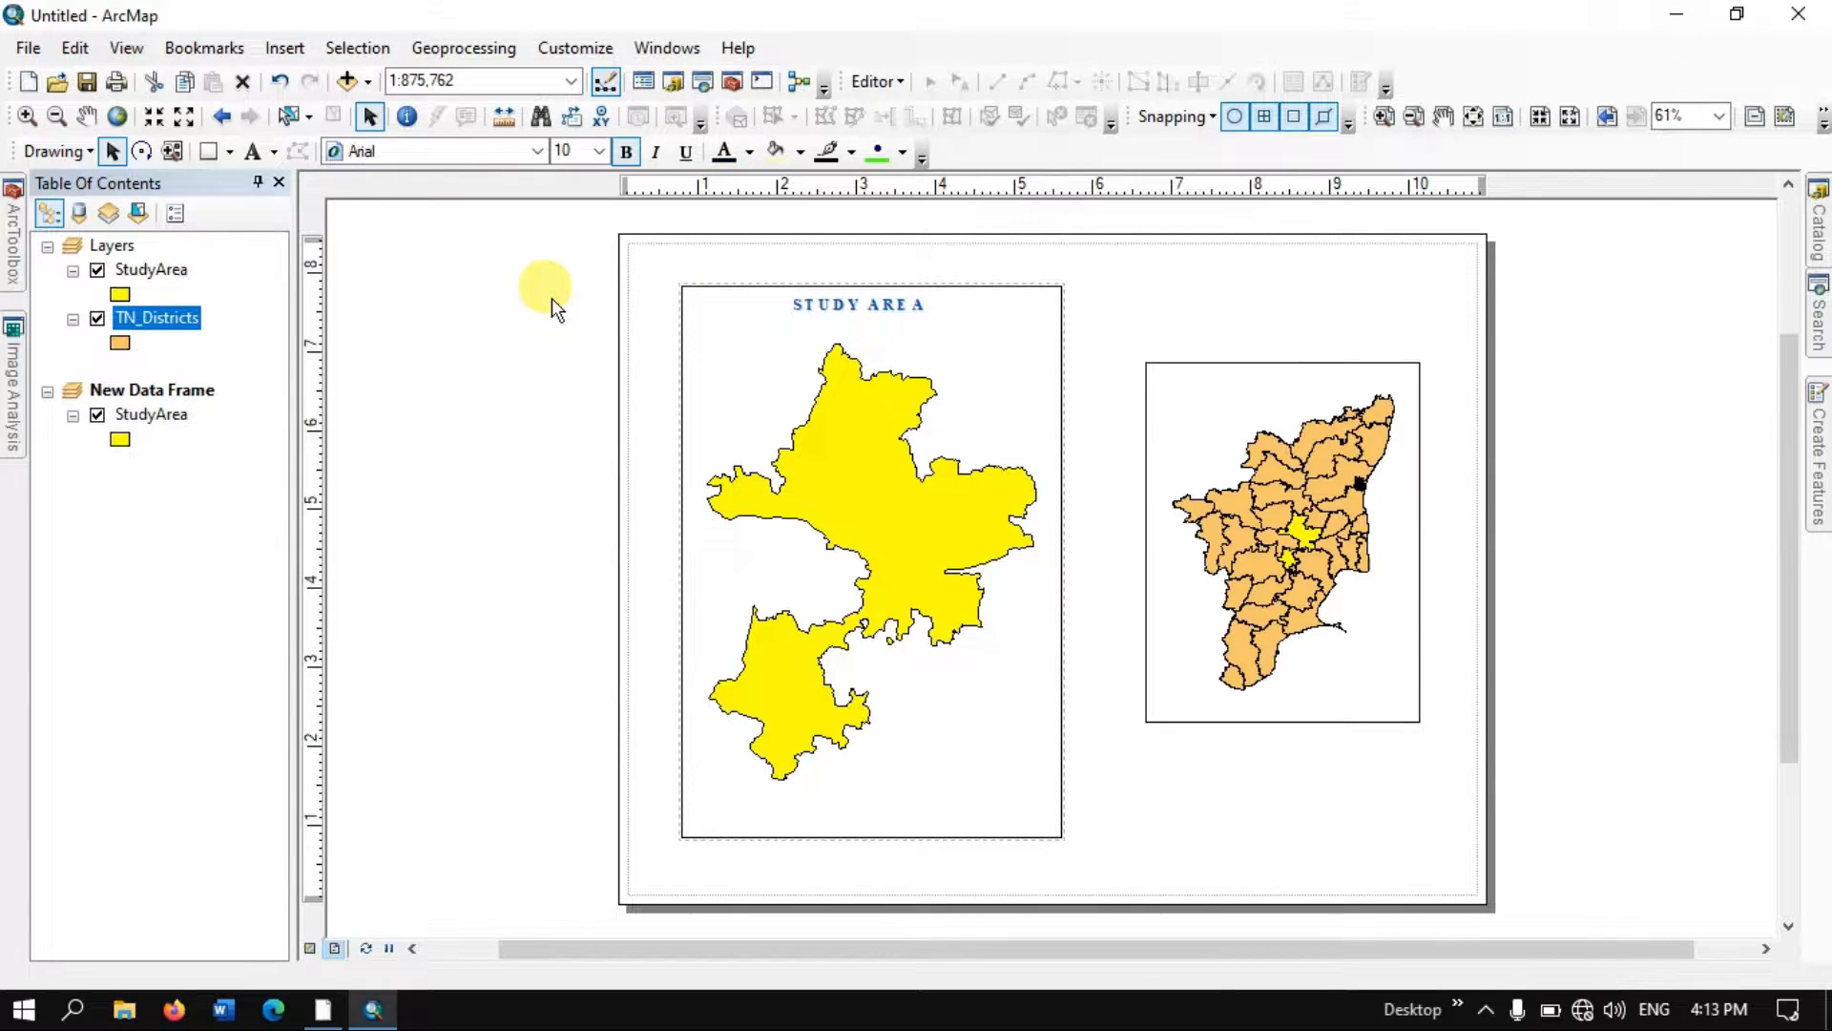
left_click(865, 302)
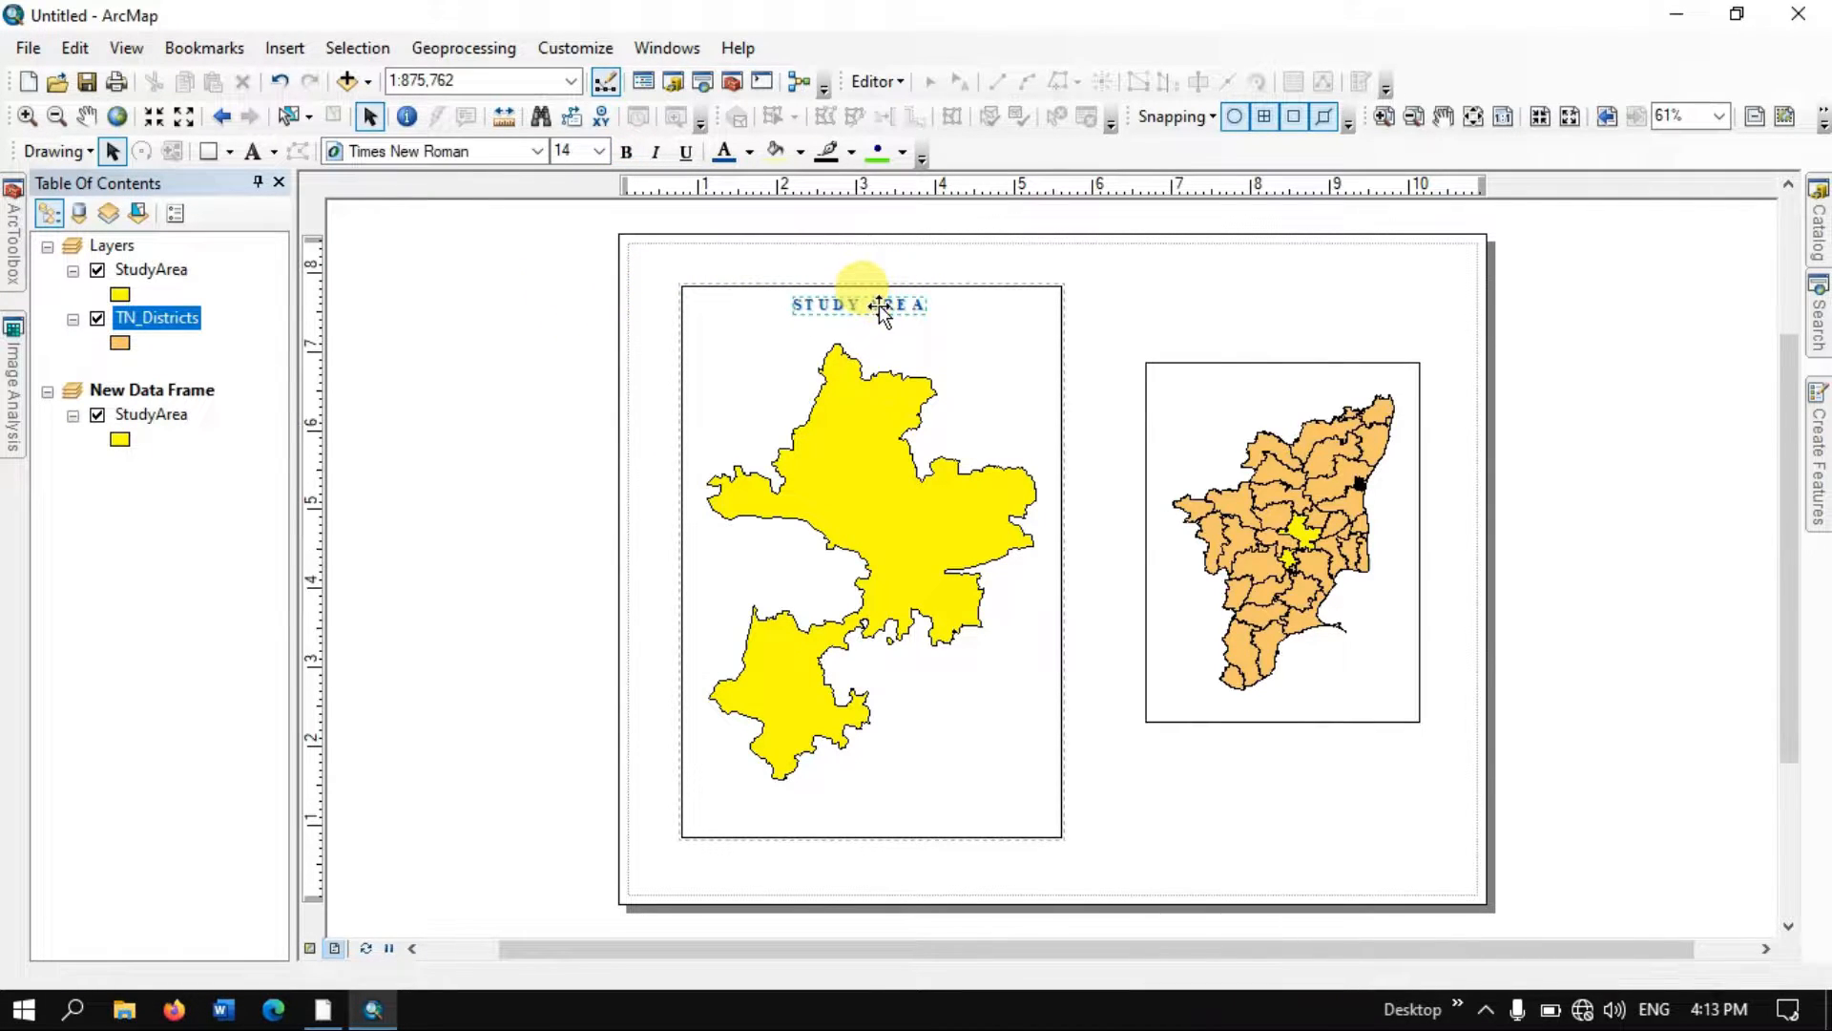
key("ctrl+b")
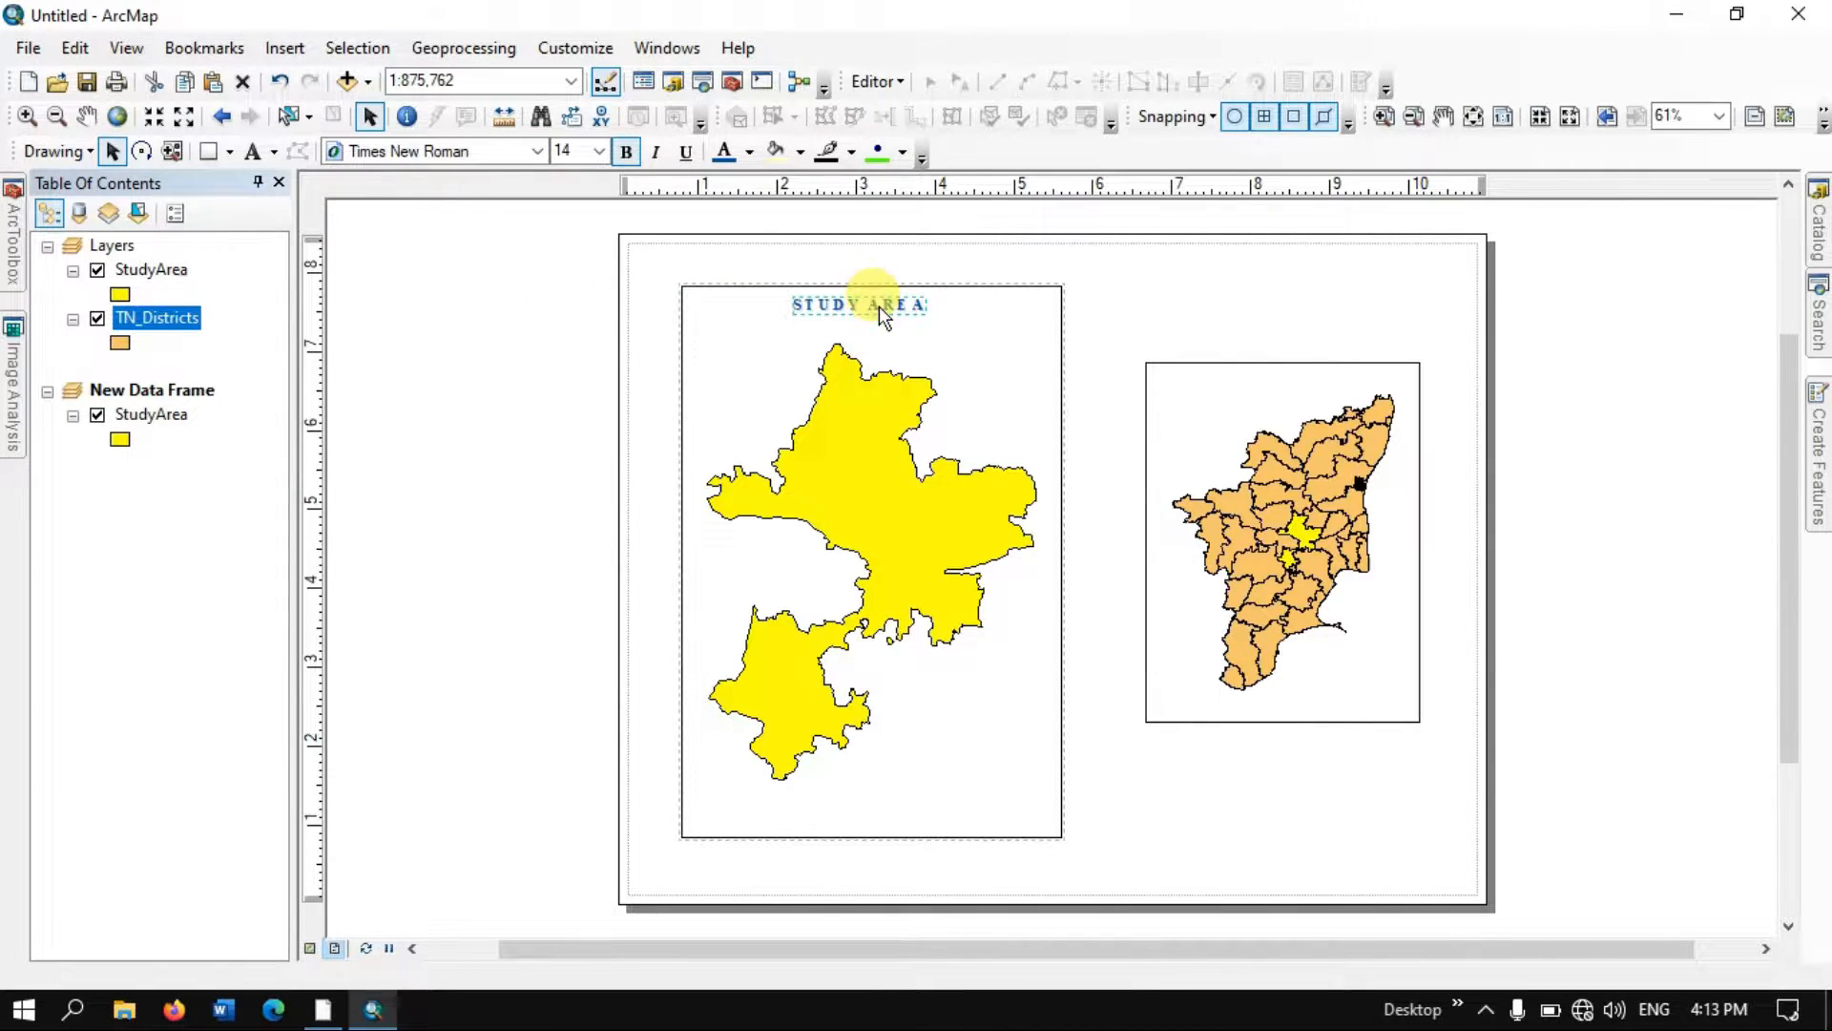
key("ctrl+v")
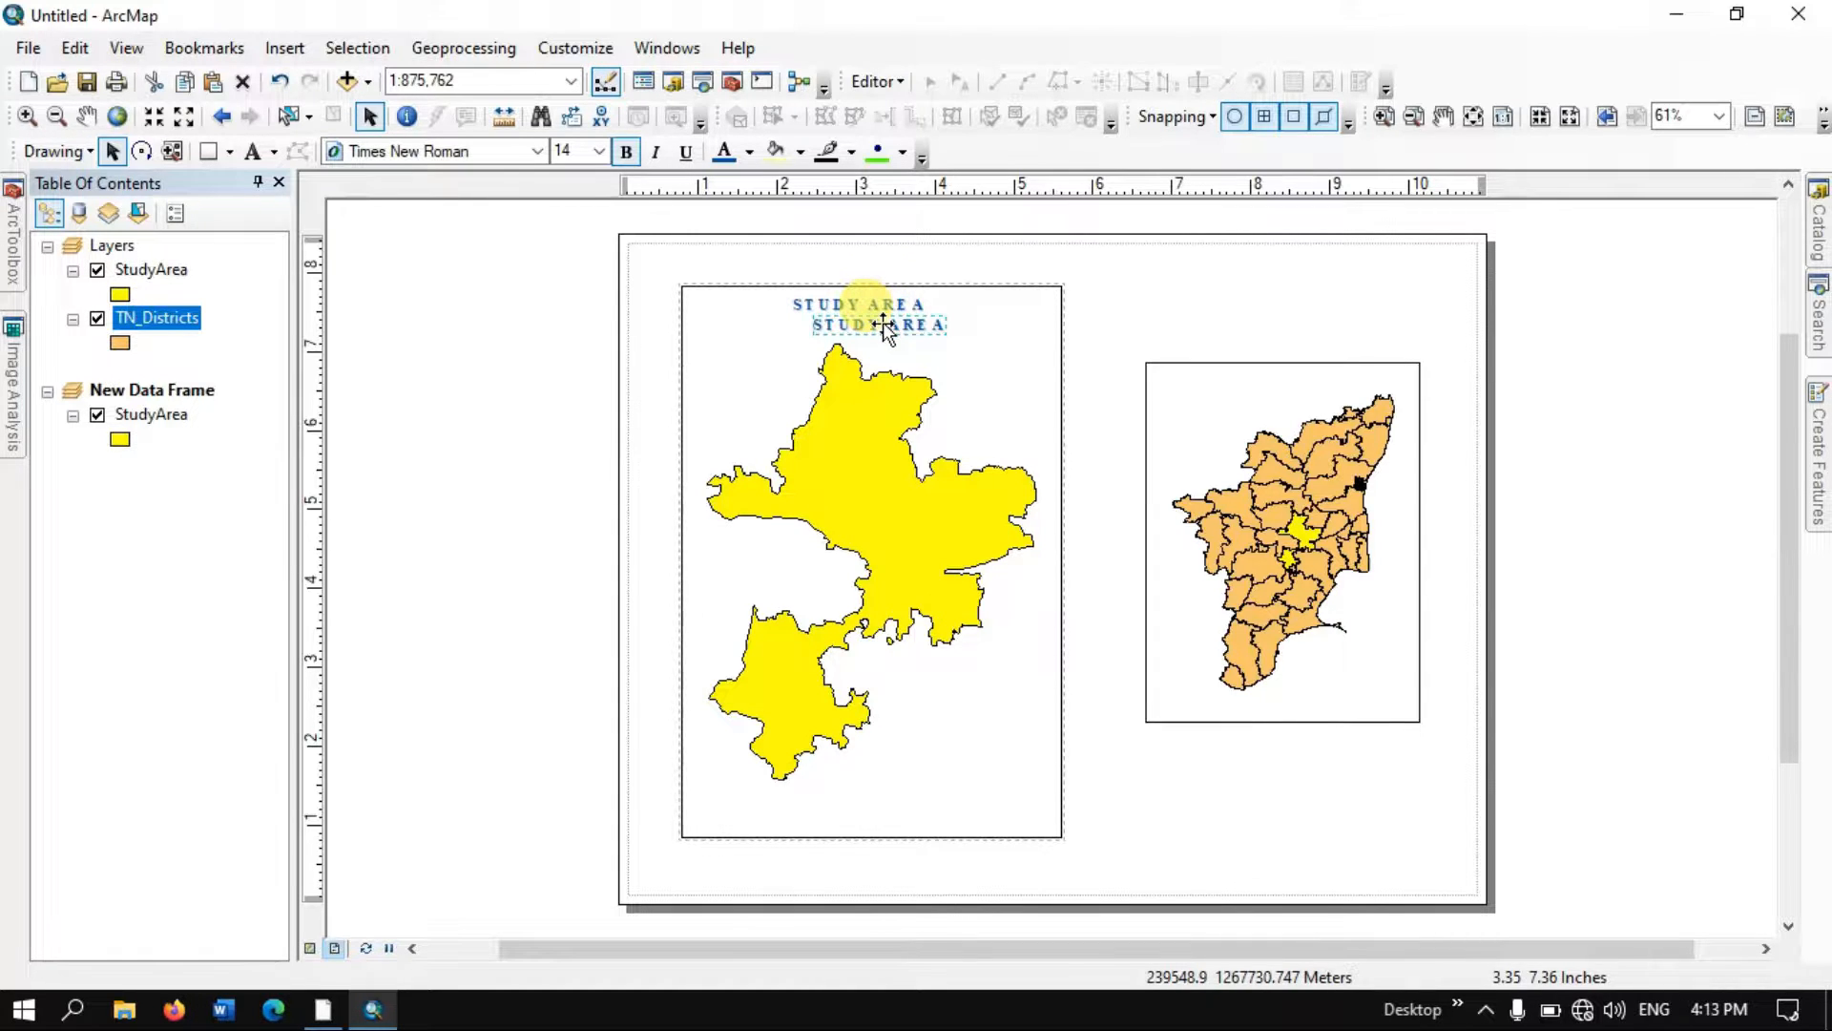
left_click(867, 302)
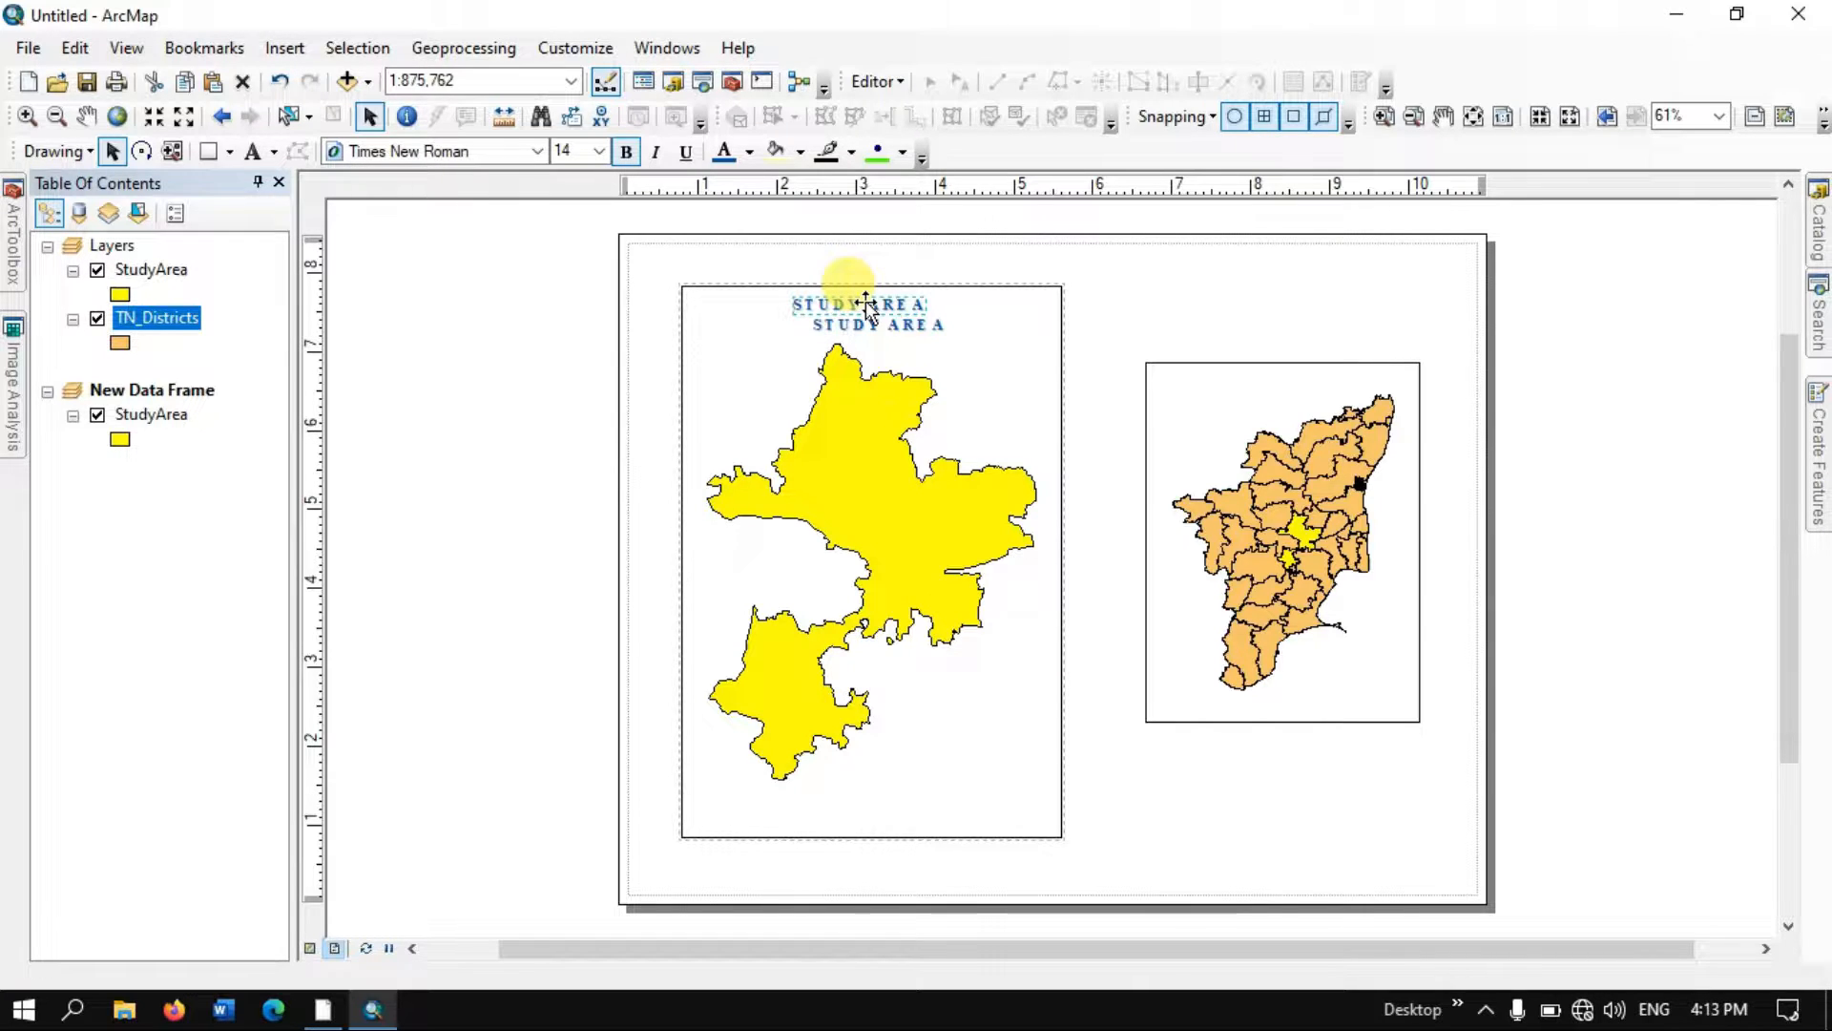
left_click(876, 327)
left_click_drag(876, 326, 1273, 380)
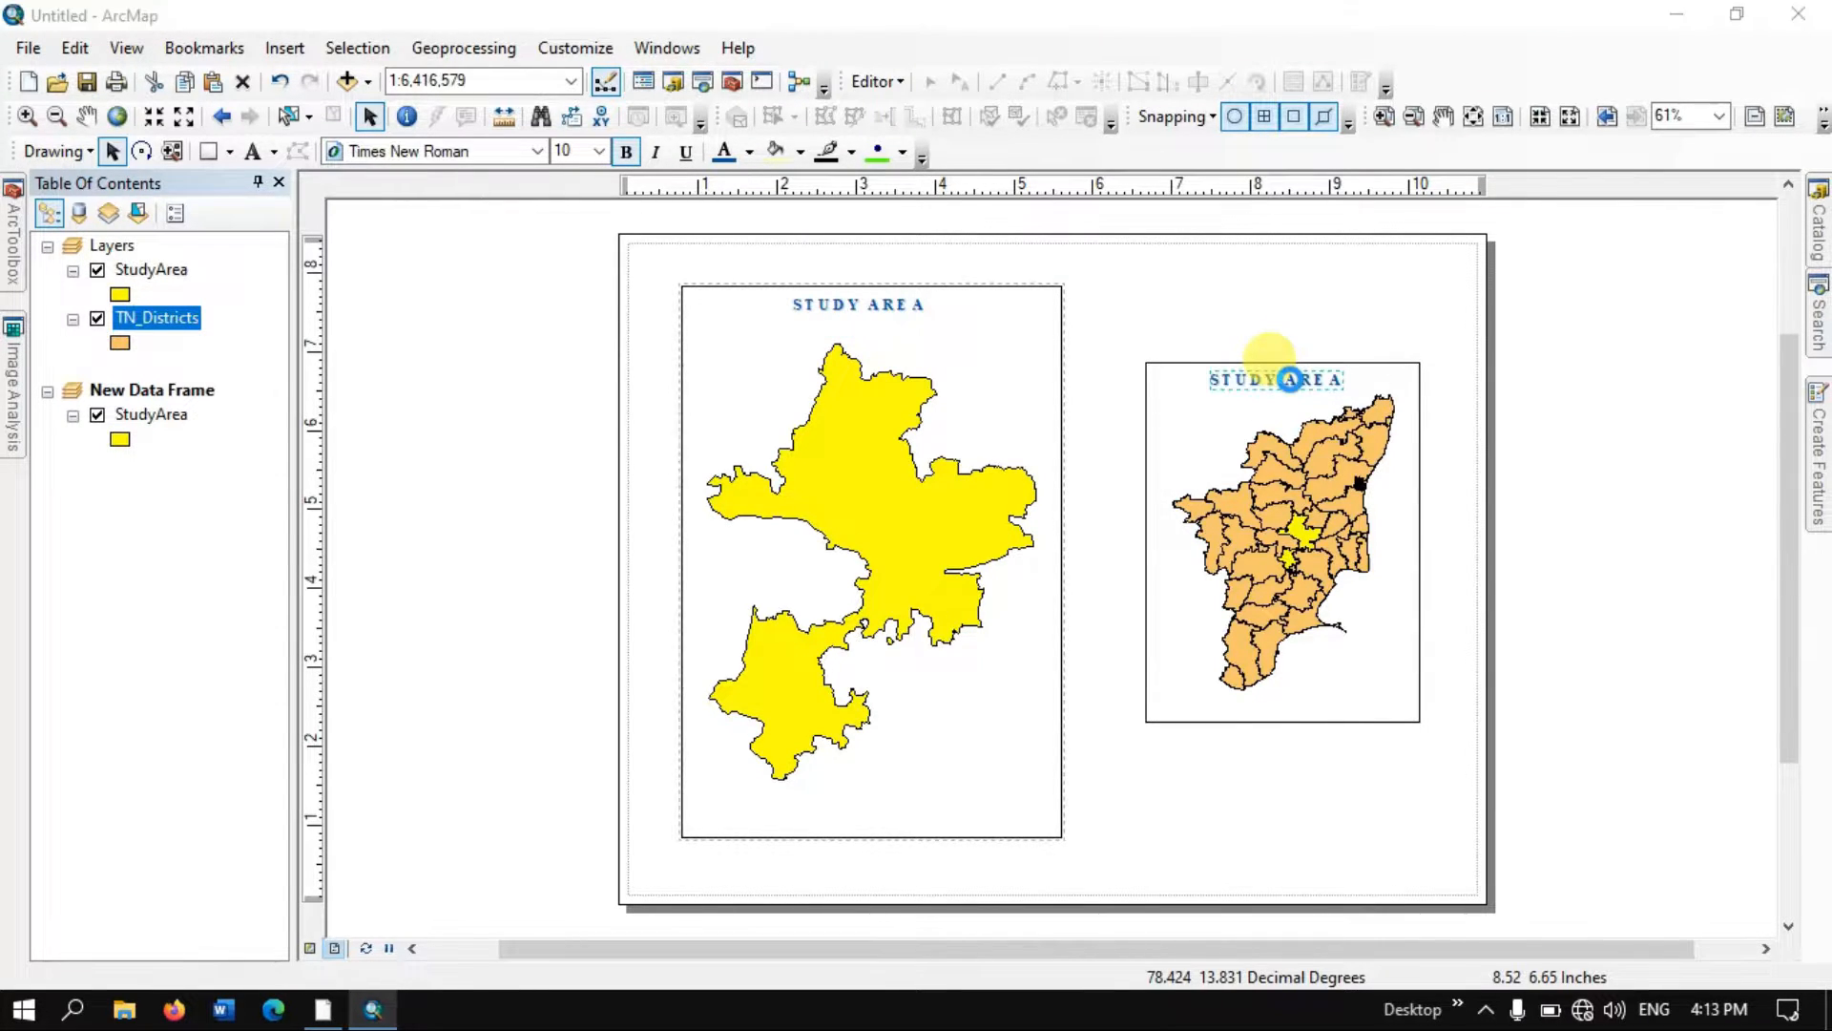
- Set the copied title above the district map to size 11 in black and apply the symbol changes
double_click(1273, 380)
left_click(1040, 676)
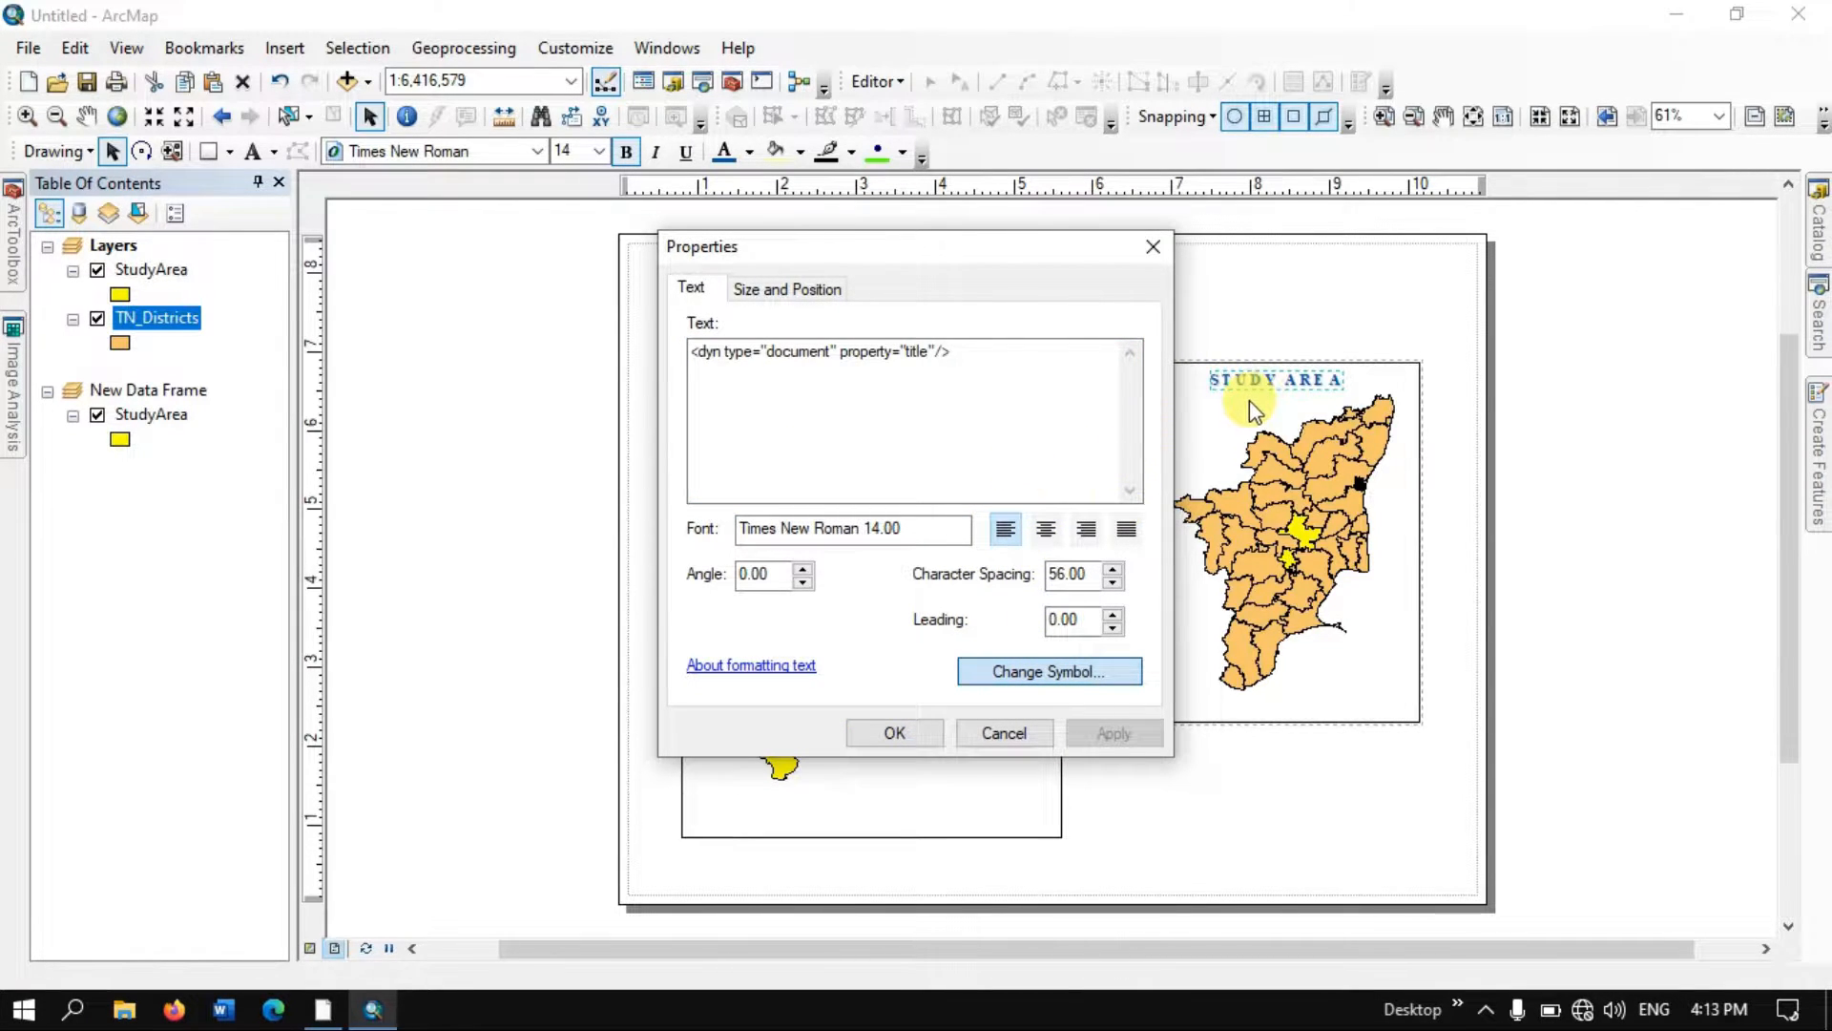
left_click(1090, 679)
left_click(743, 412)
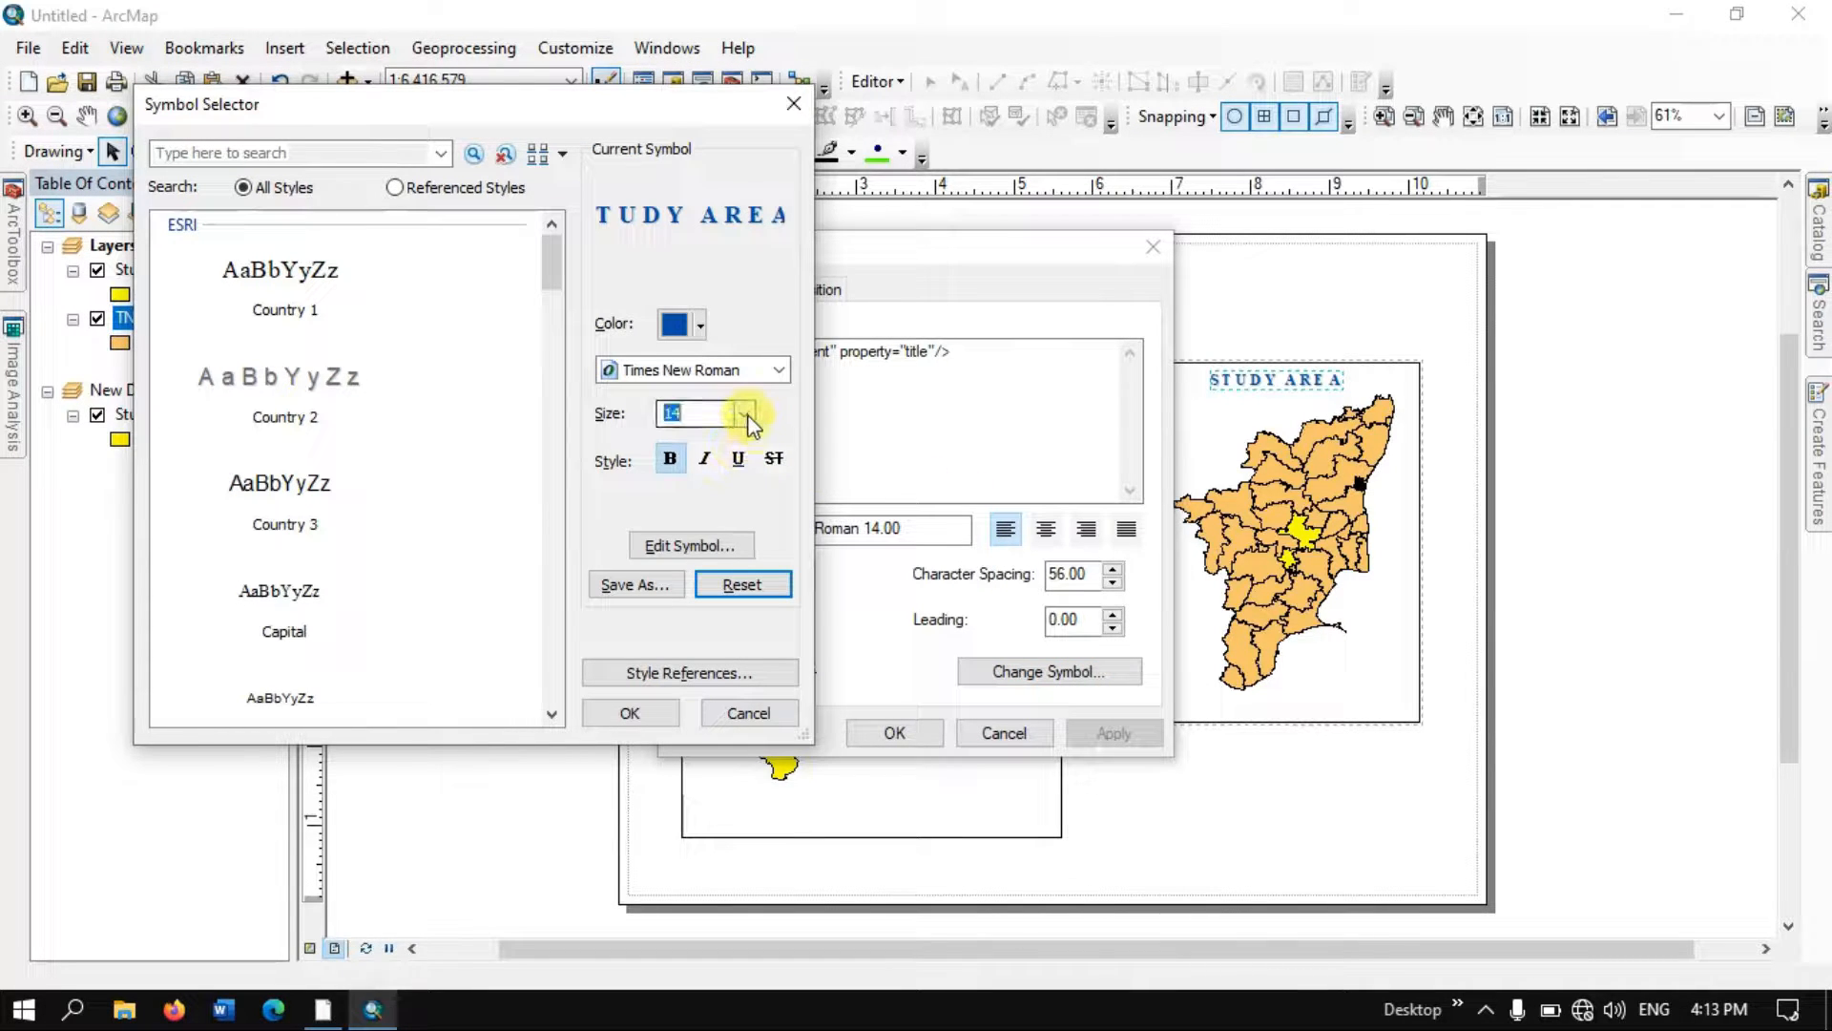
left_click(694, 456)
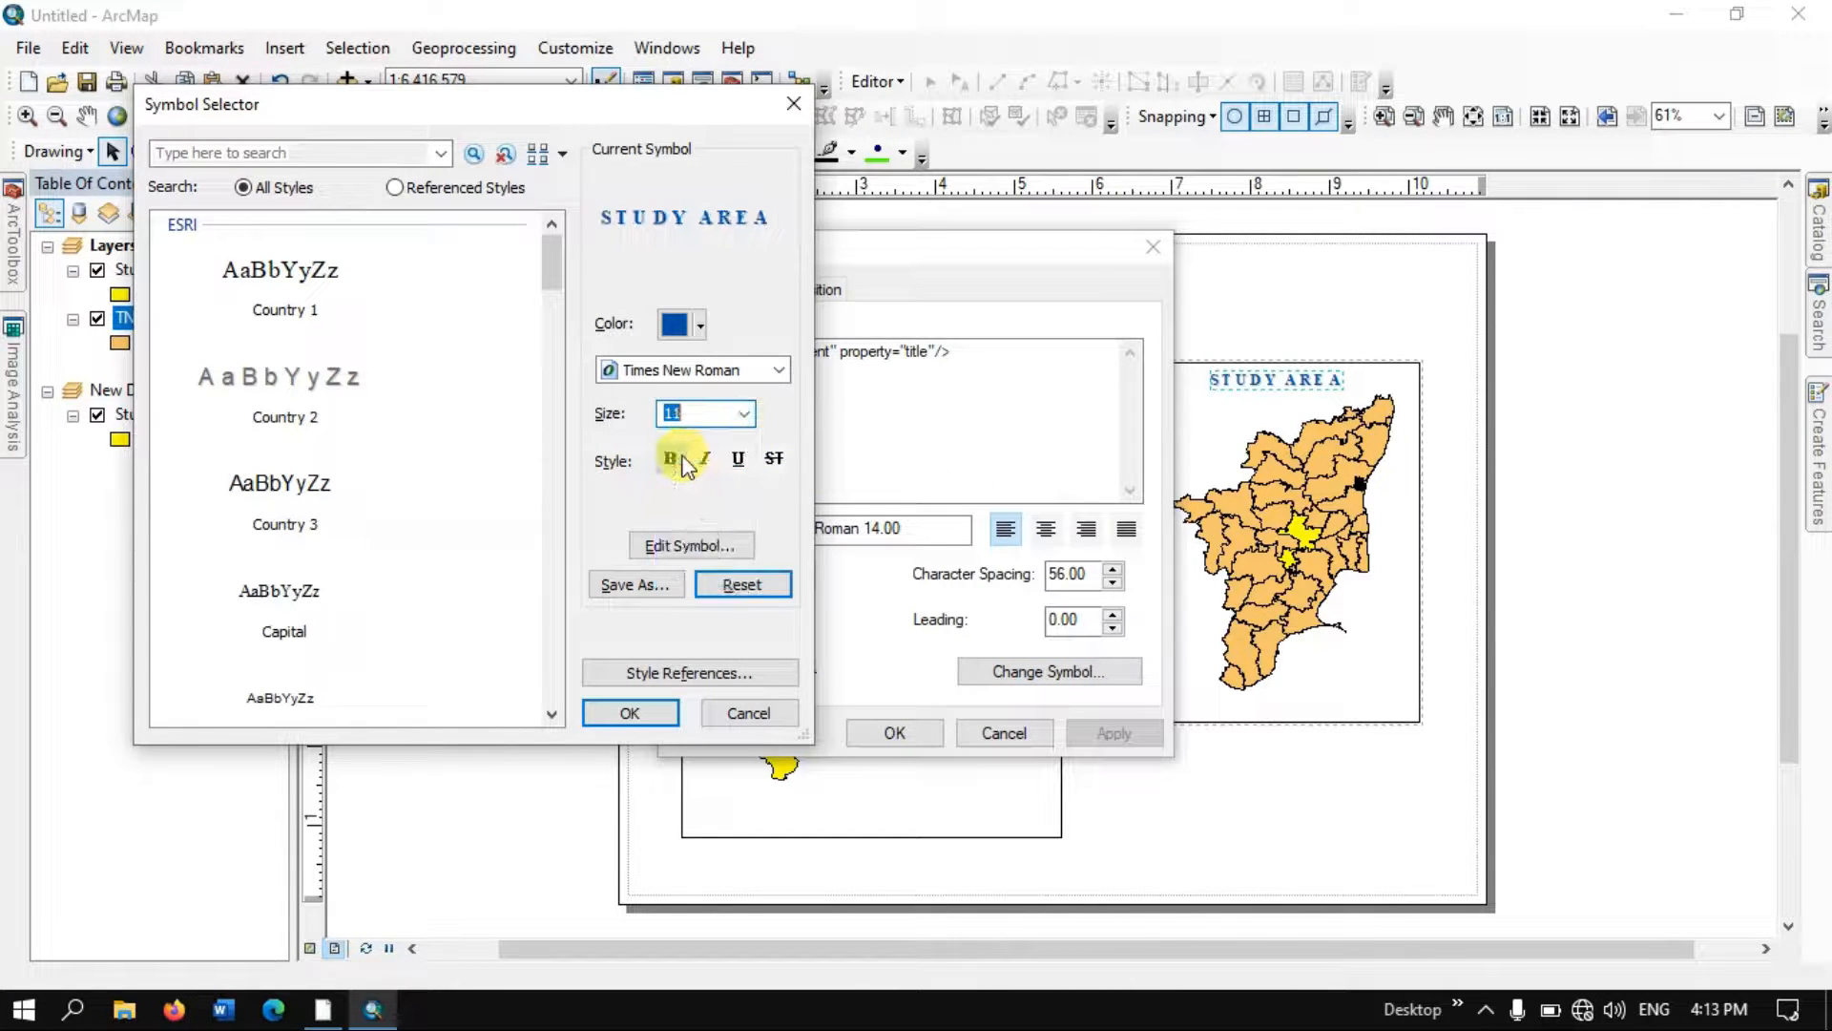
left_click(699, 328)
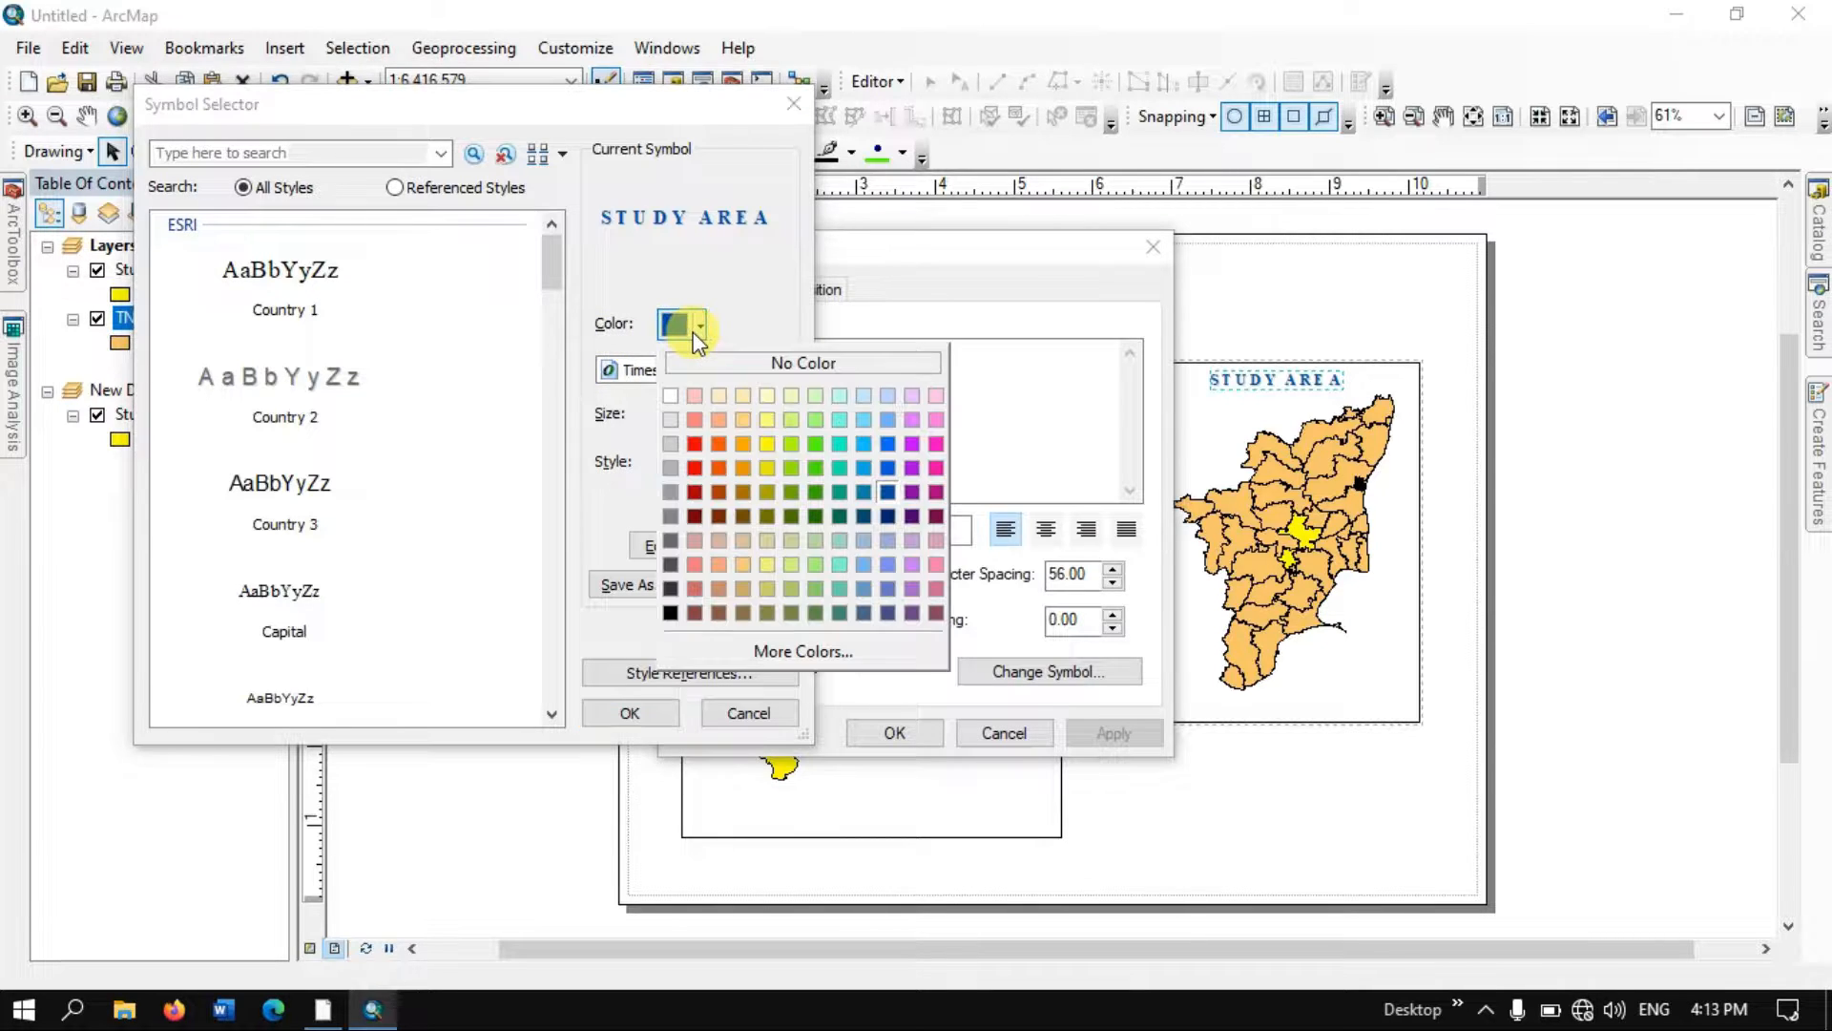
left_click(672, 613)
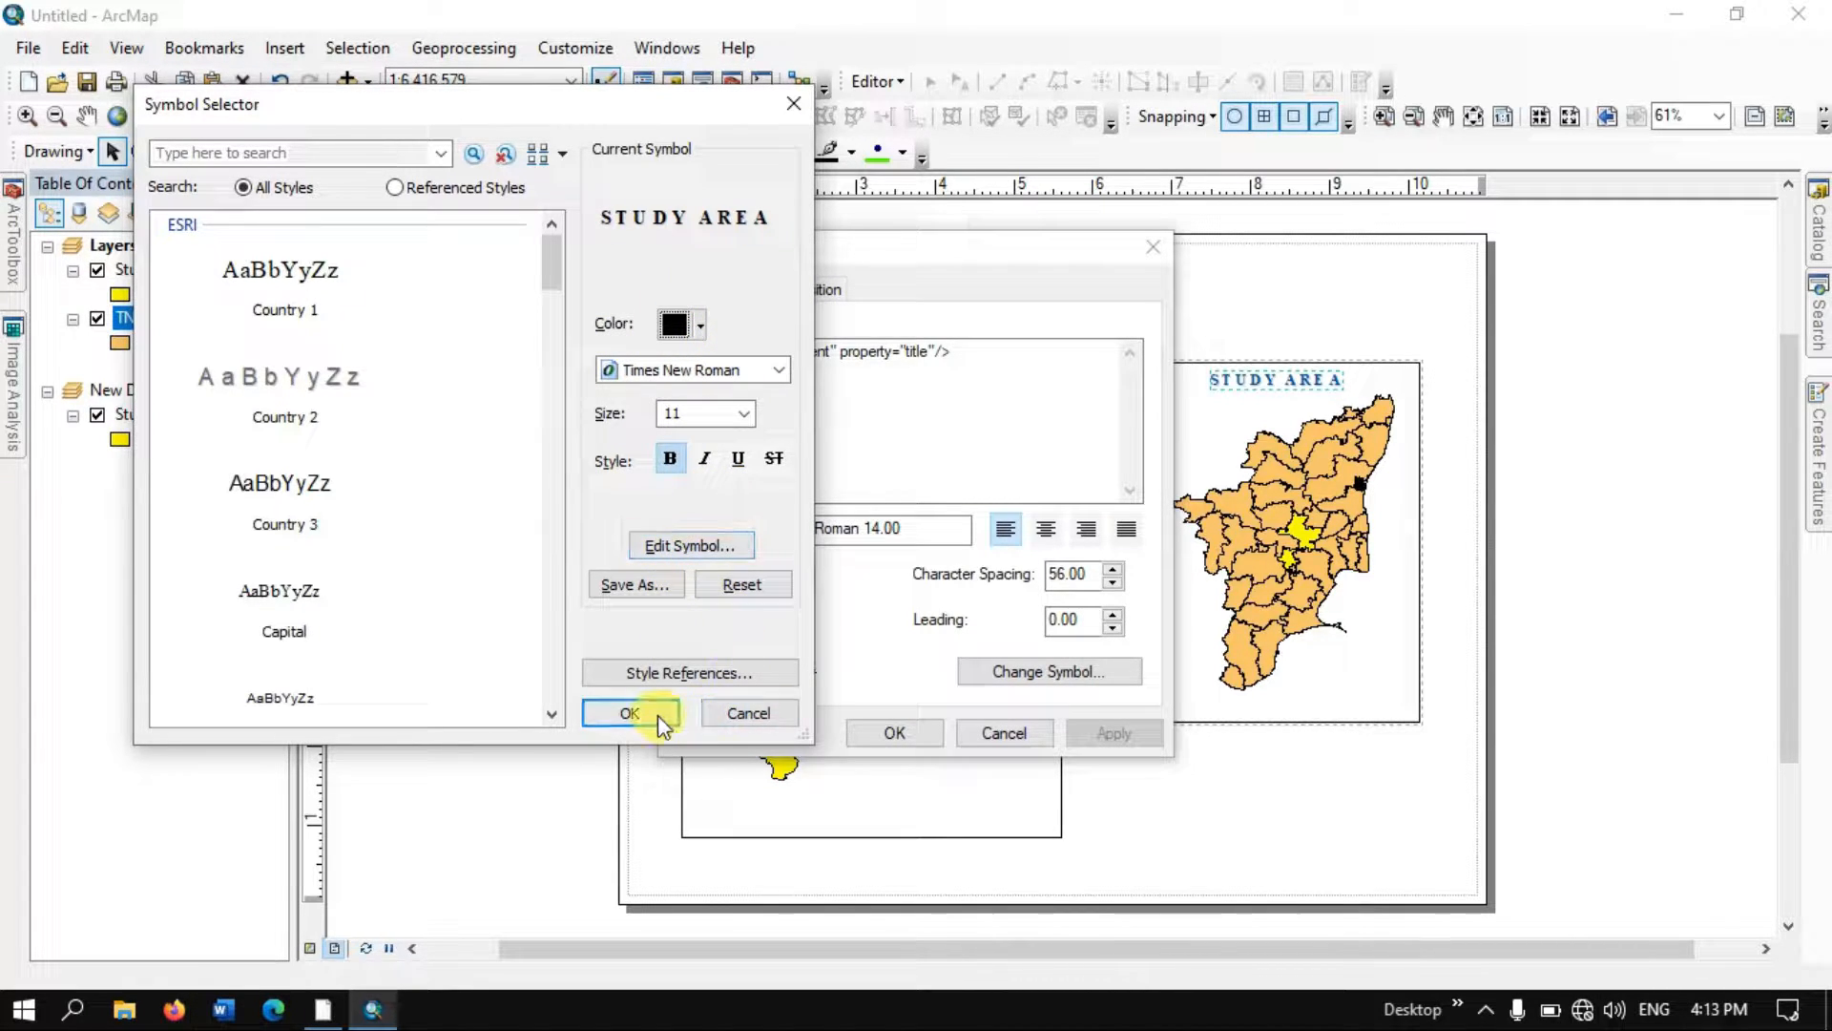
left_click(630, 713)
left_click(1080, 735)
left_click(907, 733)
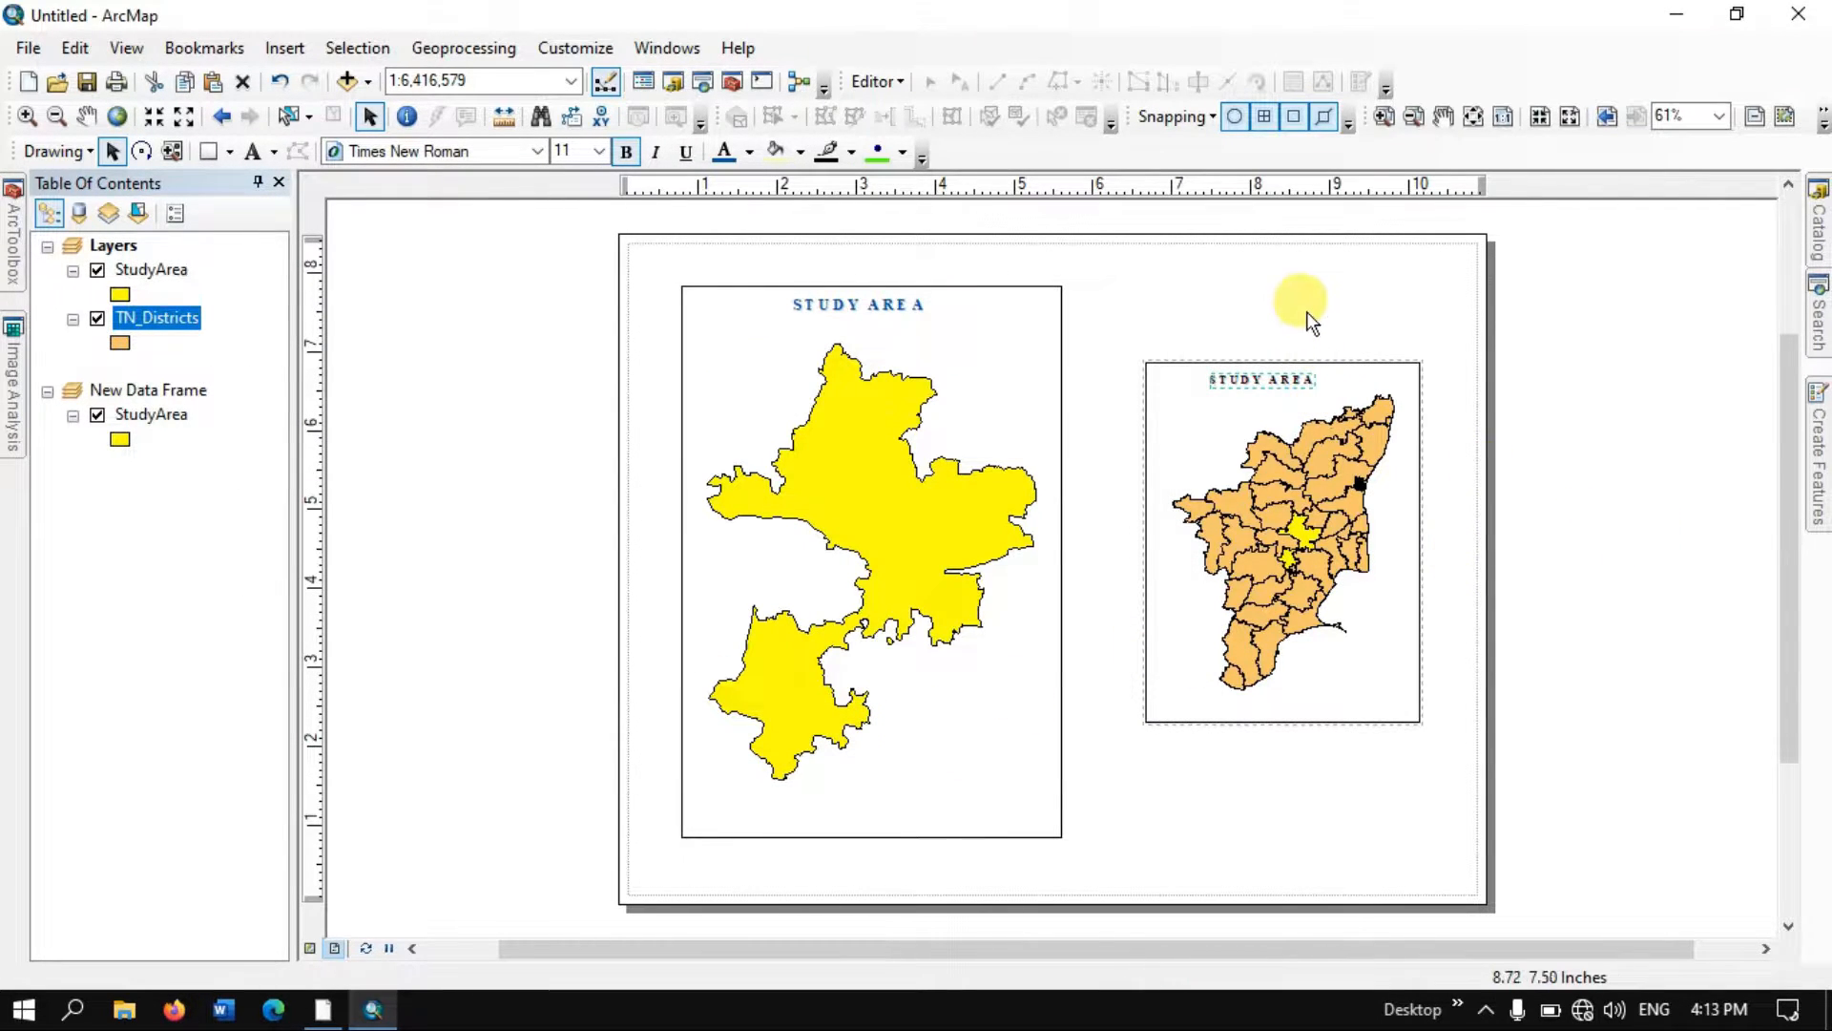
- Replace the copied title's dynamic text with "TAMIL NADU" and apply the change
double_click(1269, 378)
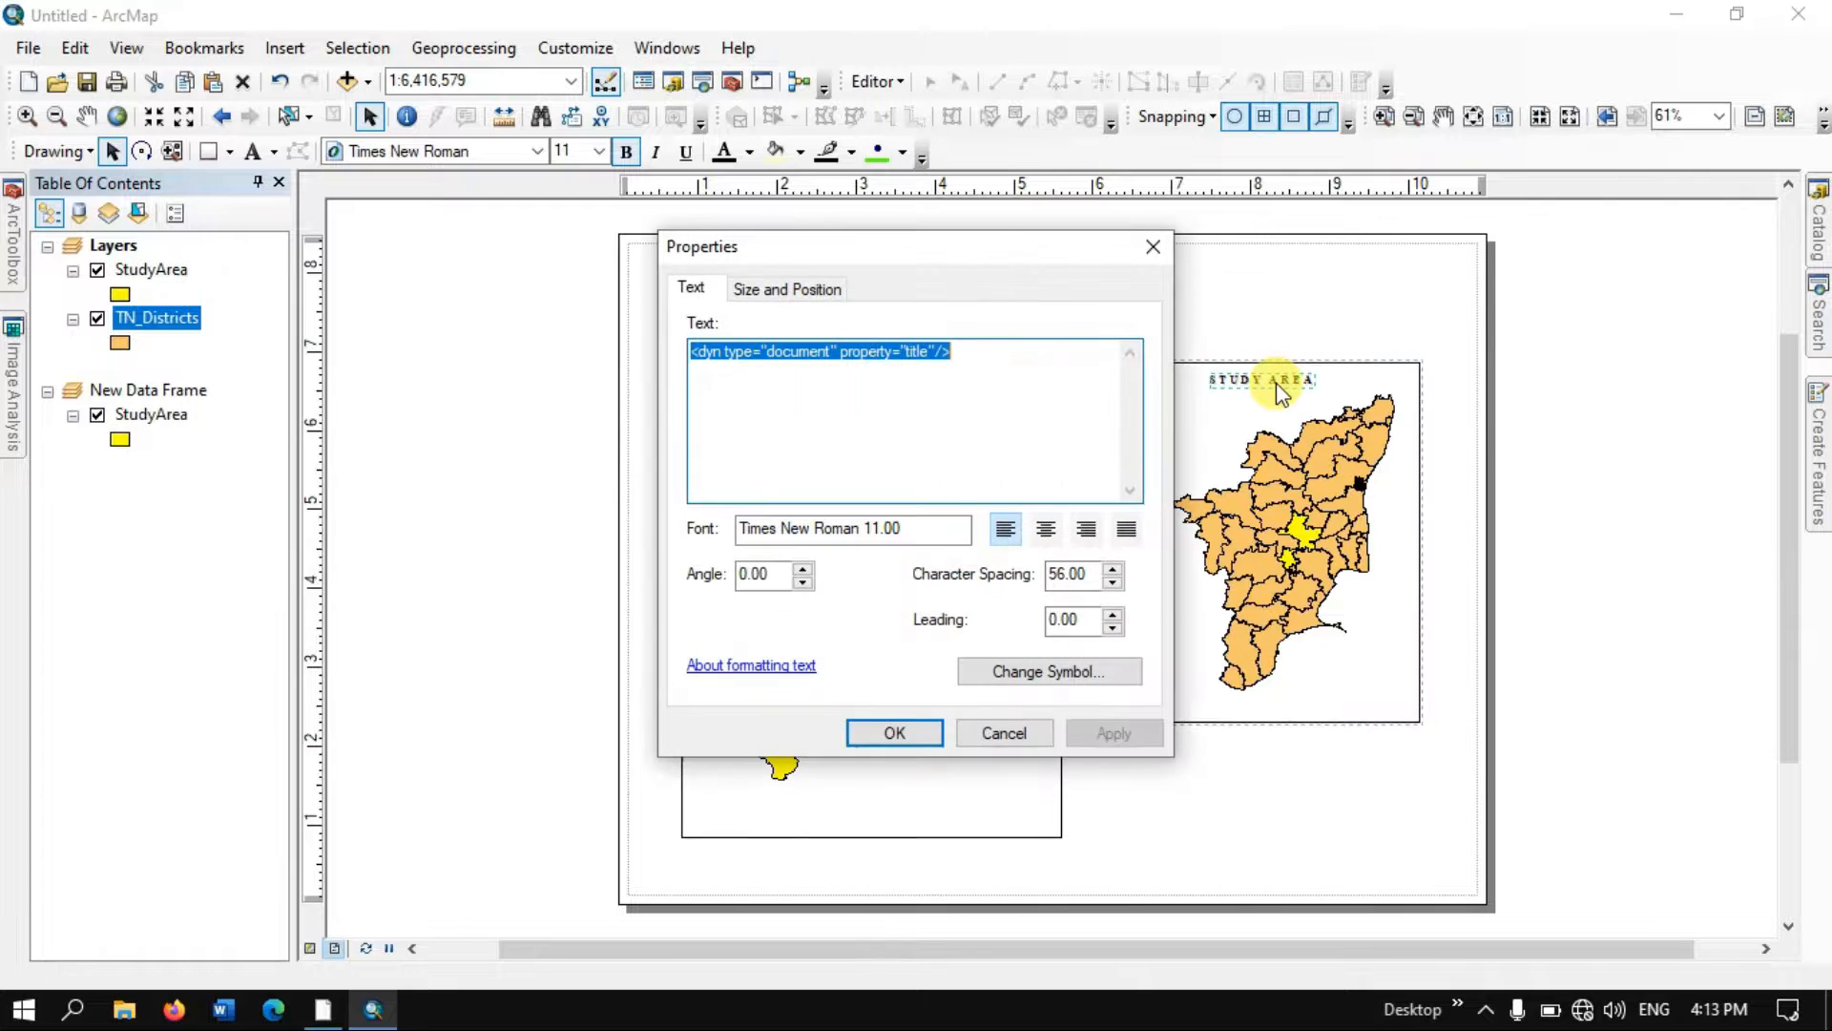
left_click(997, 356)
left_click_drag(996, 356, 671, 365)
type("TAMIL NADU")
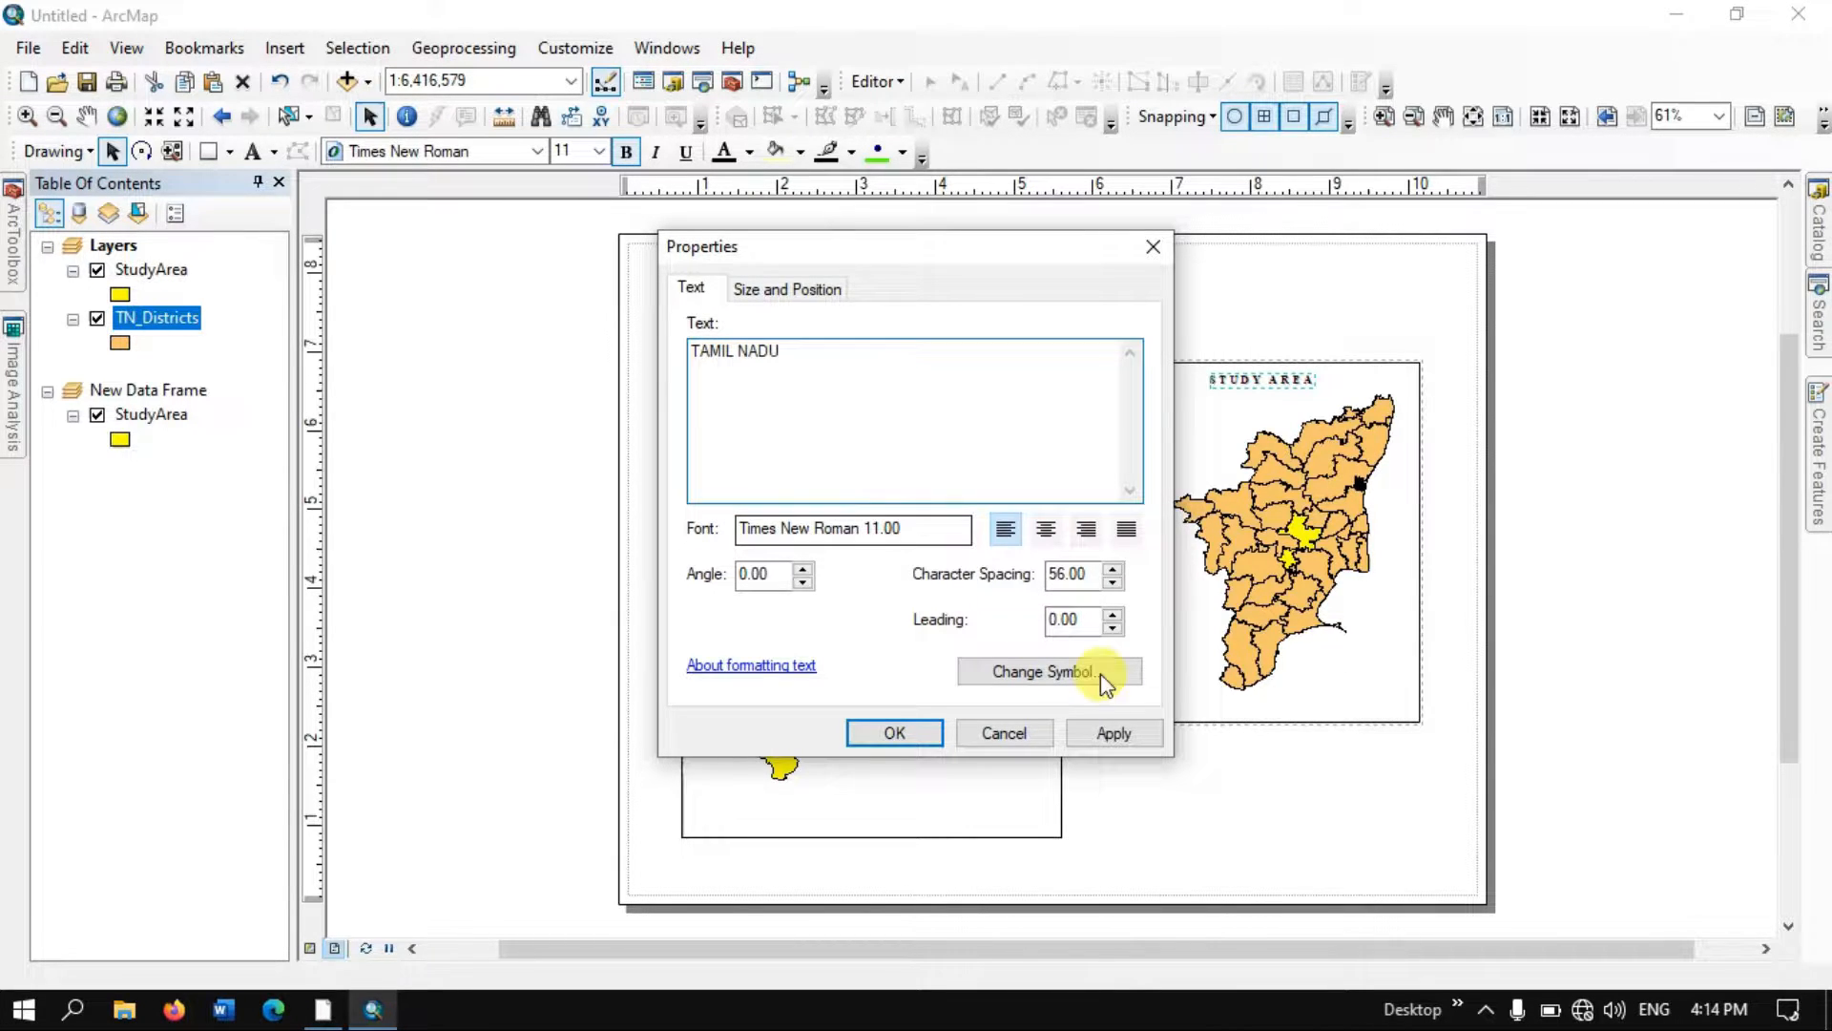
left_click(1096, 735)
left_click(914, 733)
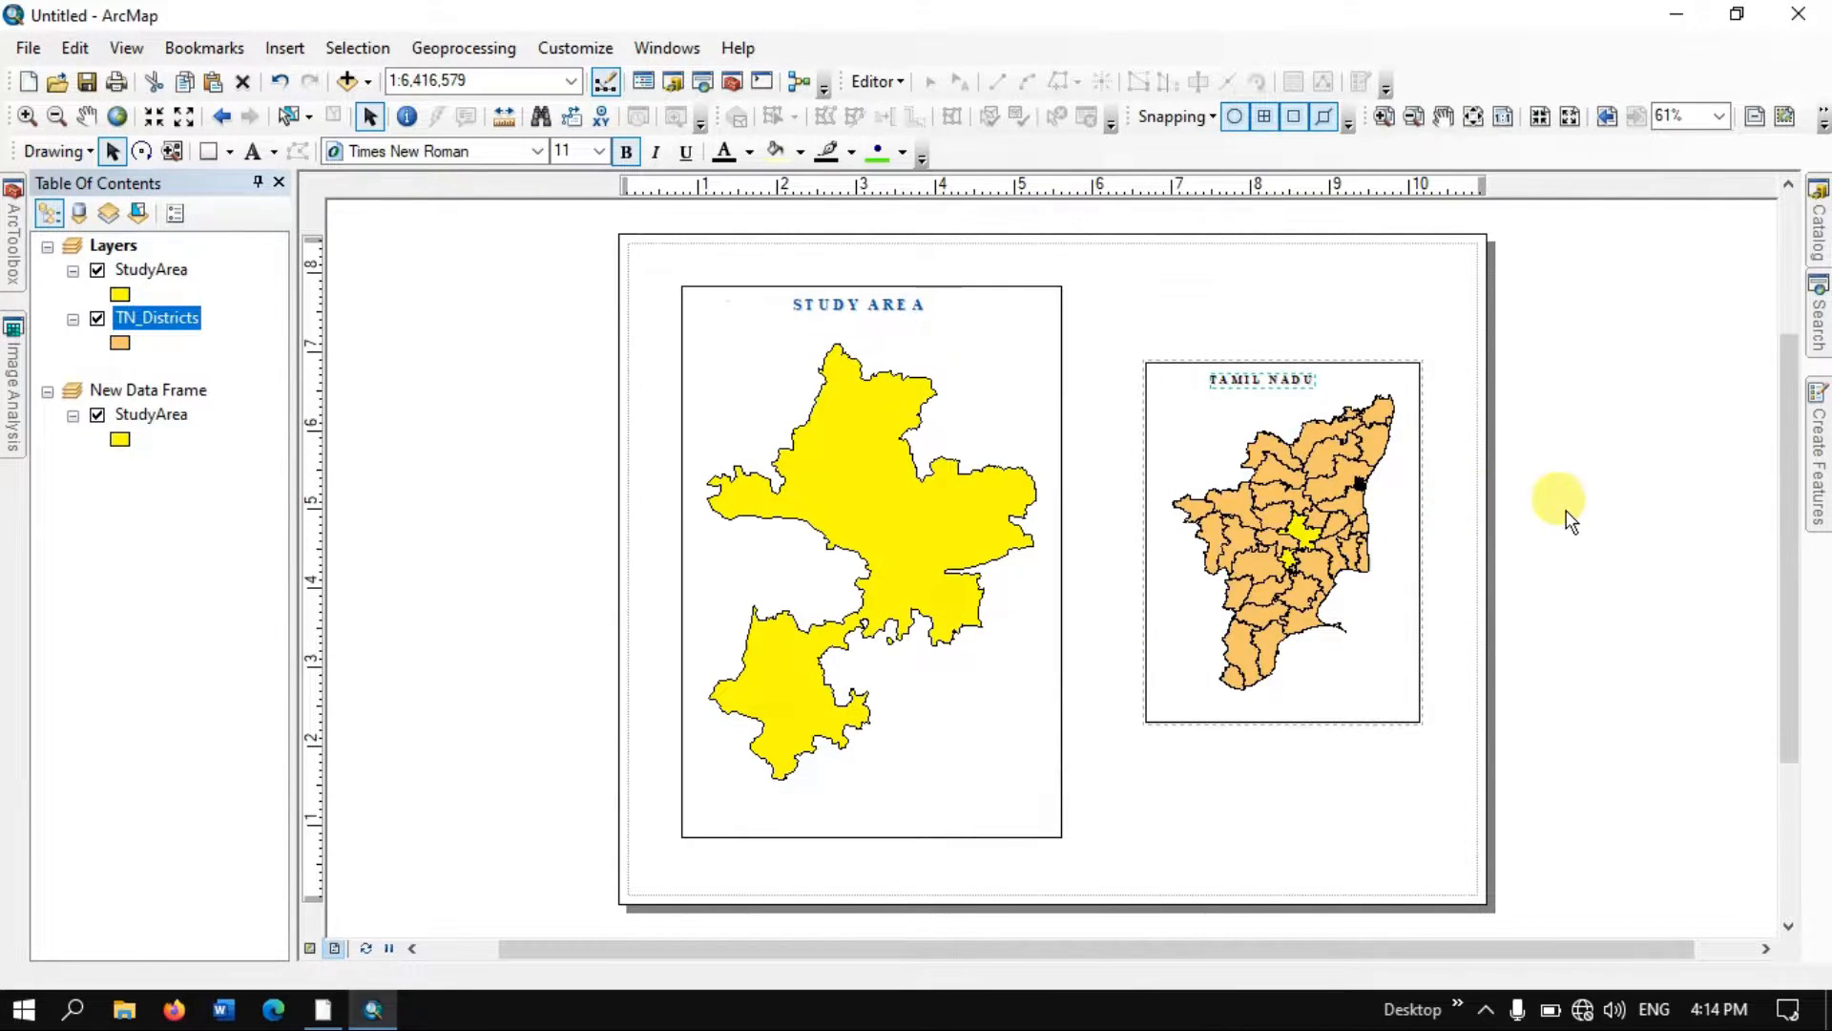
left_click(1644, 505)
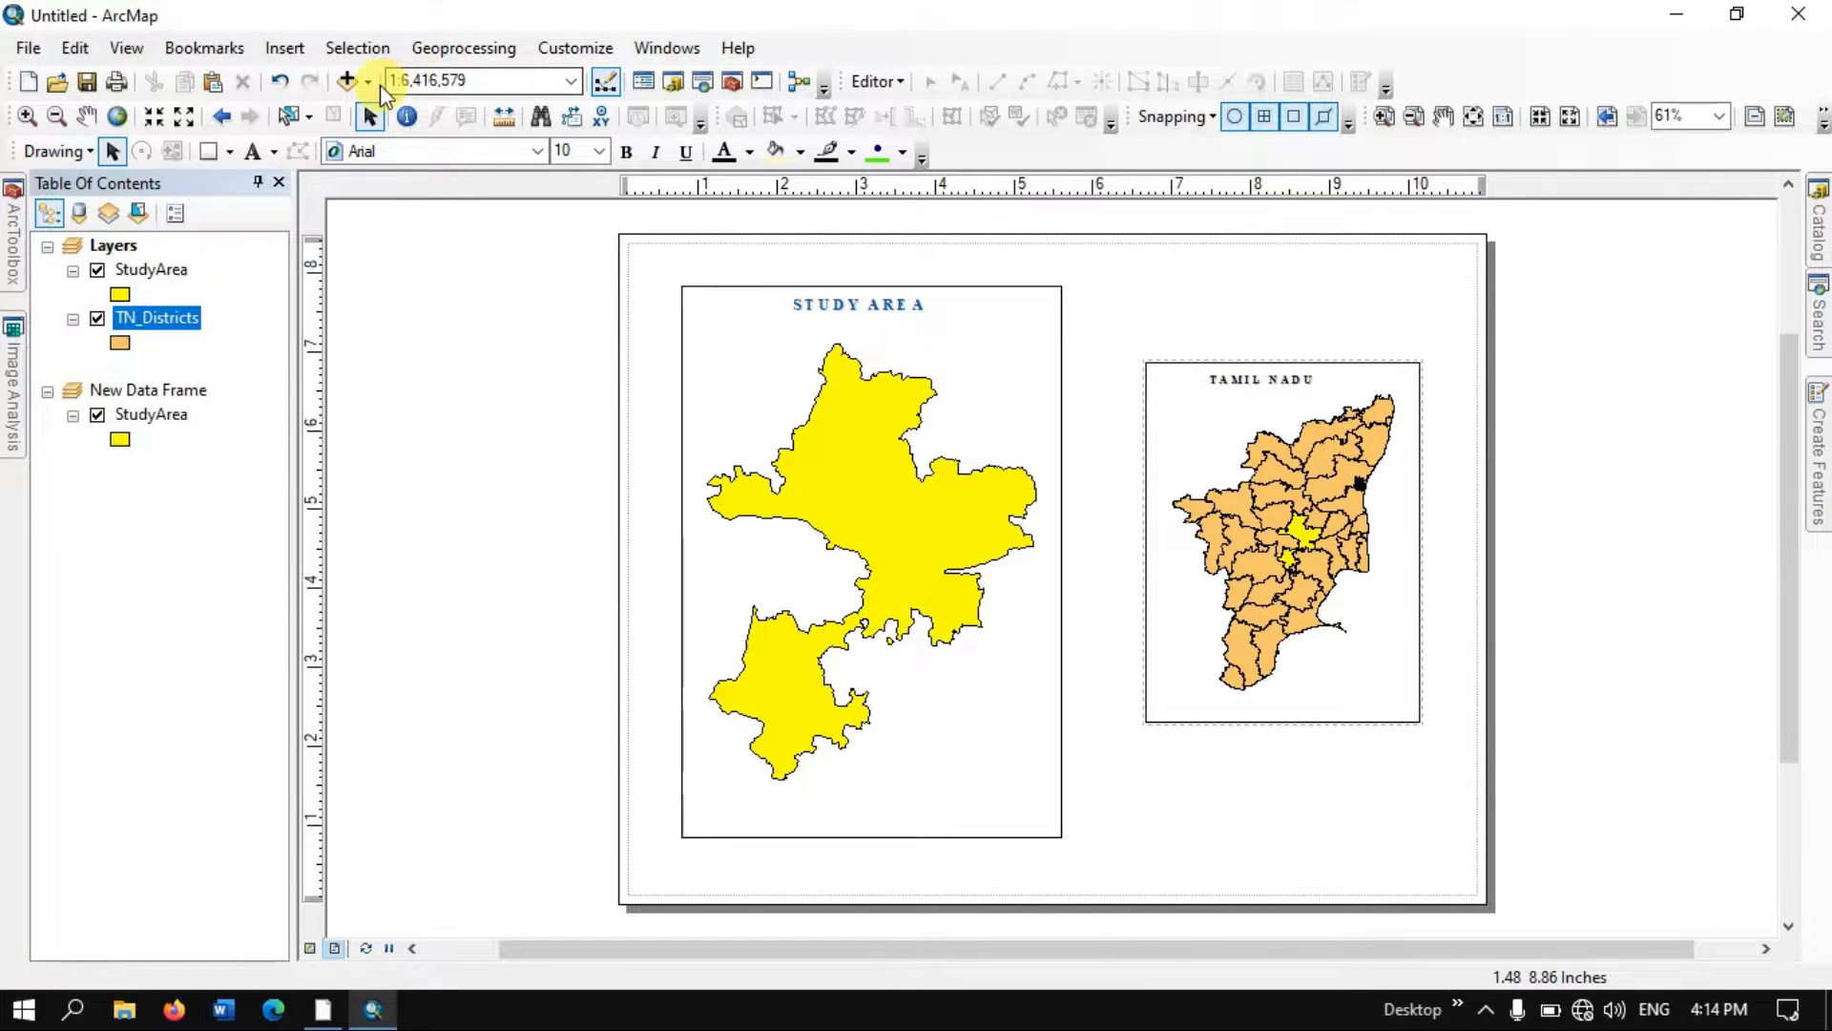
- Insert the preselected four-point compass north arrow and place it in the upper-right area of the study area's data frame
left_click(284, 47)
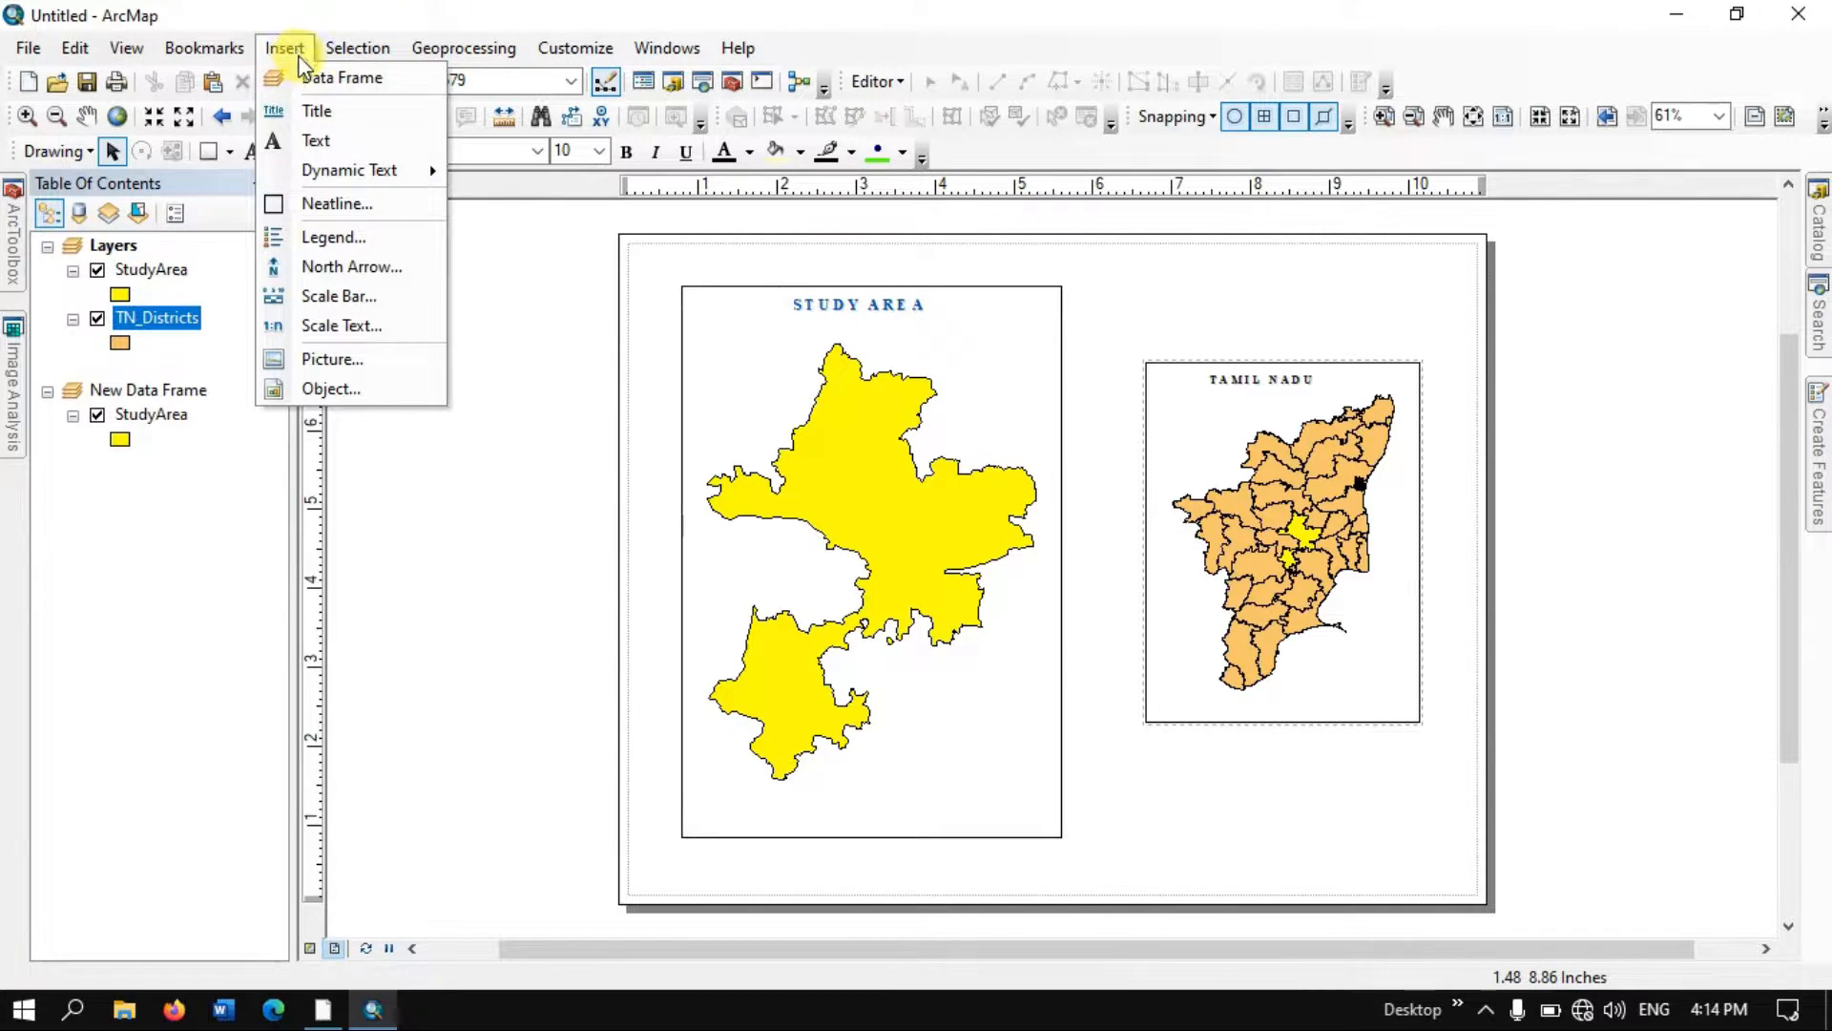
left_click(324, 267)
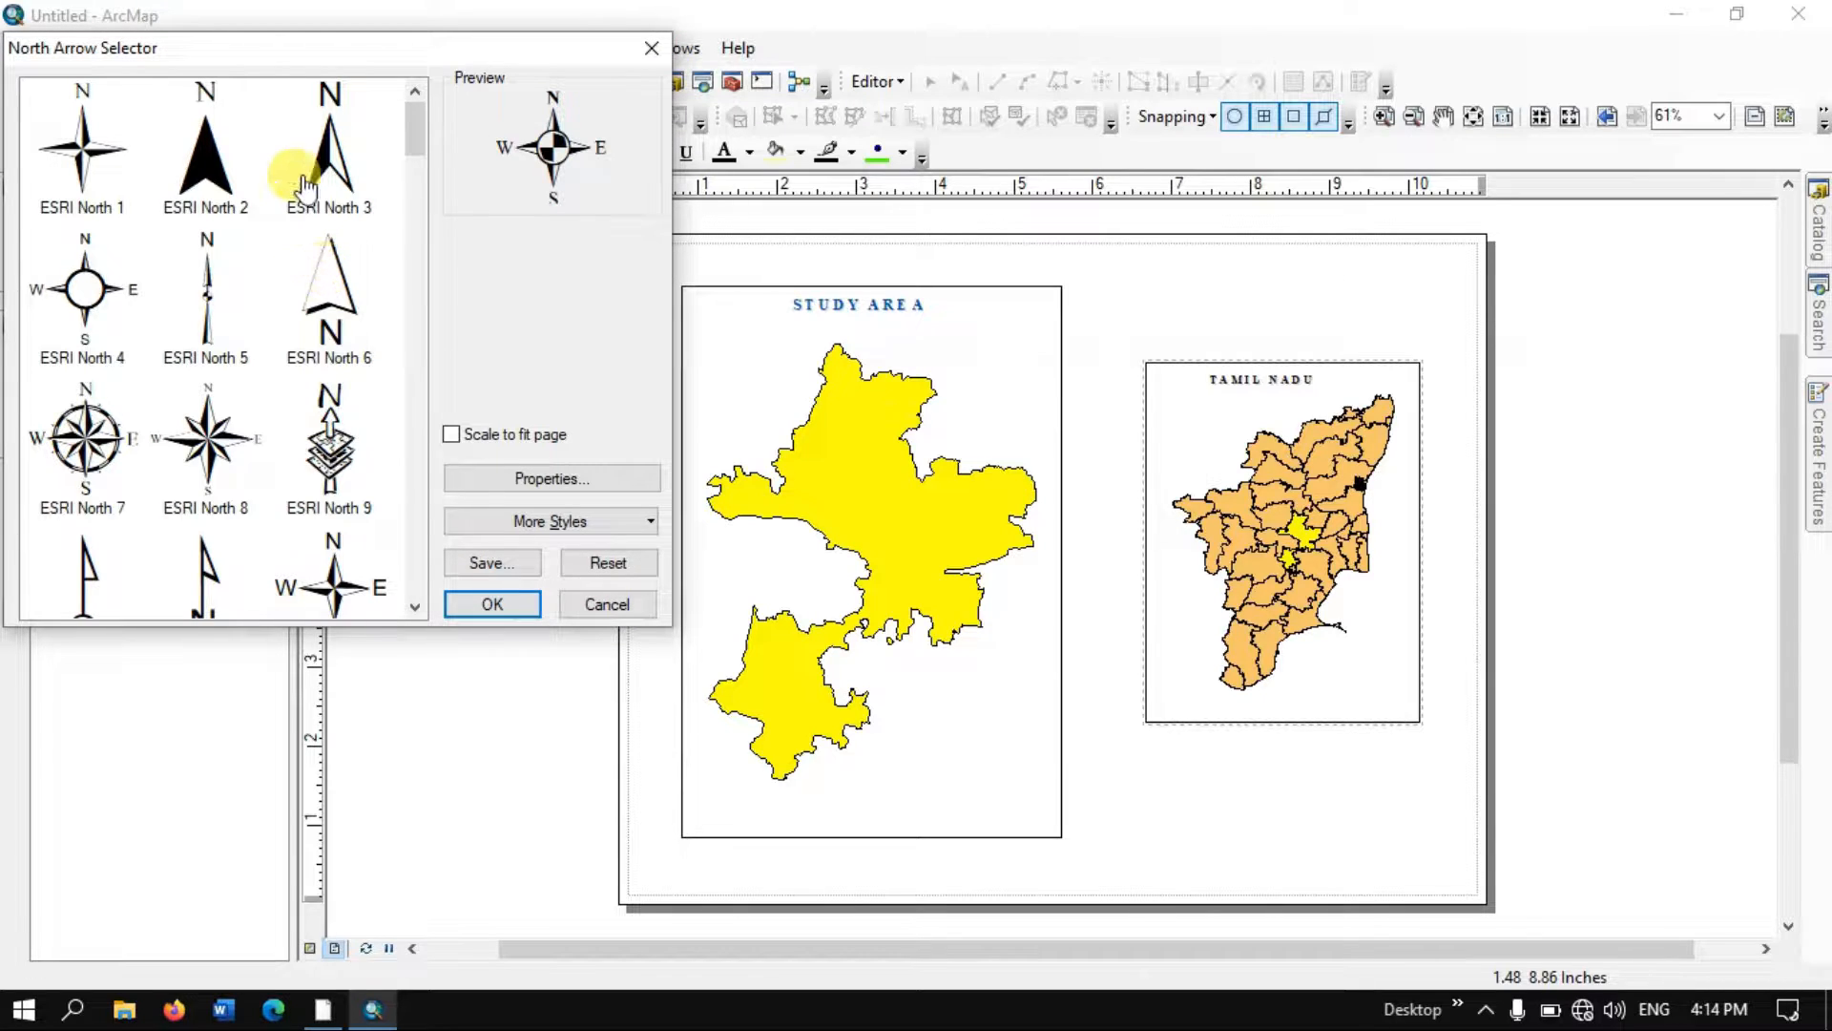
scroll(307, 201, "down", 7)
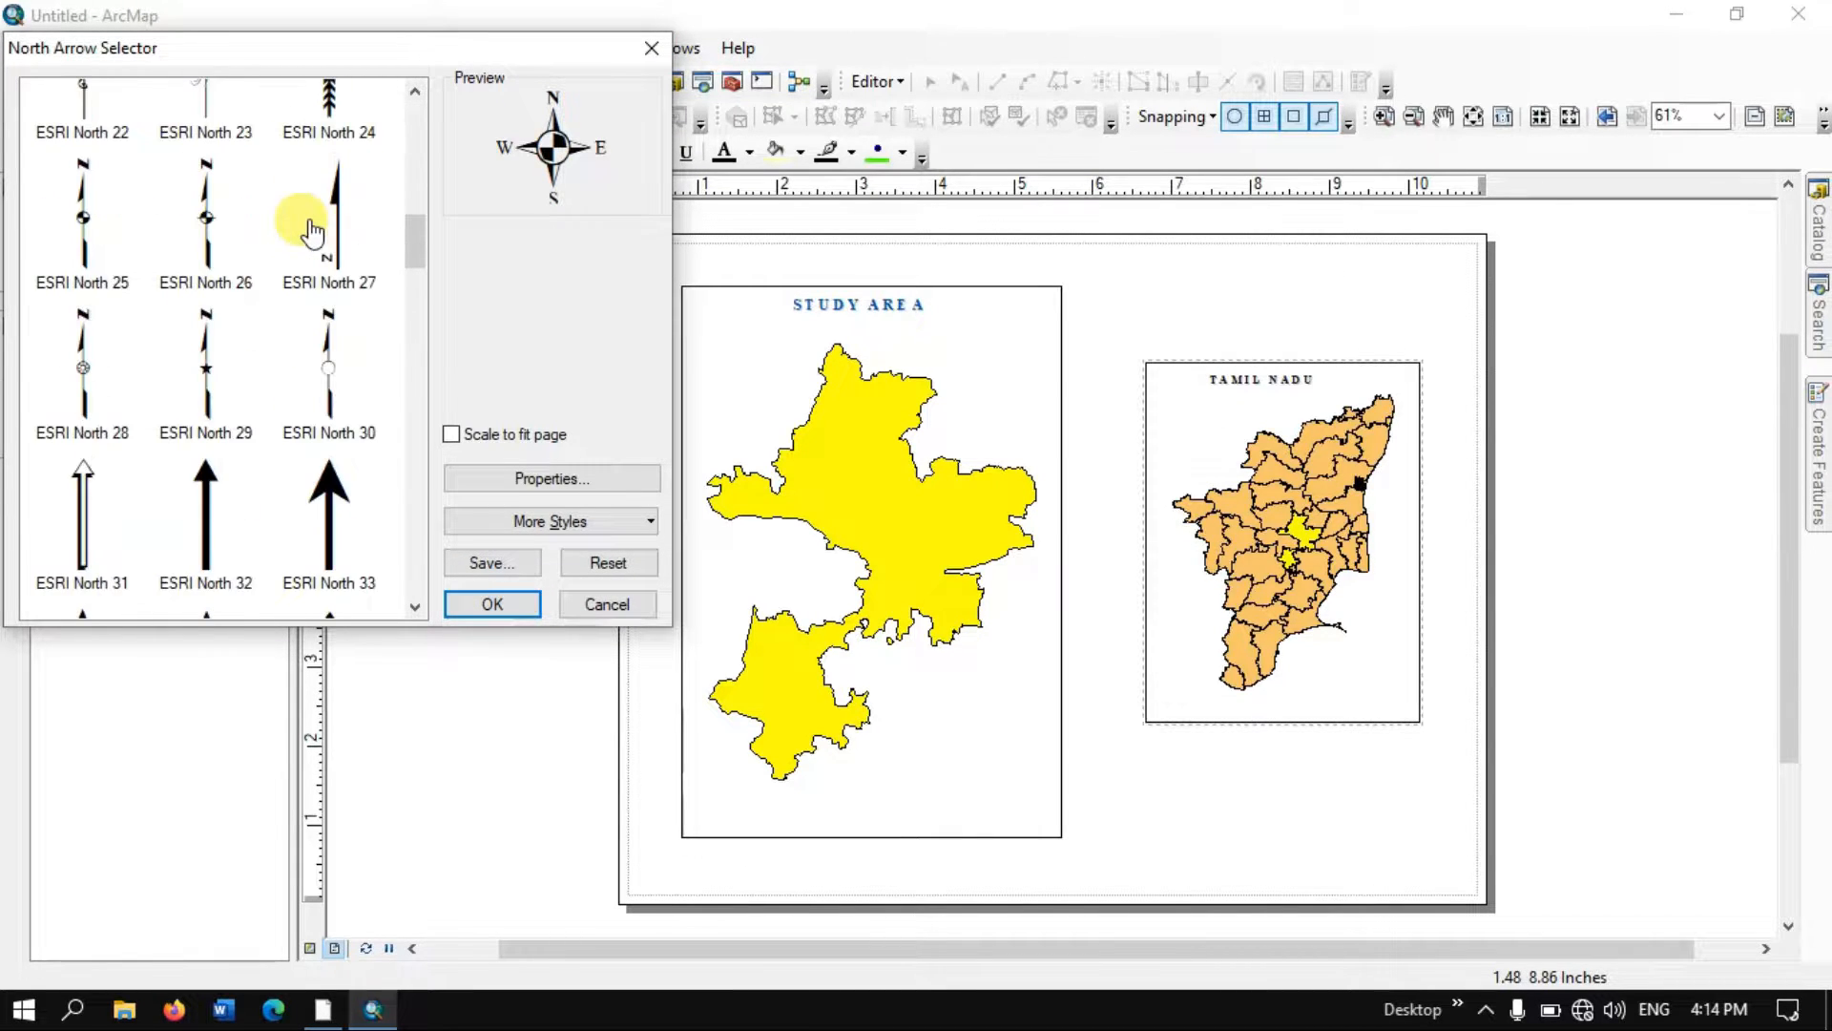
scroll(313, 229, "down", 9)
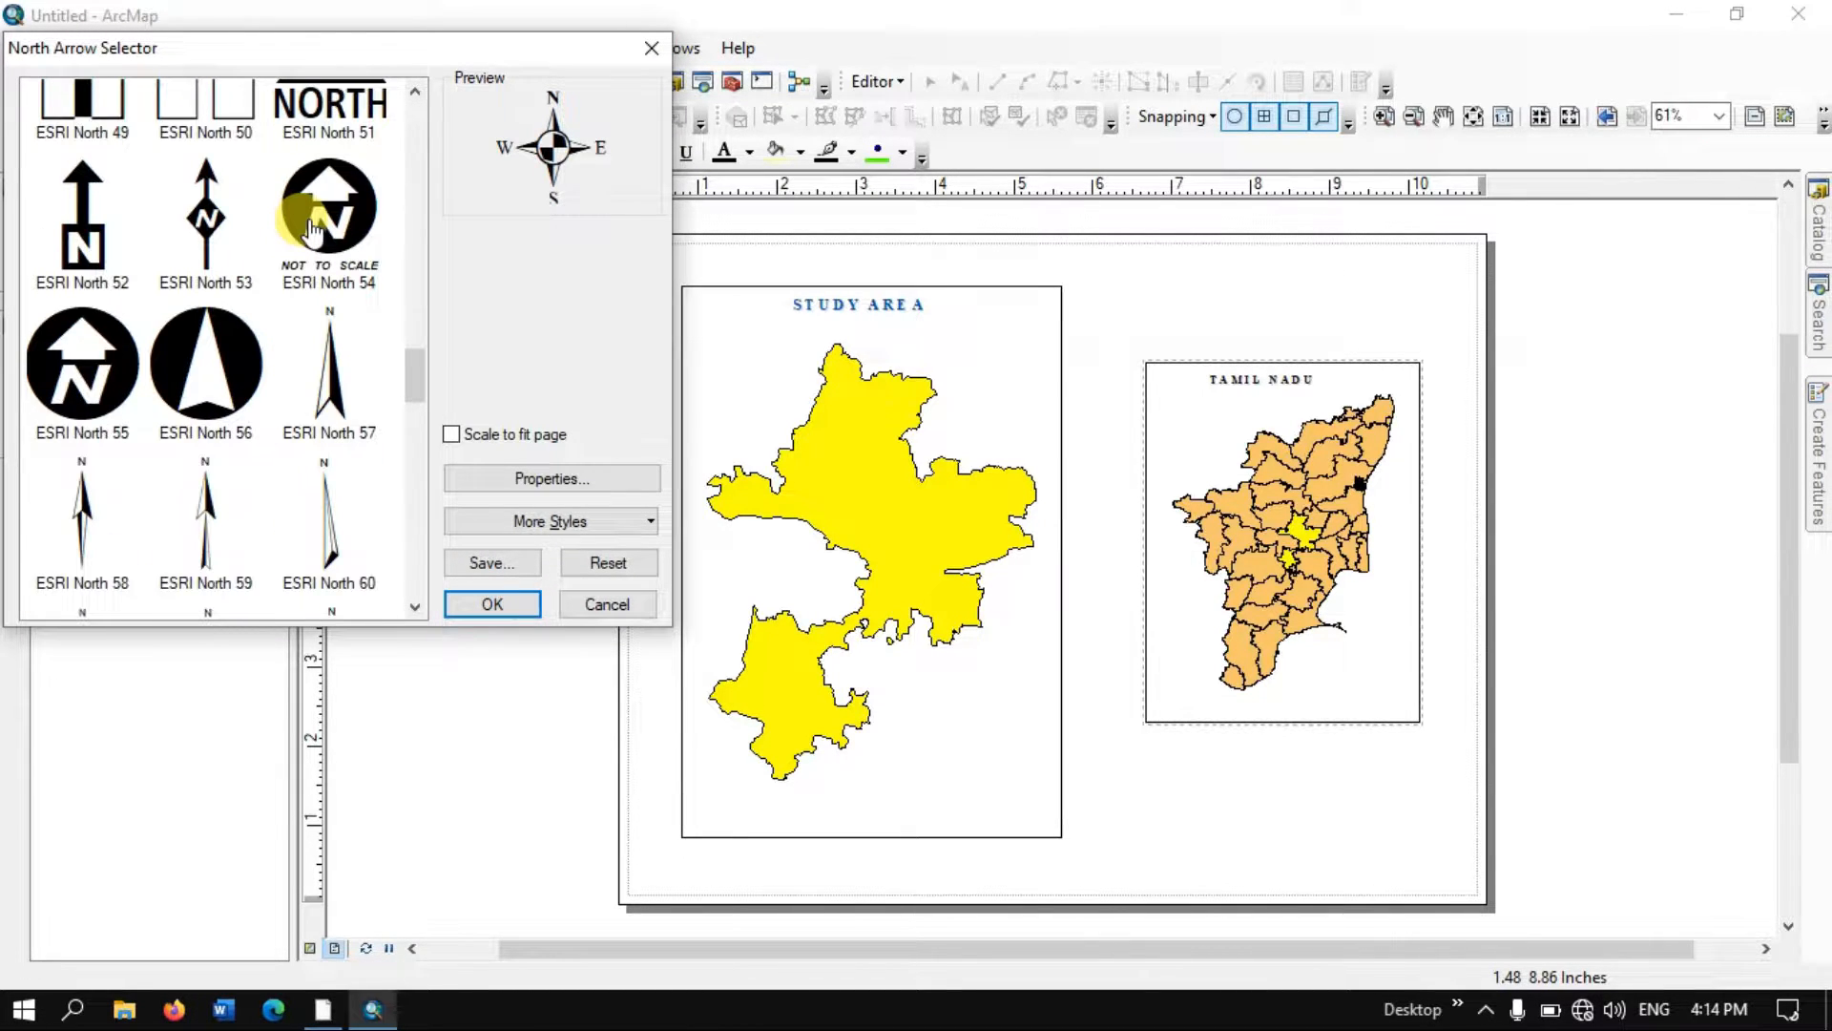
scroll(315, 238, "down", 6)
scroll(320, 248, "up", 19)
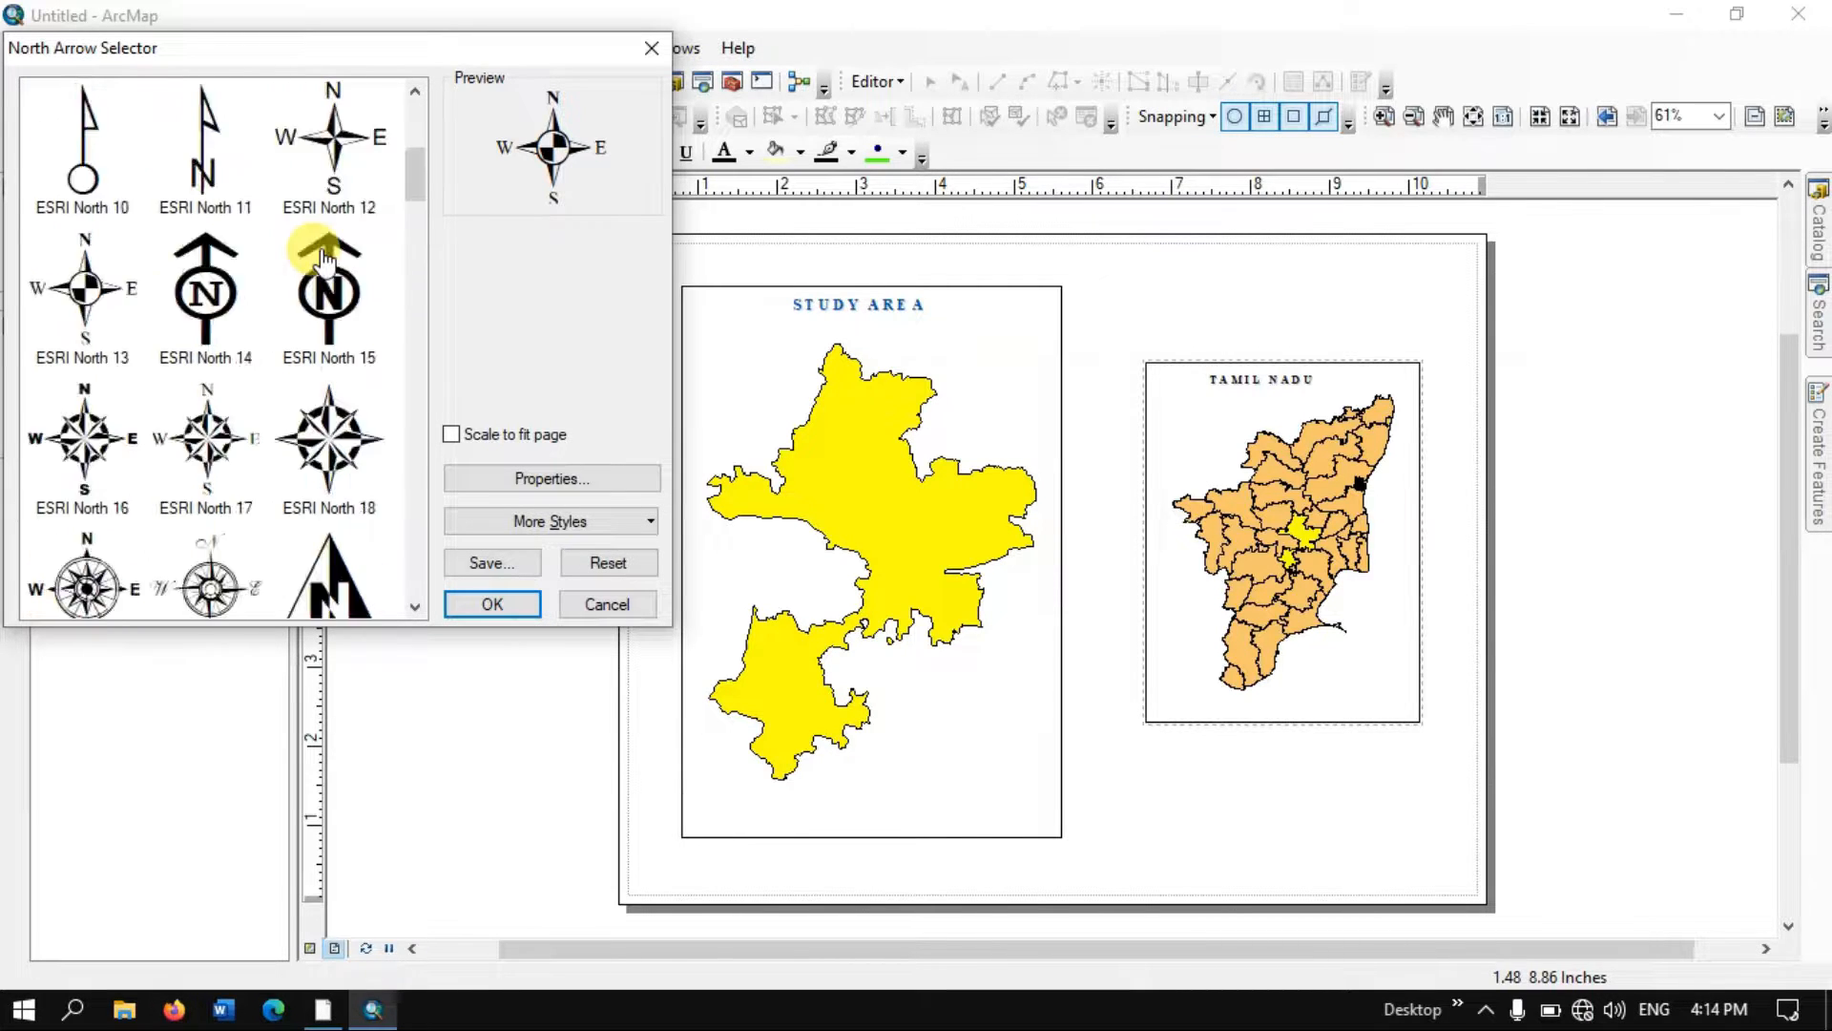
scroll(324, 260, "up", 3)
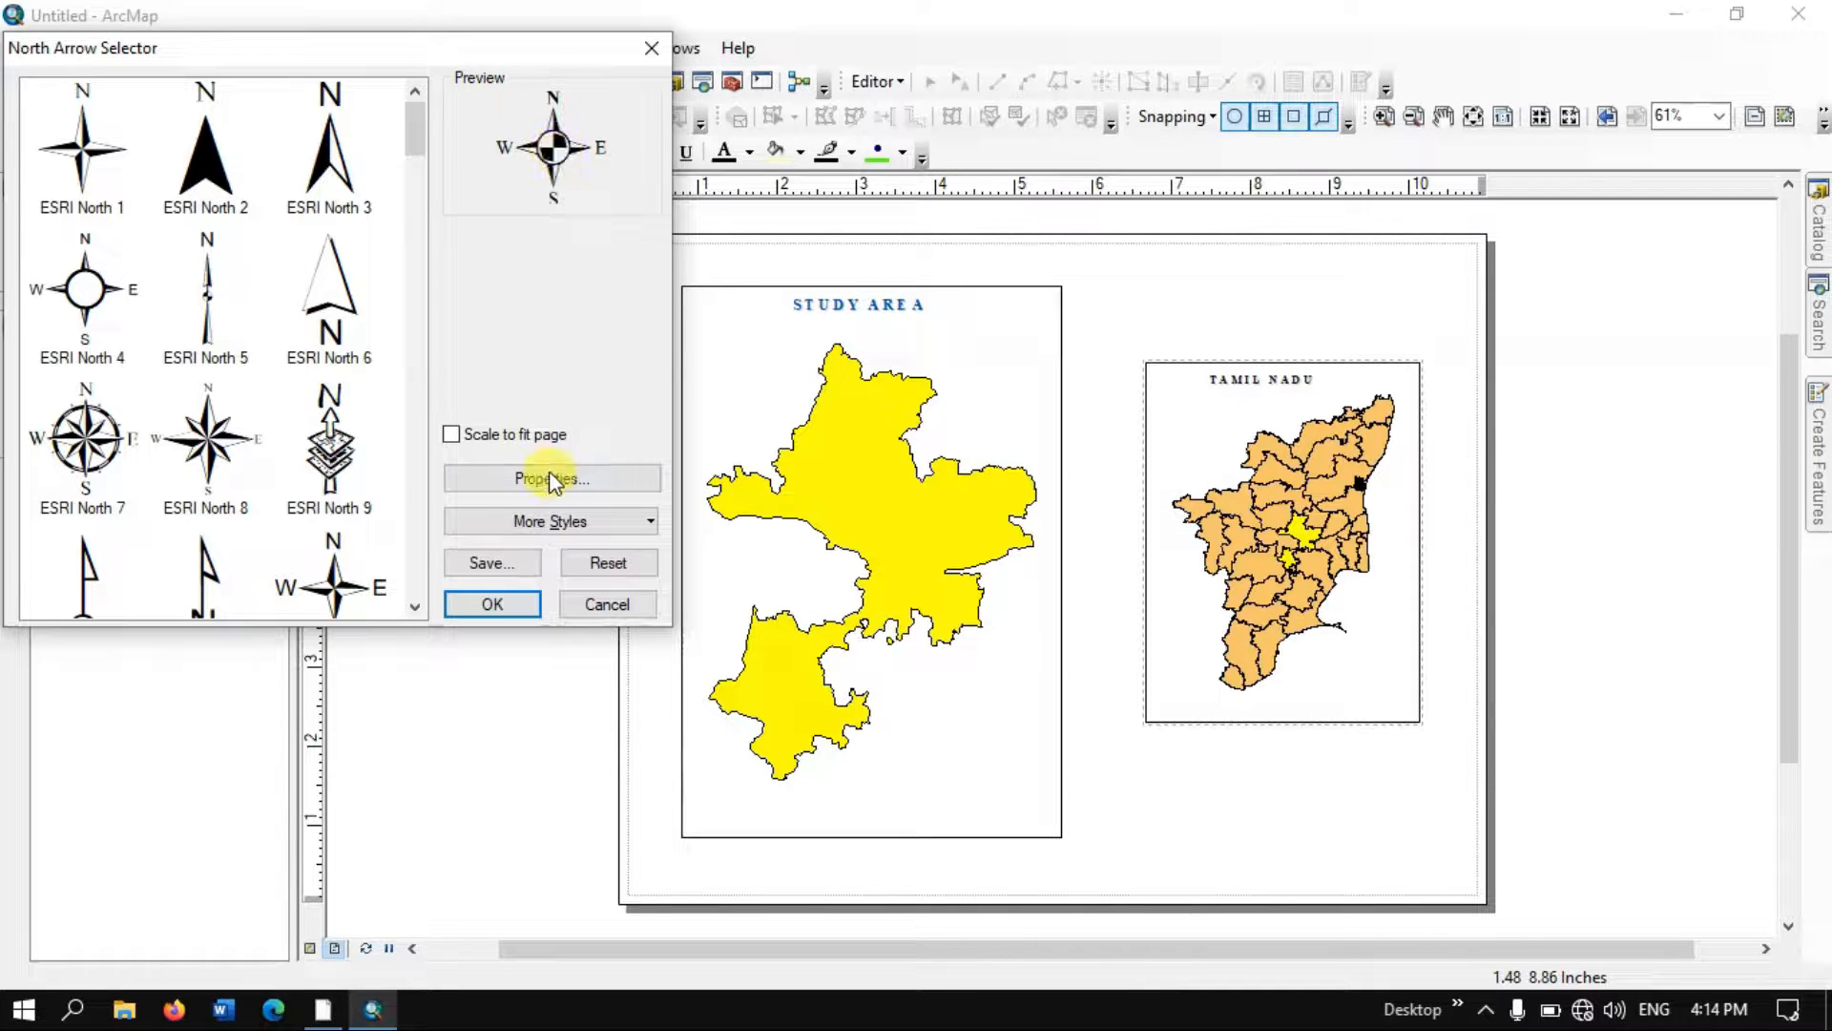
left_click(502, 601)
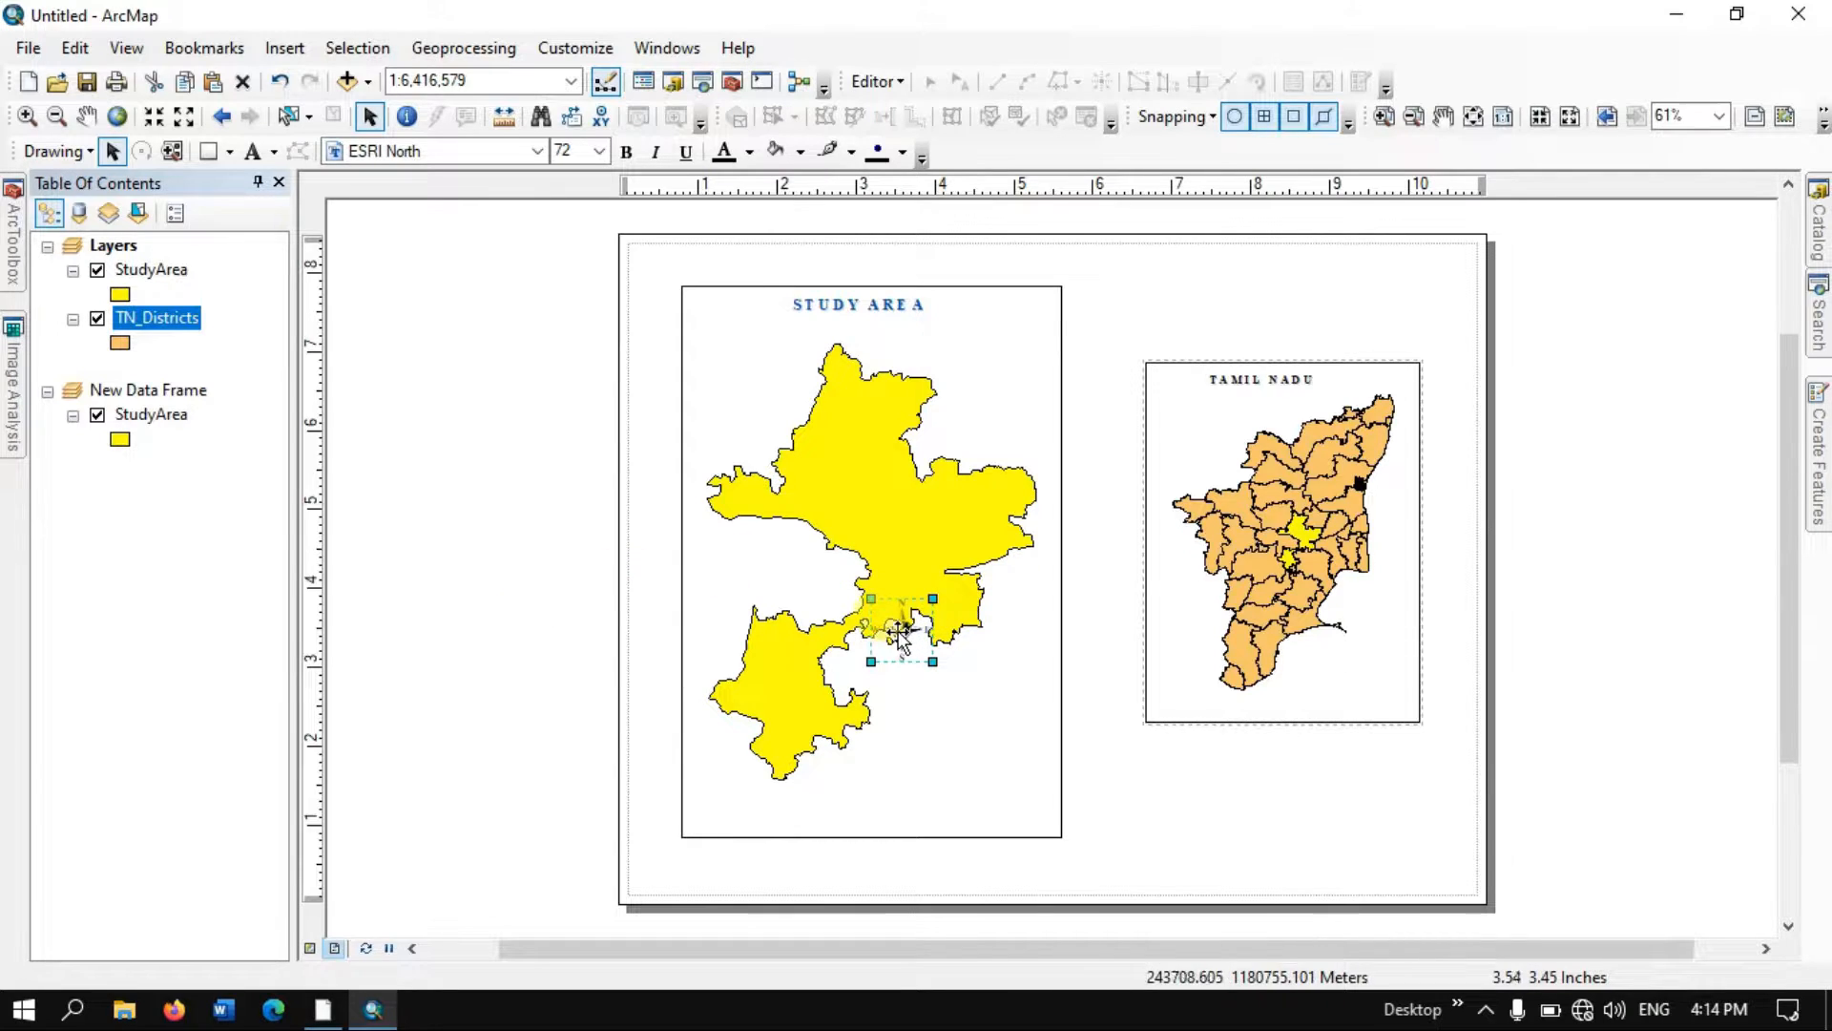
left_click_drag(899, 634, 939, 501)
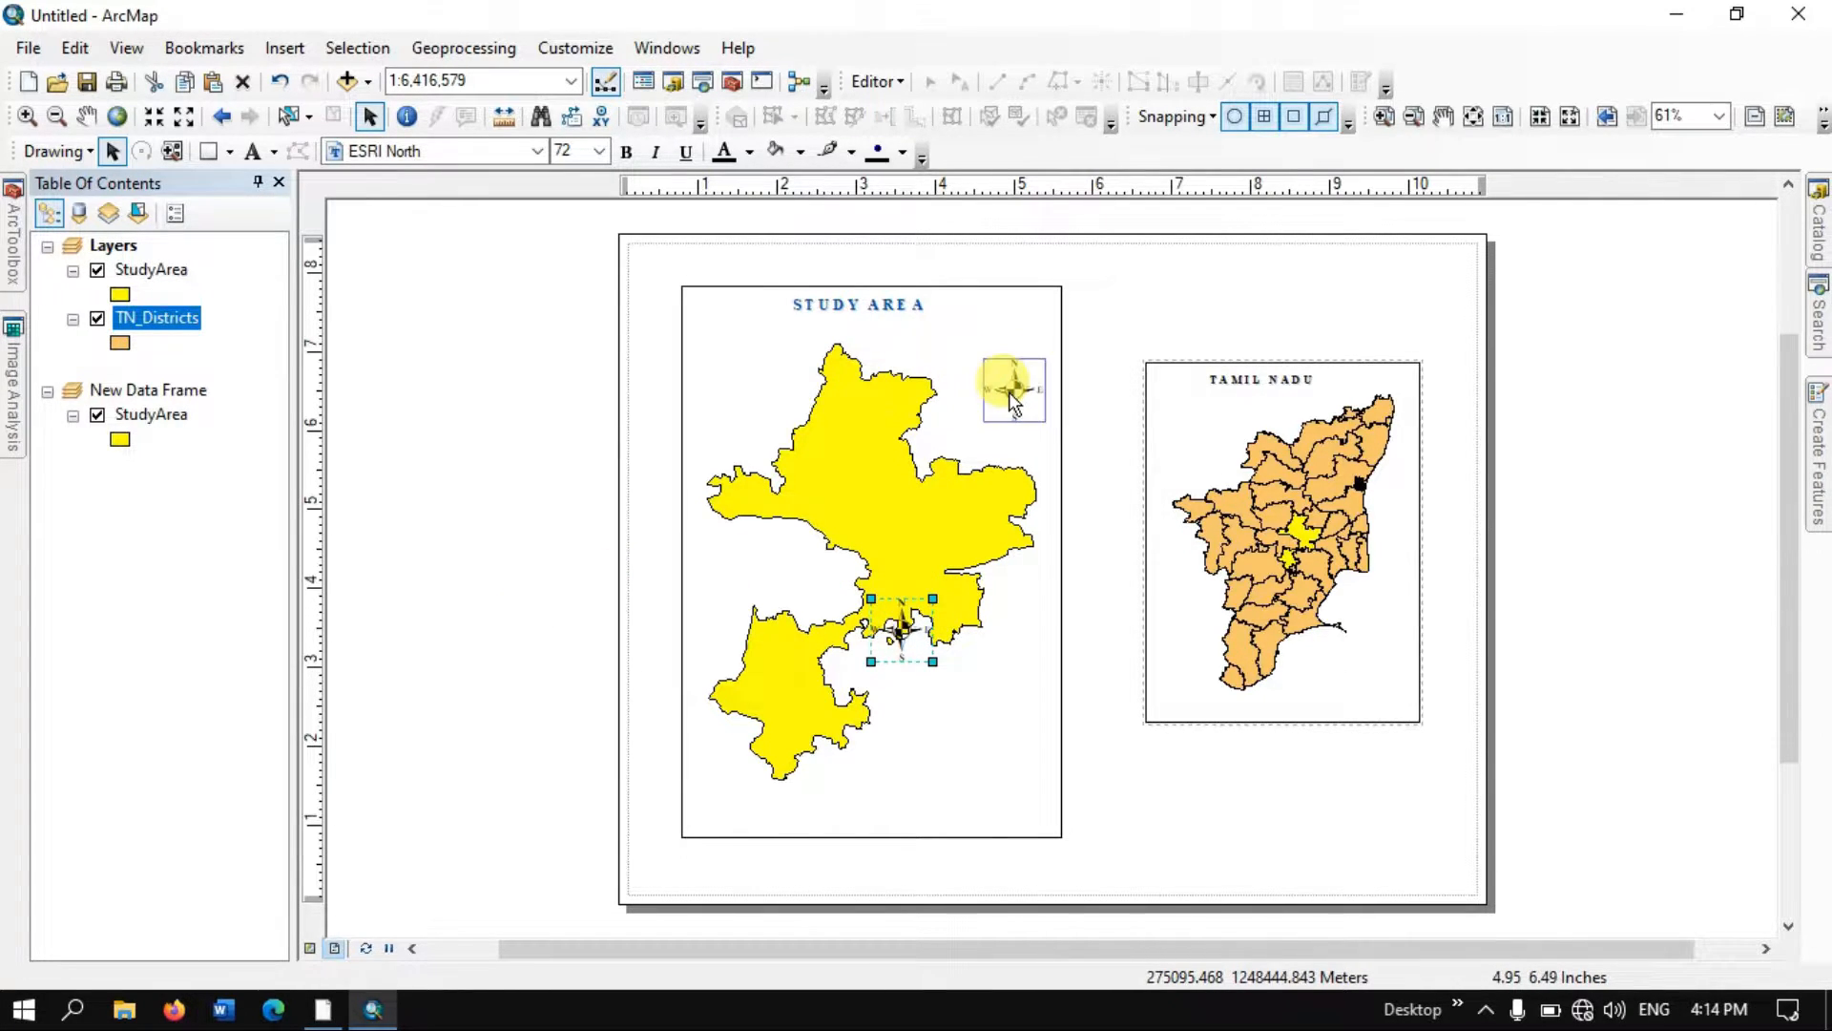
left_click_drag(1016, 401, 1016, 399)
left_click(540, 368)
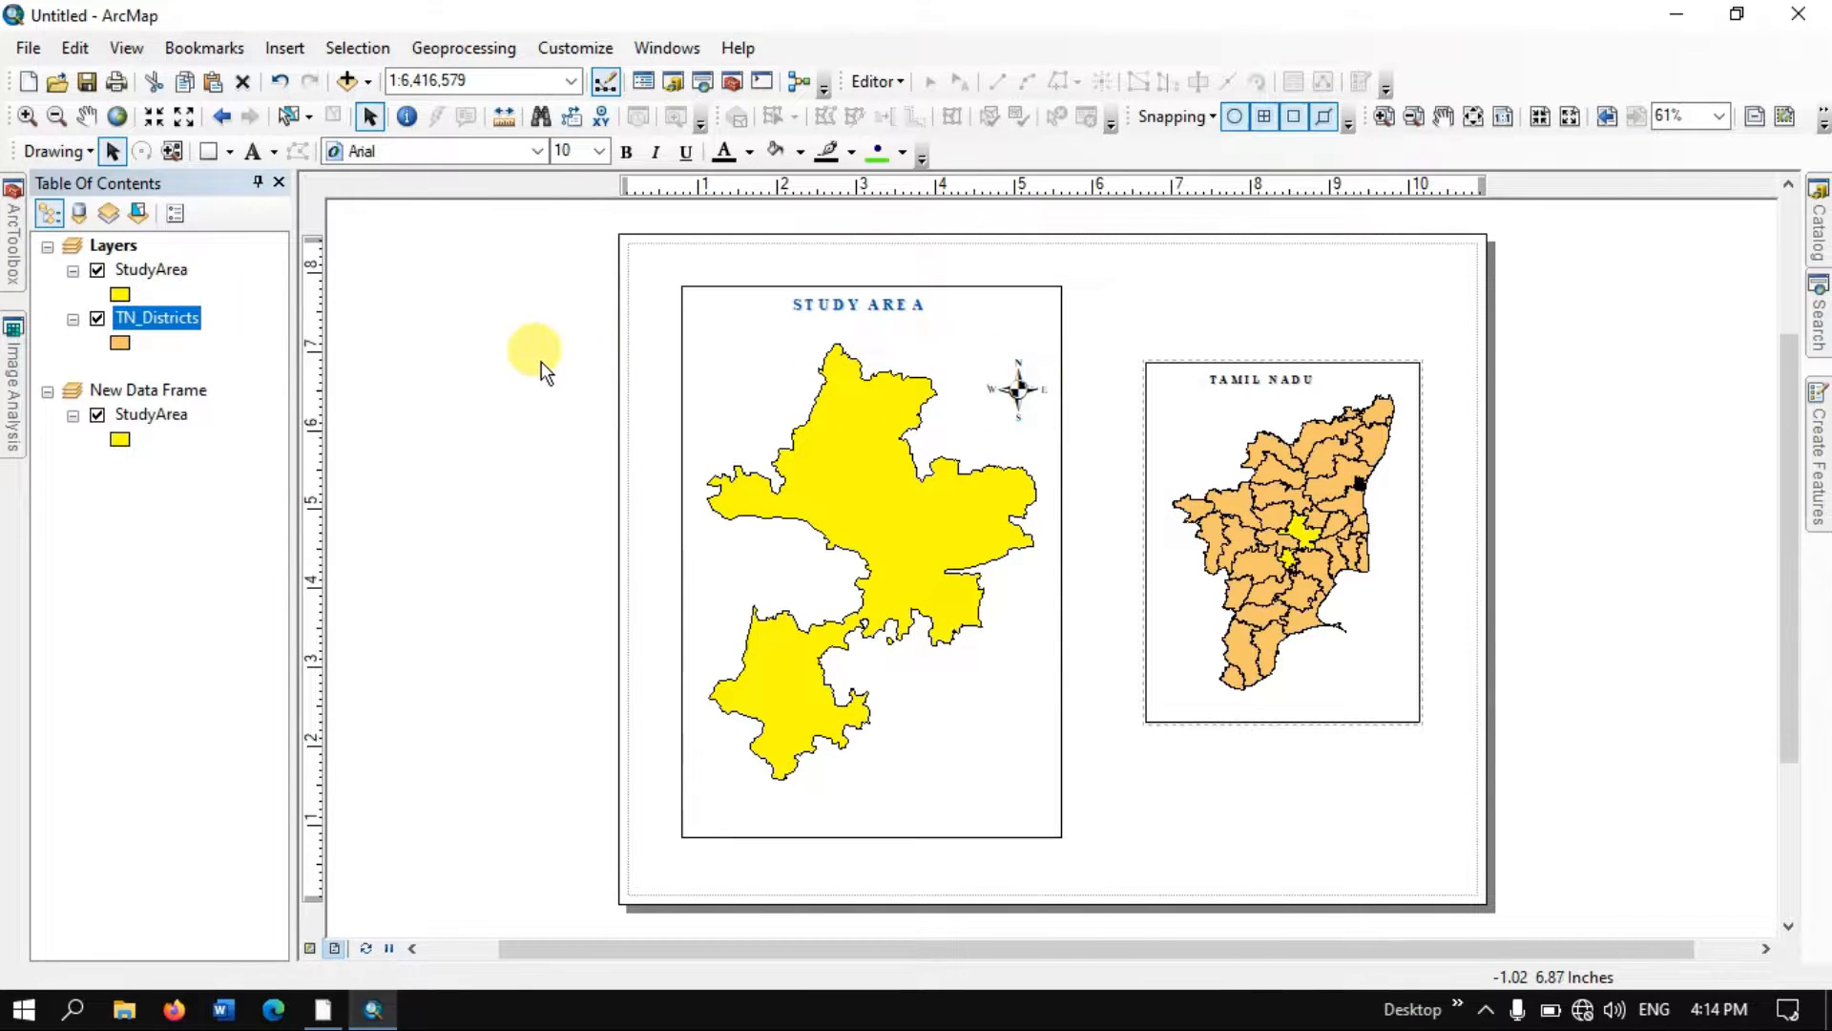
- Shrink the study area's north arrow slightly and adjust its position within the data frame
left_click(1010, 394)
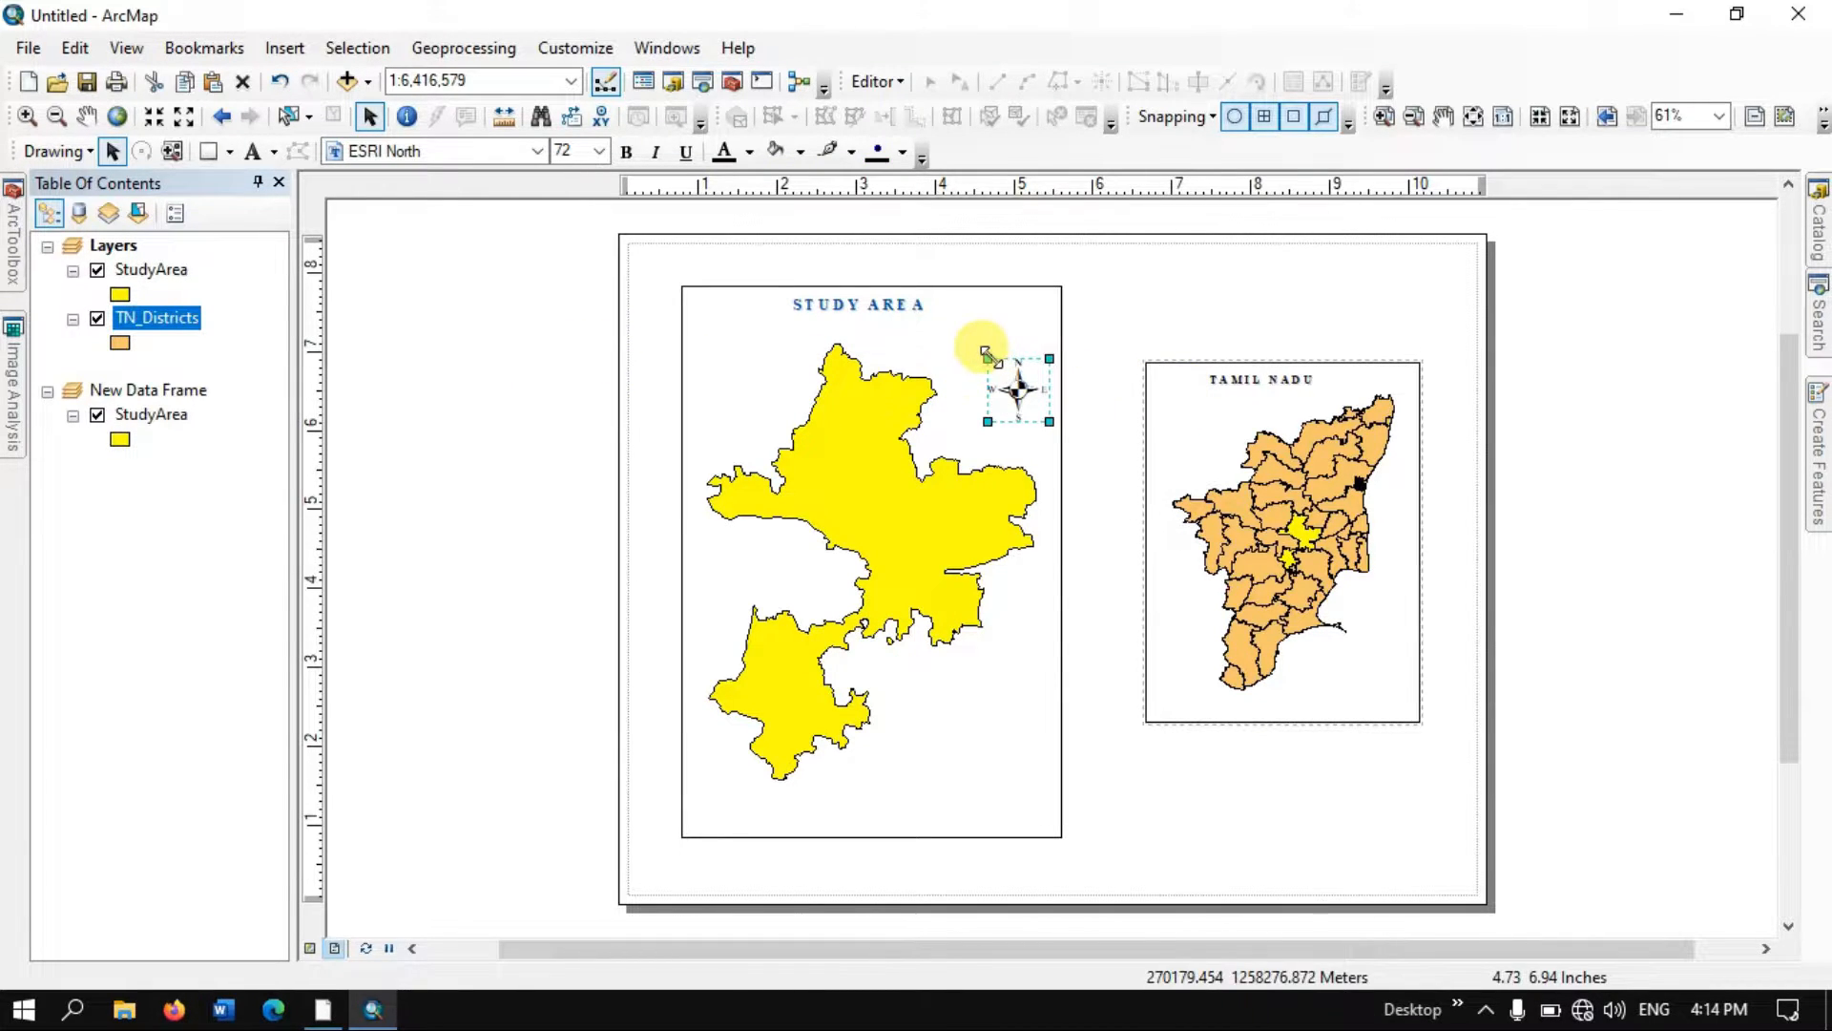
left_click_drag(988, 358, 995, 364)
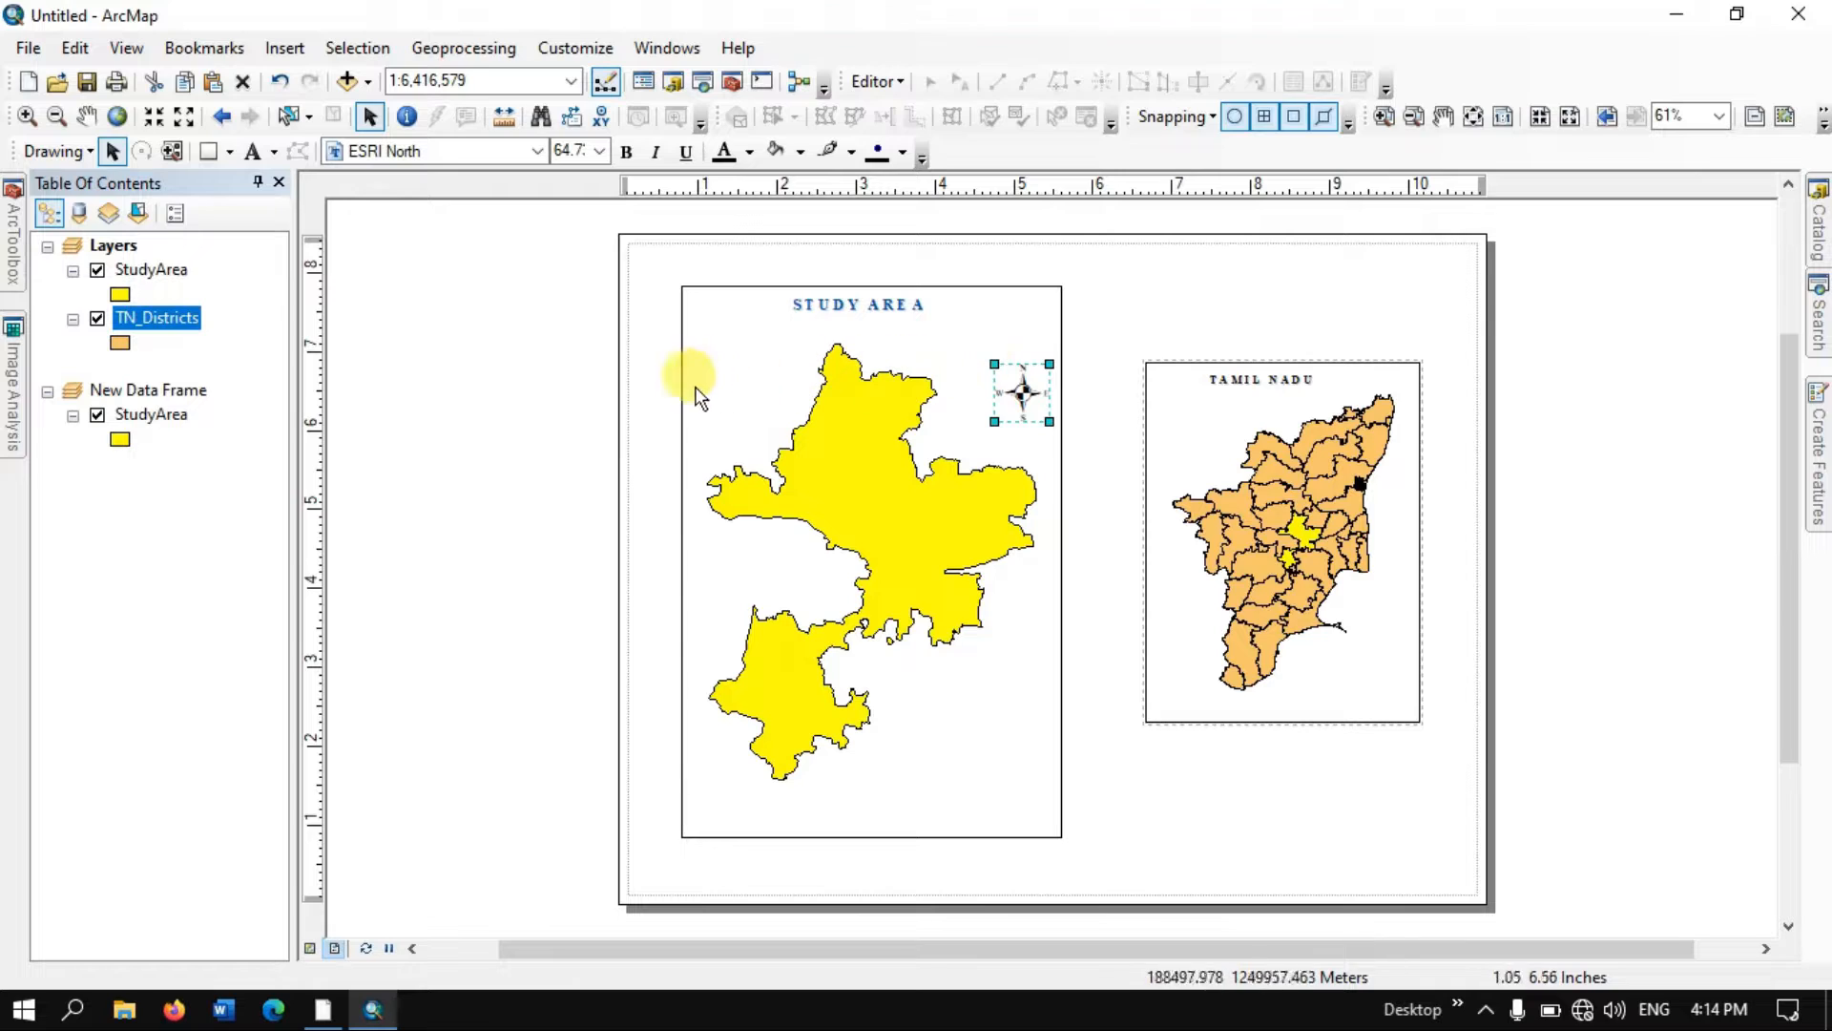
left_click(508, 401)
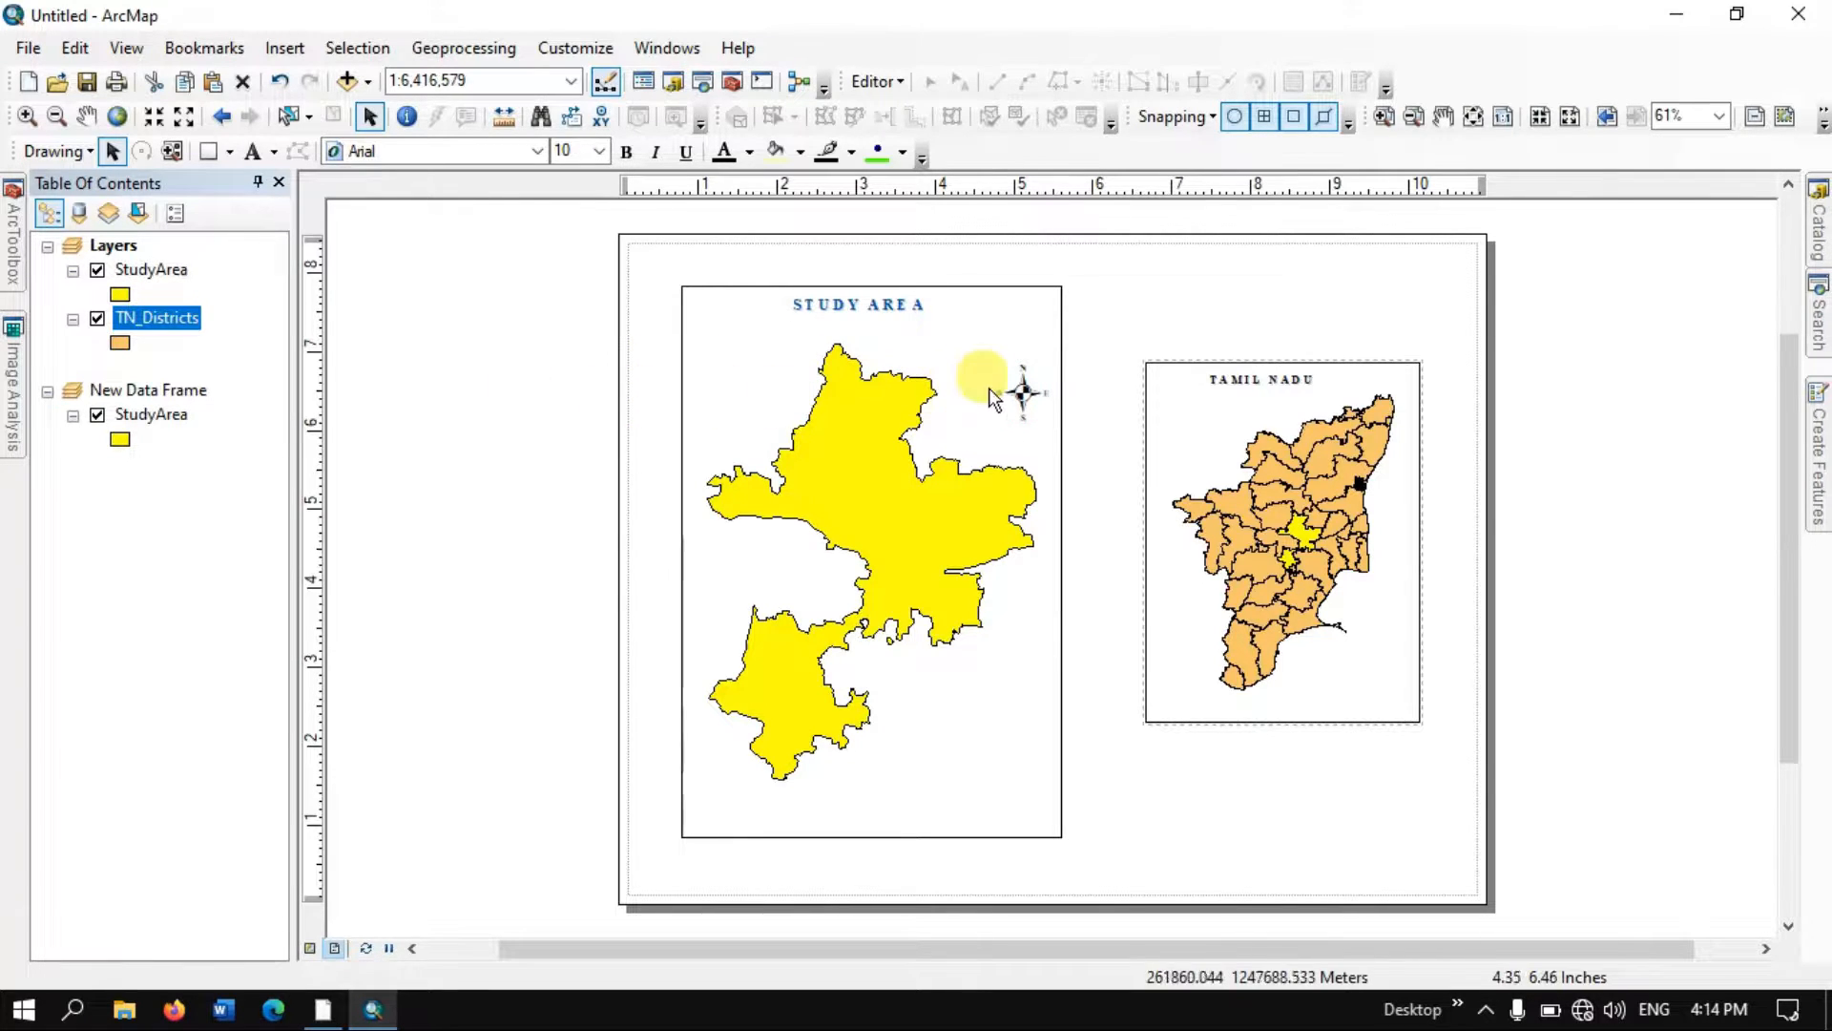
left_click(1017, 394)
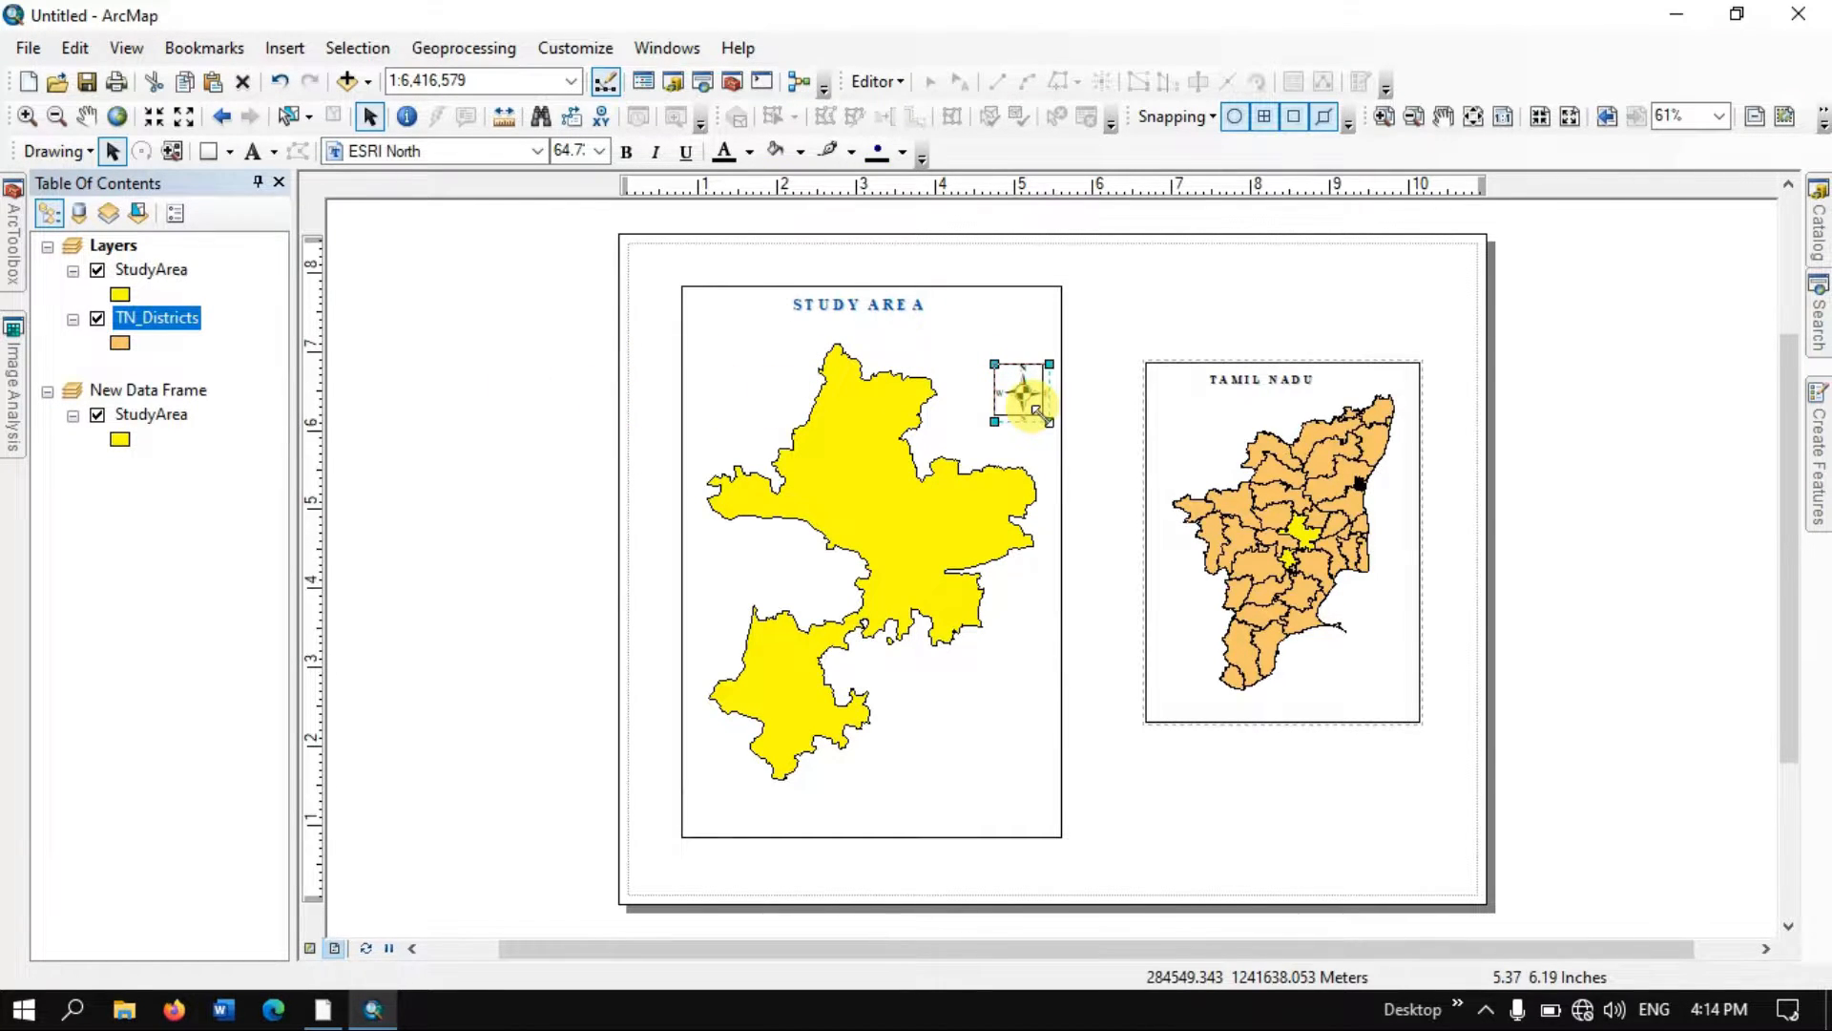
left_click(439, 355)
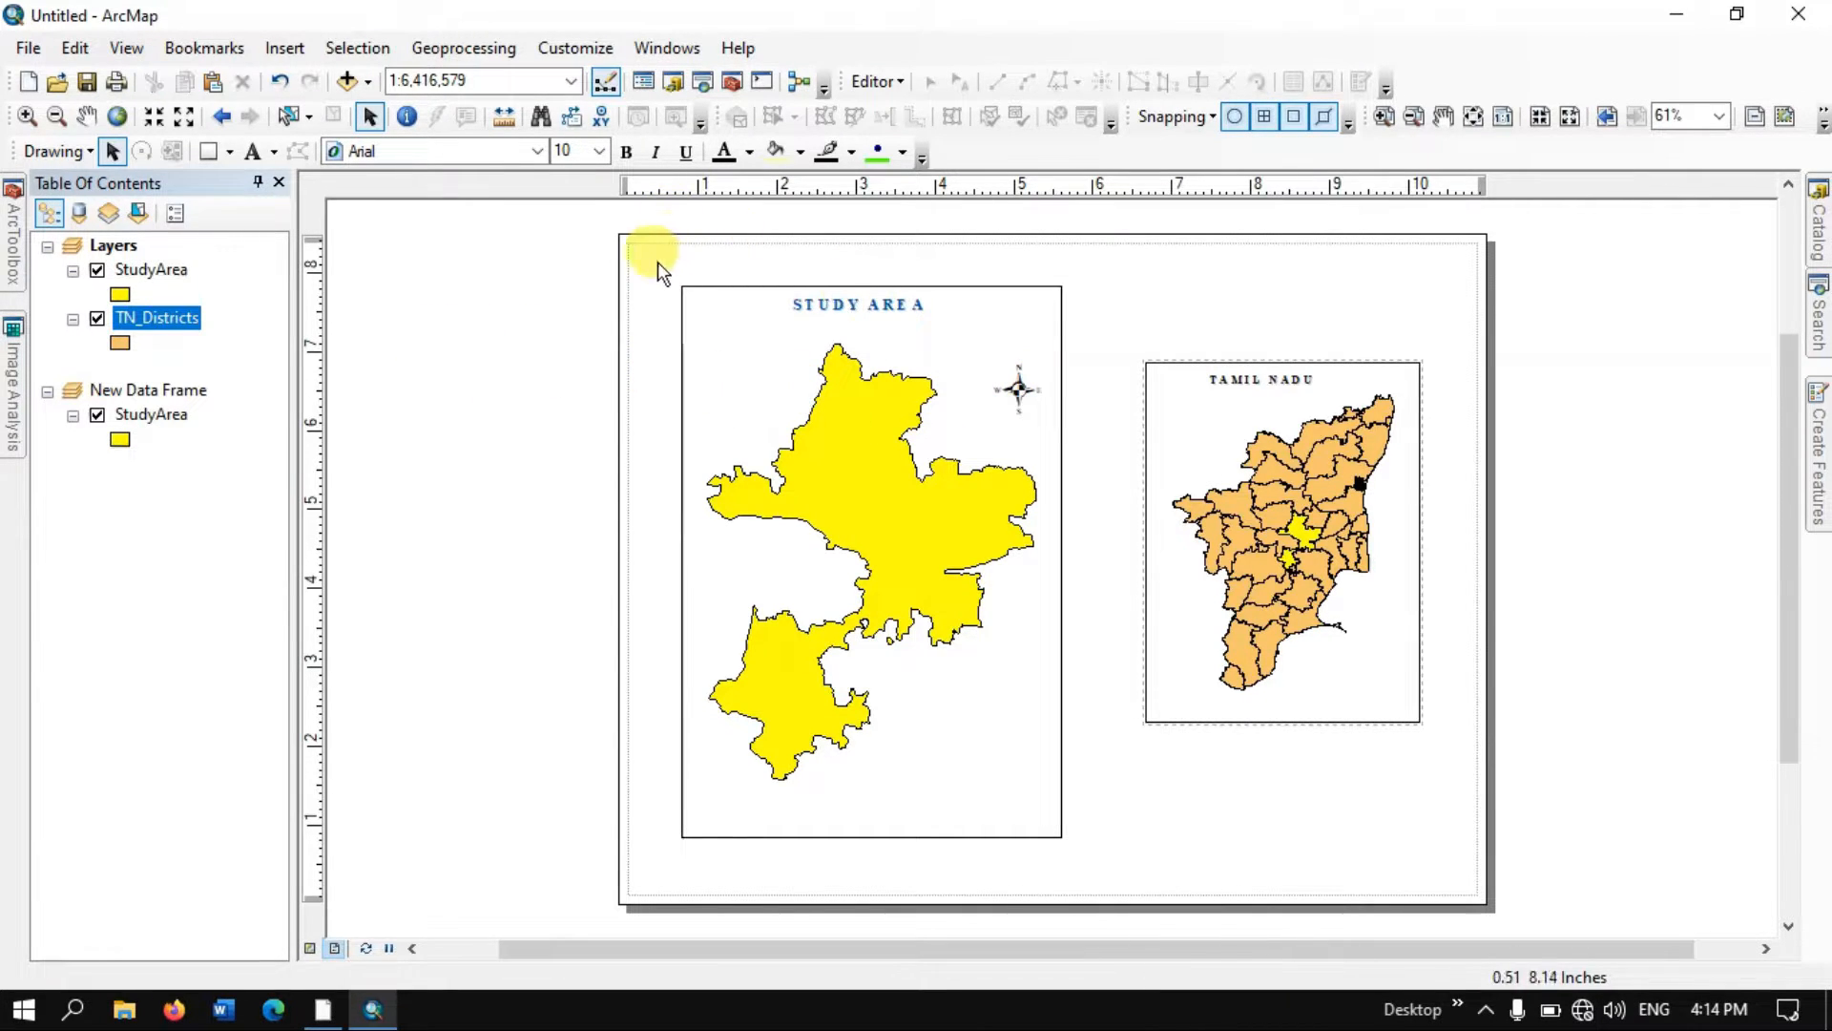
- Insert the ESRI North 2 north arrow and place it beside the northeast coast in the TAMIL NADU data frame
left_click(286, 48)
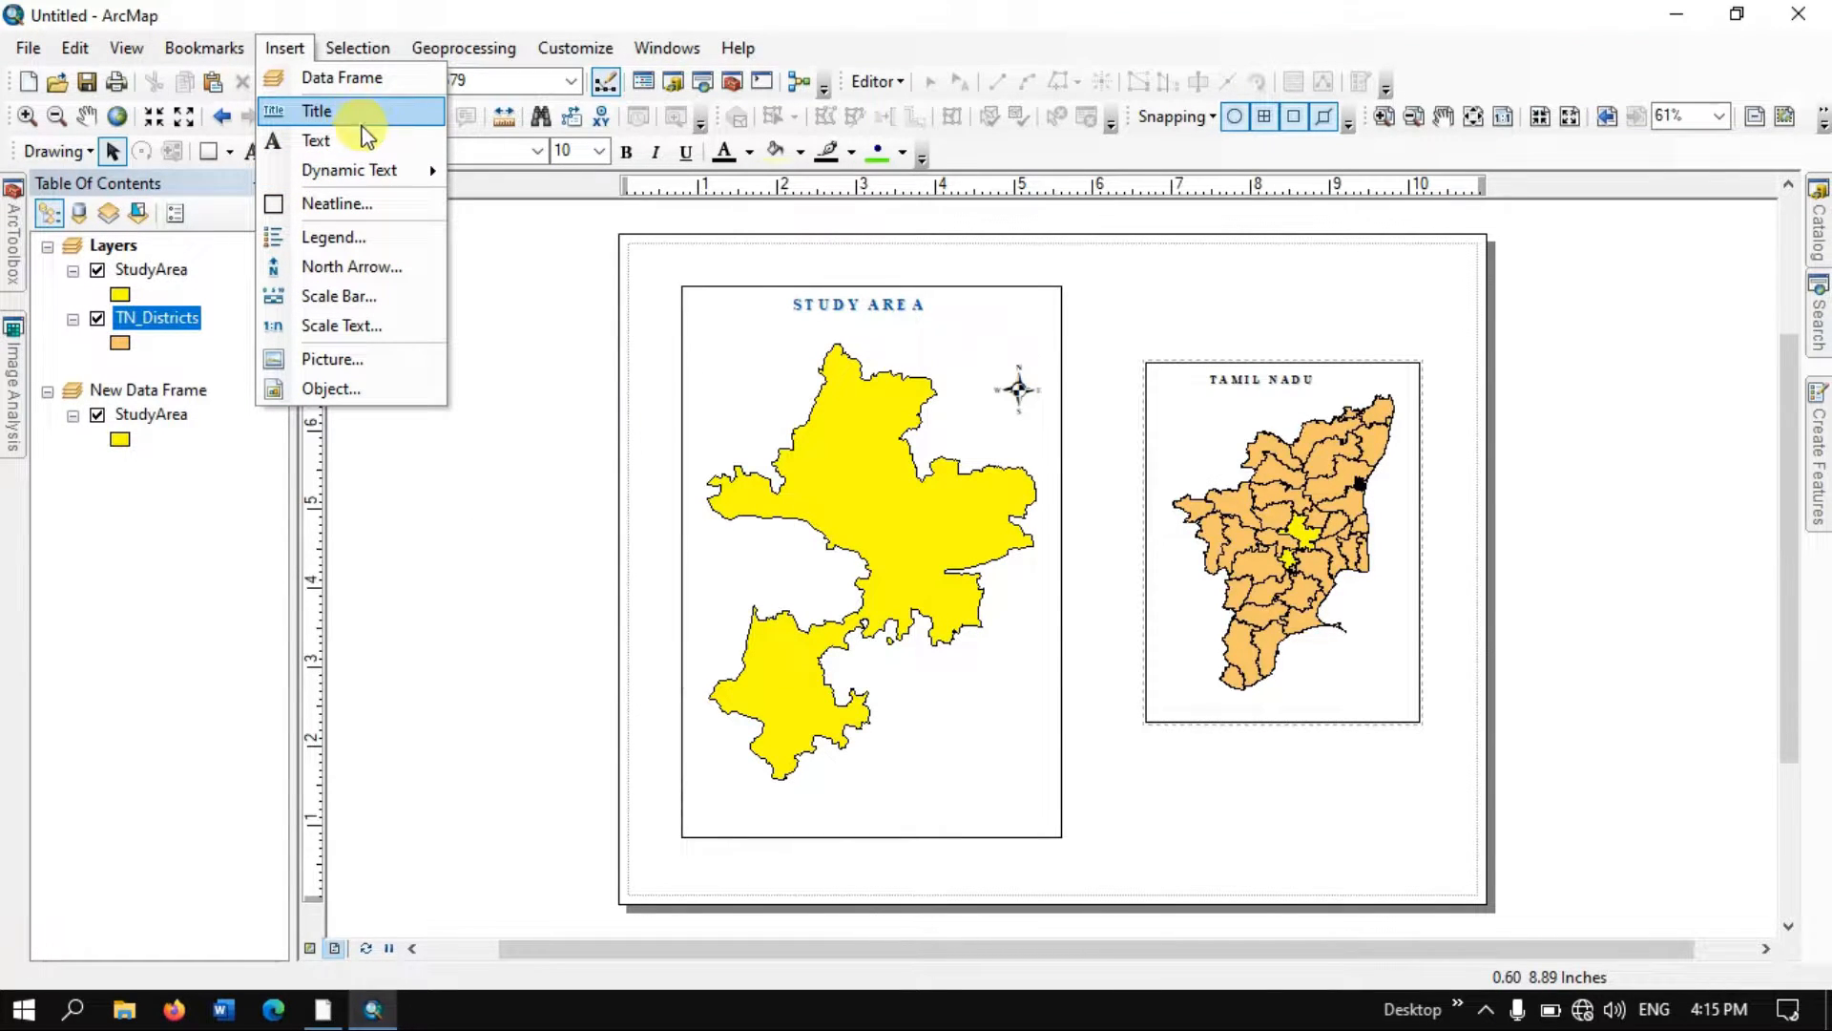
left_click(363, 263)
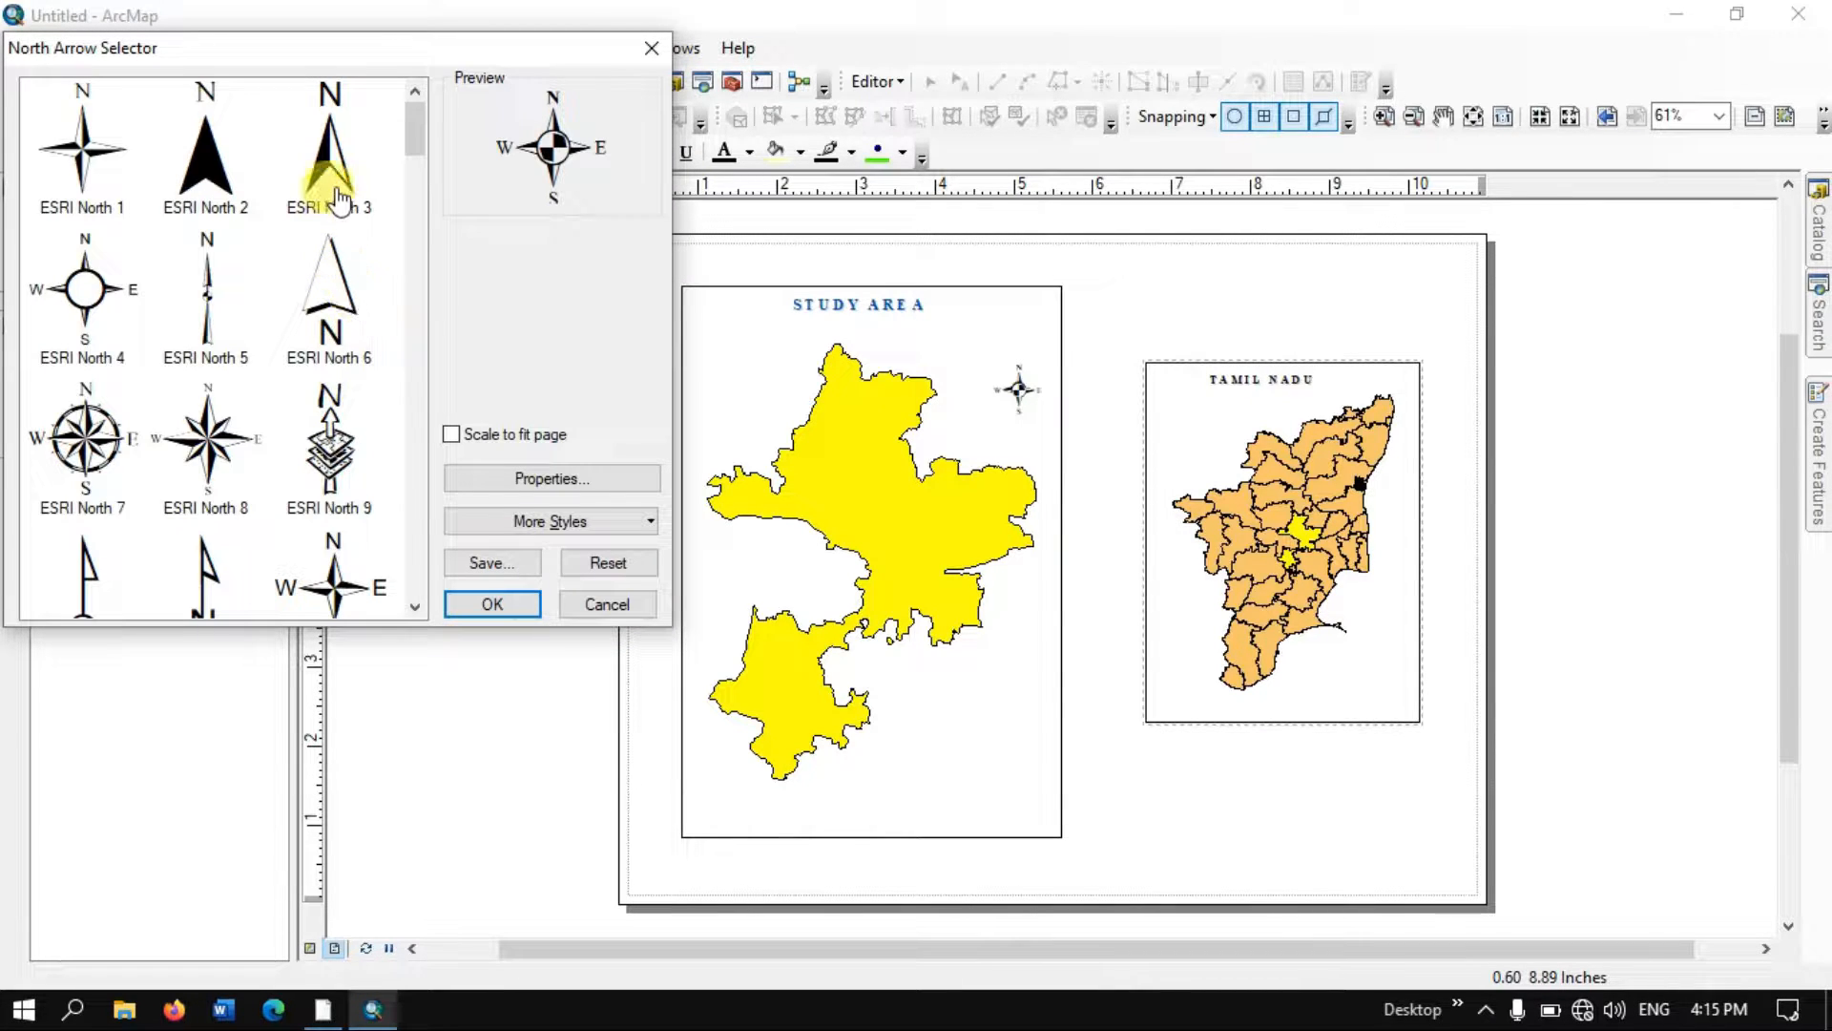
left_click(338, 196)
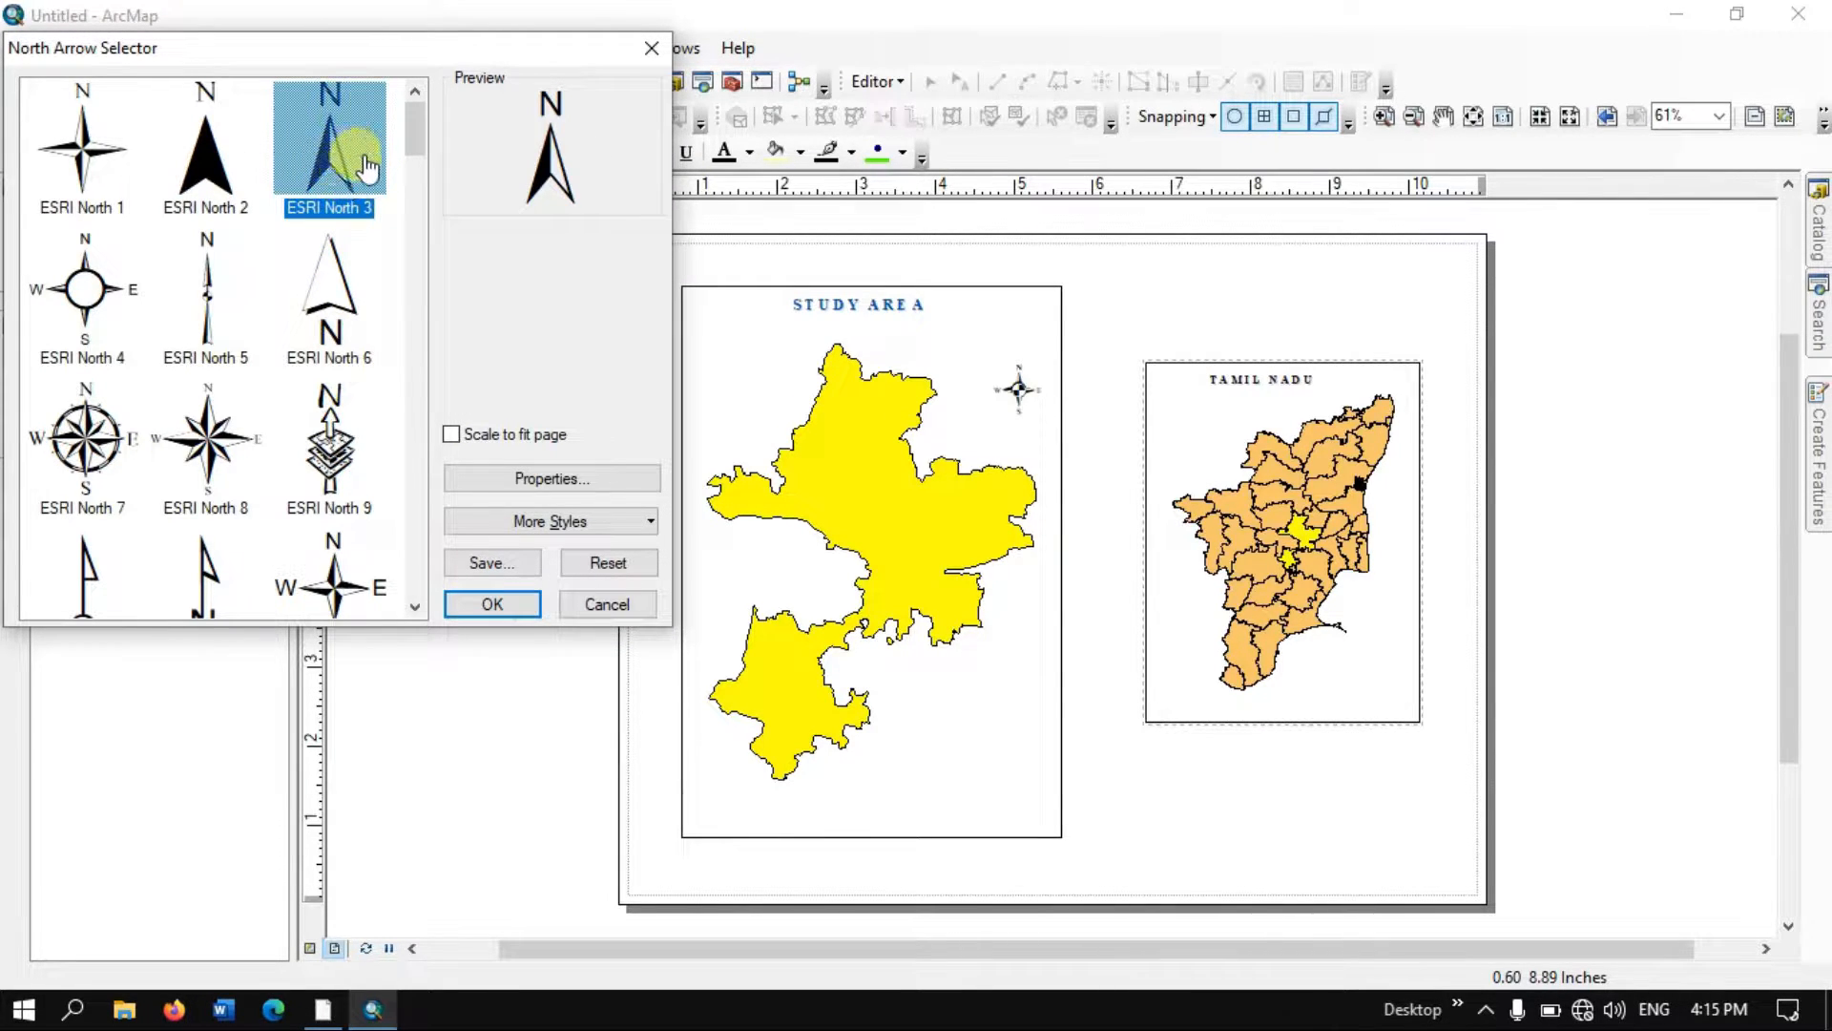
left_click(494, 616)
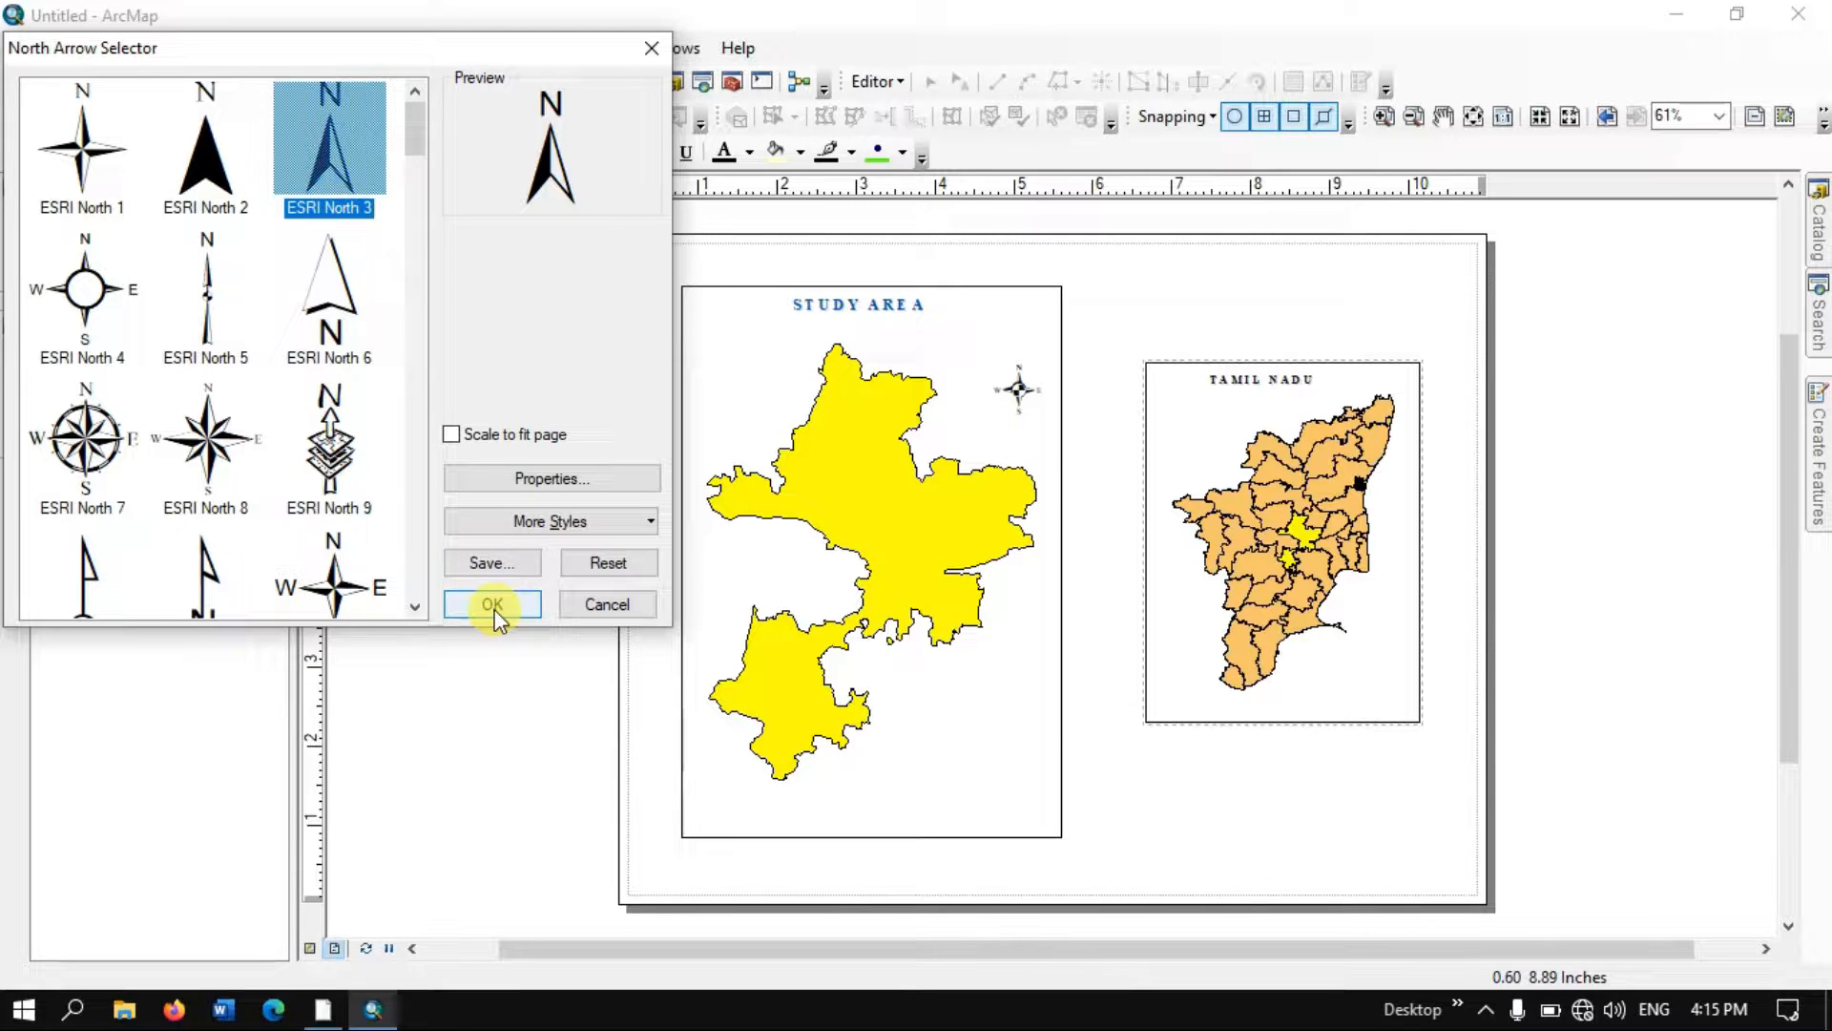
left_click(215, 177)
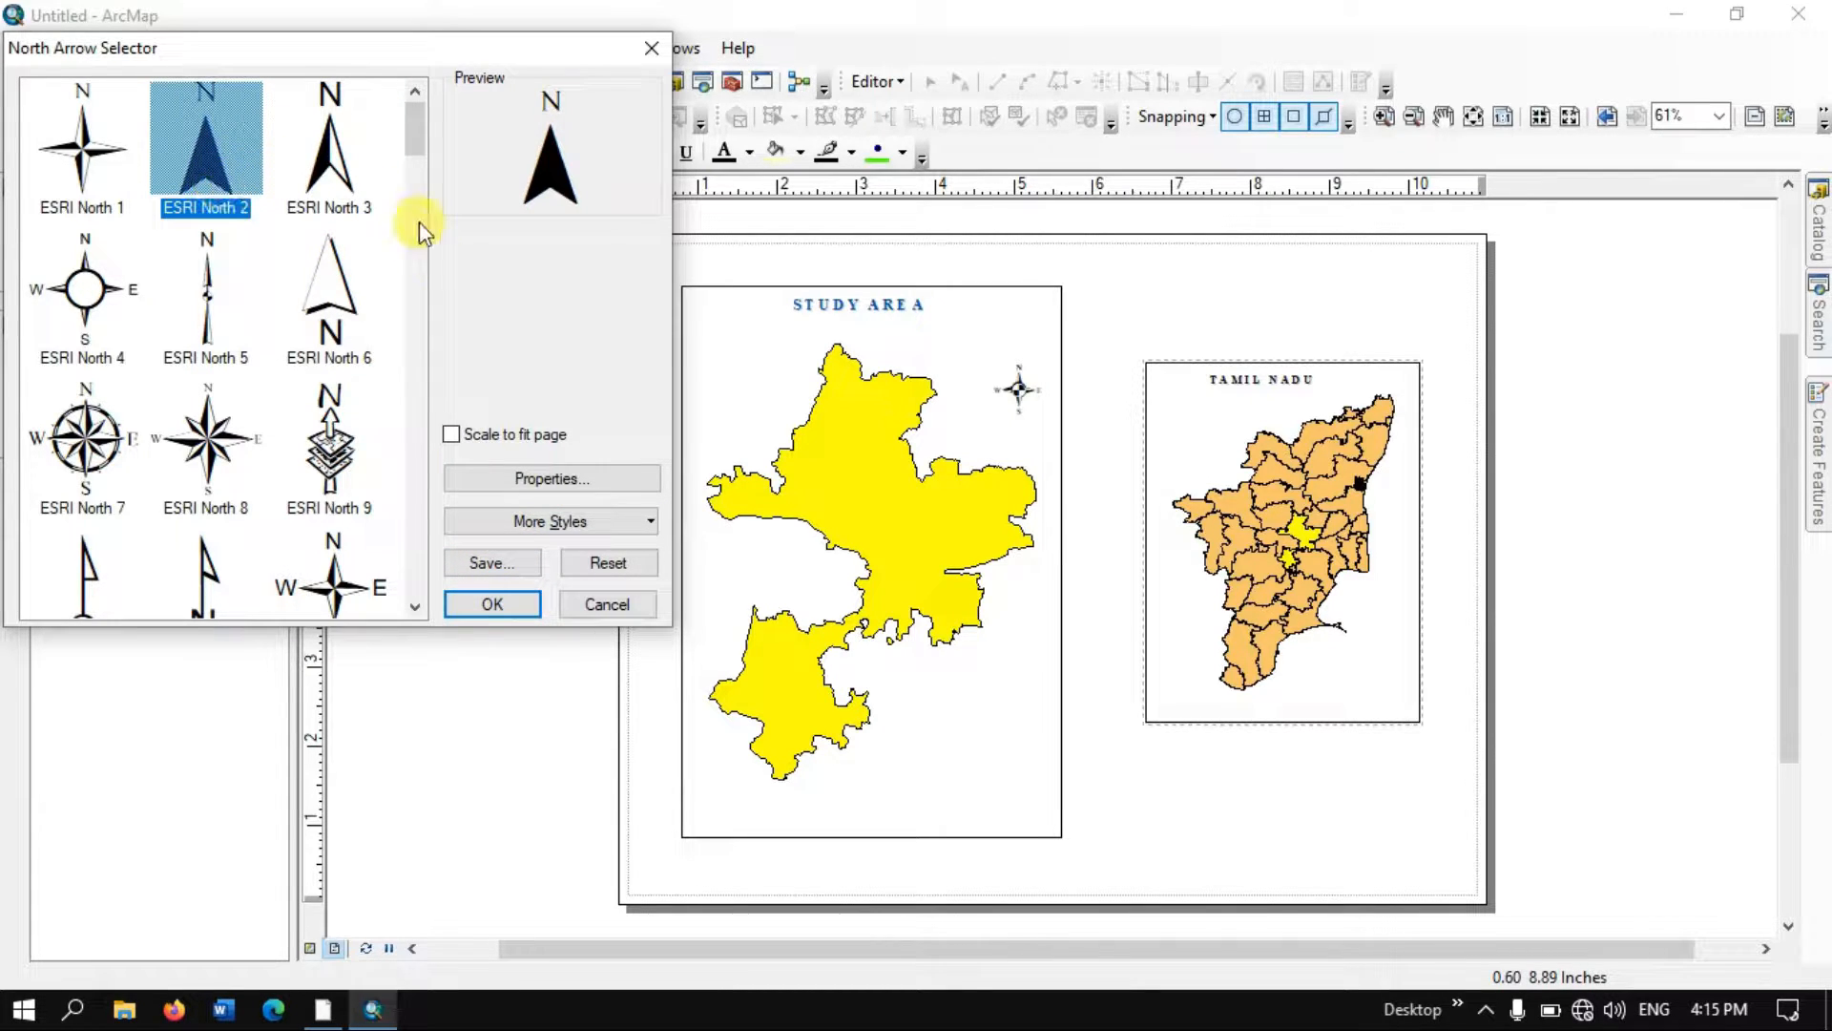
left_click(516, 603)
left_click_drag(883, 626, 887, 641)
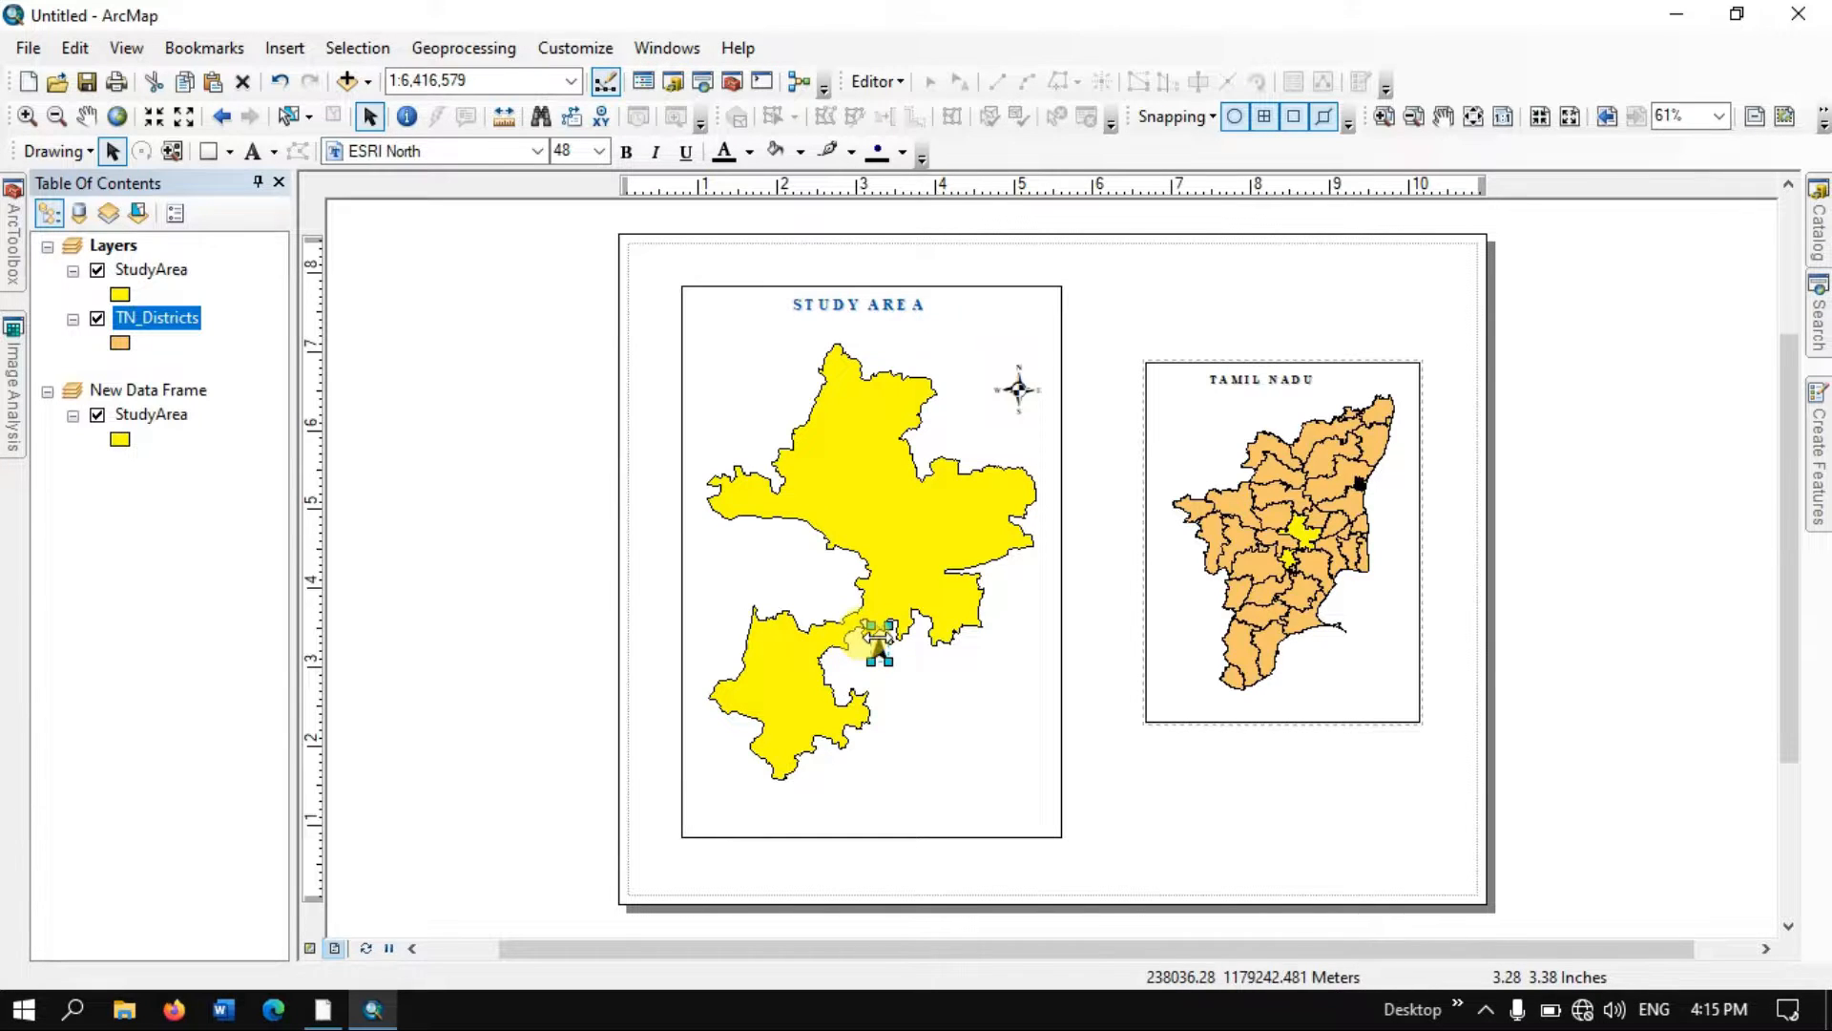
scroll(952, 681, "up", 1)
scroll(952, 682, "down", 3)
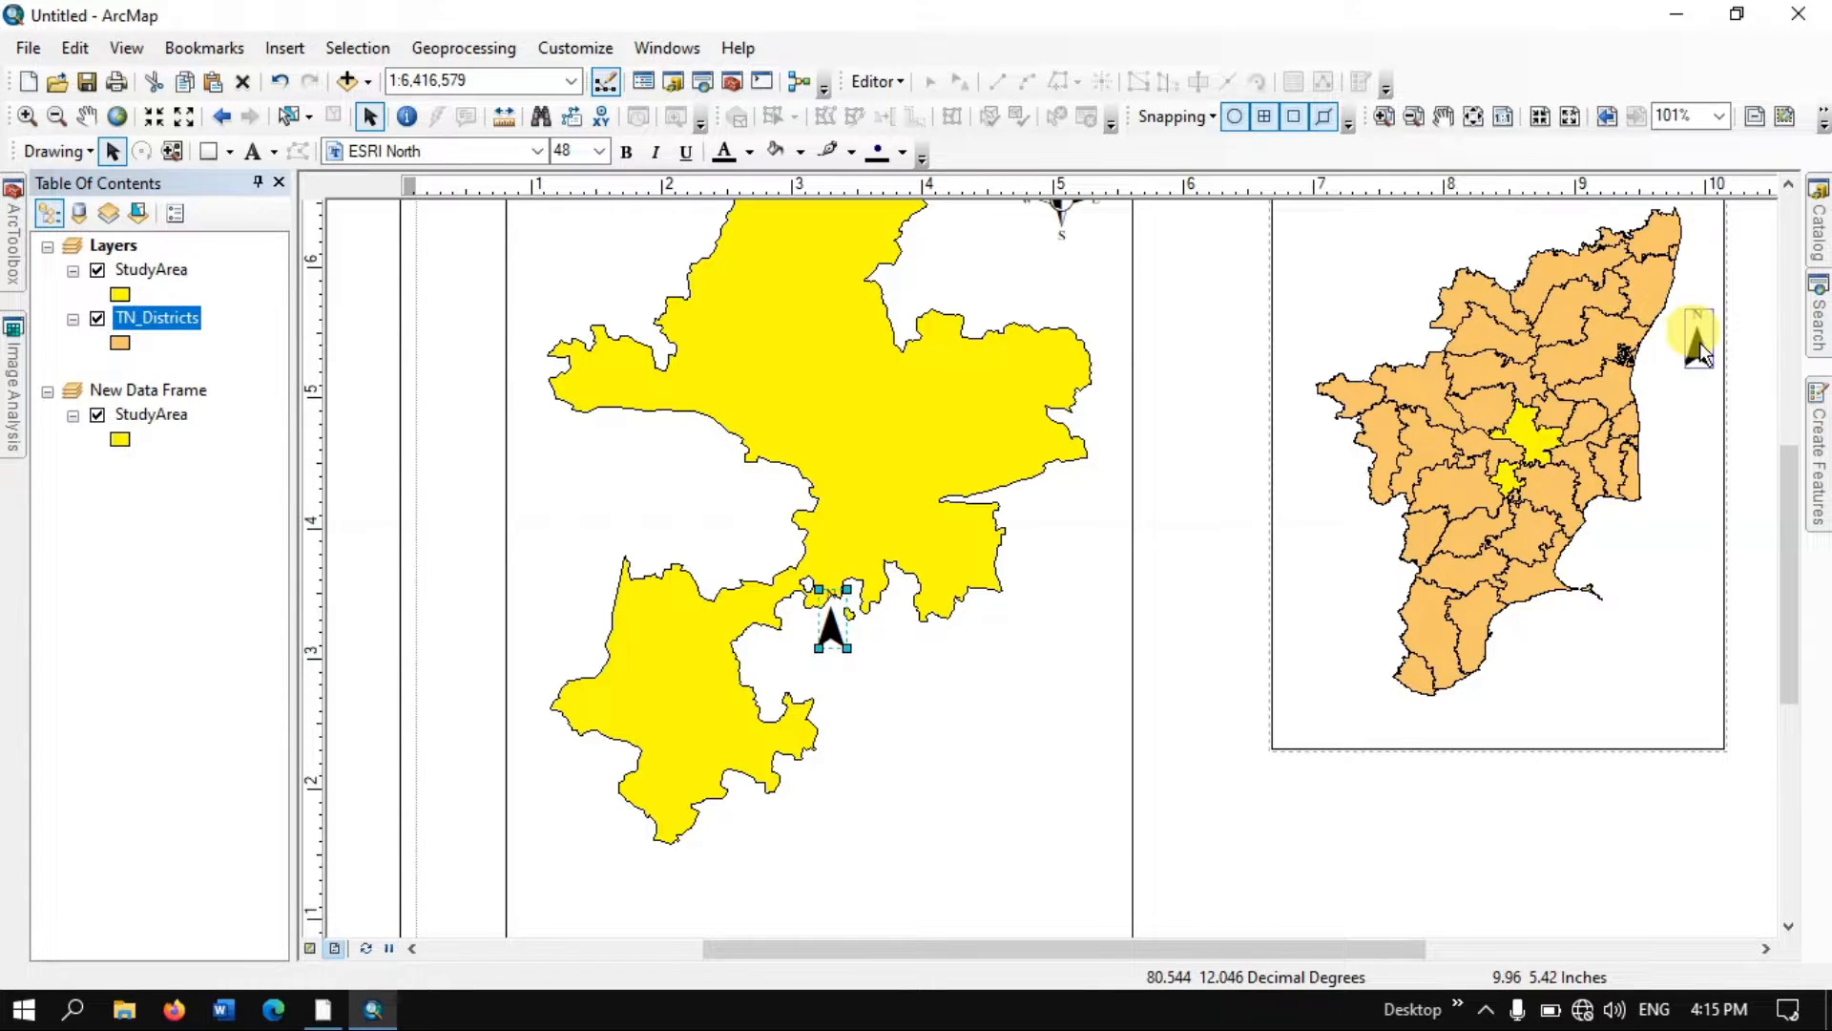
left_click_drag(1698, 342, 1697, 345)
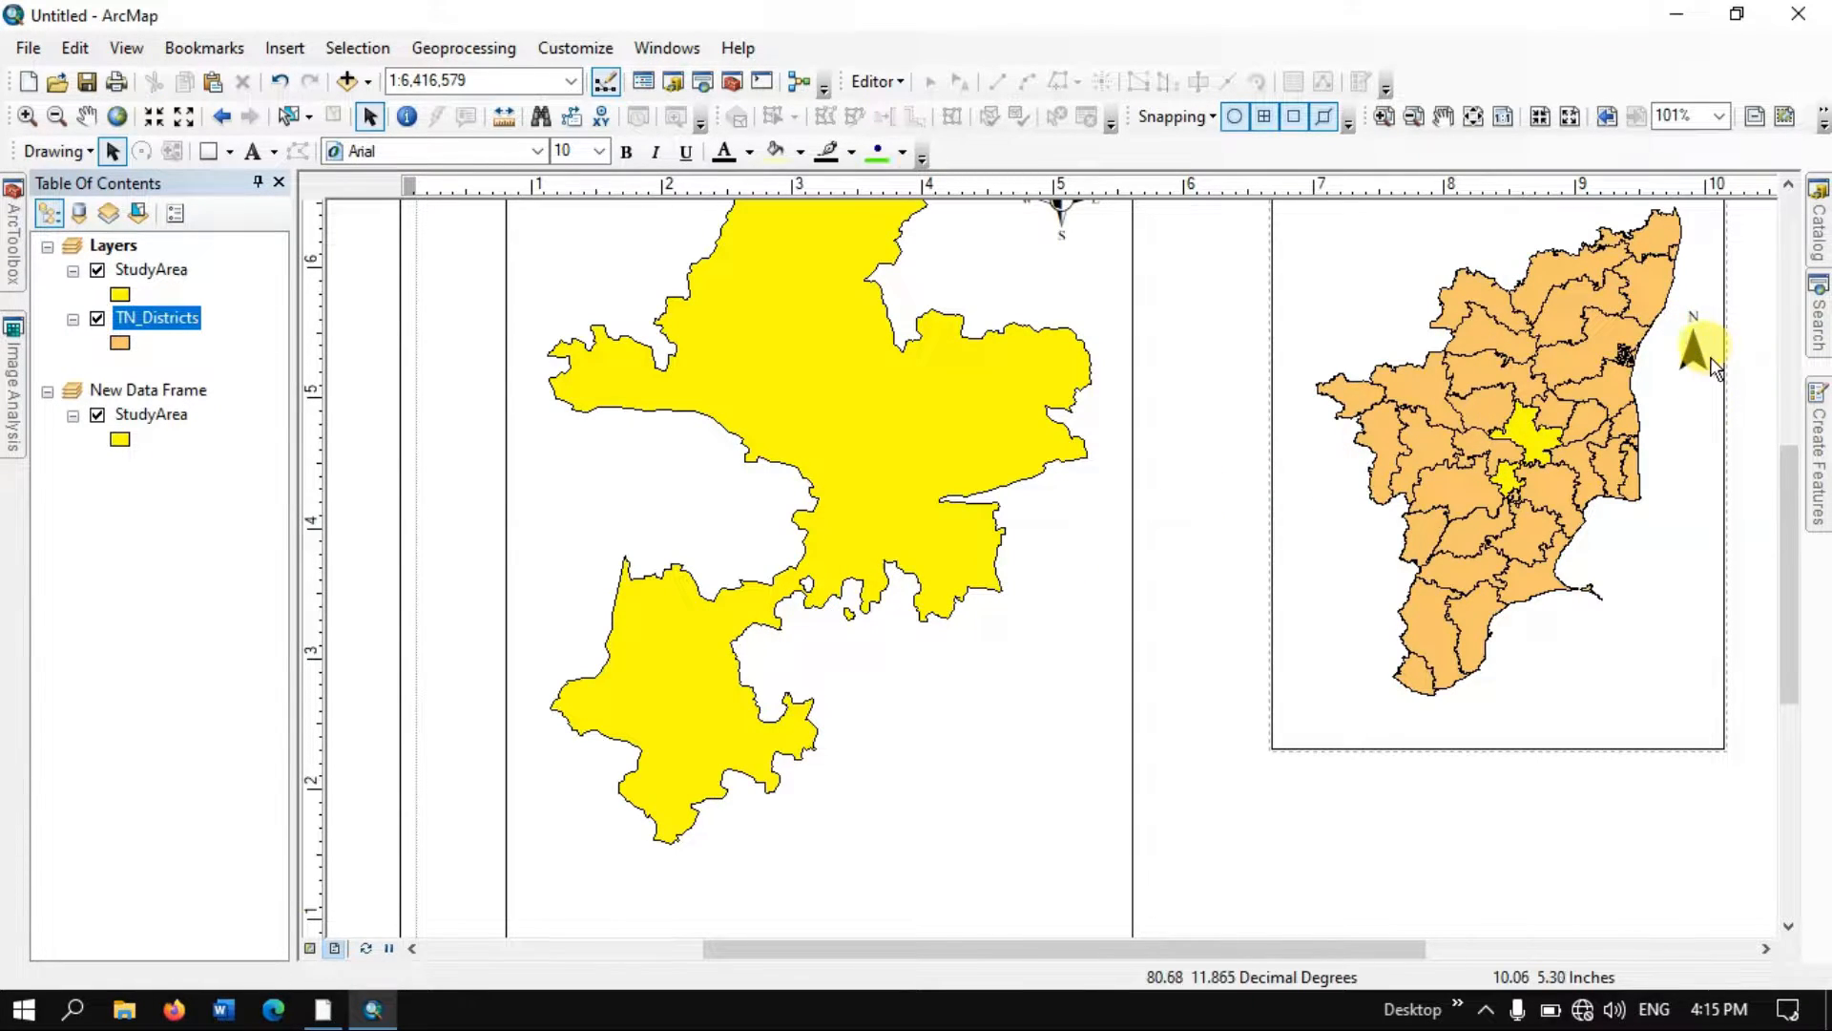
- Shrink the TAMIL NADU map's north arrow to about size 38 and deselect it
left_click(1708, 361)
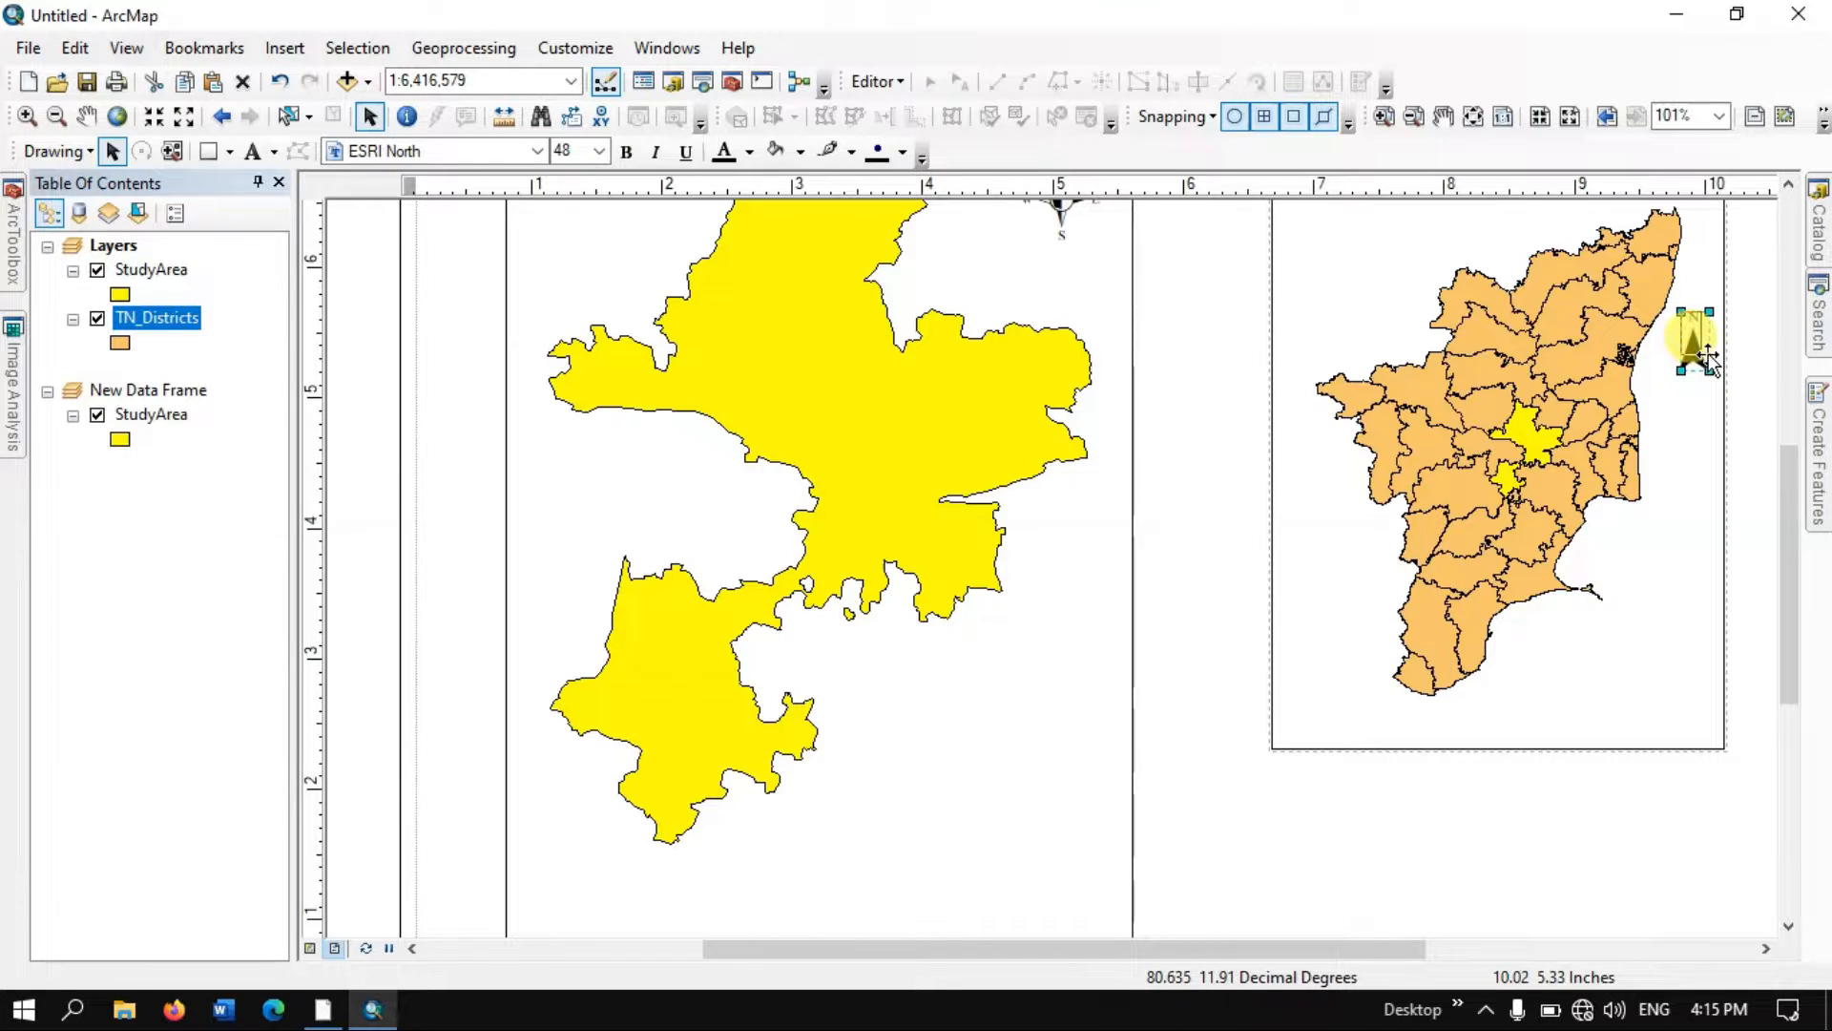
mouse_move(1708, 358)
left_mouse_down()
mouse_move(1731, 391)
mouse_move(1714, 351)
left_mouse_up()
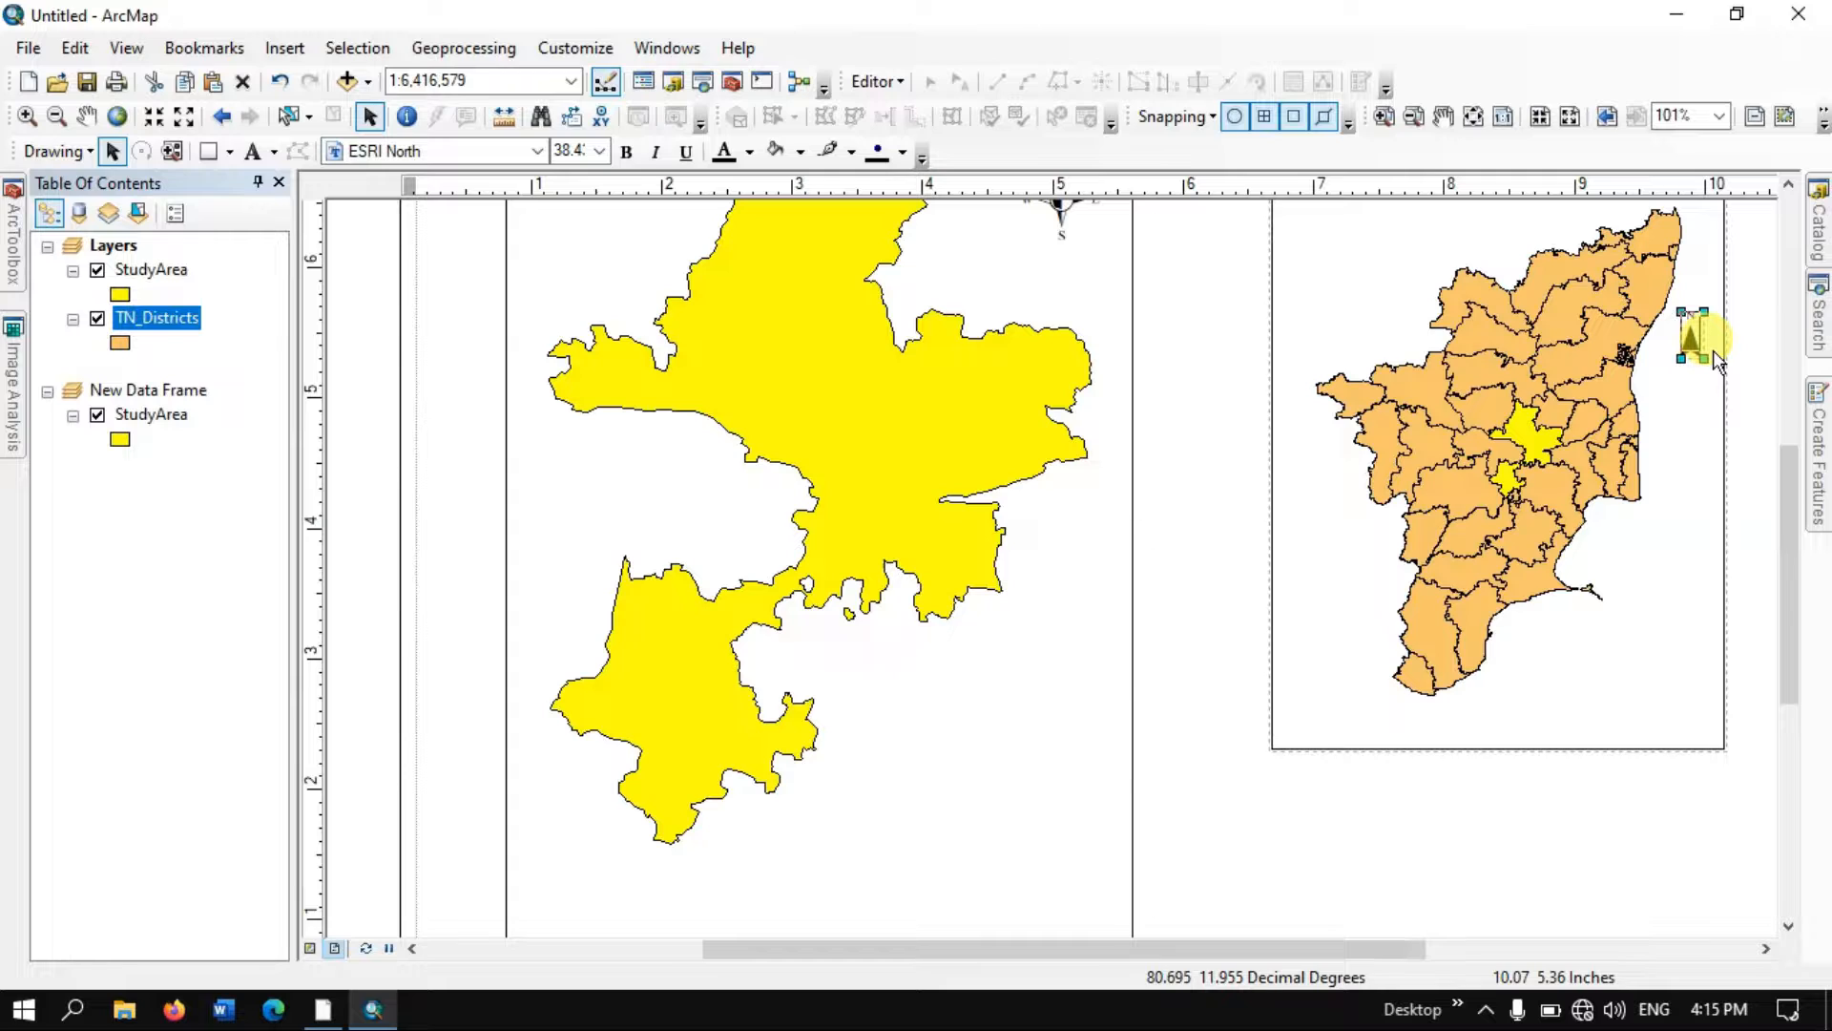
left_click_drag(1716, 353, 1717, 356)
left_click(1763, 383)
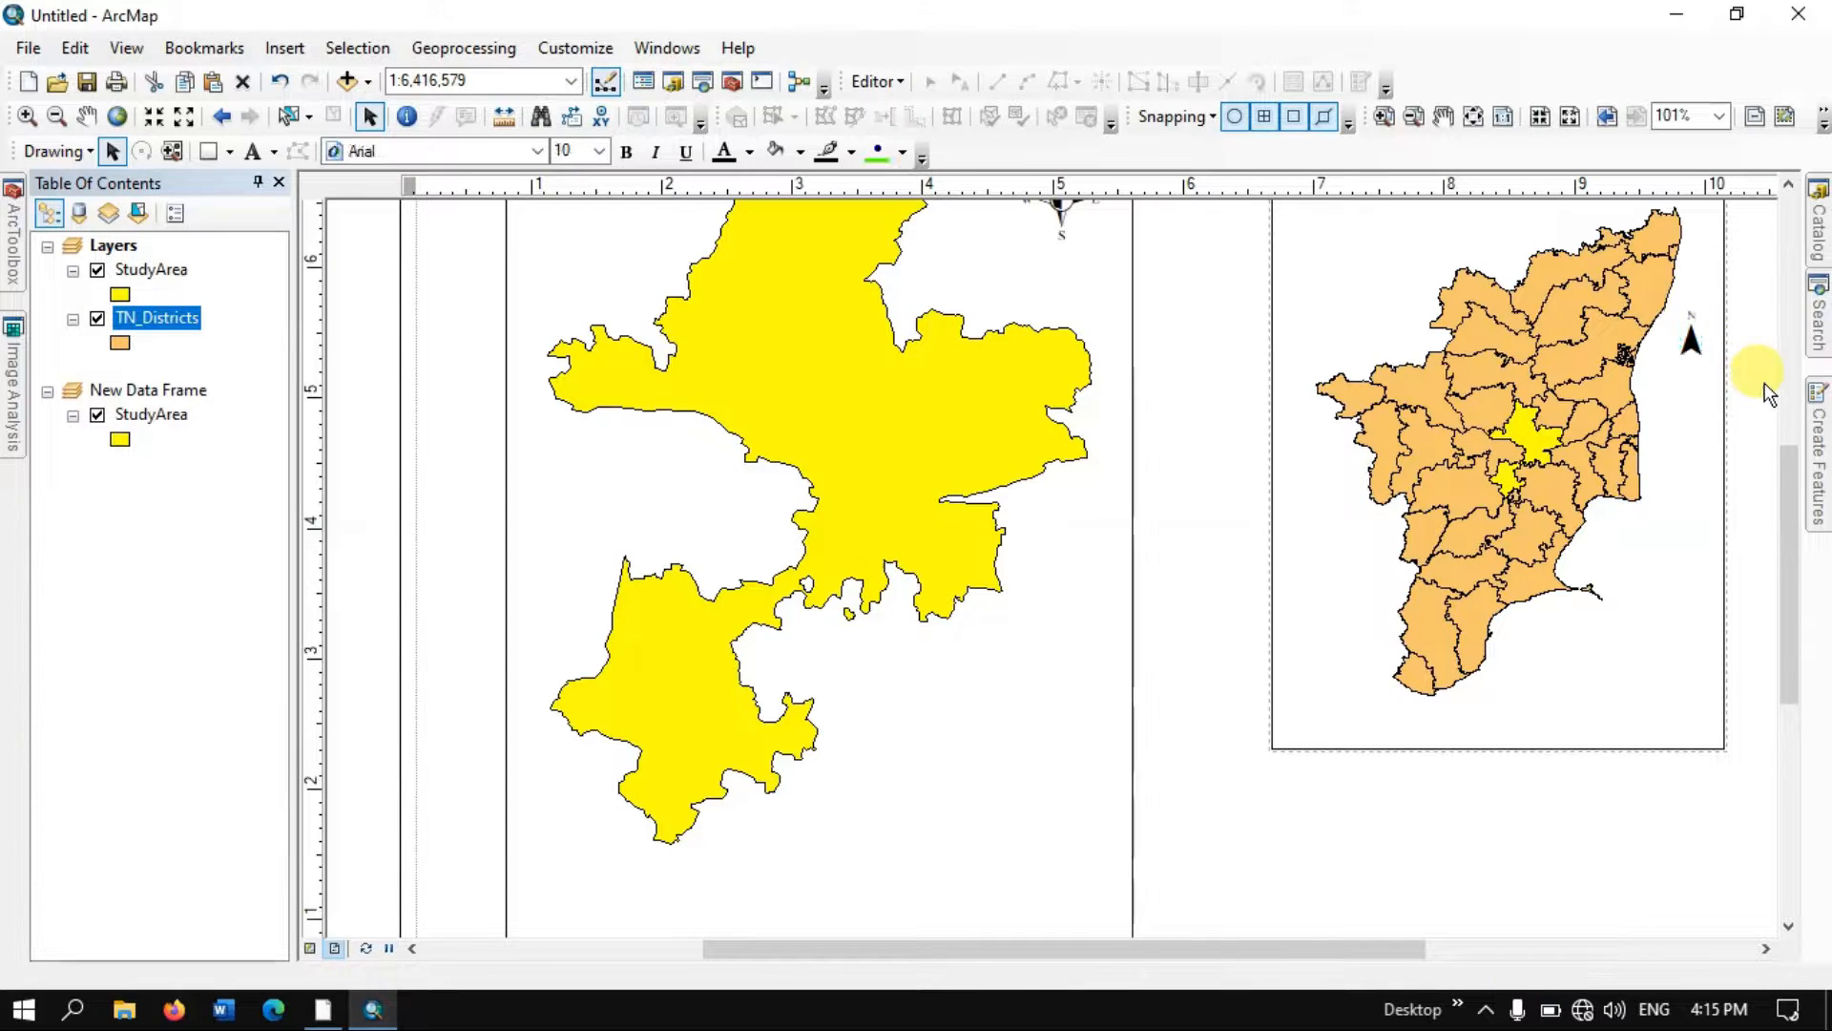
scroll(833, 345, "down", 5)
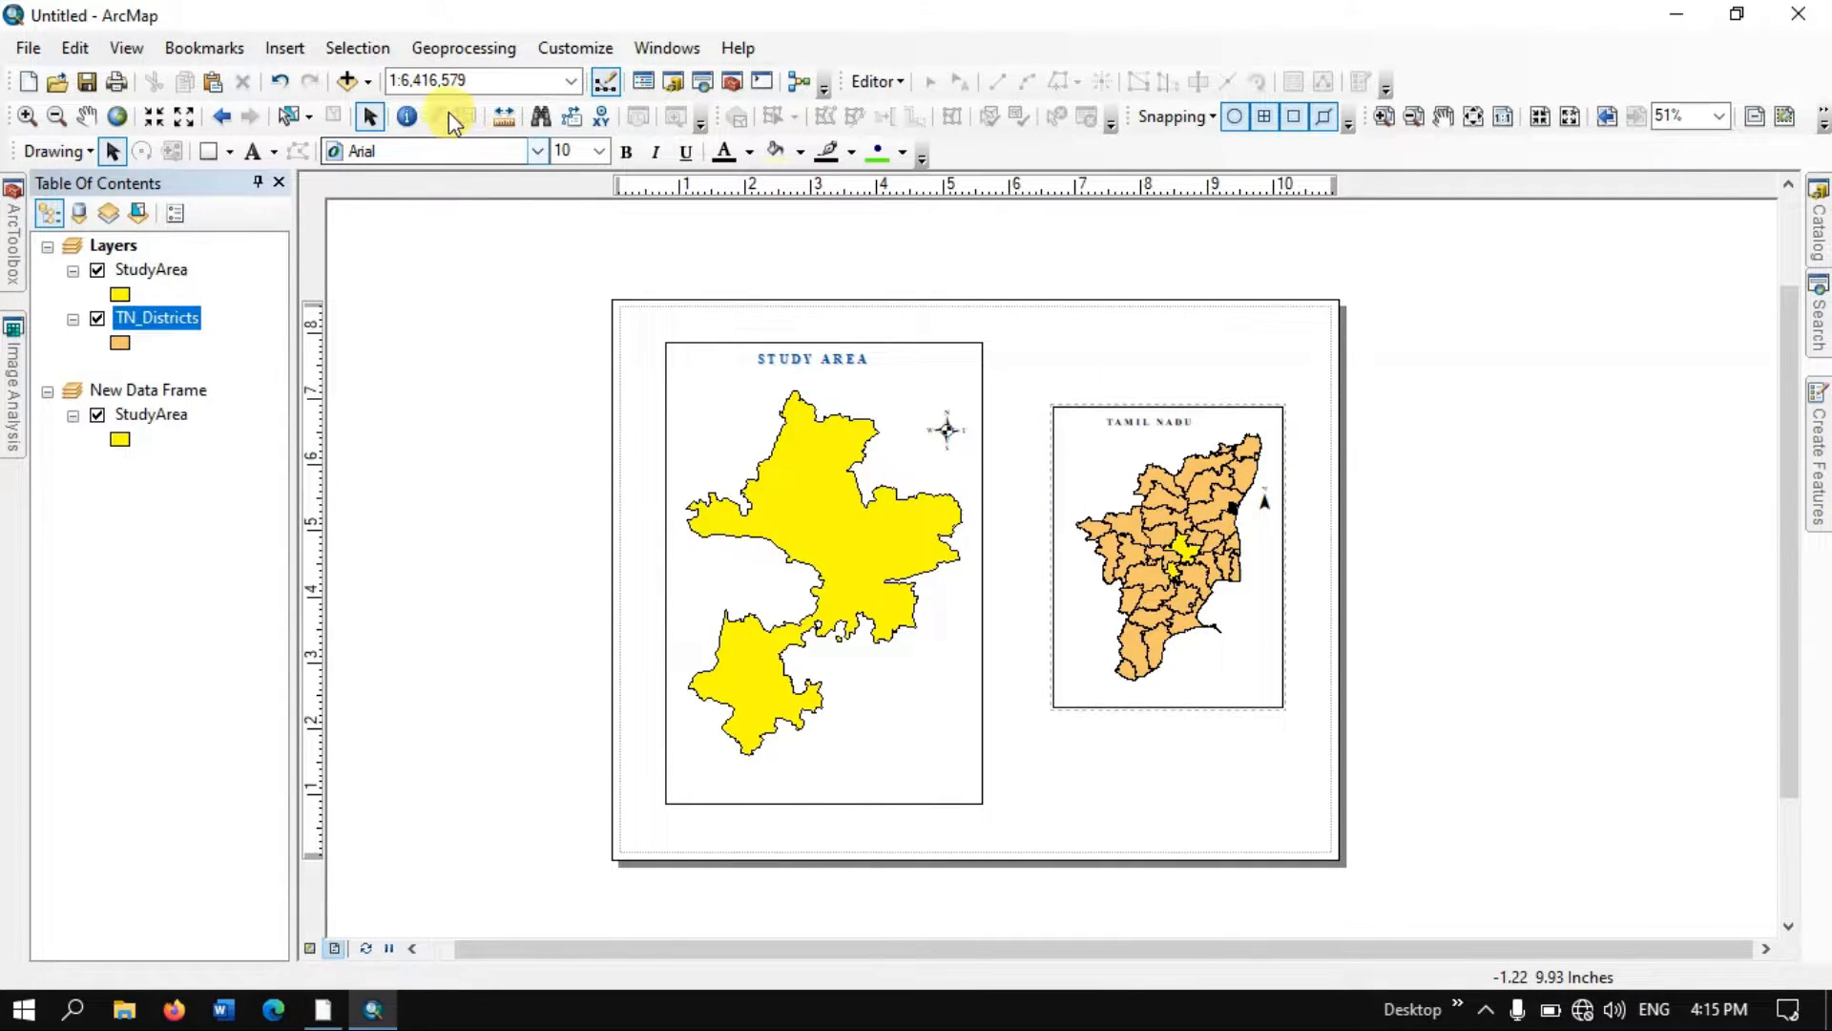
- Start inserting a scale bar for the district map and choose the Stepped Scale Line style
left_click(285, 49)
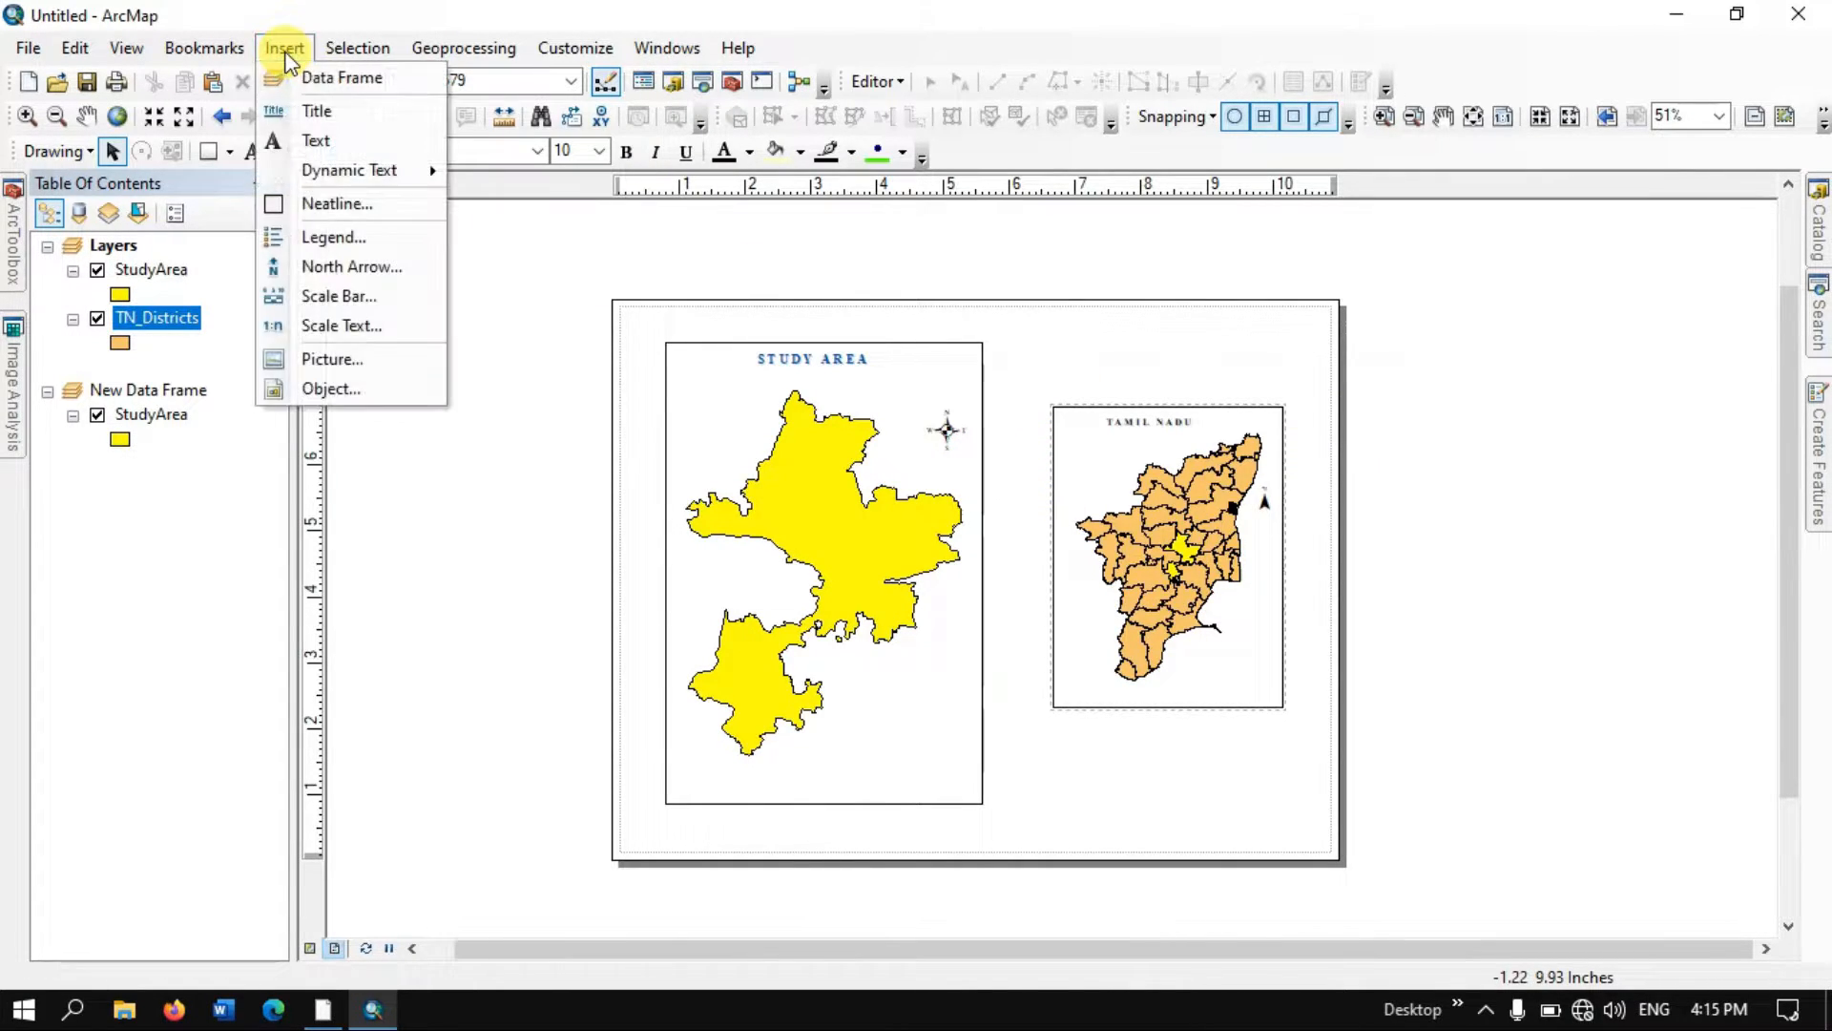
left_click(329, 306)
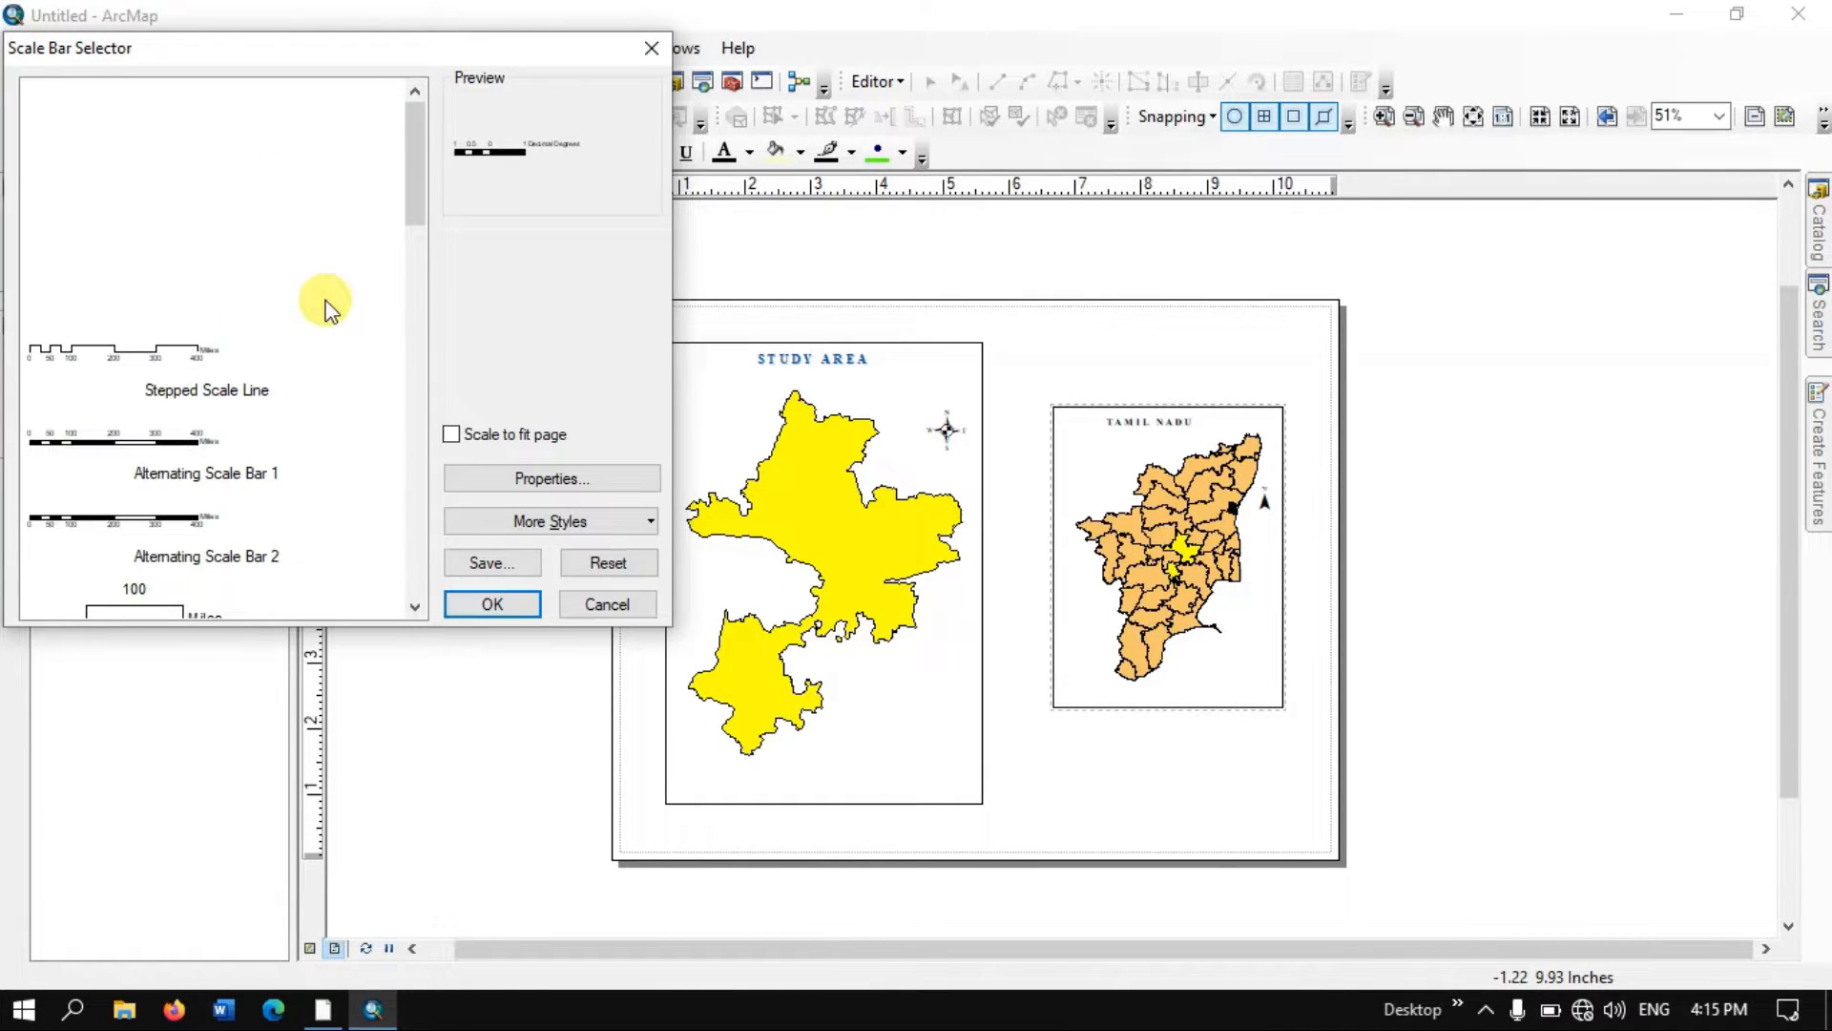
scroll(239, 167, "down", 5)
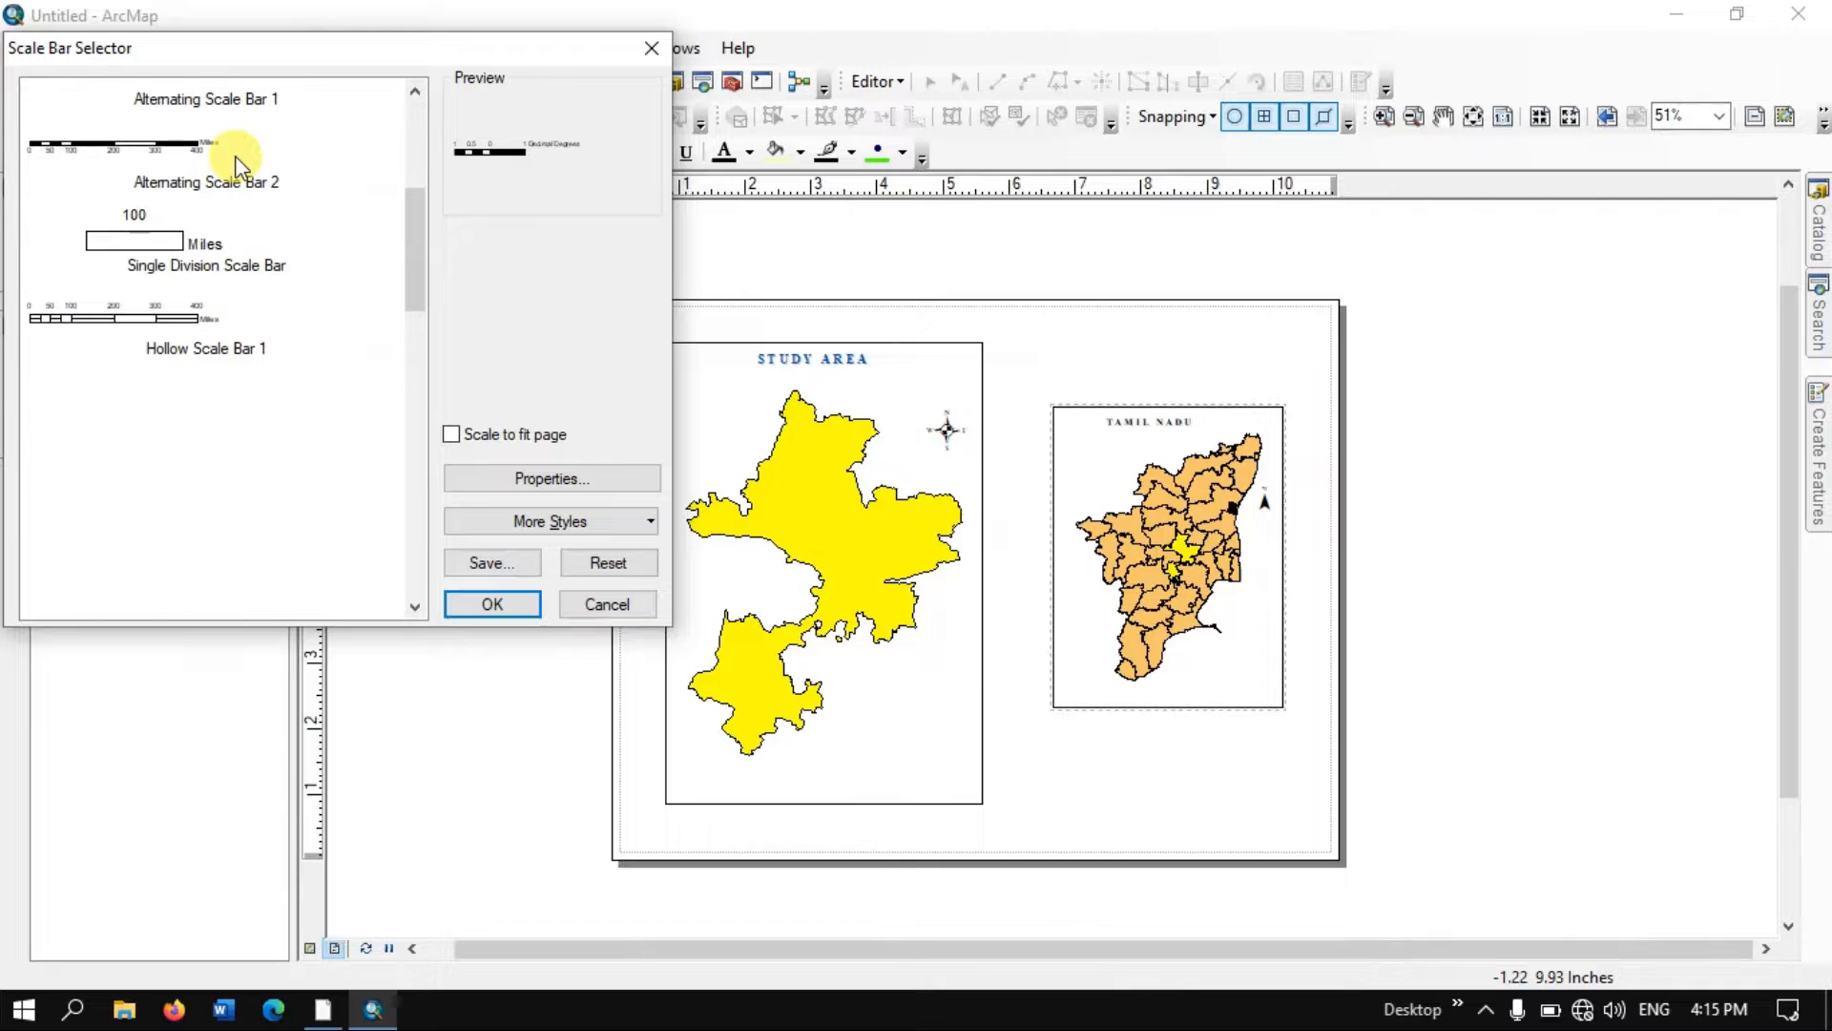
scroll(247, 250, "down", 7)
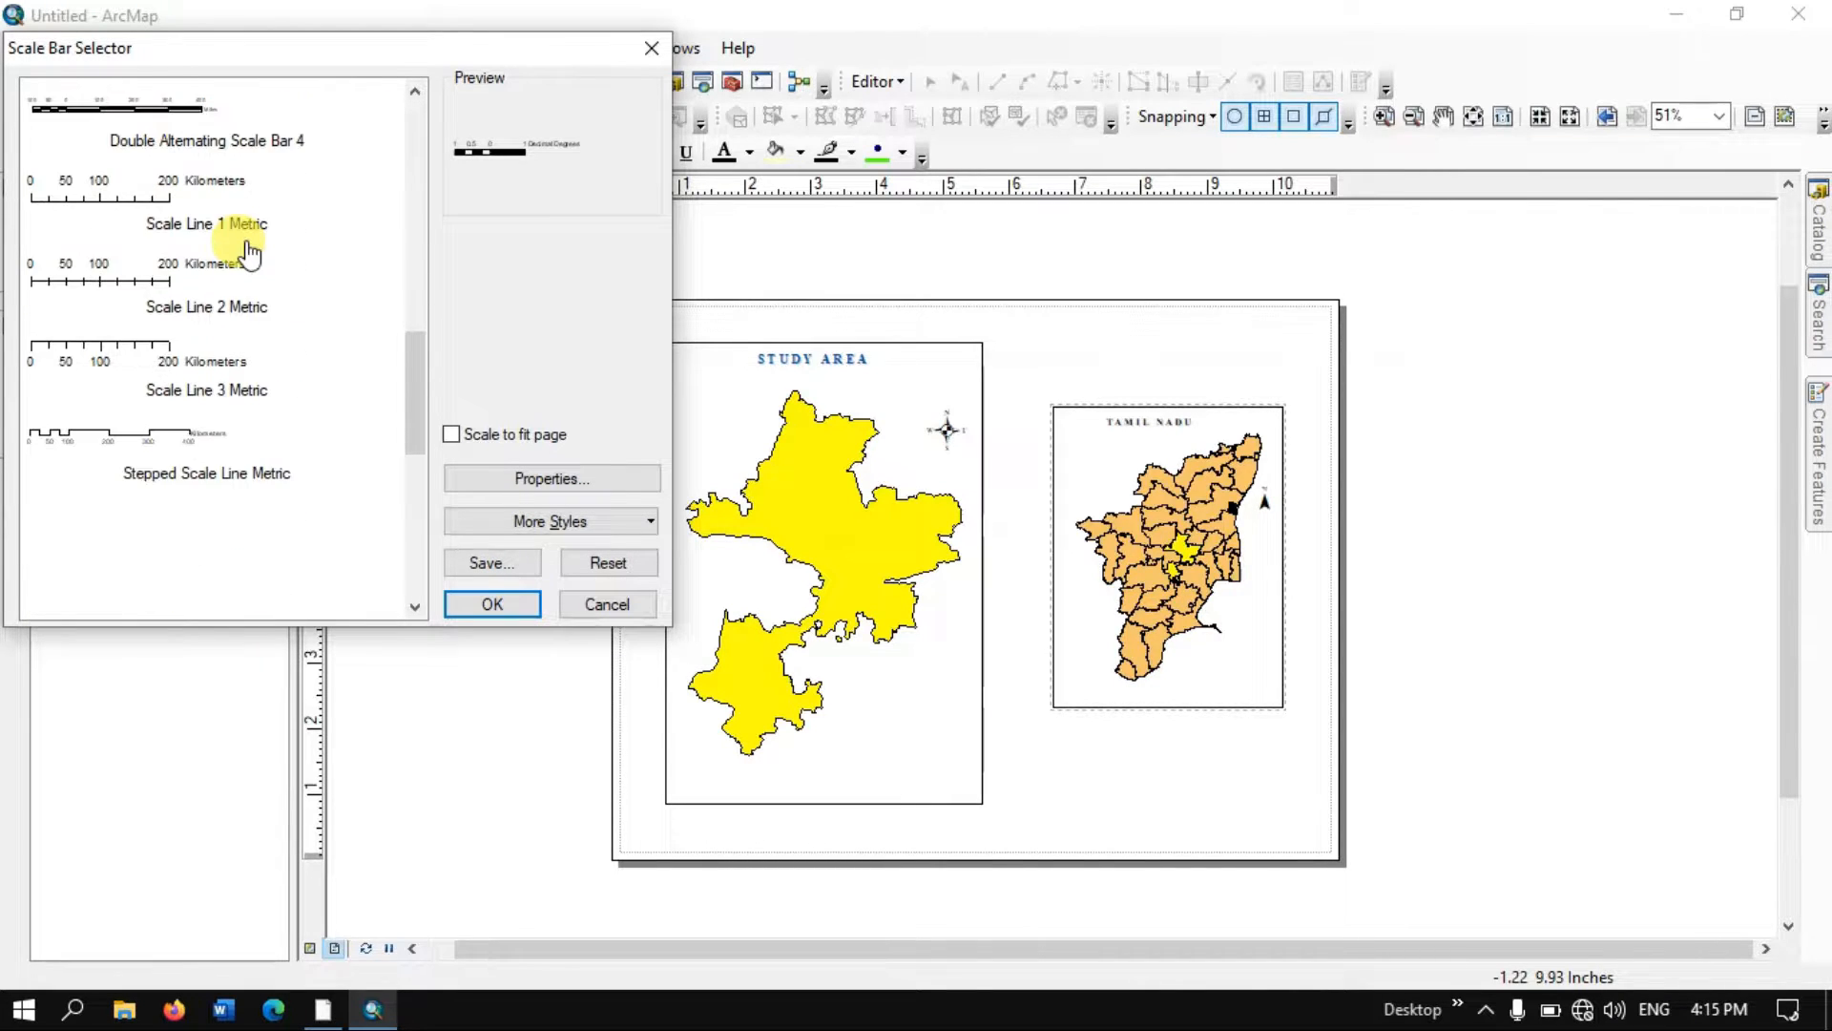
scroll(246, 250, "down", 2)
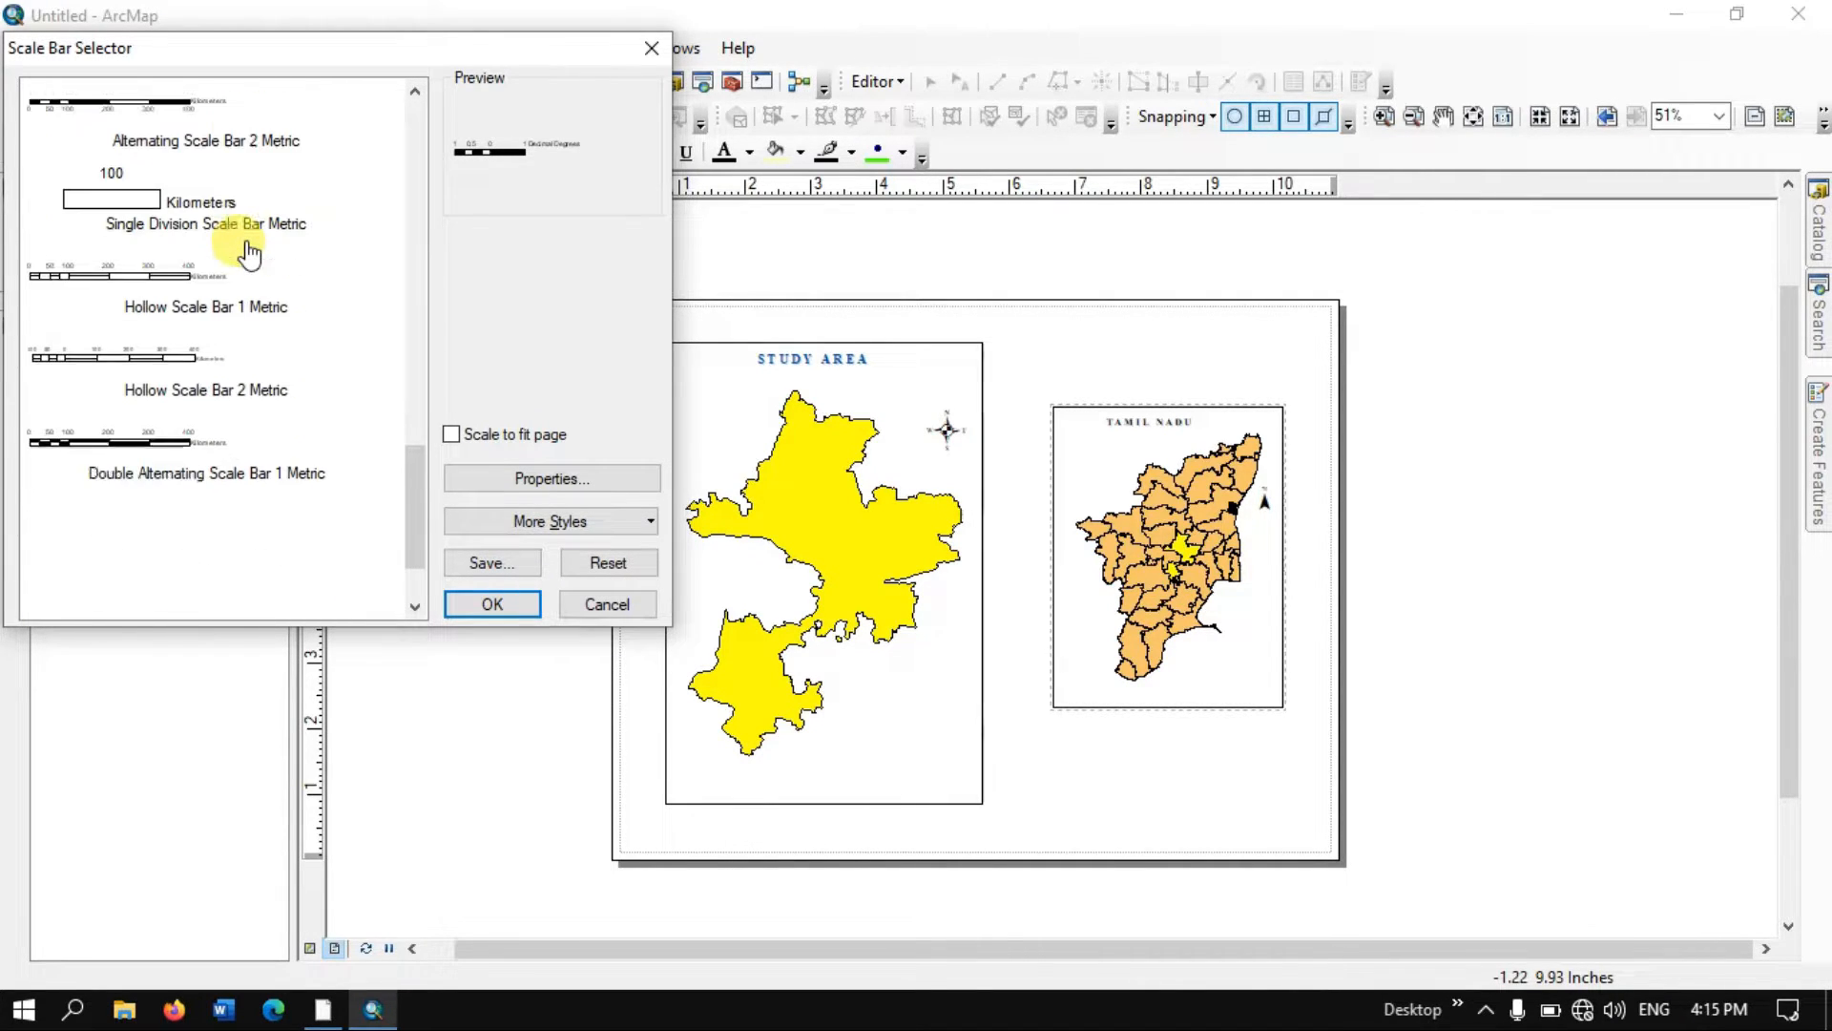
scroll(247, 250, "up", 6)
scroll(248, 253, "up", 12)
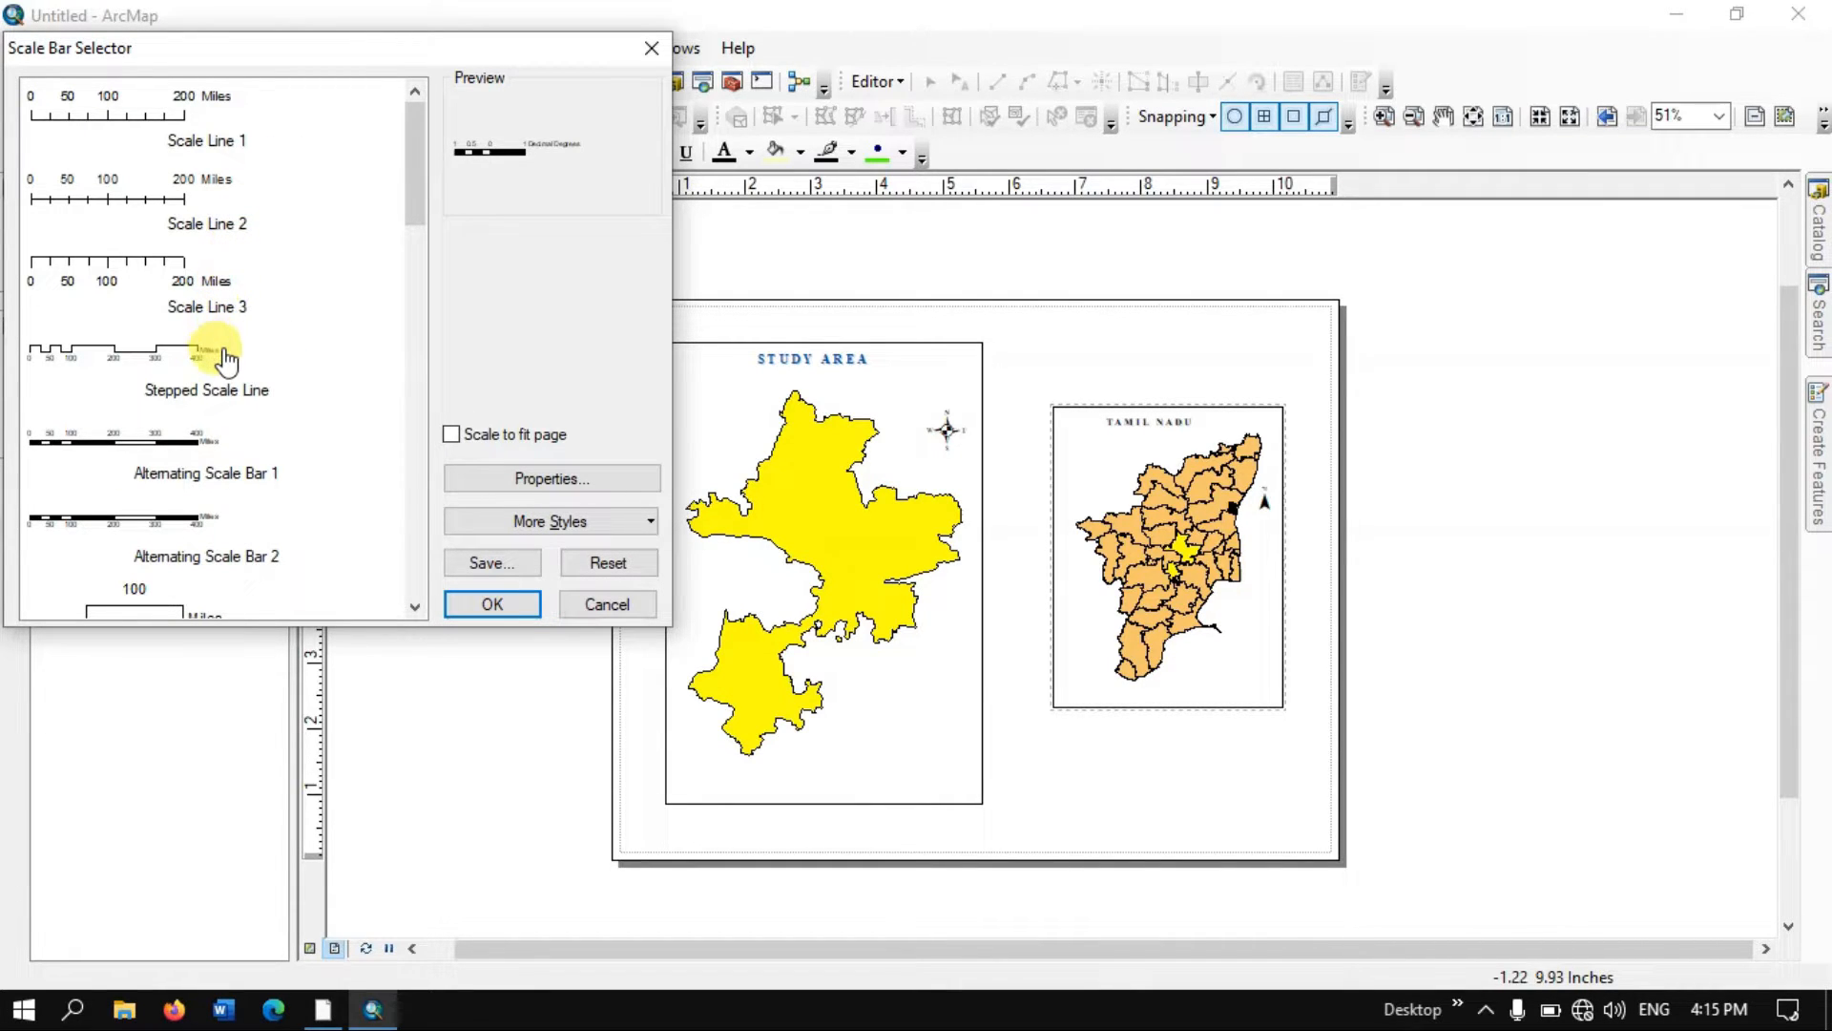
left_click(153, 359)
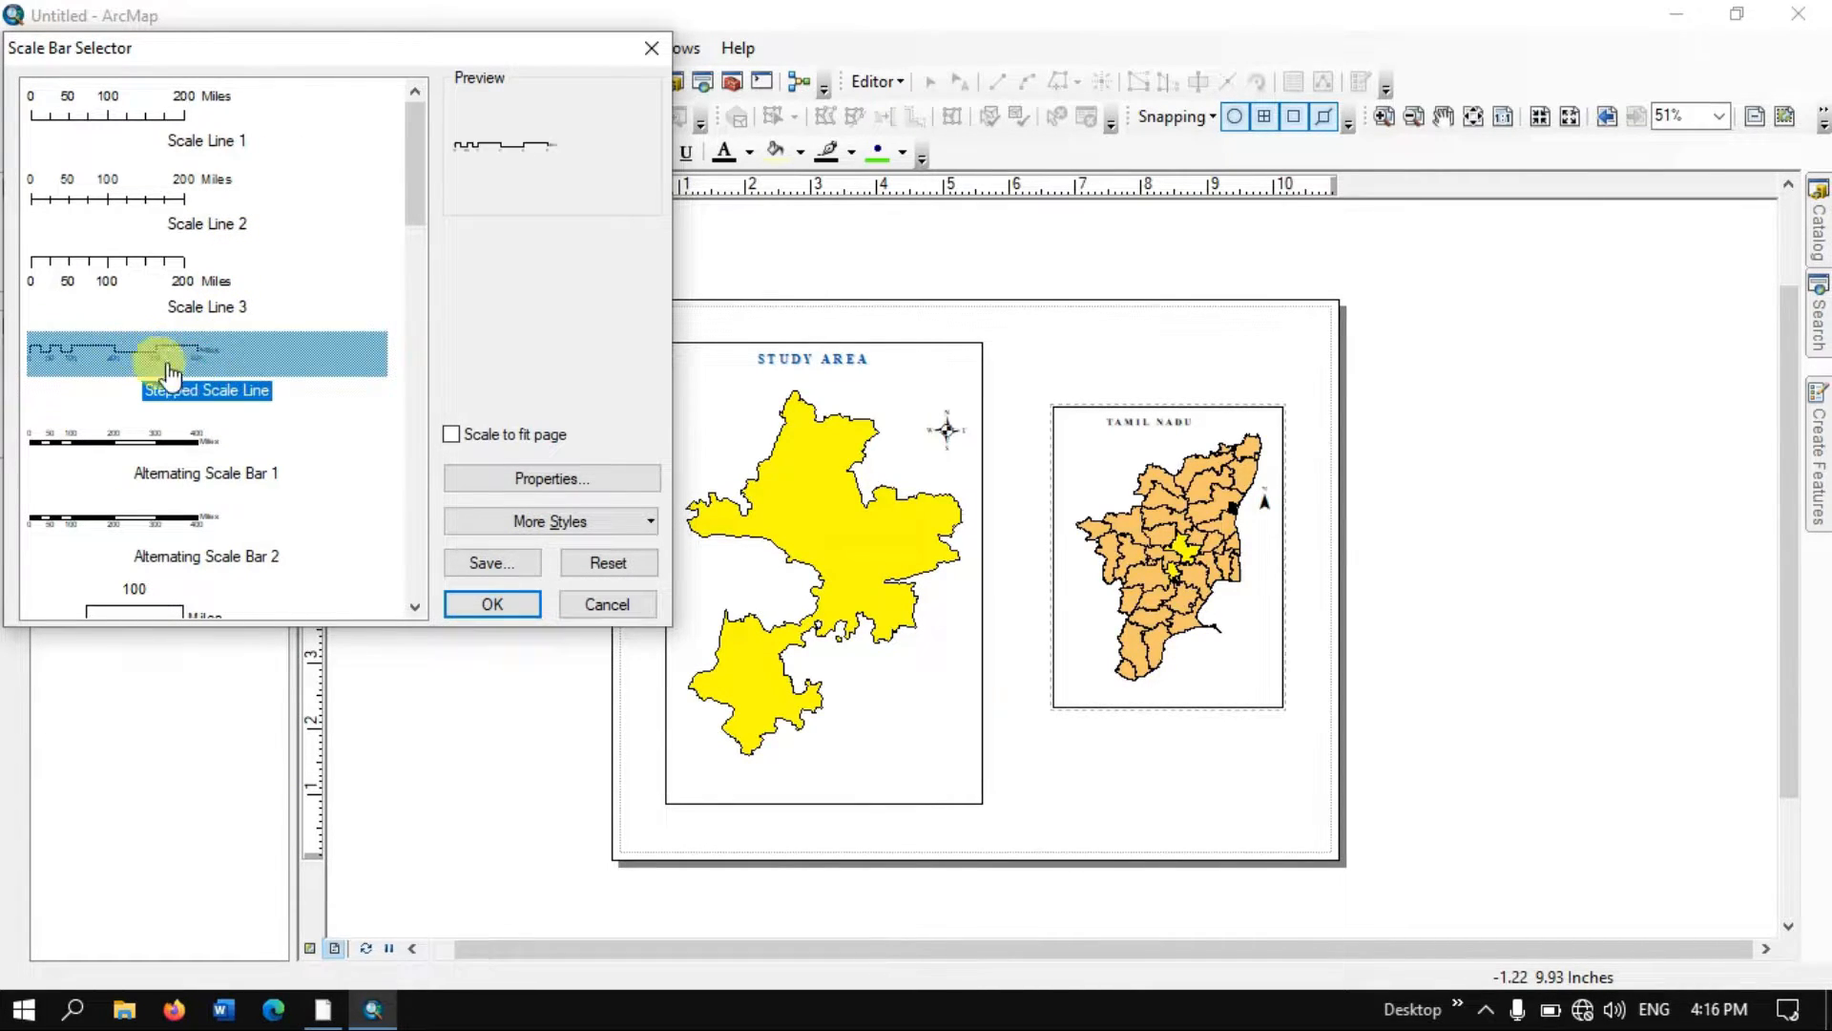
- Set the scale bar's division units to Kilometers, its label position to below center, and its label to "km"
left_click(542, 479)
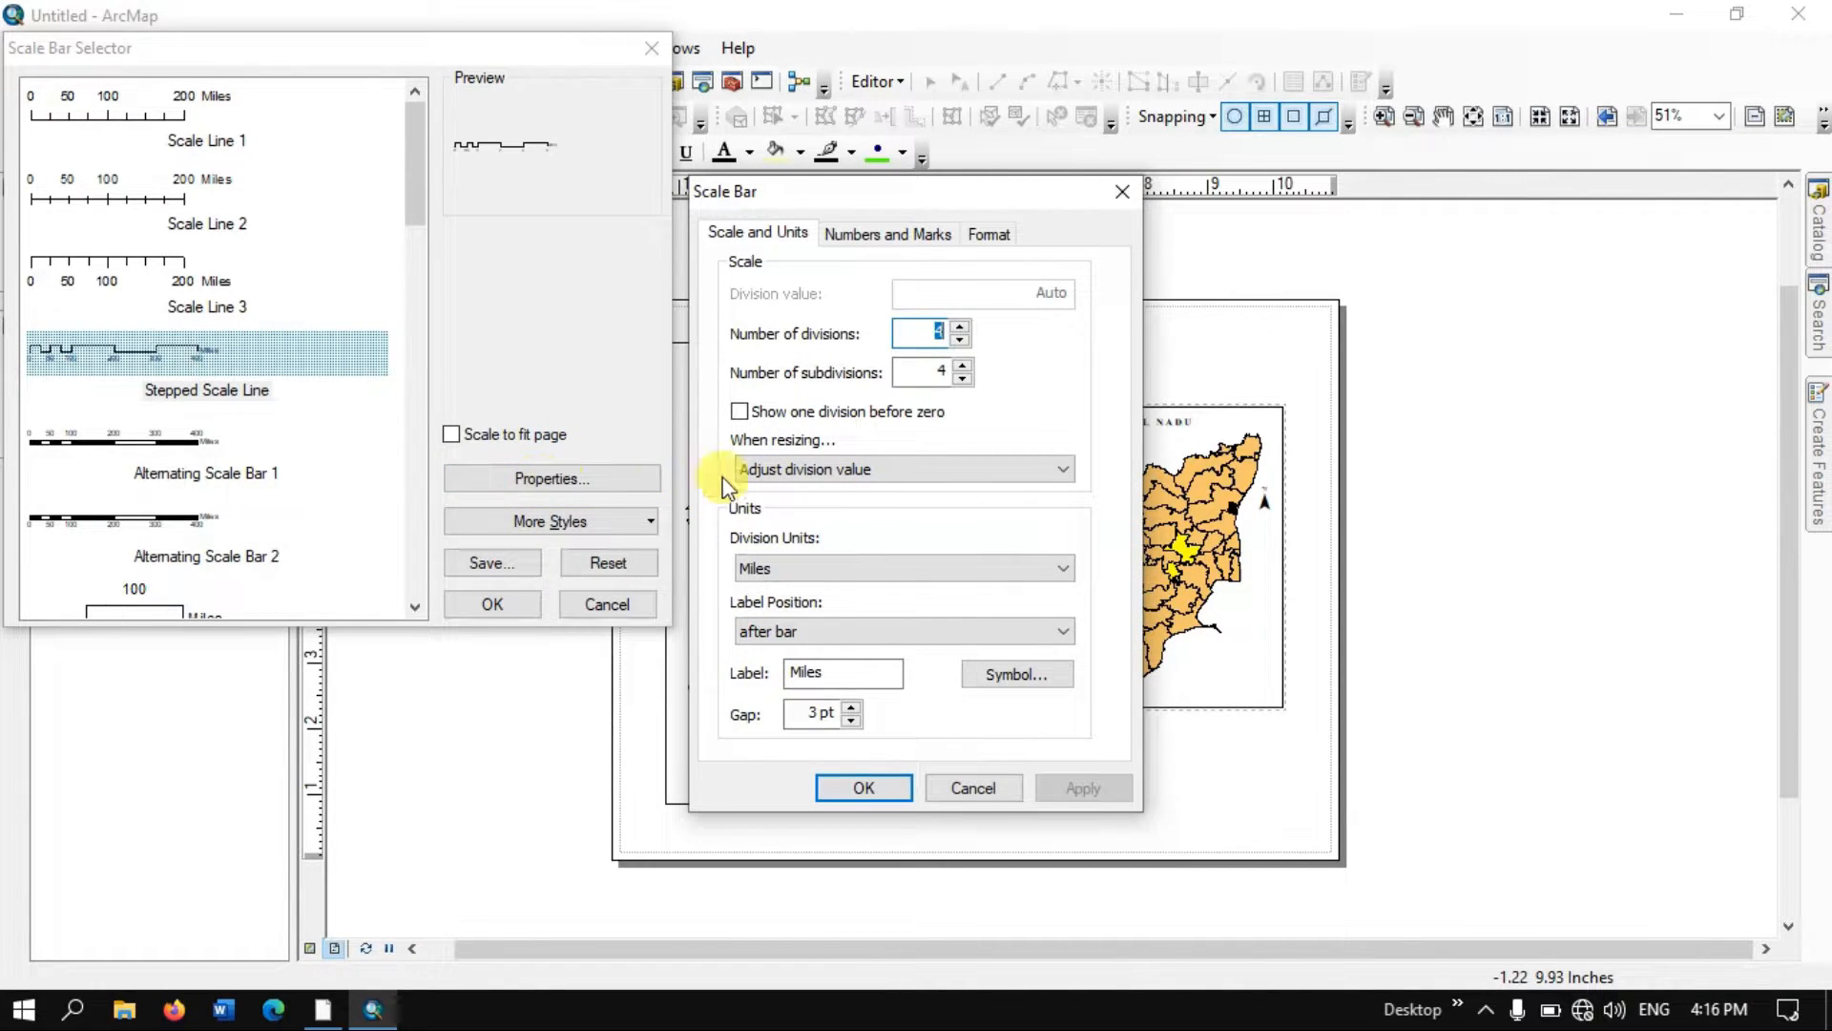
left_click(835, 570)
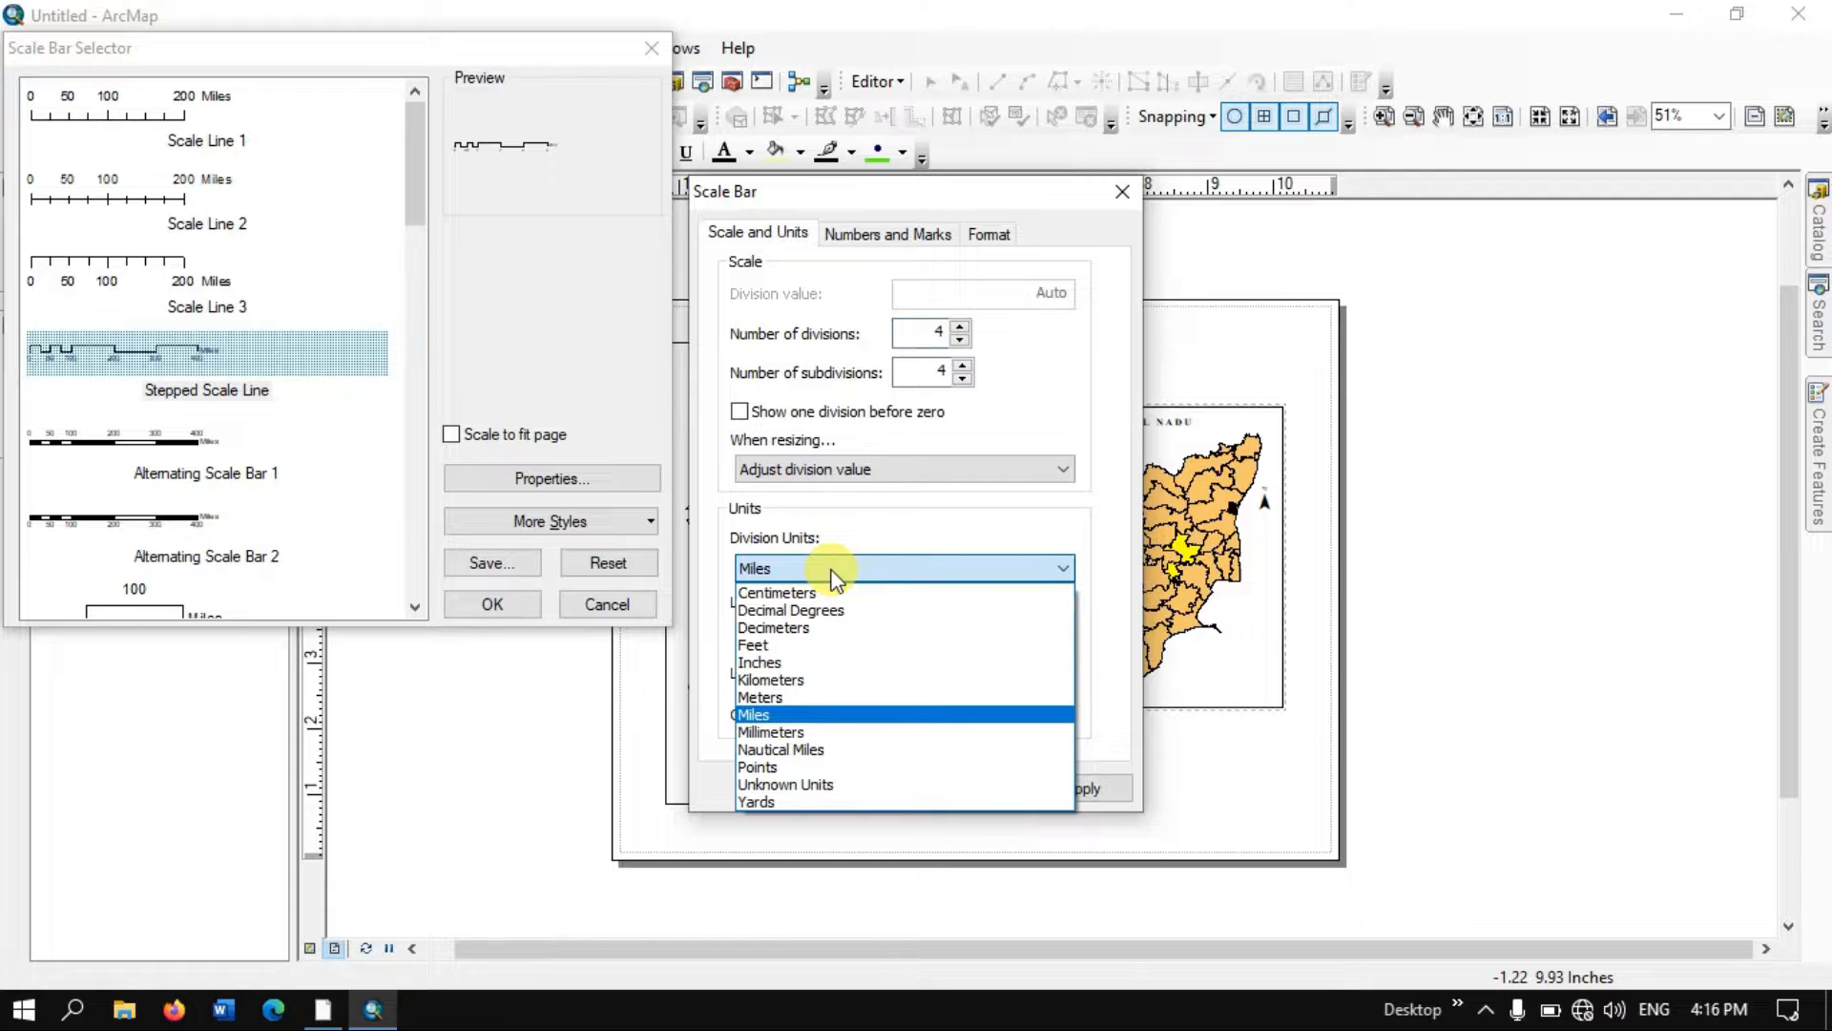
left_click(804, 679)
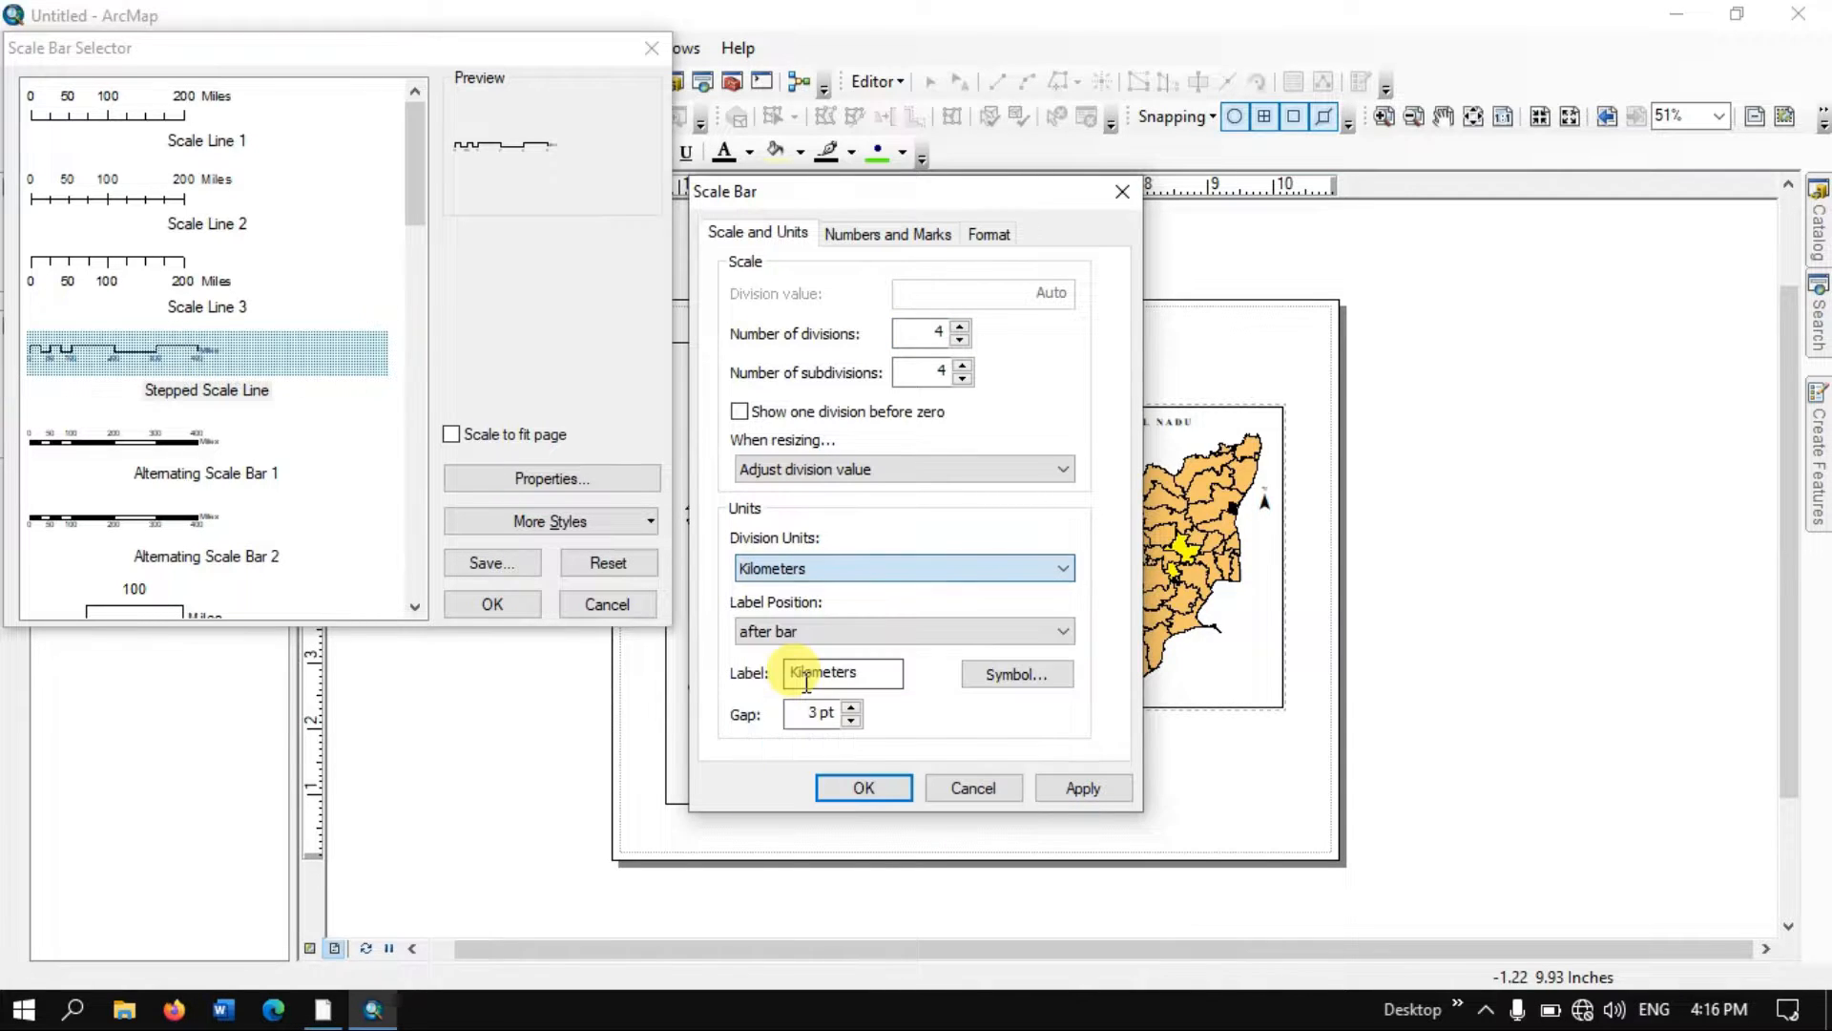
left_click(826, 634)
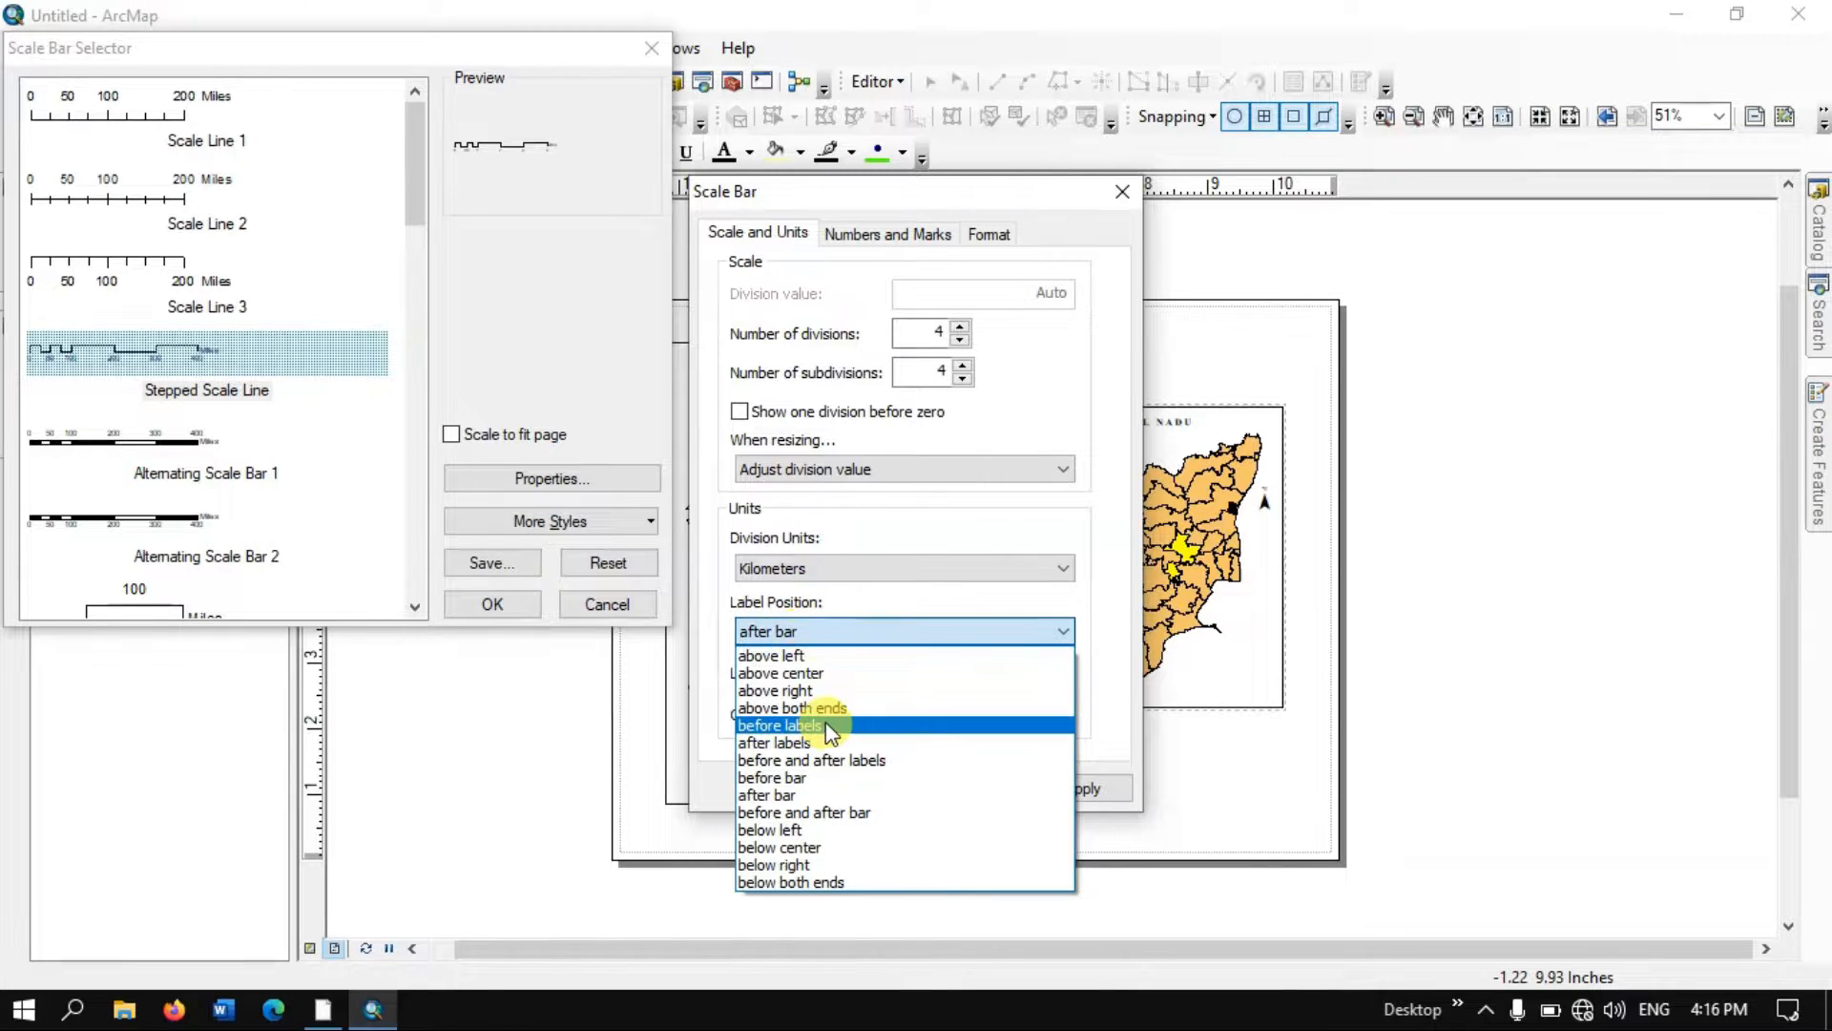
left_click(823, 849)
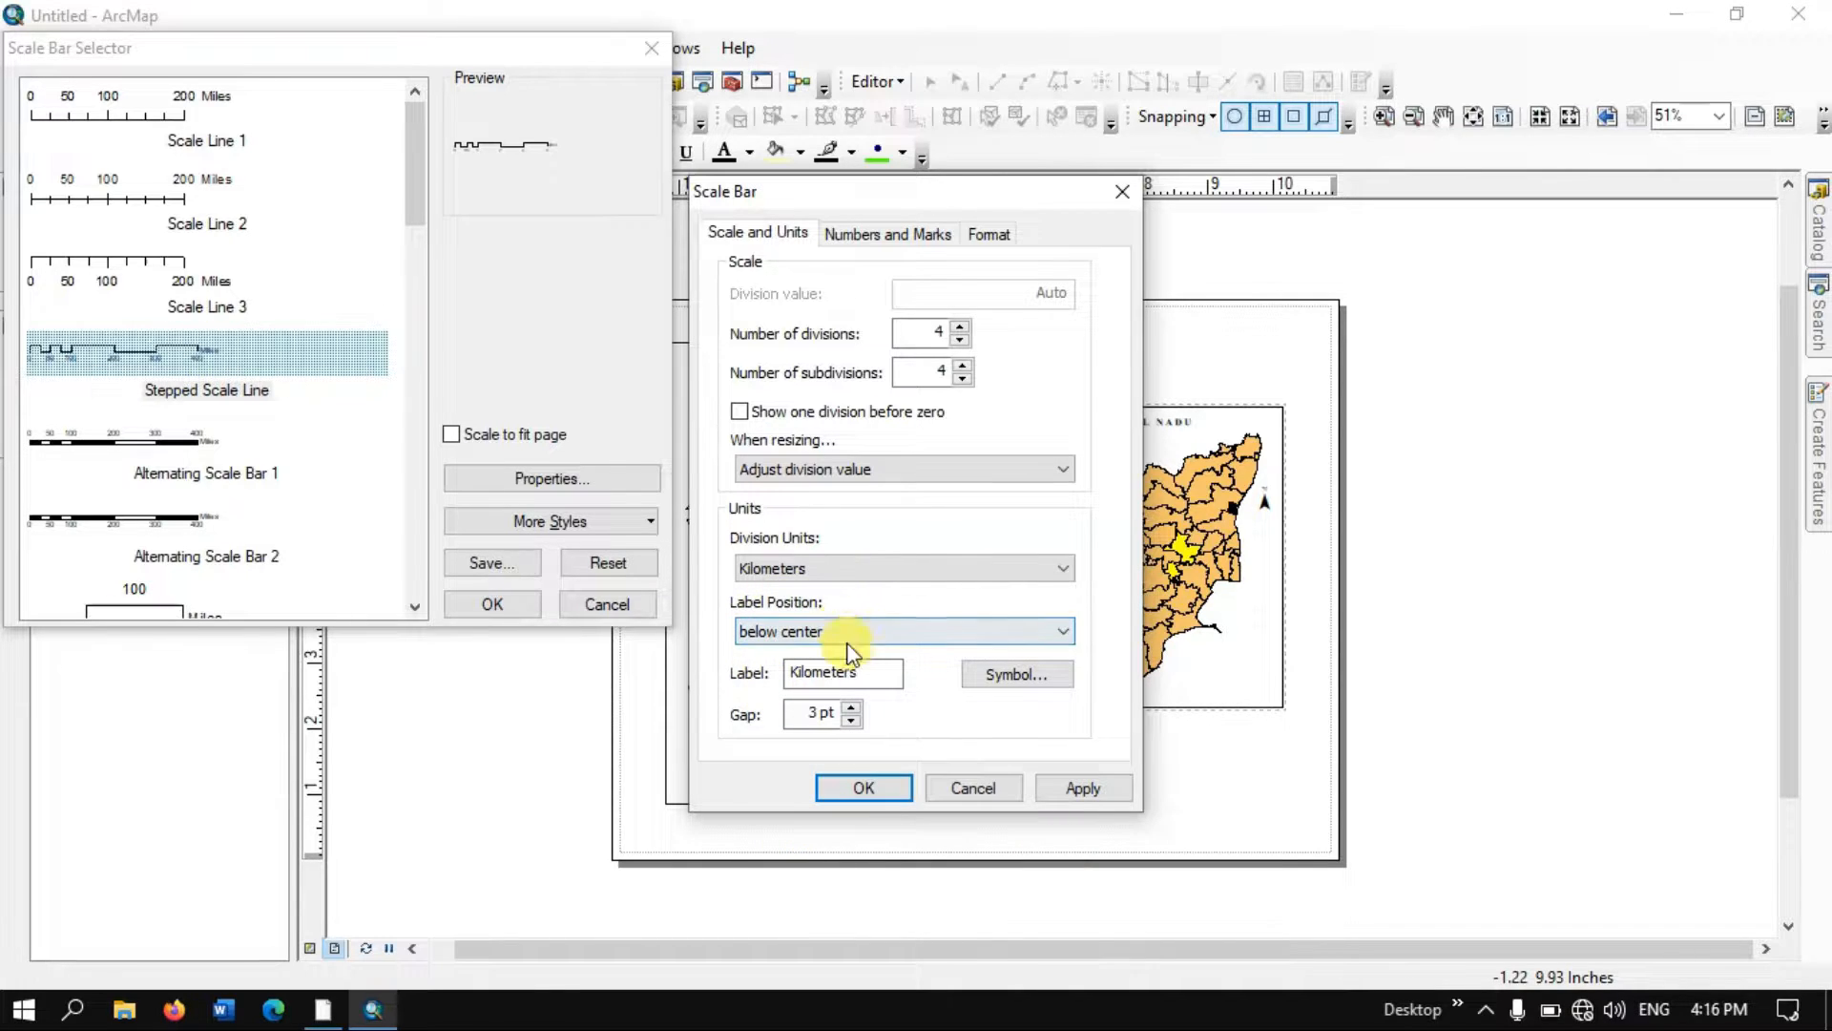
left_click_drag(859, 674, 774, 676)
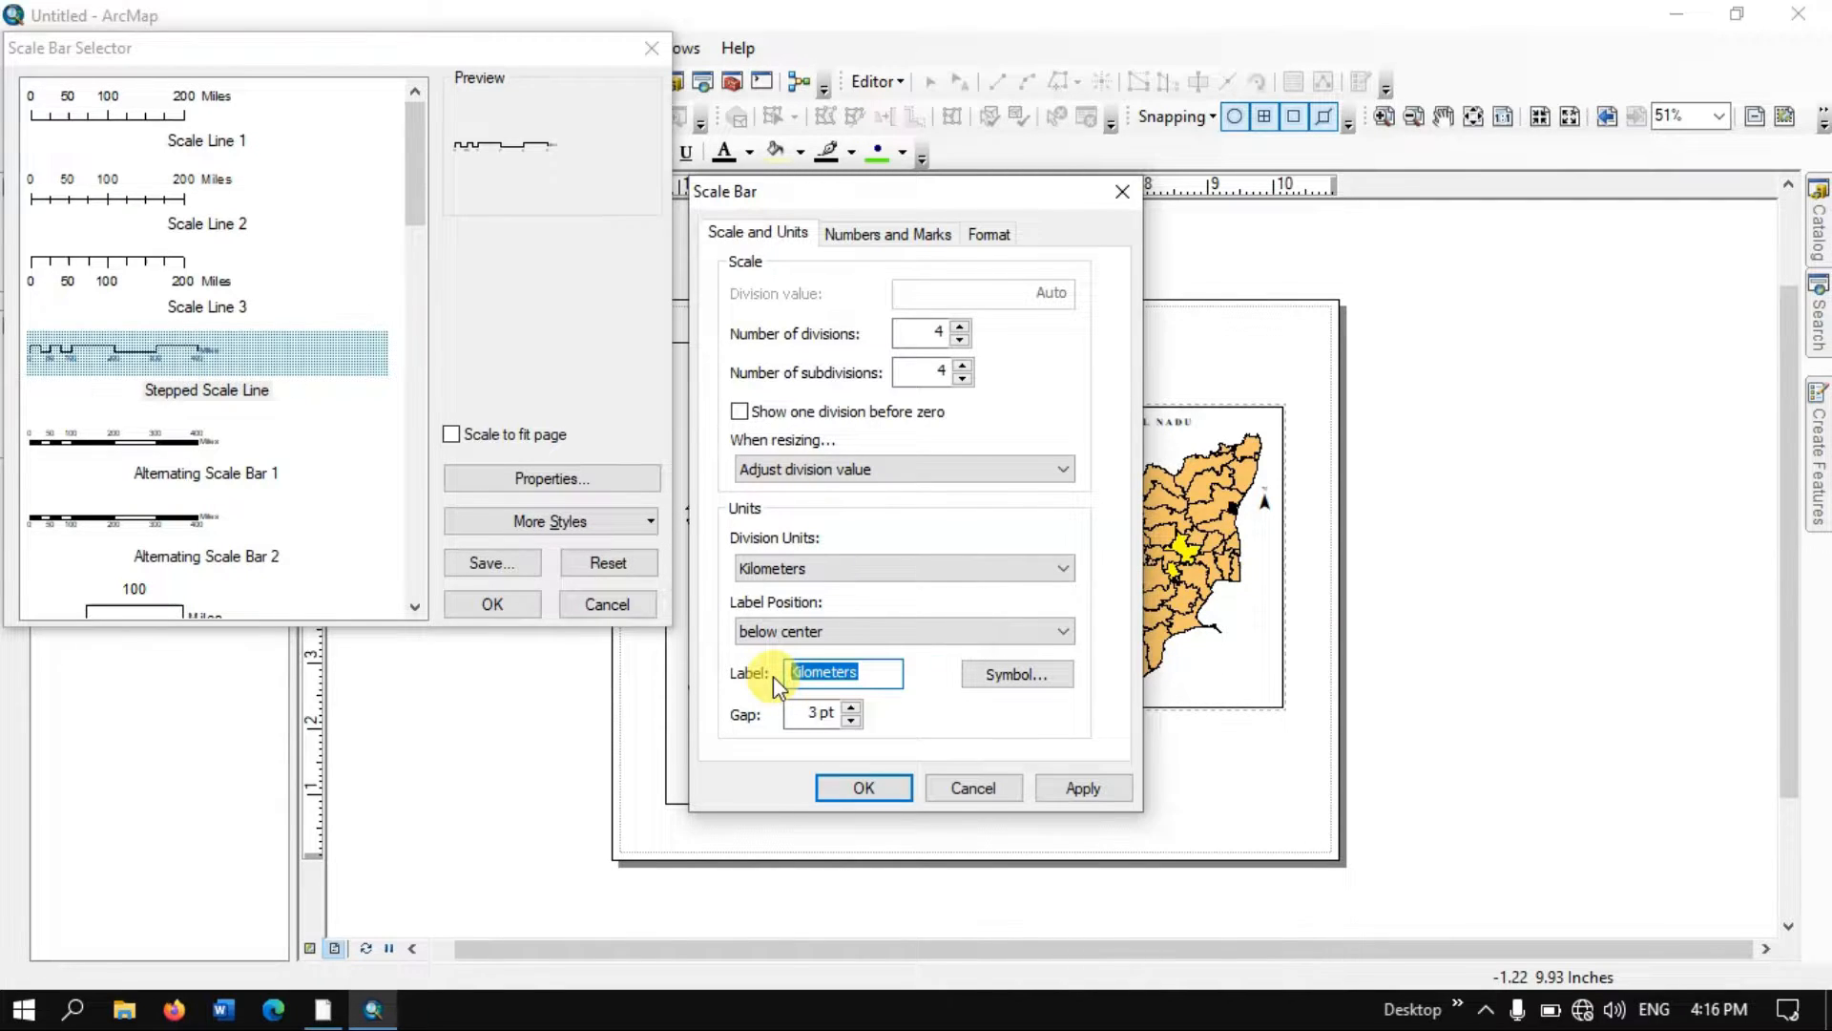
type("km")
- Format the scale bar's text as bold Times New Roman and apply the scale bar properties
left_click(870, 234)
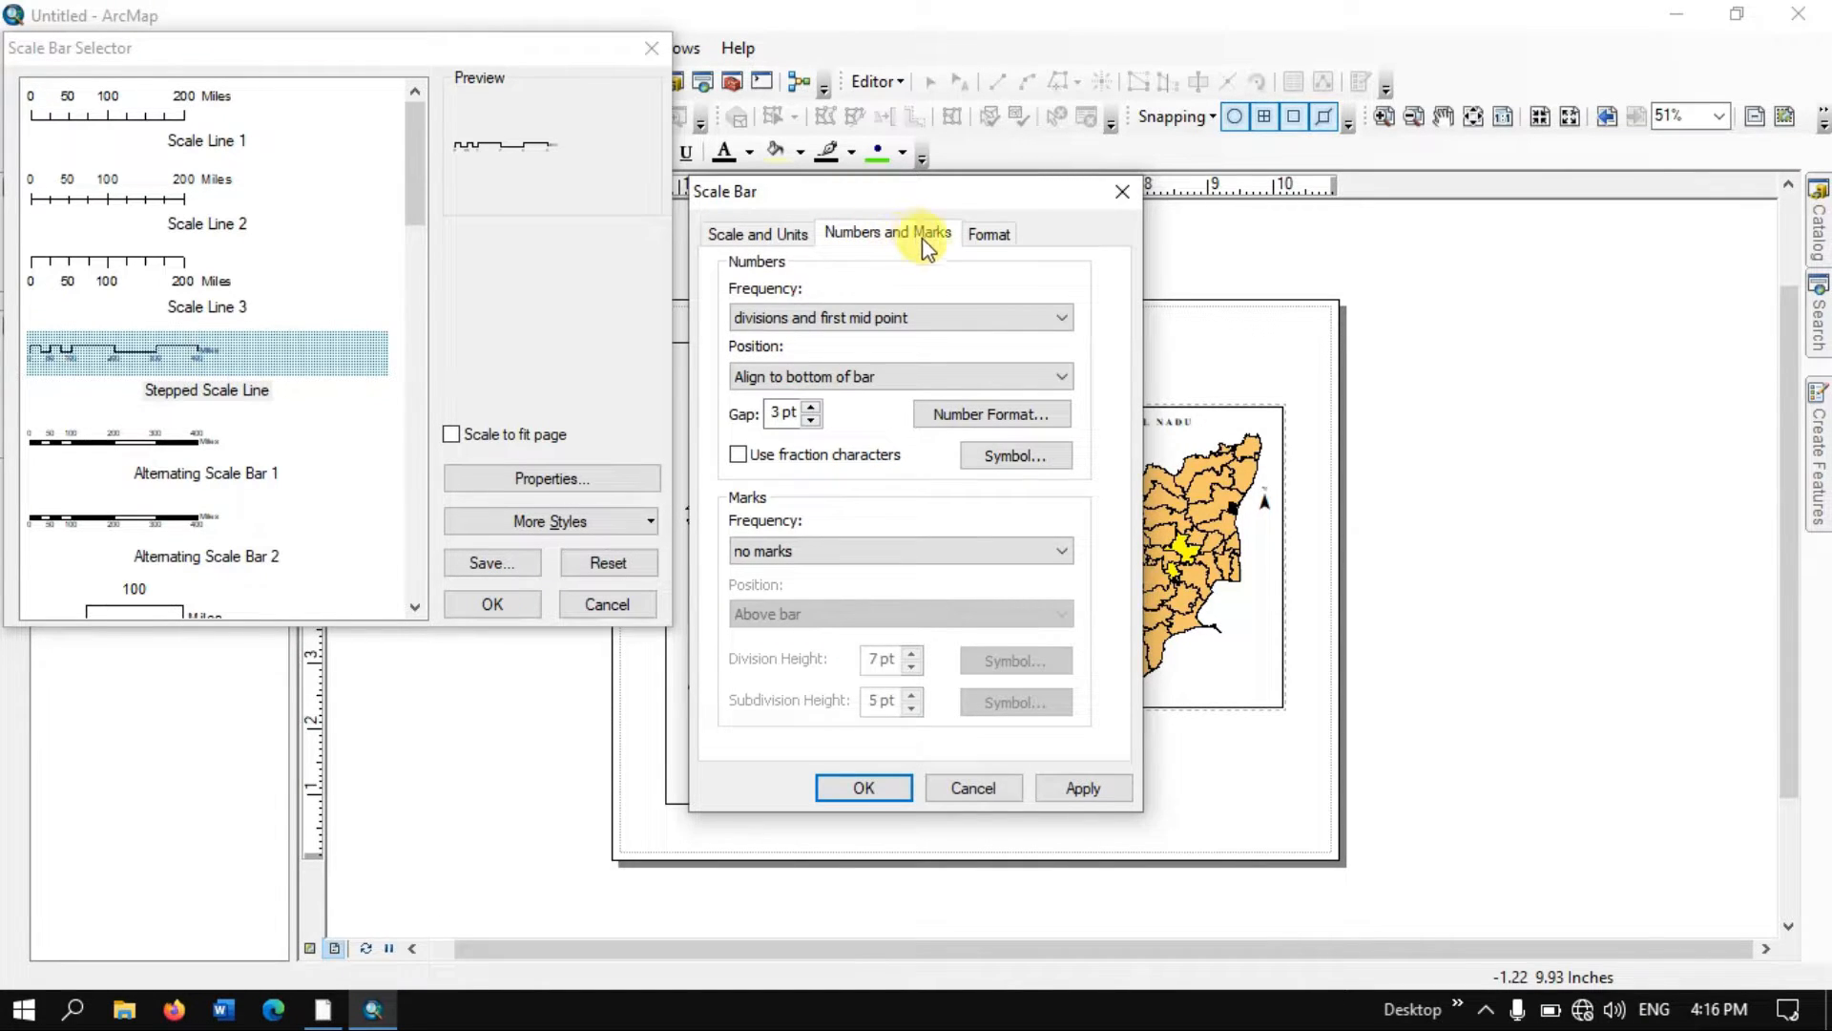
left_click(985, 232)
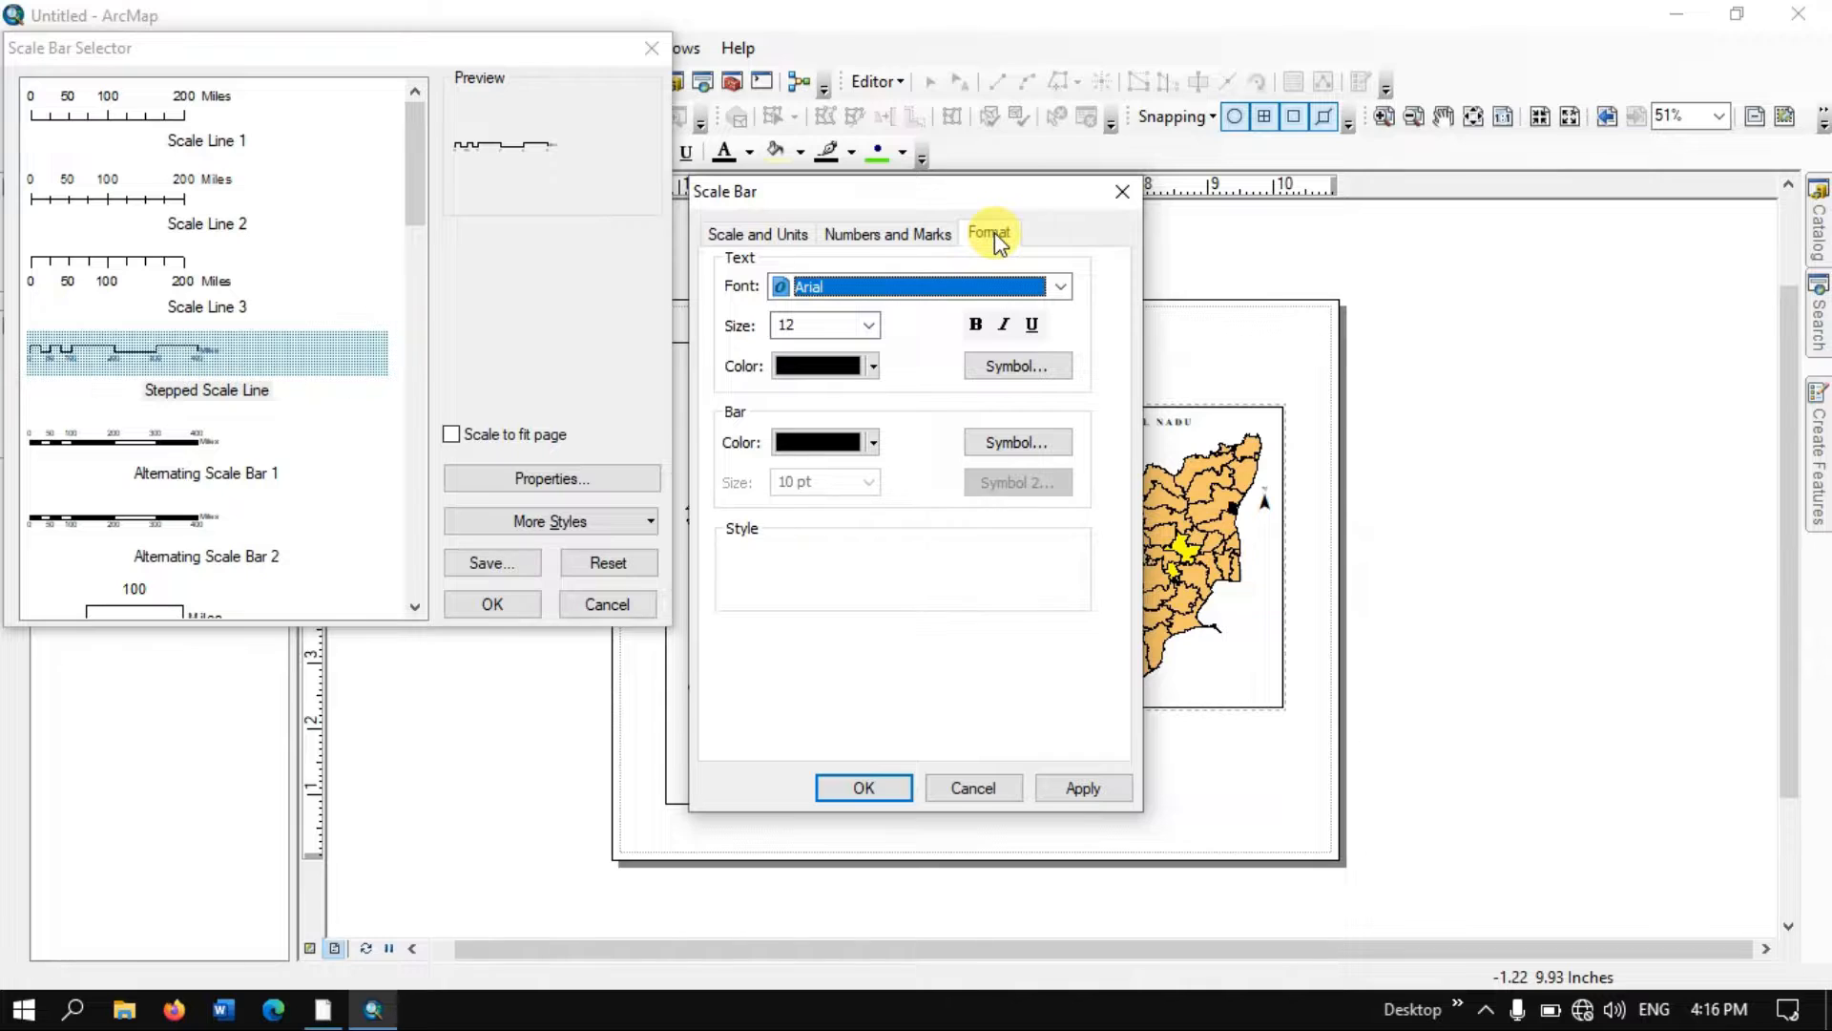
left_click(977, 290)
key("t")
key("t")
key("t")
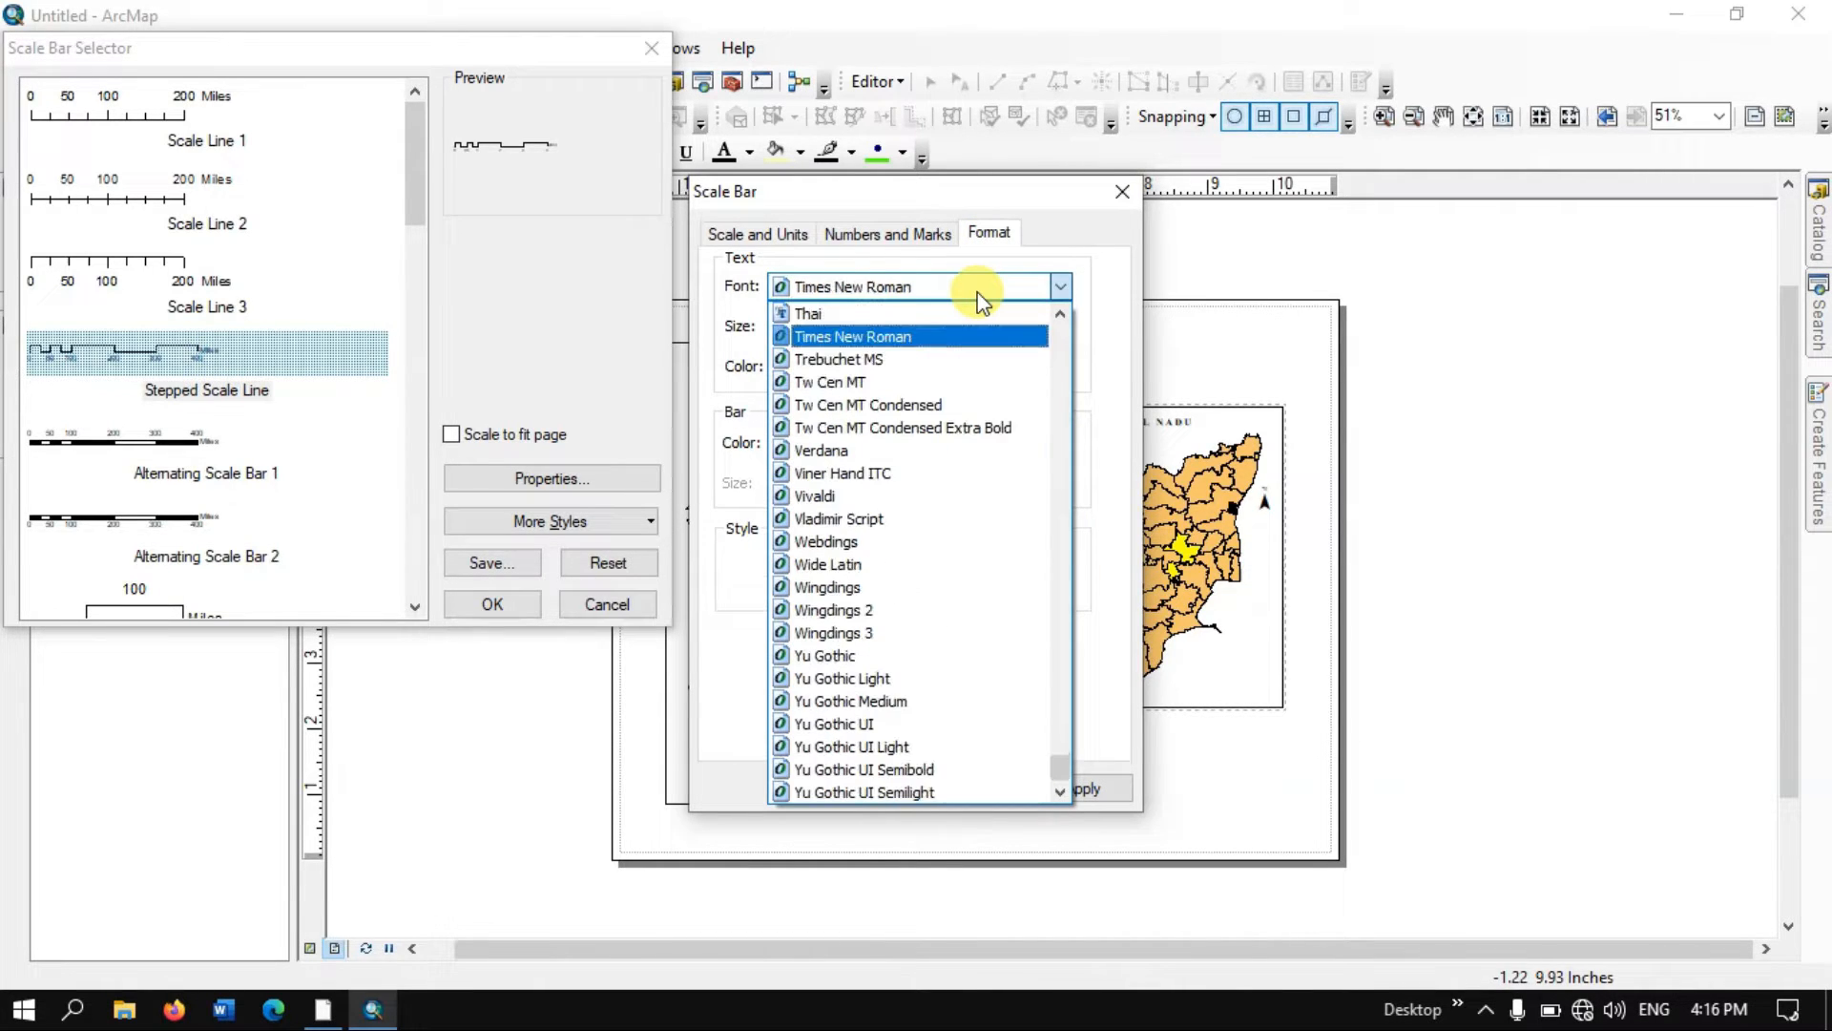
key("Return")
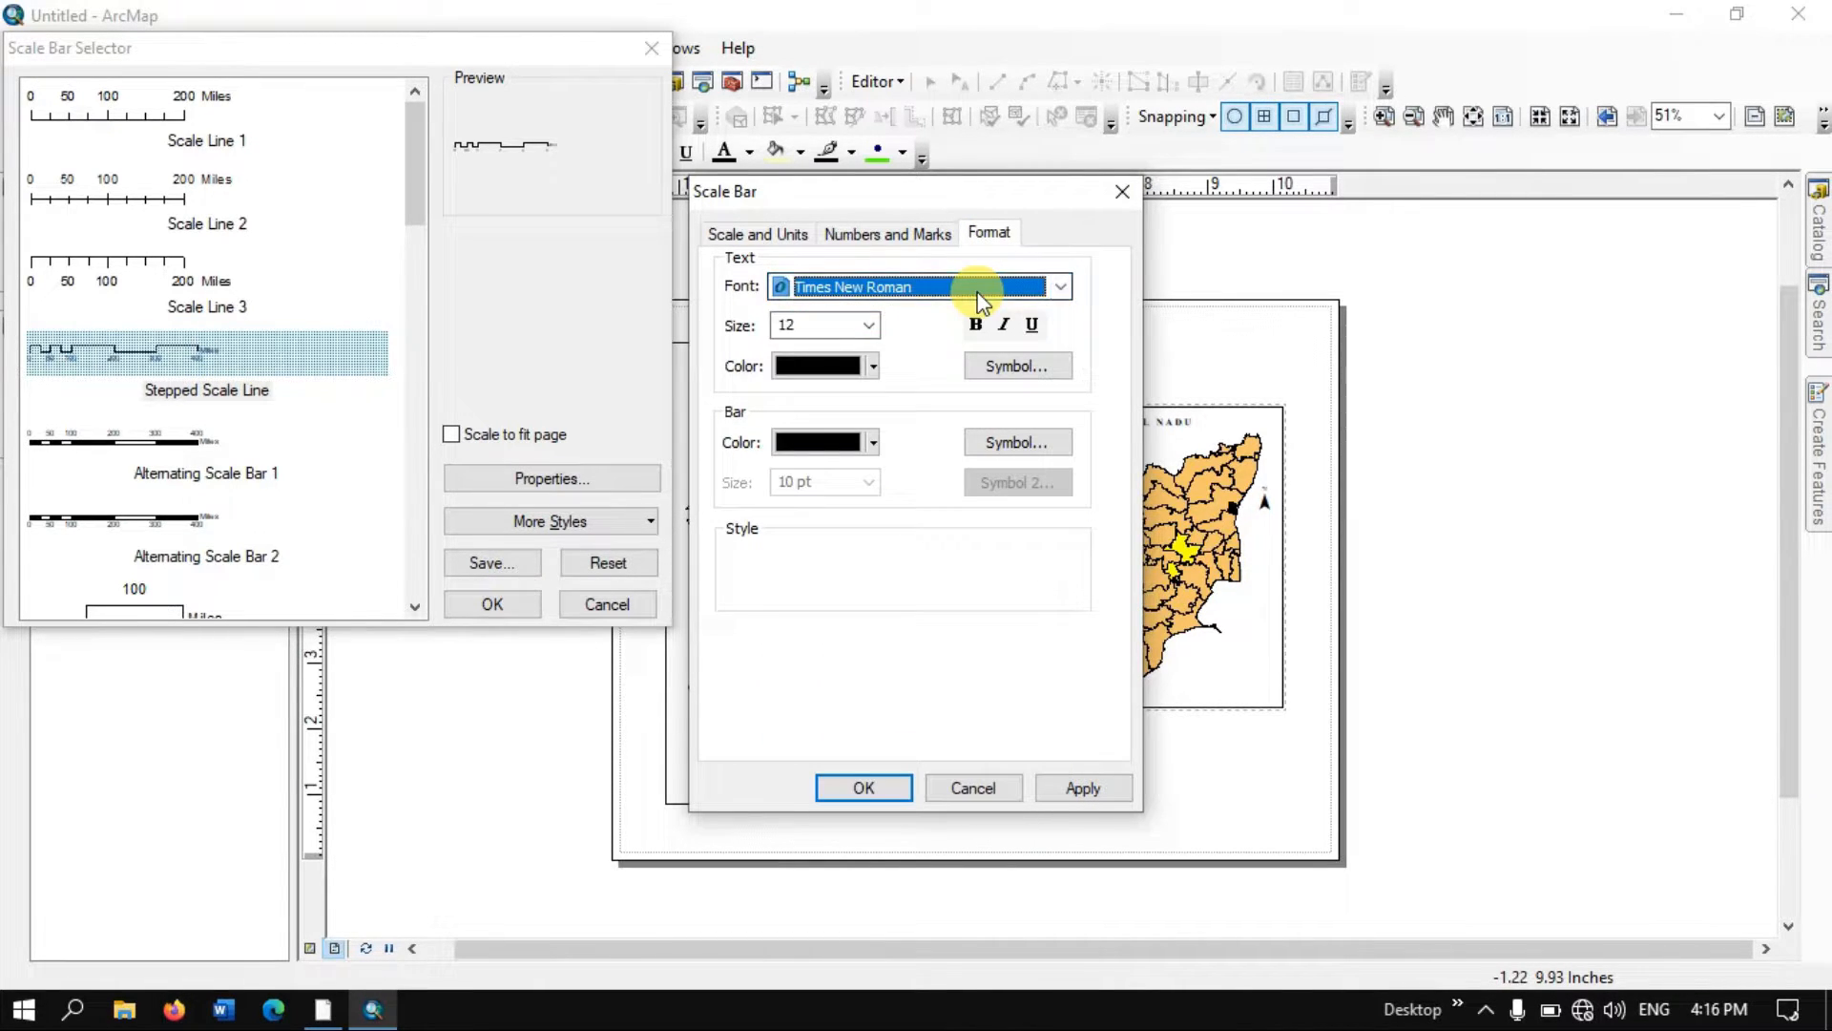
left_click(968, 327)
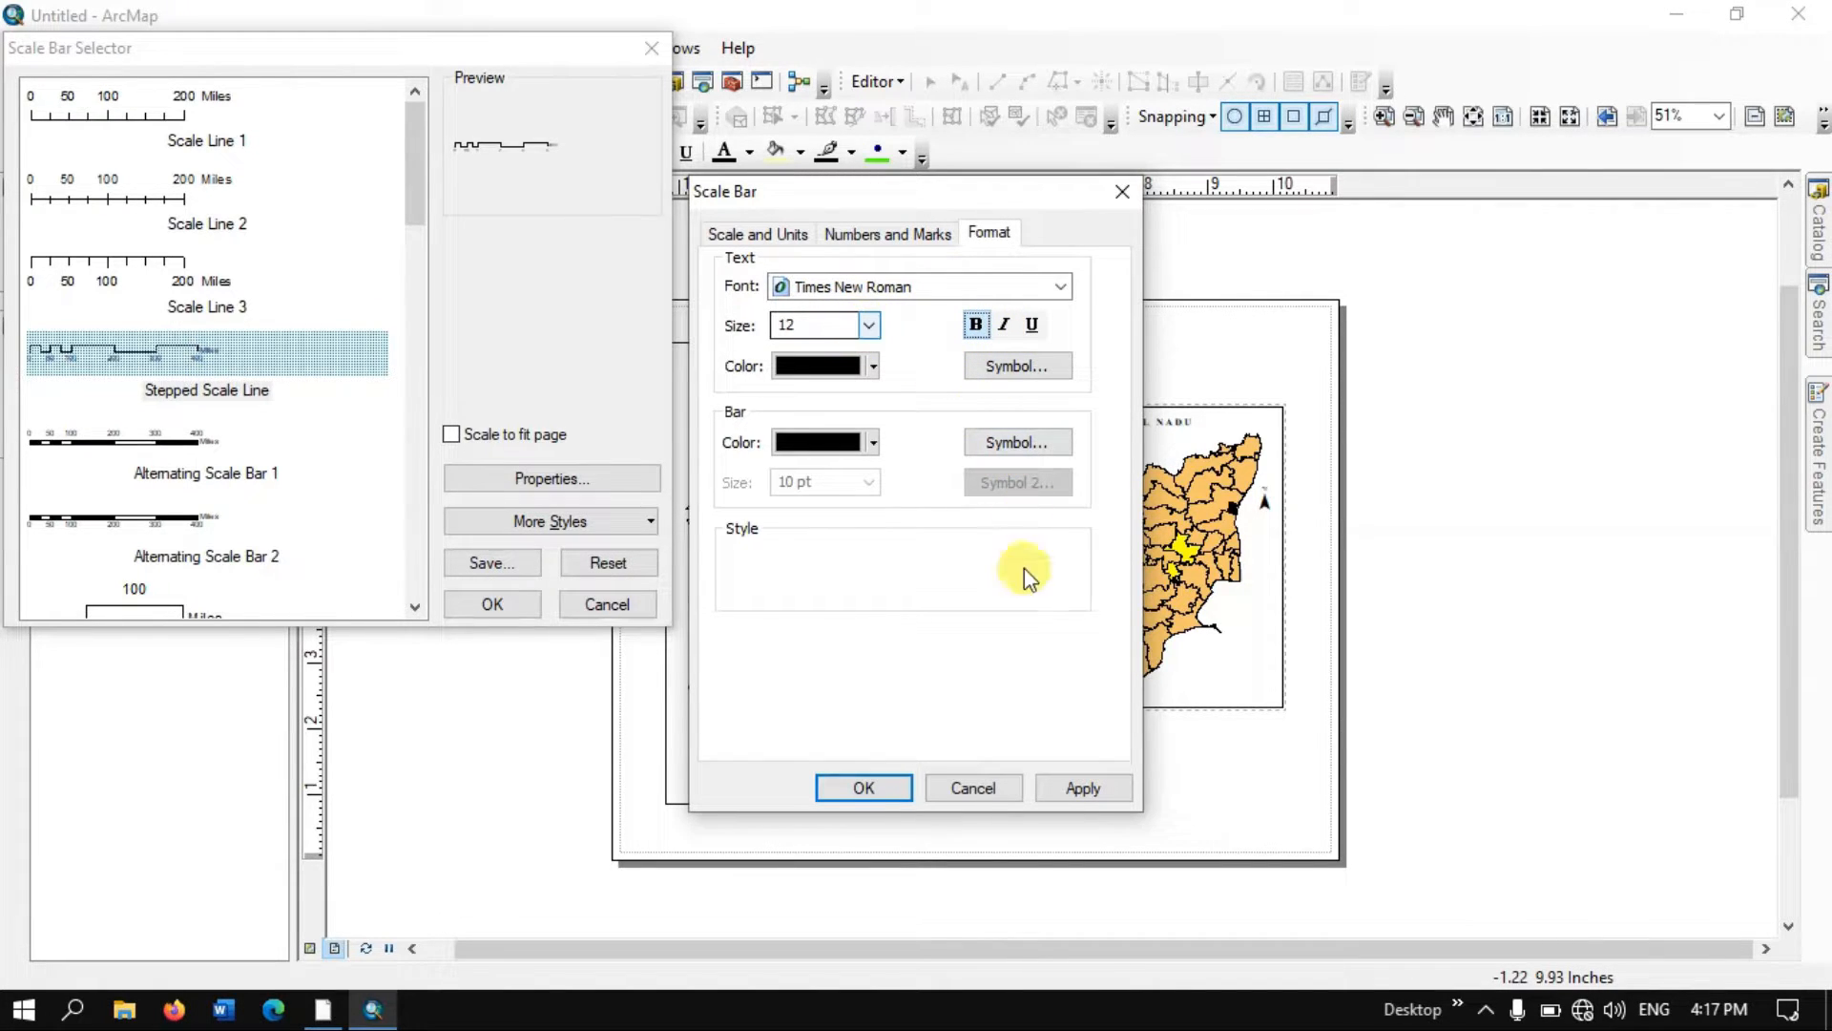
left_click(1078, 788)
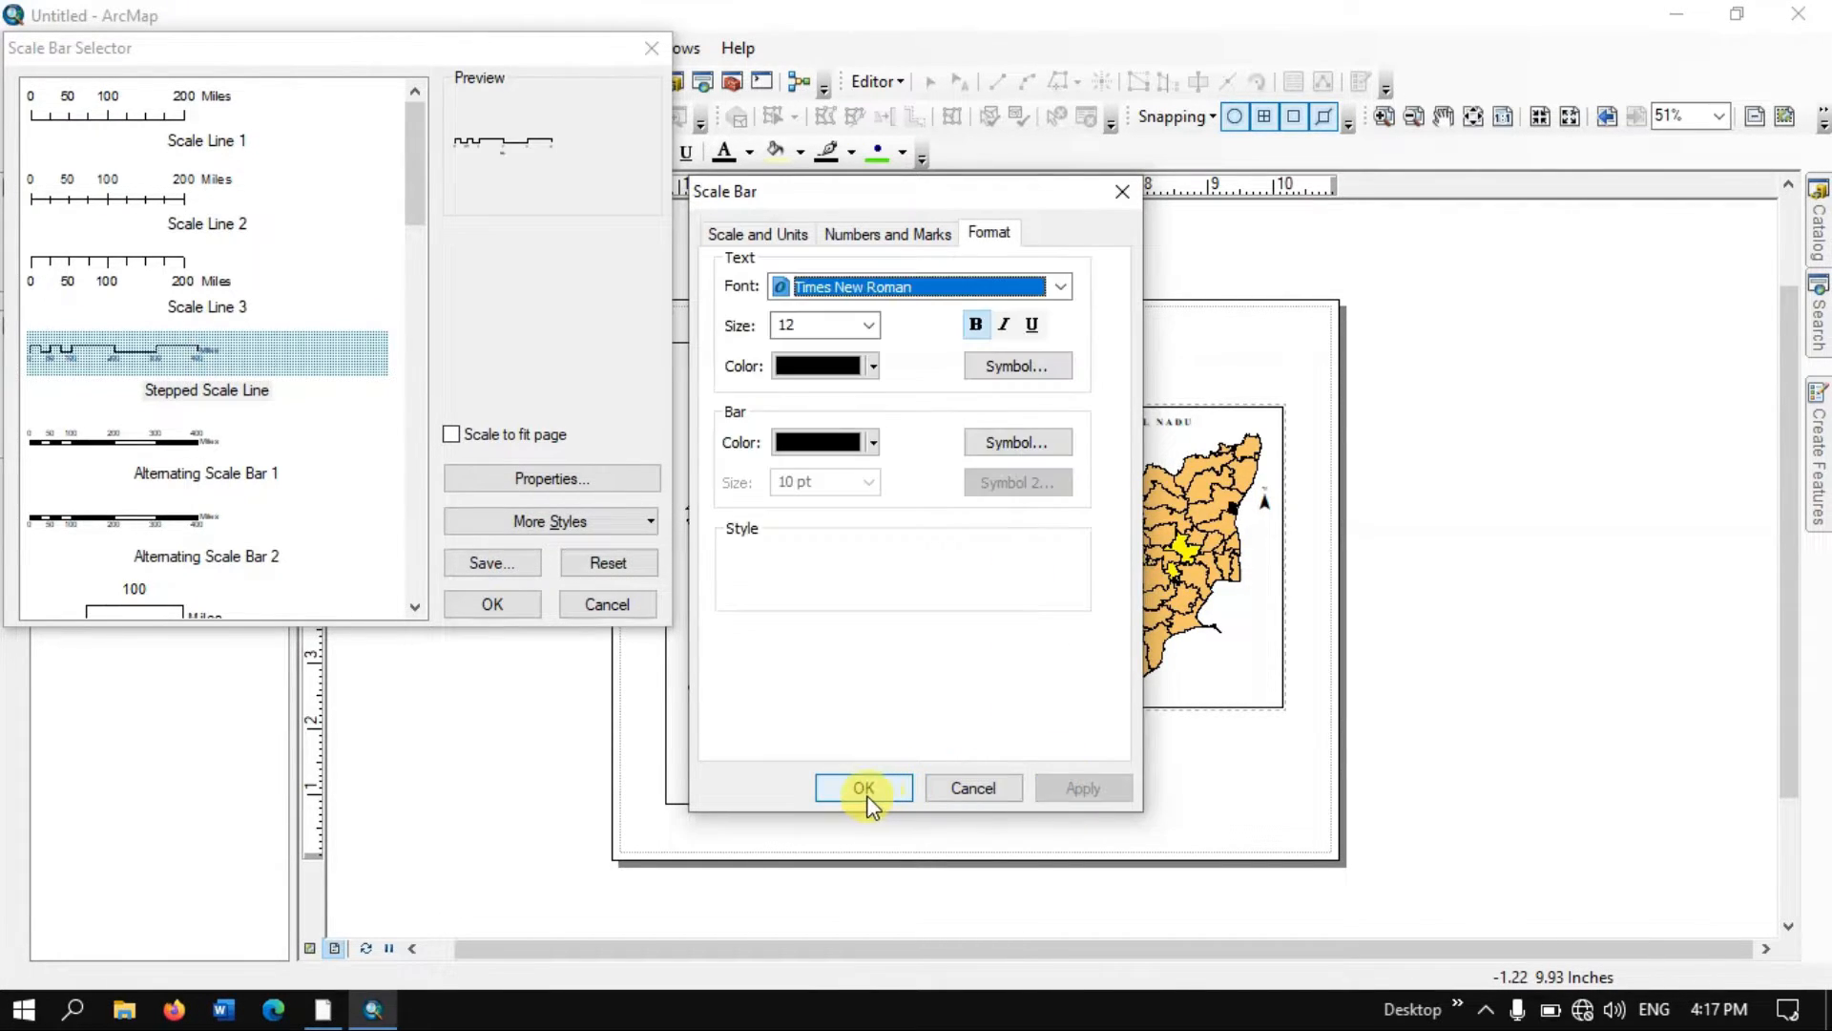
left_click(865, 788)
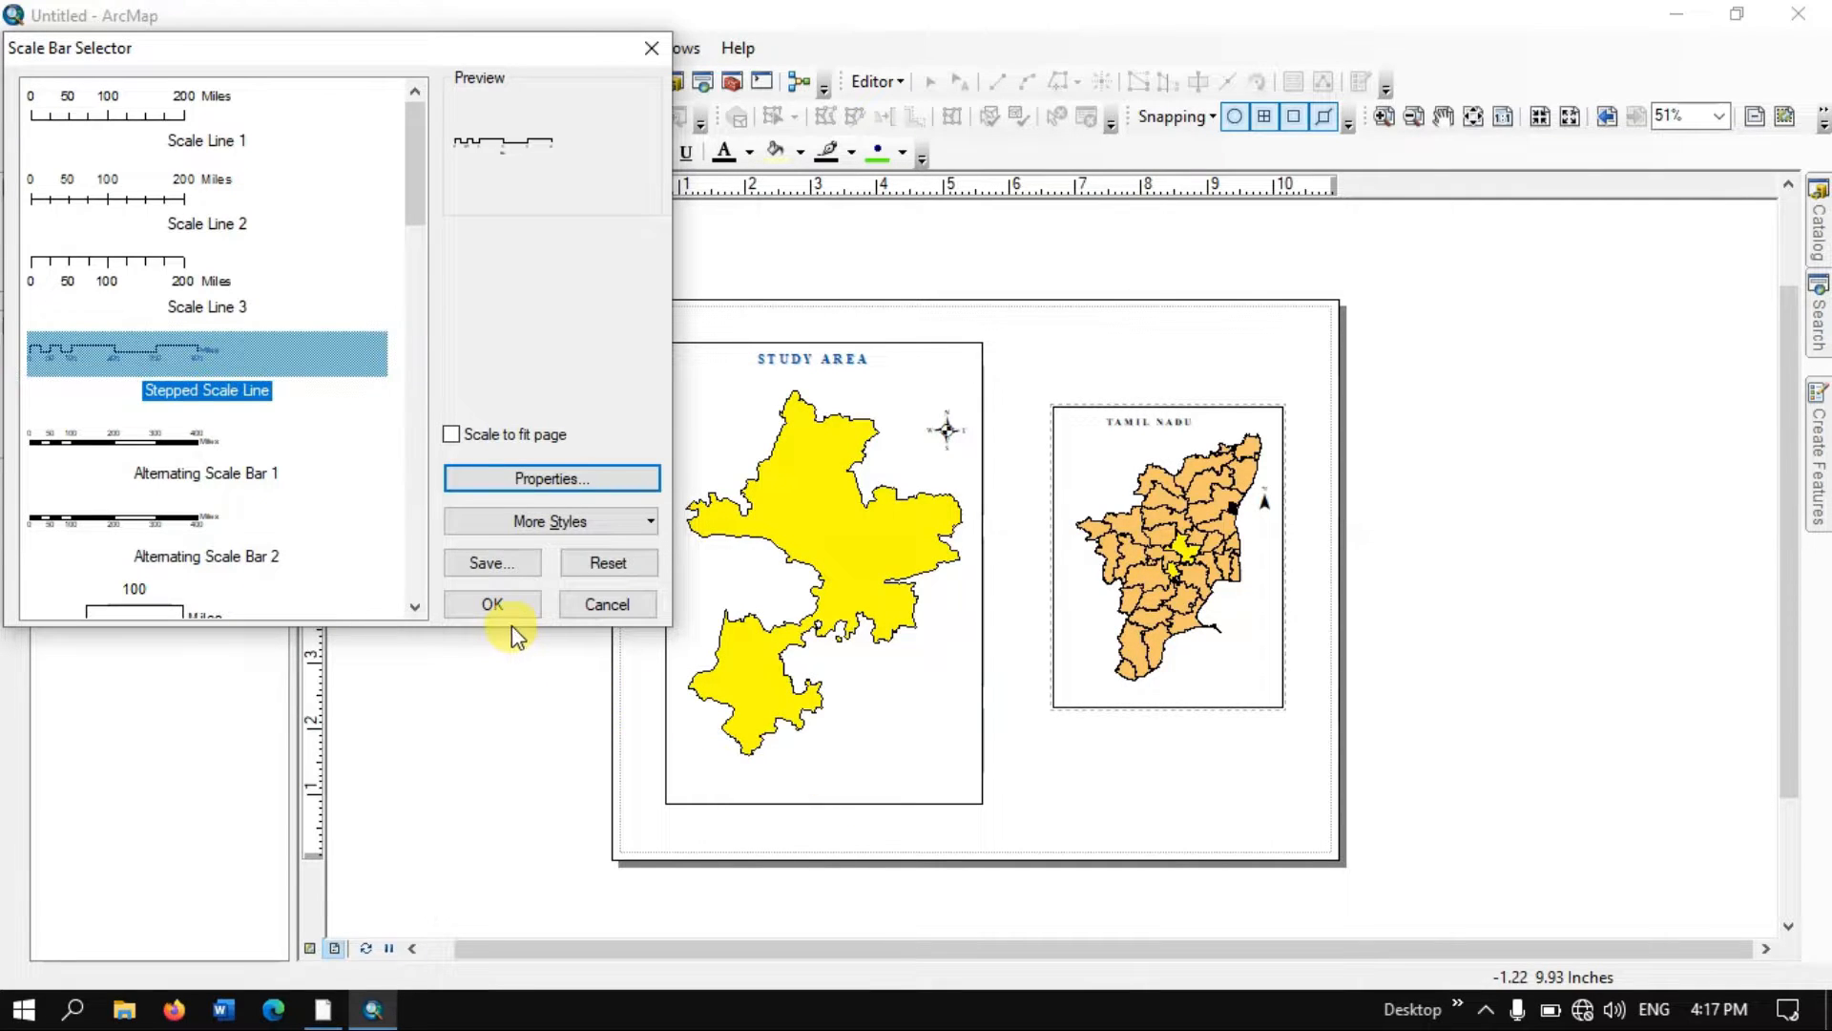
- Insert the configured stepped scale bar and move it just below the TAMIL NADU map frame
left_click(492, 603)
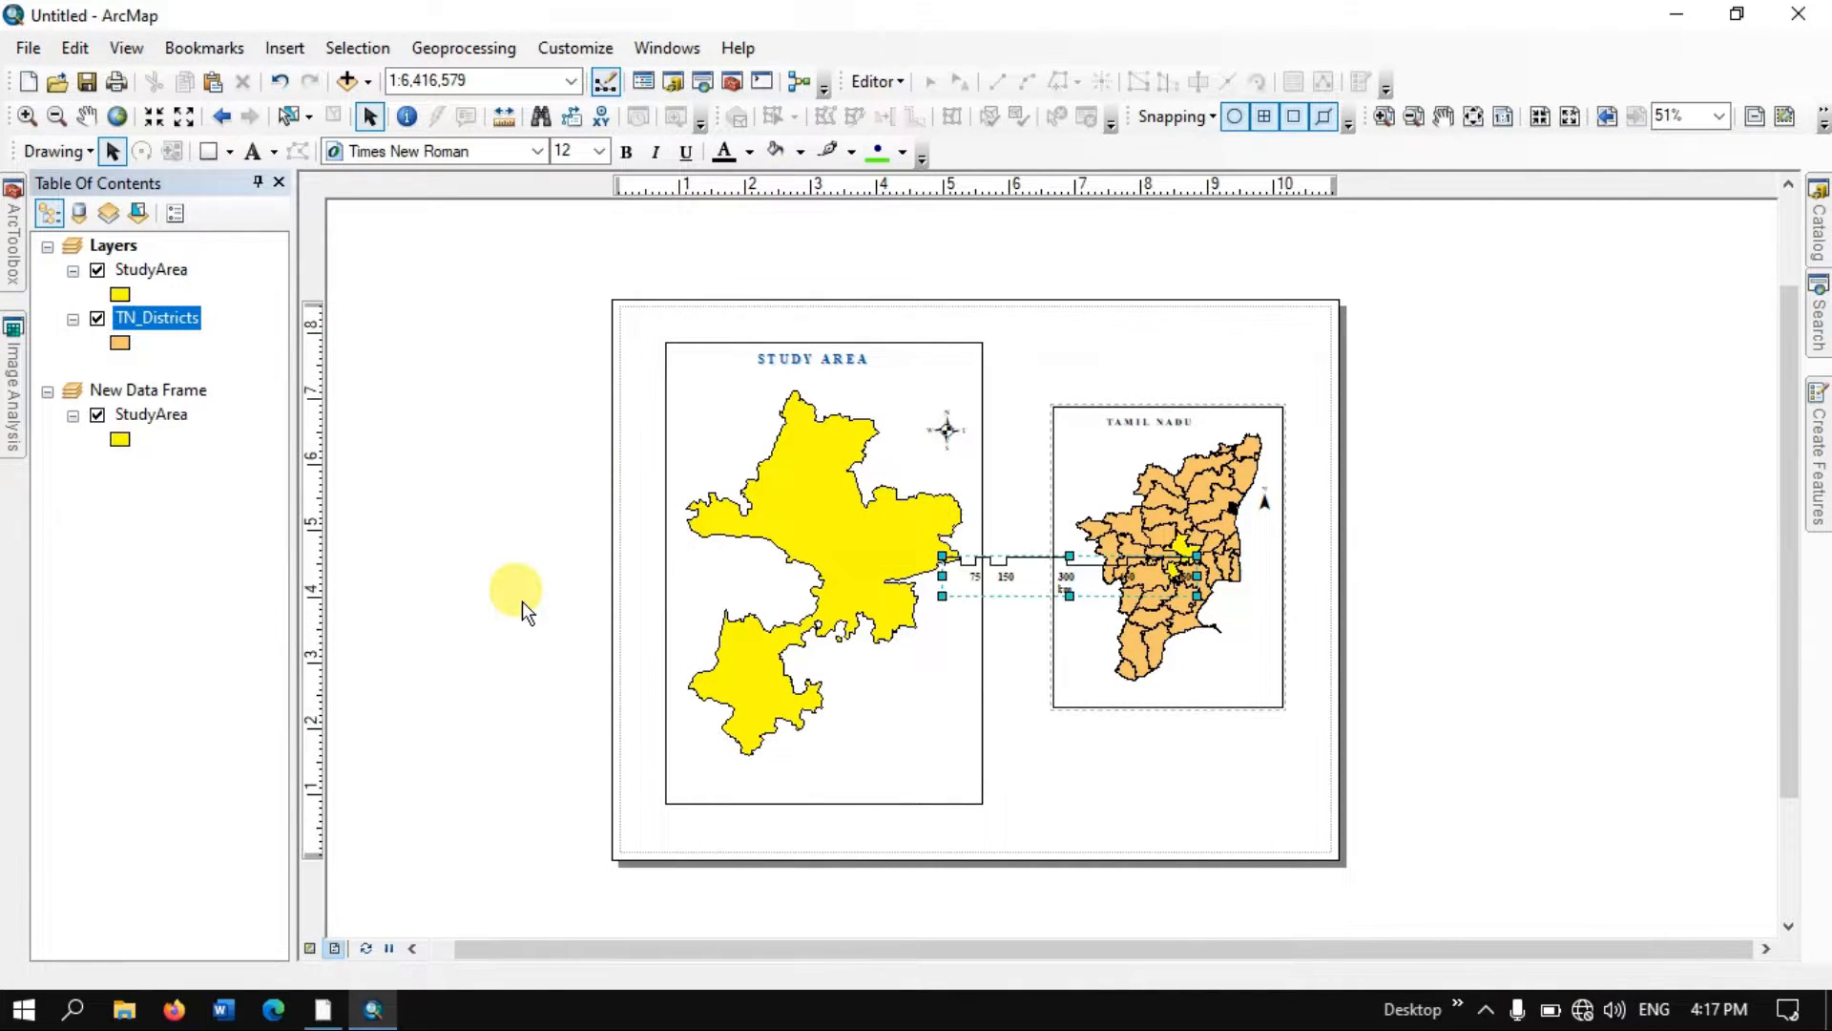
scroll(1094, 722, "up", 2)
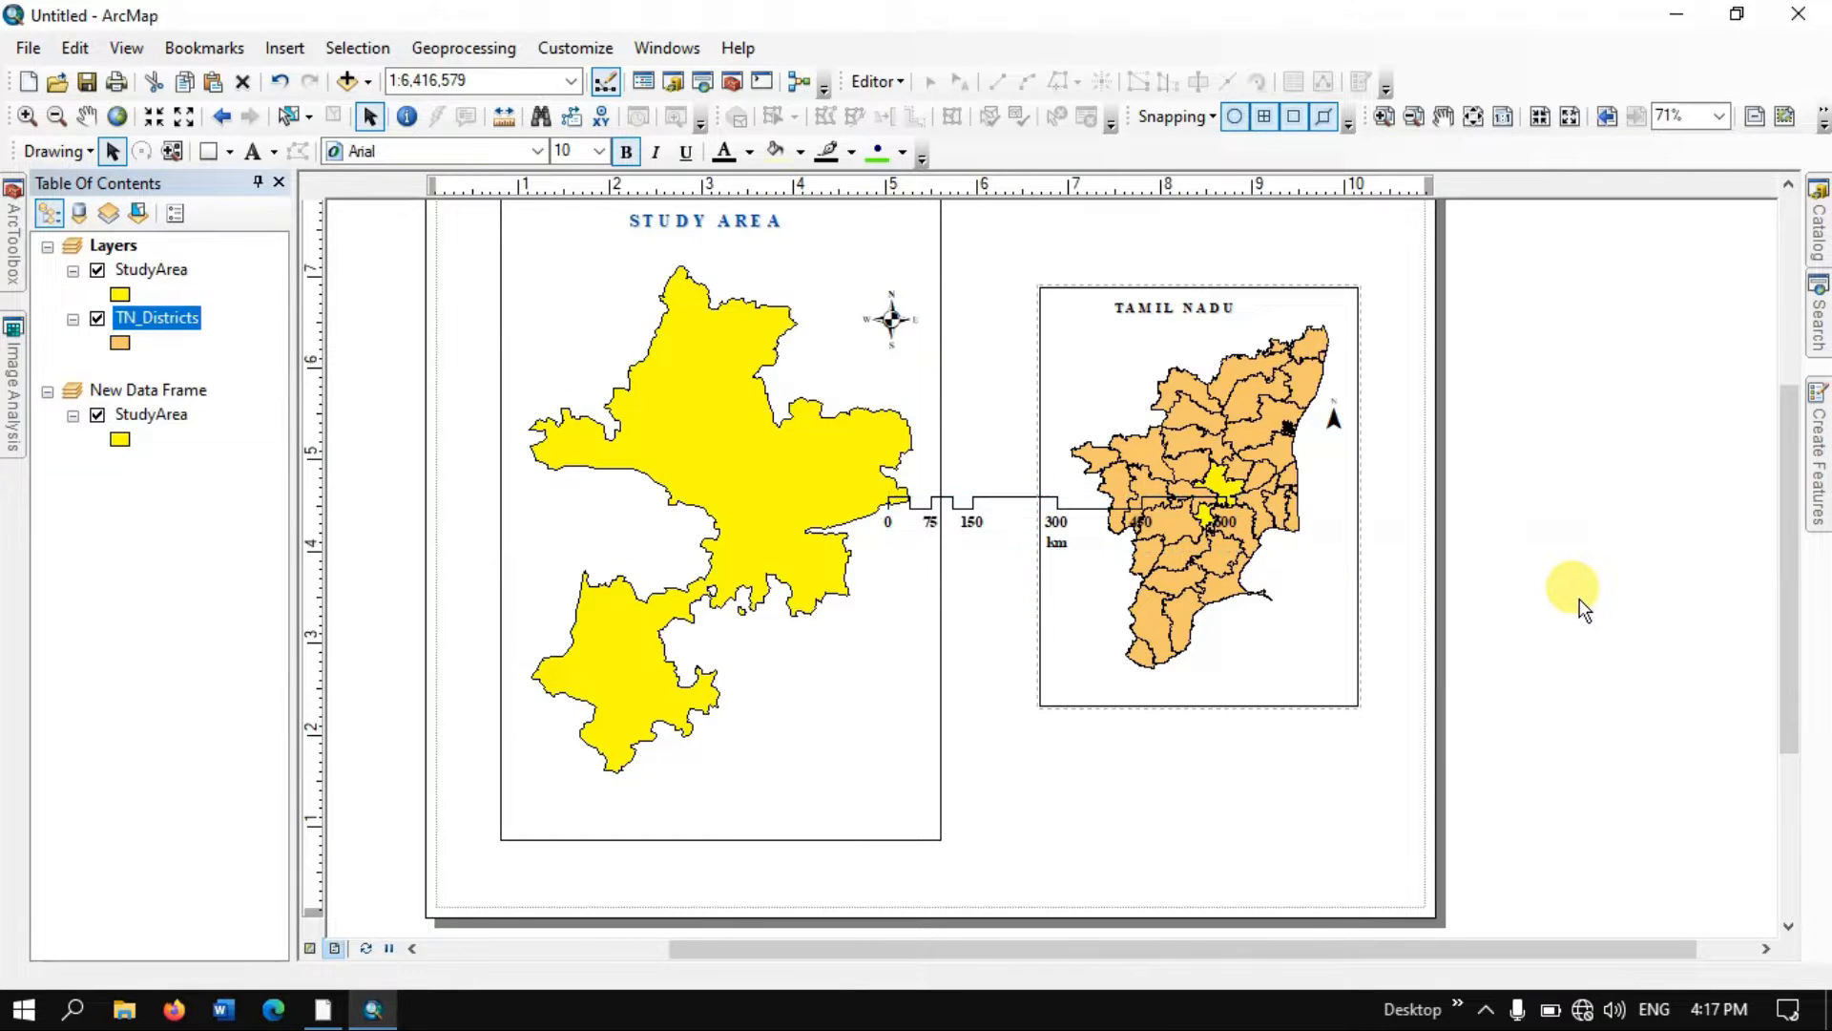
left_click(1030, 504)
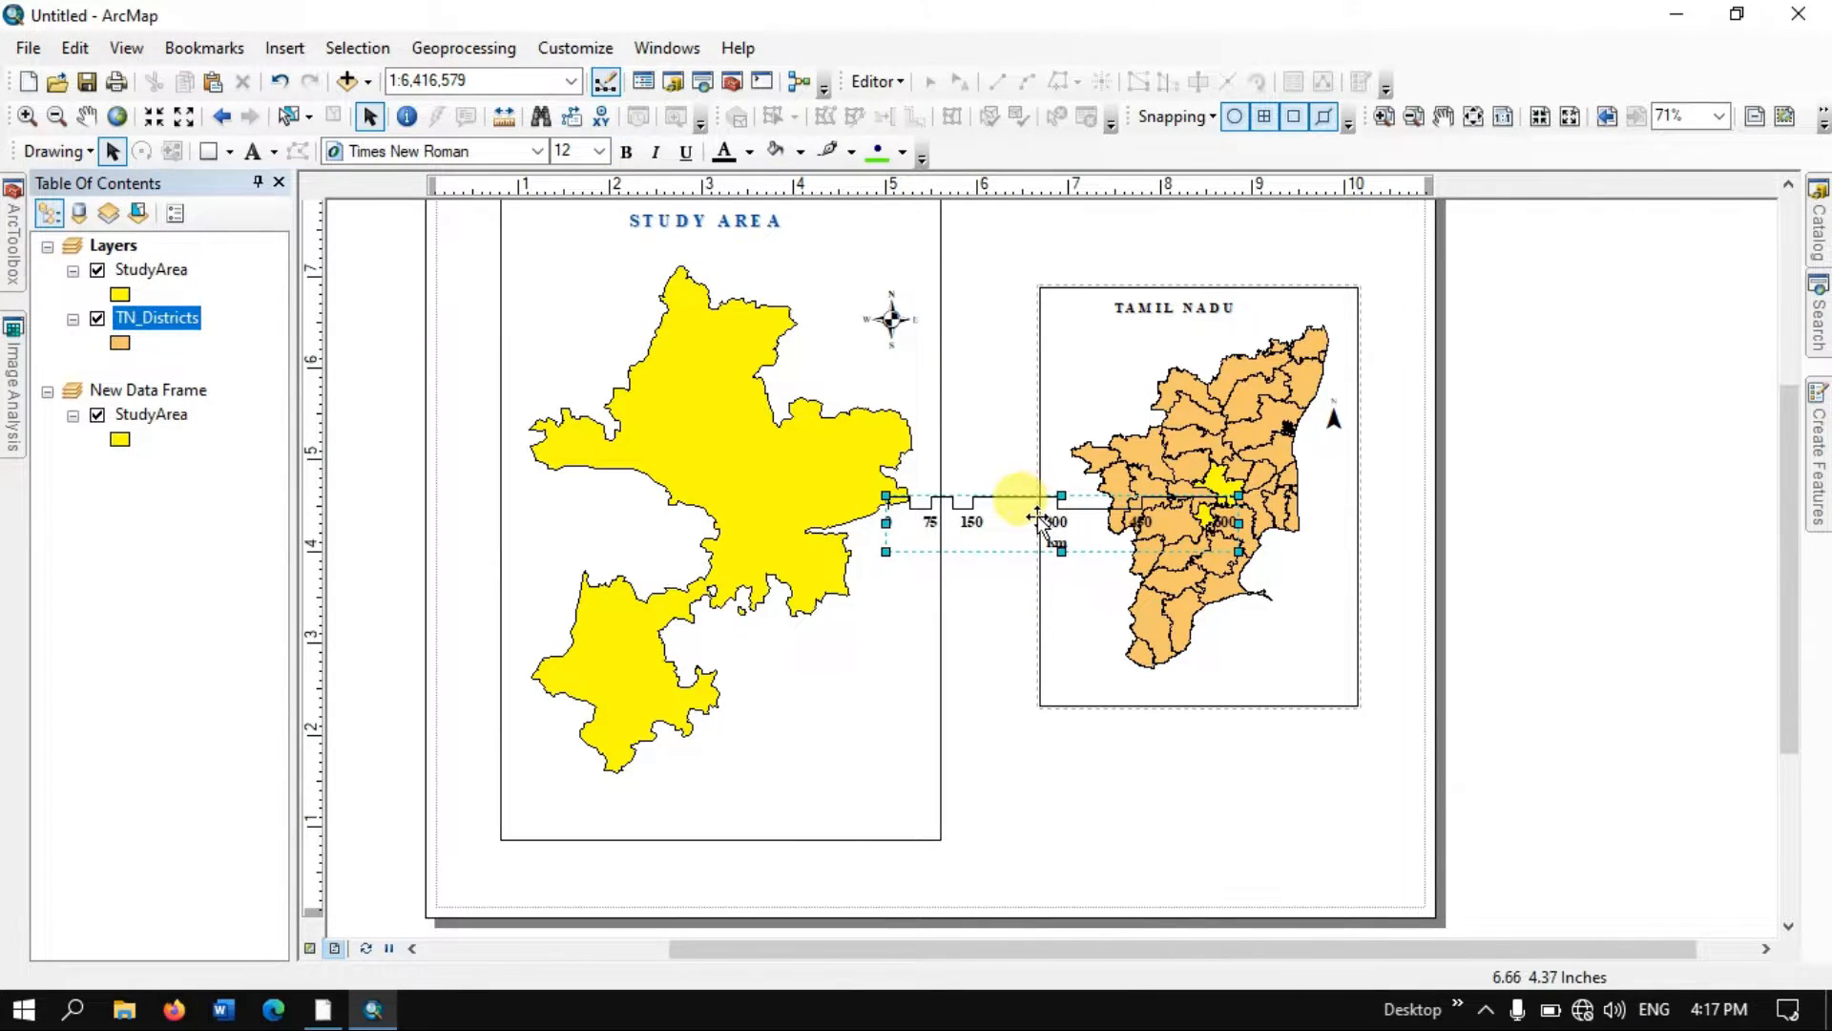
left_click_drag(1039, 520, 1179, 773)
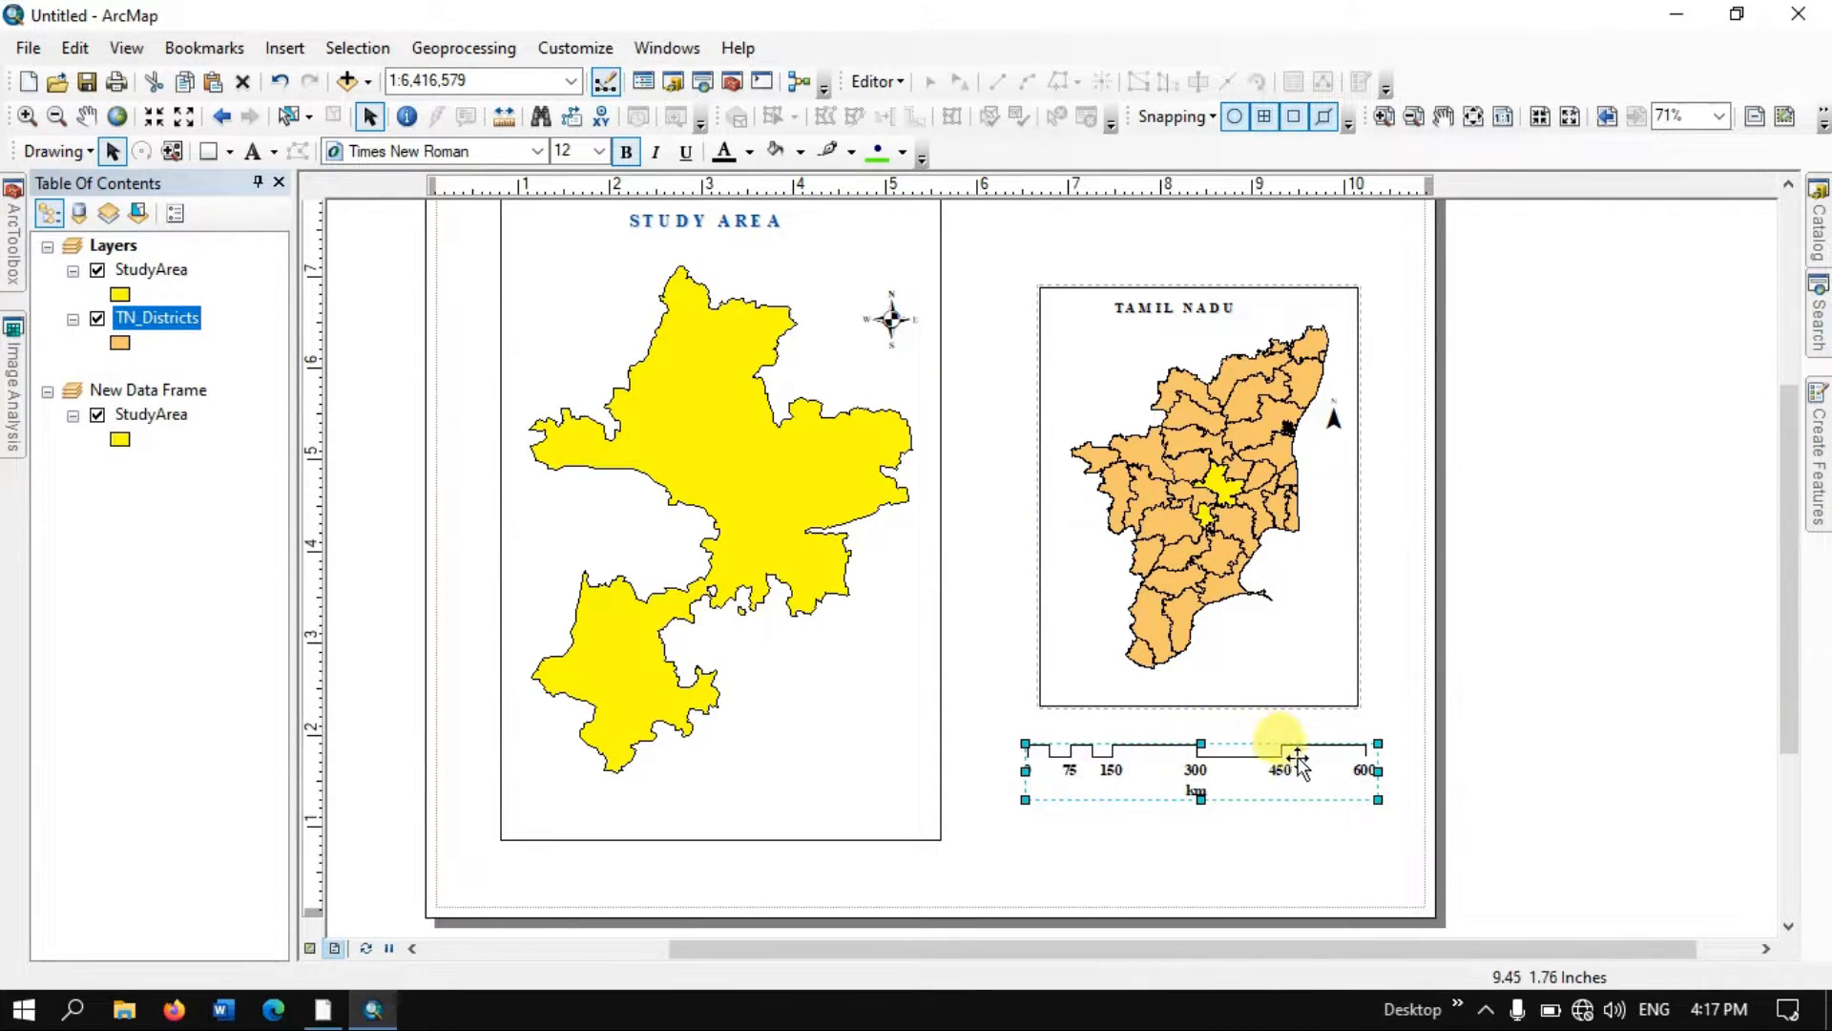
- Shrink the TAMIL NADU map's scale bar from both ends until its range ends at 160 km
left_click_drag(1376, 770, 1265, 770)
left_click_drag(1143, 794, 1140, 768)
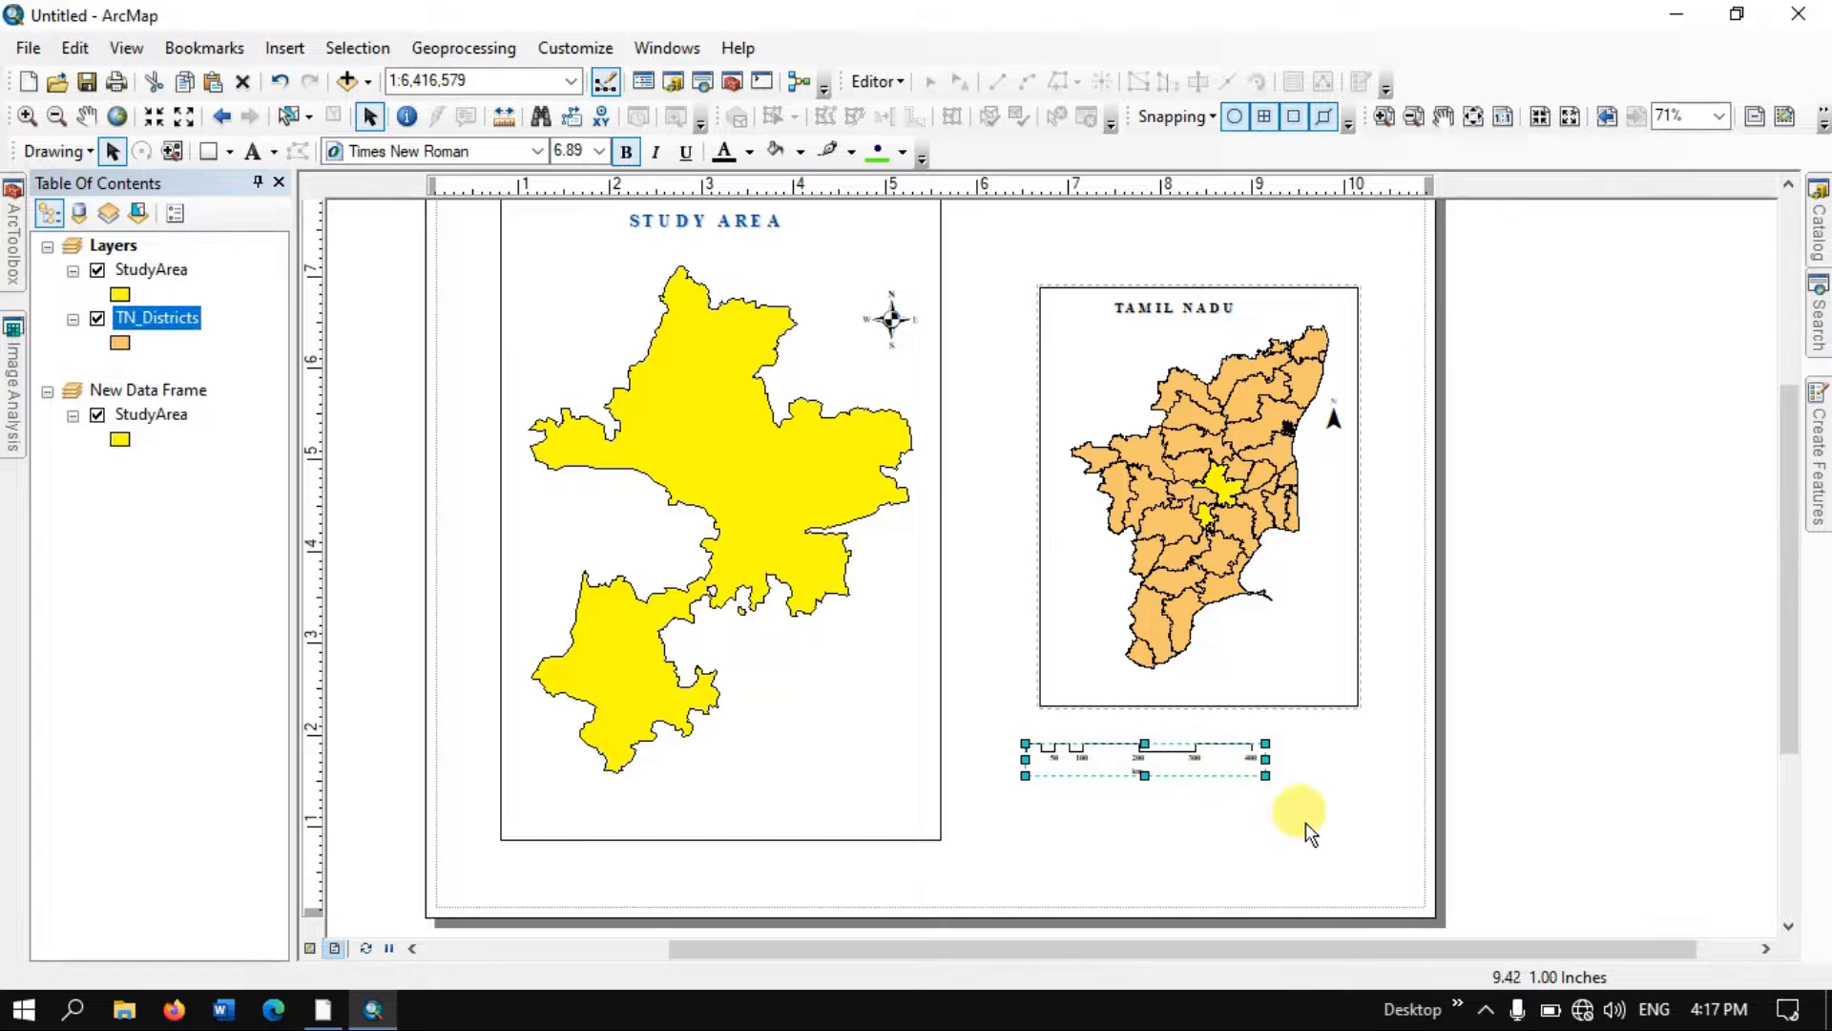
left_click(1599, 730)
left_click(1162, 740)
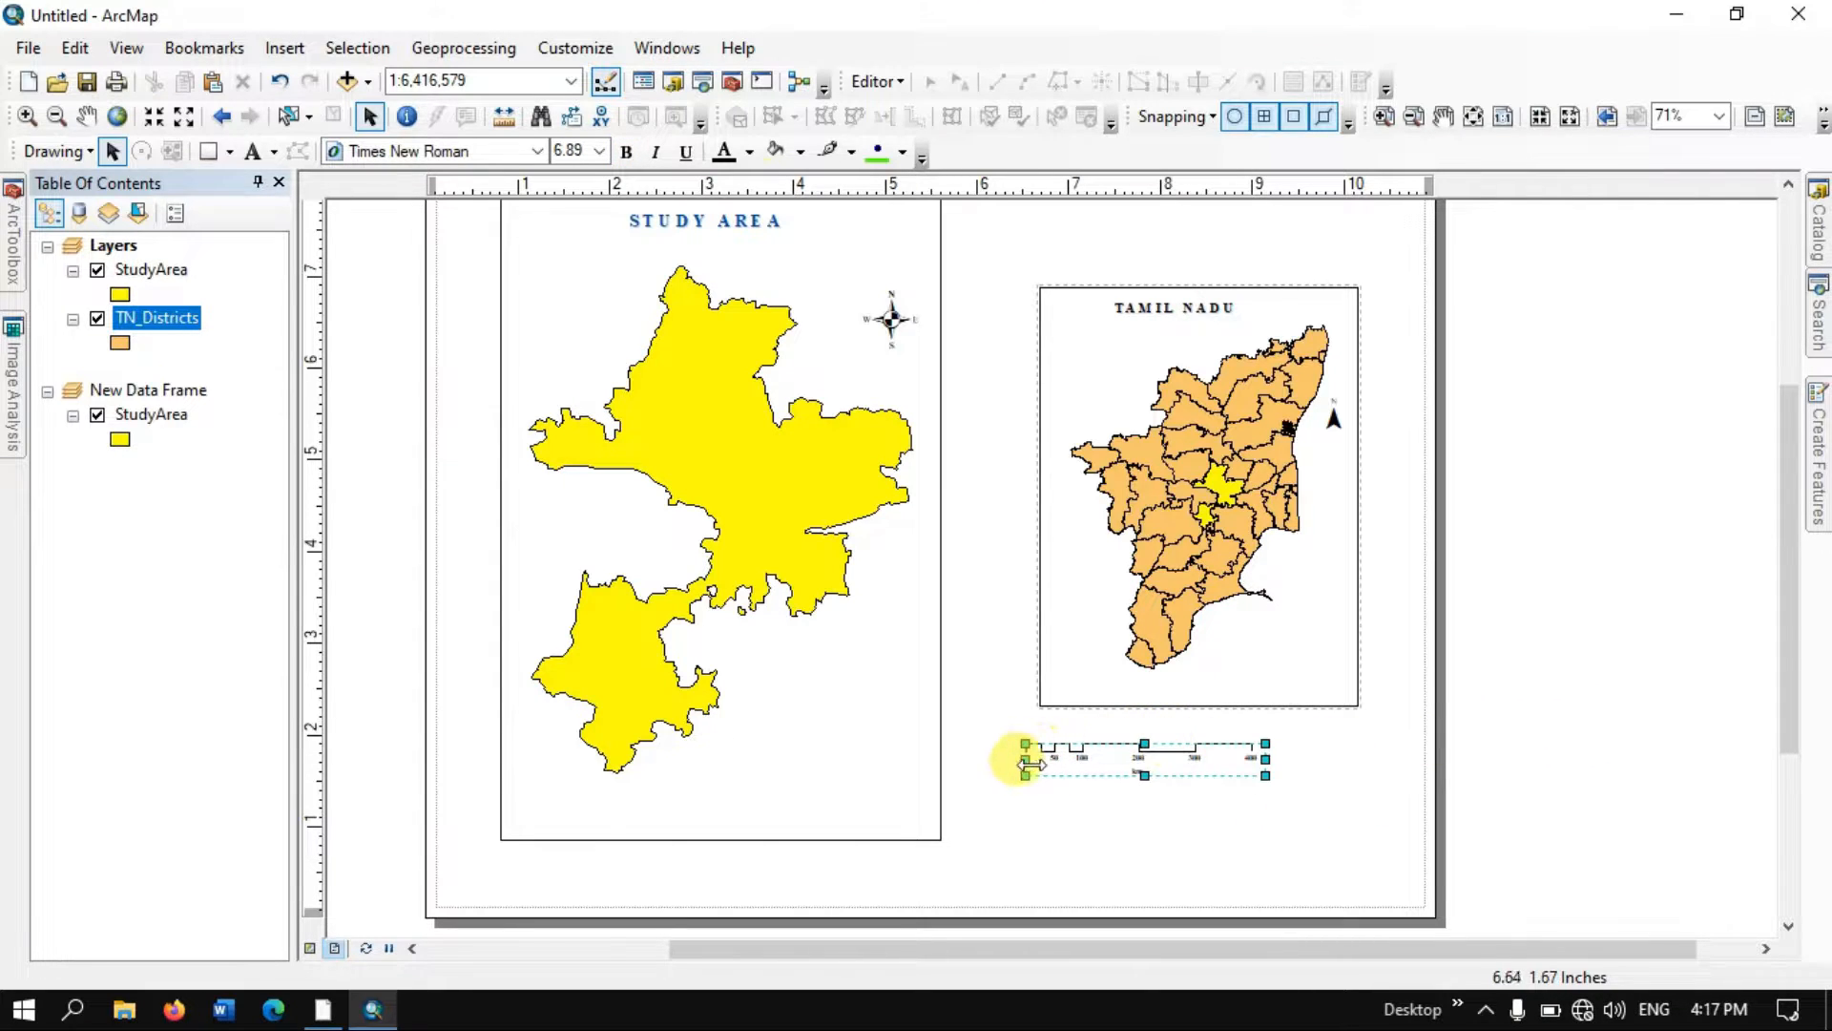
left_click_drag(1026, 760, 1173, 759)
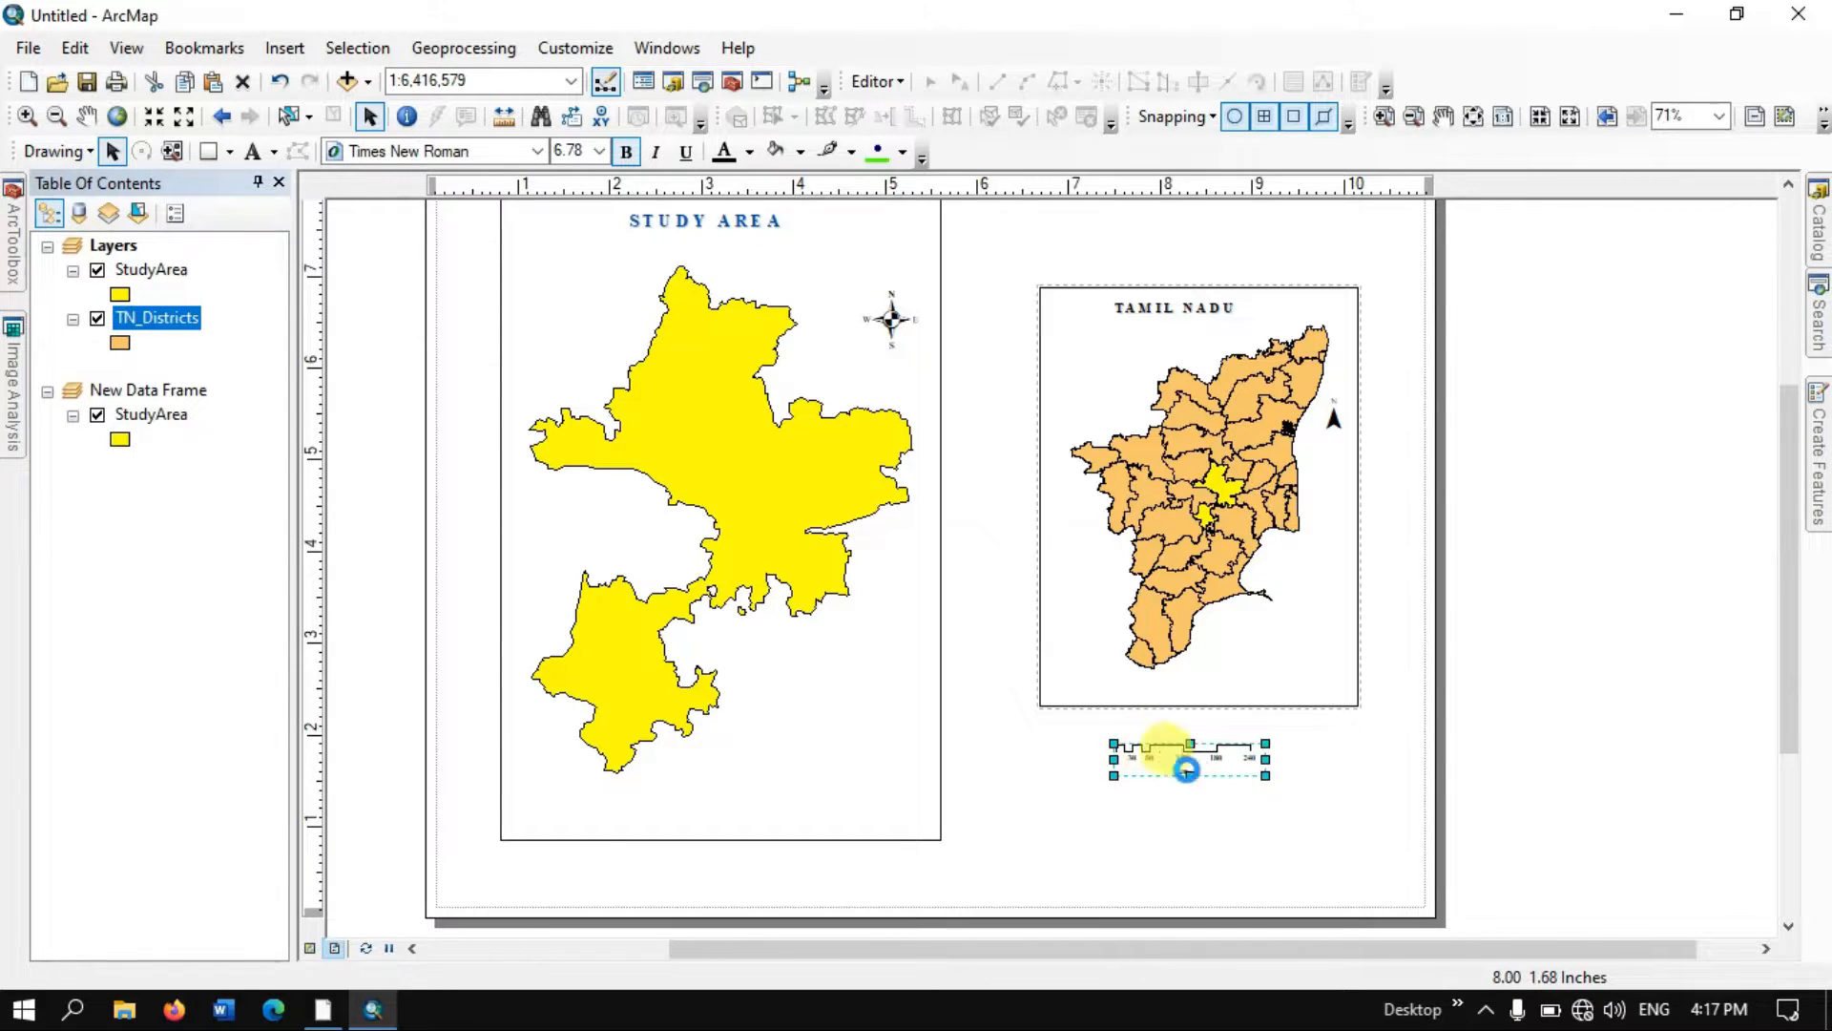
left_click(1498, 763)
left_click(1216, 760)
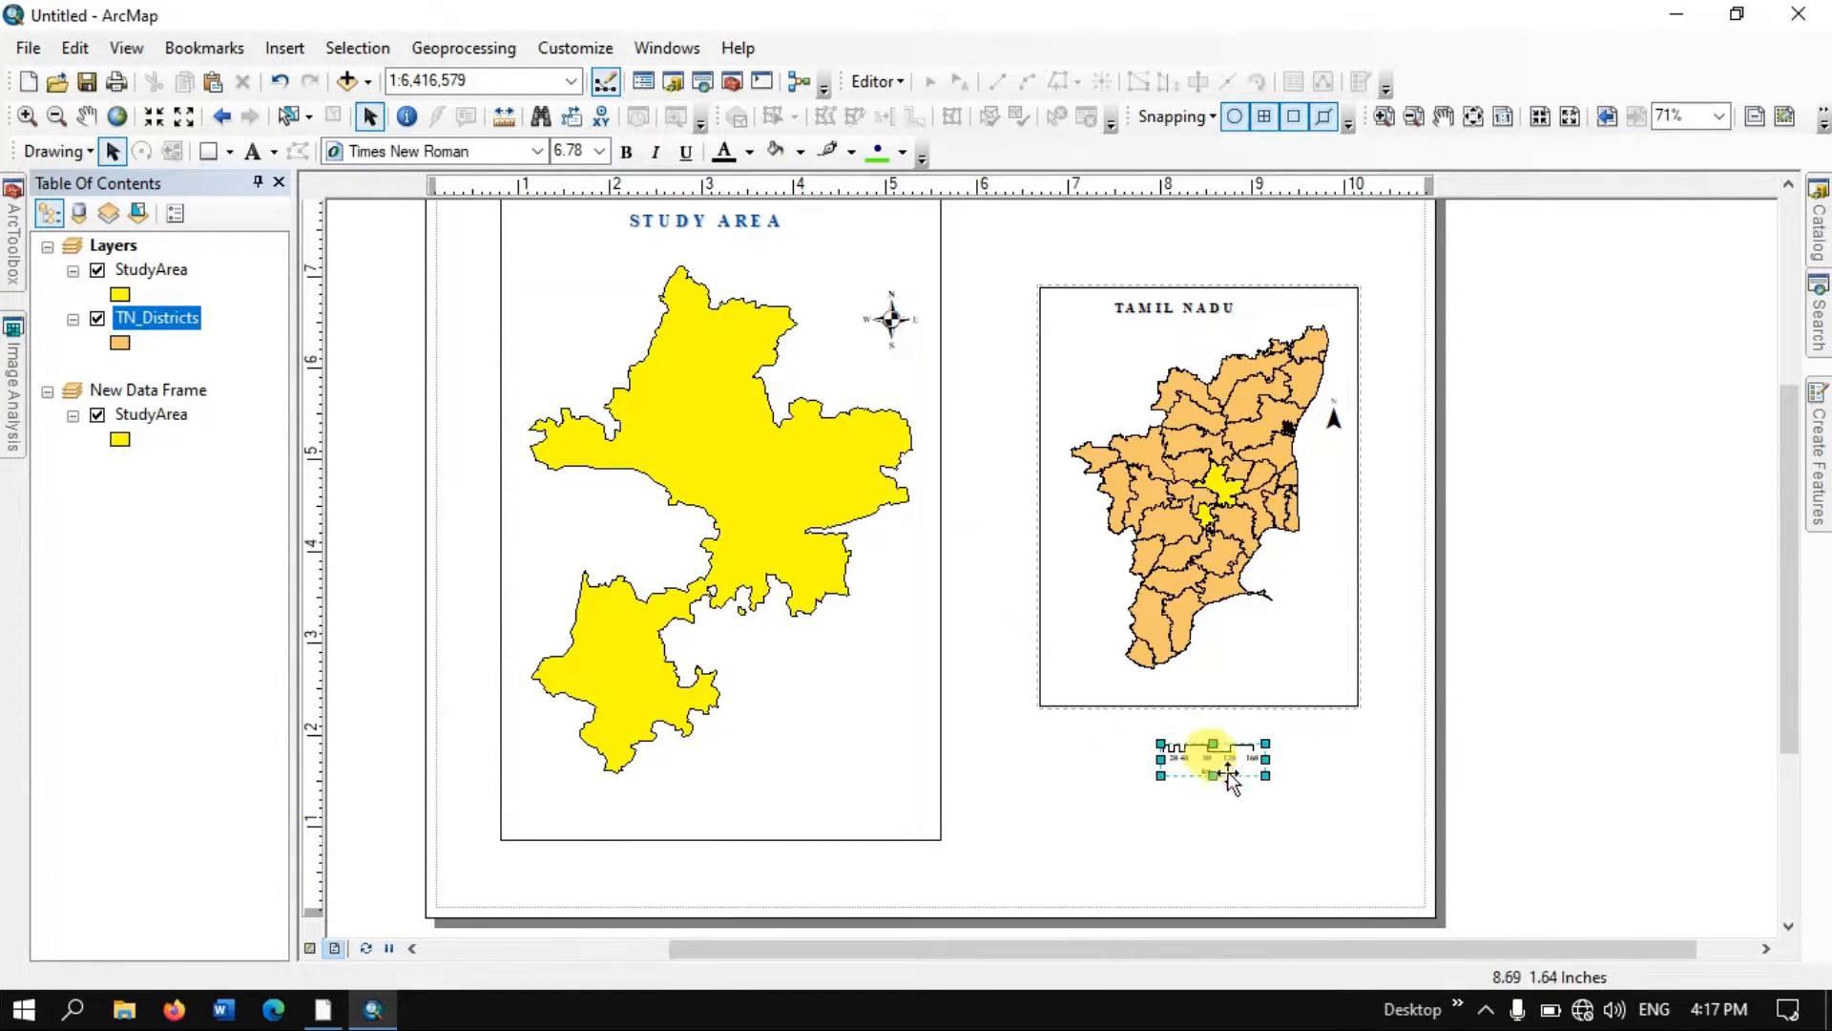
- Move the small scale bar inside the TAMIL NADU map frame, into its lower-right corner, and deselect it
scroll(1243, 804, "down", 2)
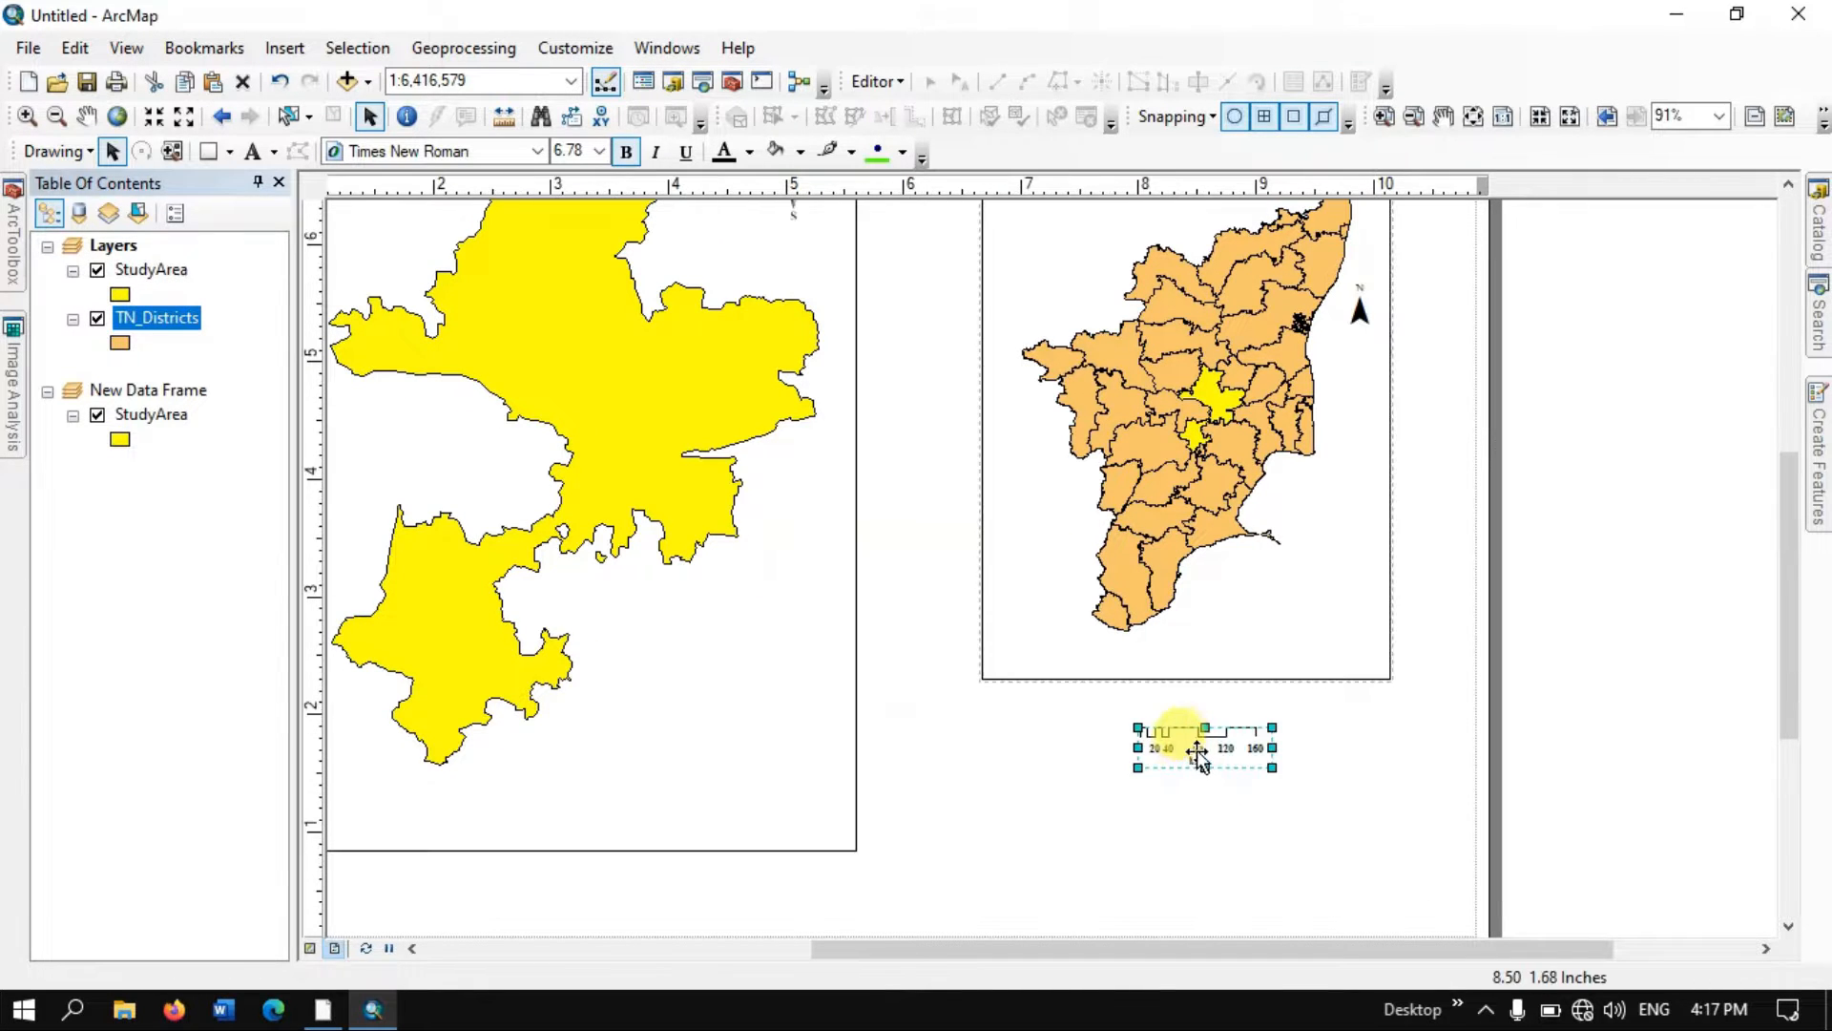
left_click_drag(1275, 743, 1309, 646)
left_click(1256, 747)
left_click(1562, 655)
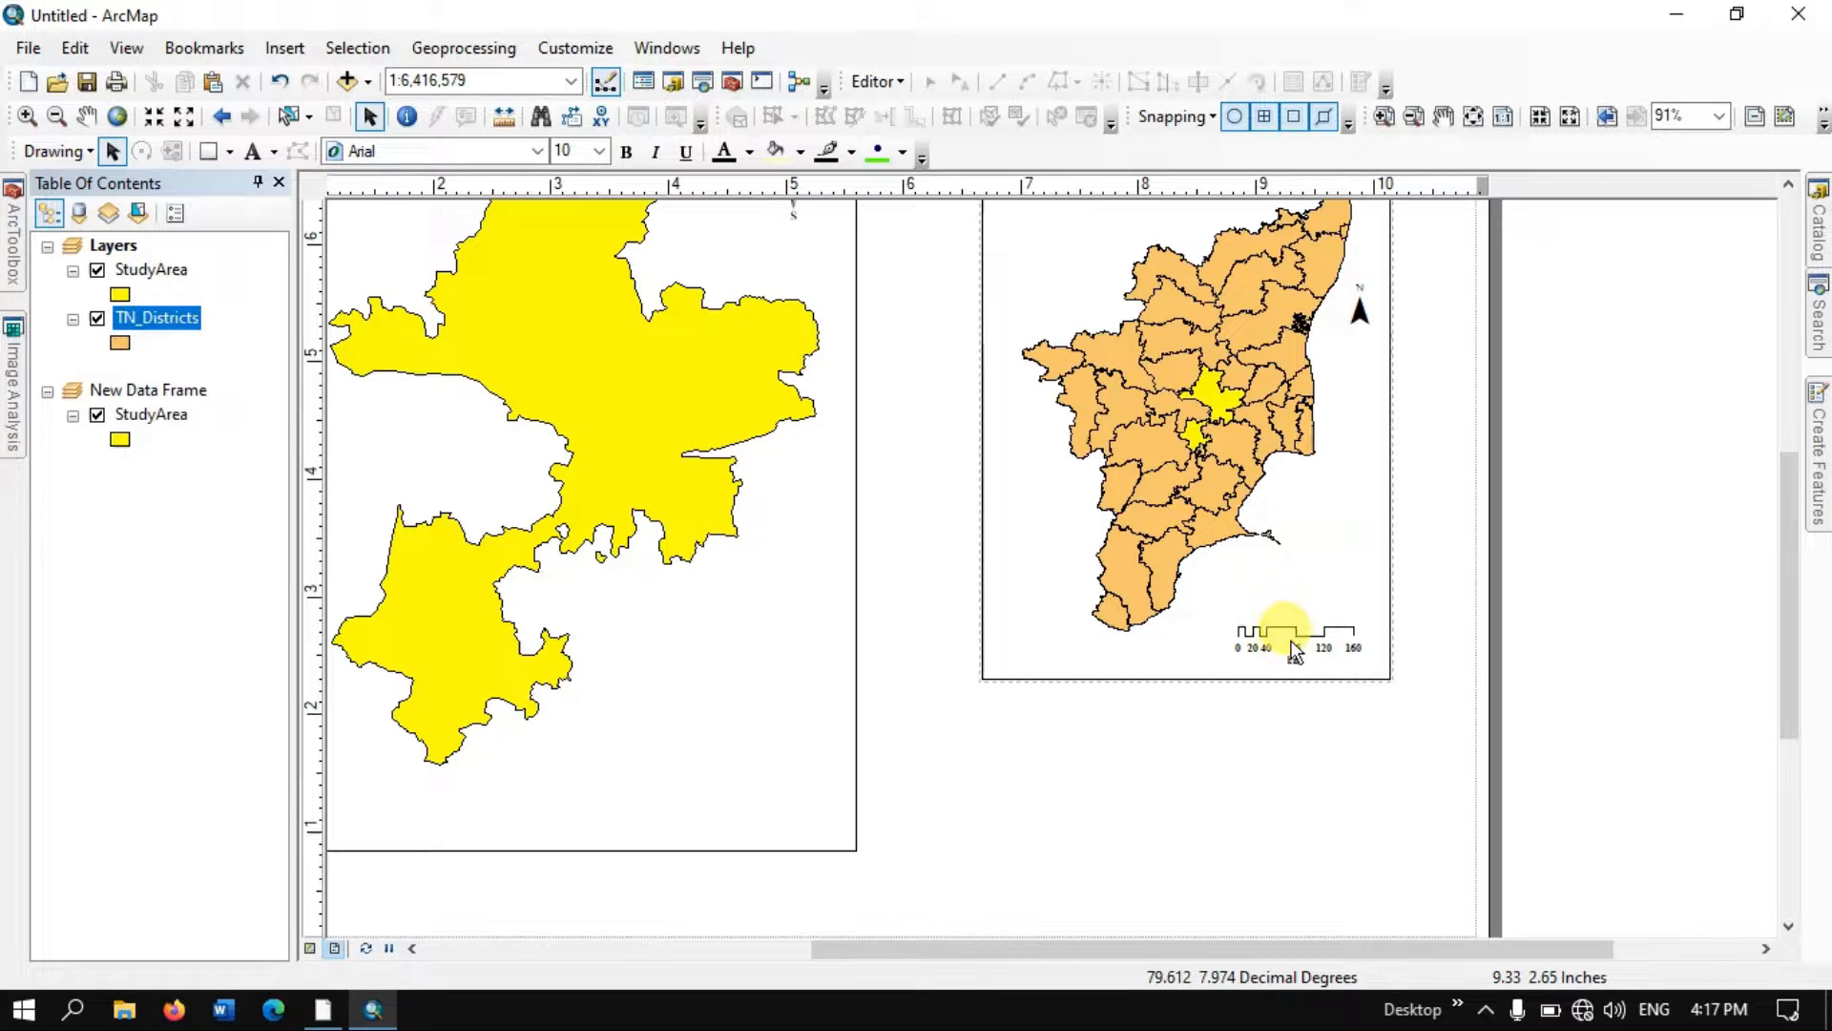
- Start inserting a scale bar for the STUDY AREA map frame with the Scale Line 1 style and open its properties
scroll(1294, 642, "down", 5)
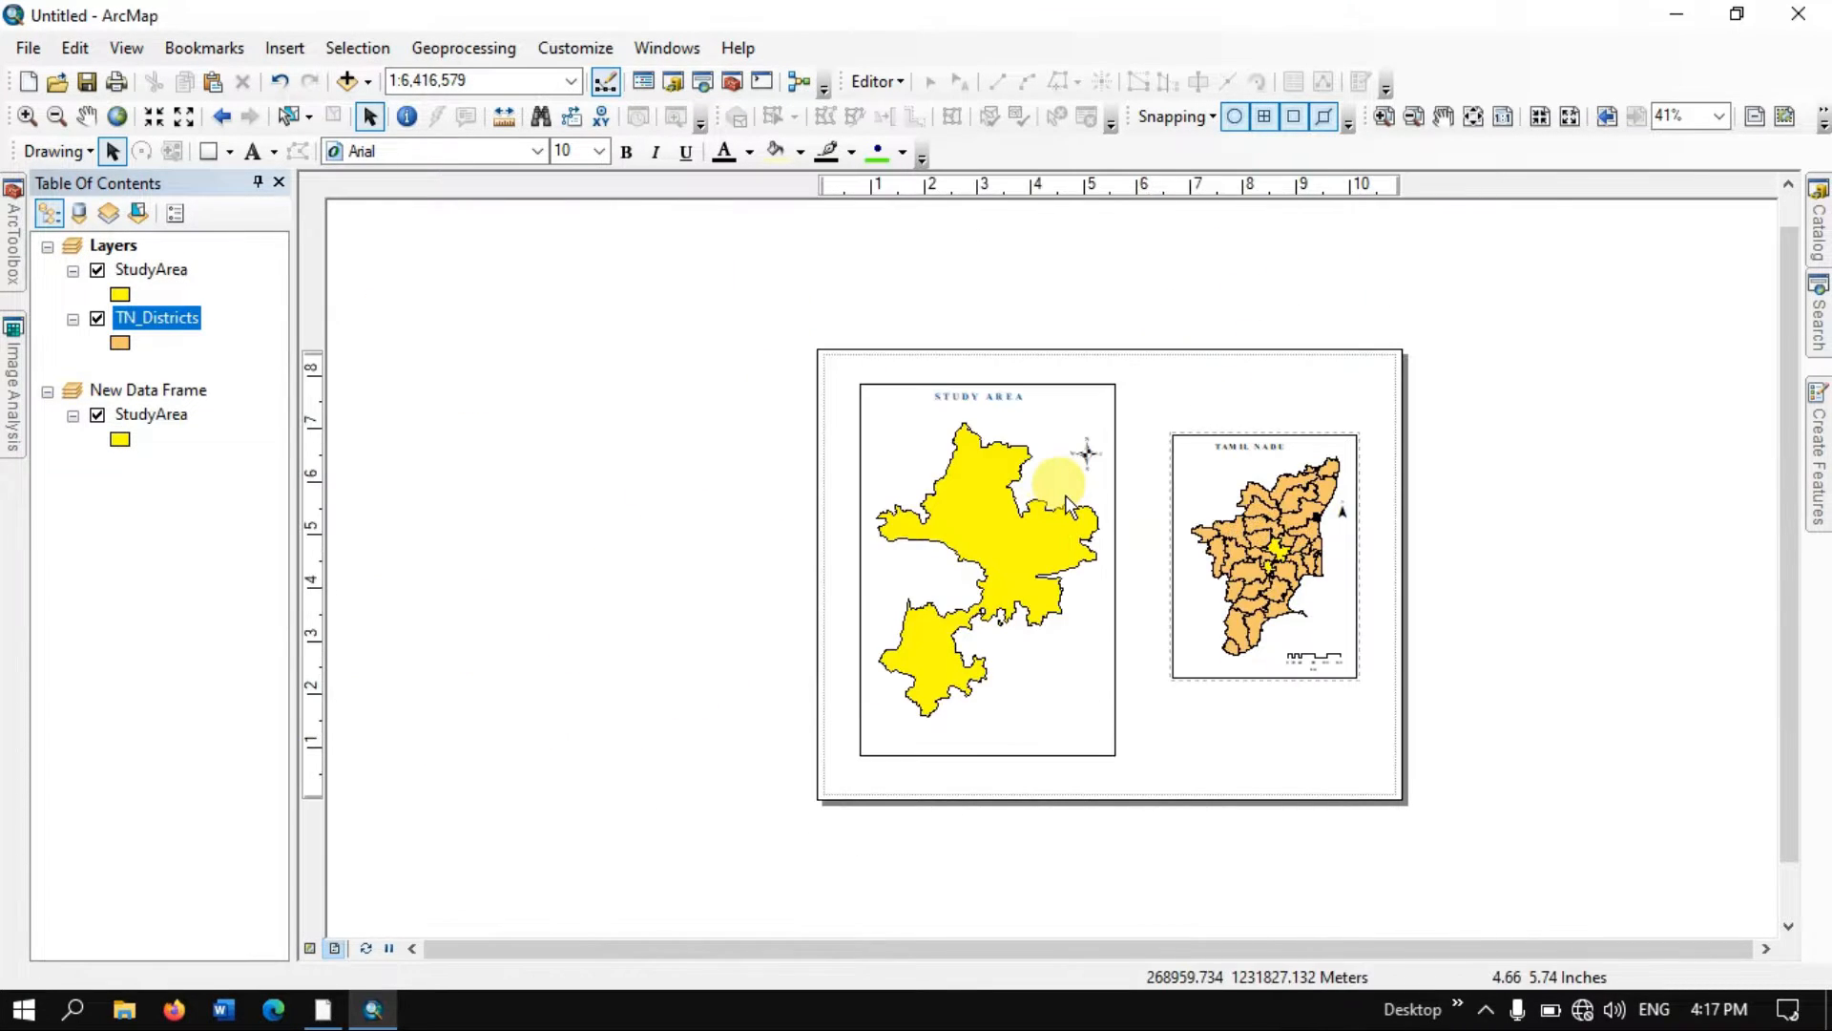
left_click(912, 439)
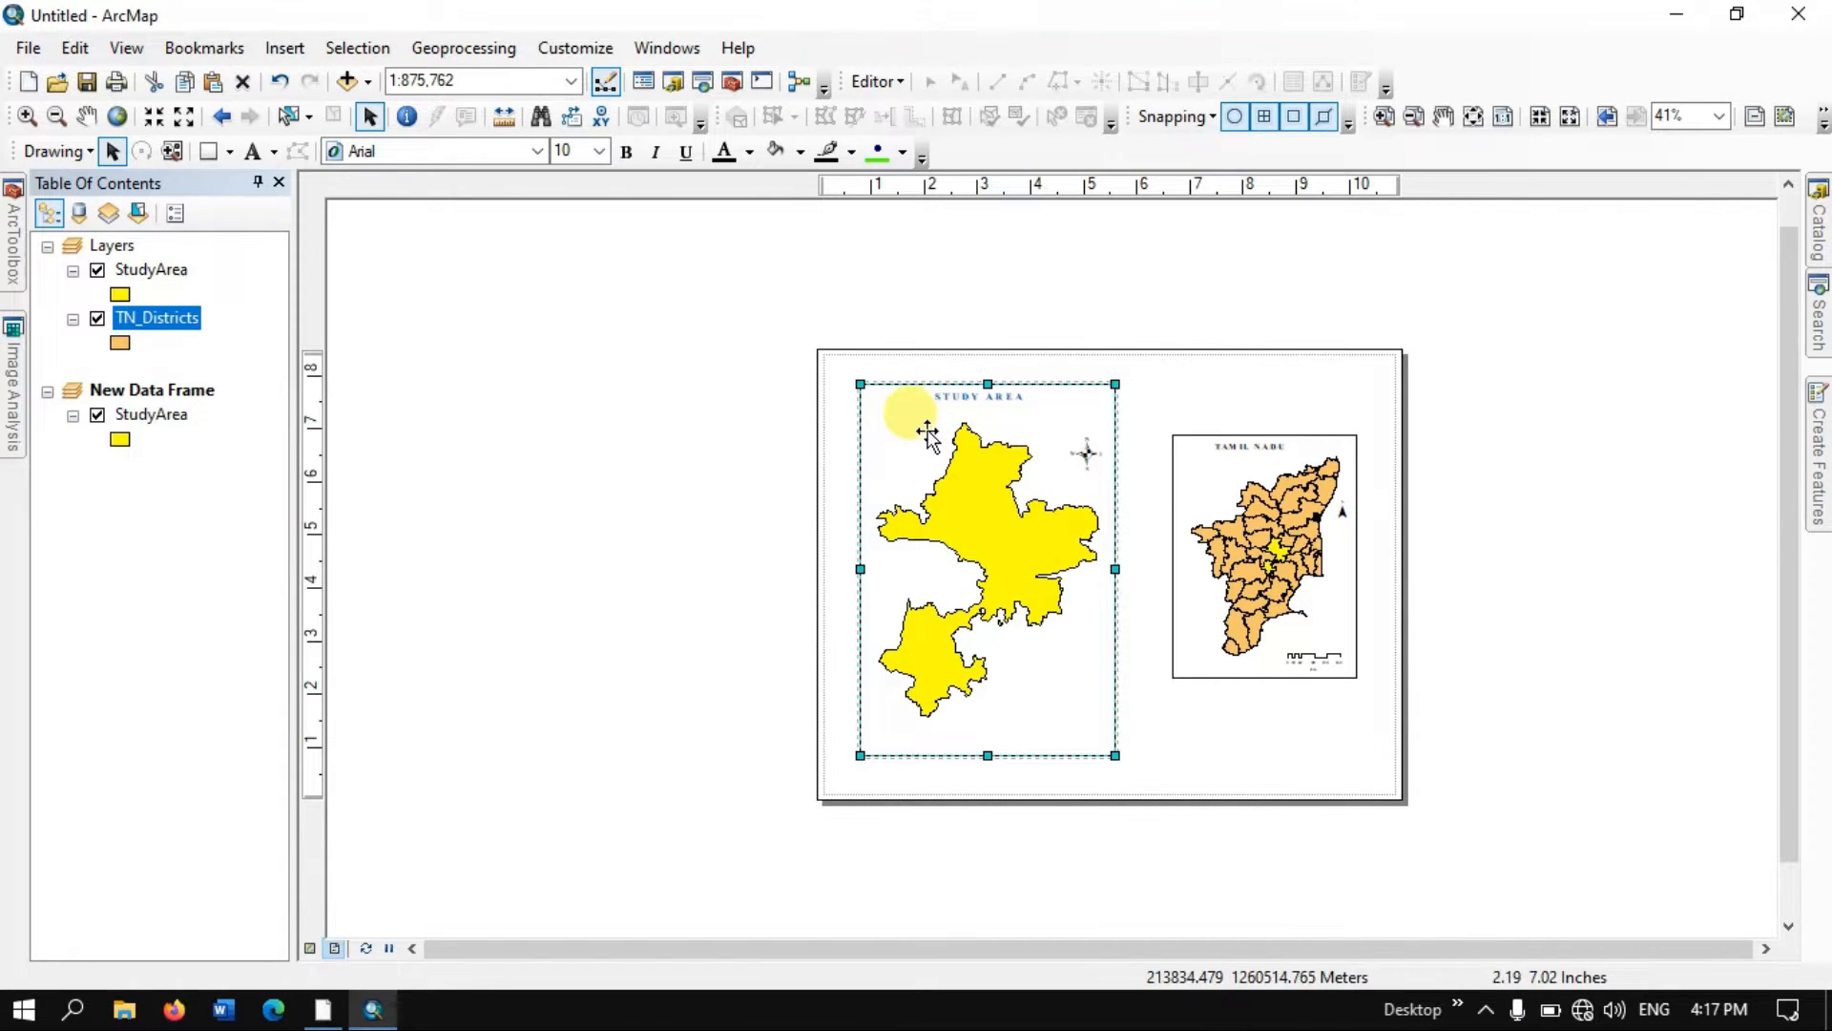
left_click(283, 48)
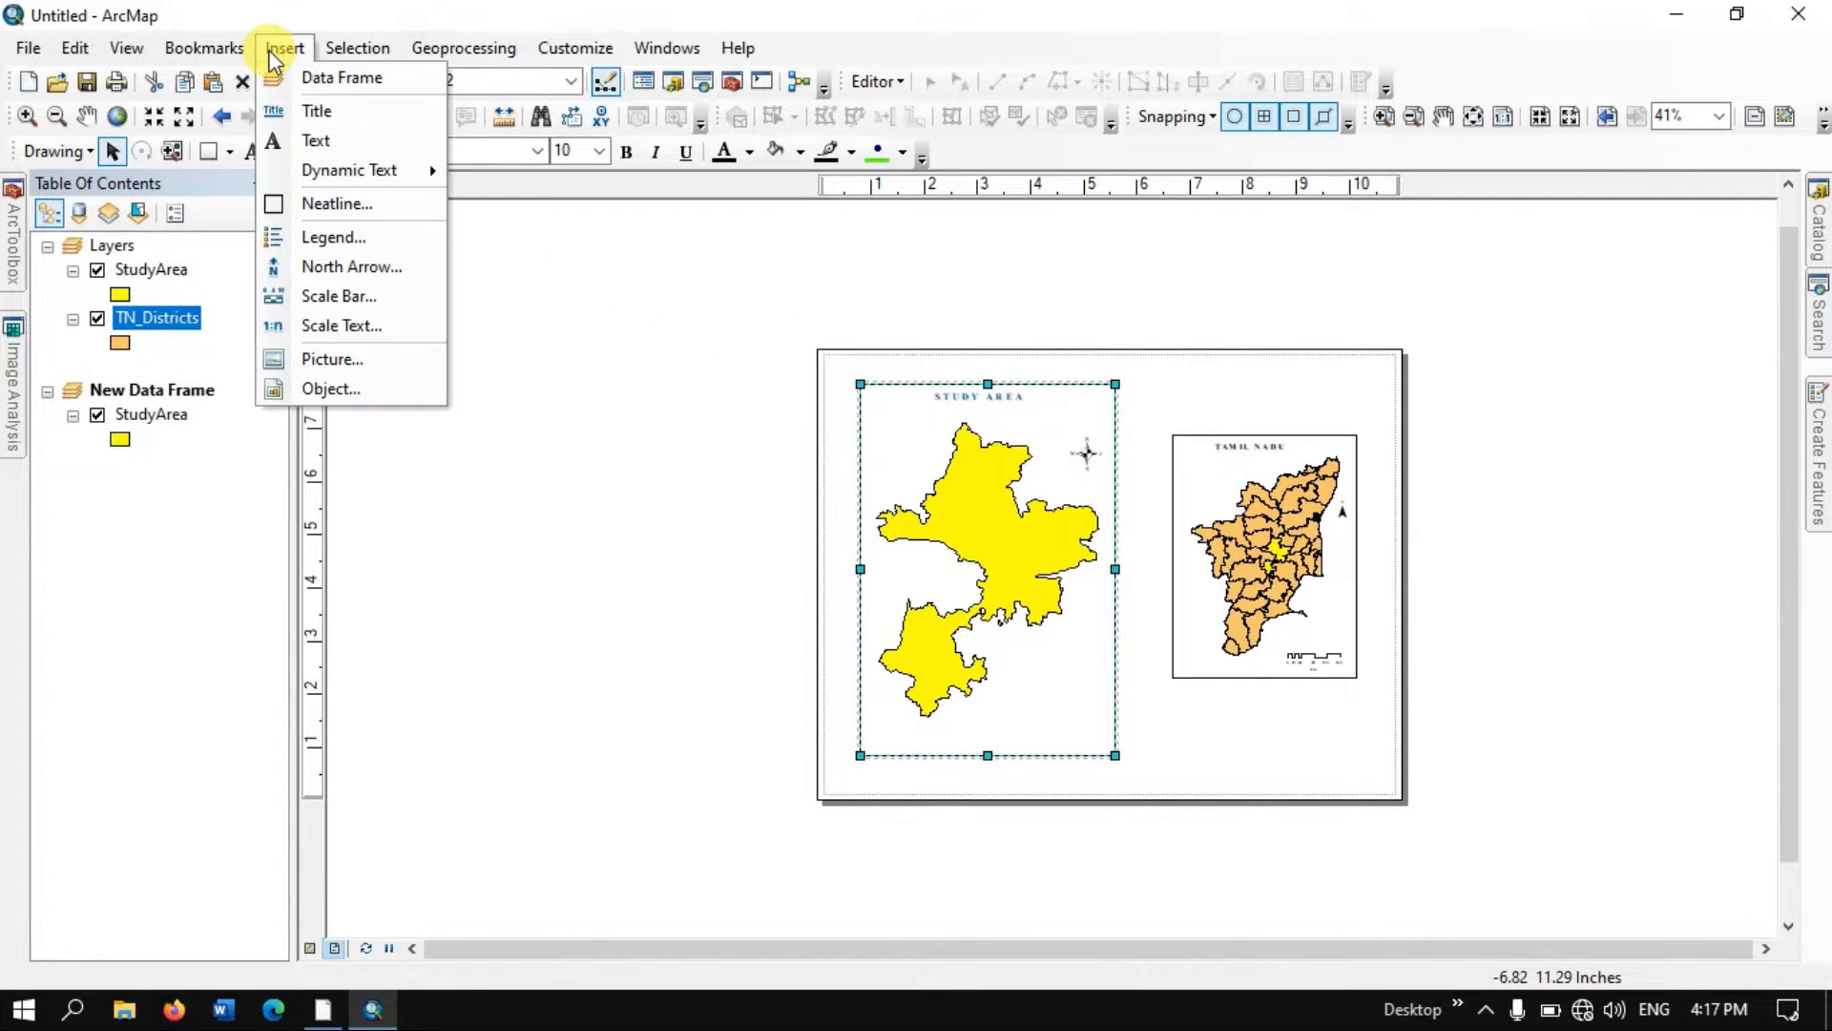
left_click(330, 292)
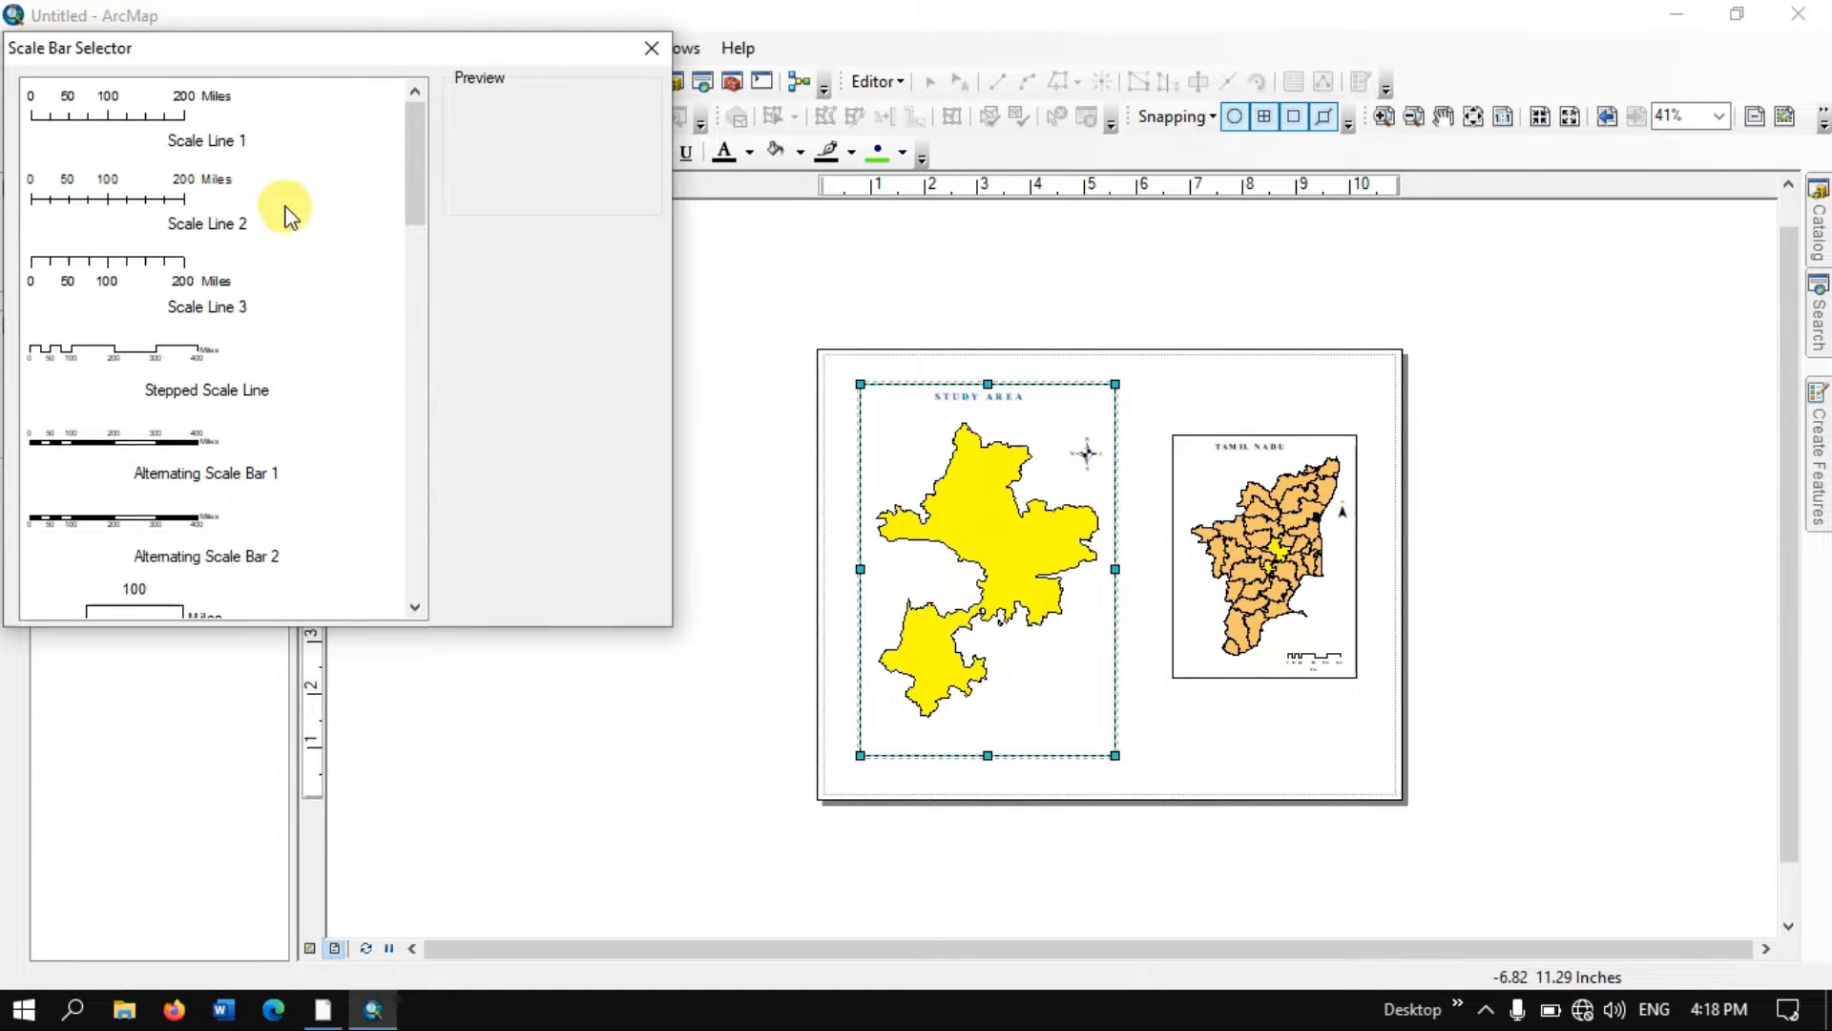
left_click(181, 119)
left_click(516, 480)
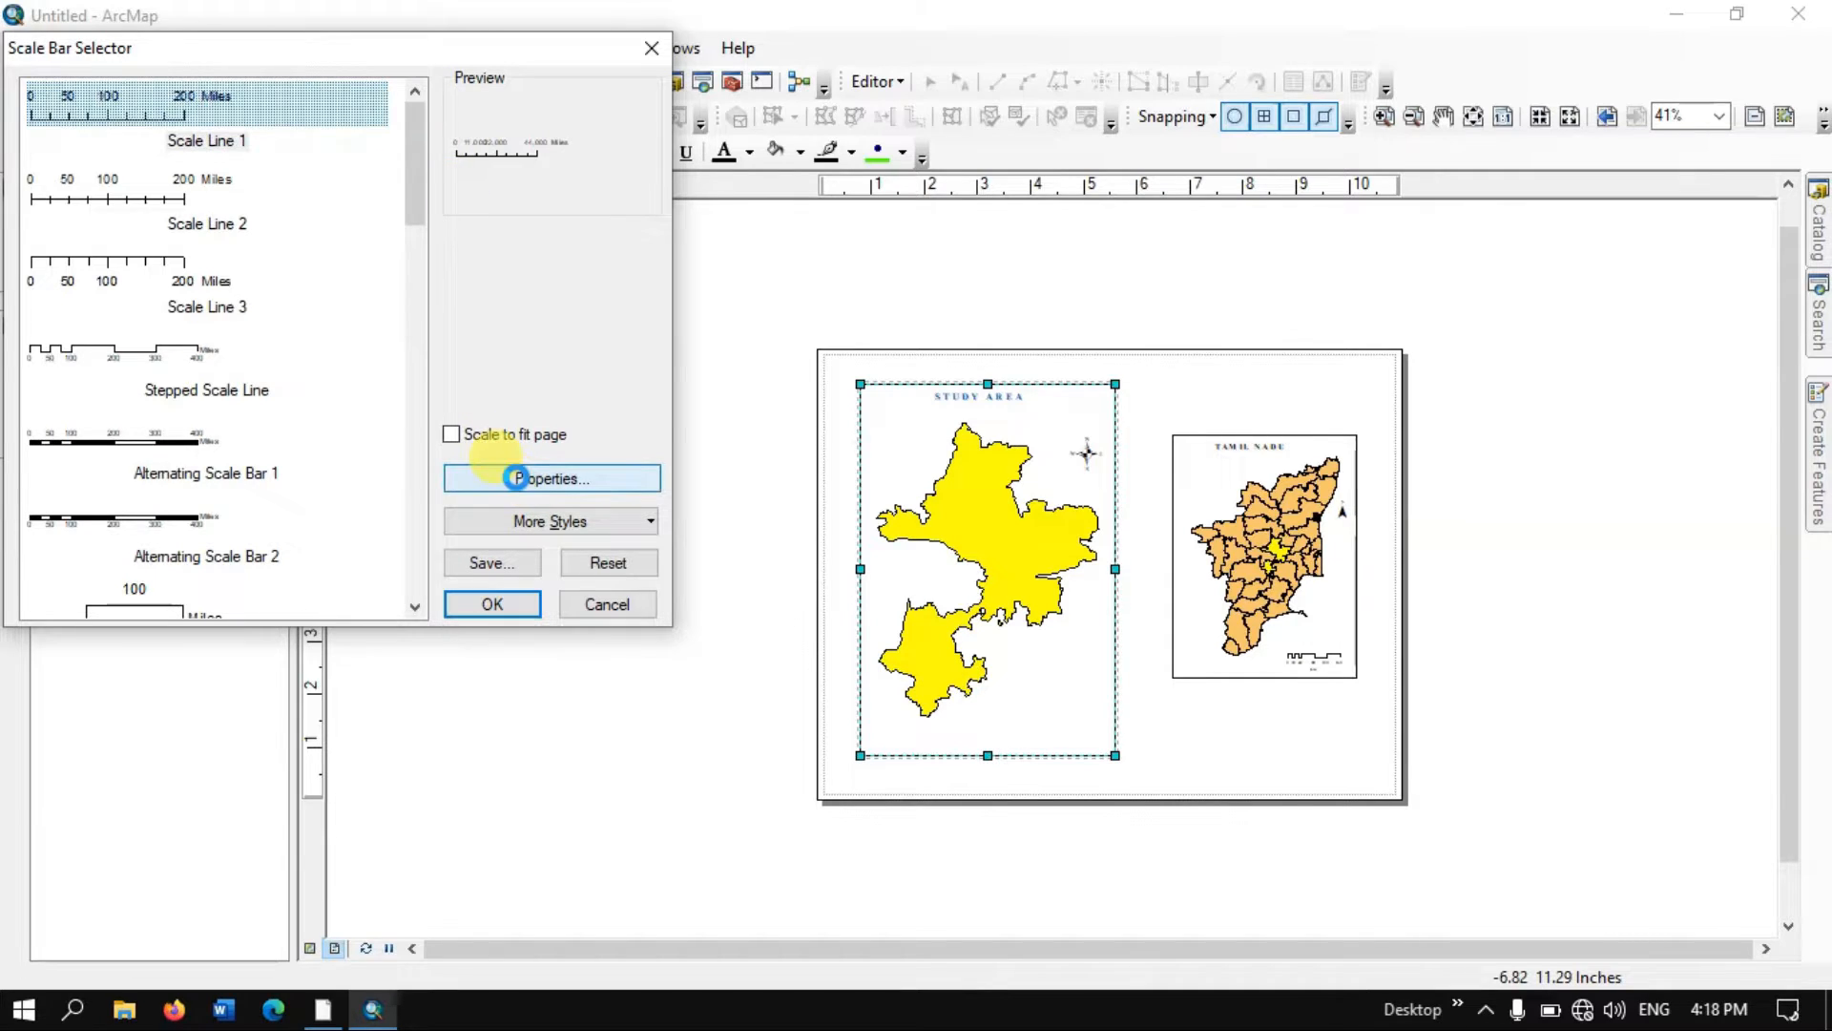
left_click(515, 478)
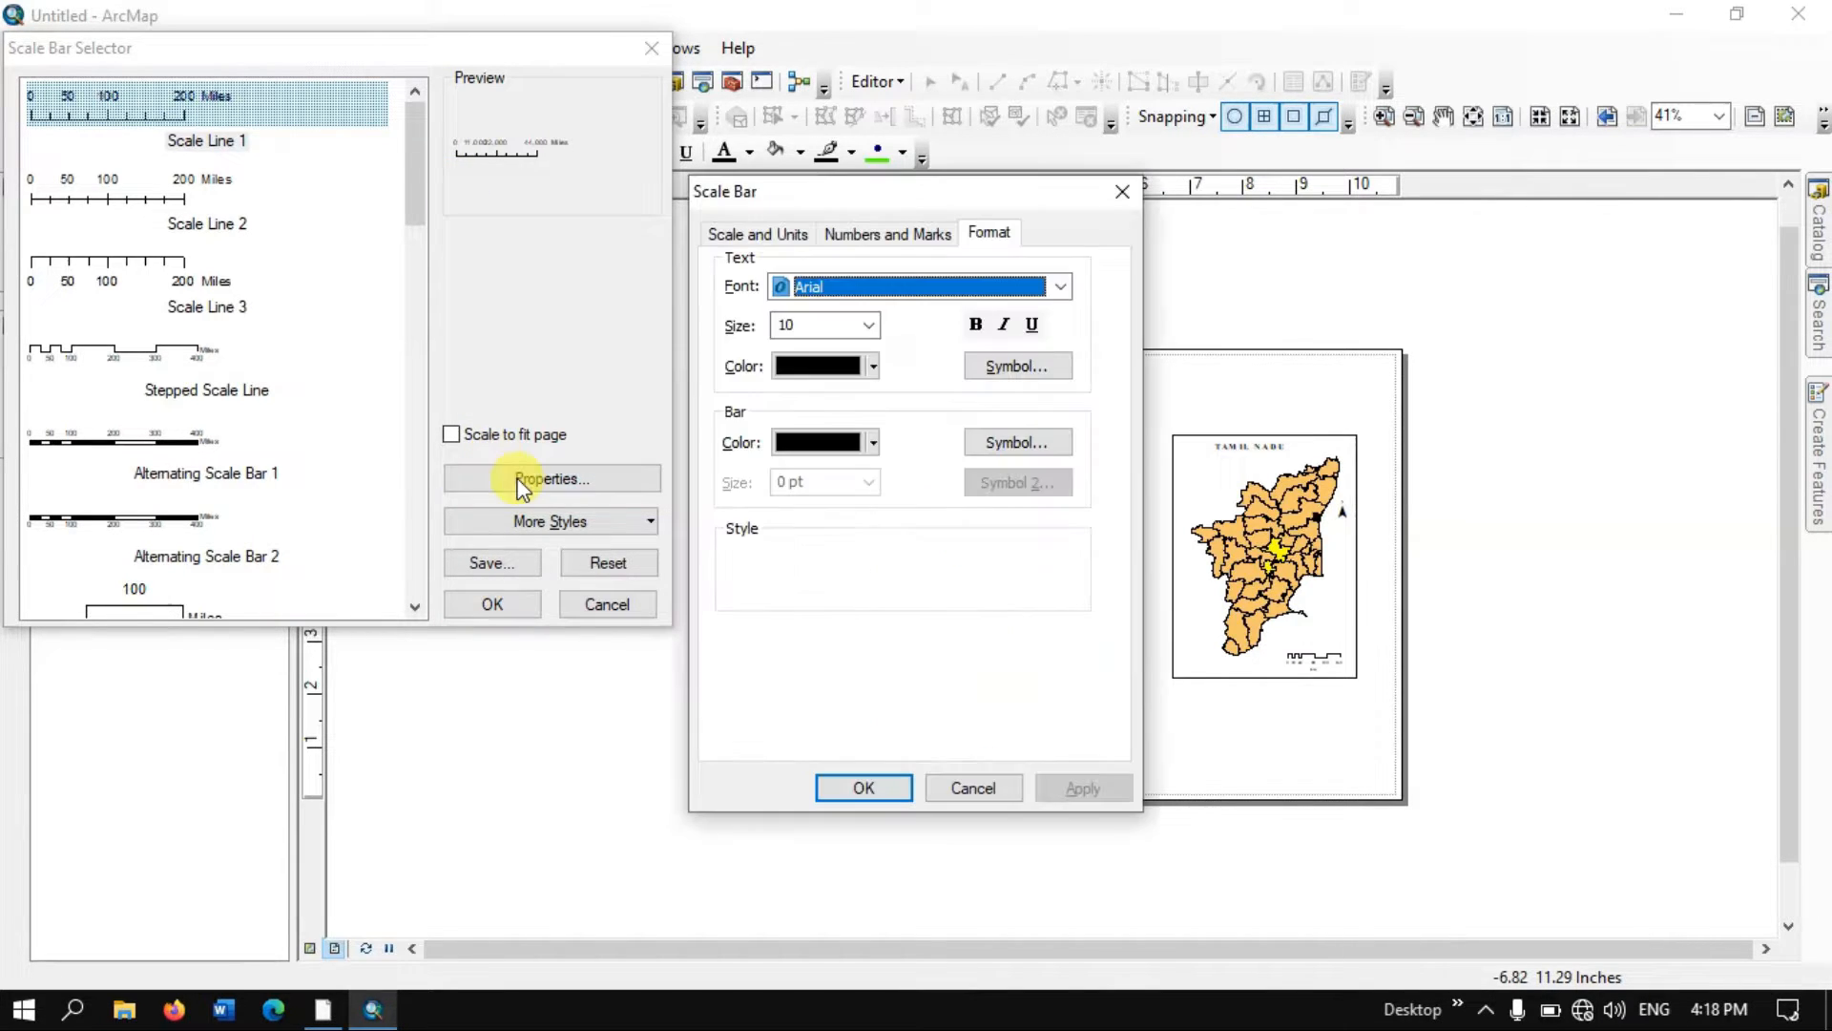
- Set the study area scale bar's division units to Kilometers, its label position to below center, and its label to "km"
left_click(754, 238)
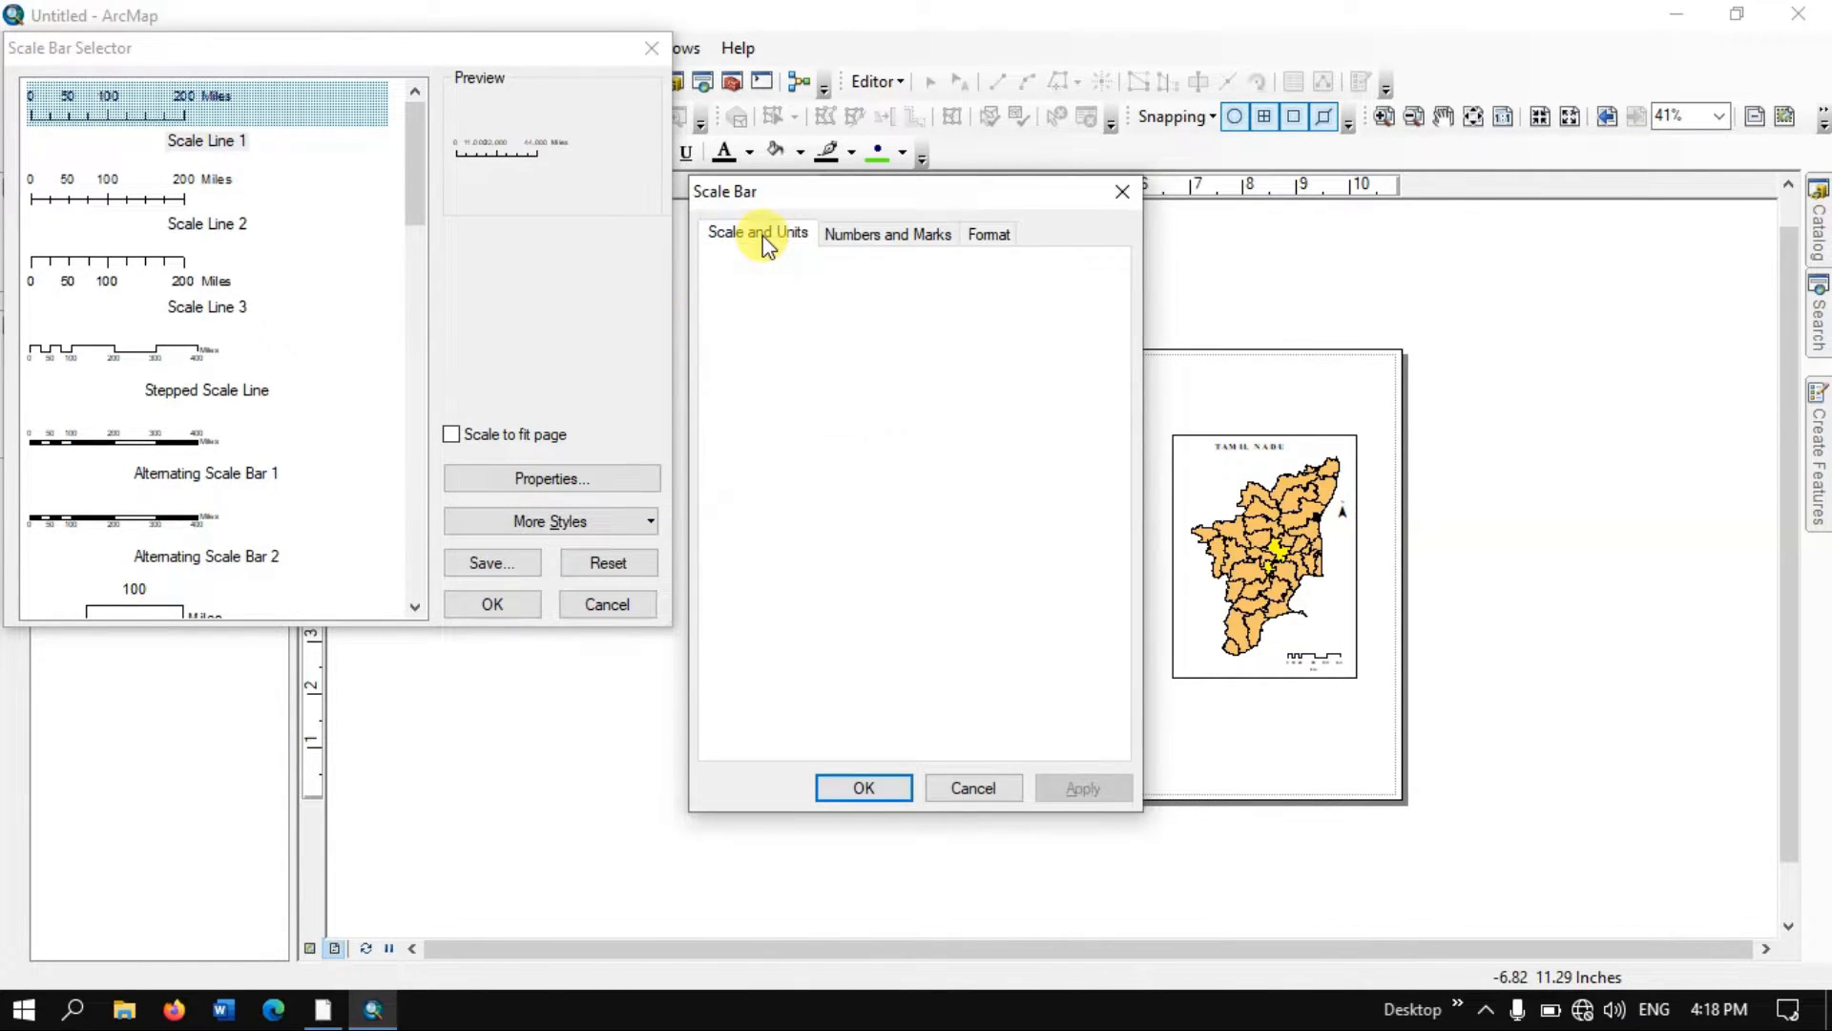
left_click(805, 569)
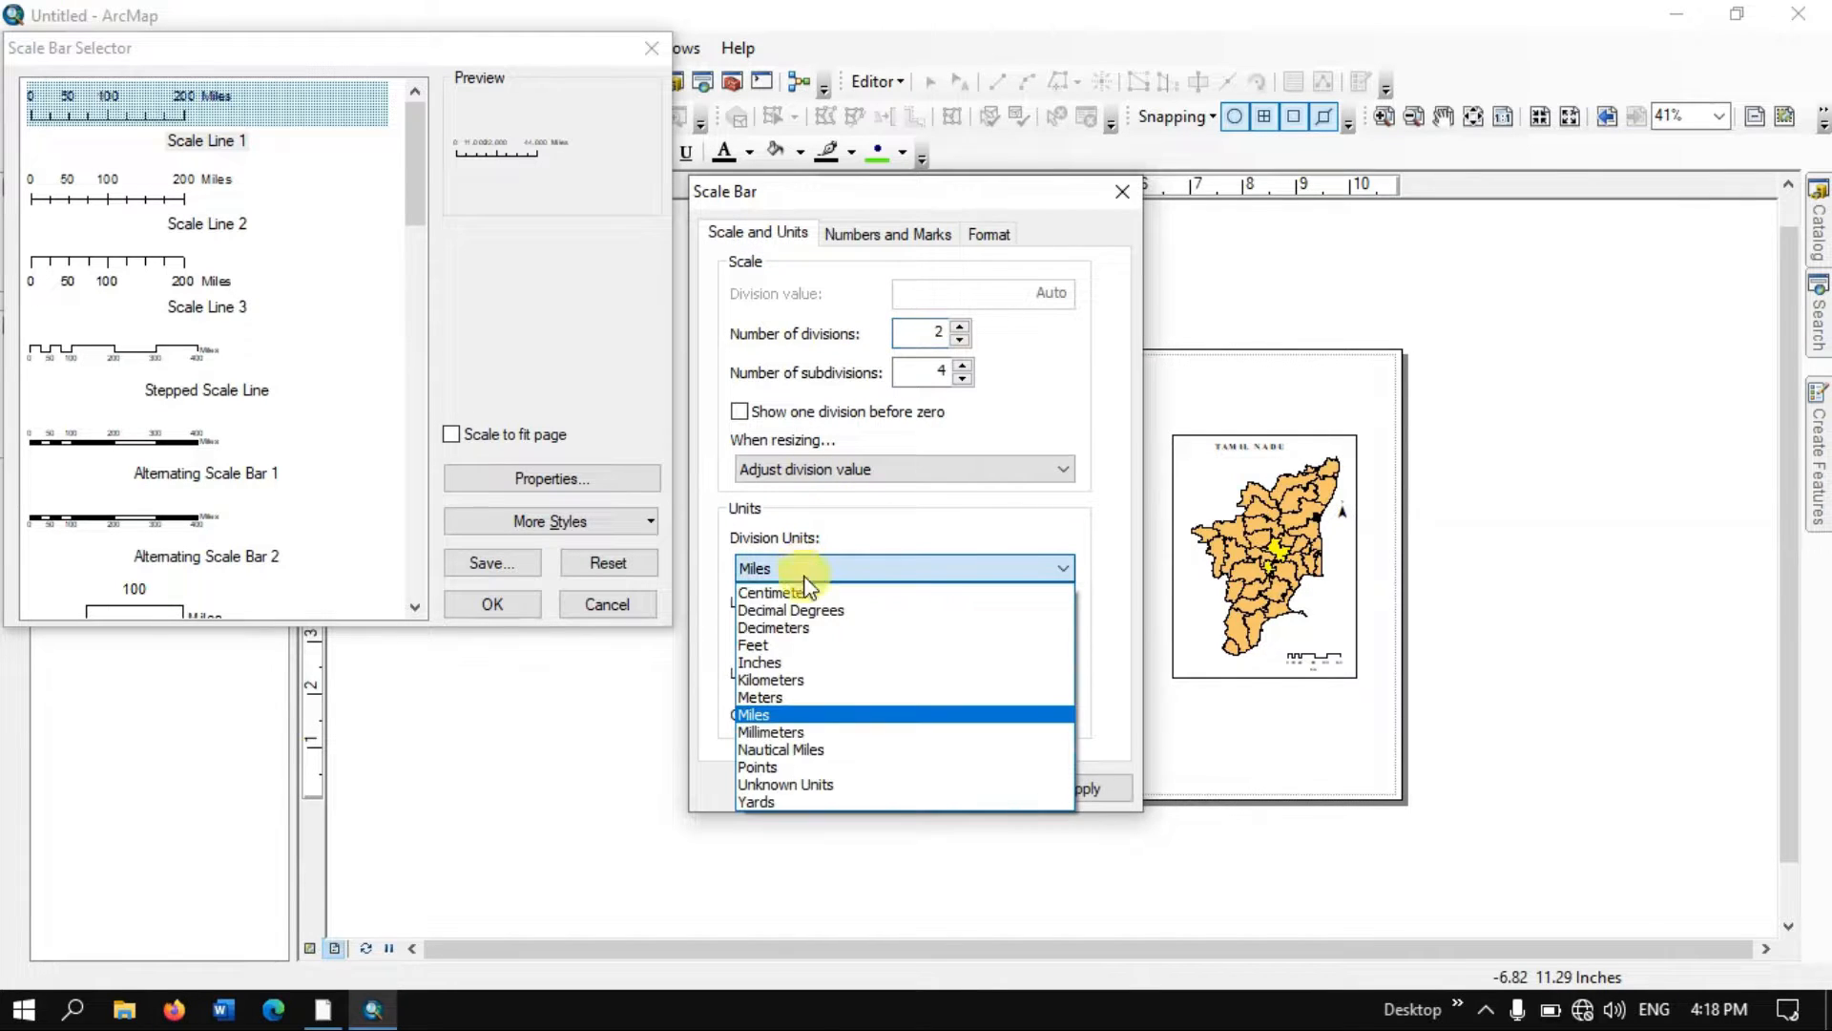
left_click(802, 696)
left_click(806, 571)
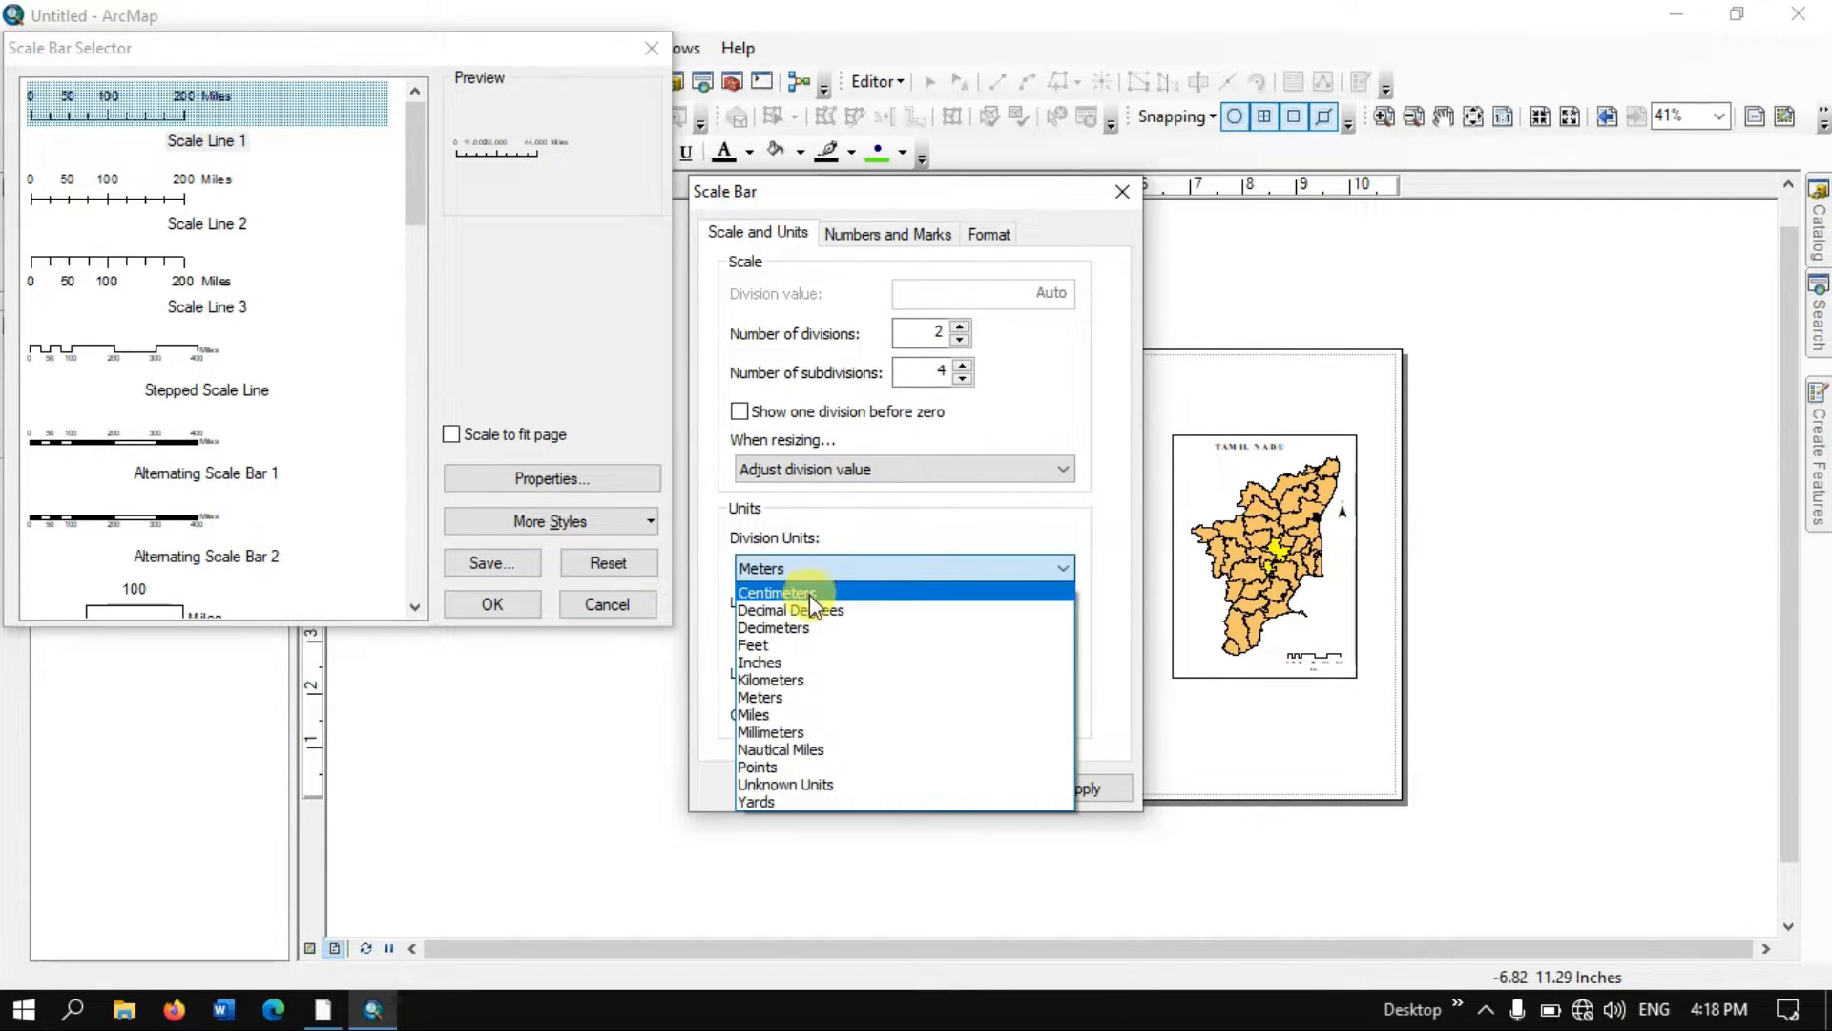
left_click(801, 652)
left_click(798, 633)
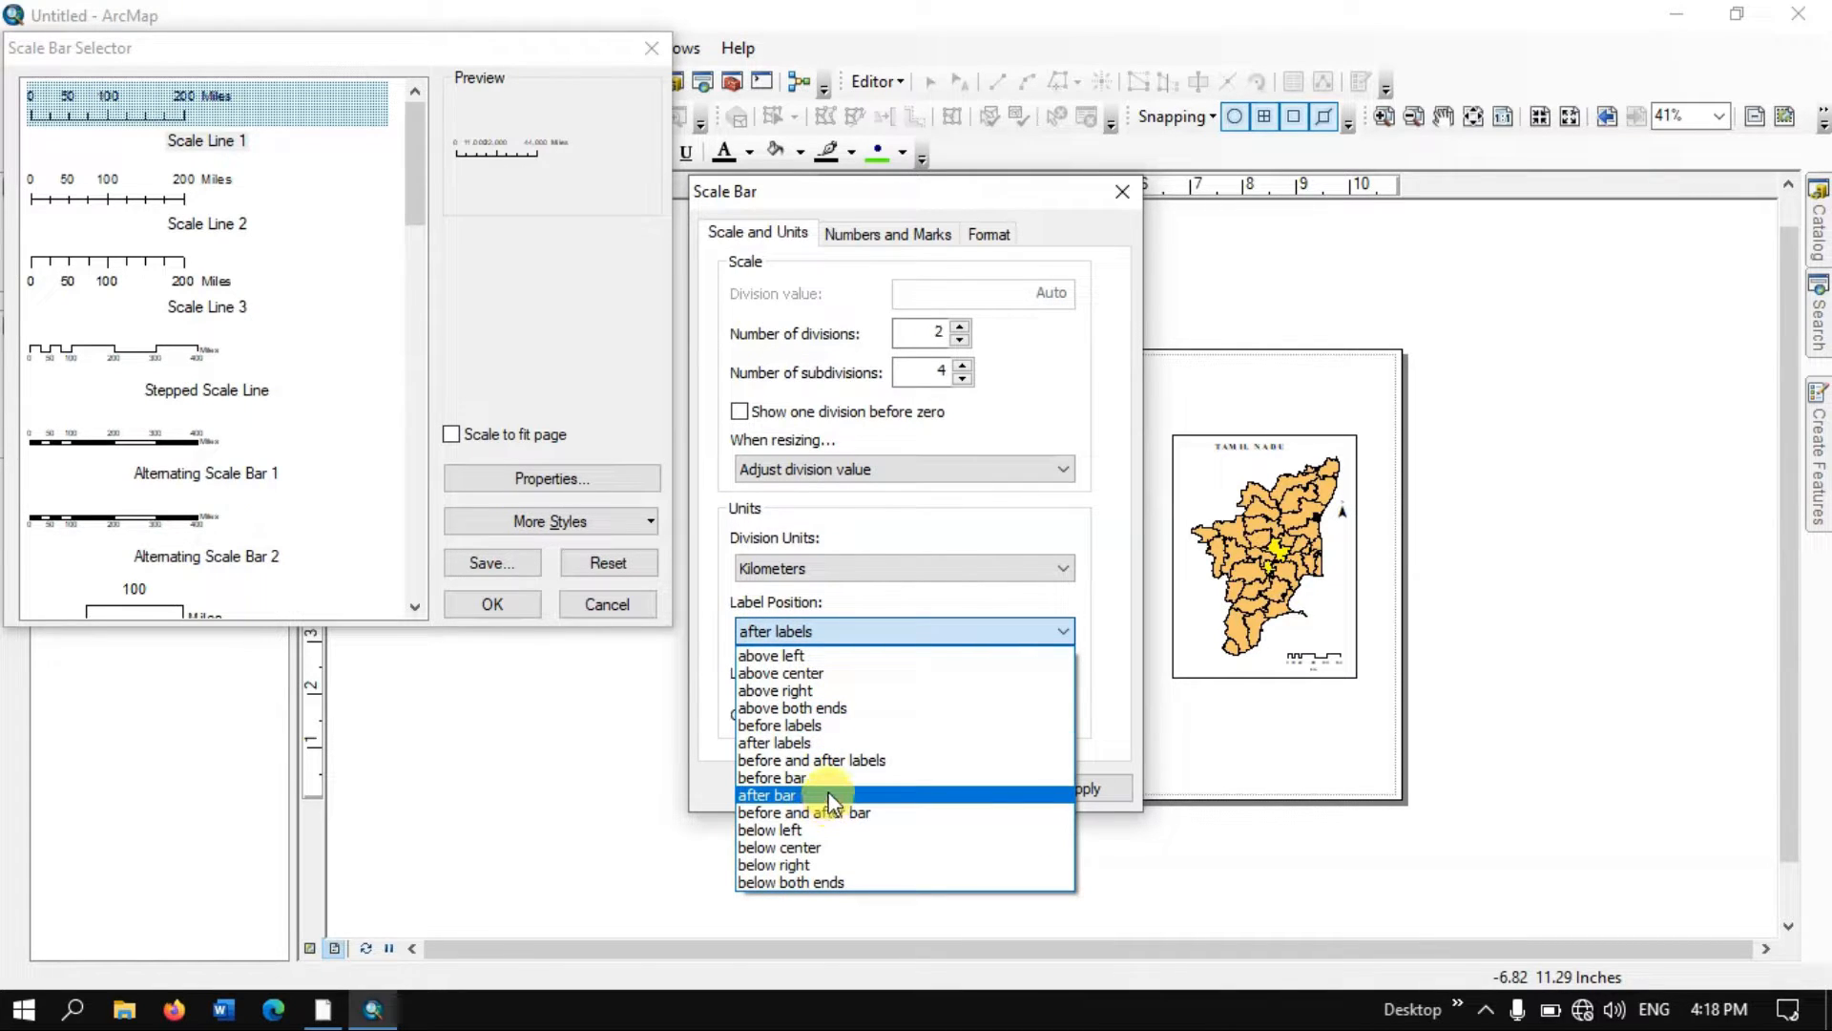
left_click(829, 848)
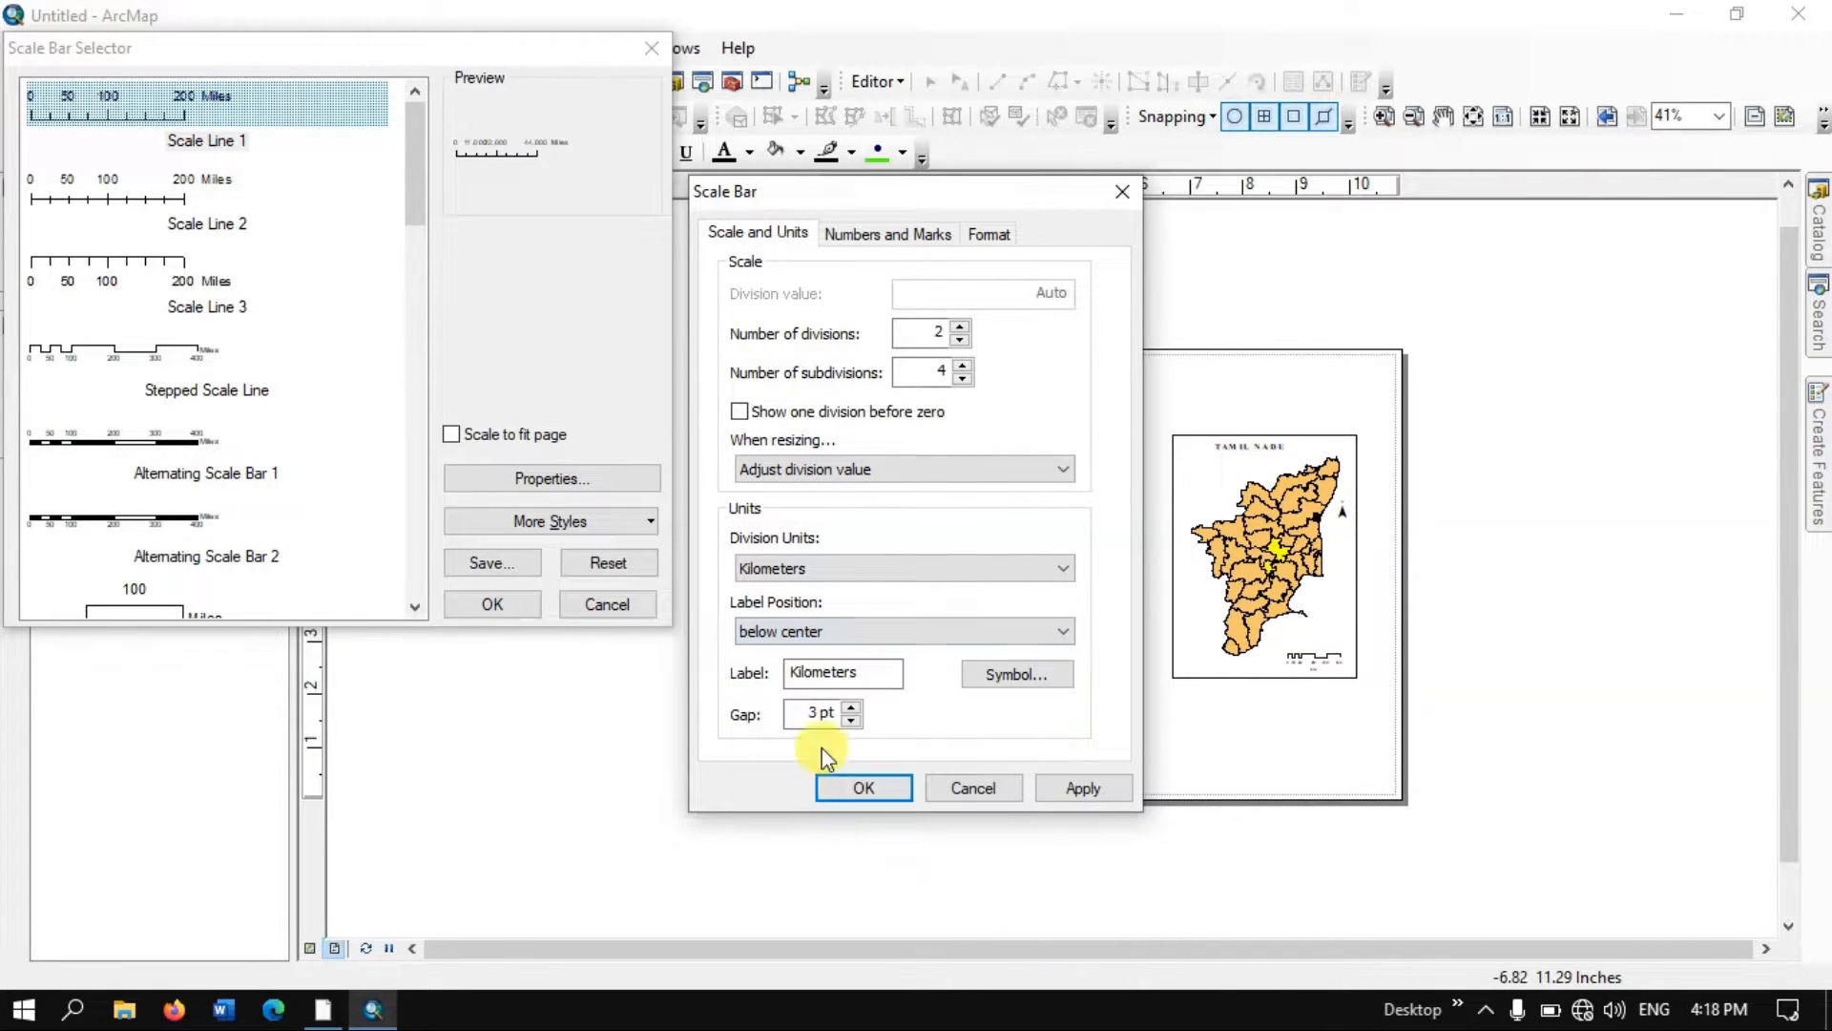
left_click_drag(874, 679, 754, 672)
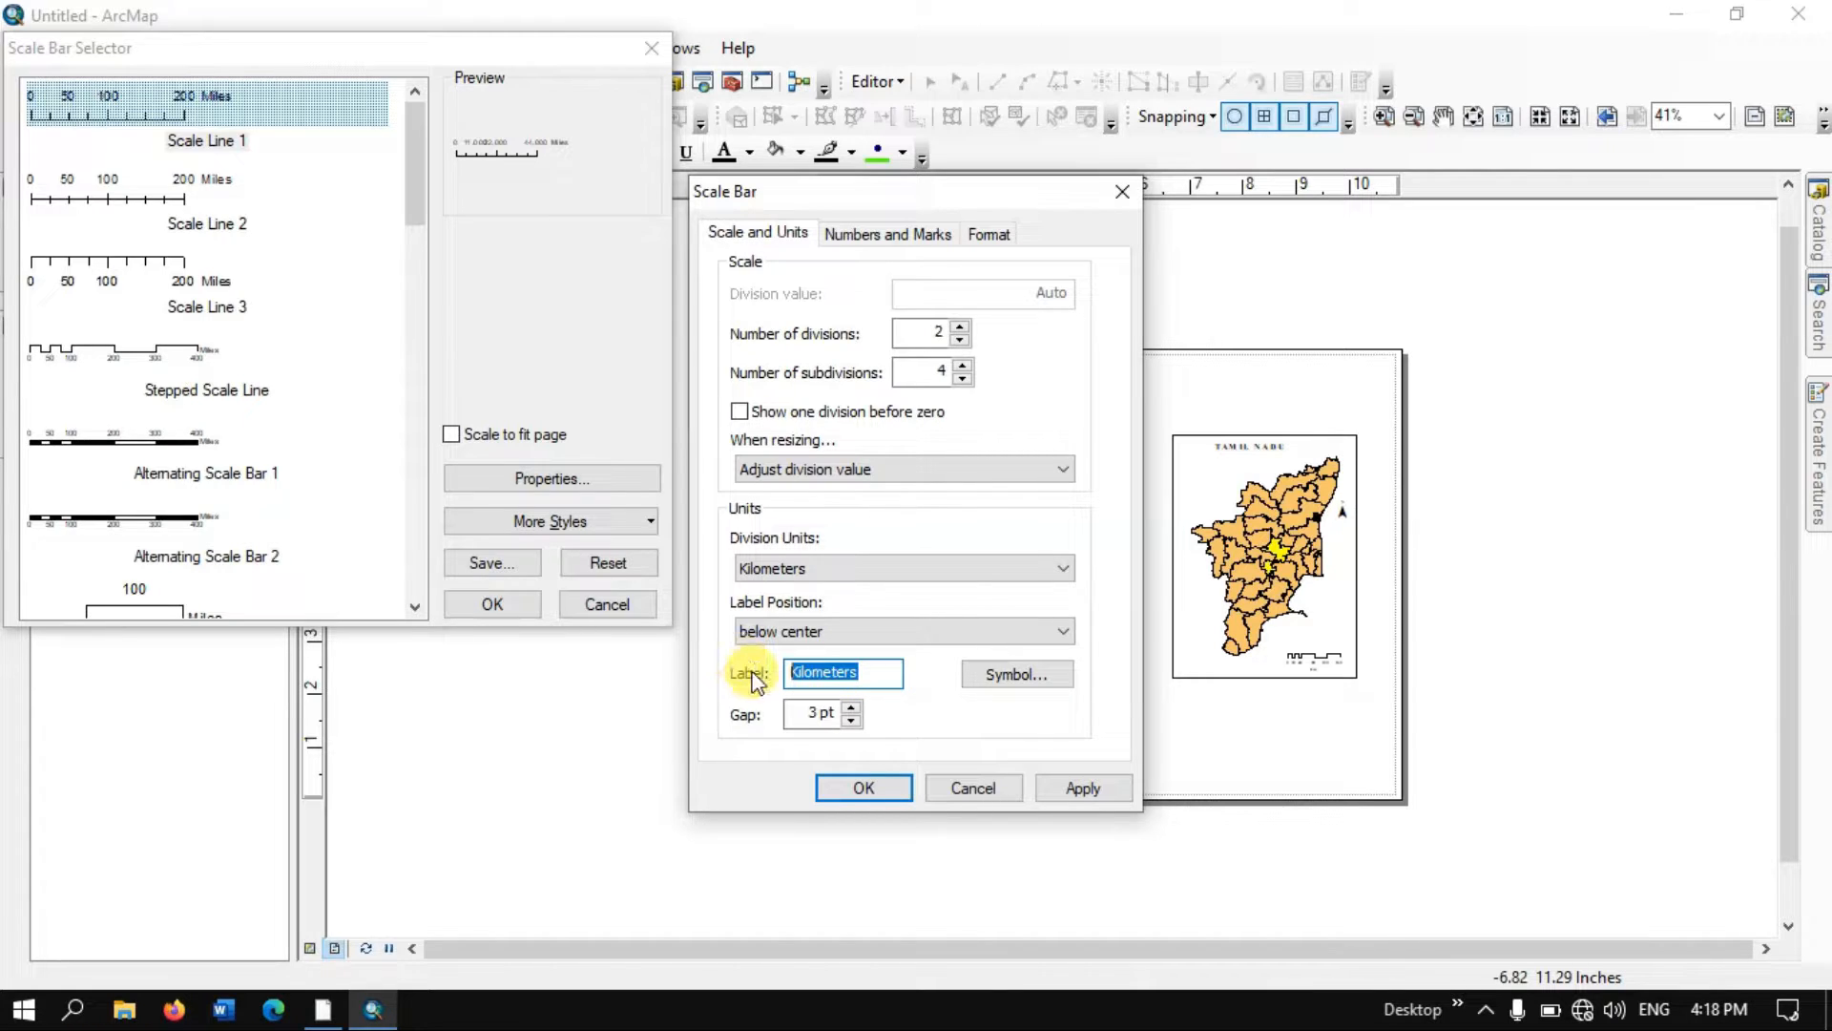
type("km")
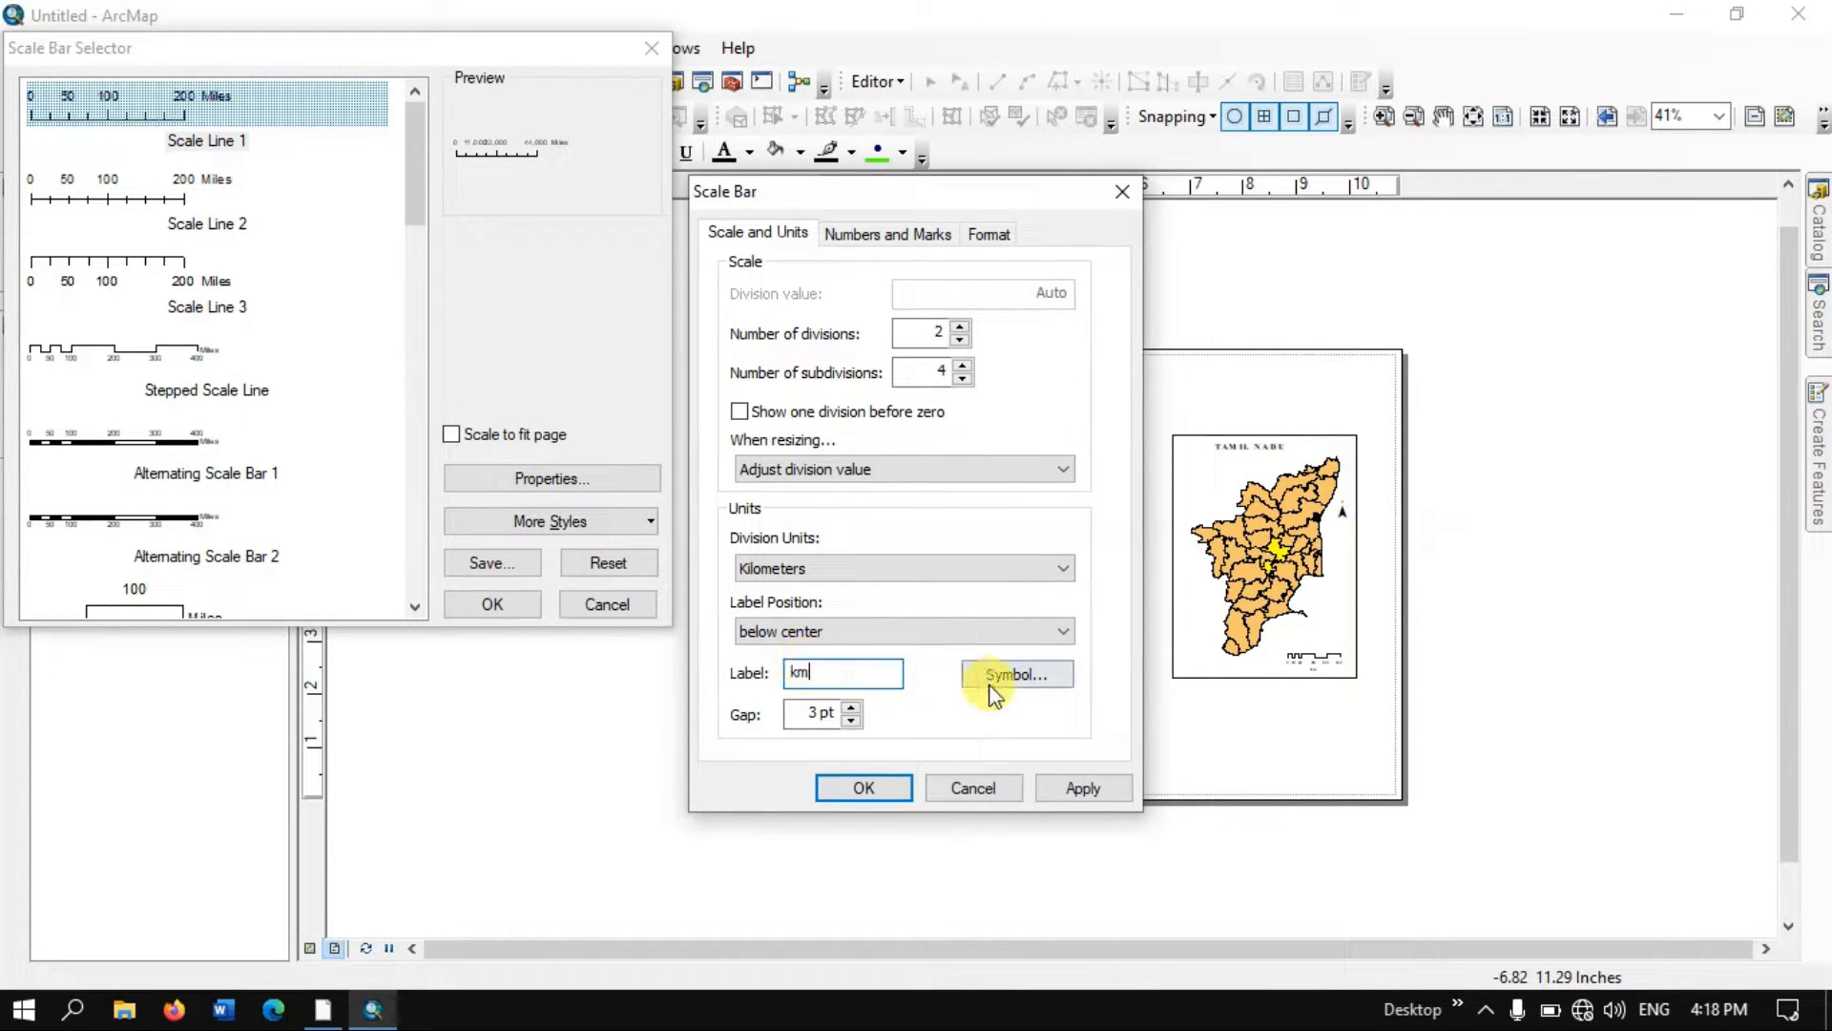
- Format the study area scale bar's text as bold Times New Roman, size 11, and apply the properties
left_click(992, 241)
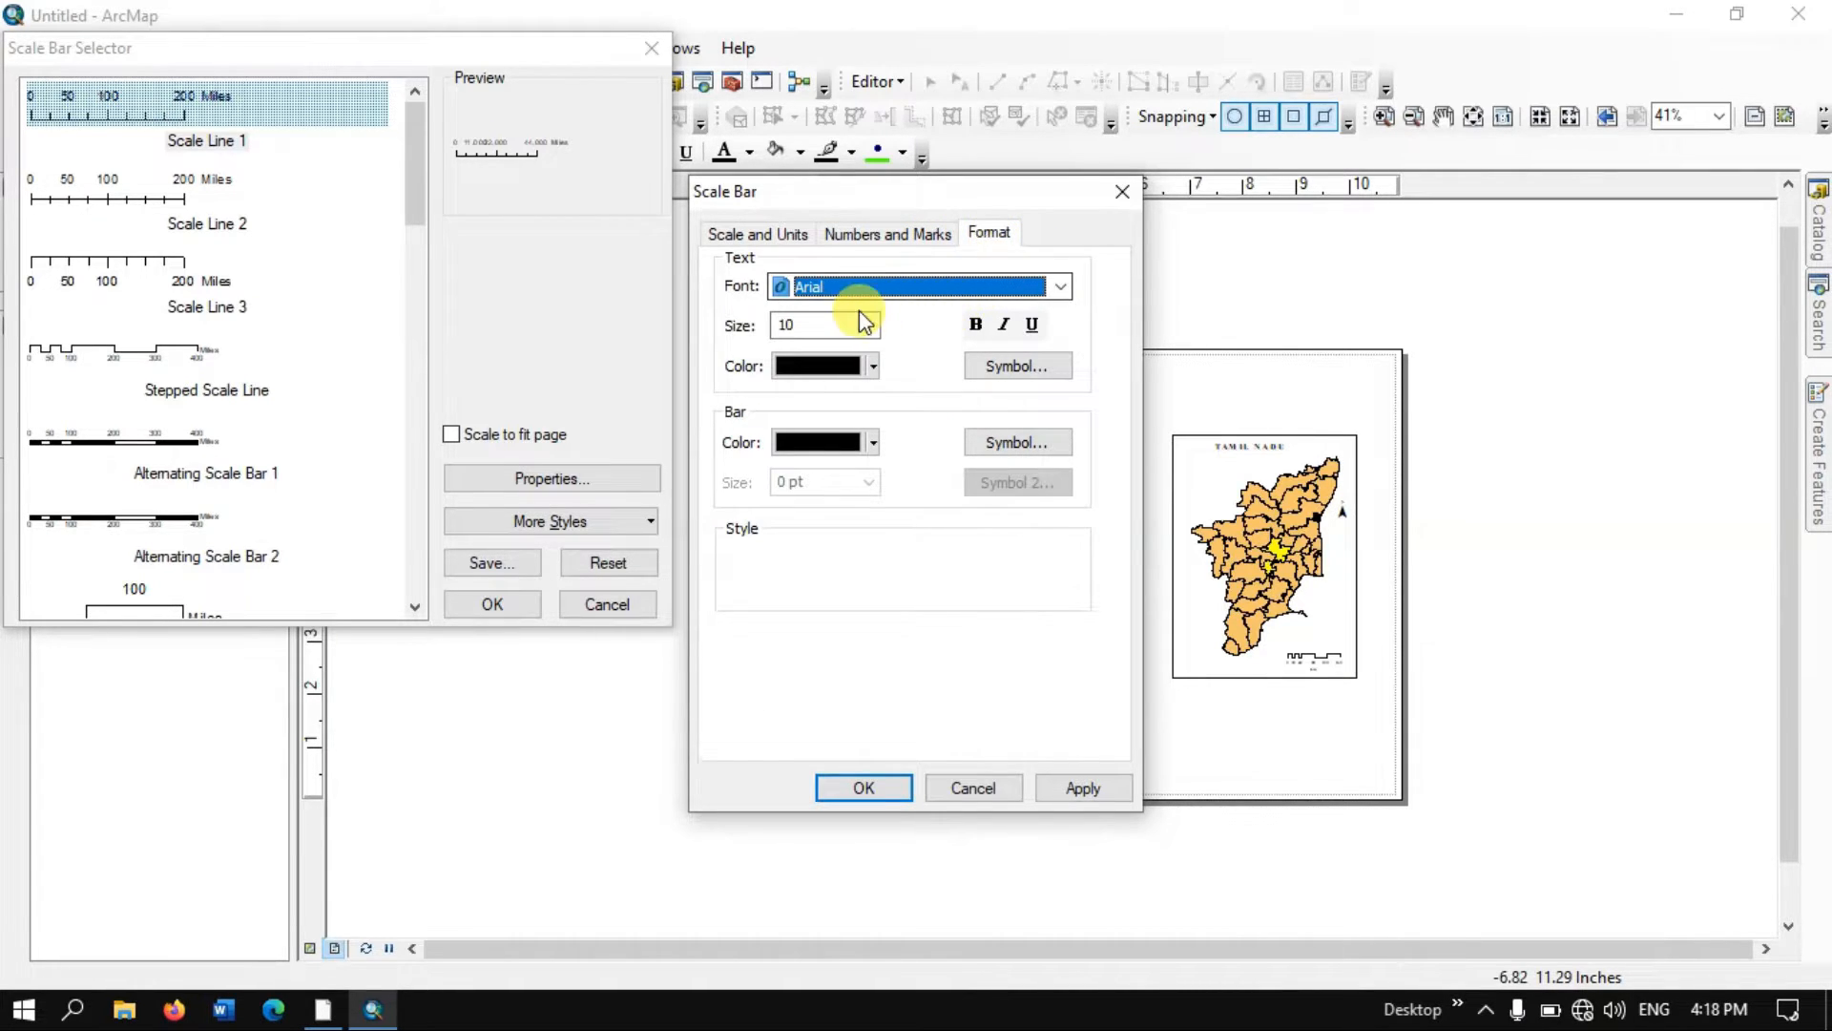
left_click(830, 324)
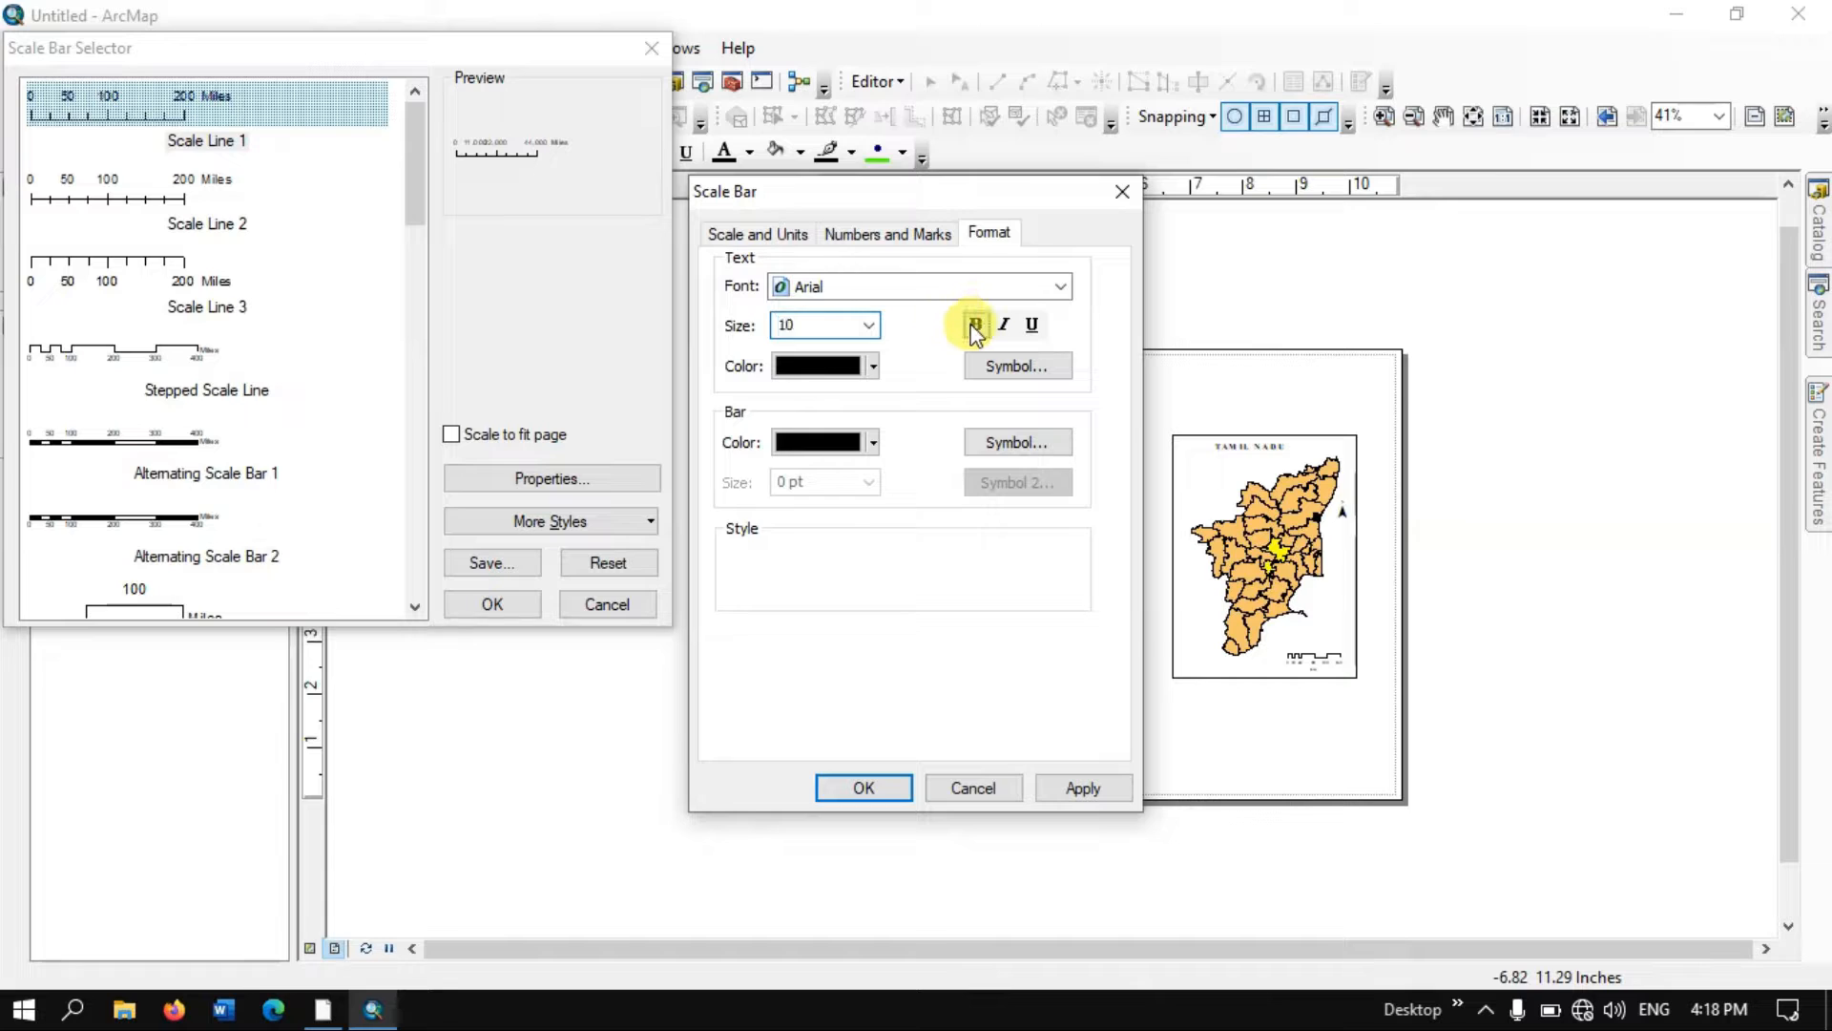
left_click(971, 286)
type("ti")
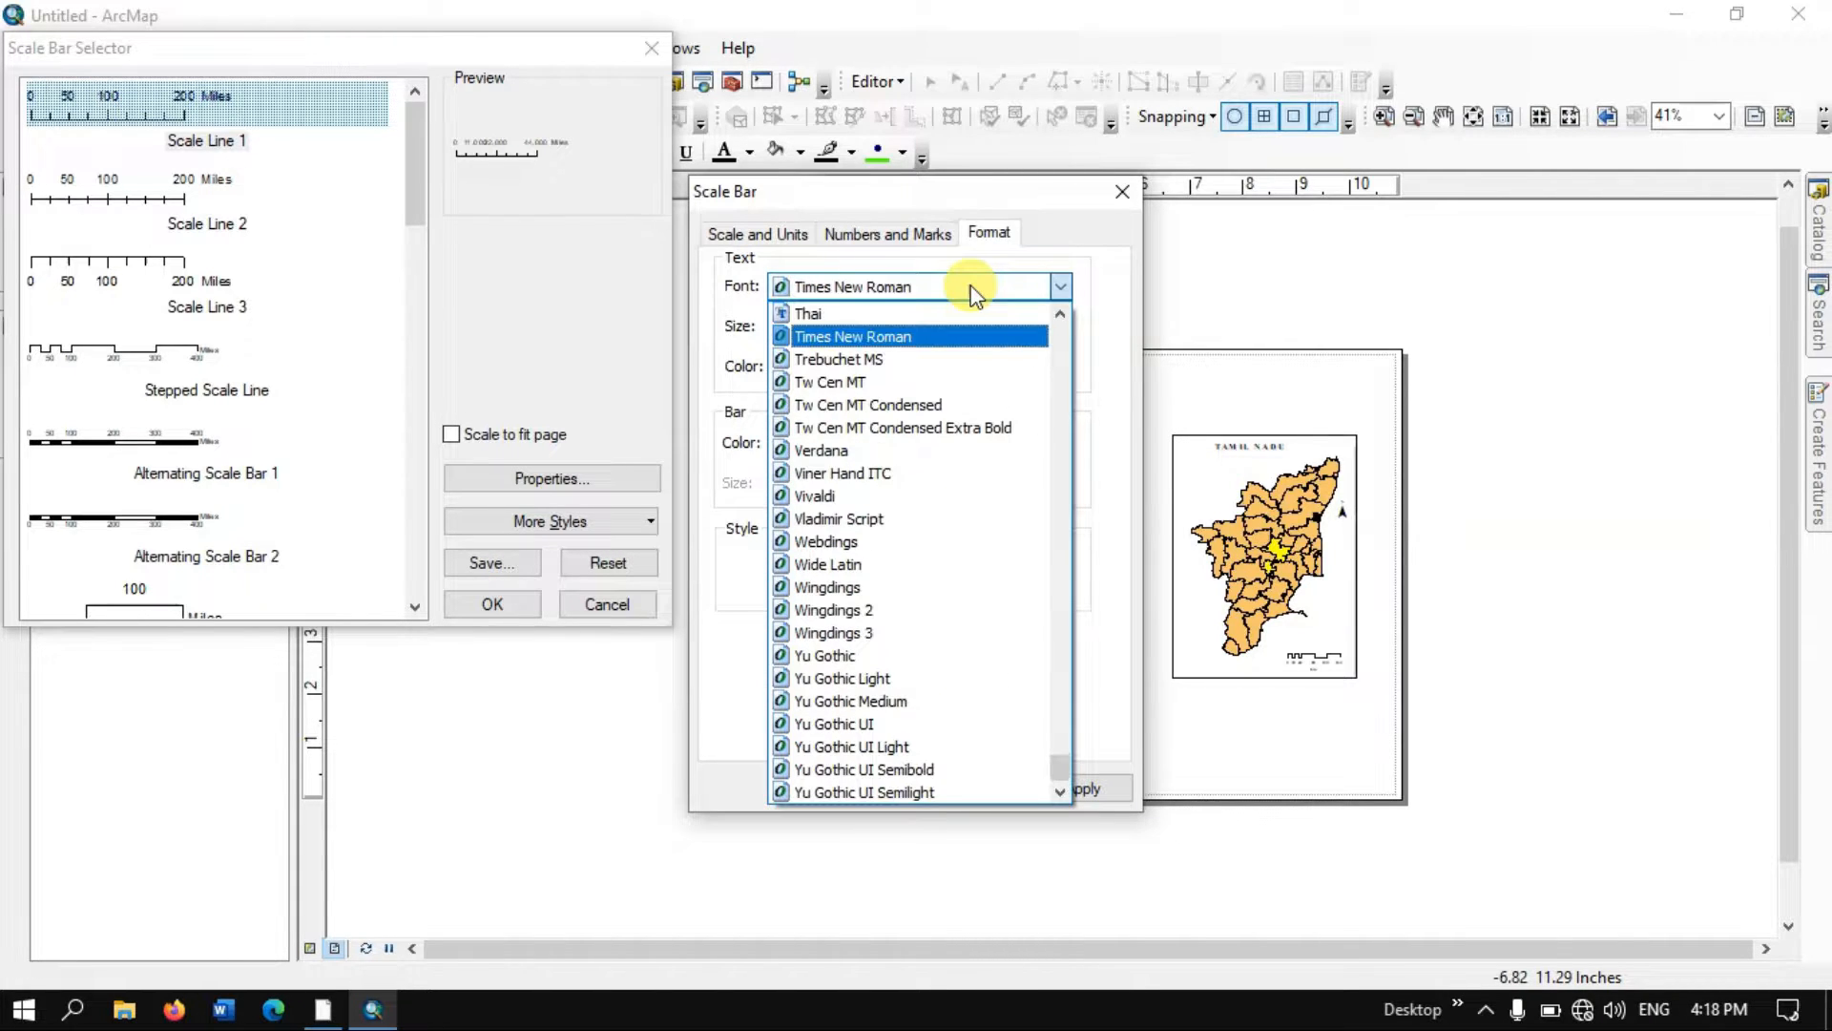
key("Return")
left_click(868, 325)
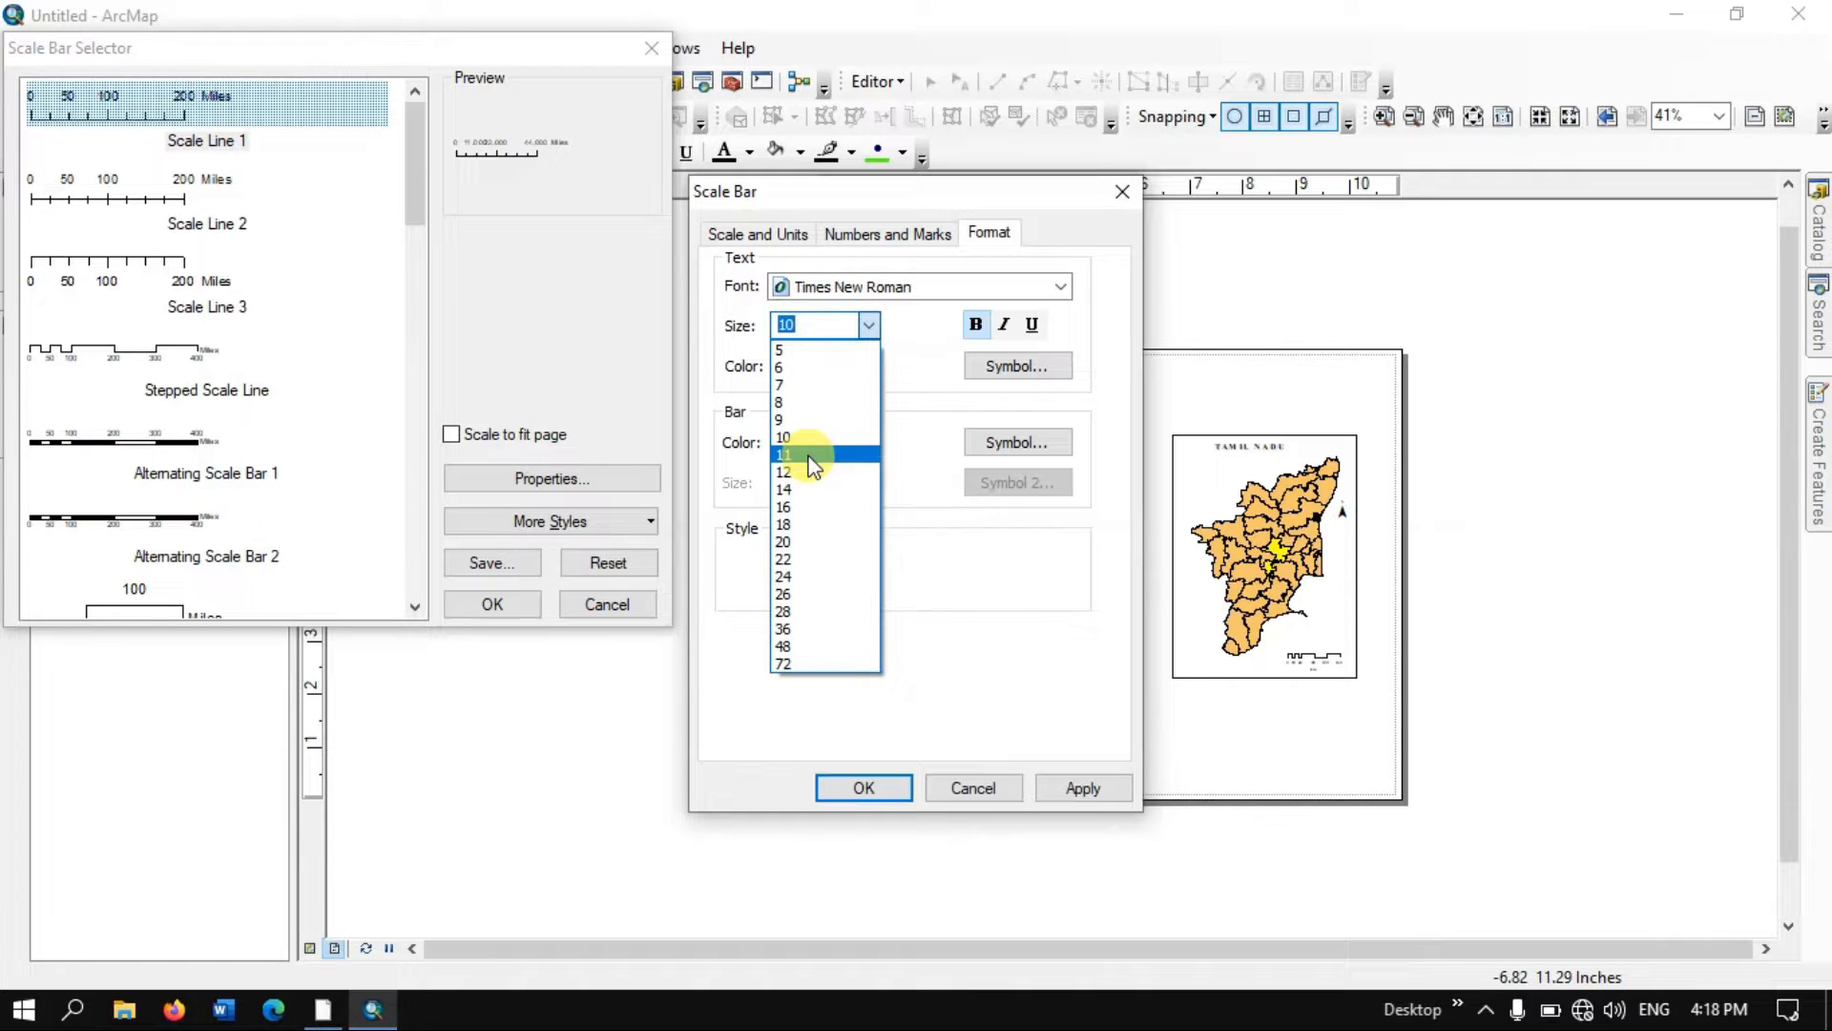
left_click(808, 456)
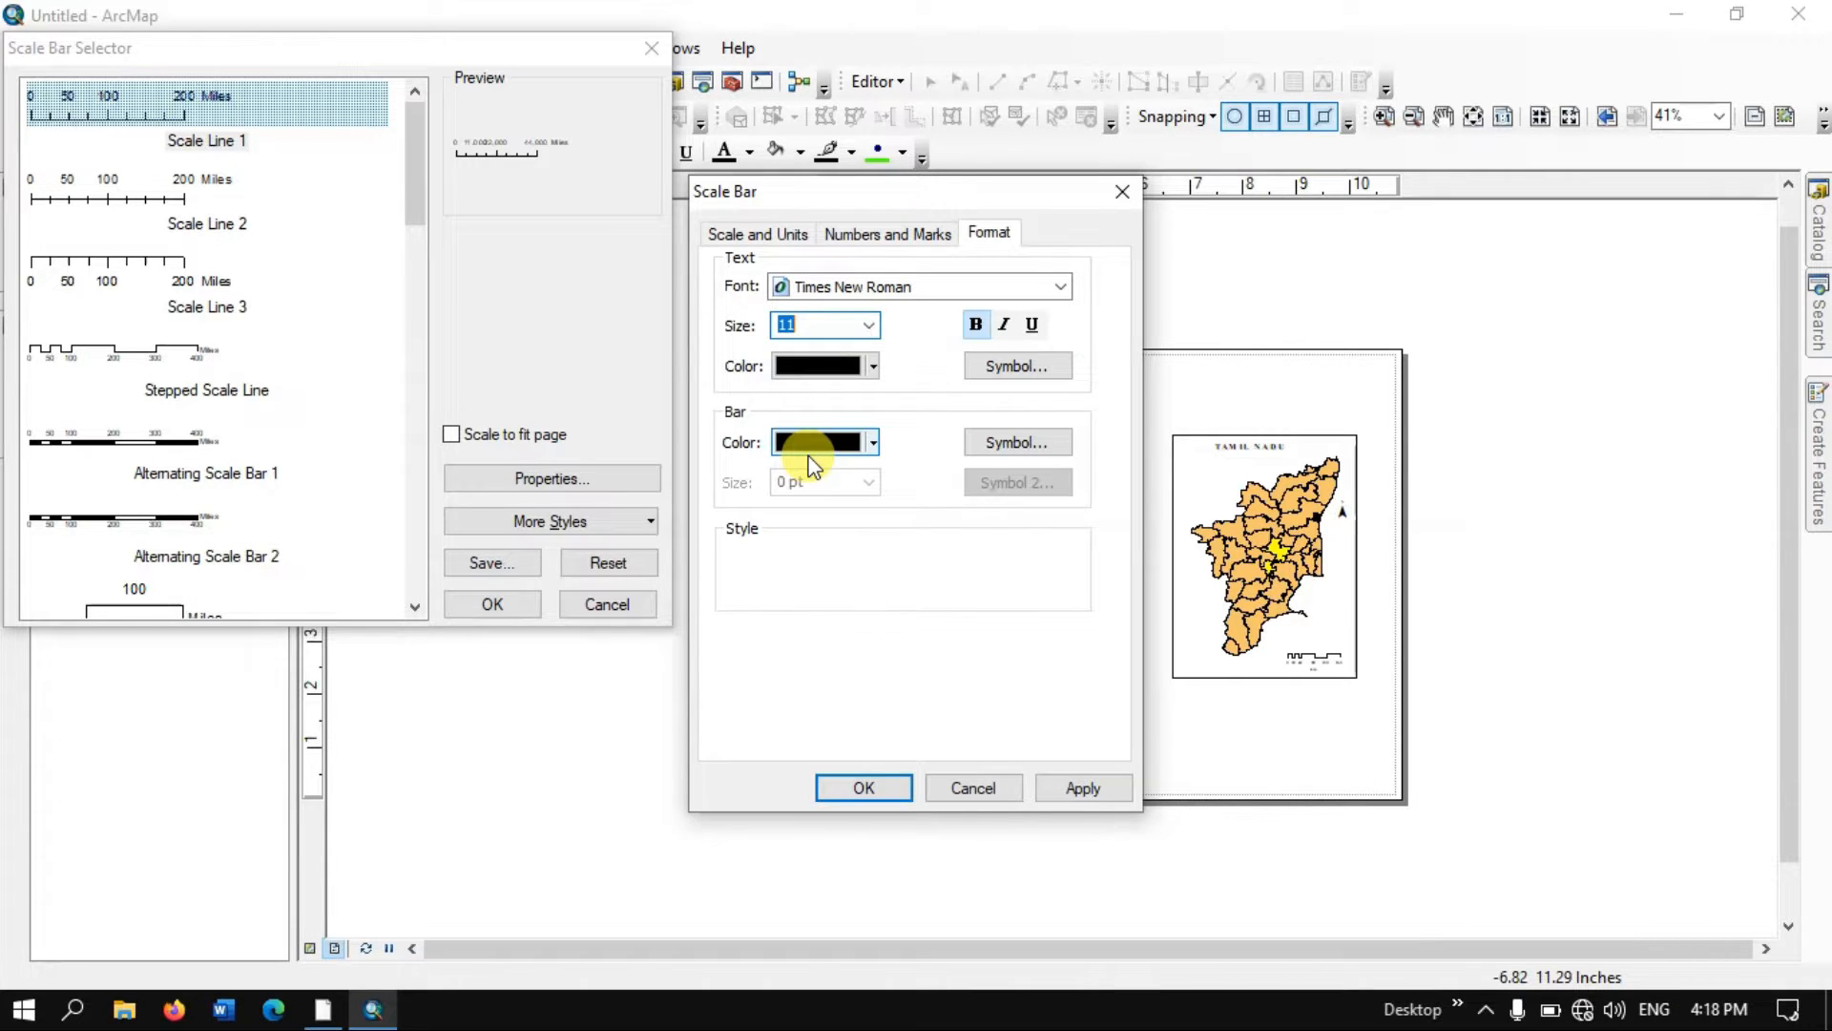
left_click(1084, 789)
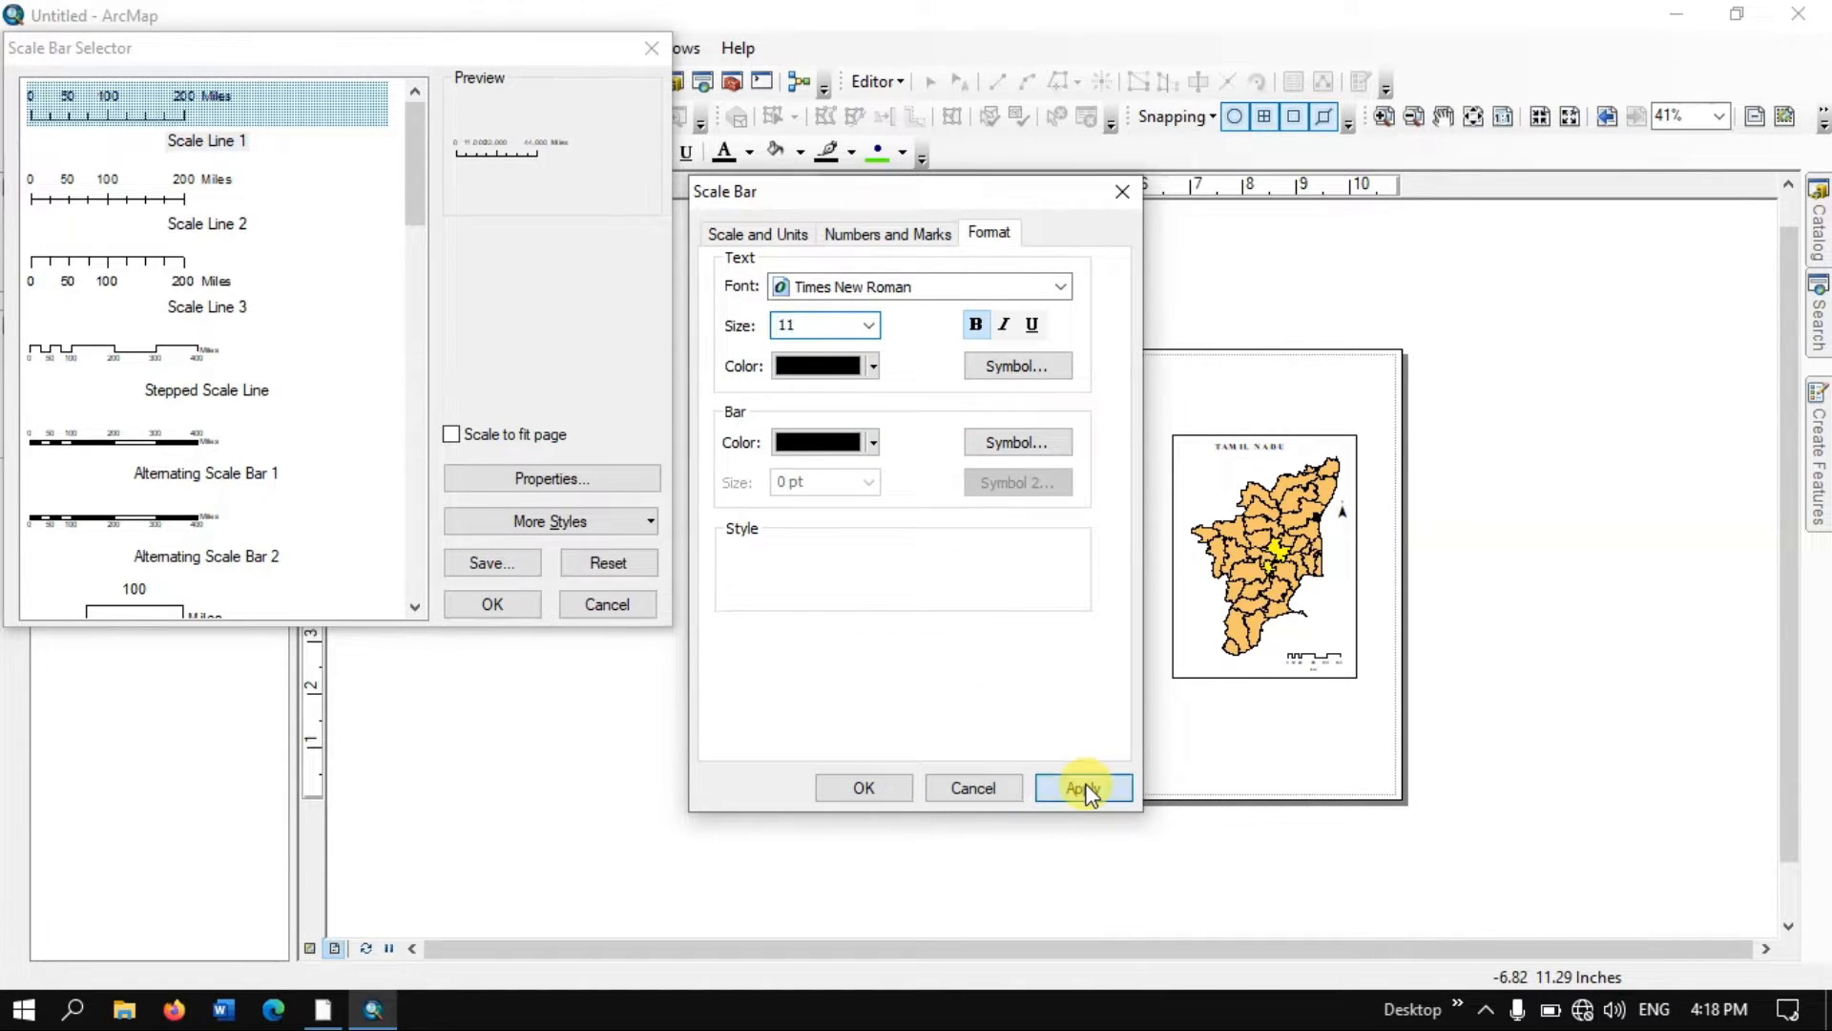
left_click(889, 785)
- Insert the configured Scale Line 1 scale bar and move it to the bottom of the STUDY AREA map frame
left_click(493, 603)
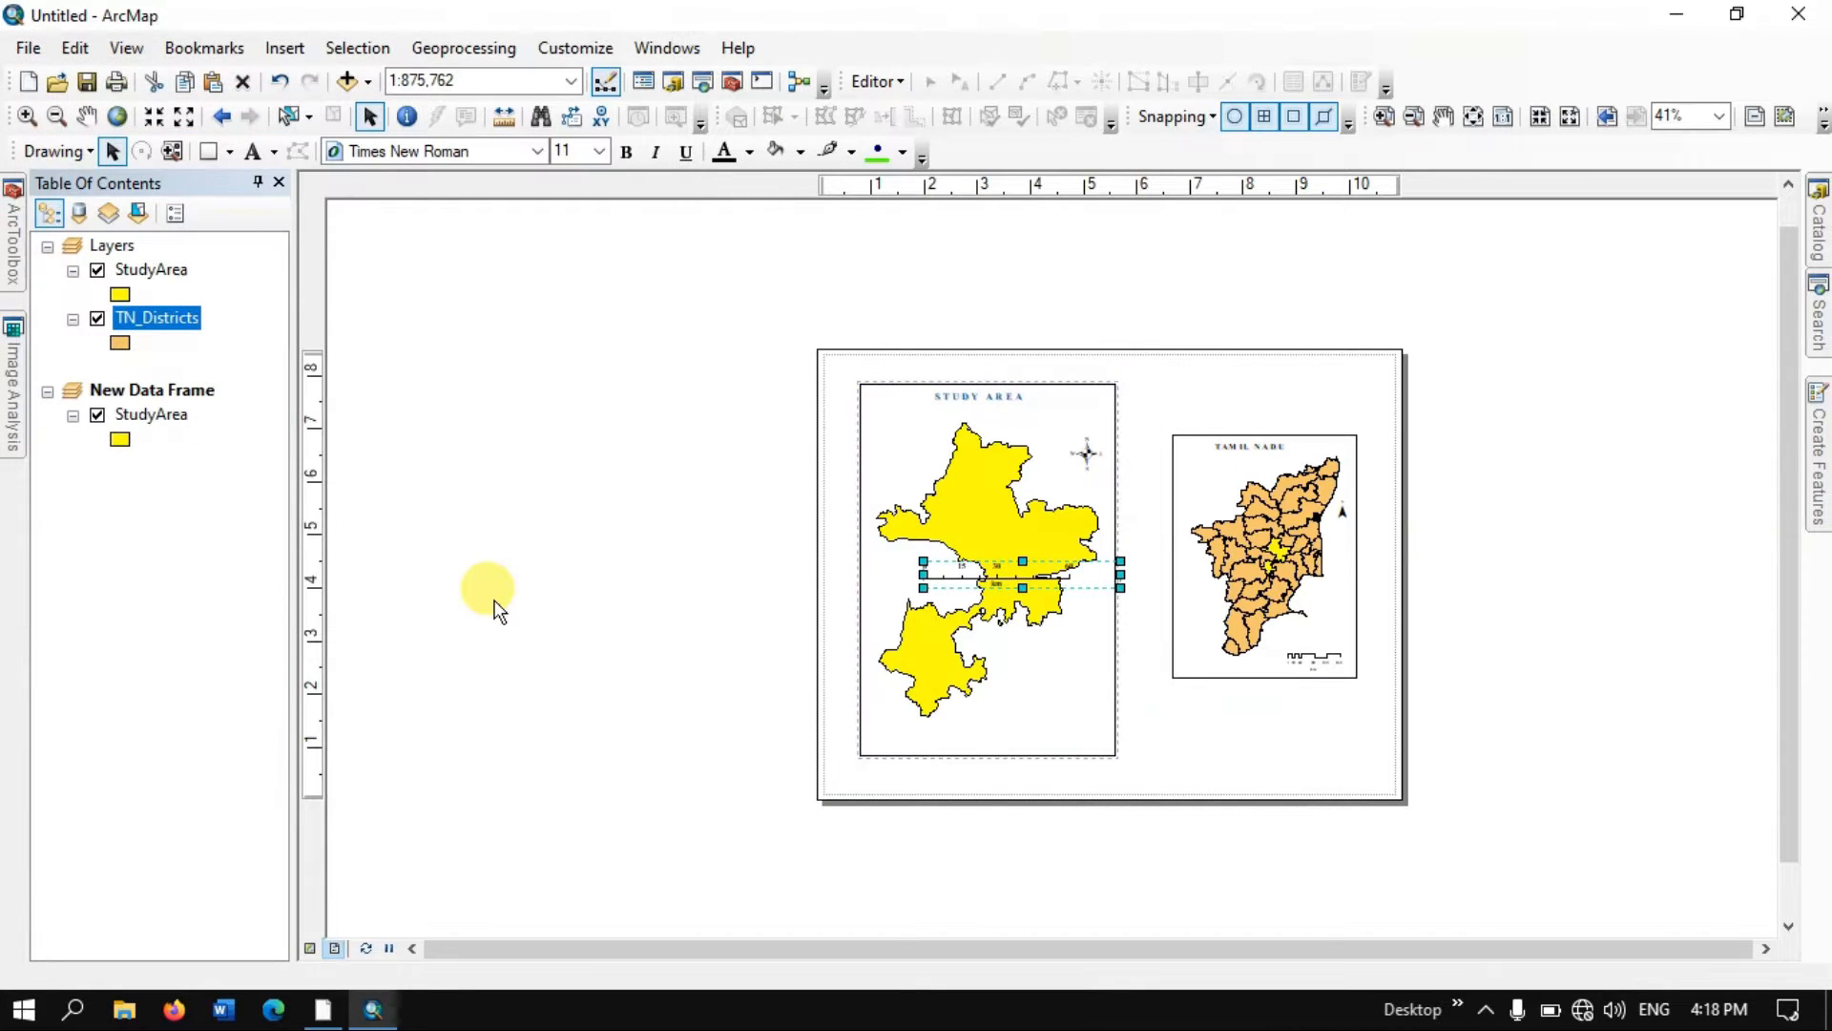
scroll(1011, 801, "down", 4)
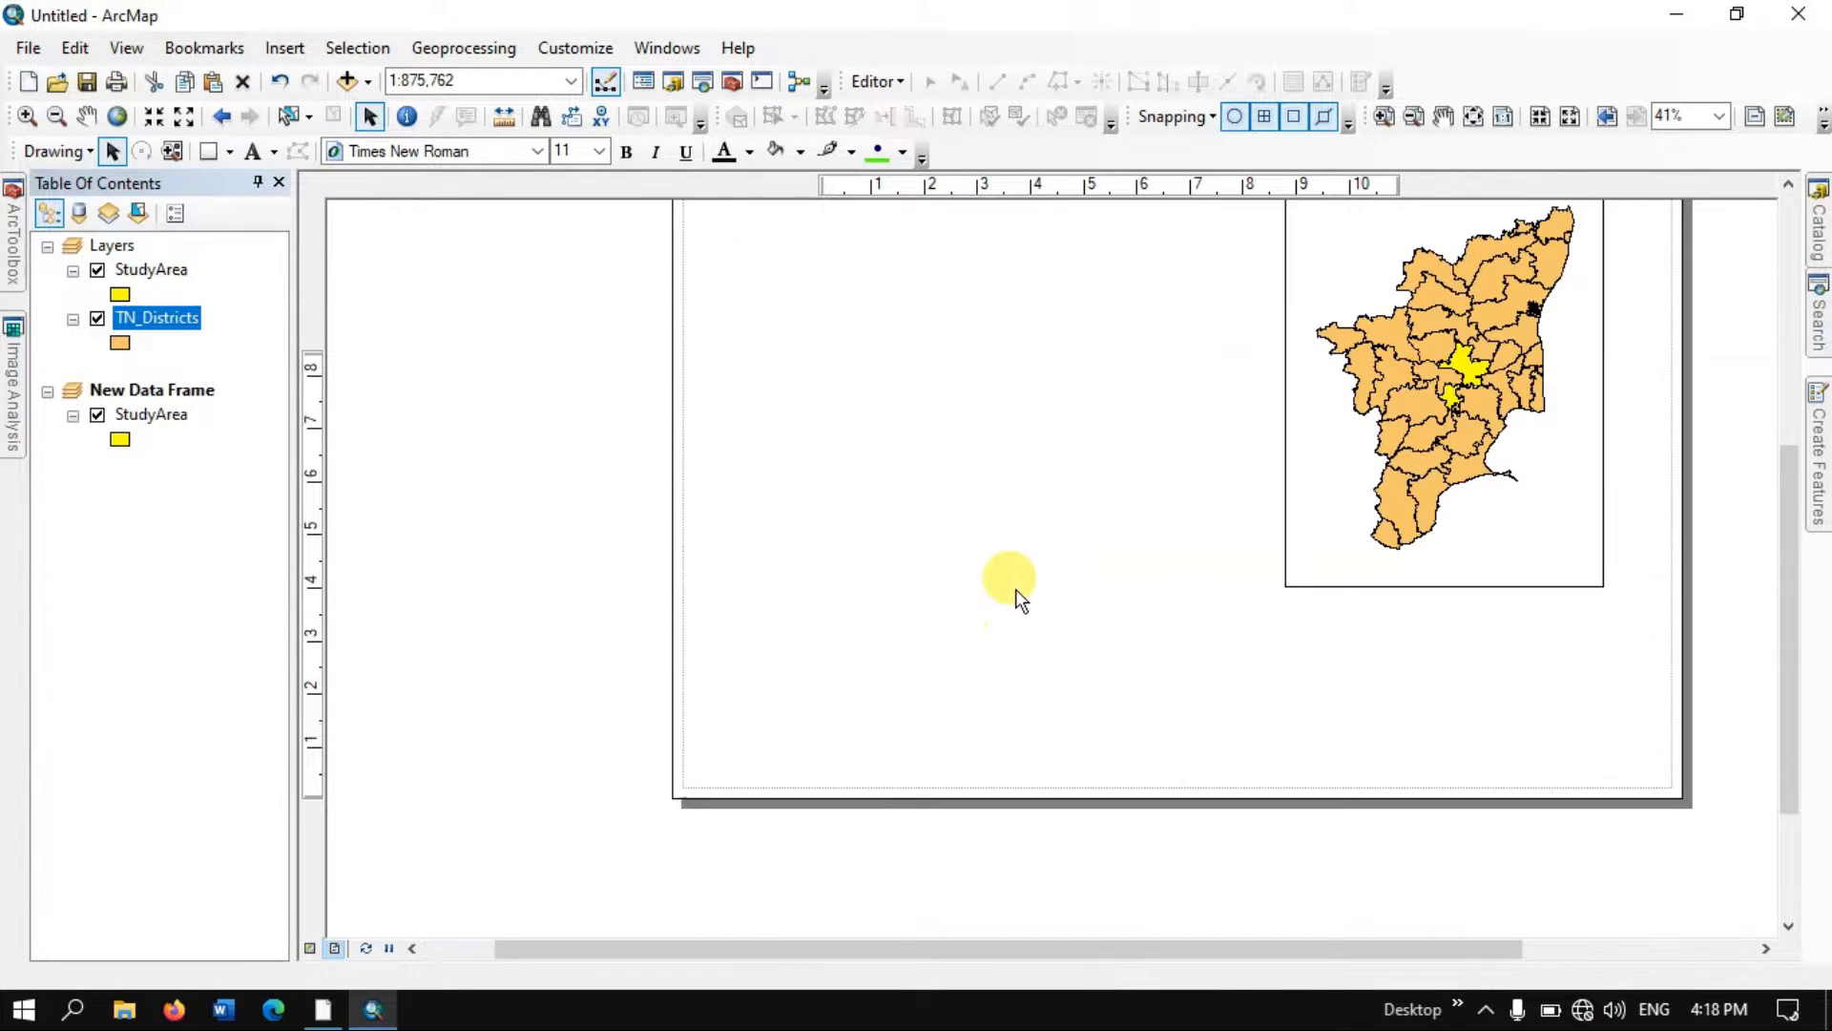
left_click_drag(949, 413, 991, 679)
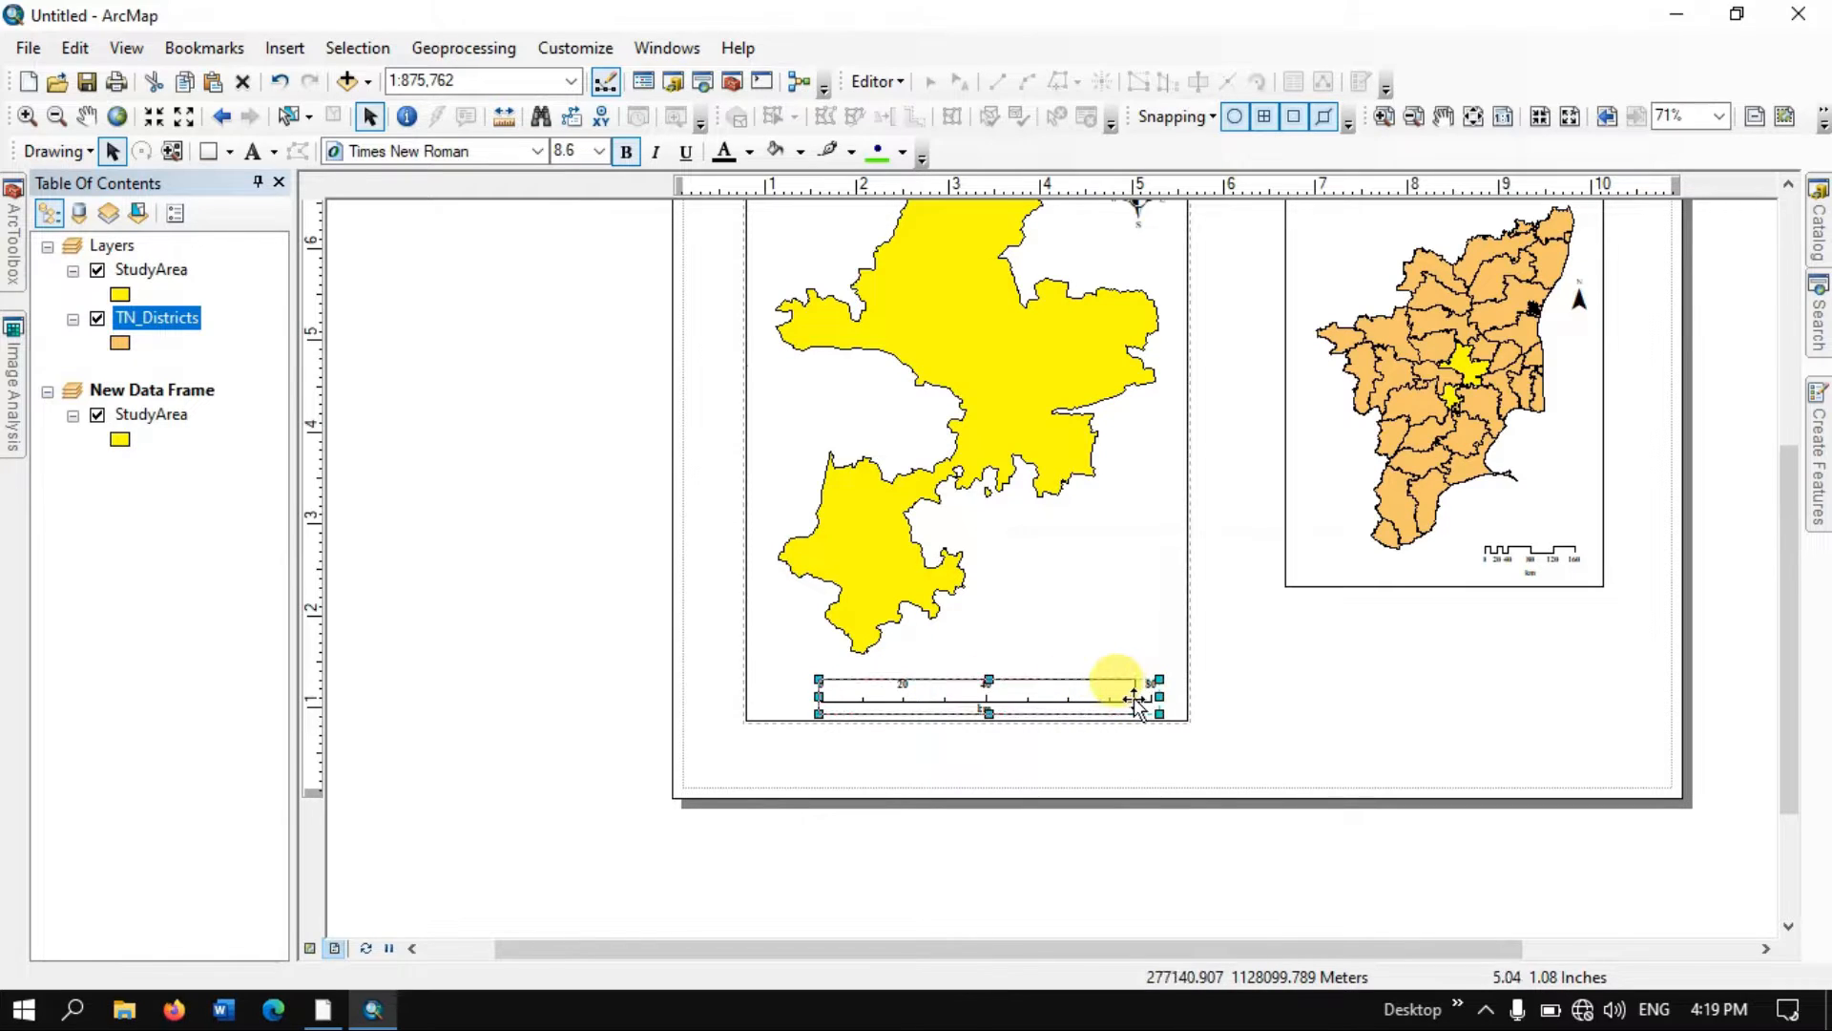
- Shorten the STUDY AREA map's scale bar from both ends until its range ends at 50 km, and deselect it
left_click_drag(1136, 699, 1072, 697)
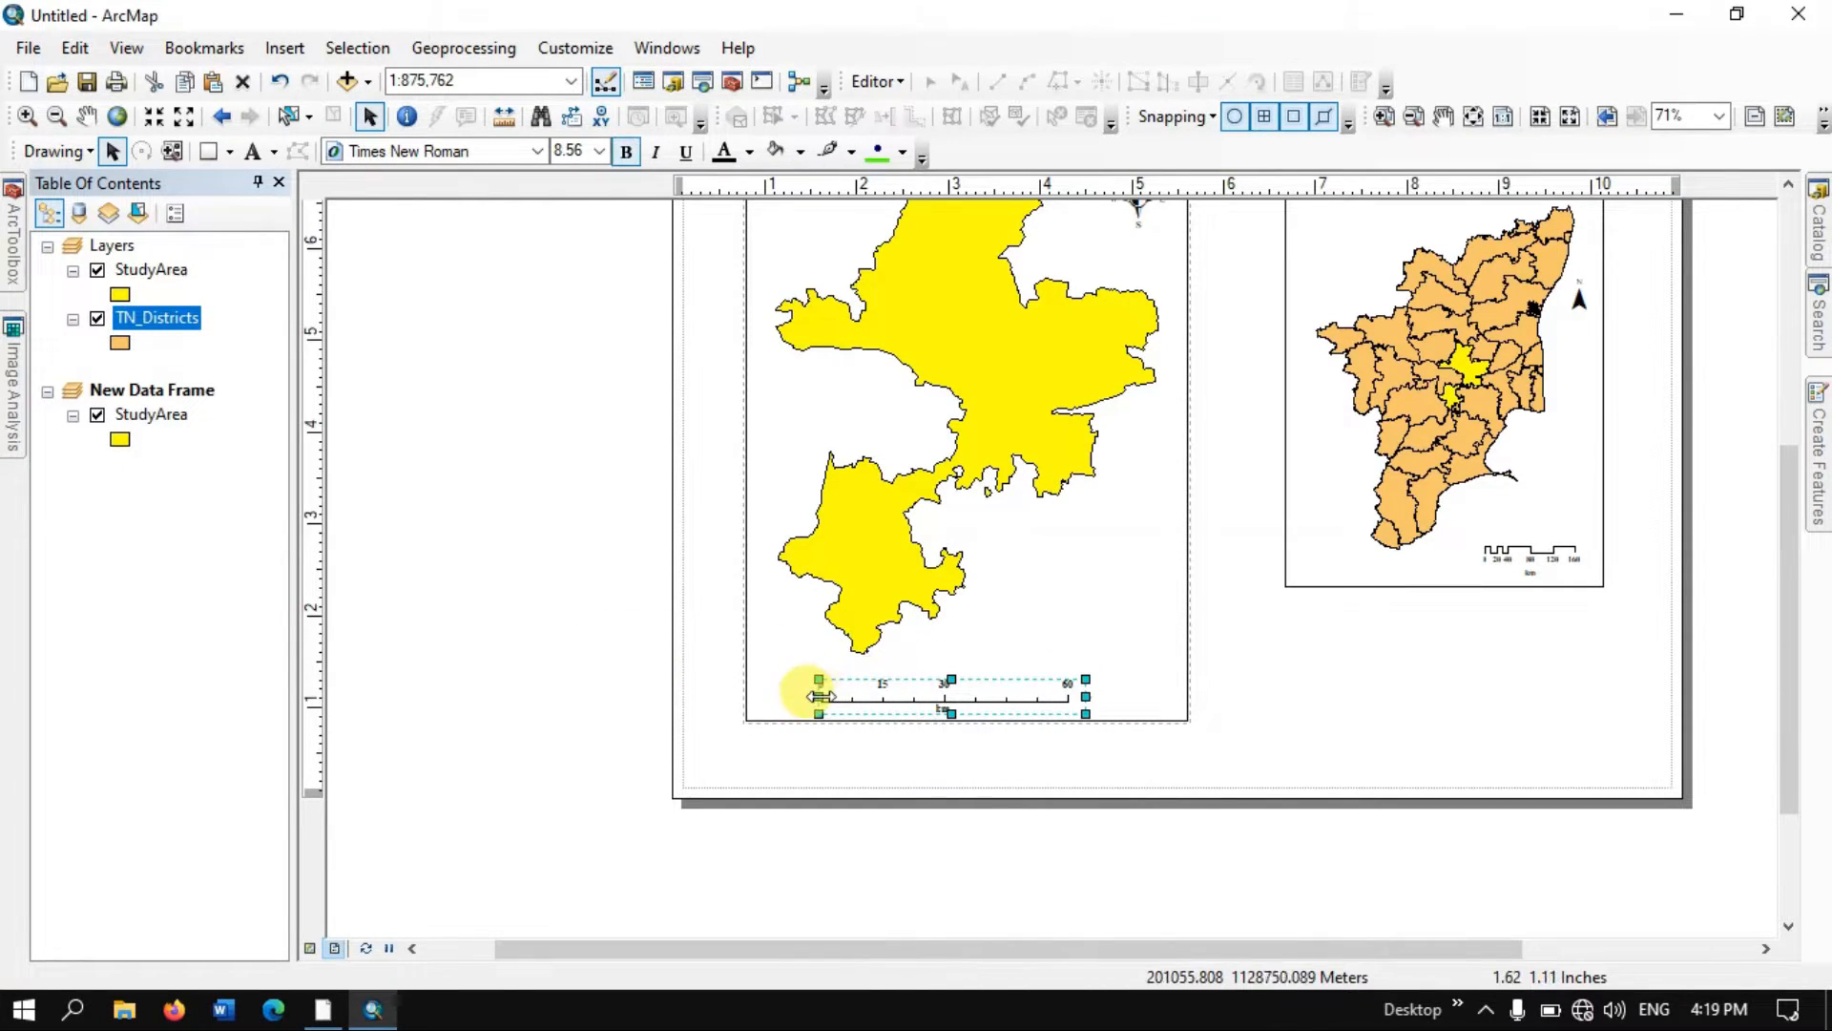
left_click_drag(819, 697, 844, 697)
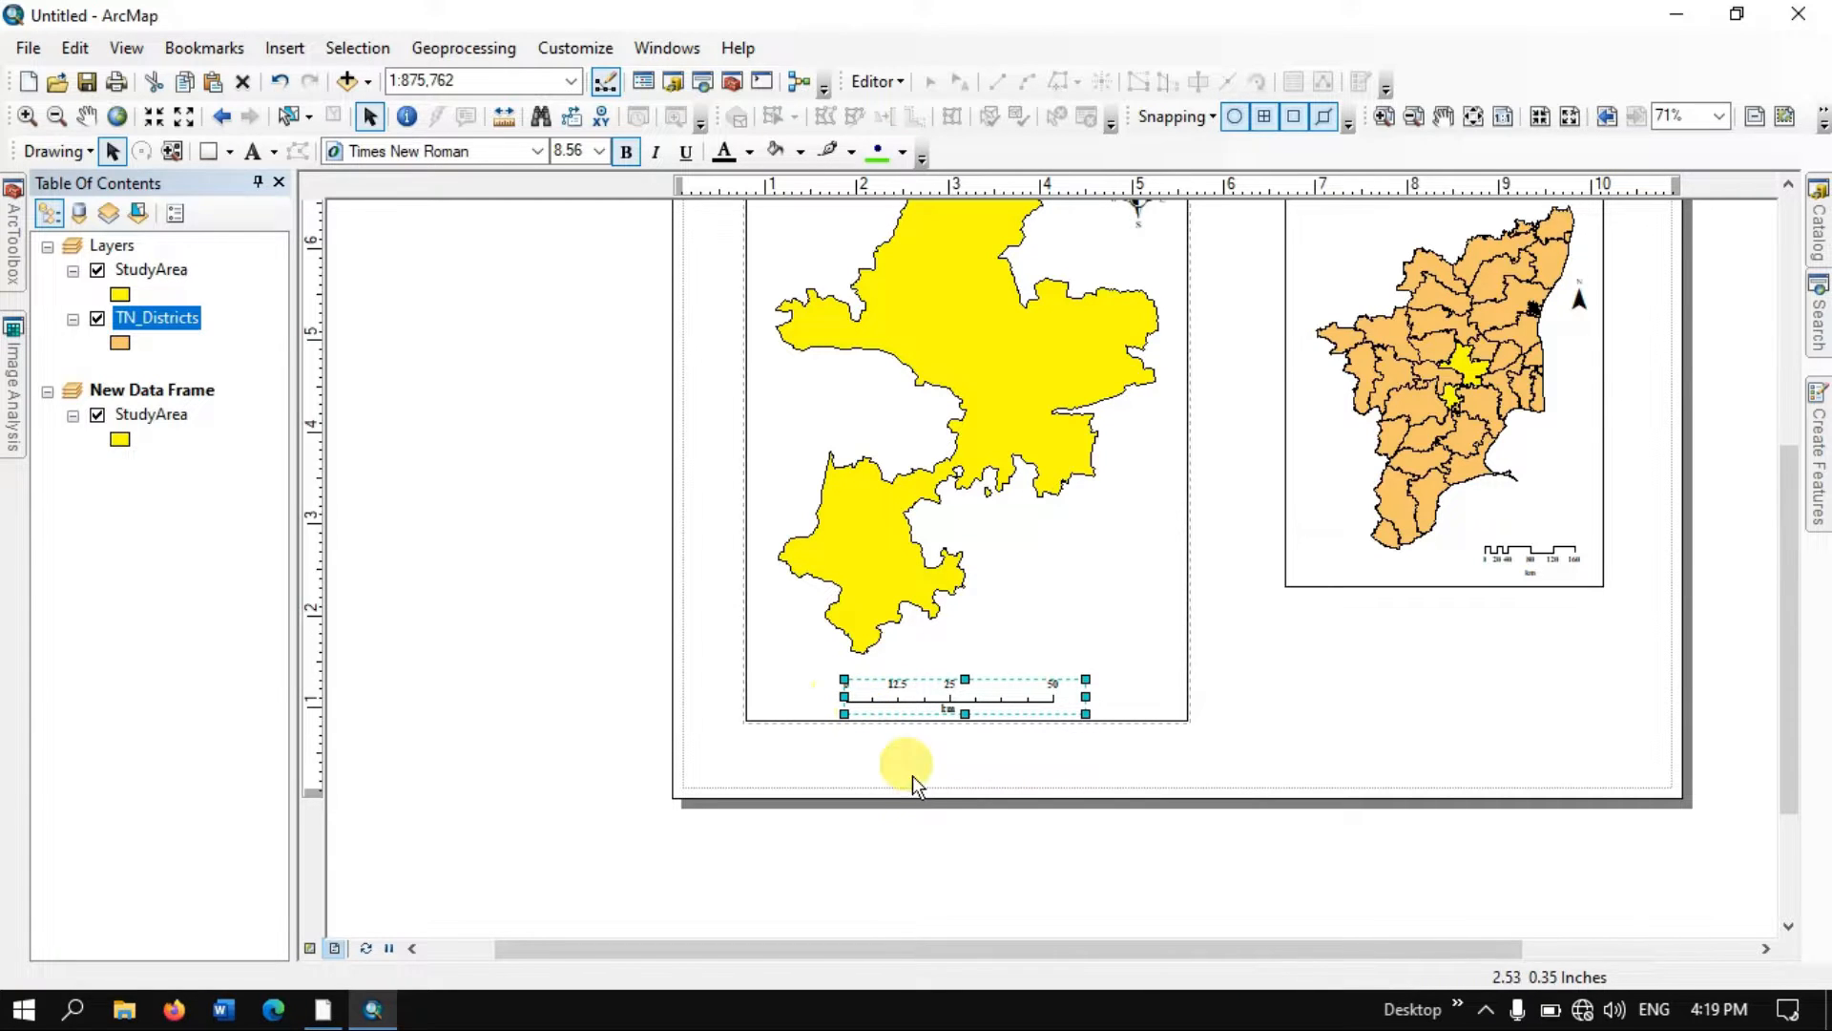
left_click(954, 828)
left_click(945, 685)
left_click(983, 848)
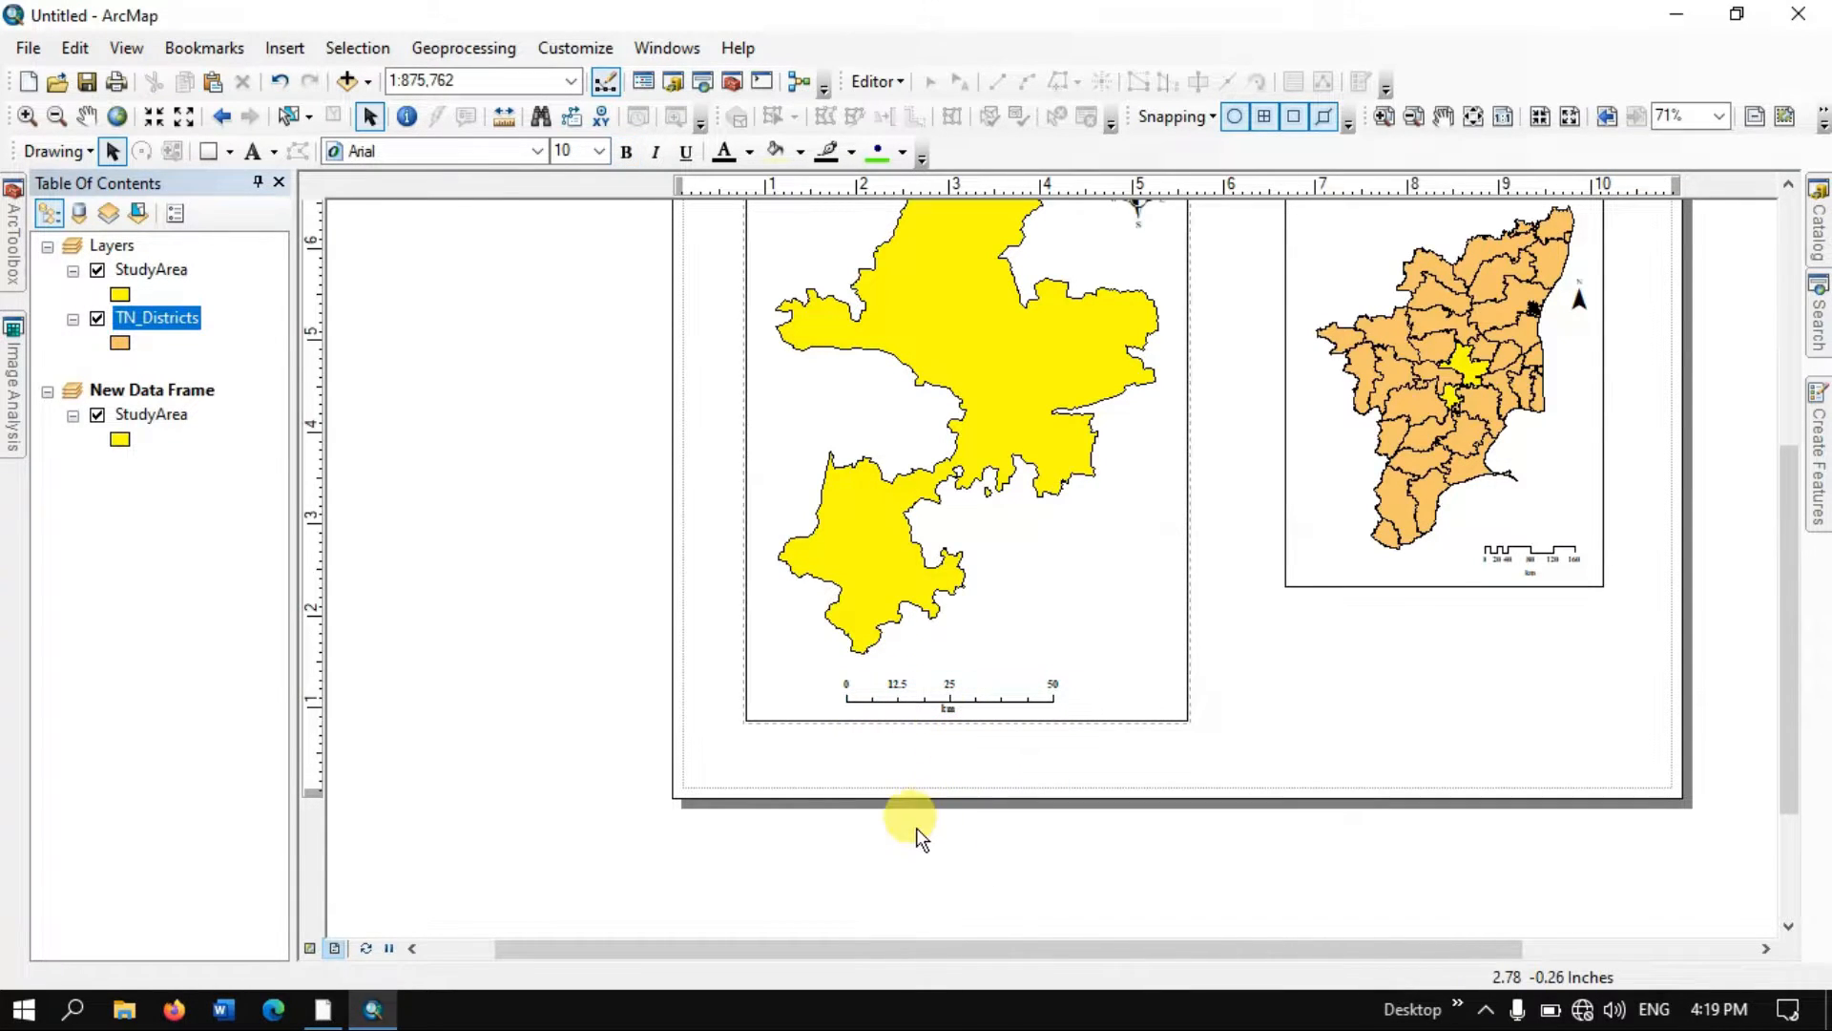
- Add a new Graticule grid to the STUDY AREA data frame, keeping the wizard's default settings
scroll(917, 828, "up", 4)
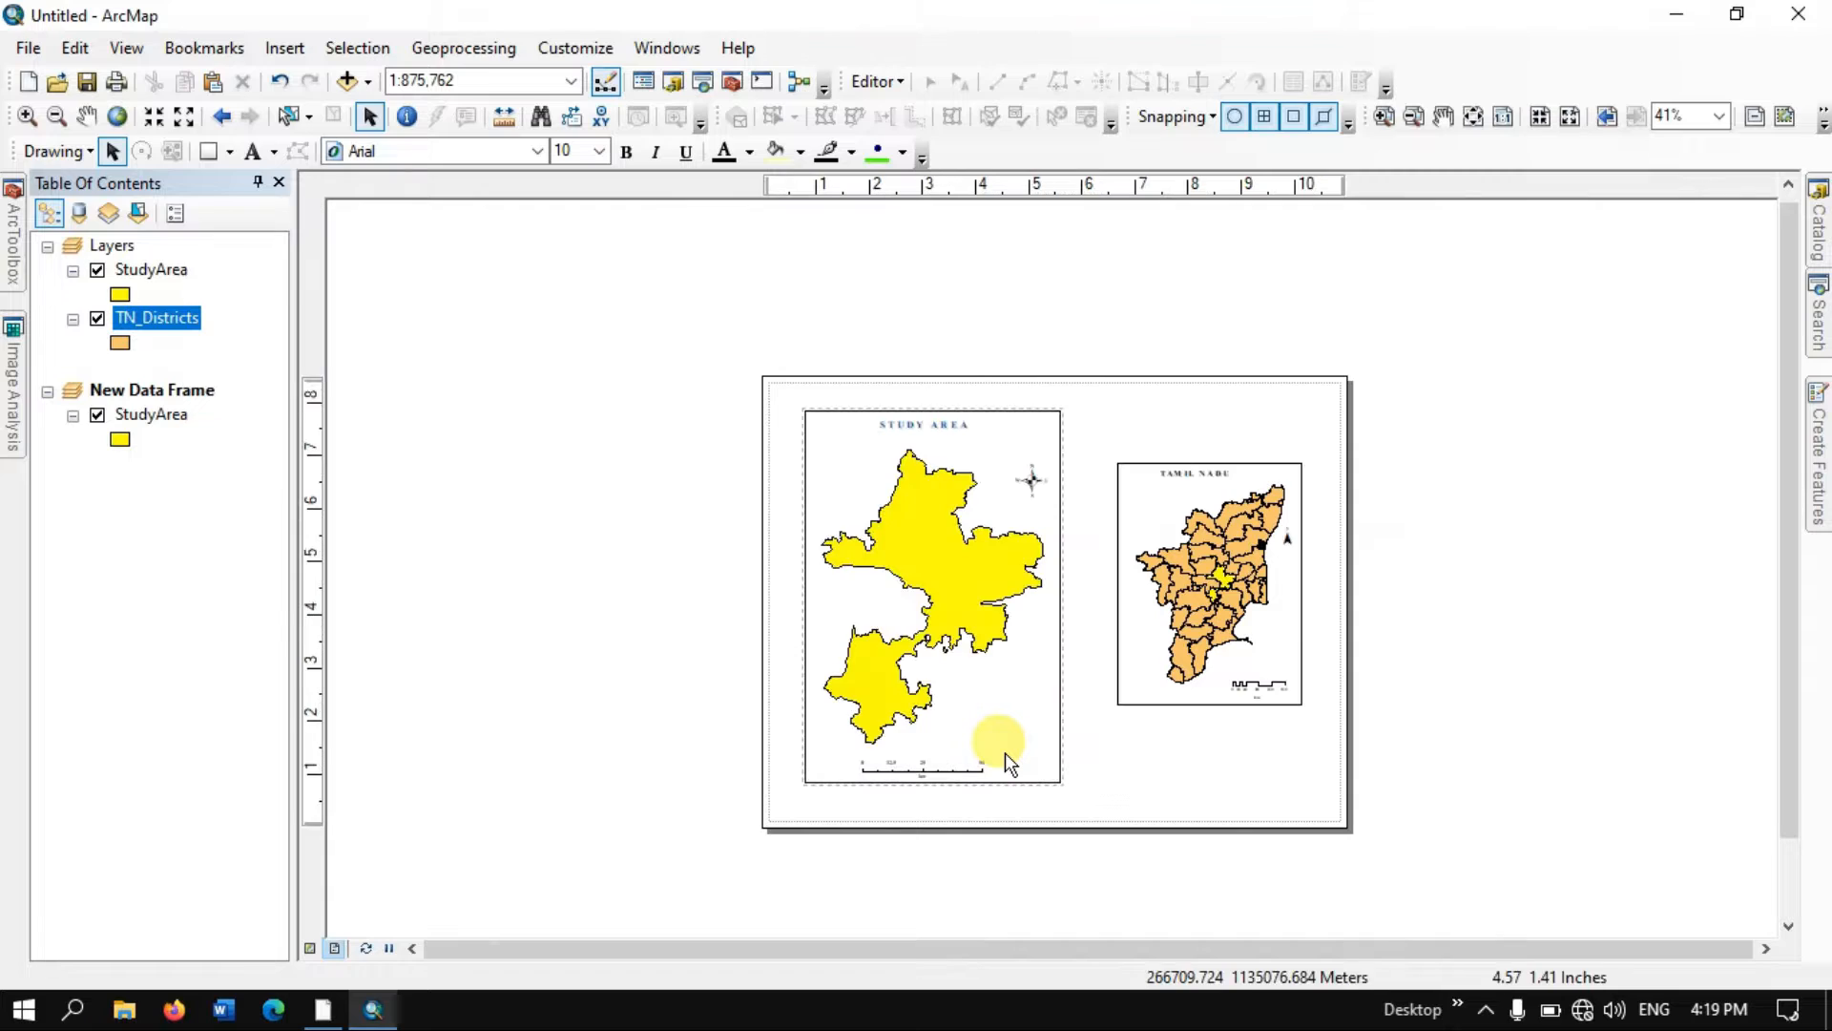
left_click(1021, 417)
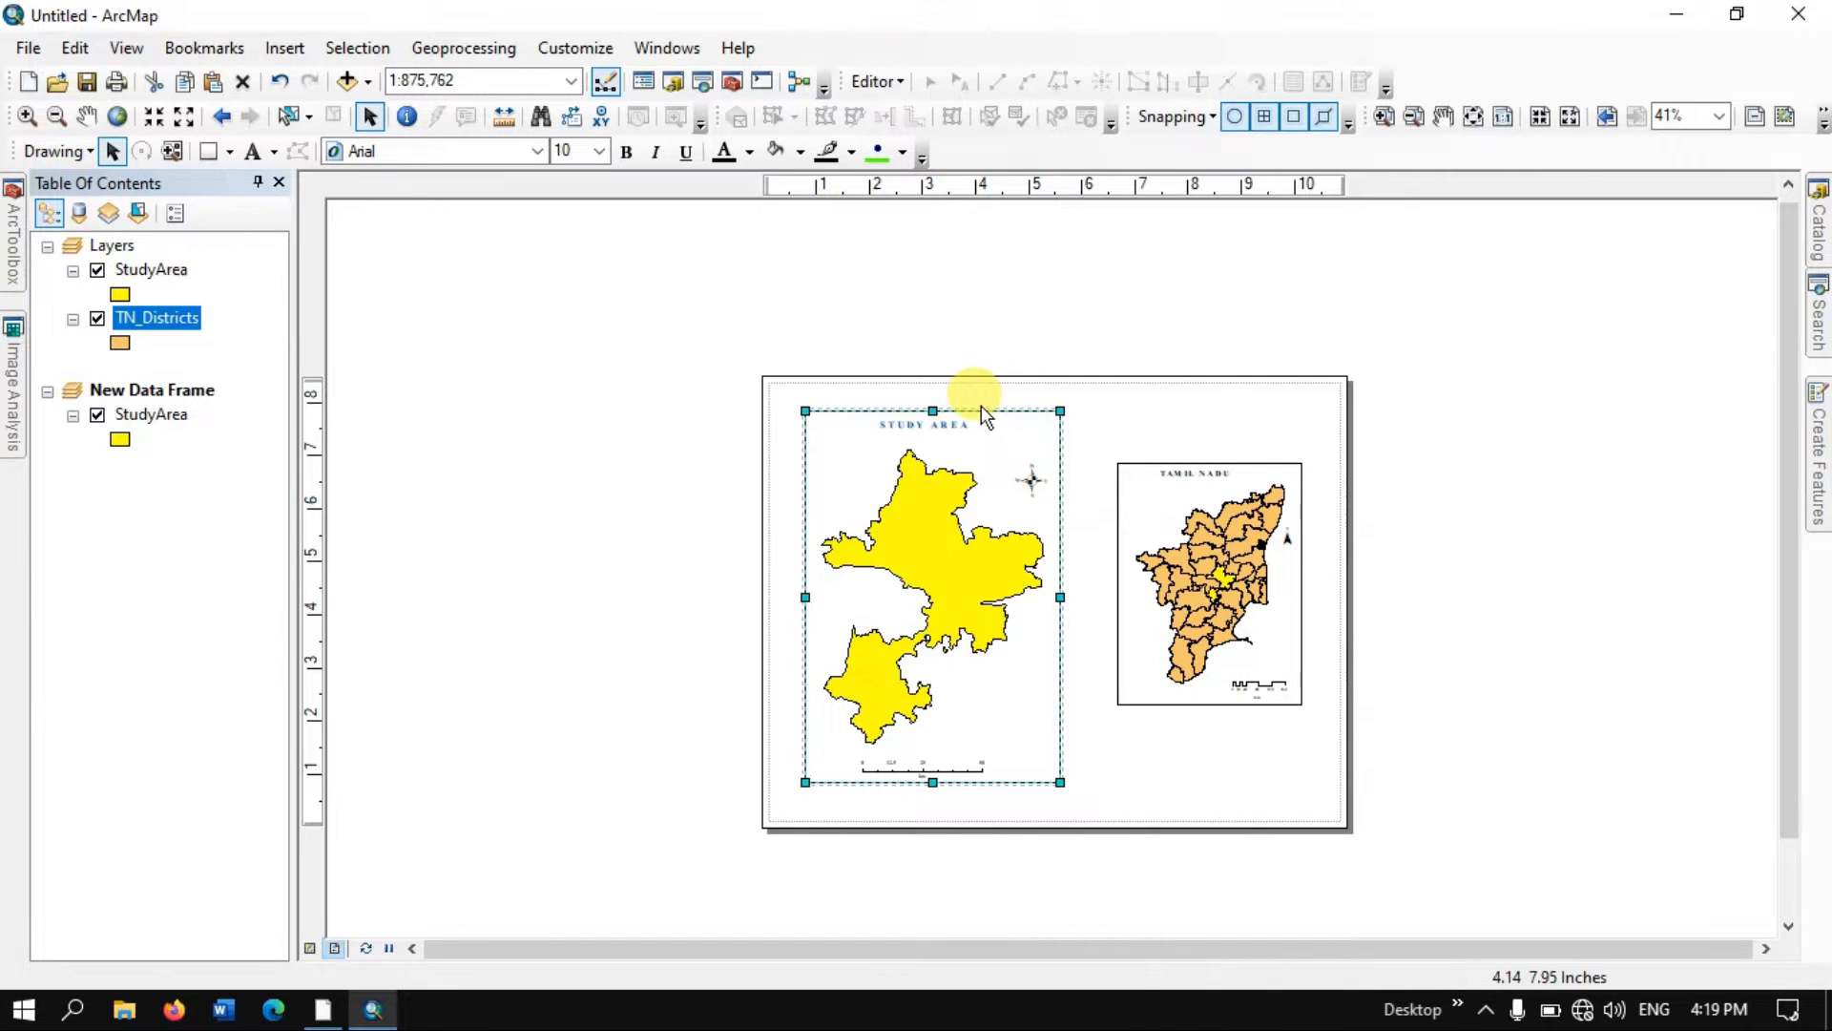
right_click(991, 413)
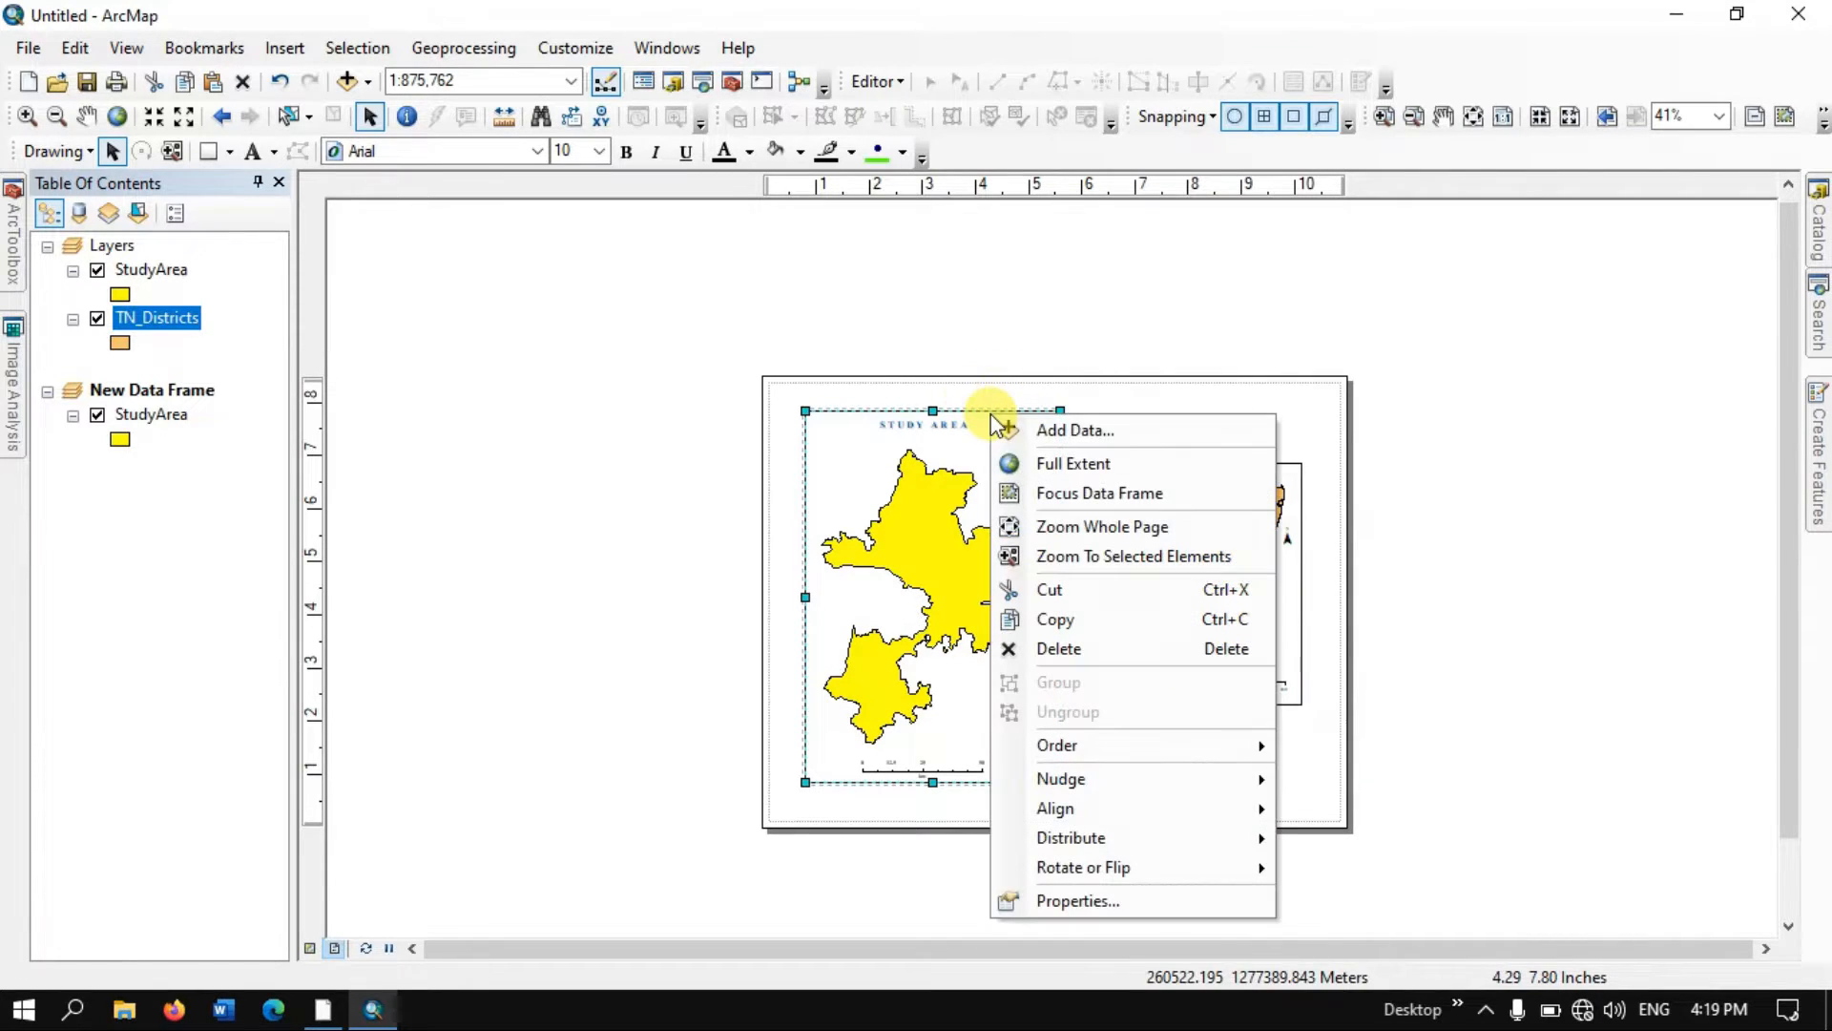
left_click(1057, 902)
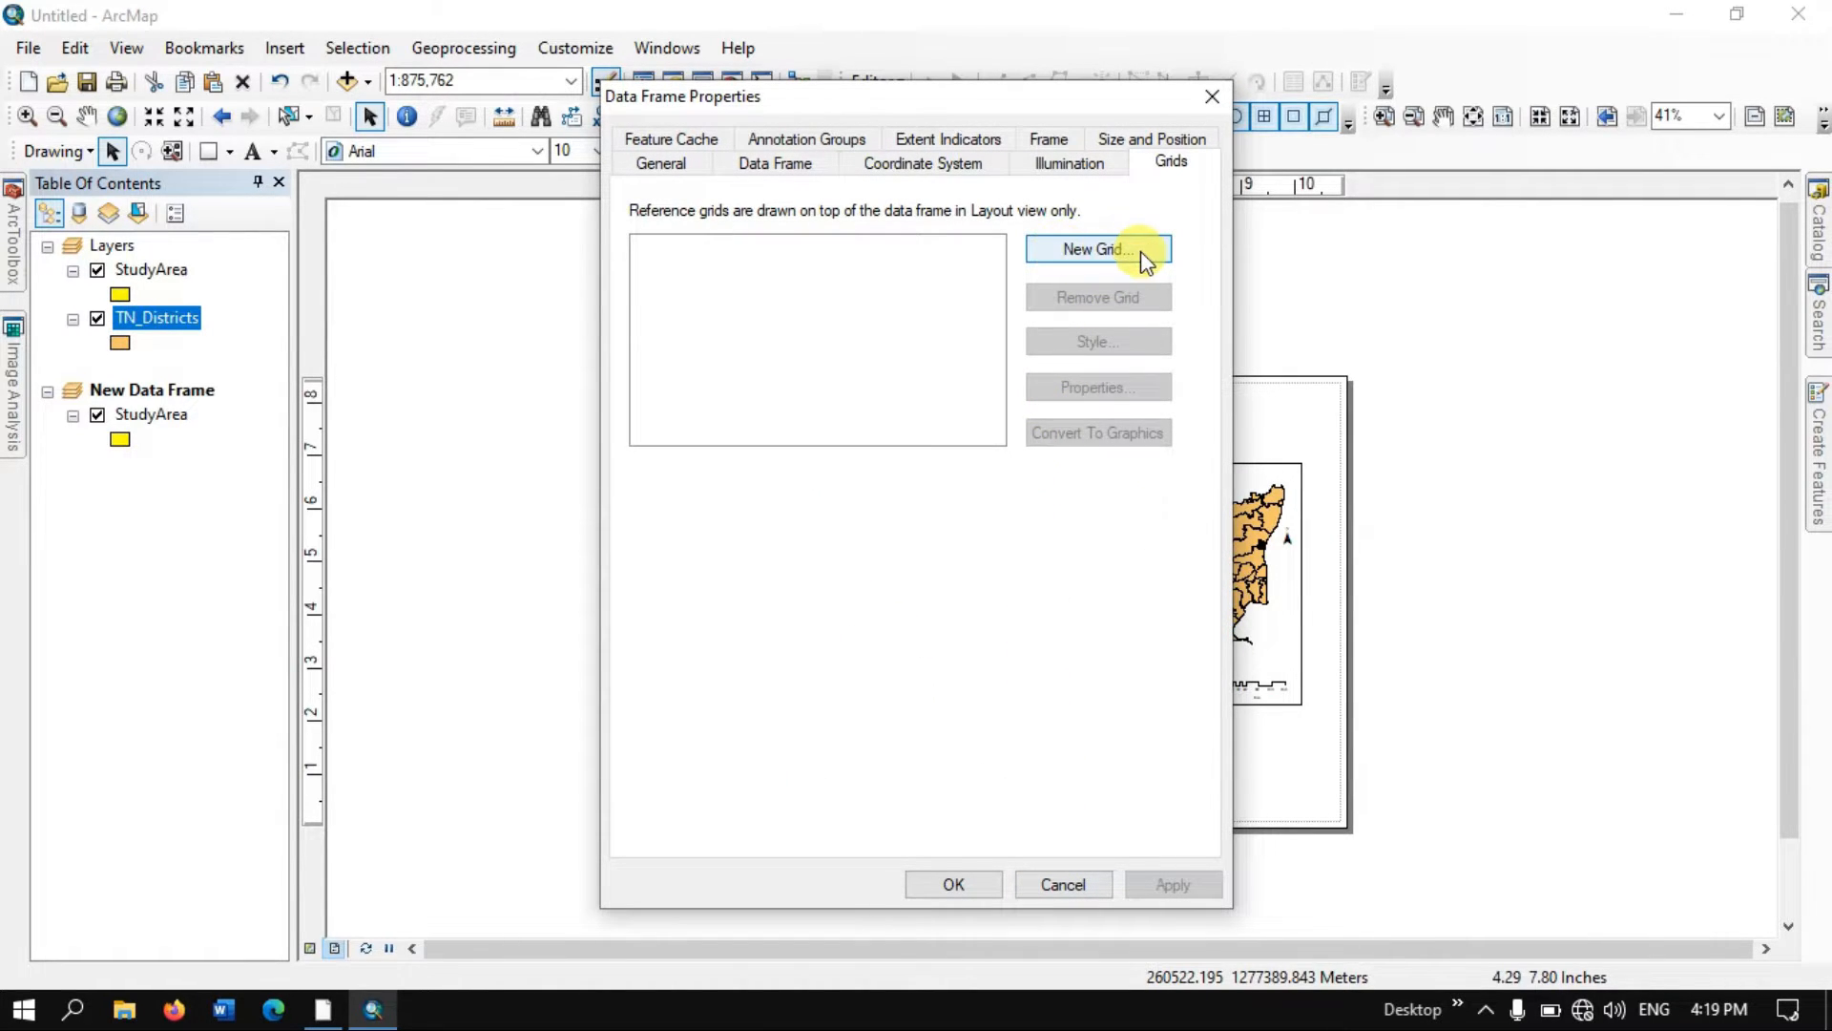
left_click(1093, 250)
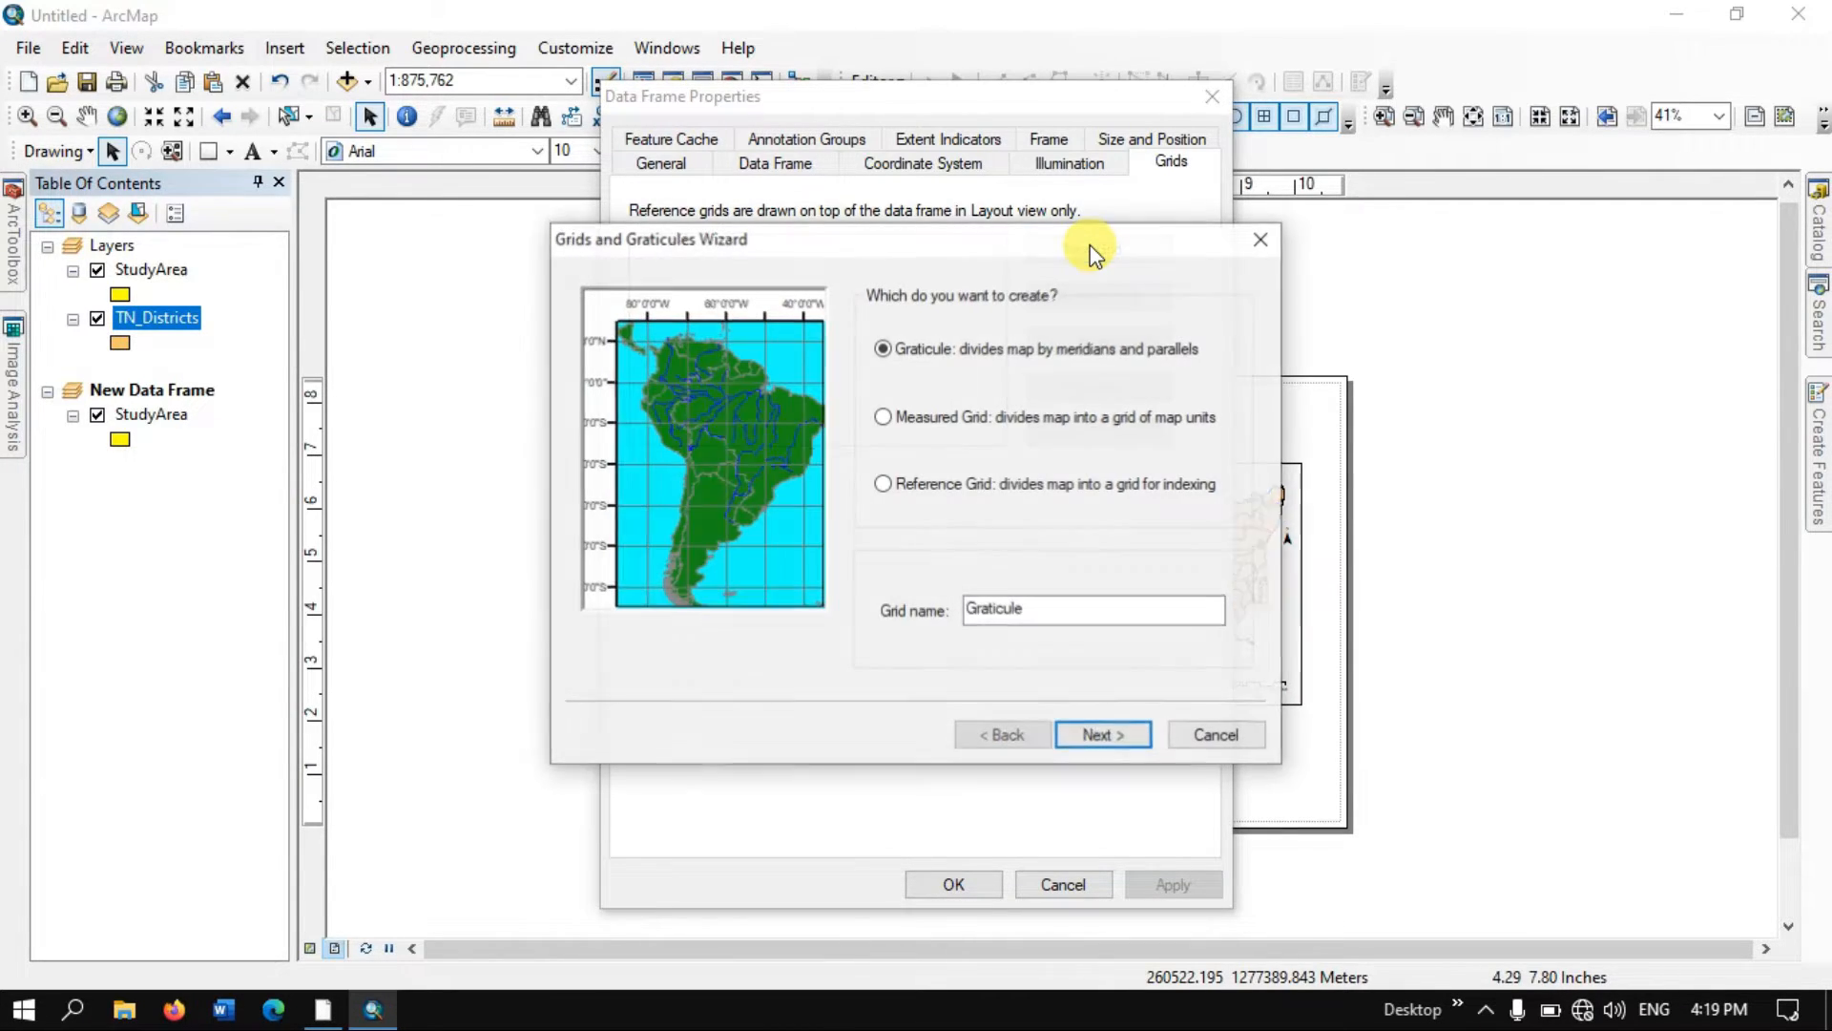
left_click(1119, 738)
left_click(1118, 739)
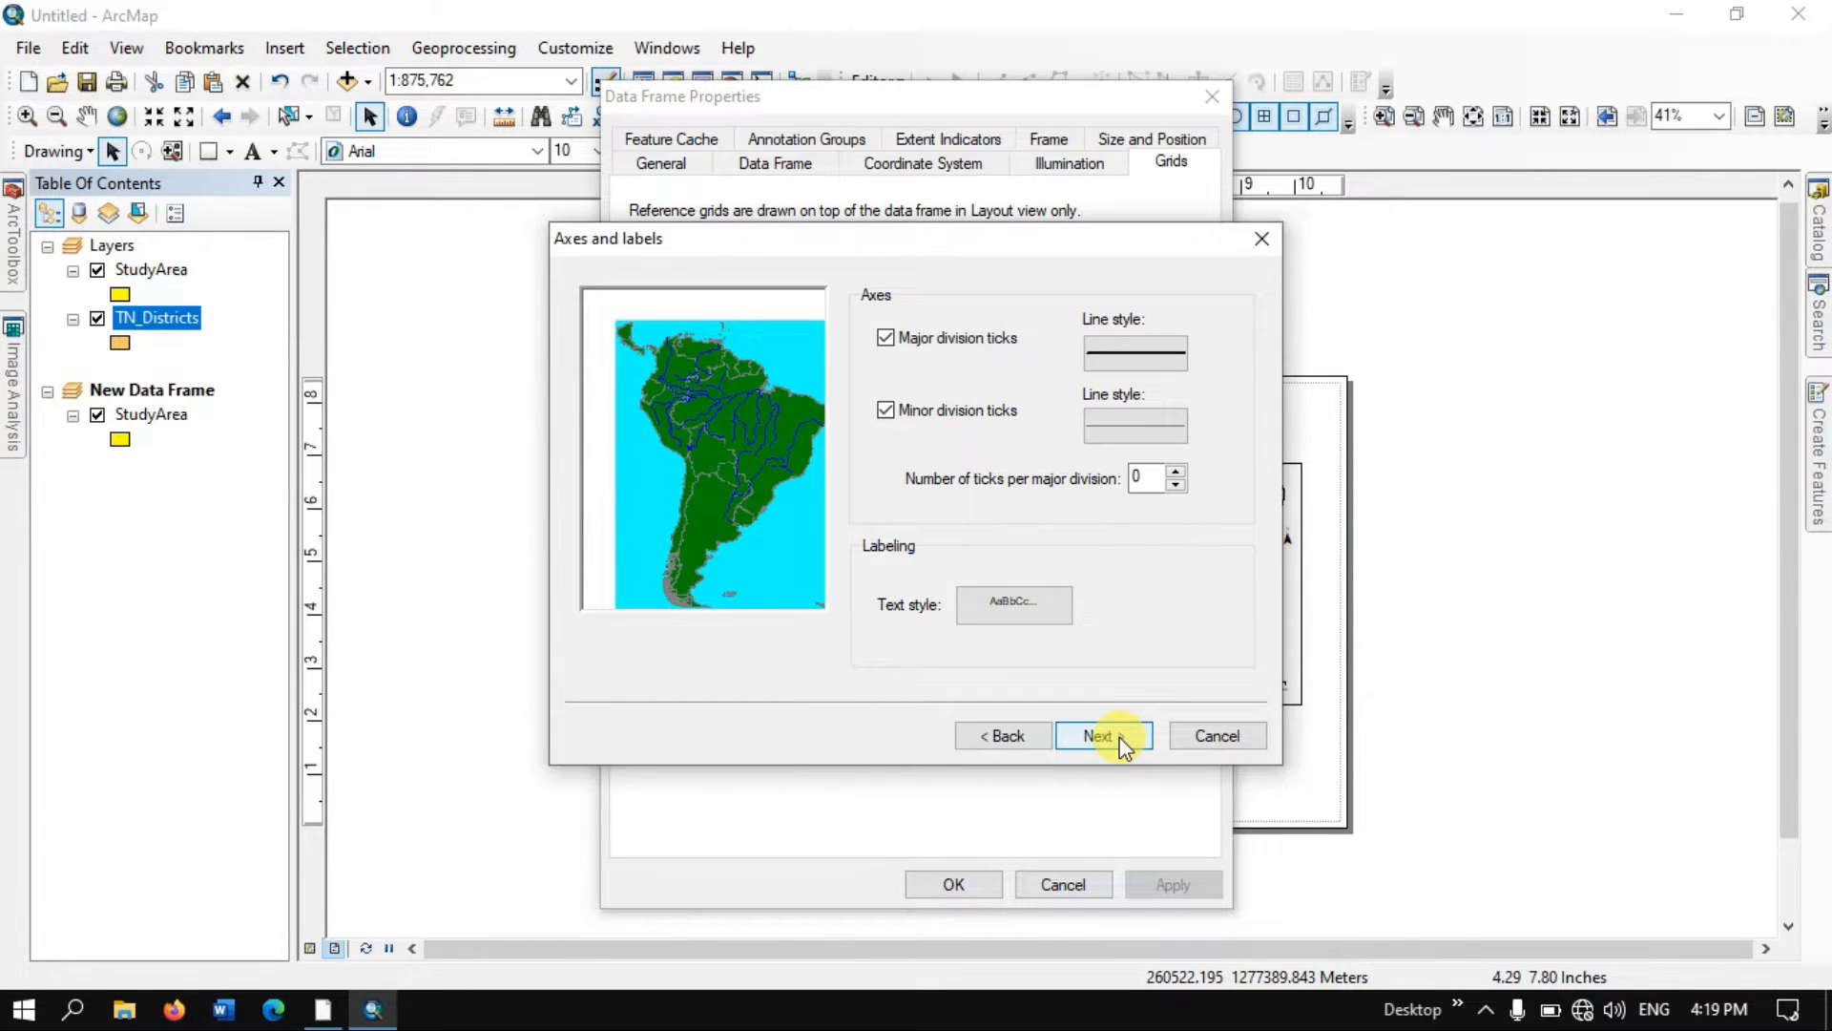
left_click(1119, 738)
left_click(1104, 736)
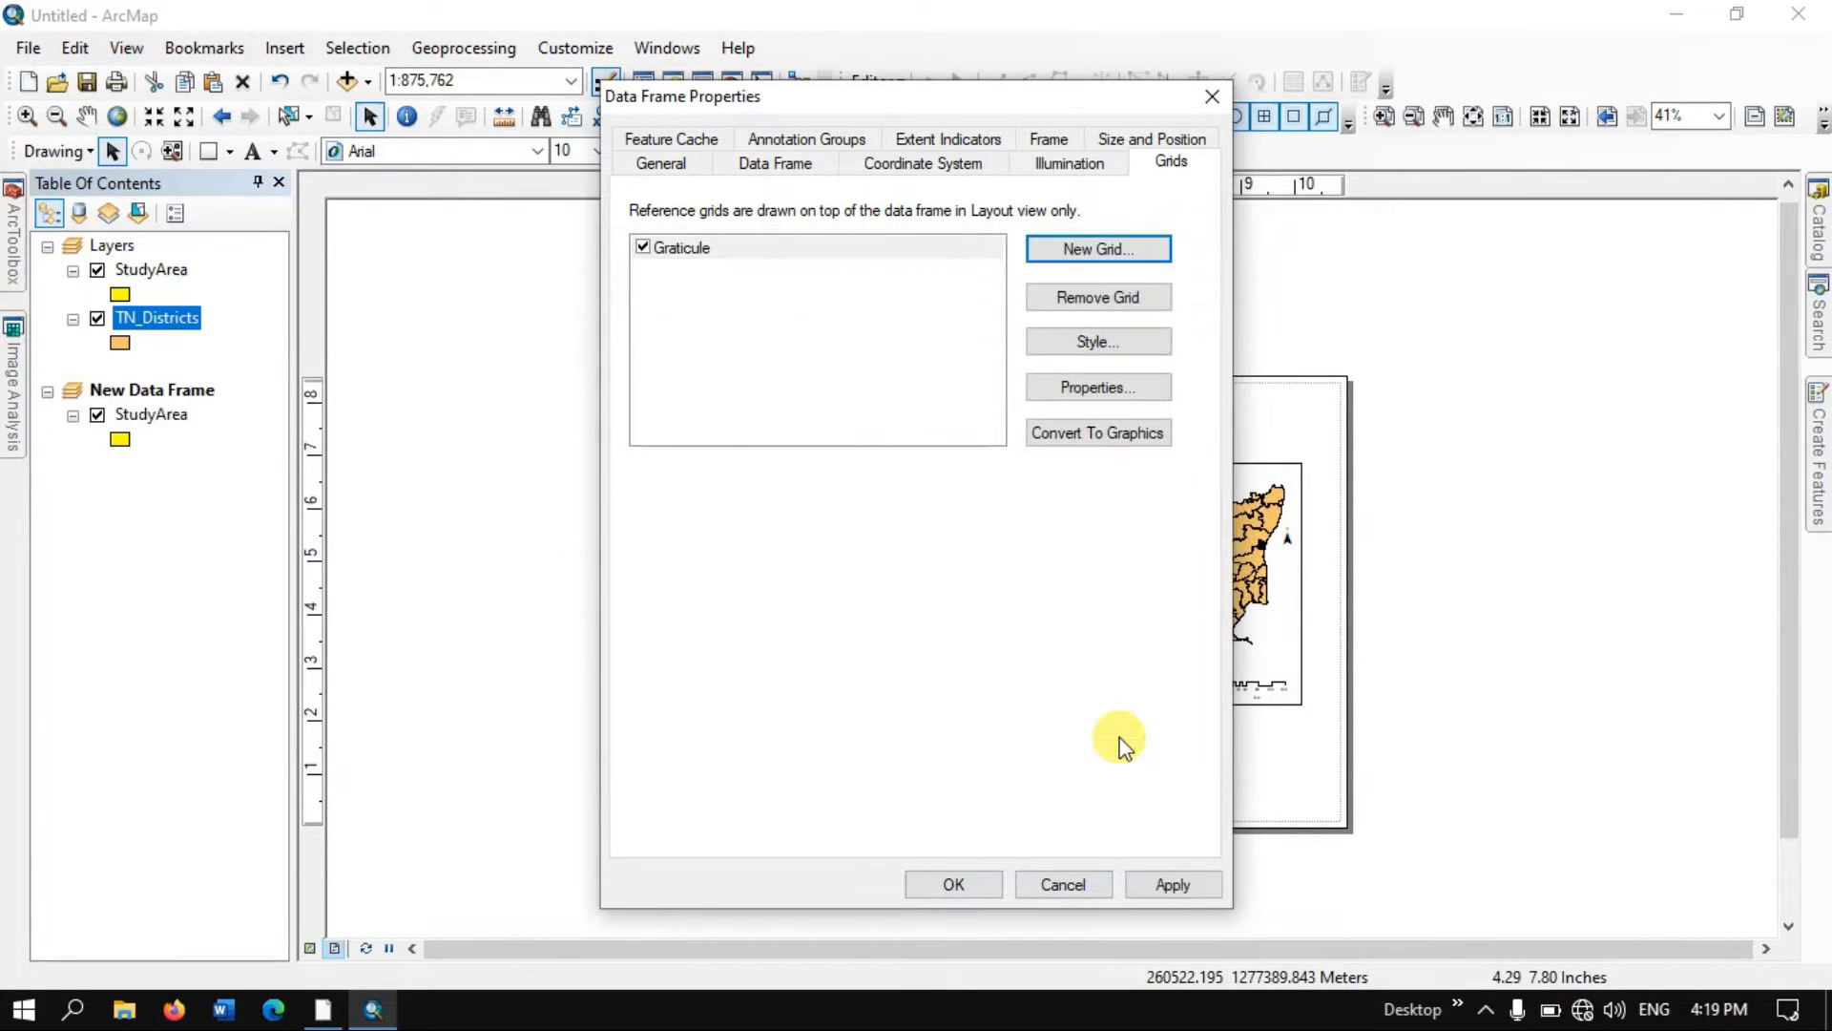
- Set the graticule's labels to bold Times New Roman, keeping the Degrees Minutes Seconds format
left_click(1094, 392)
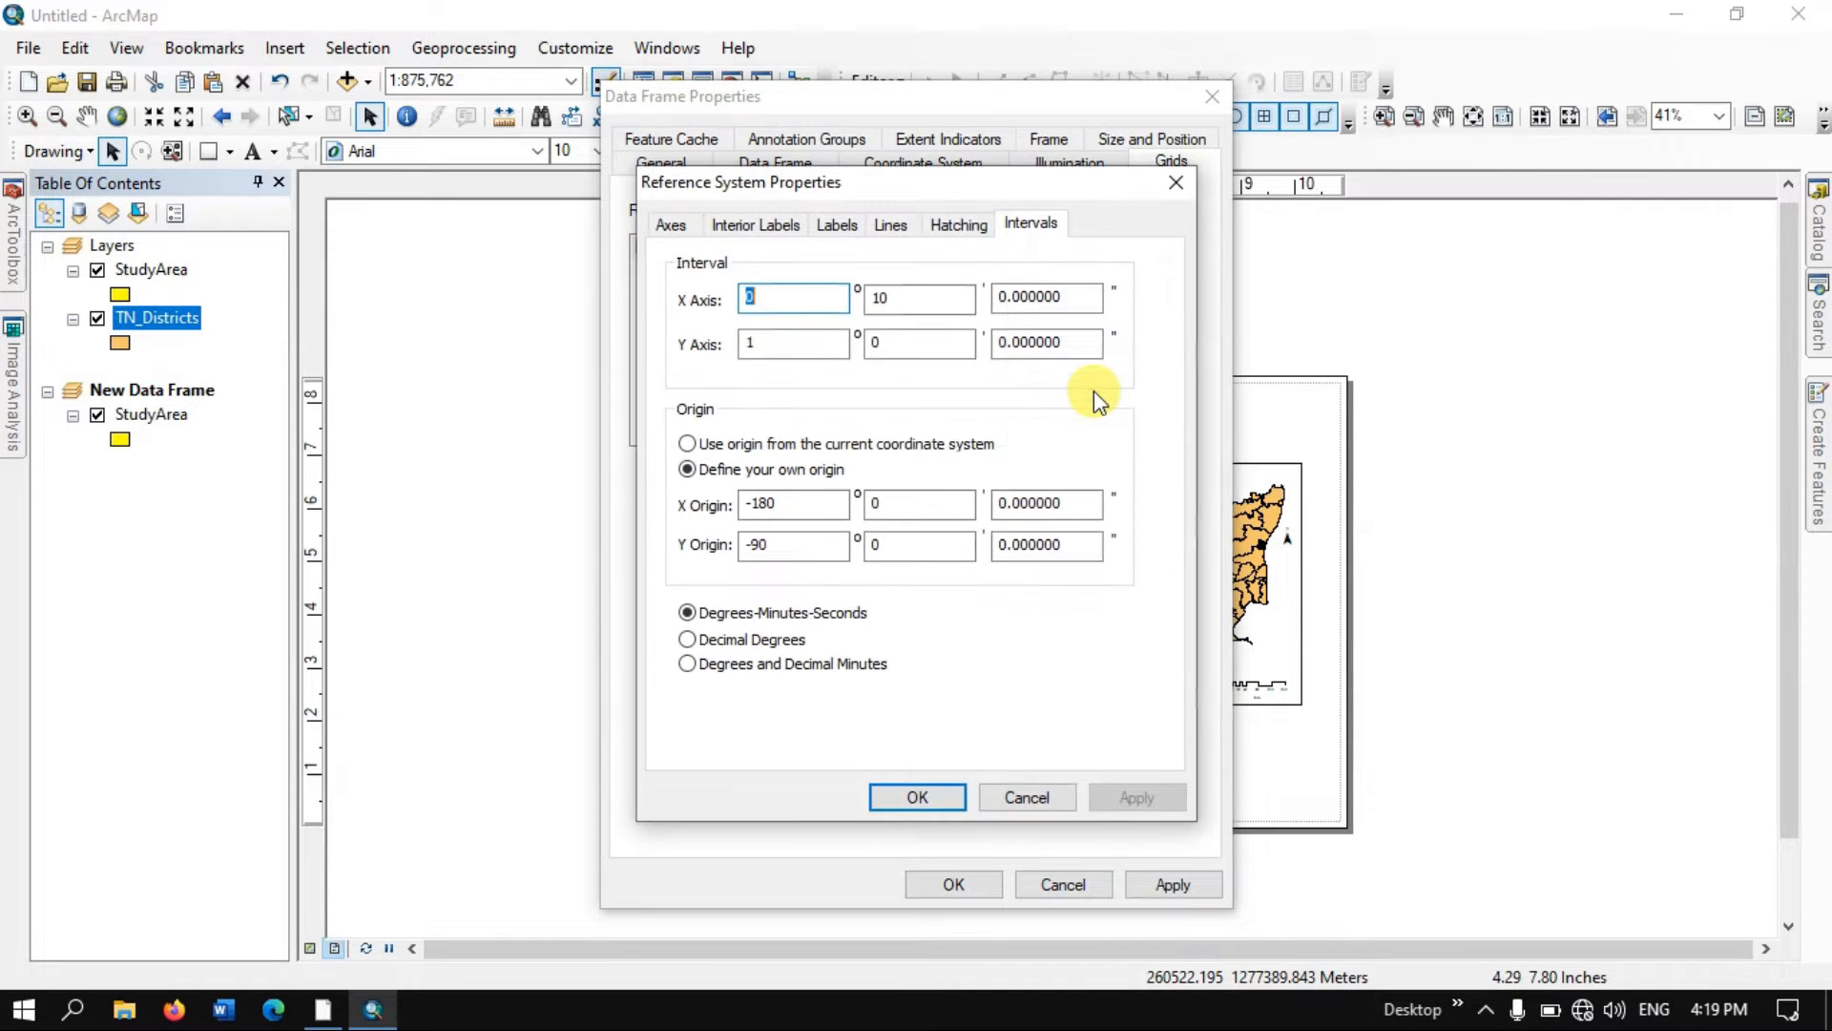
left_click(768, 227)
left_click(835, 226)
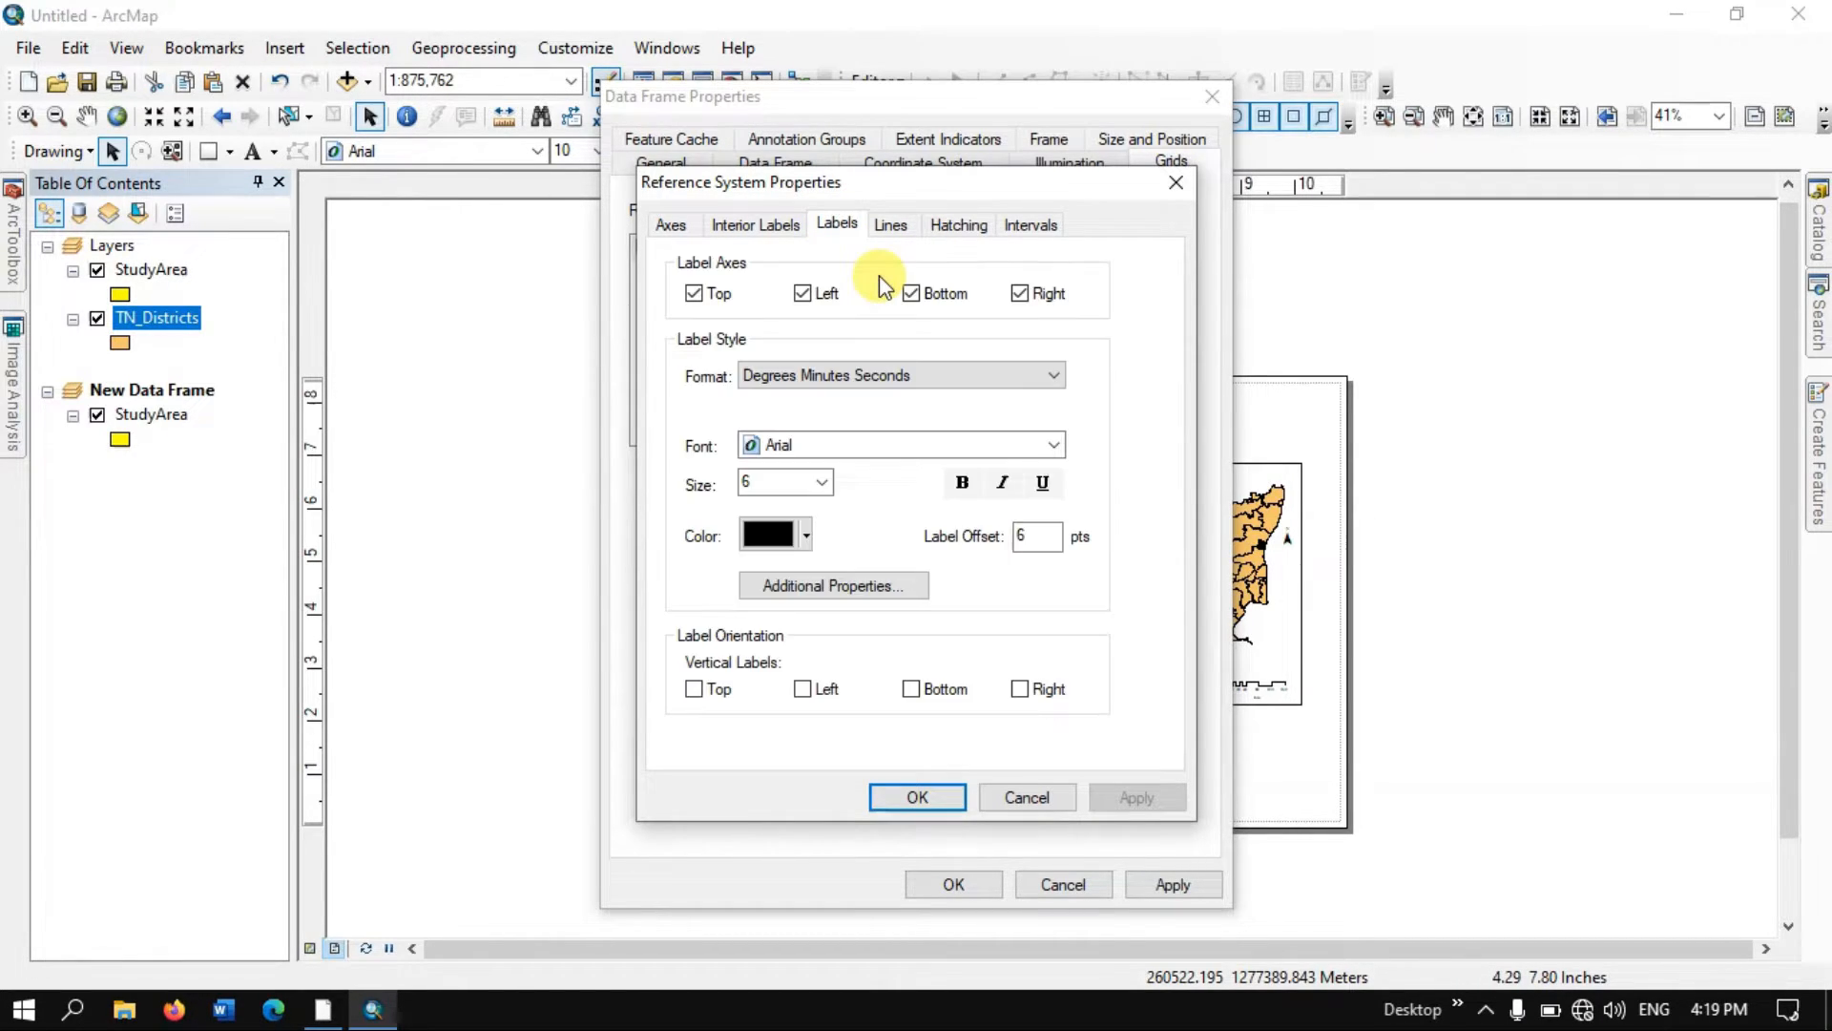
left_click(823, 378)
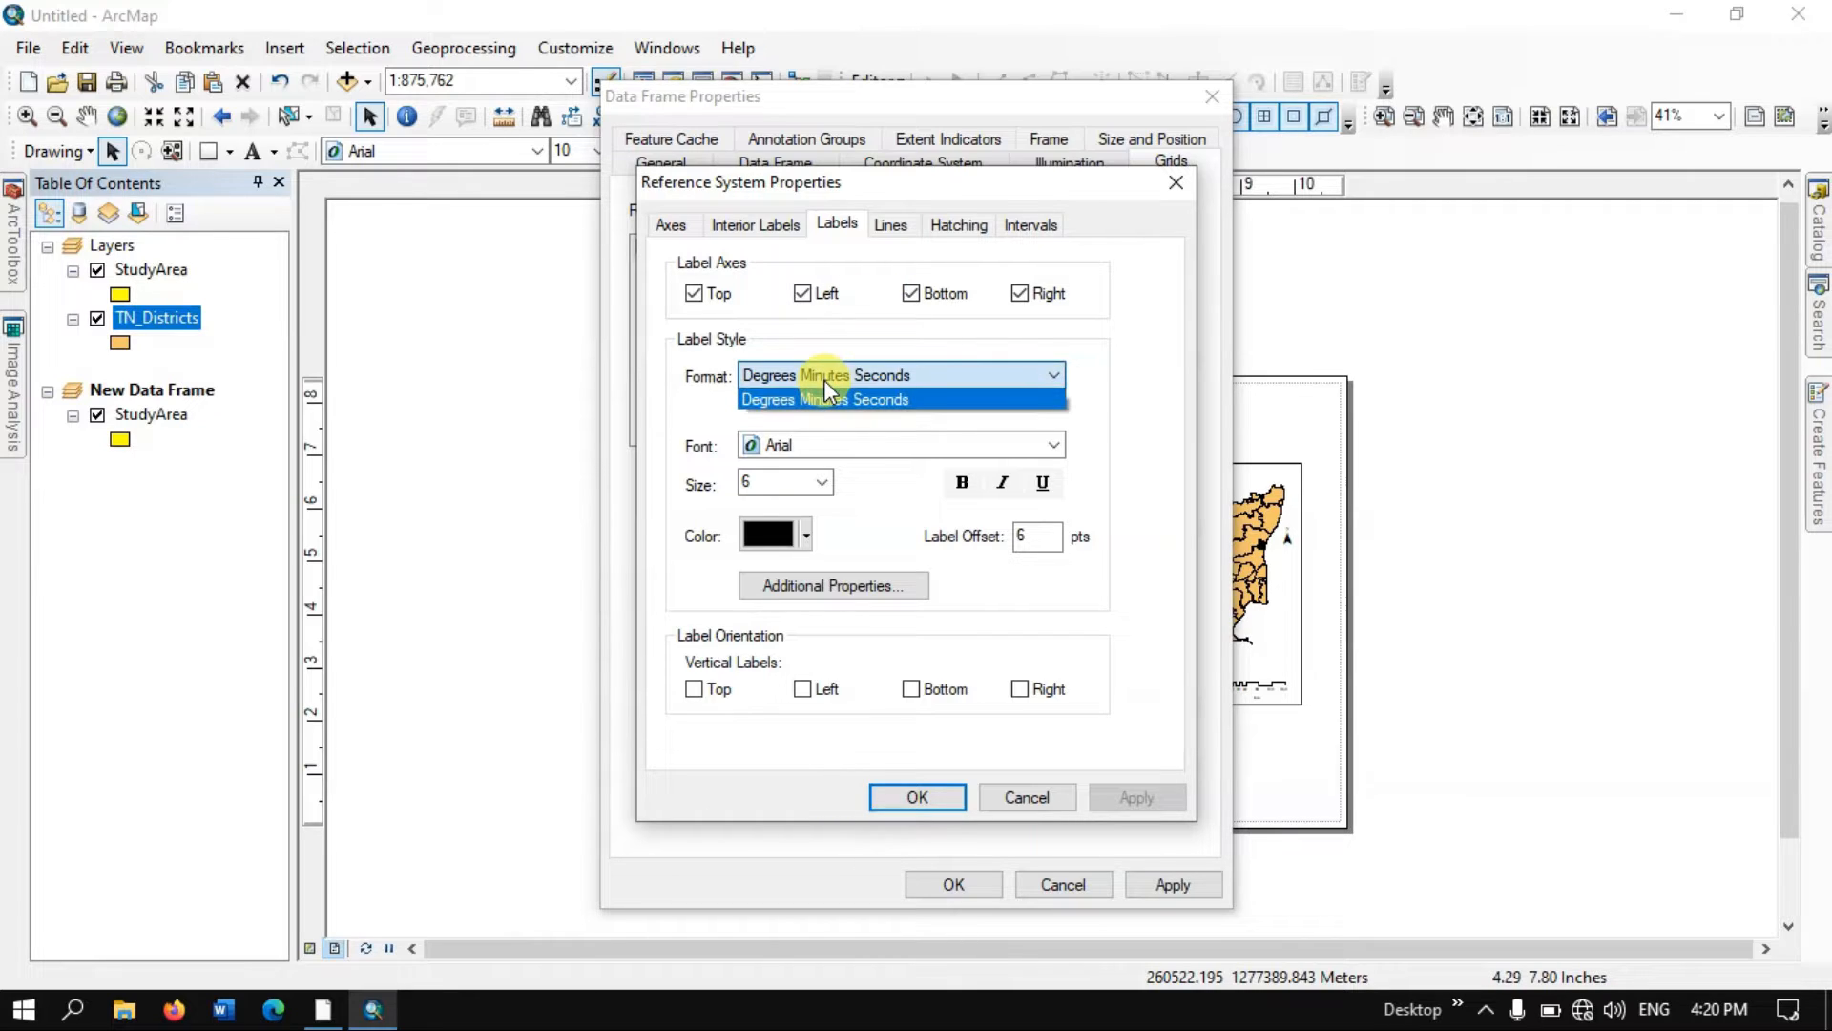
left_click(880, 380)
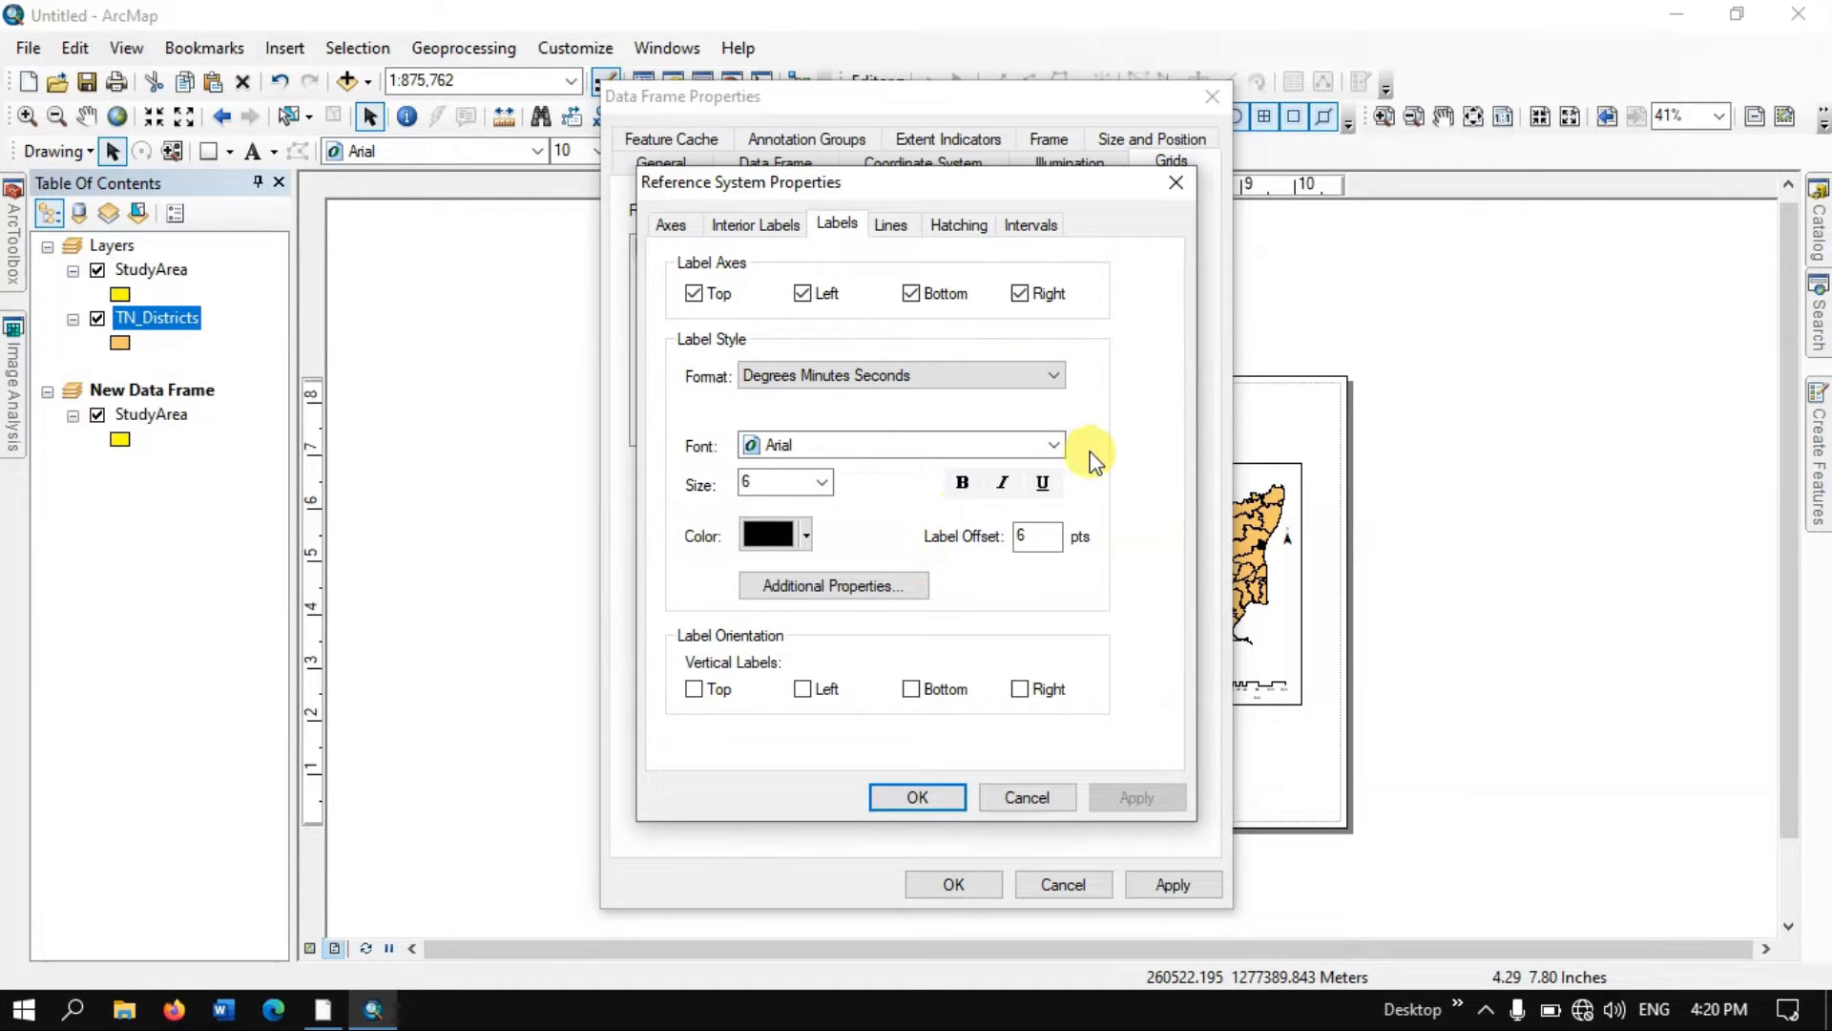
left_click(1052, 445)
type("Times New Roman")
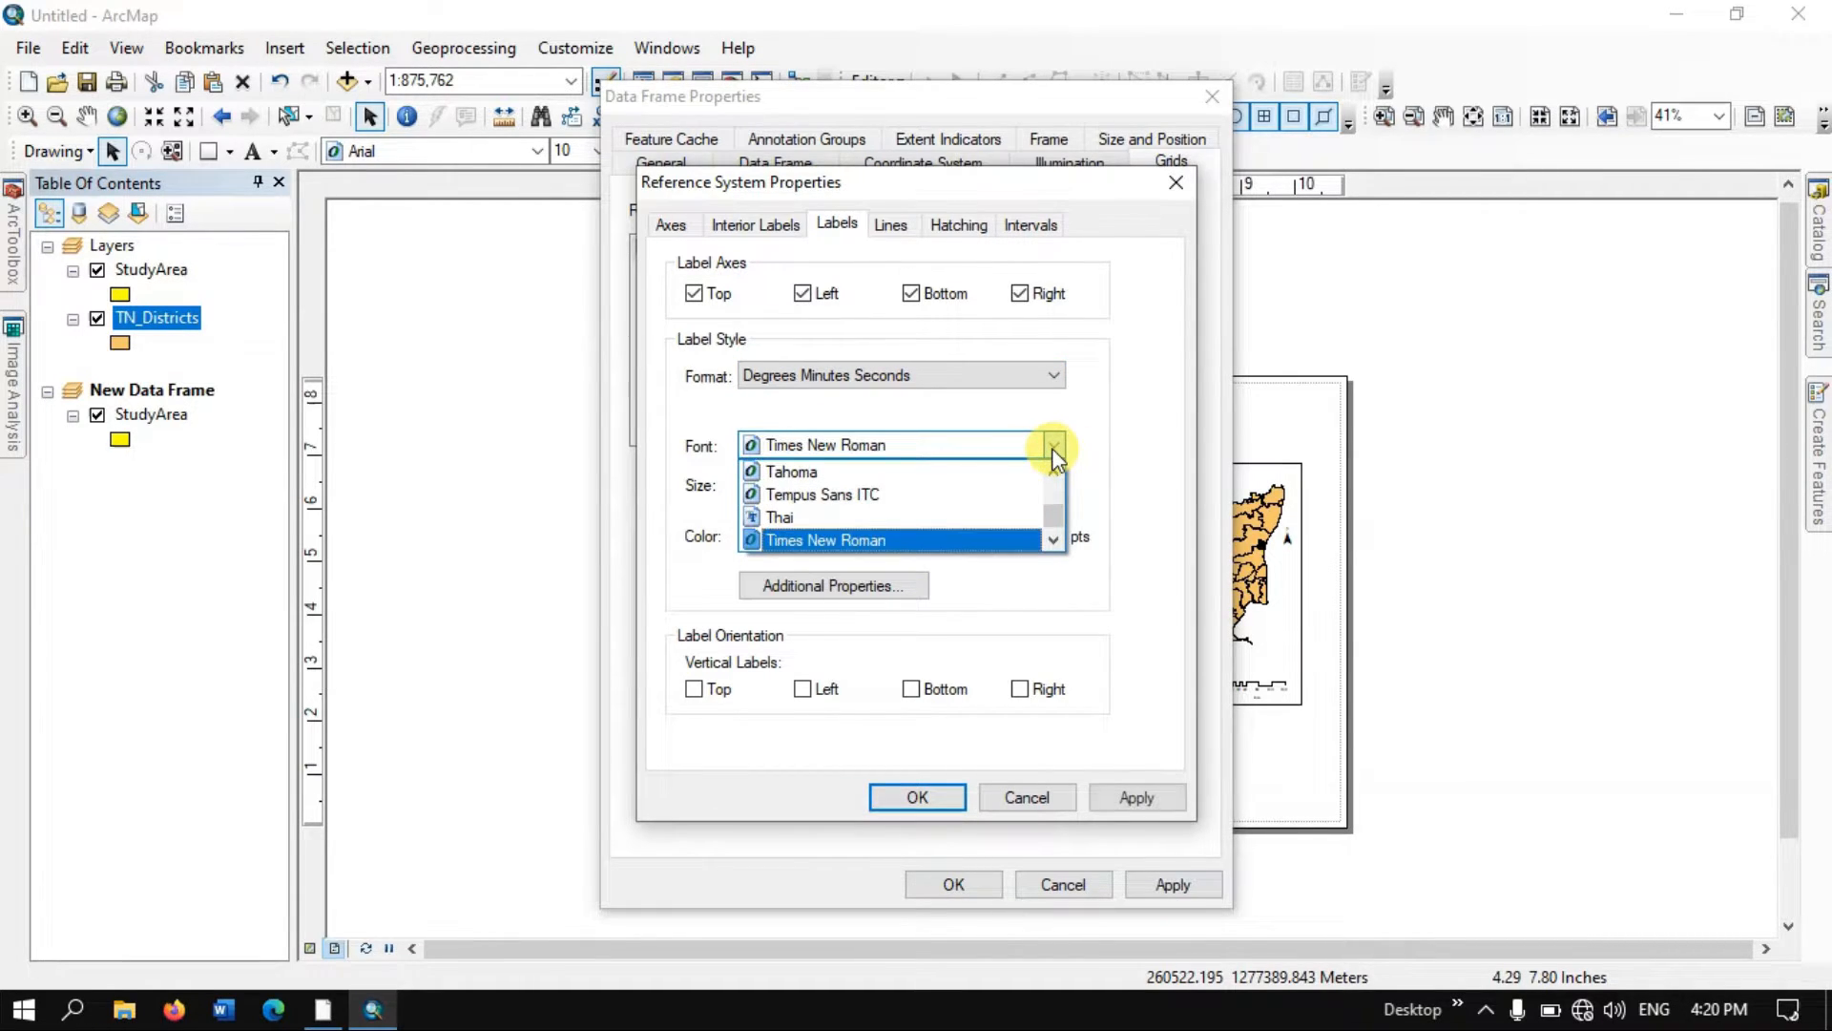
left_click(1051, 445)
left_click(962, 482)
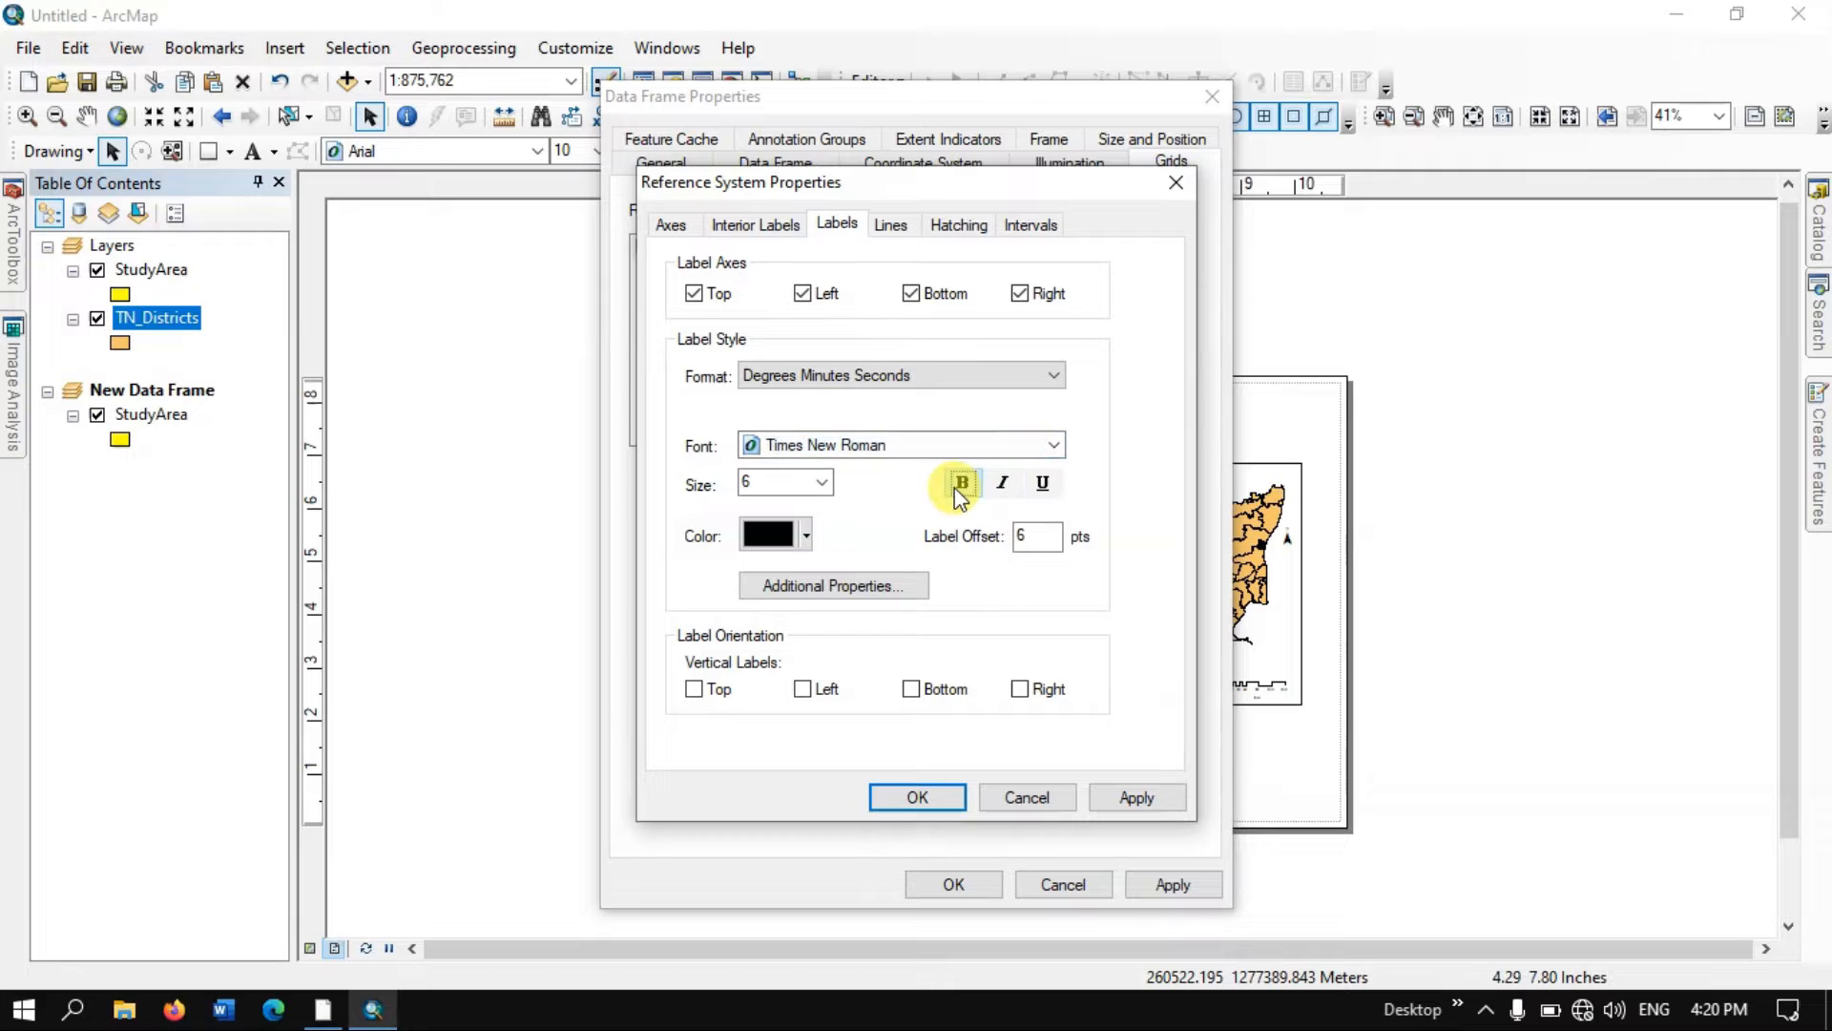
- Enable vertical orientation for the graticule's Left and Right labels and apply the label settings
left_click(807, 536)
left_click(808, 547)
left_click(805, 689)
left_click(1140, 796)
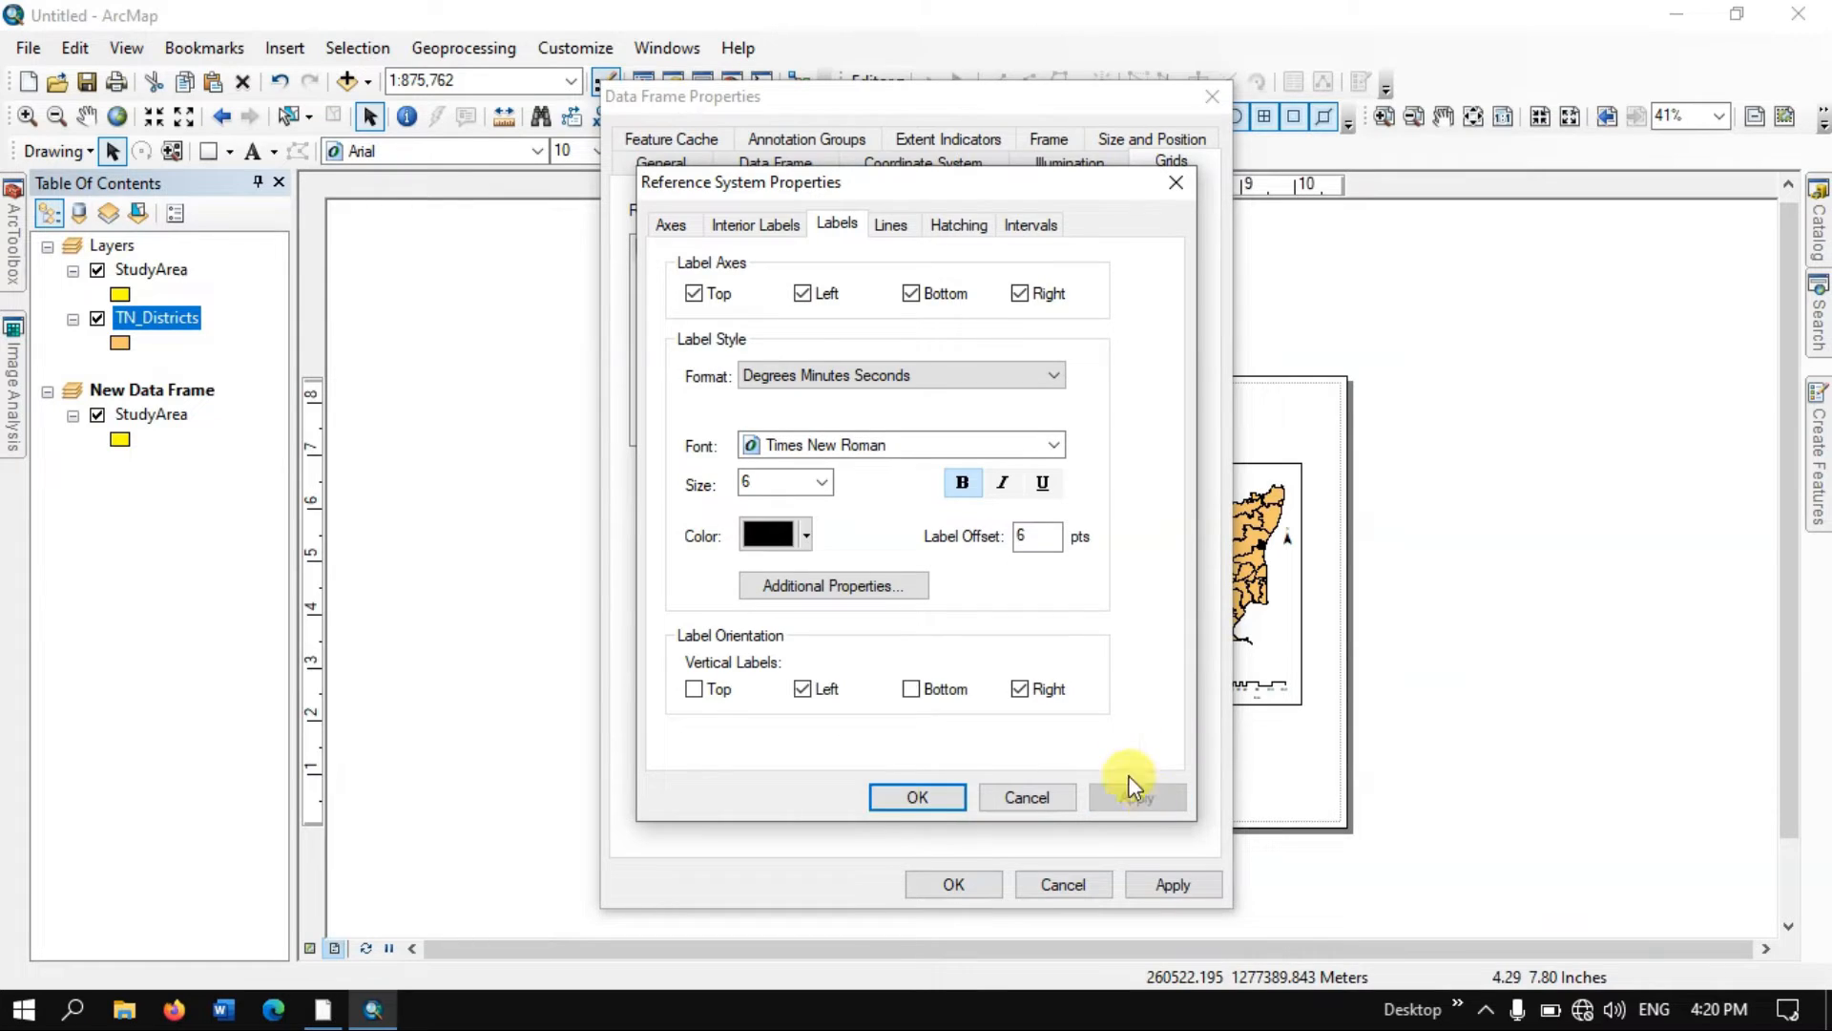
- Set the graticule's line display to "Do not show lines or ticks"
left_click(892, 225)
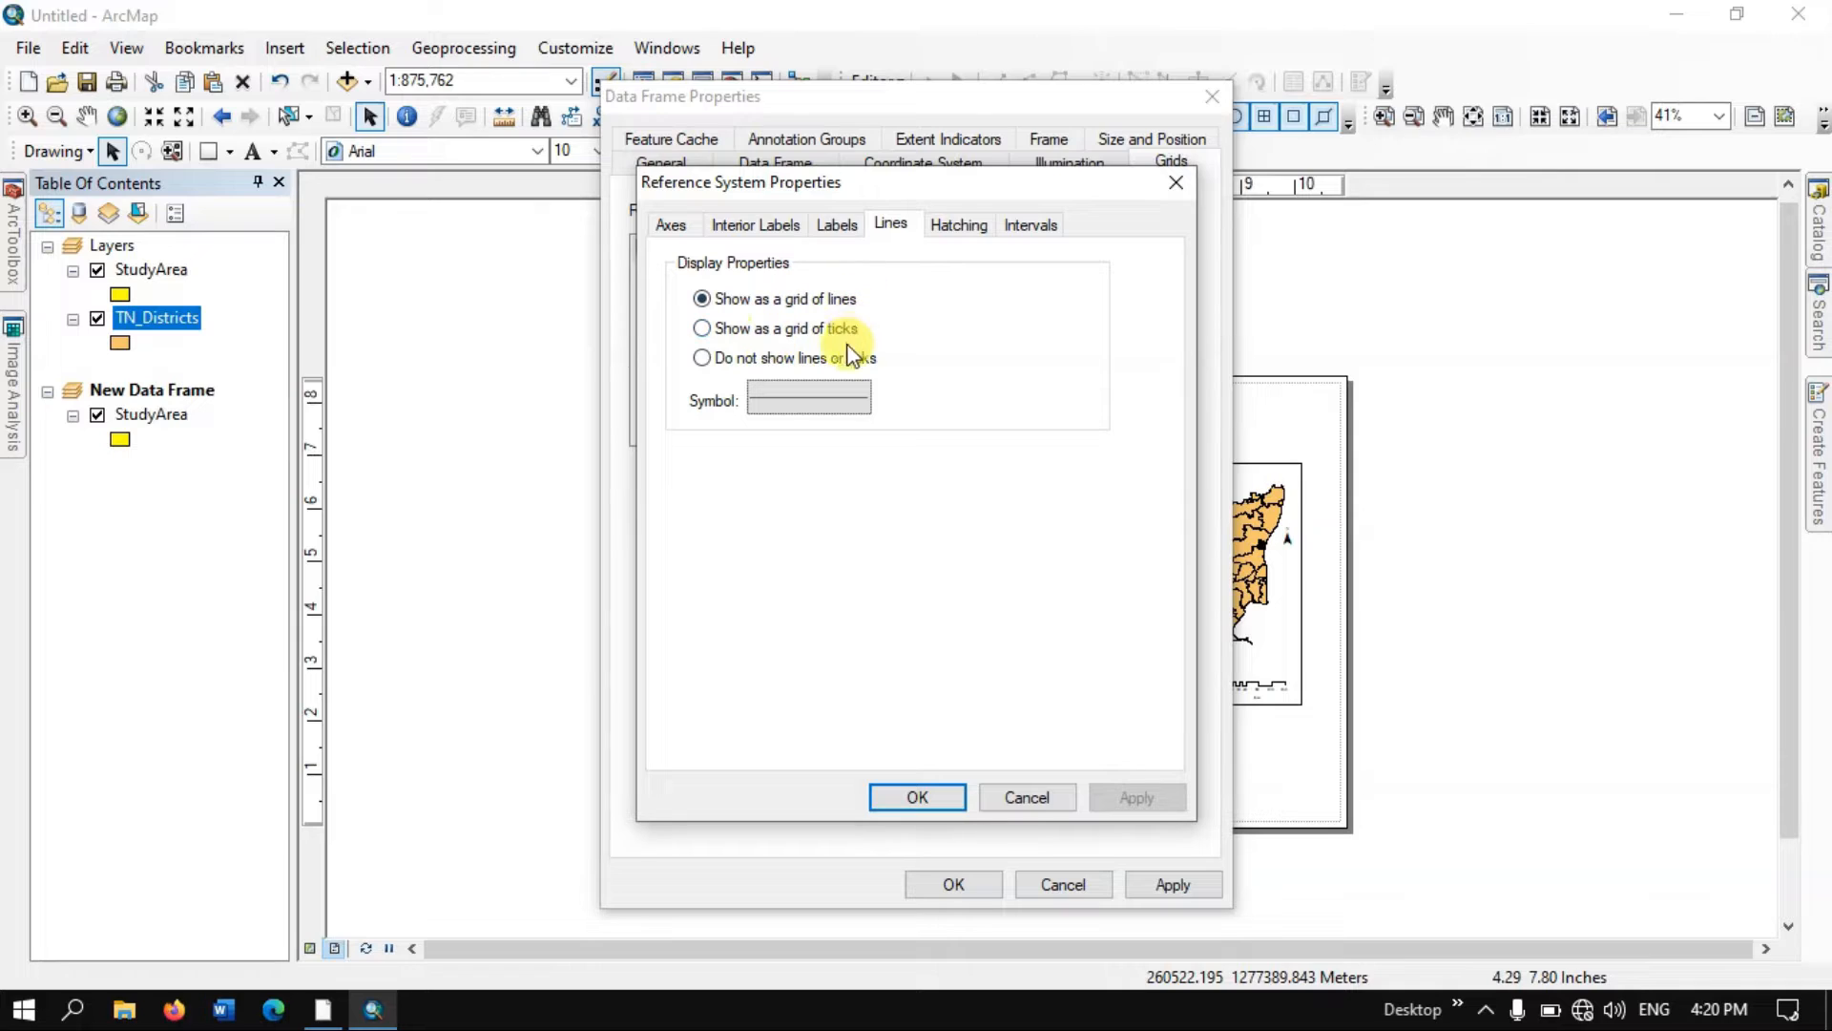
left_click(748, 364)
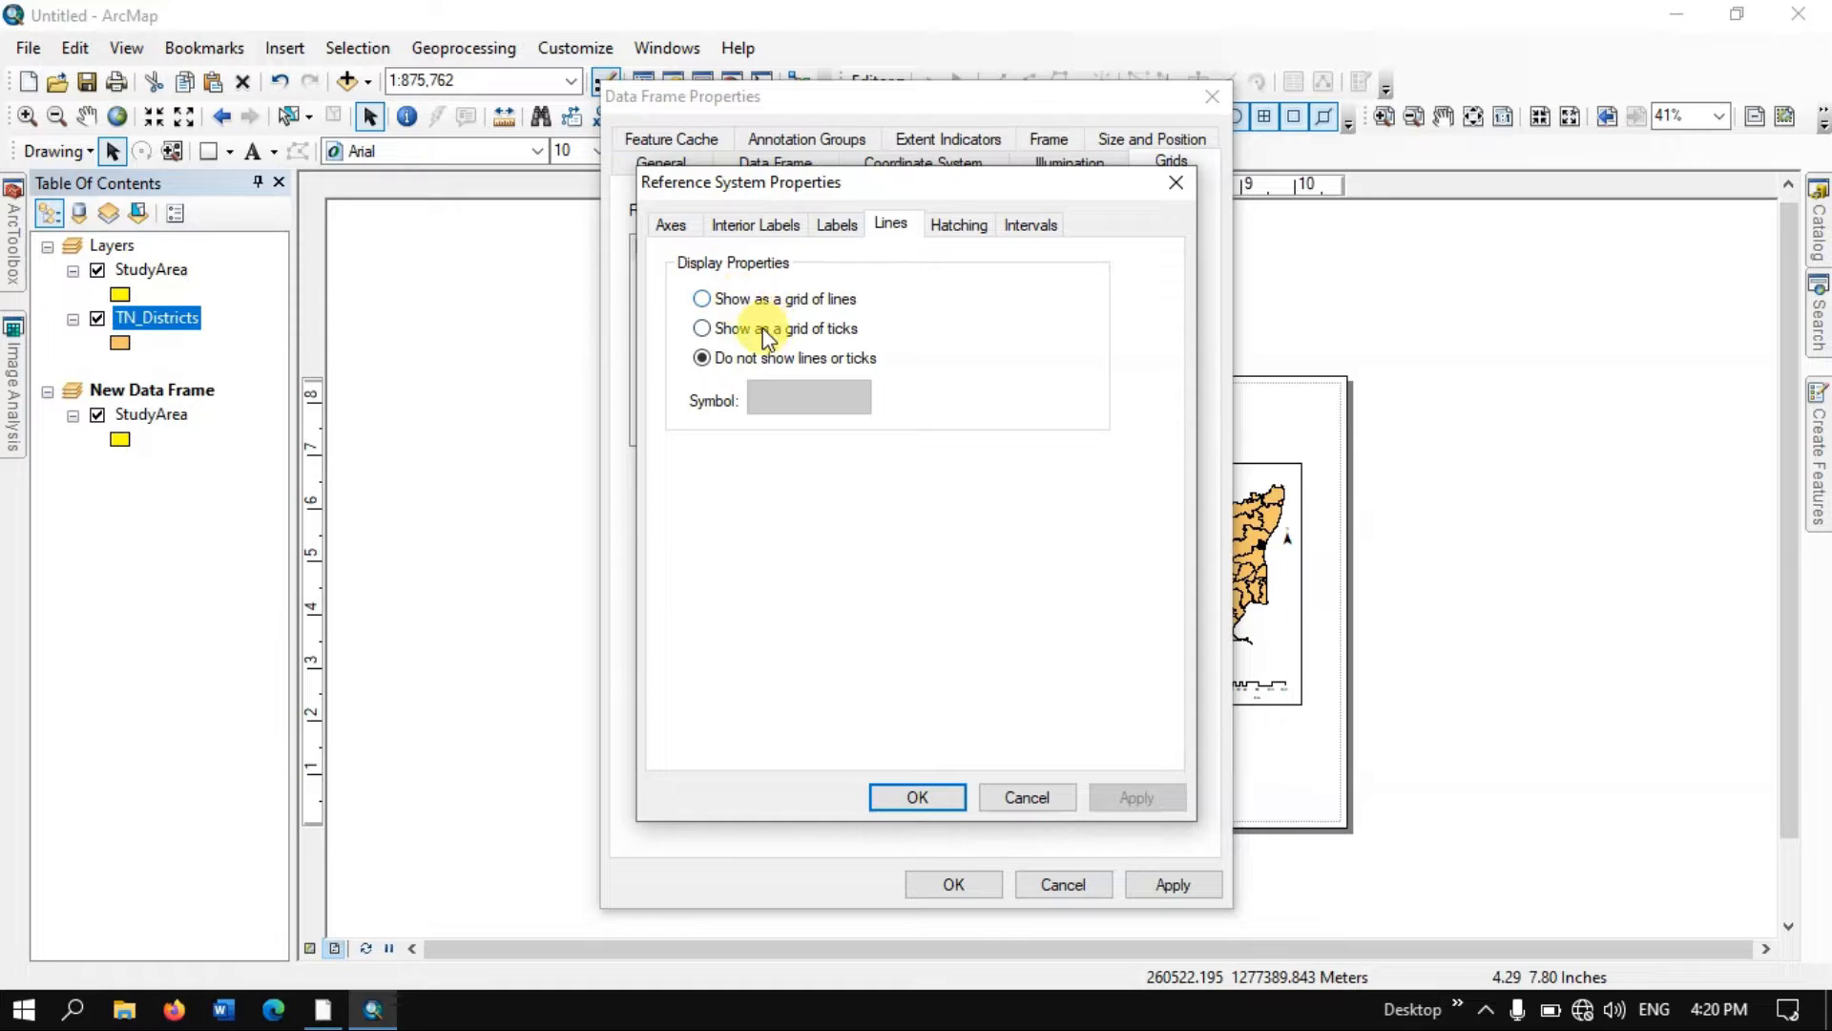
left_click(754, 303)
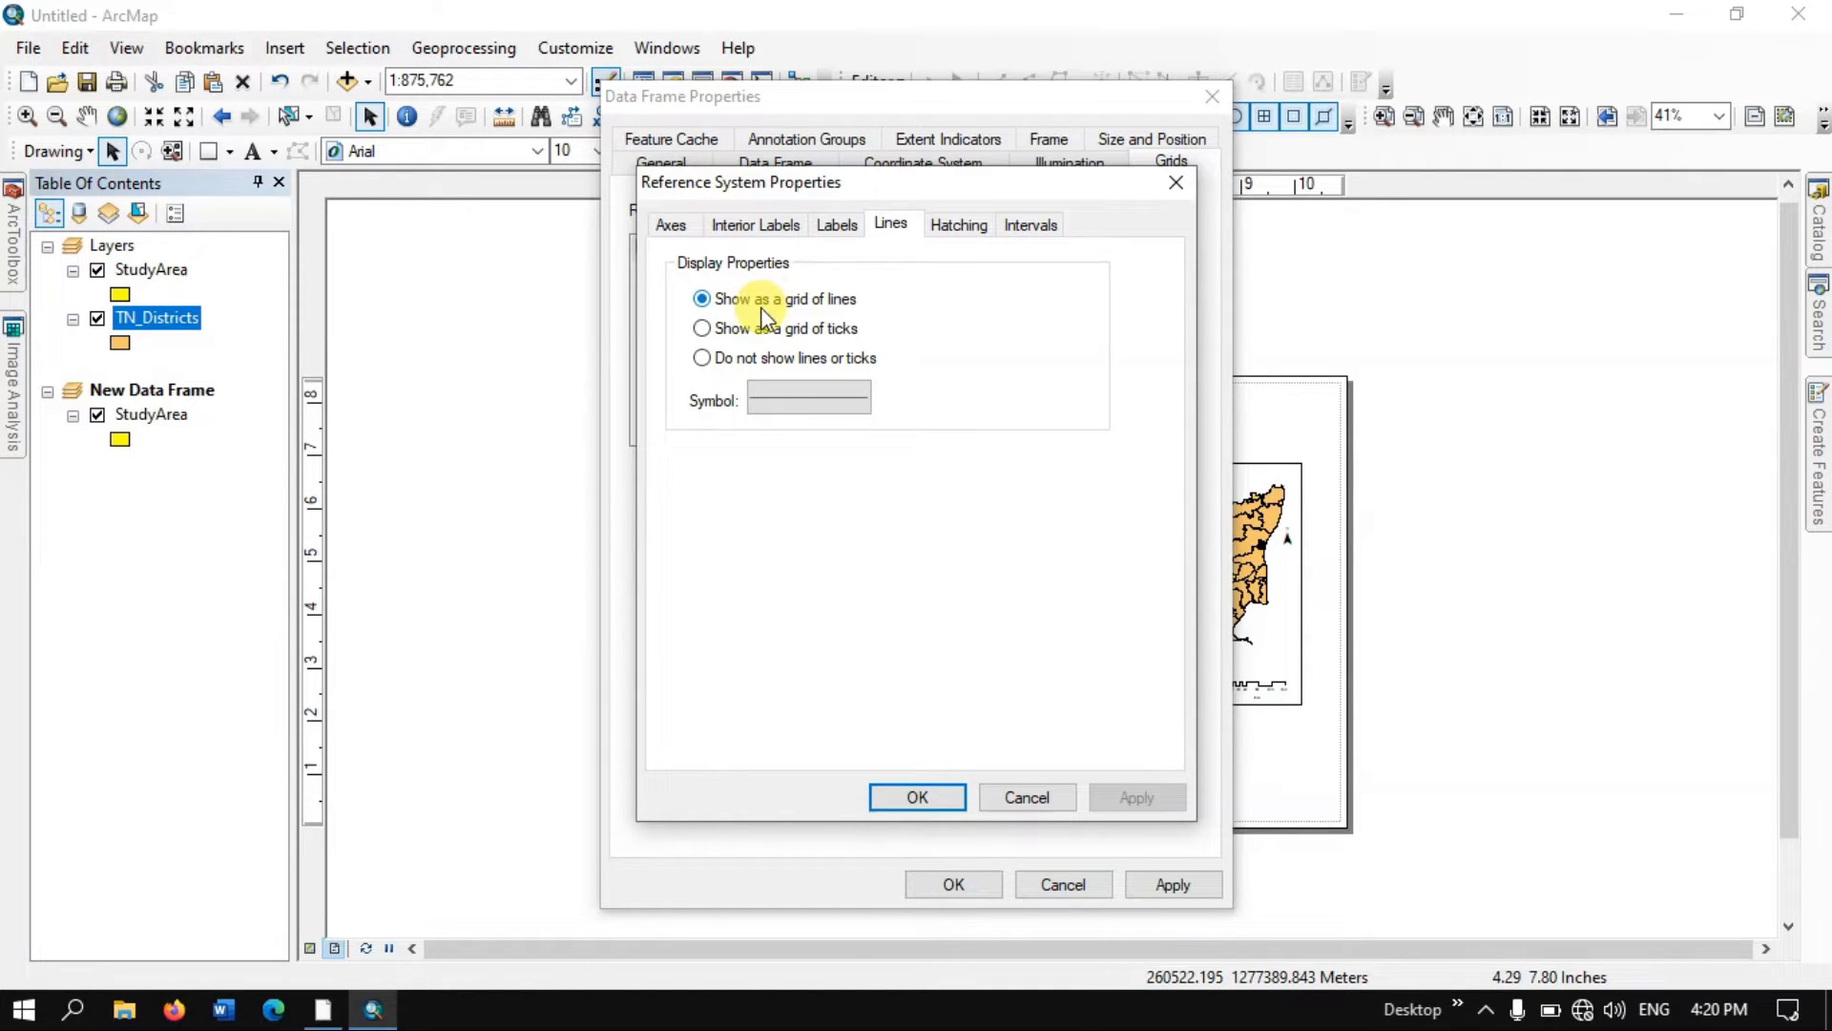
left_click(775, 363)
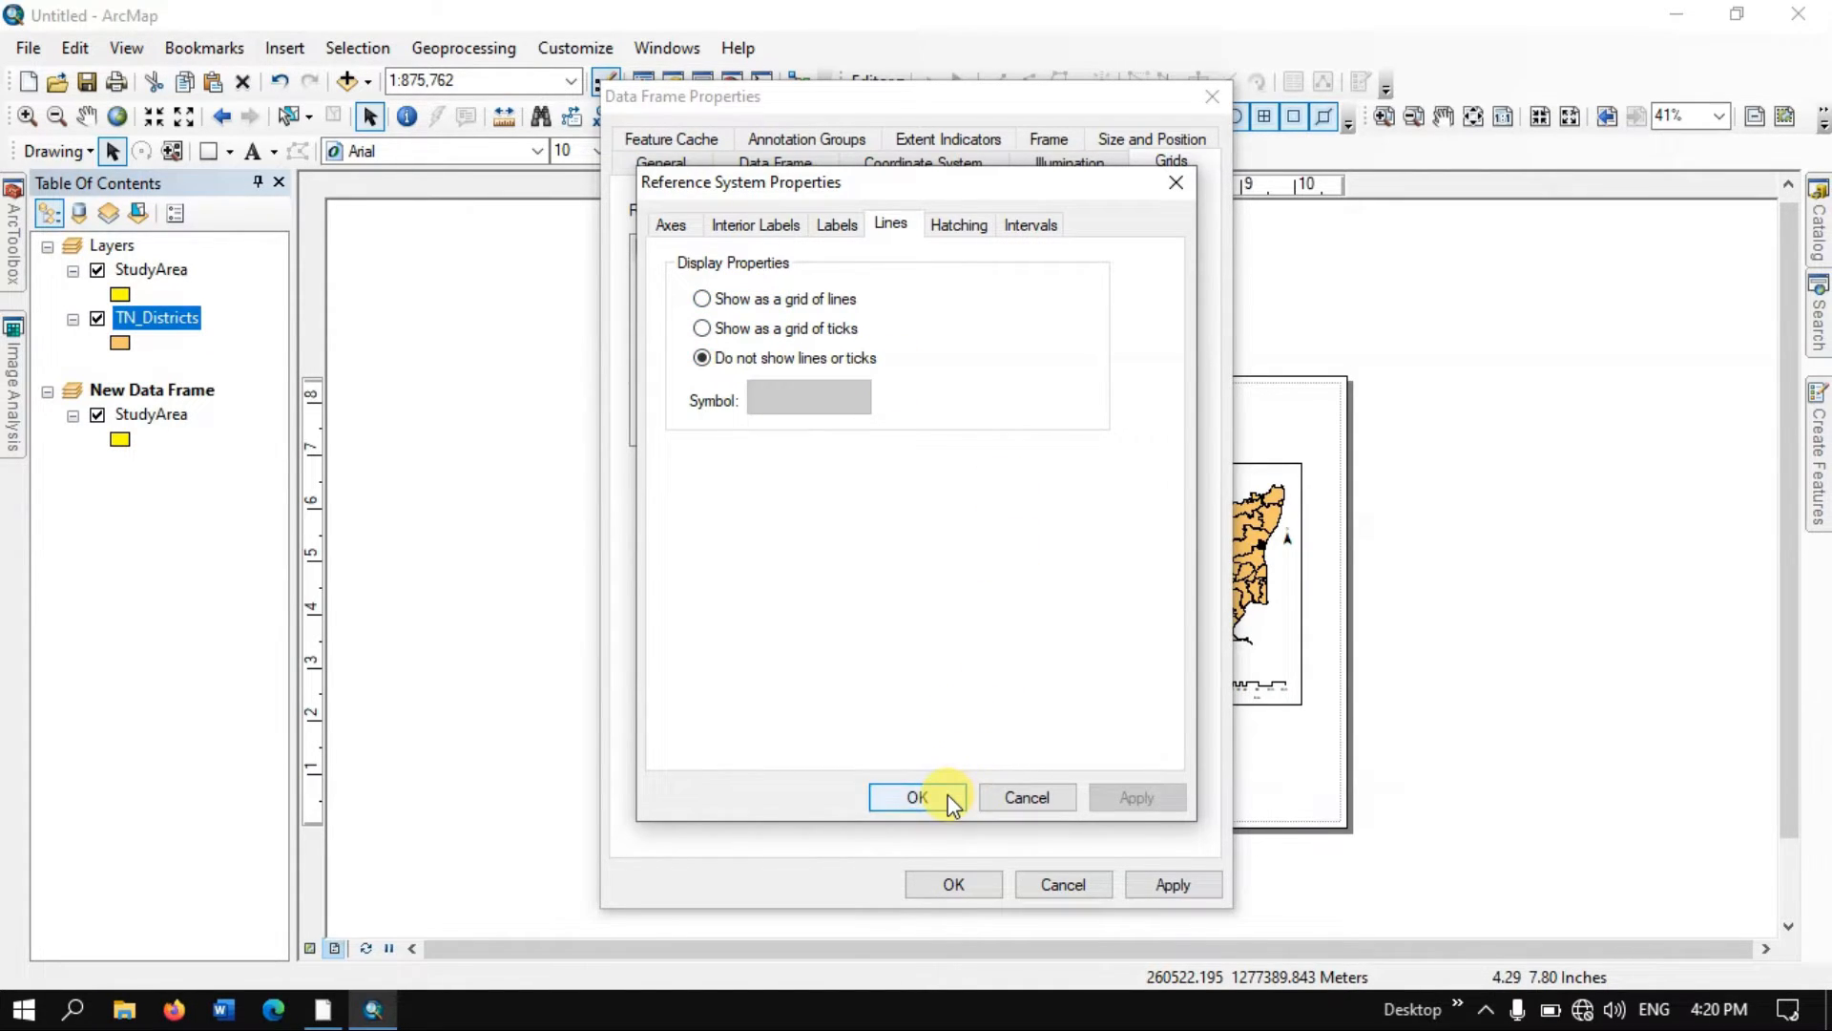
- Check the graticule's hatching and interval settings, and apply the grid to the STUDY AREA data frame
left_click(961, 225)
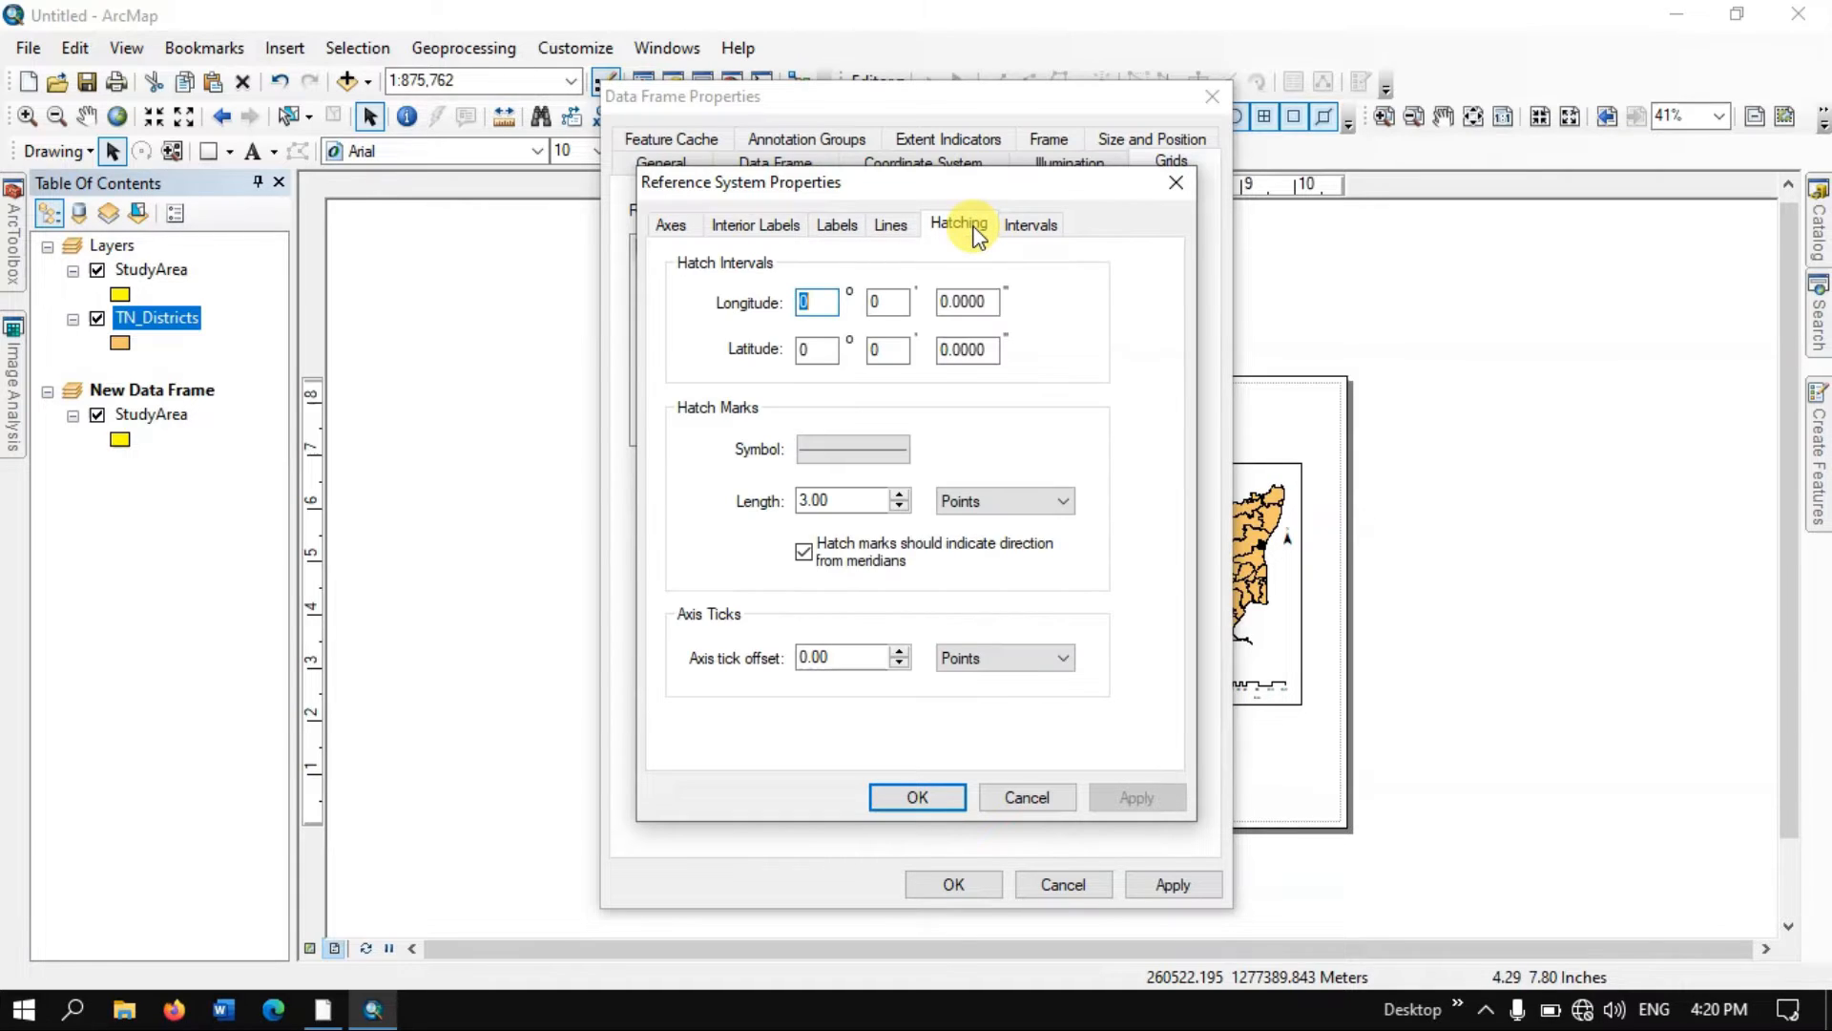
left_click(1038, 234)
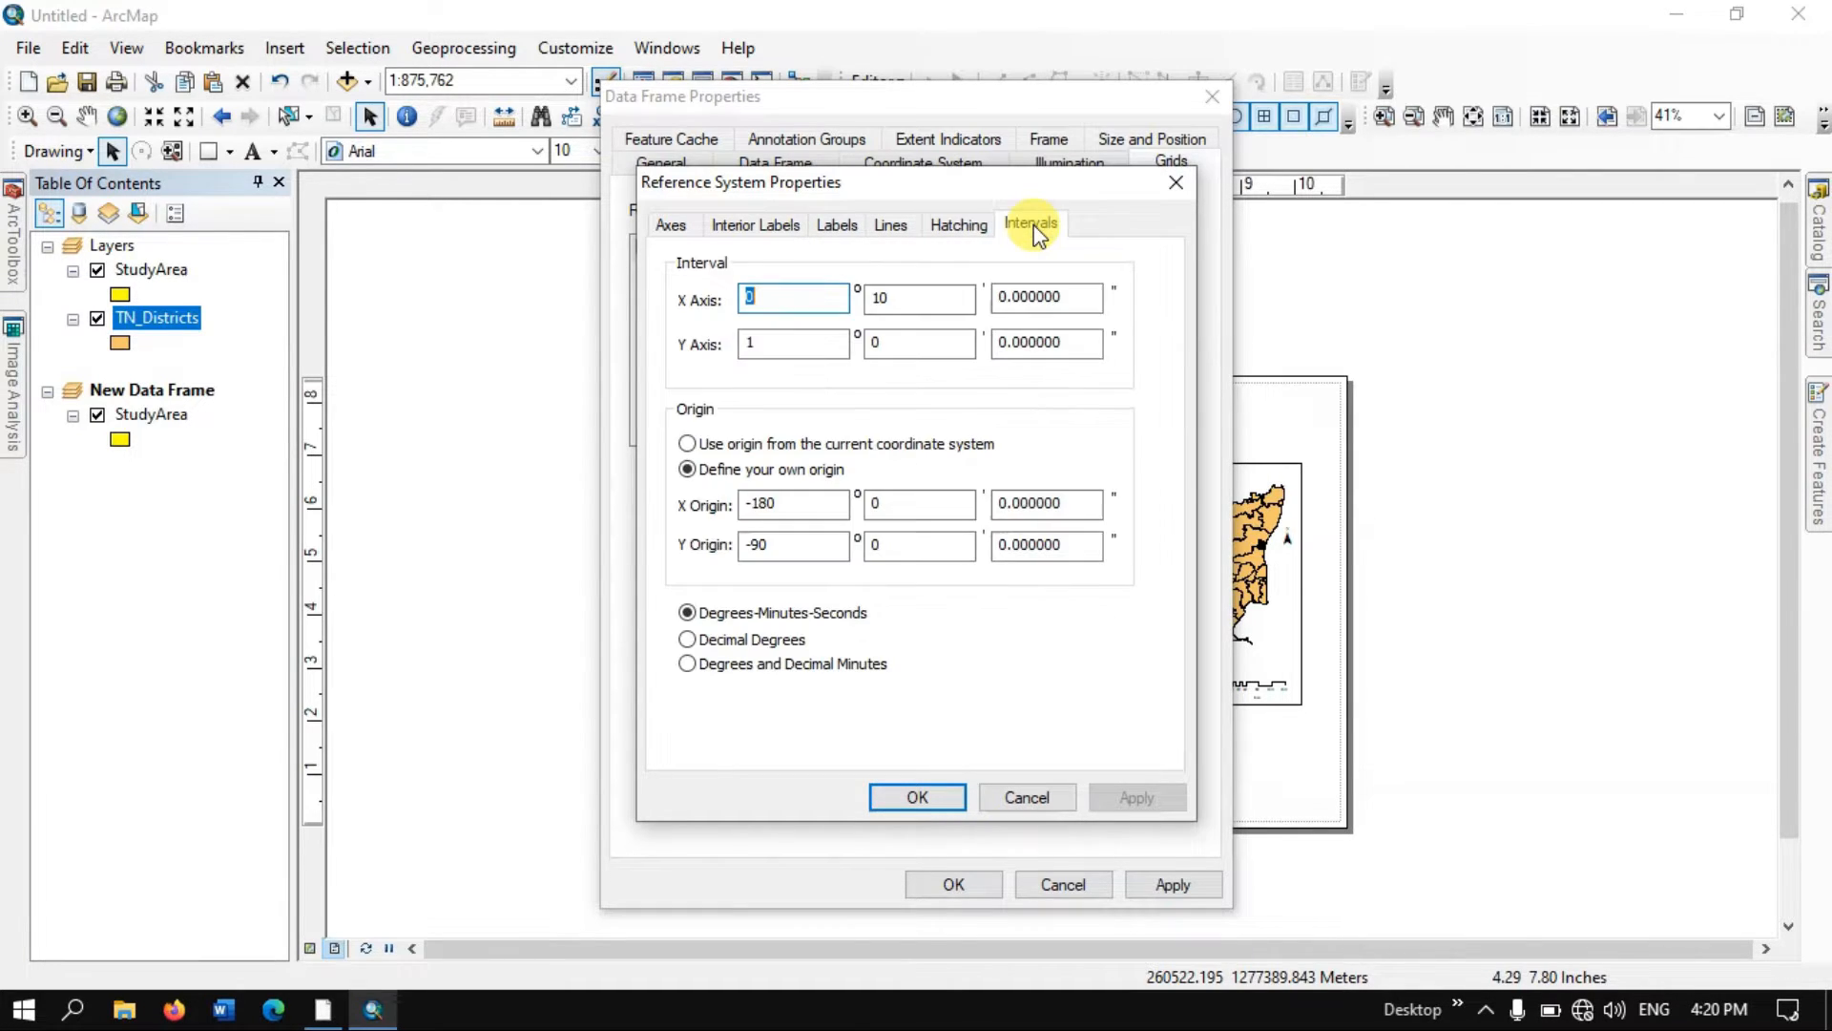
left_click(969, 228)
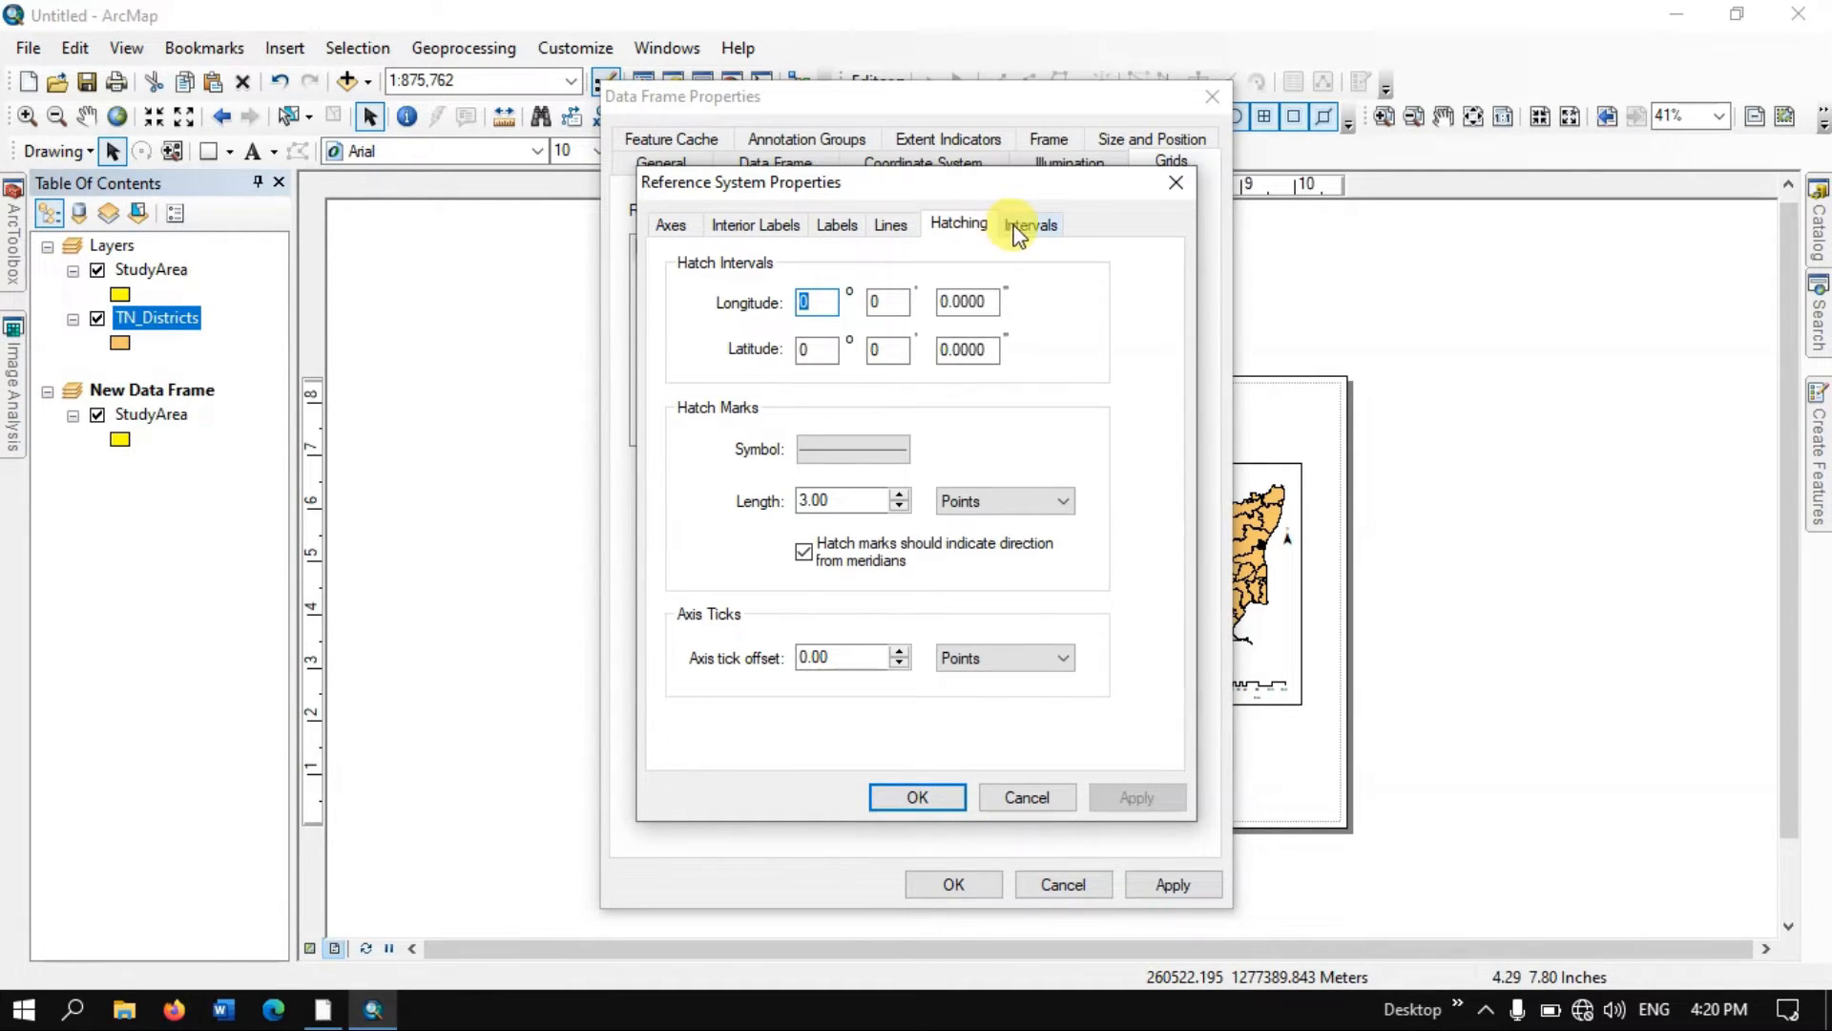
left_click(1018, 234)
left_click(922, 802)
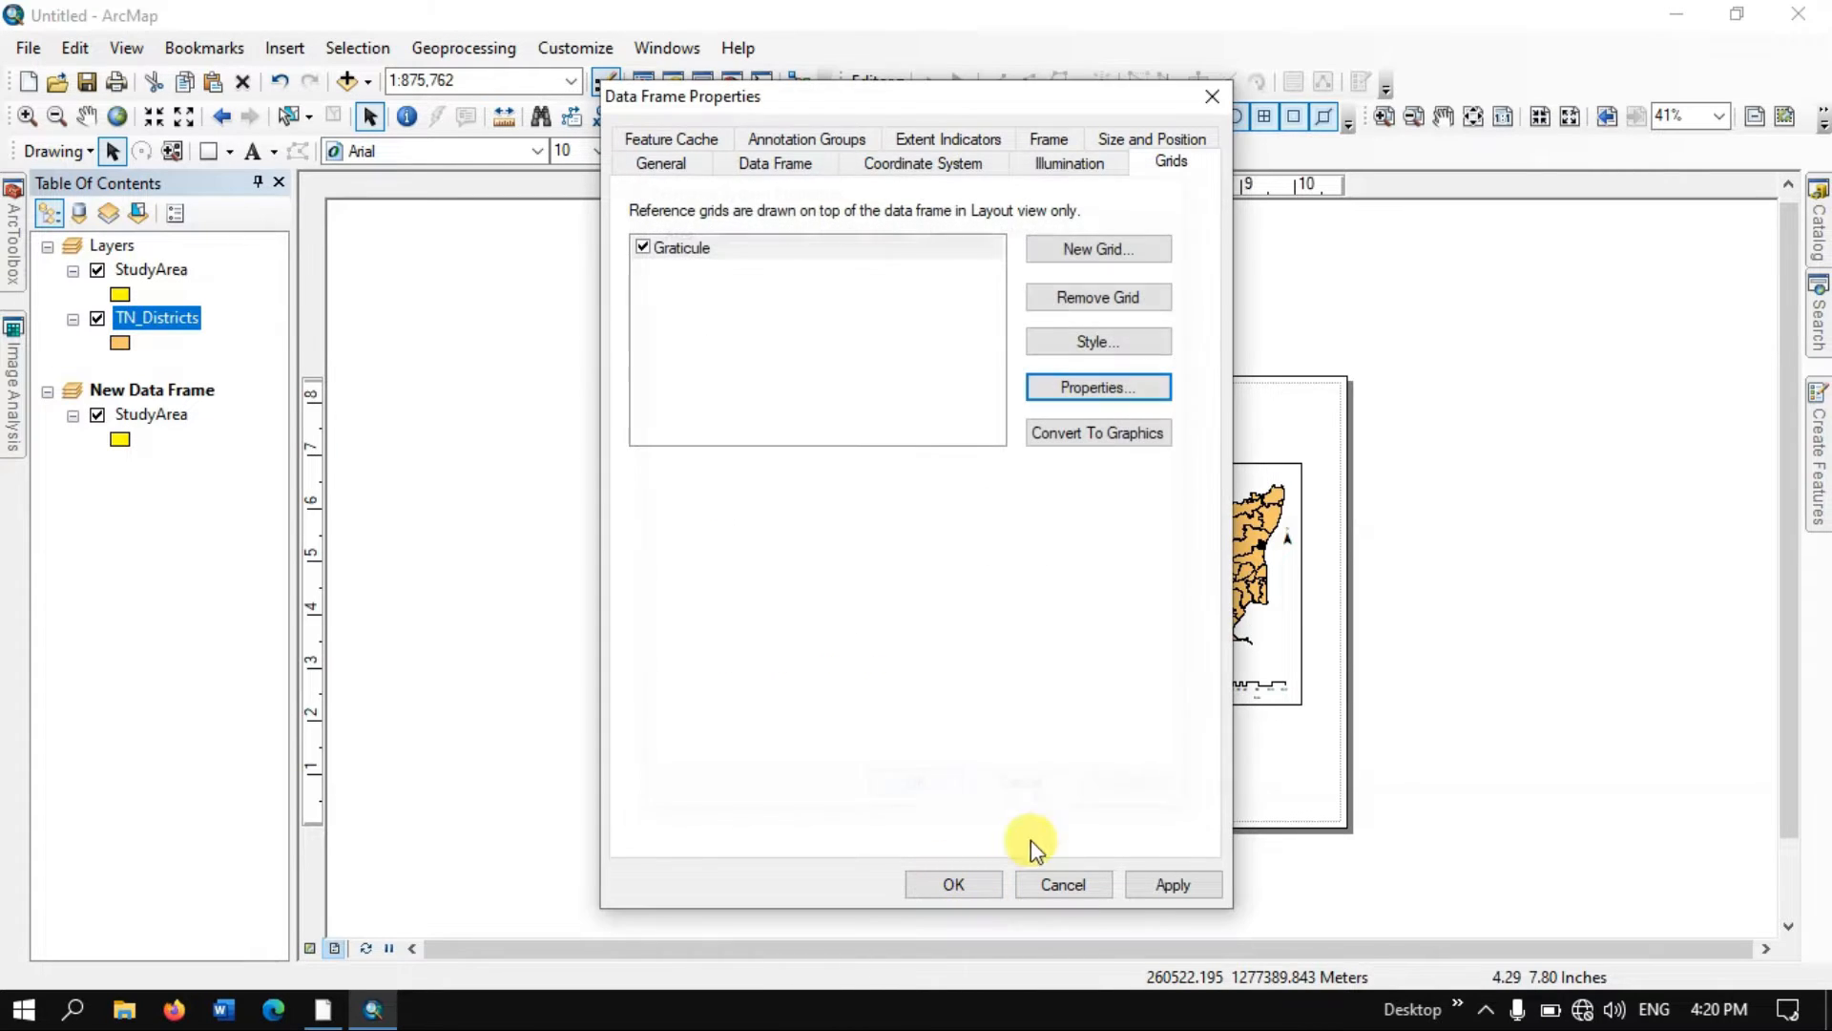
left_click(1166, 892)
left_click(953, 884)
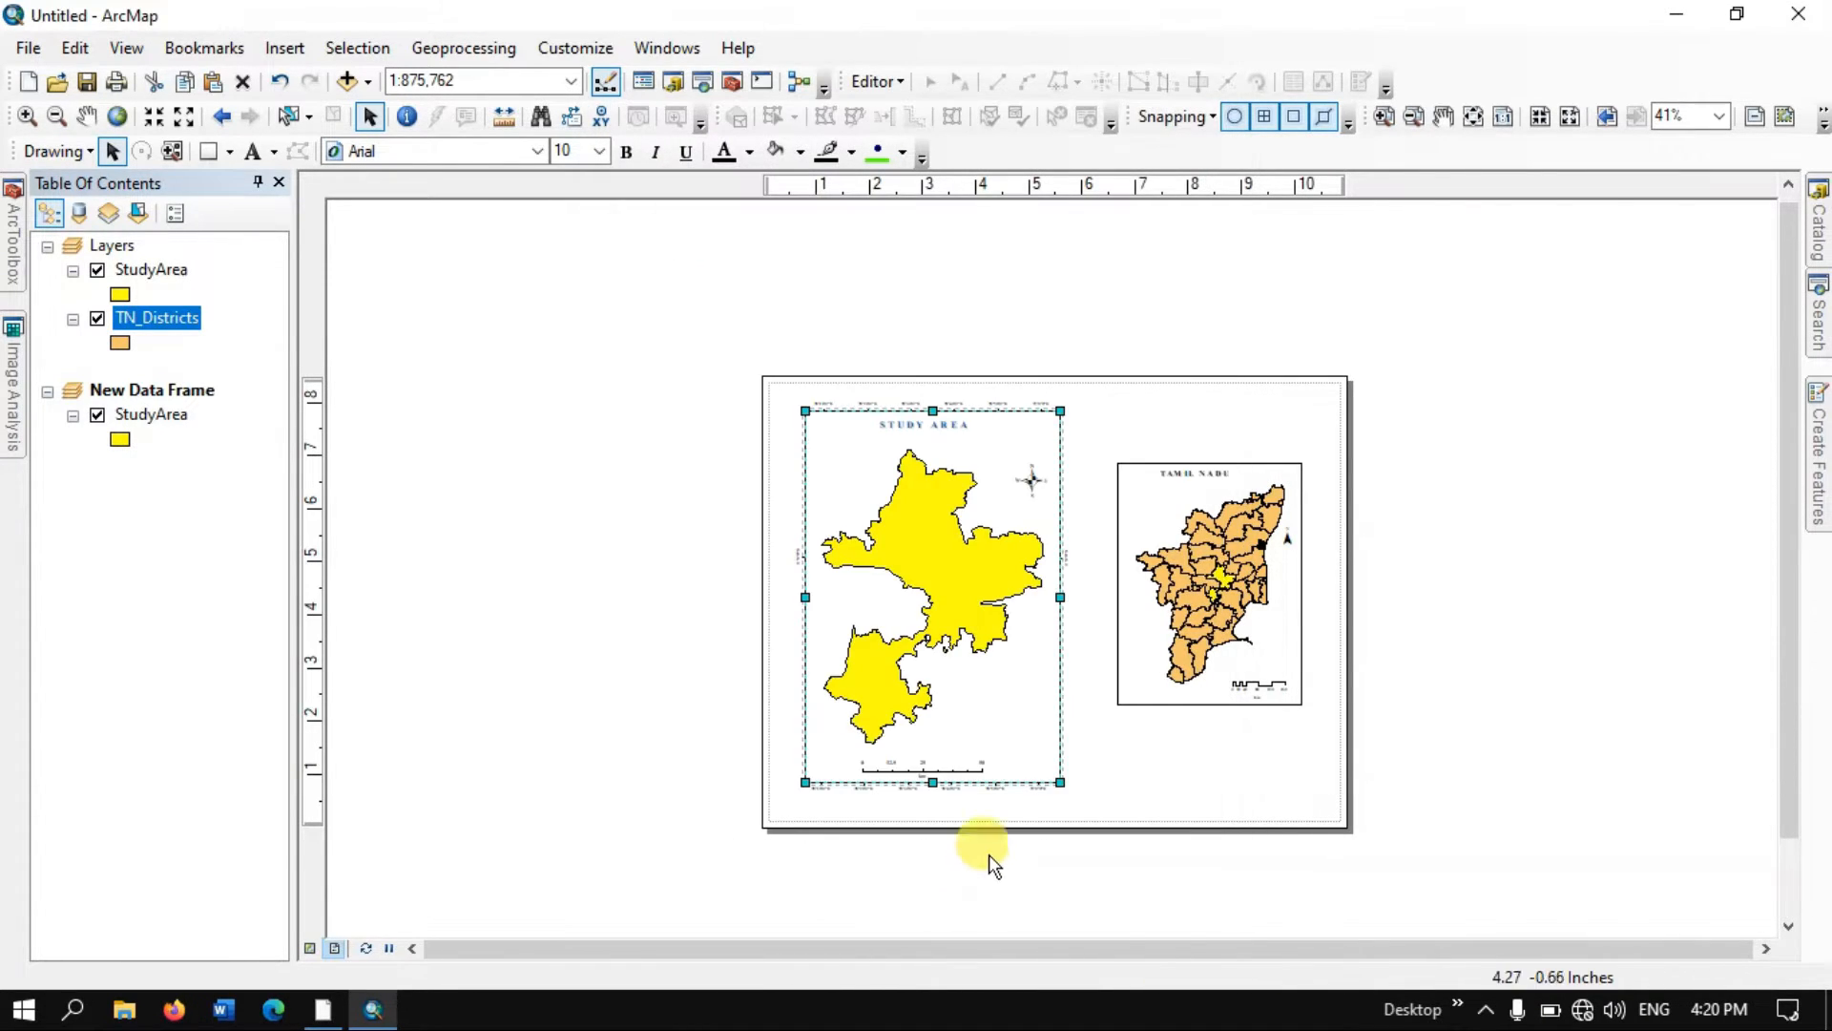
- Reopen the STUDY AREA graticule's properties and set its Y axis interval to 0 degrees 15 minutes
scroll(995, 801, "up", 1)
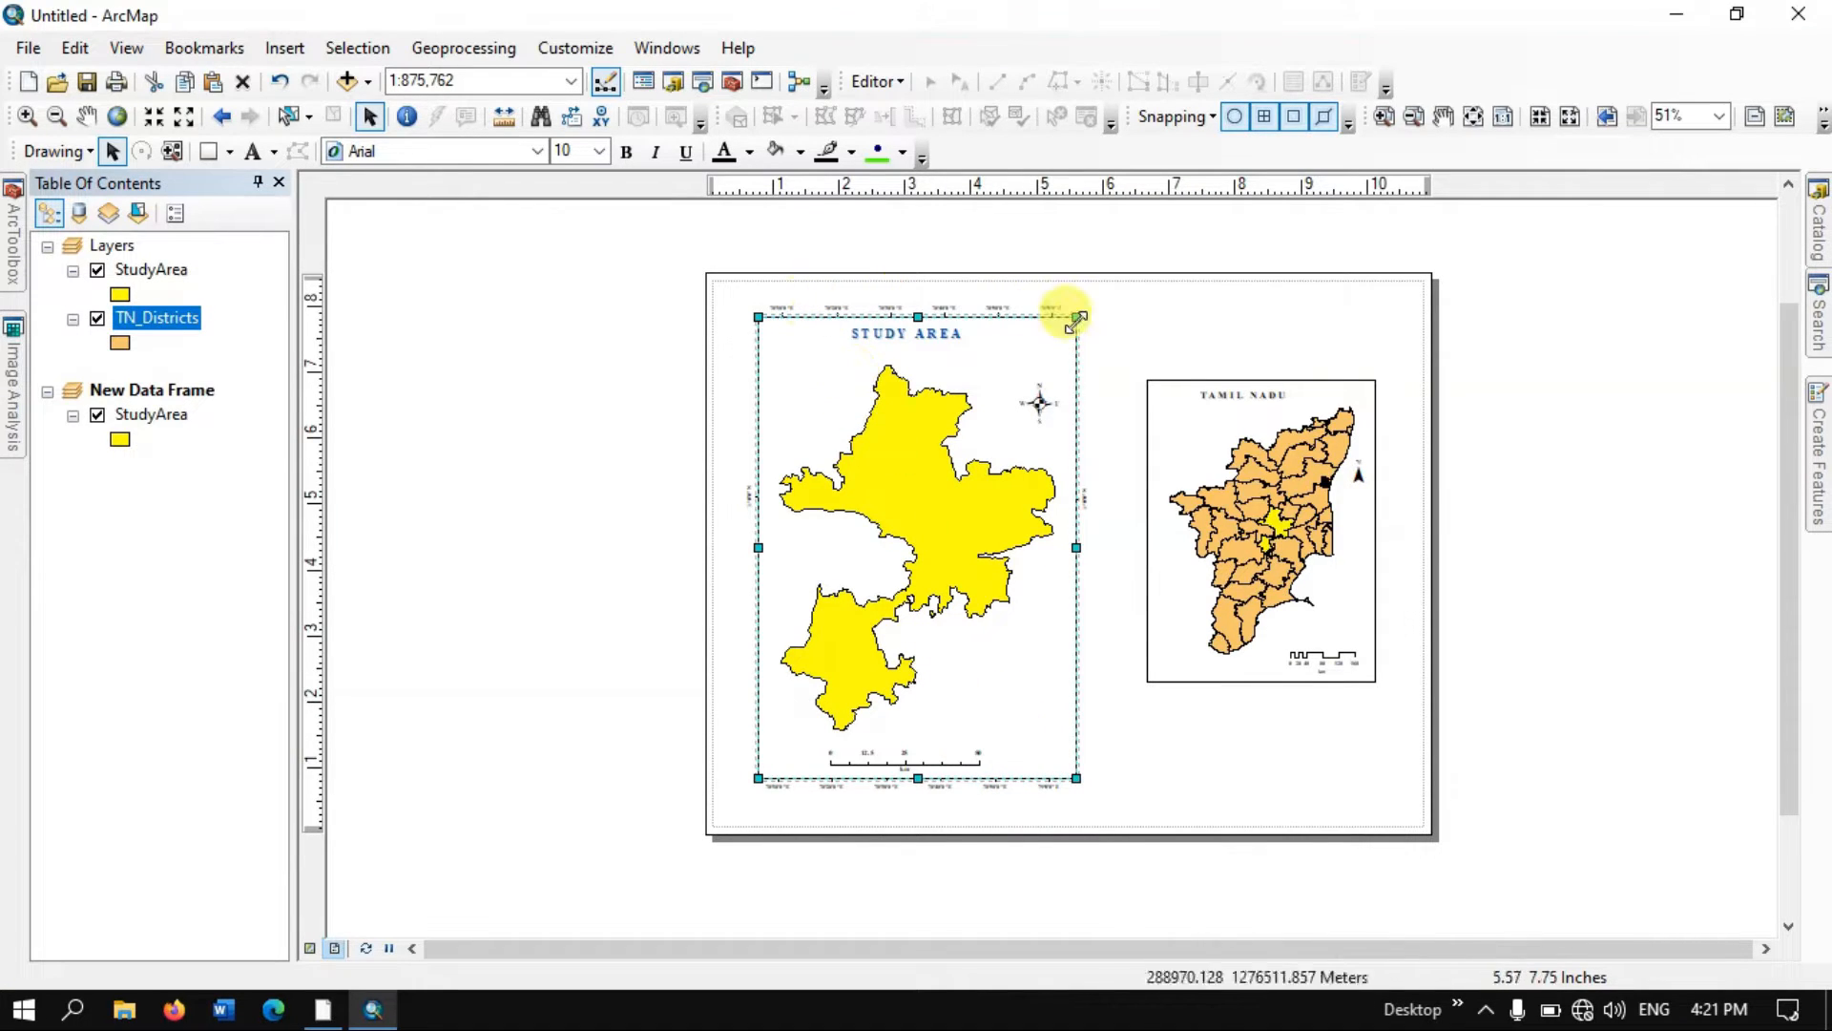
right_click(876, 324)
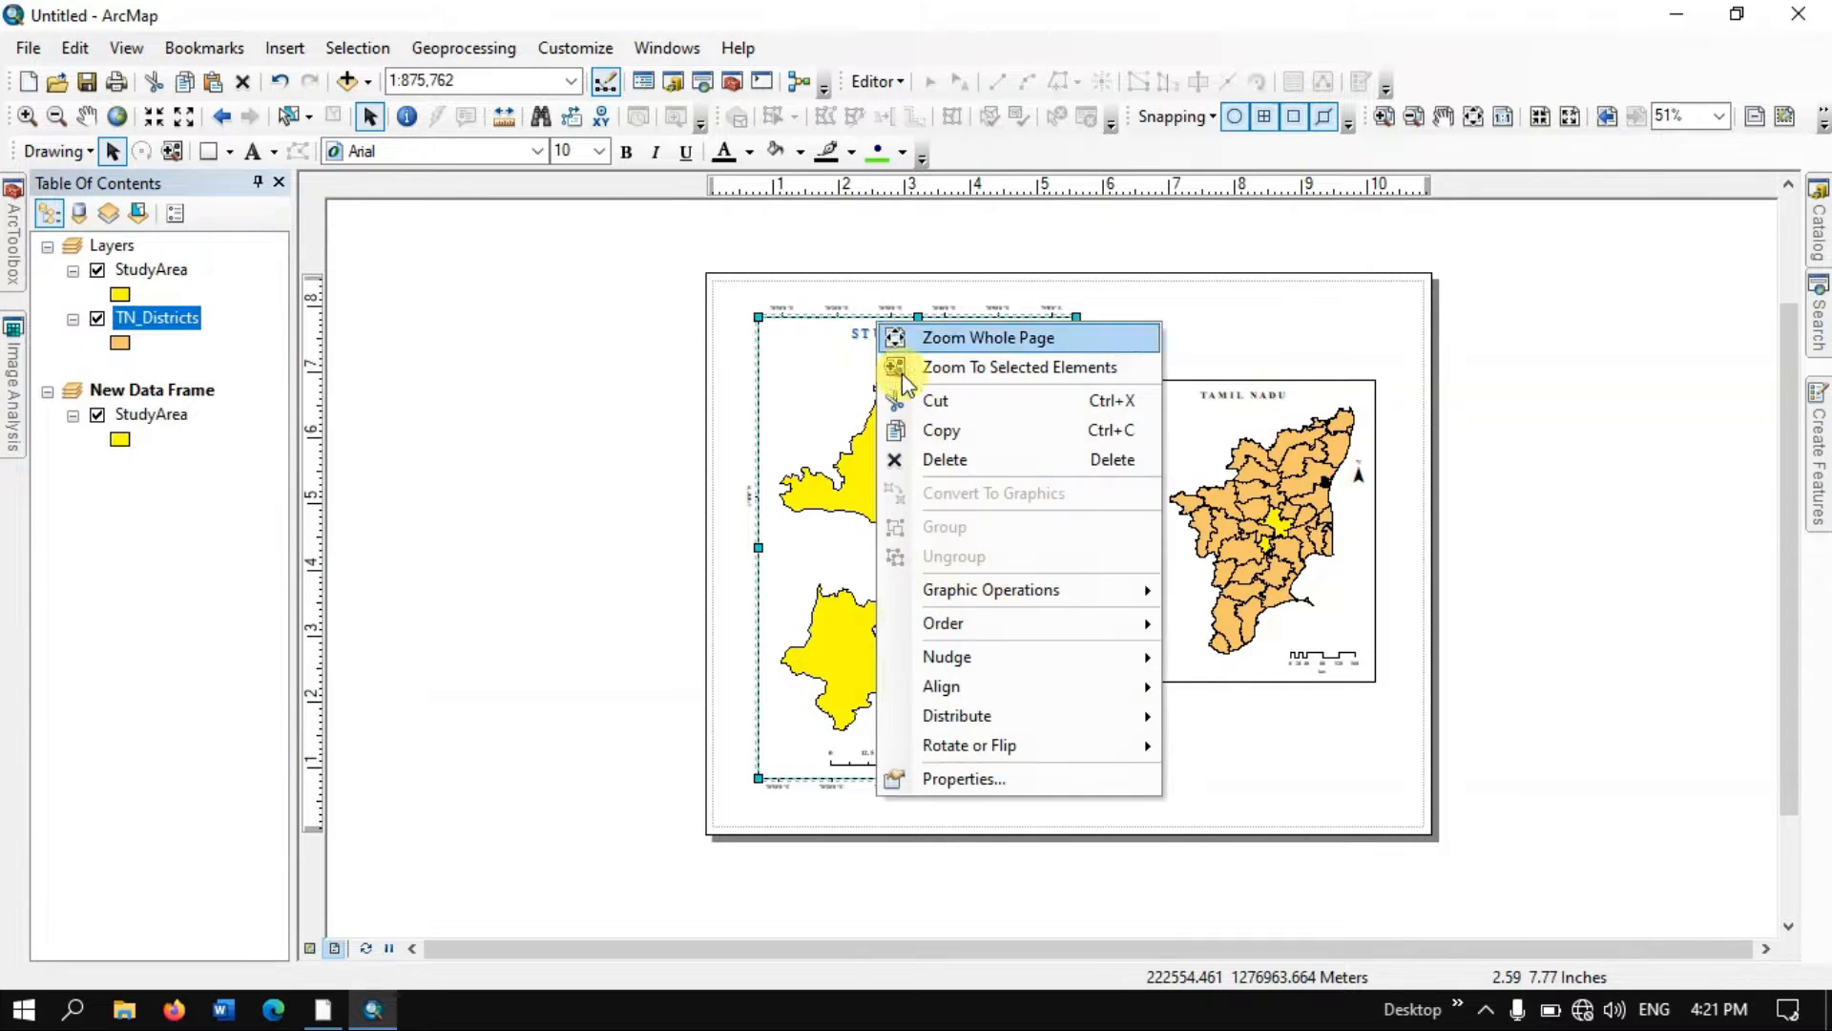
left_click(999, 773)
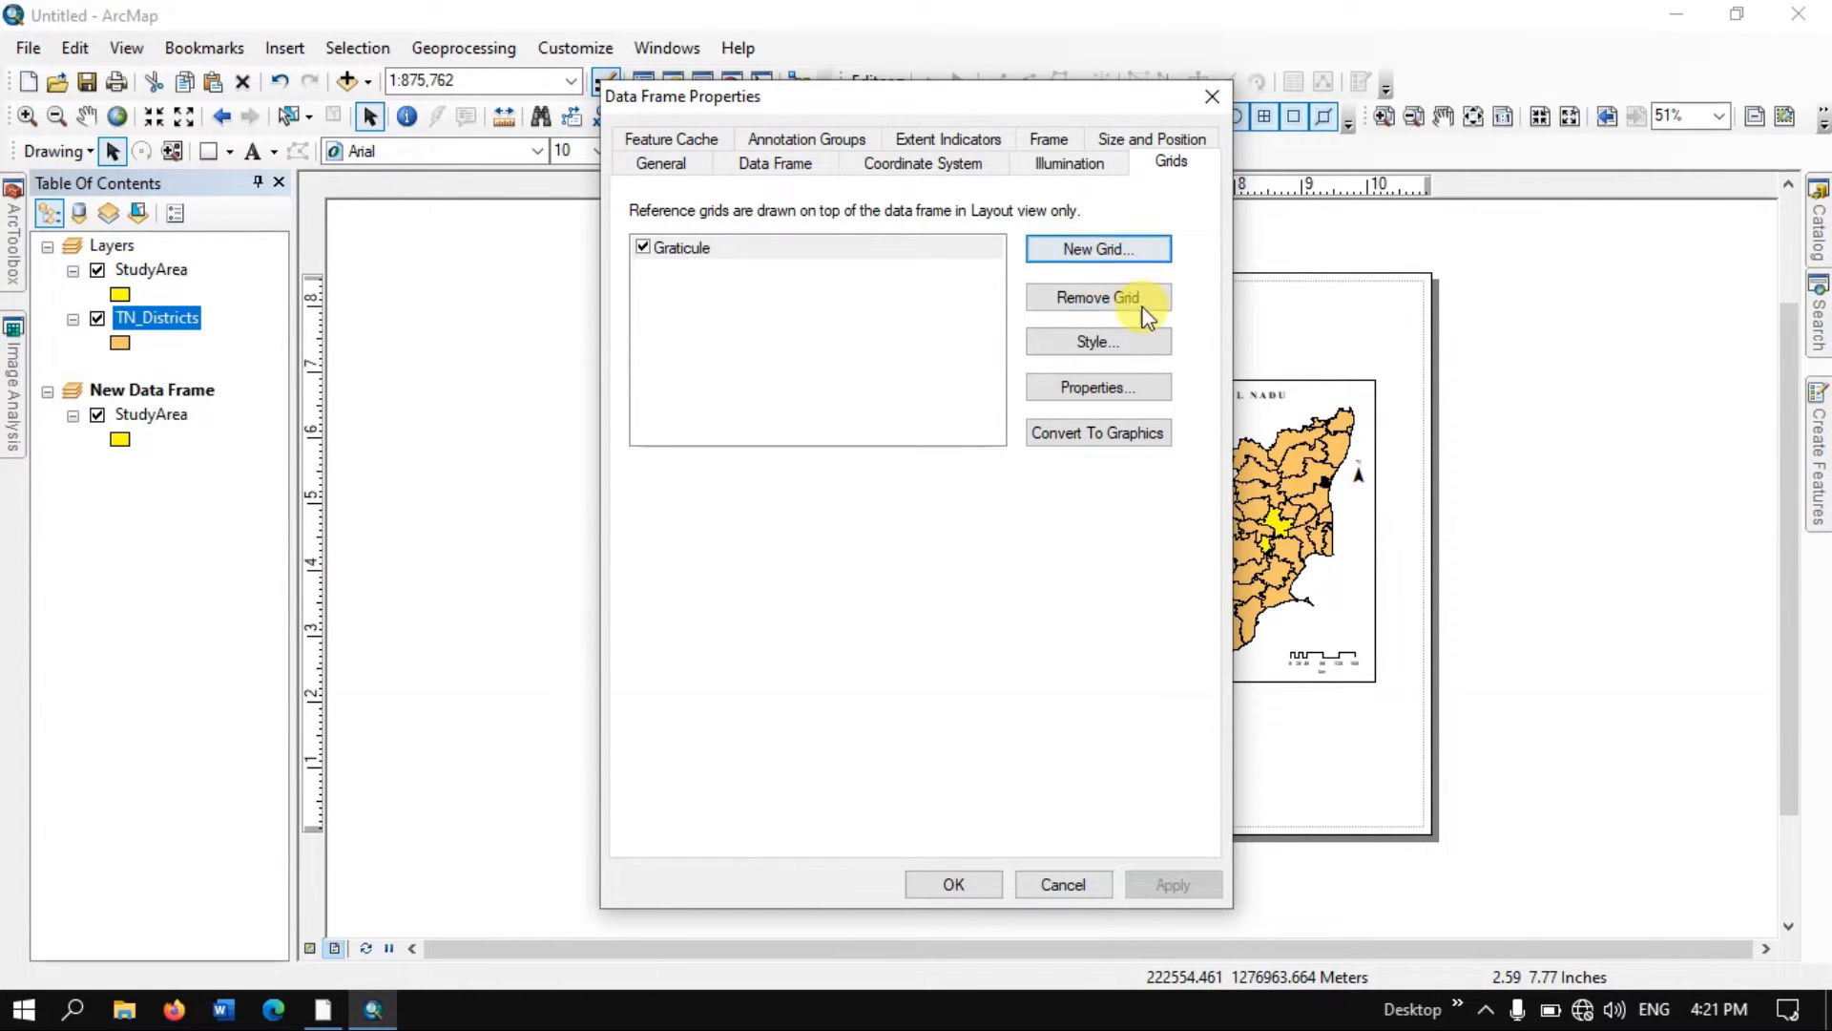
left_click(1122, 390)
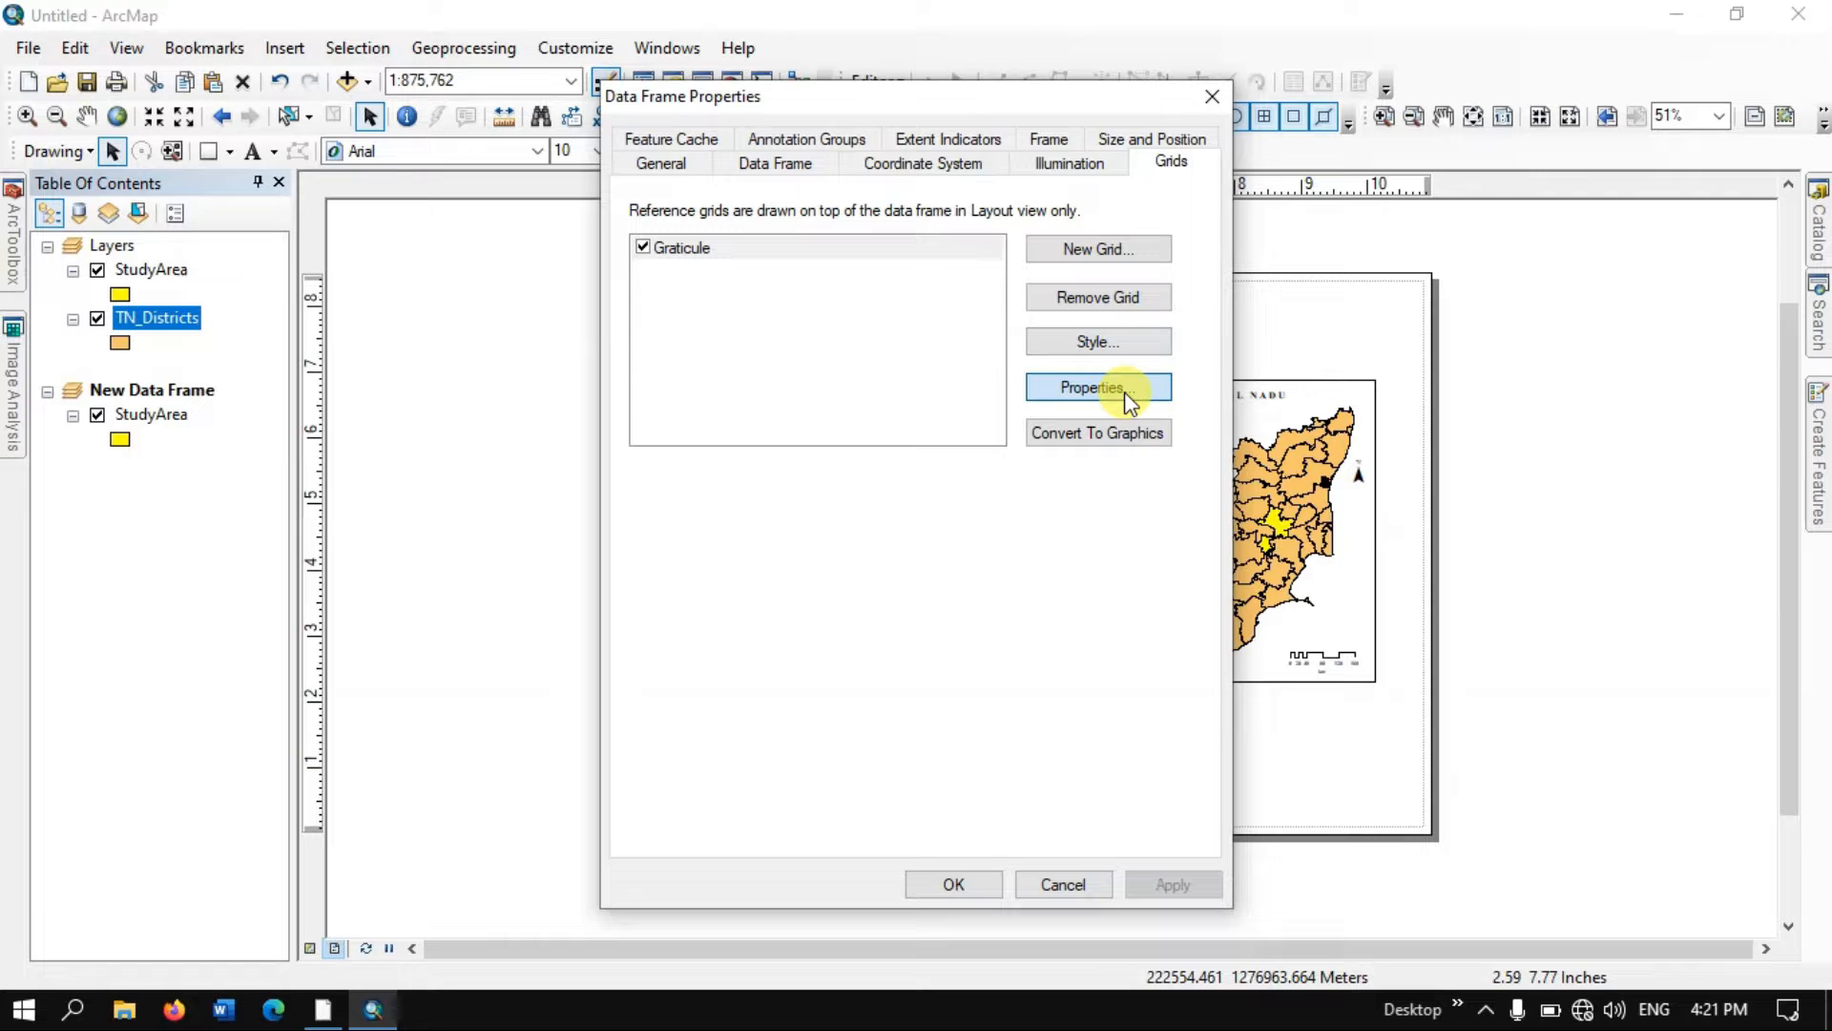
left_click(704, 250)
left_click(707, 250)
left_click(829, 283)
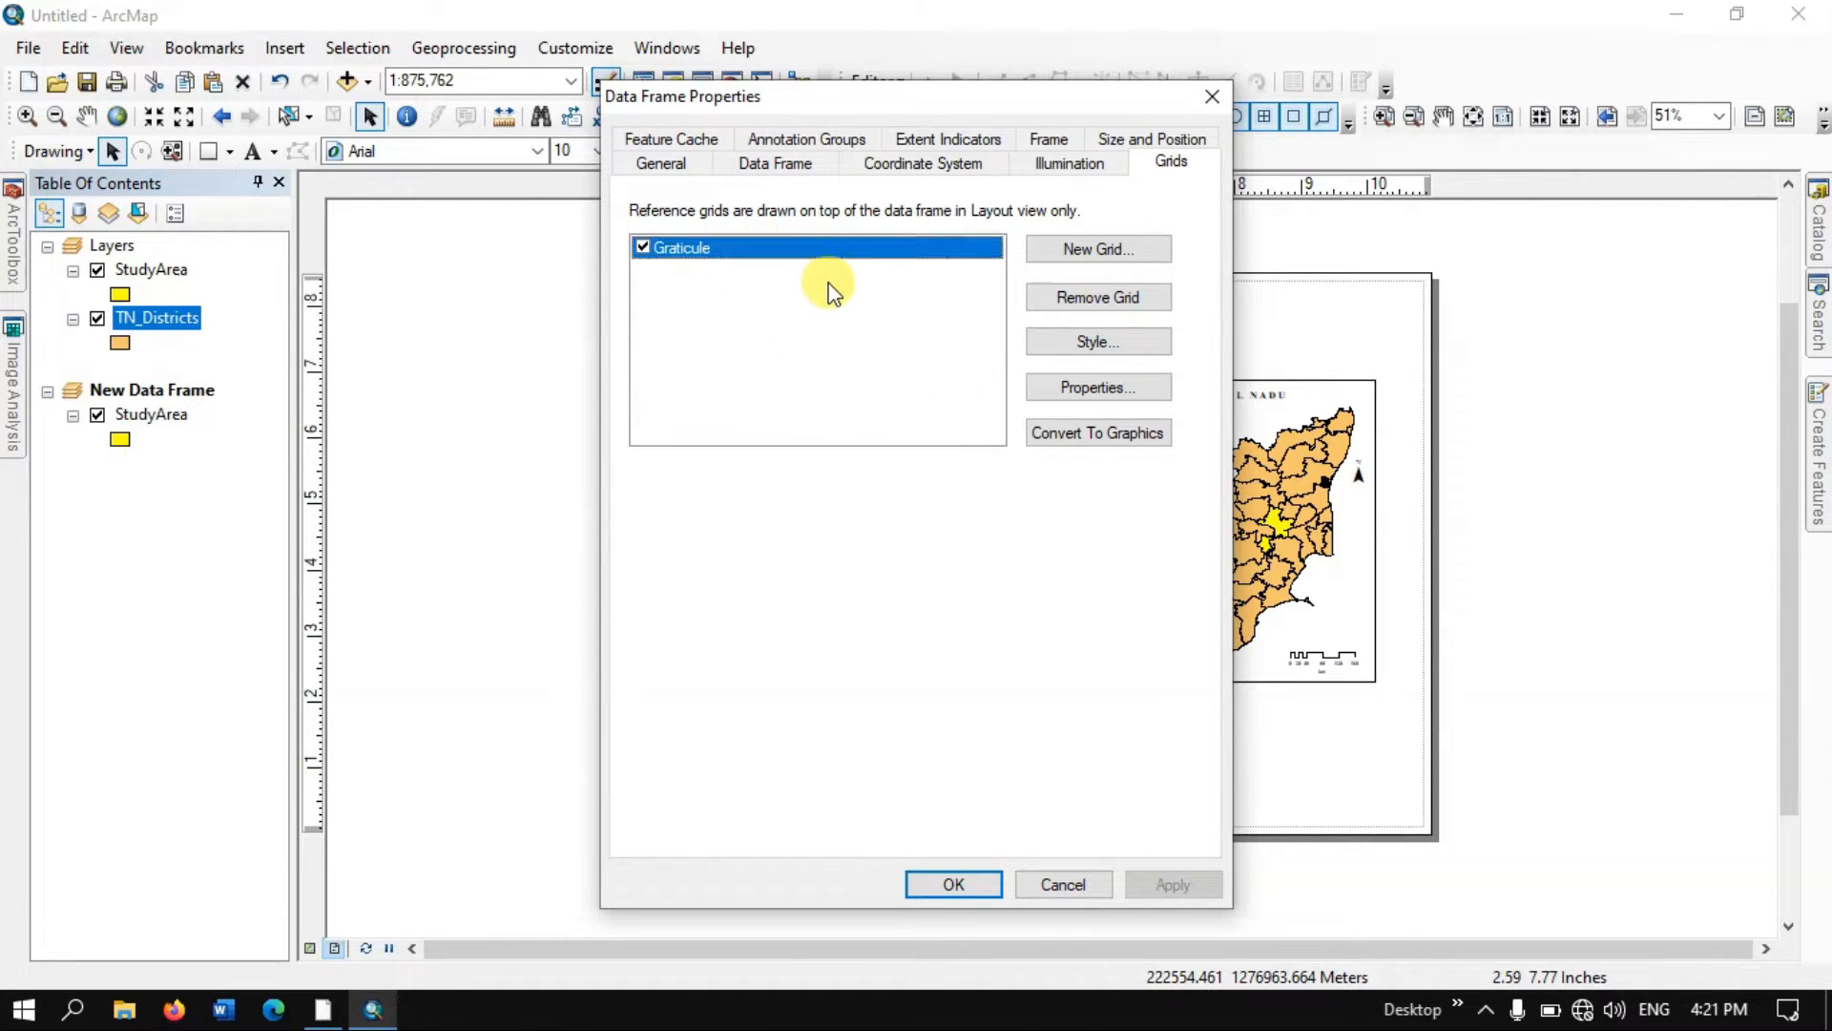
left_click(1084, 408)
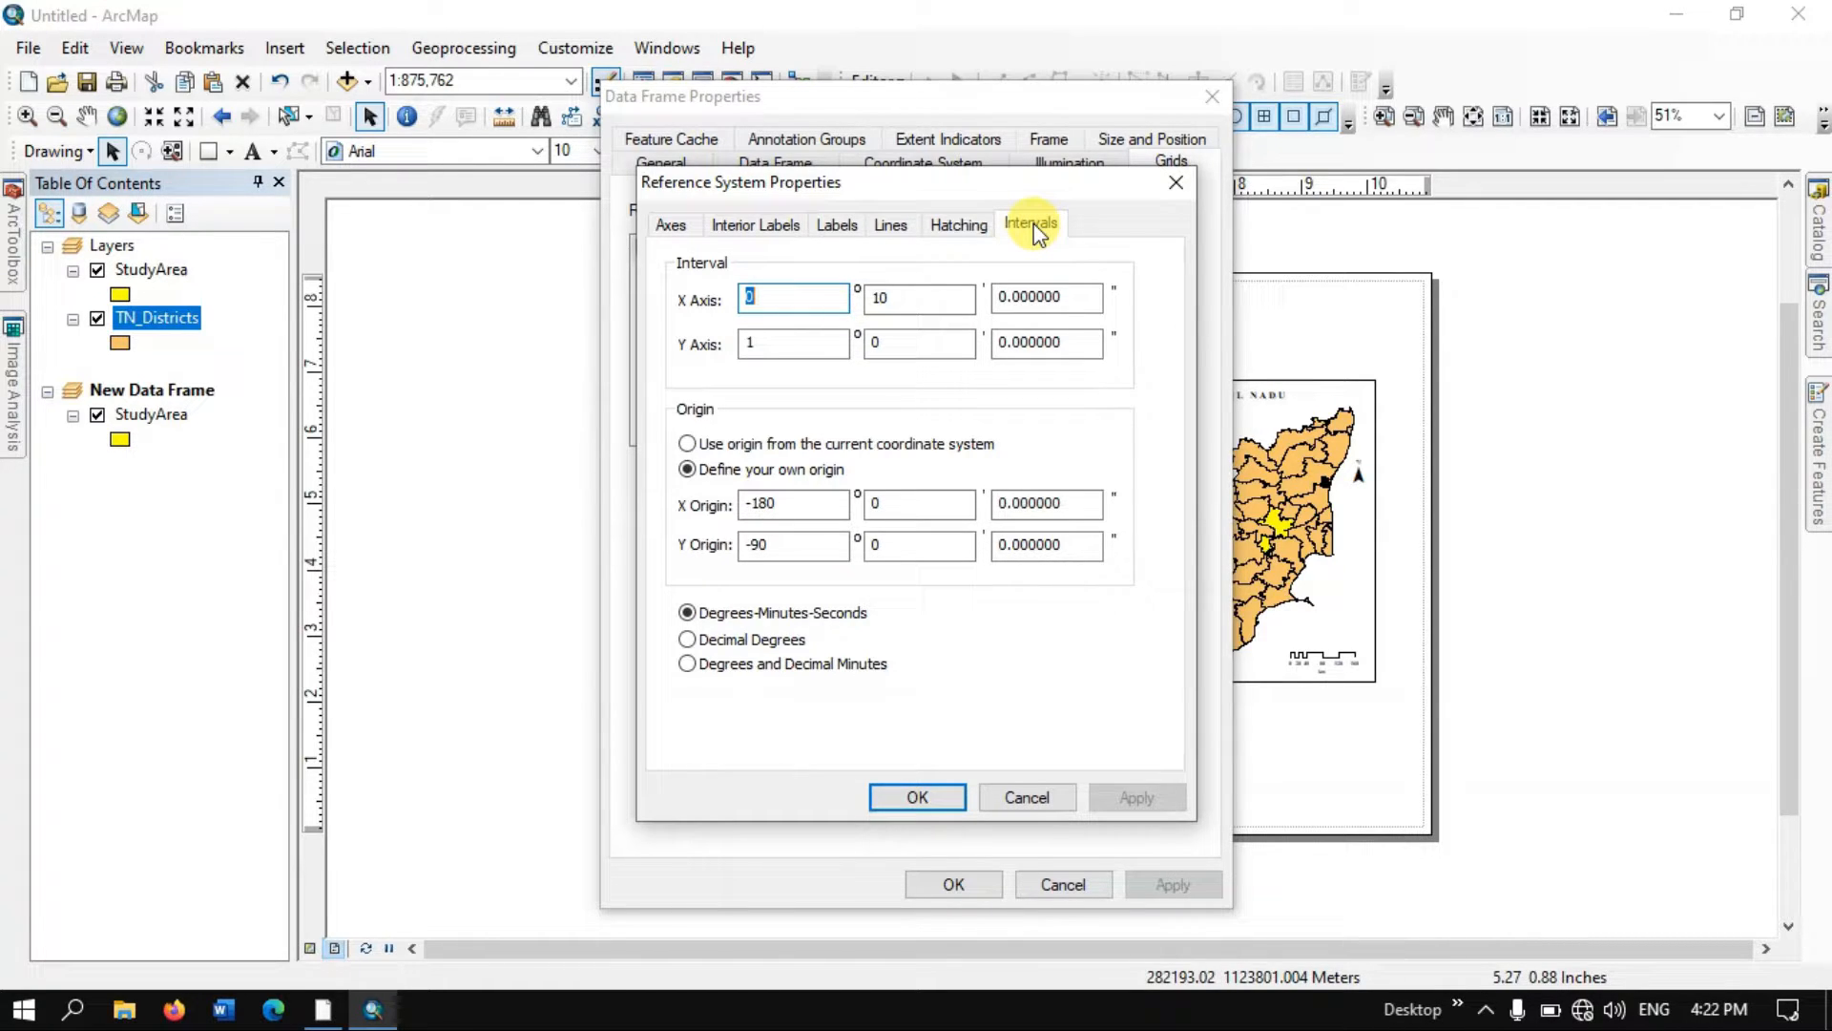
left_click_drag(769, 344, 743, 351)
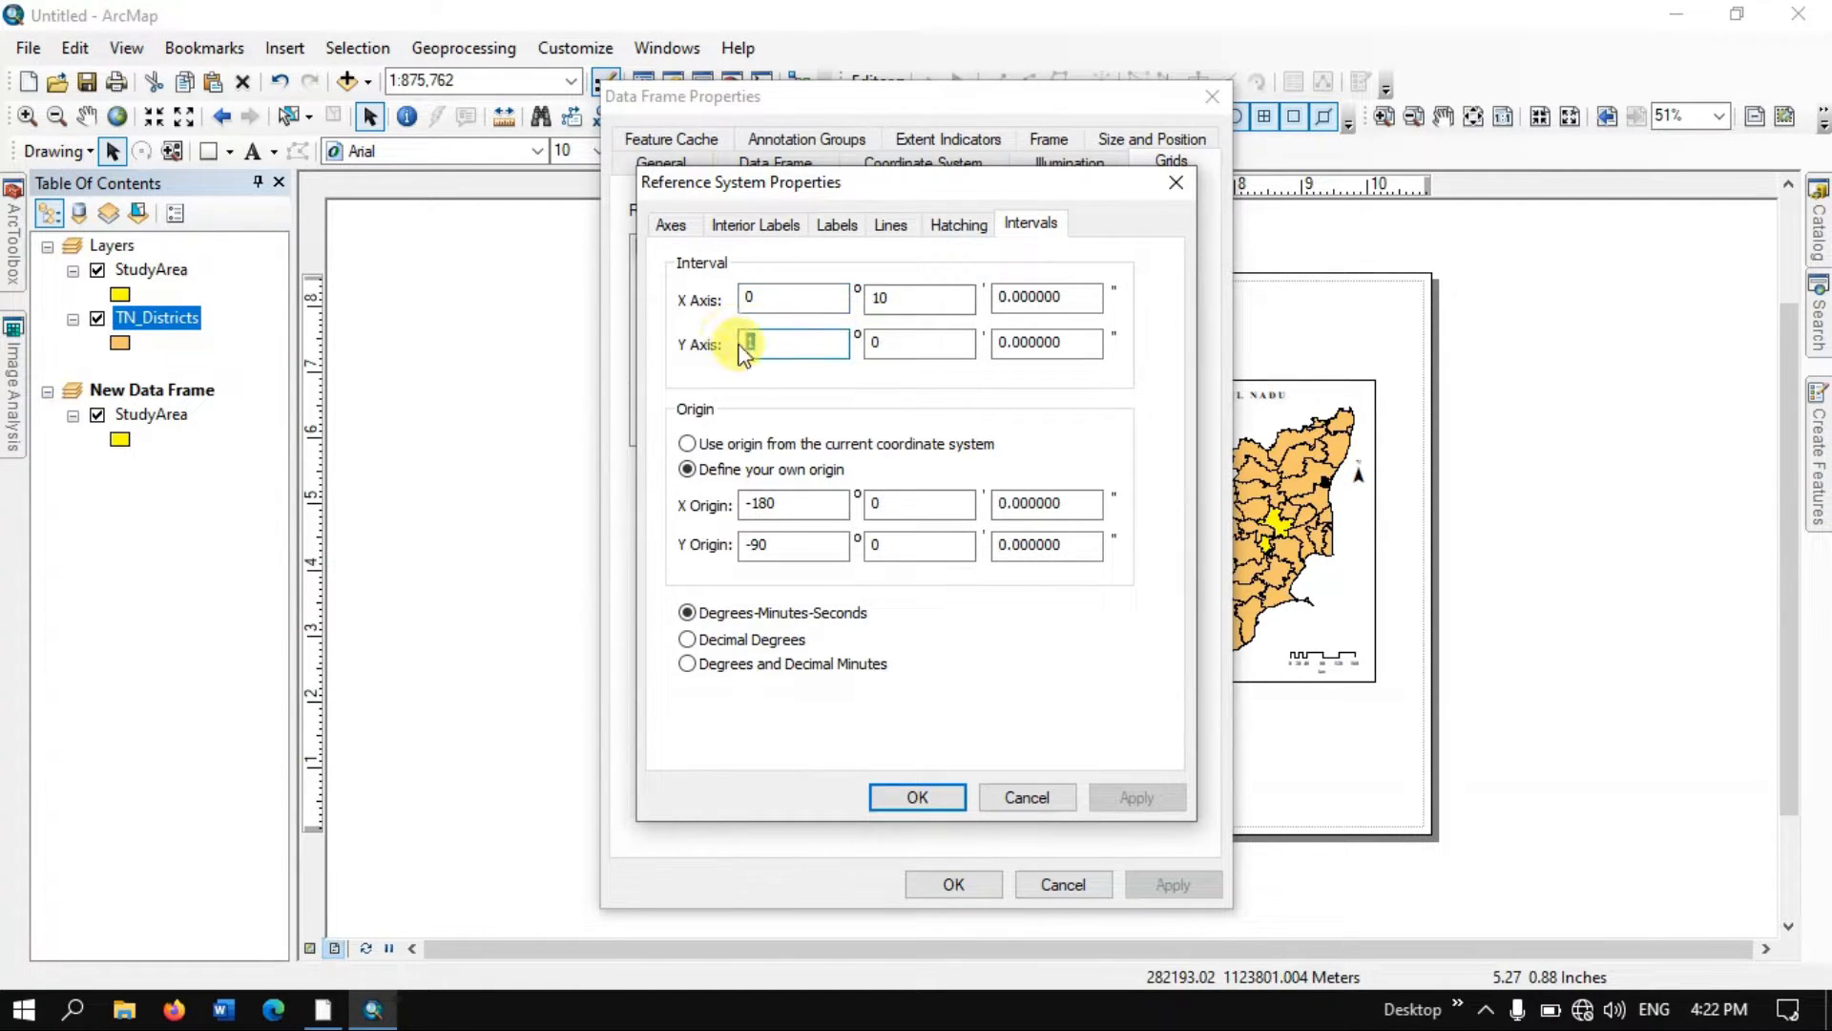
type("0")
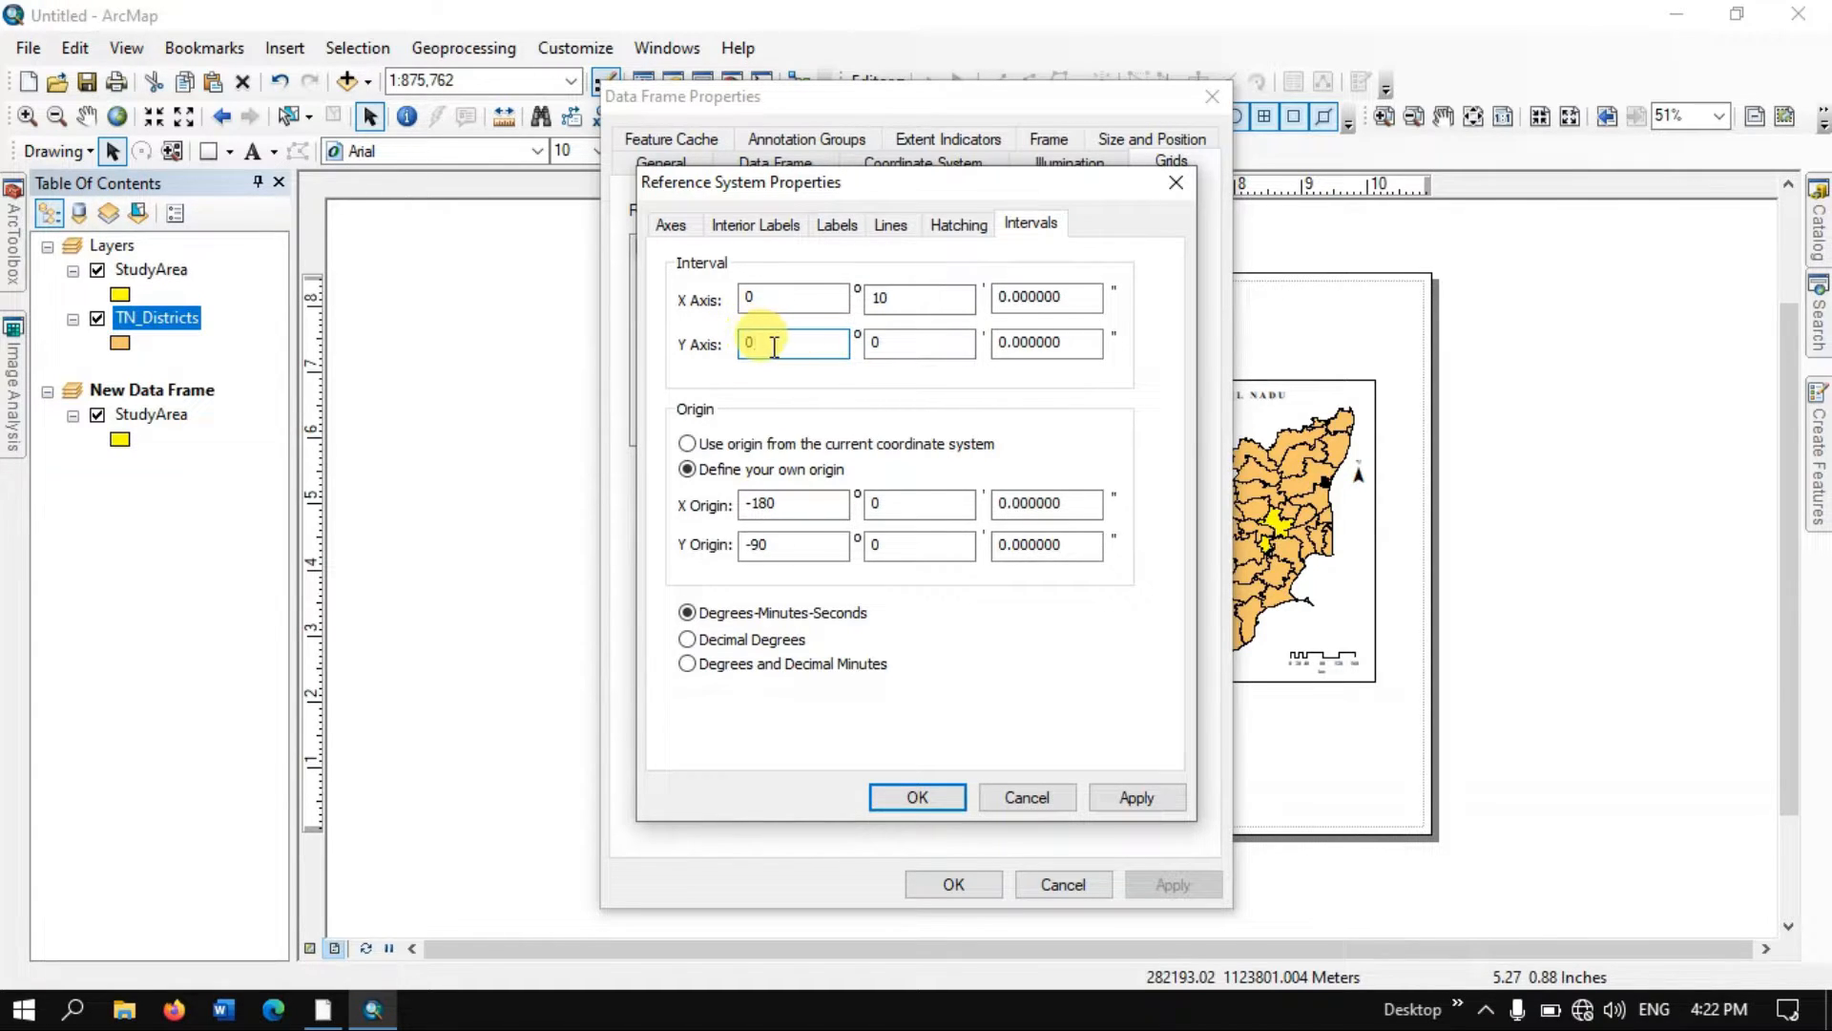
double_click(872, 343)
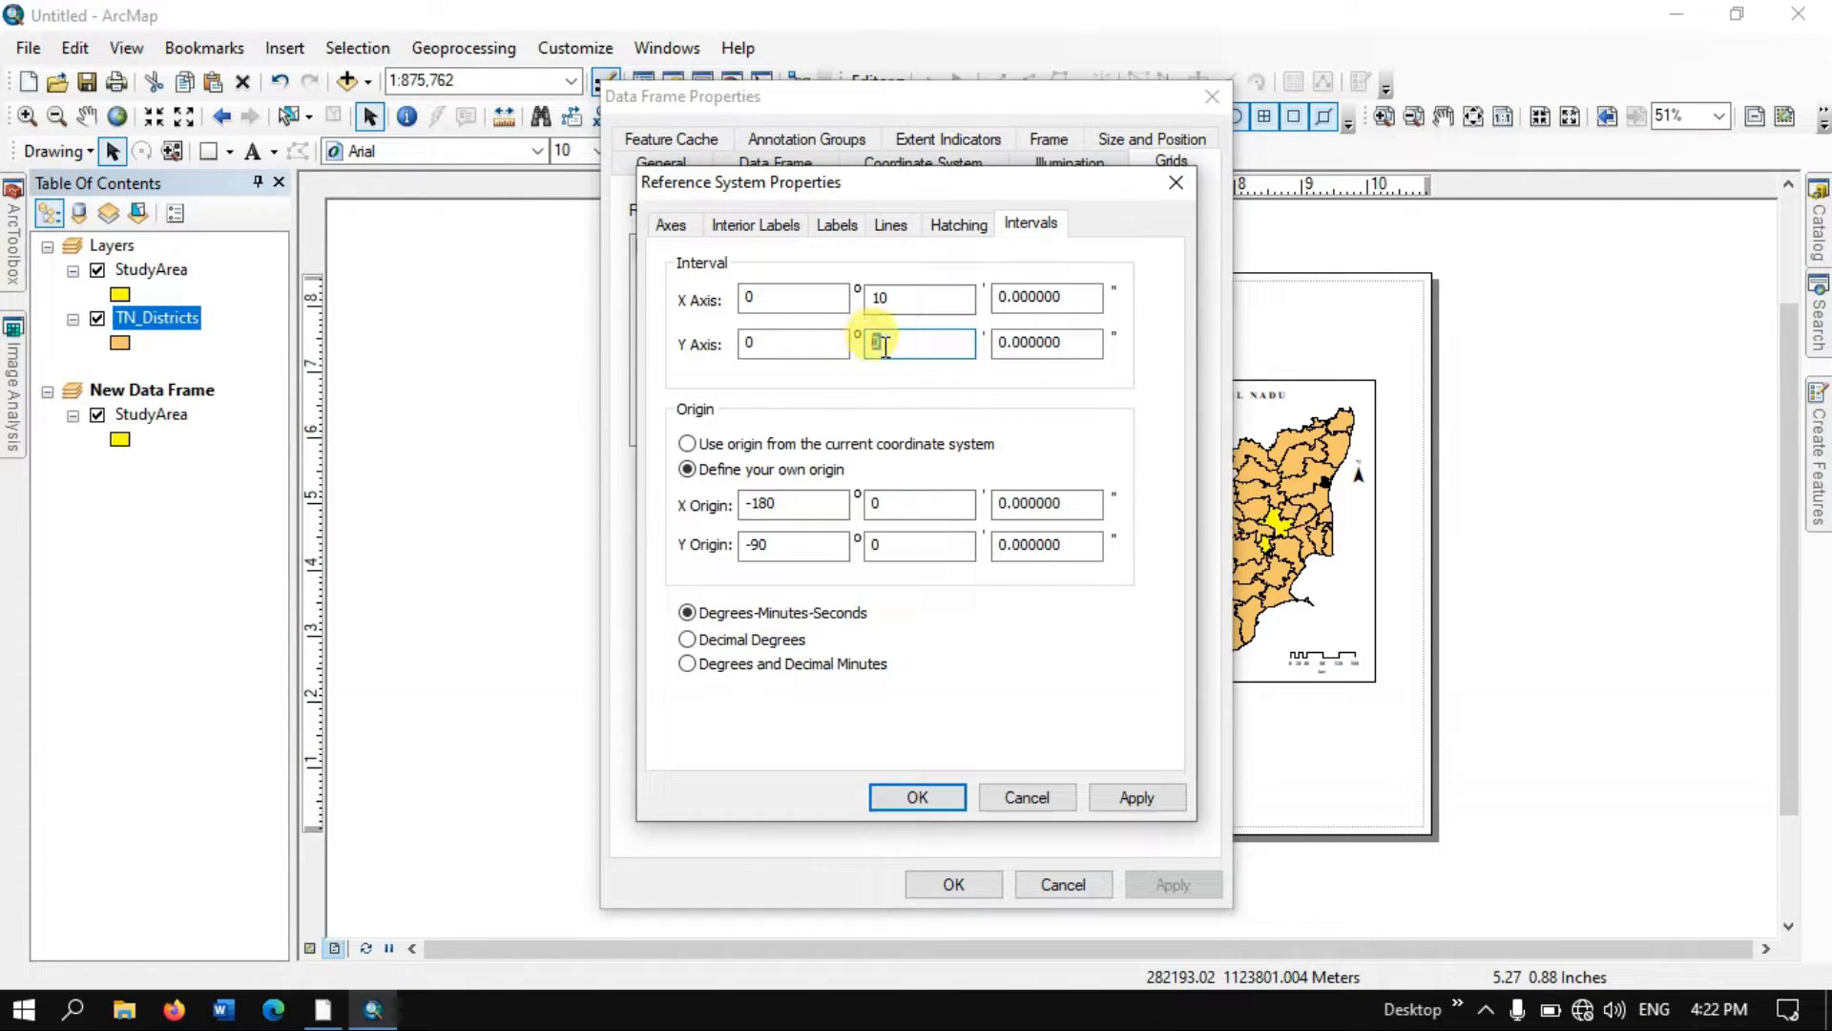
type("15")
- Set the graticule's X axis interval to 15 minutes and confirm the reference system properties
double_click(867, 300)
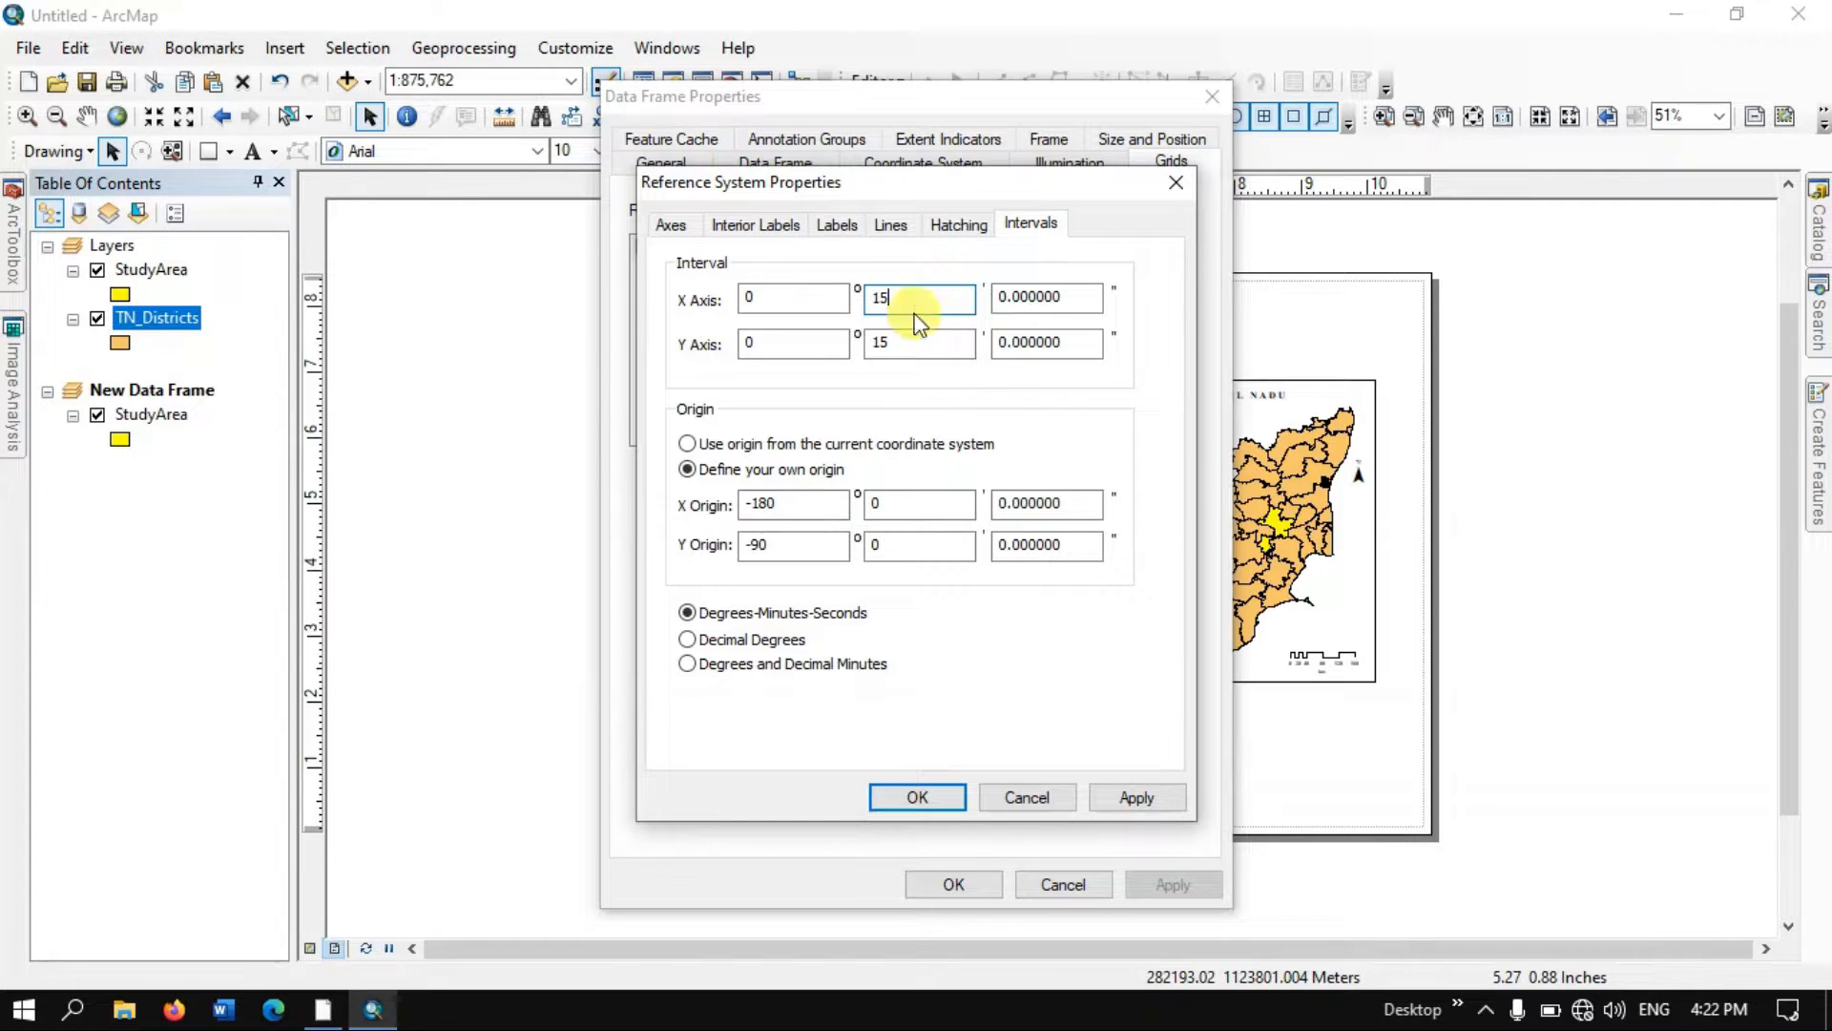
type("15")
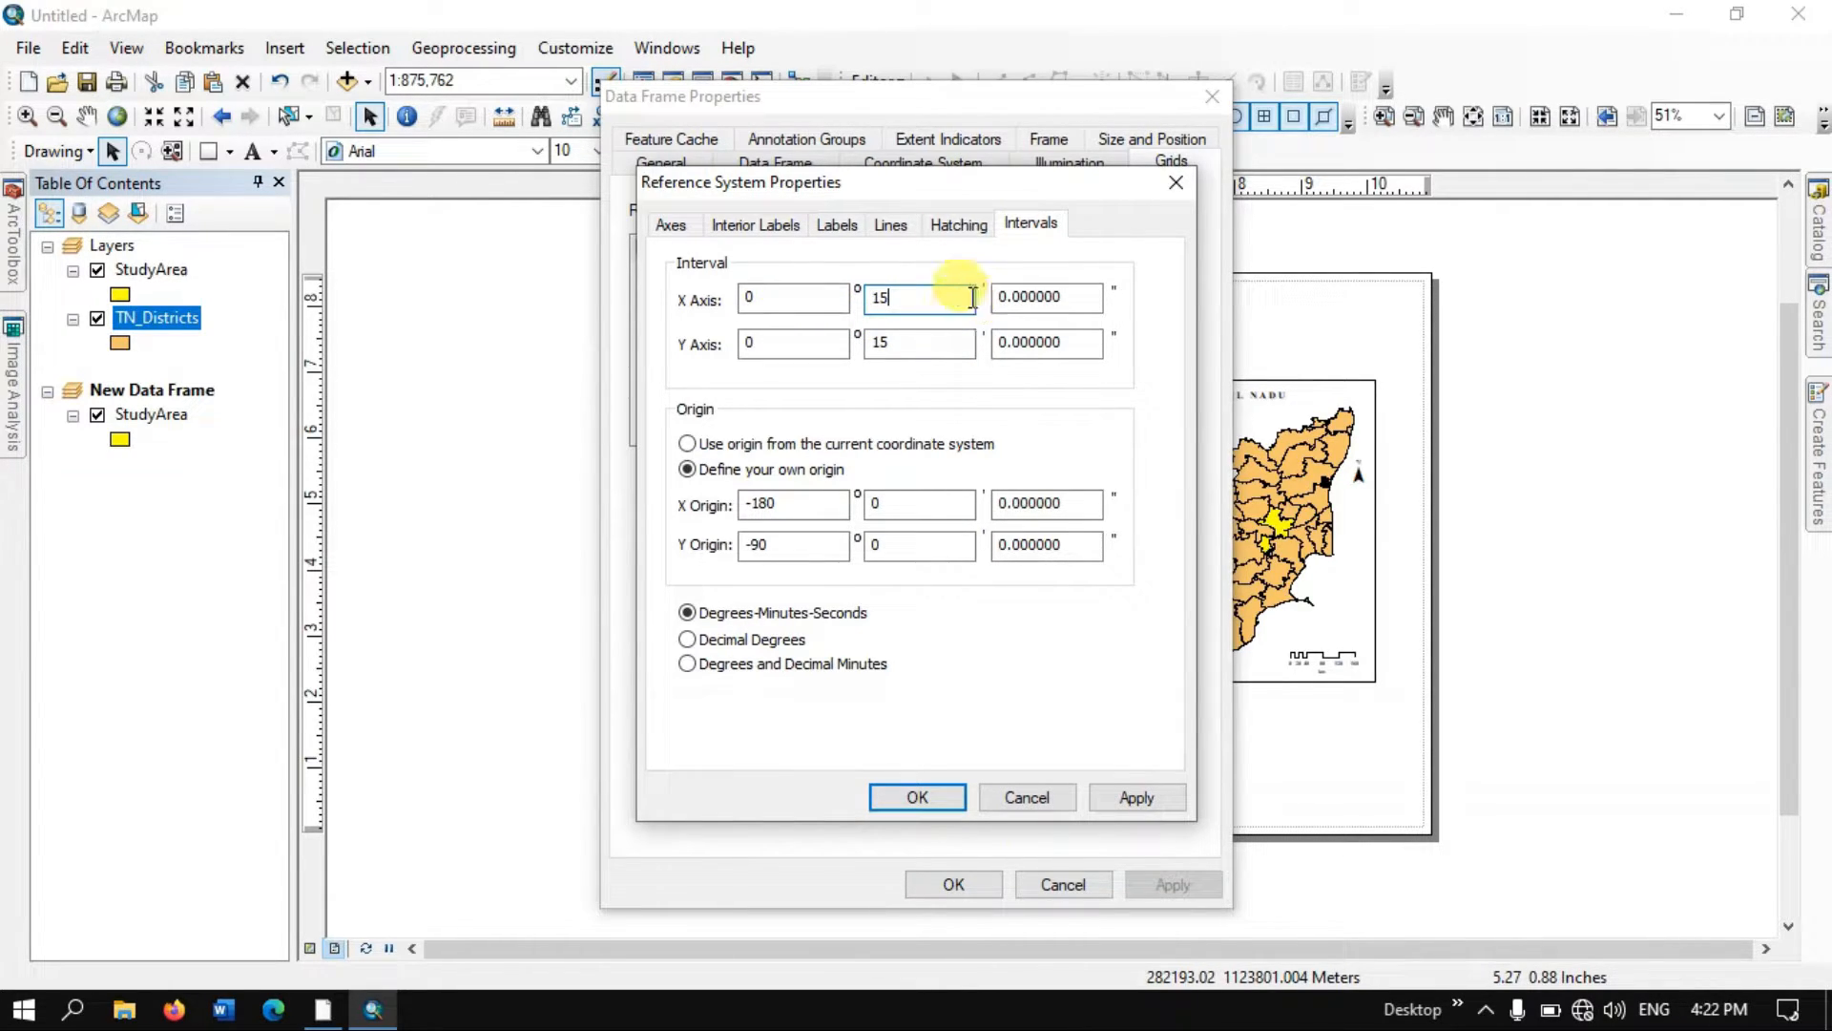
left_click(1136, 798)
left_click(916, 797)
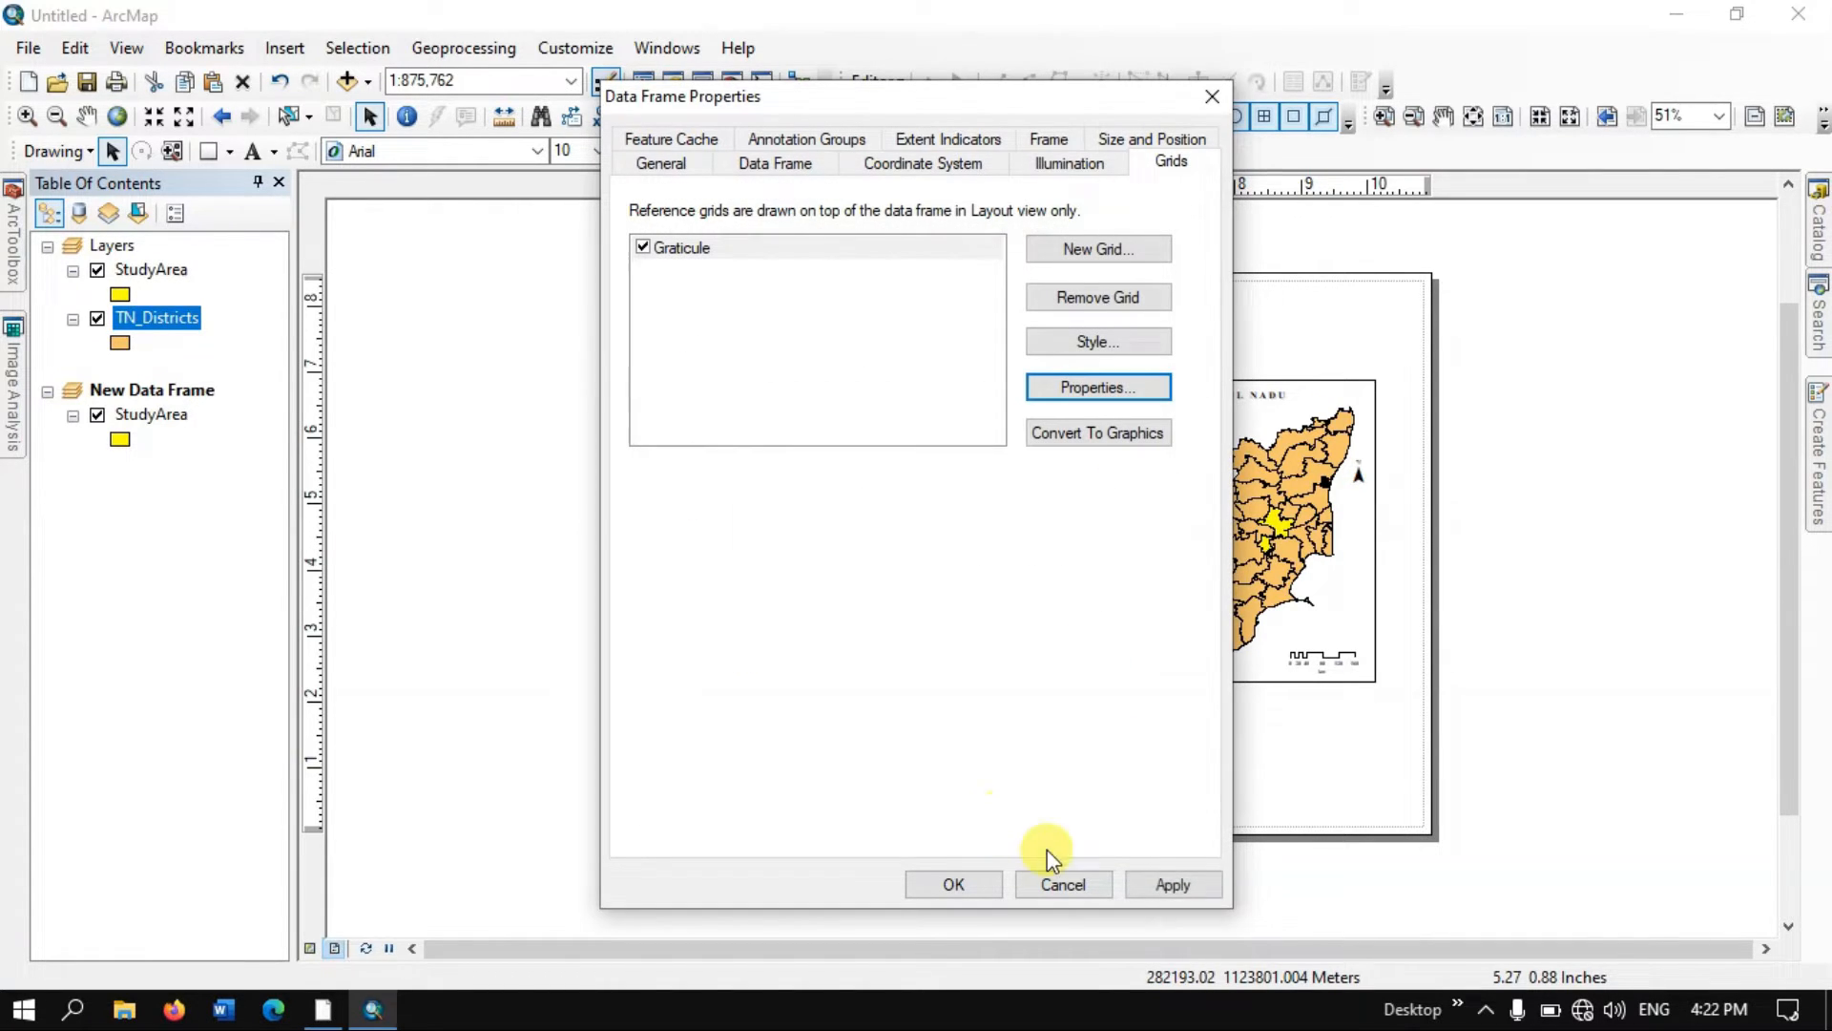
- Apply the updated graticule intervals to the STUDY AREA data frame and close its properties
left_click(1149, 884)
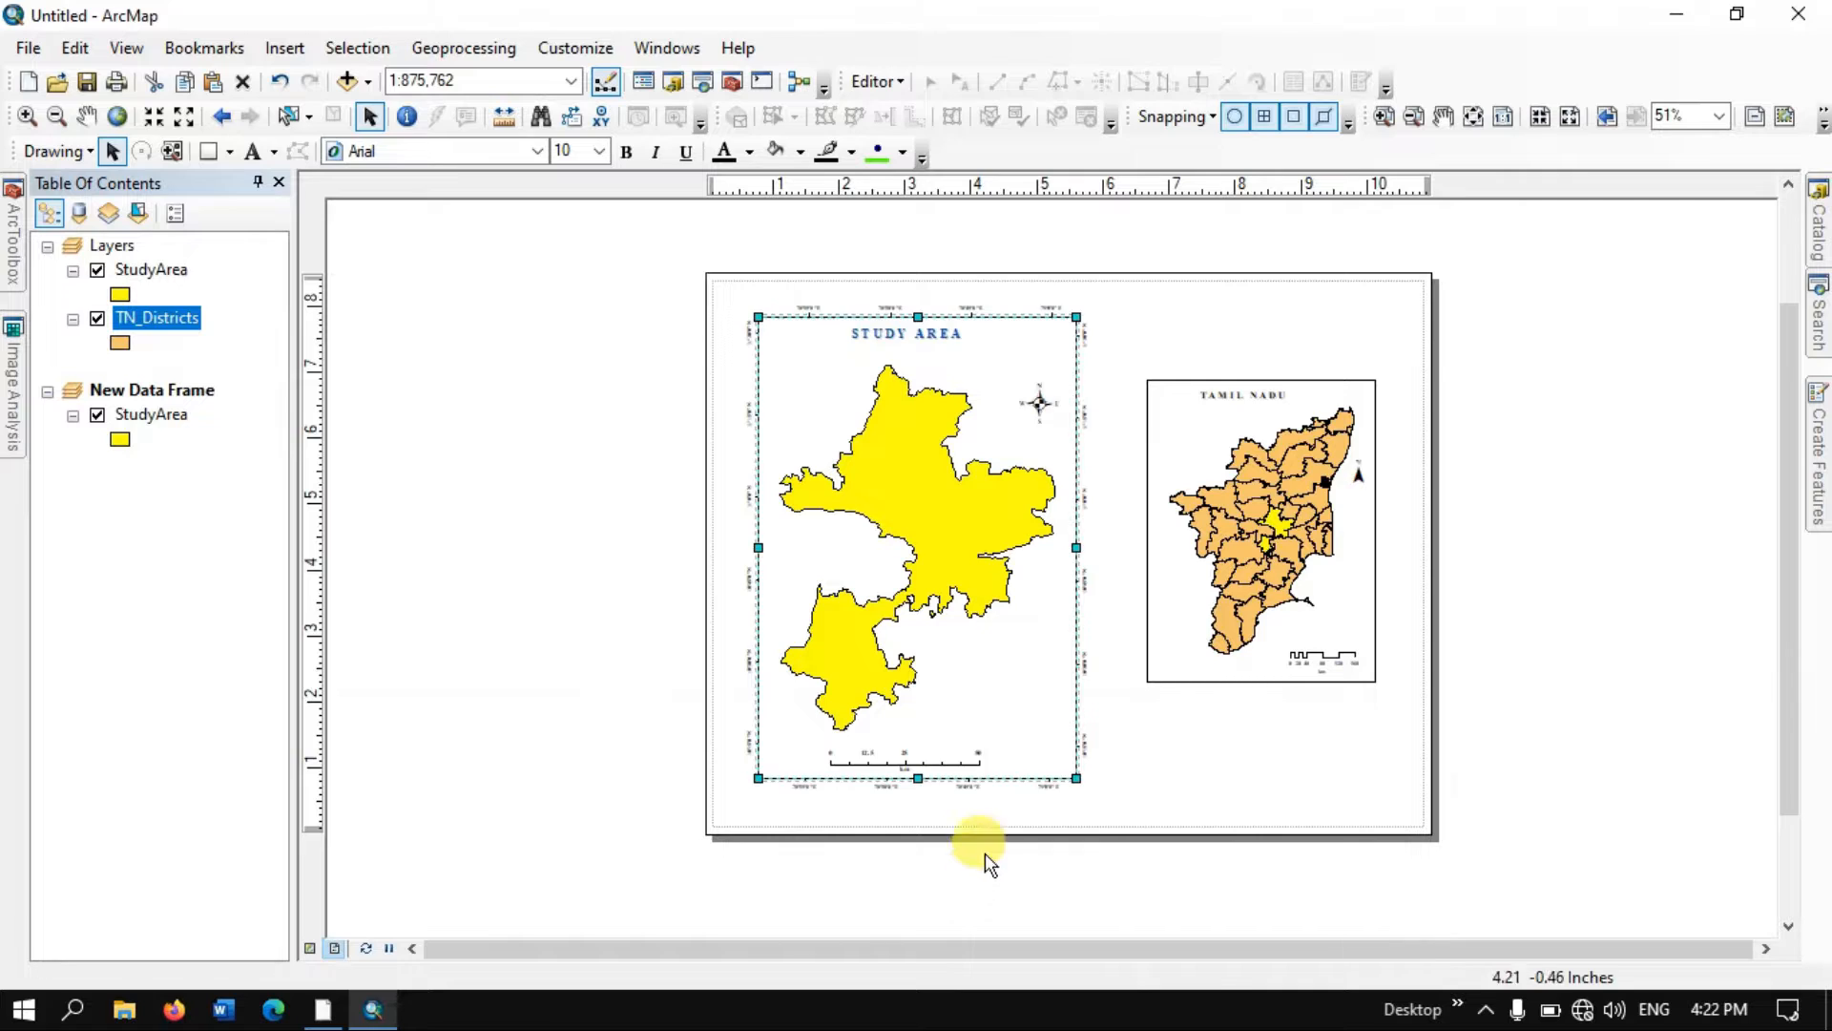
left_click(725, 596)
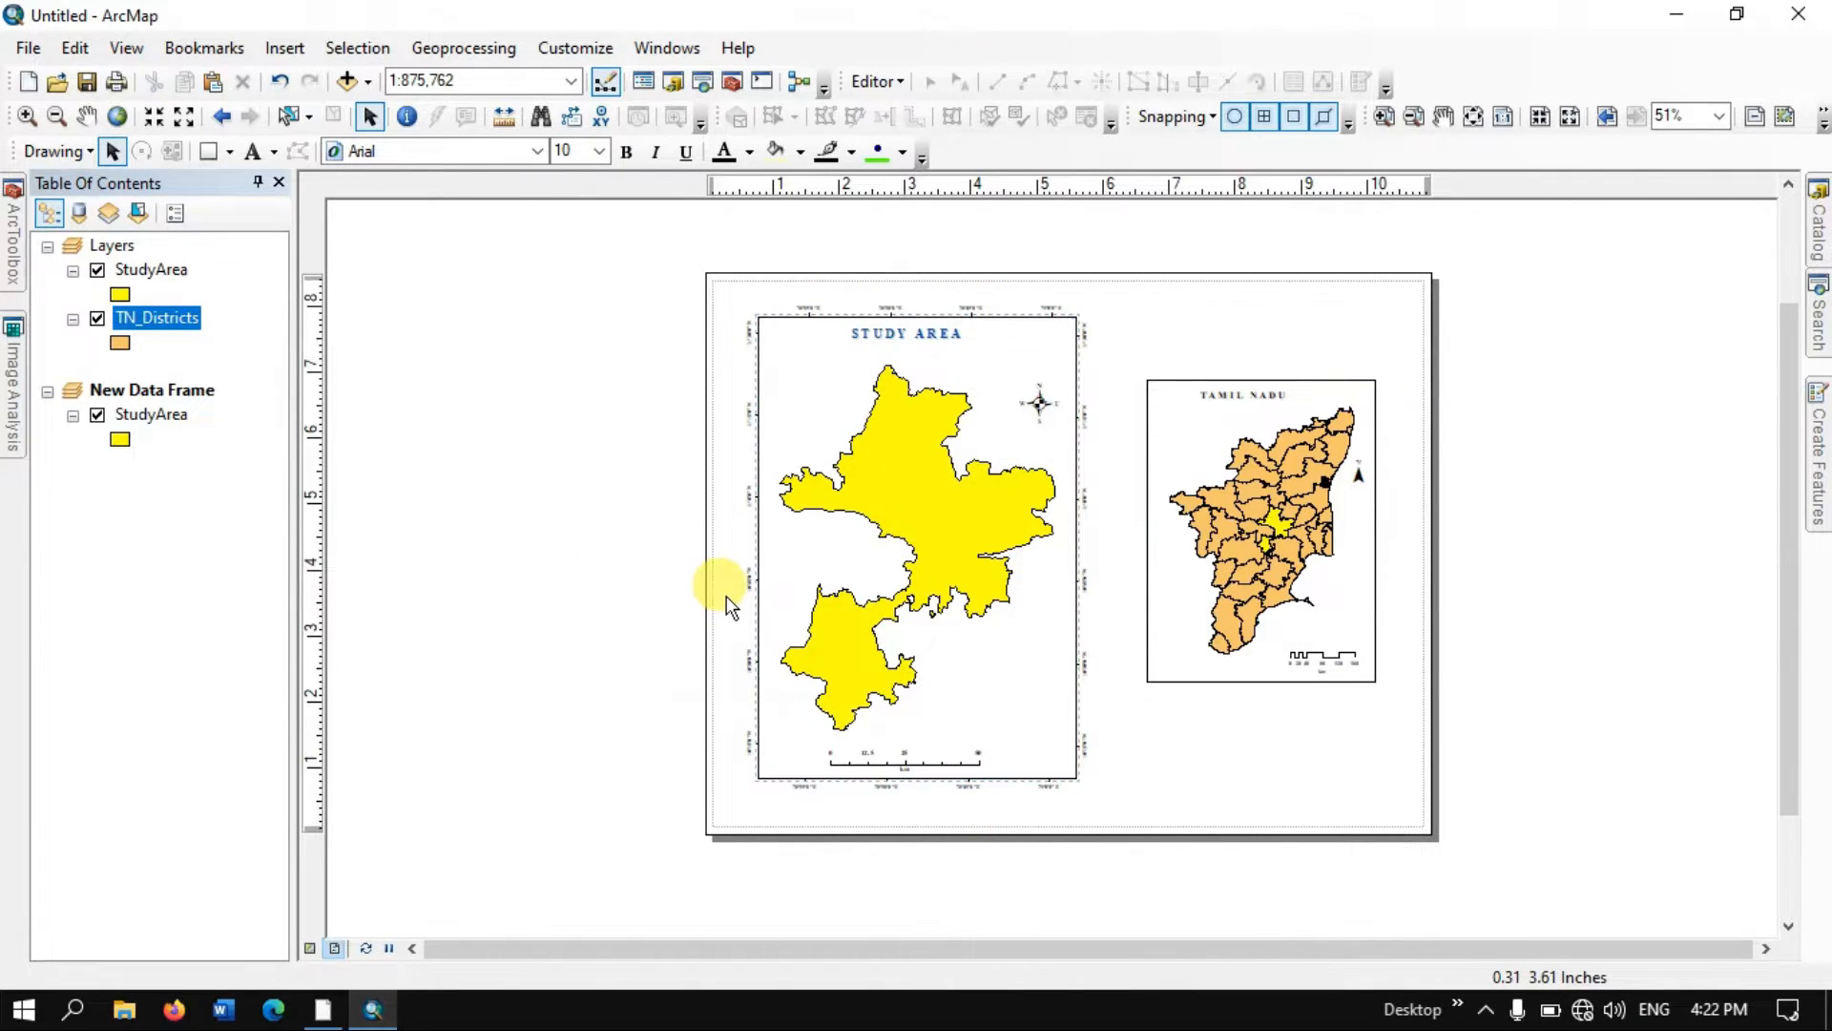
scroll(725, 595, "up", 1)
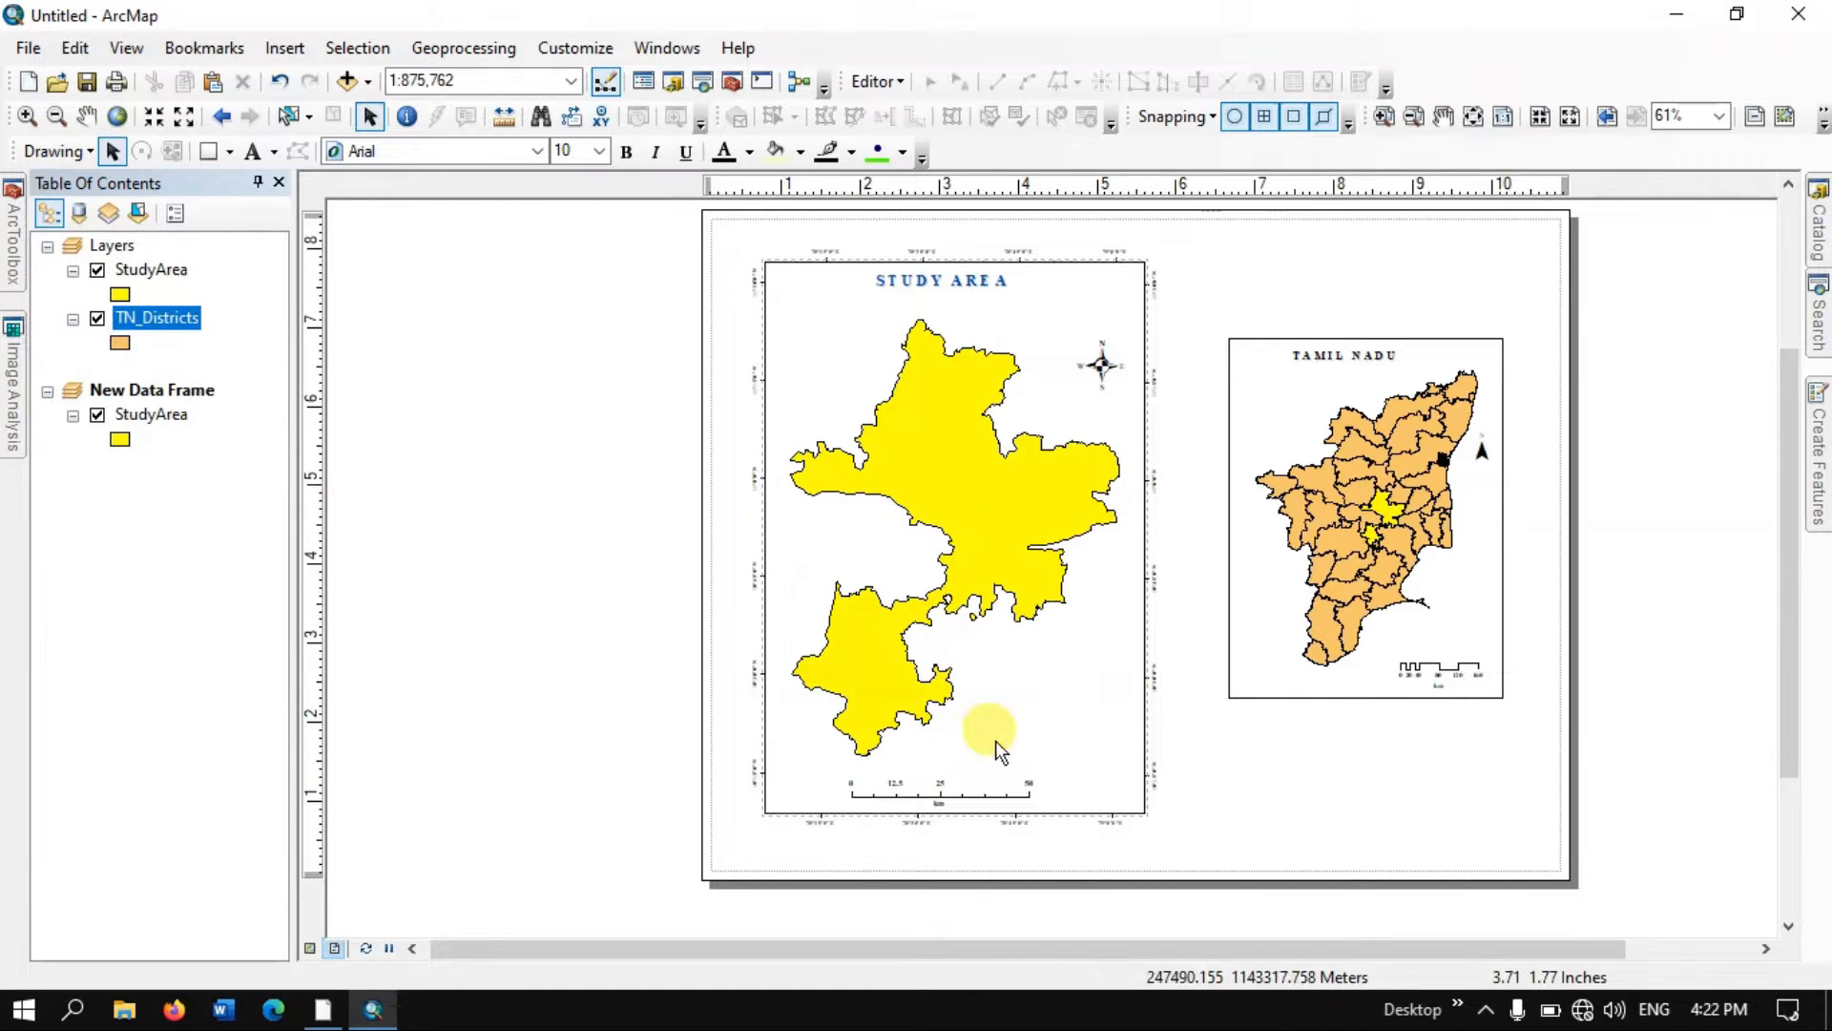
- Reopen the STUDY AREA graticule's properties, set its line display to "Show as a grid of lines", and apply it
right_click(1011, 258)
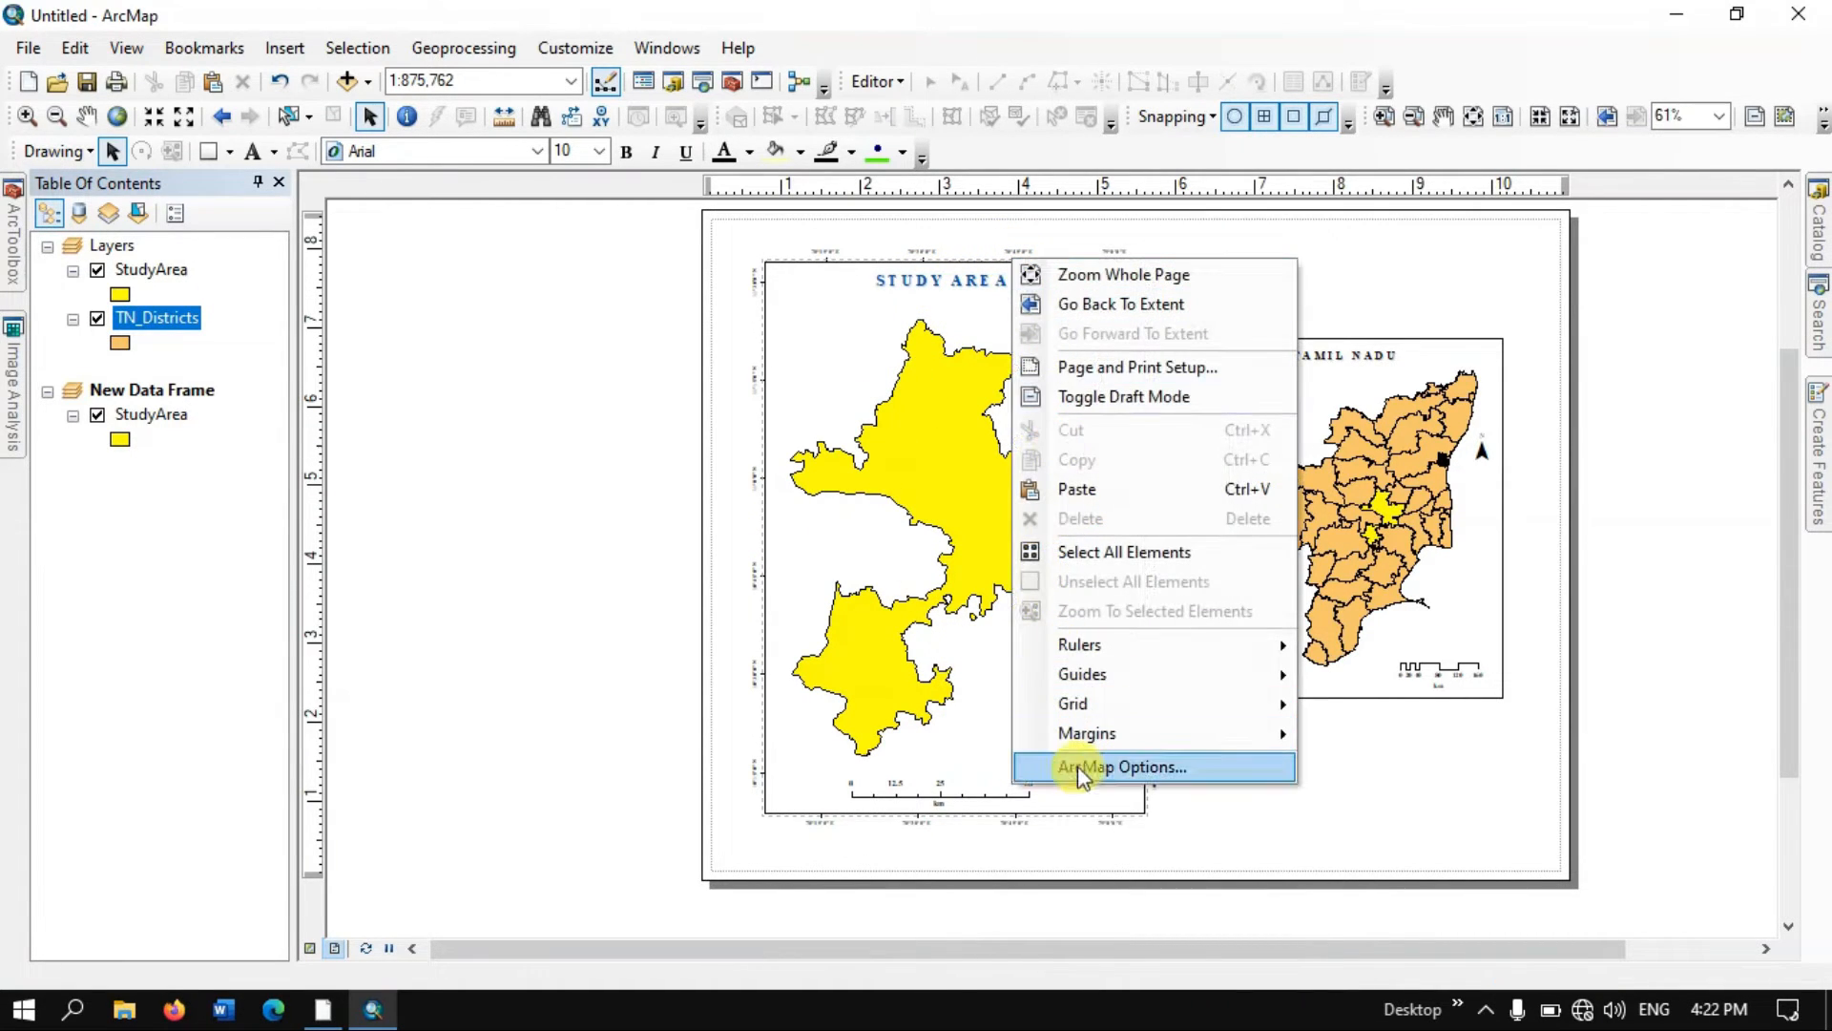
left_click(889, 479)
right_click(890, 479)
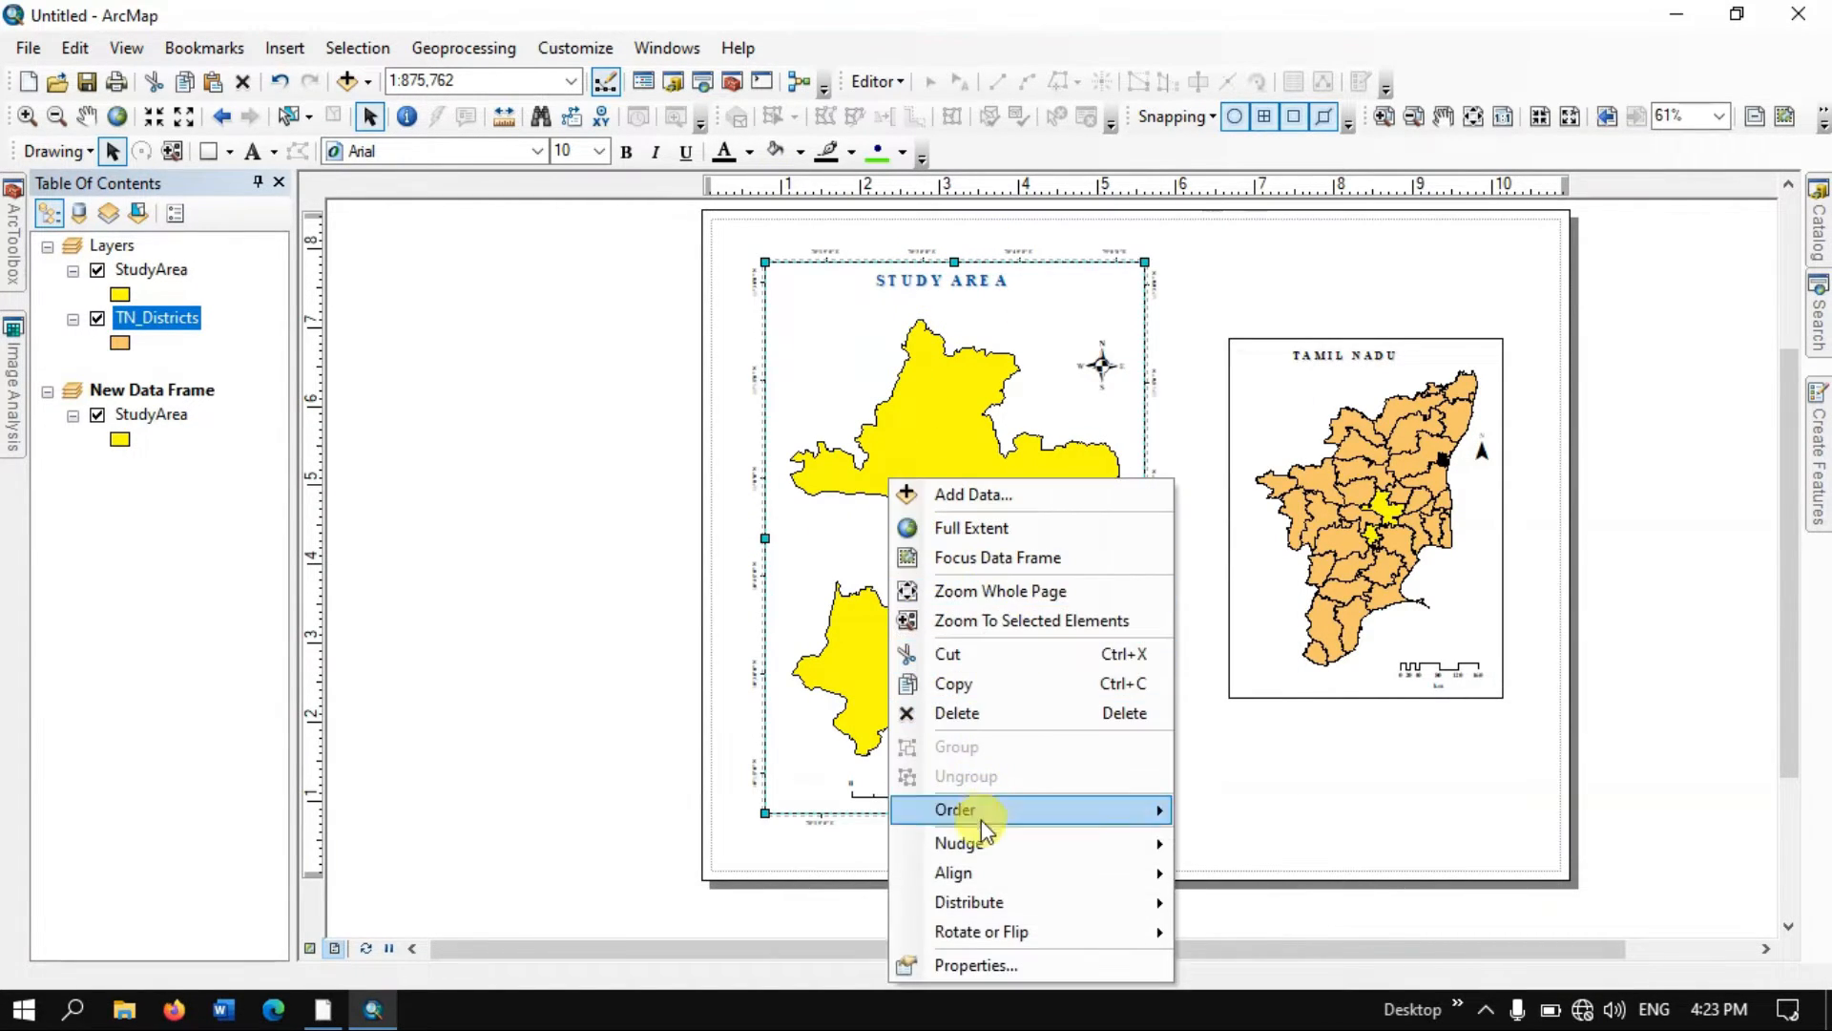
left_click(973, 966)
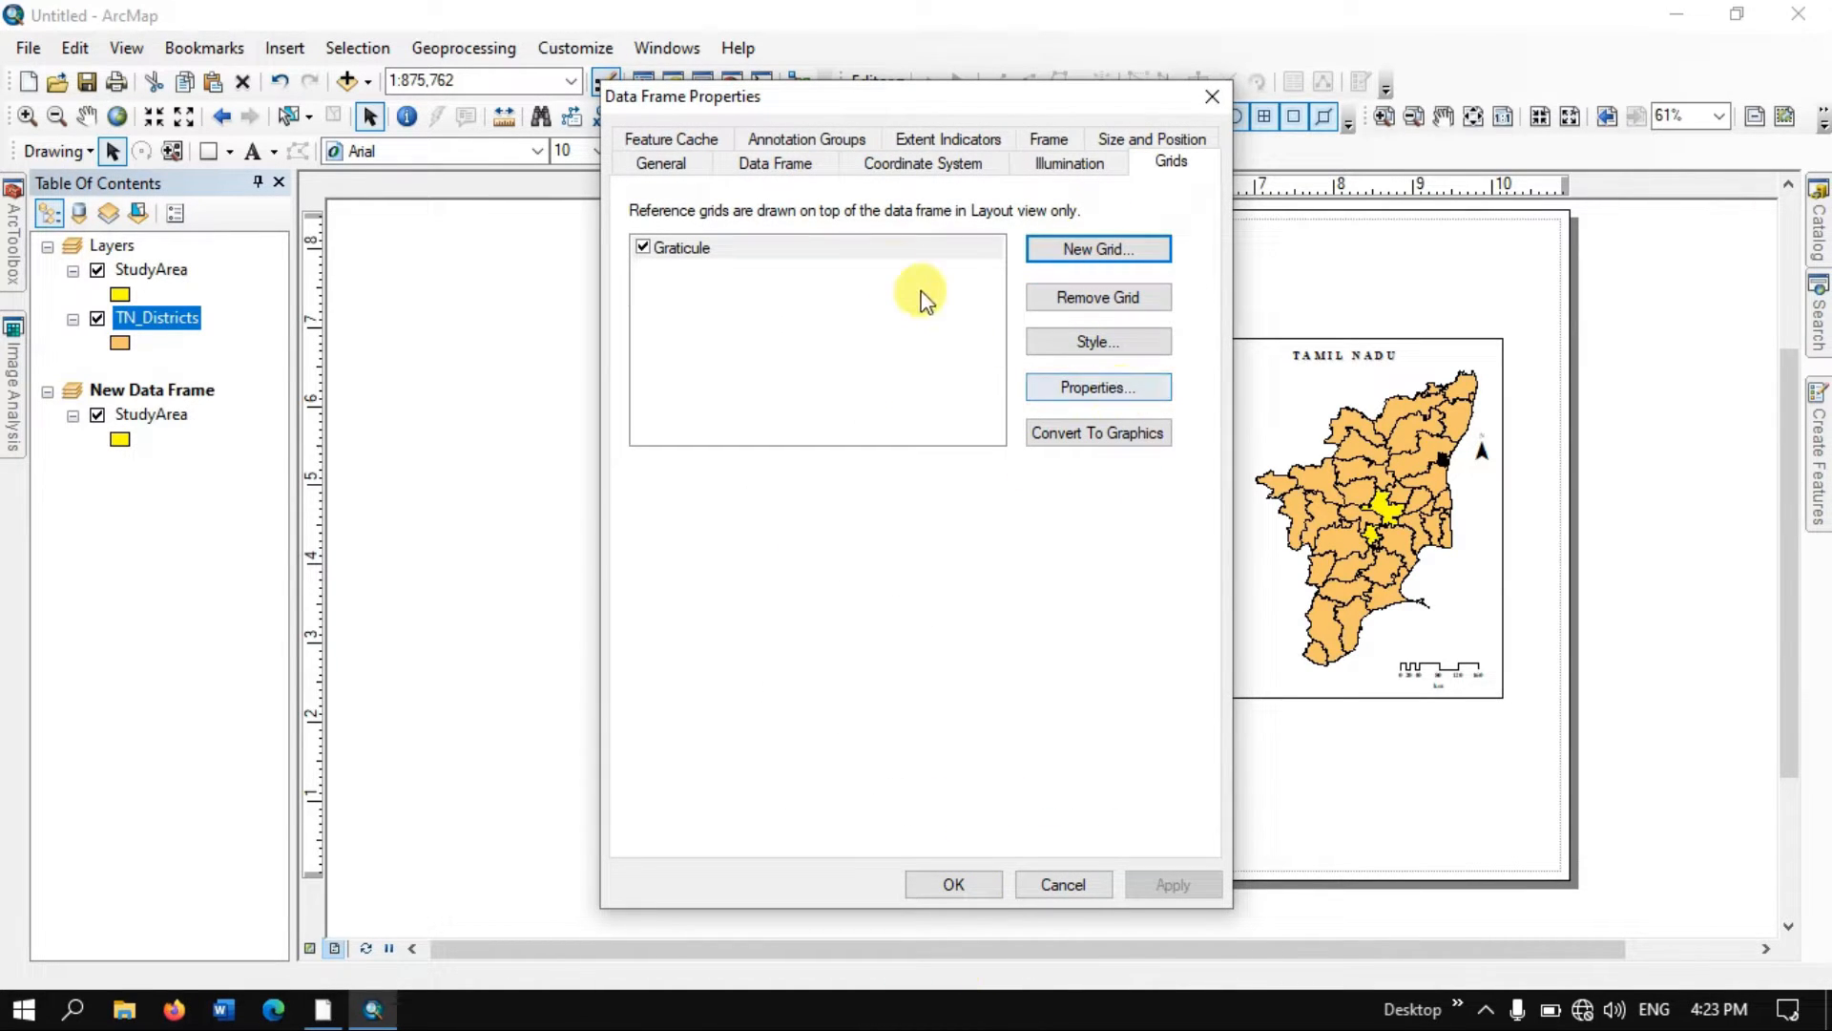
left_click(849, 248)
left_click(822, 247)
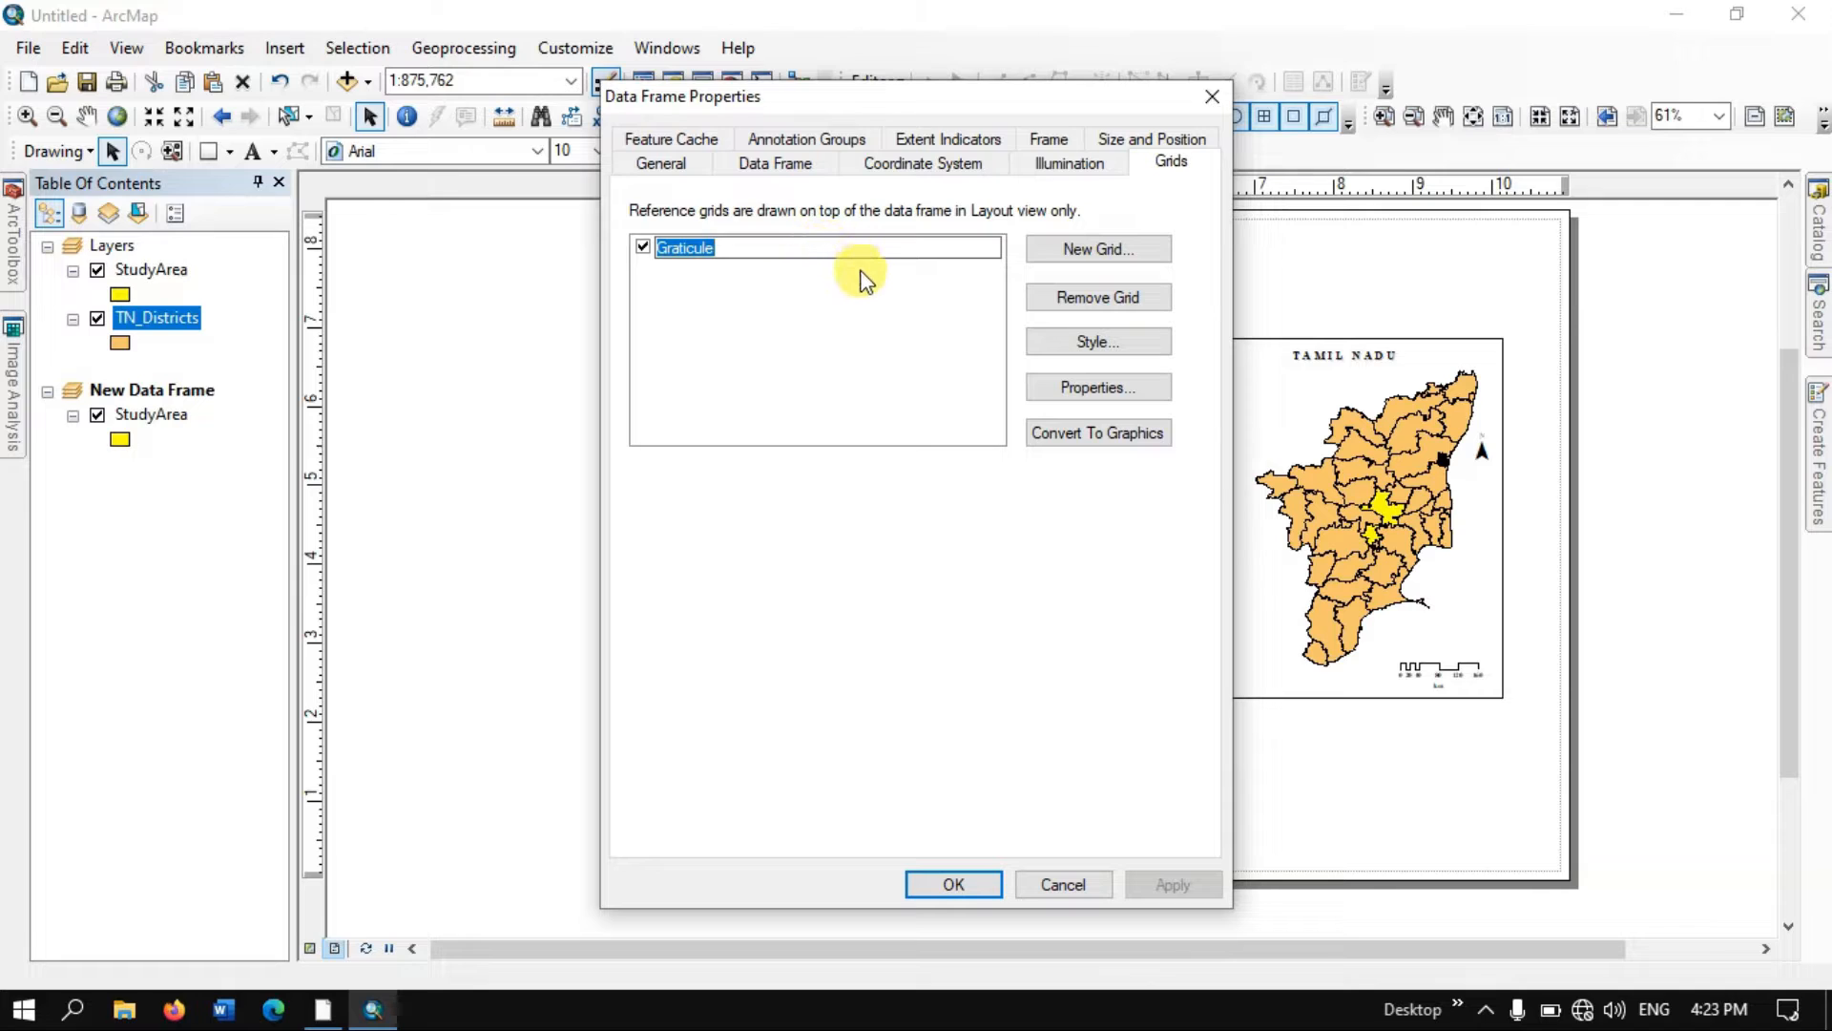
left_click(1112, 387)
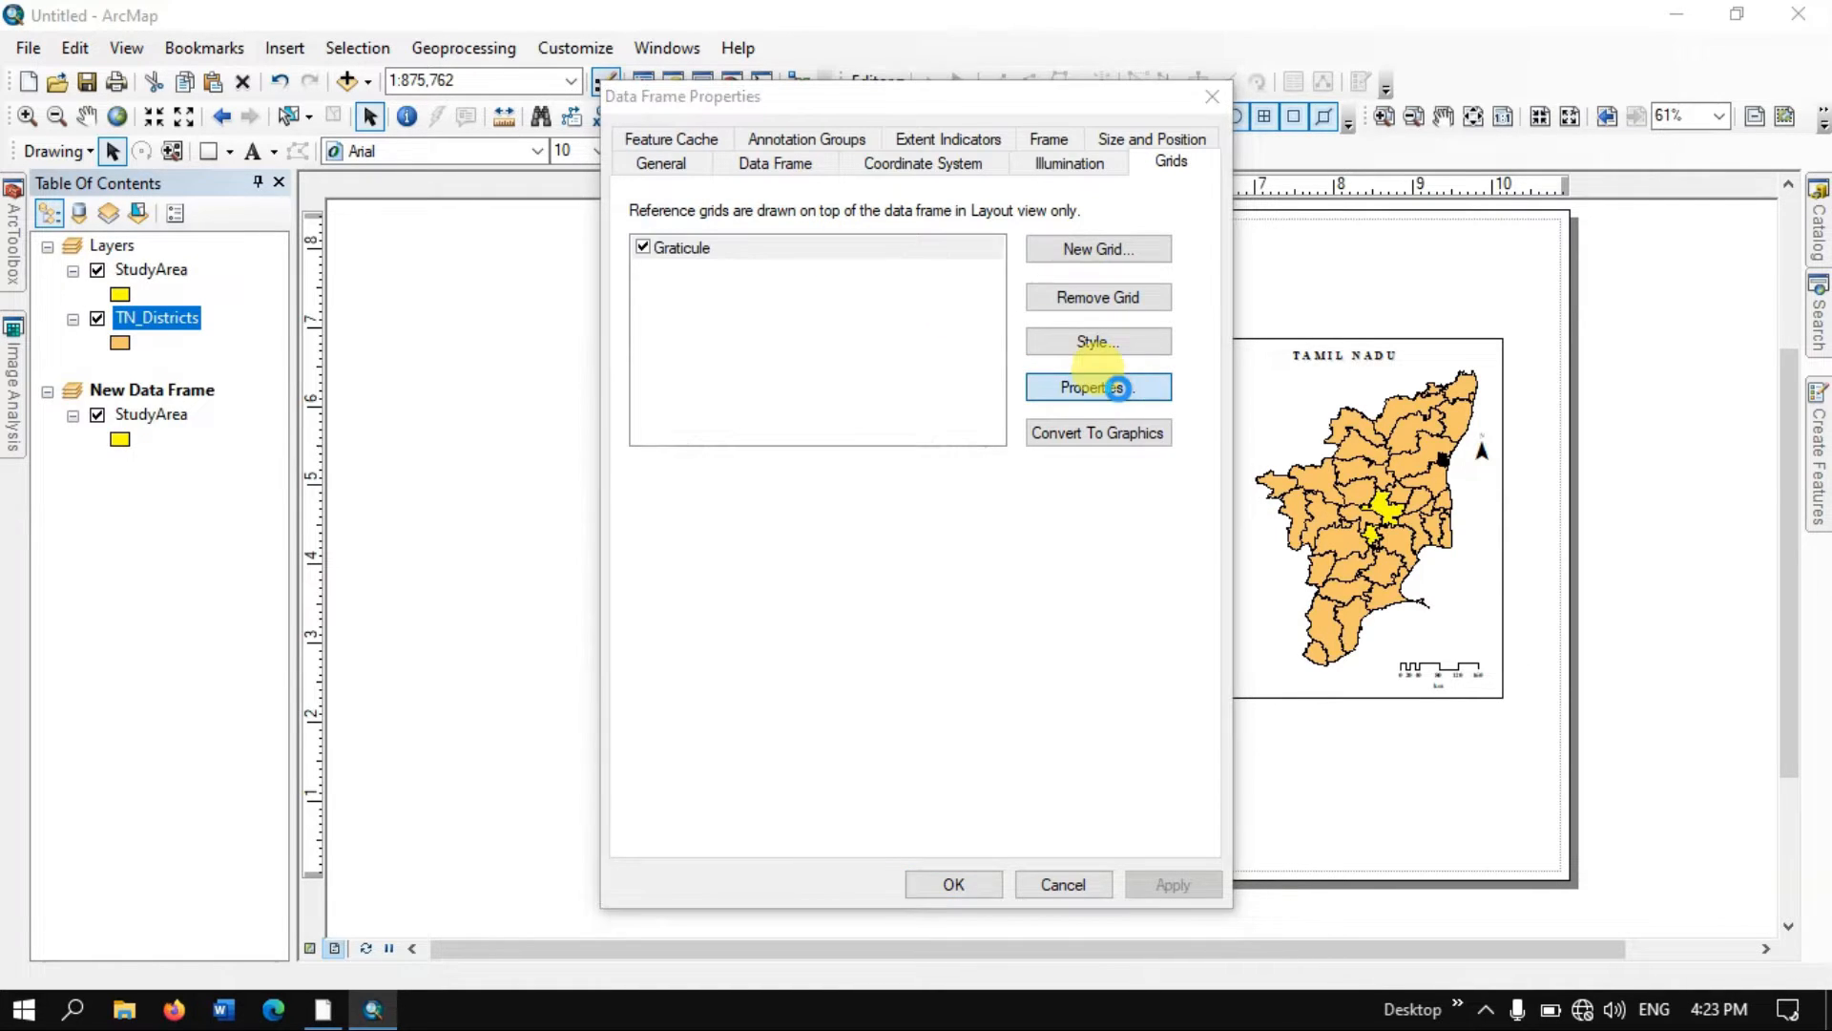
left_click(840, 227)
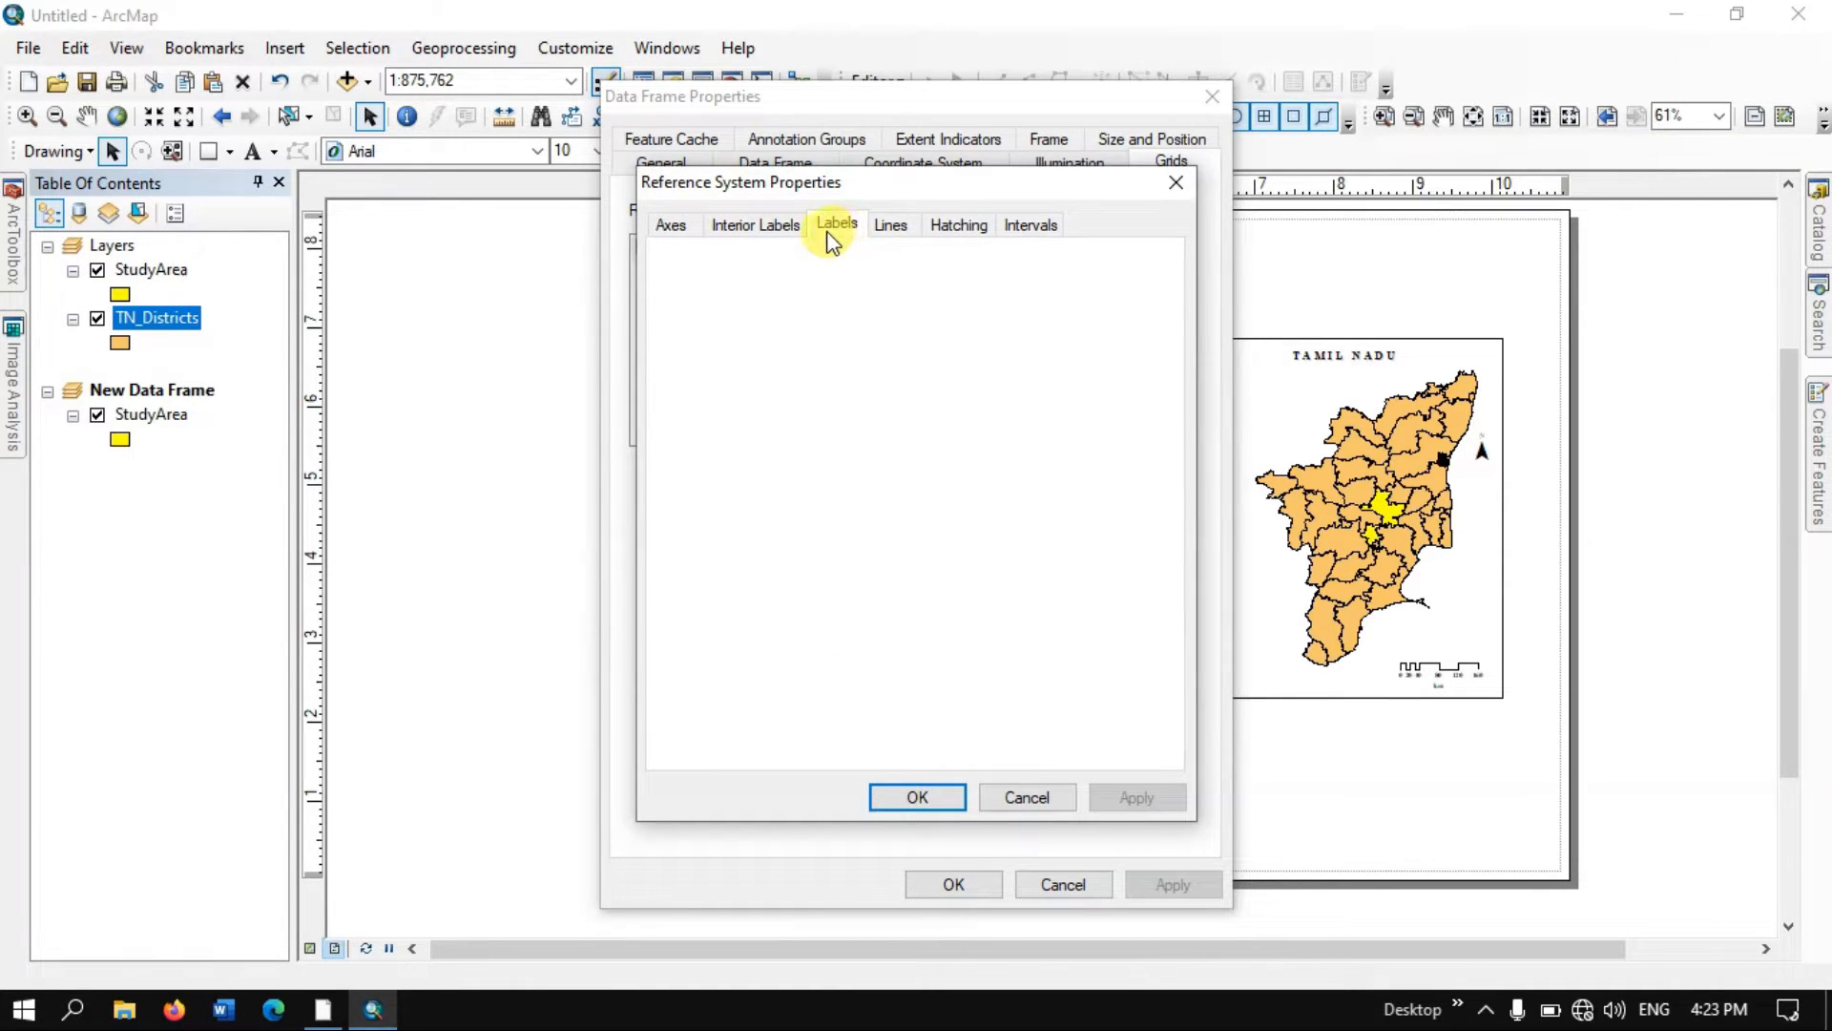
left_click(892, 229)
left_click(760, 304)
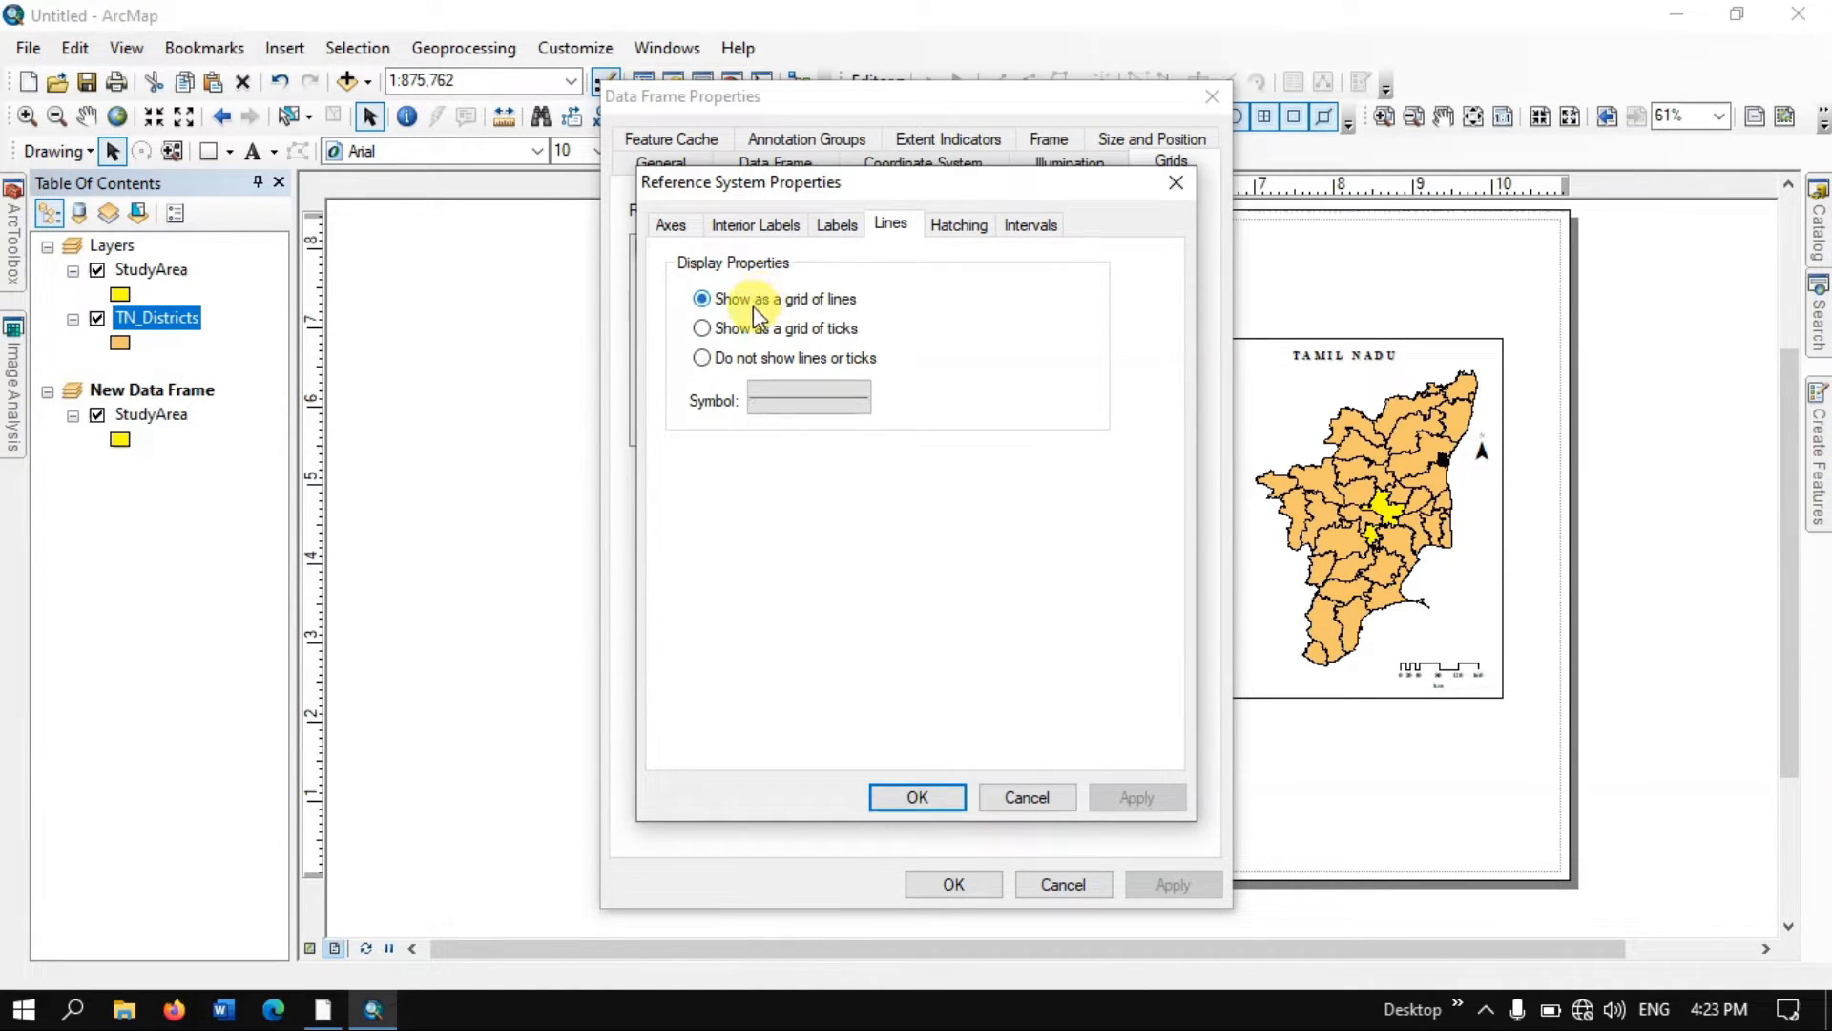
left_click(917, 797)
left_click(1176, 884)
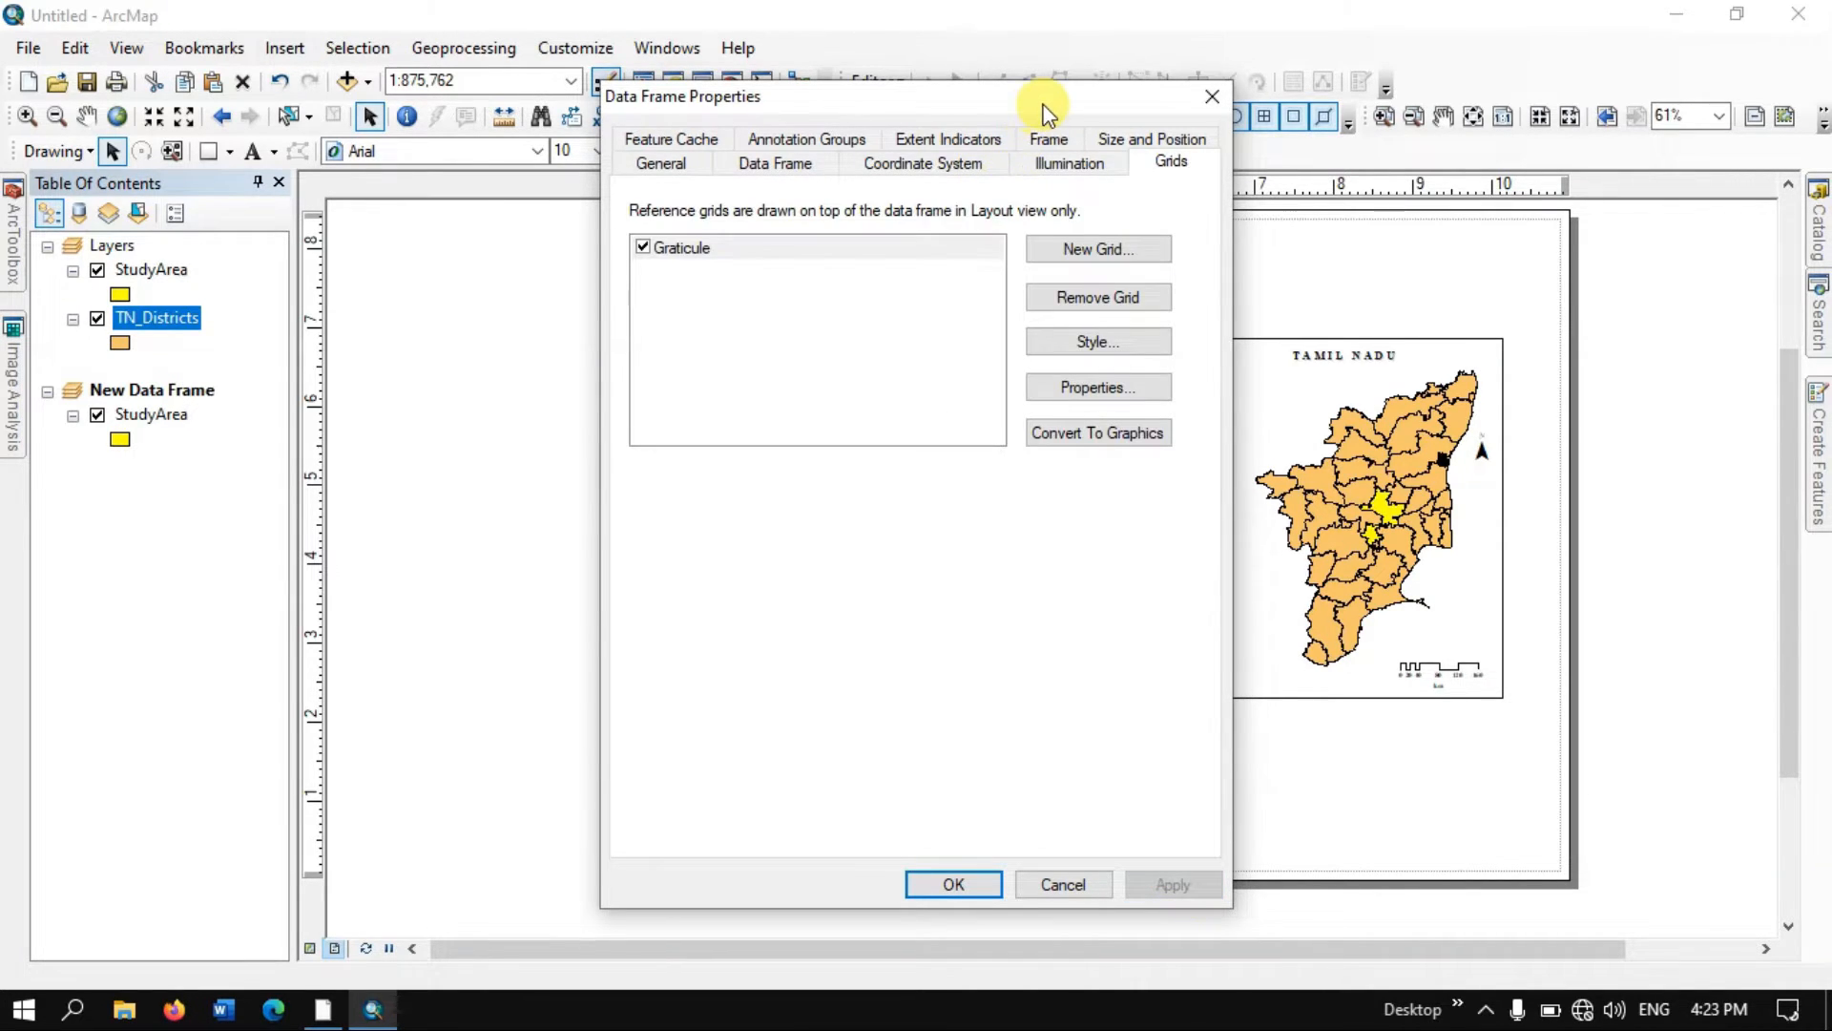
- Switch the STUDY AREA graticule's line display to "Show as a grid of ticks" and apply it to the data frame
left_click_drag(1045, 108, 471, 96)
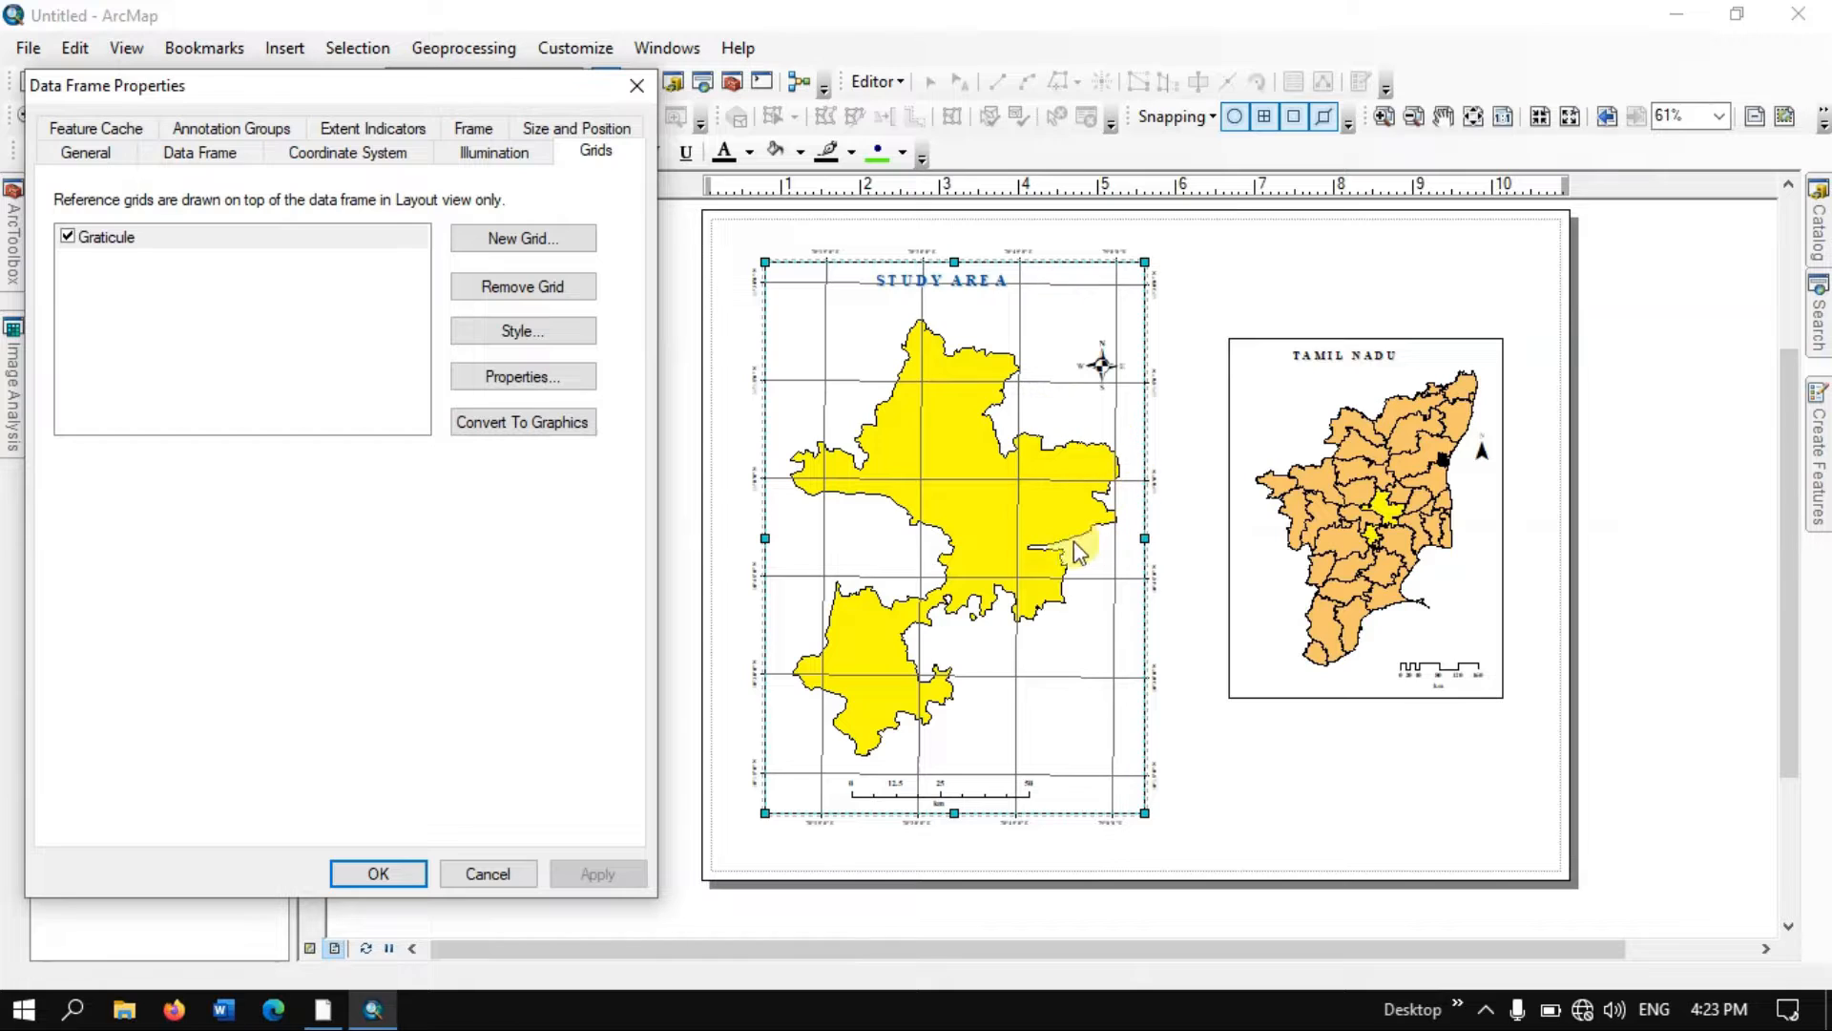
left_click(577, 375)
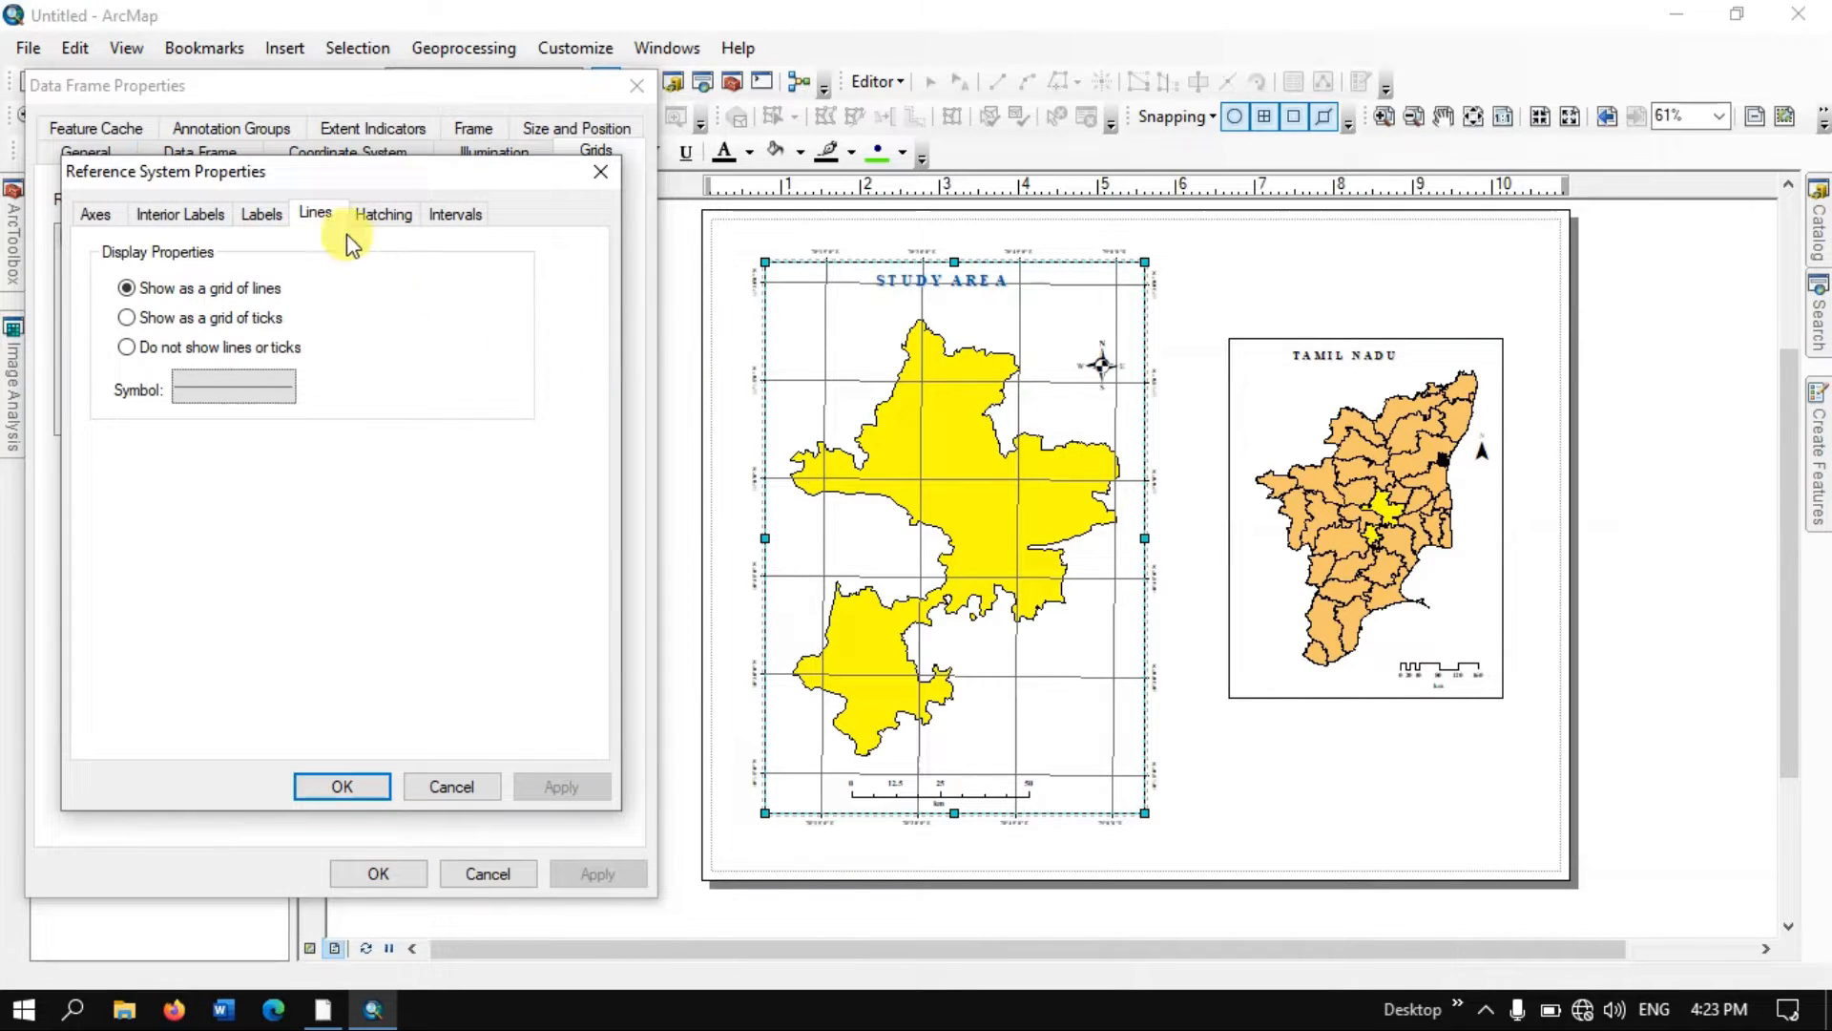
left_click(227, 352)
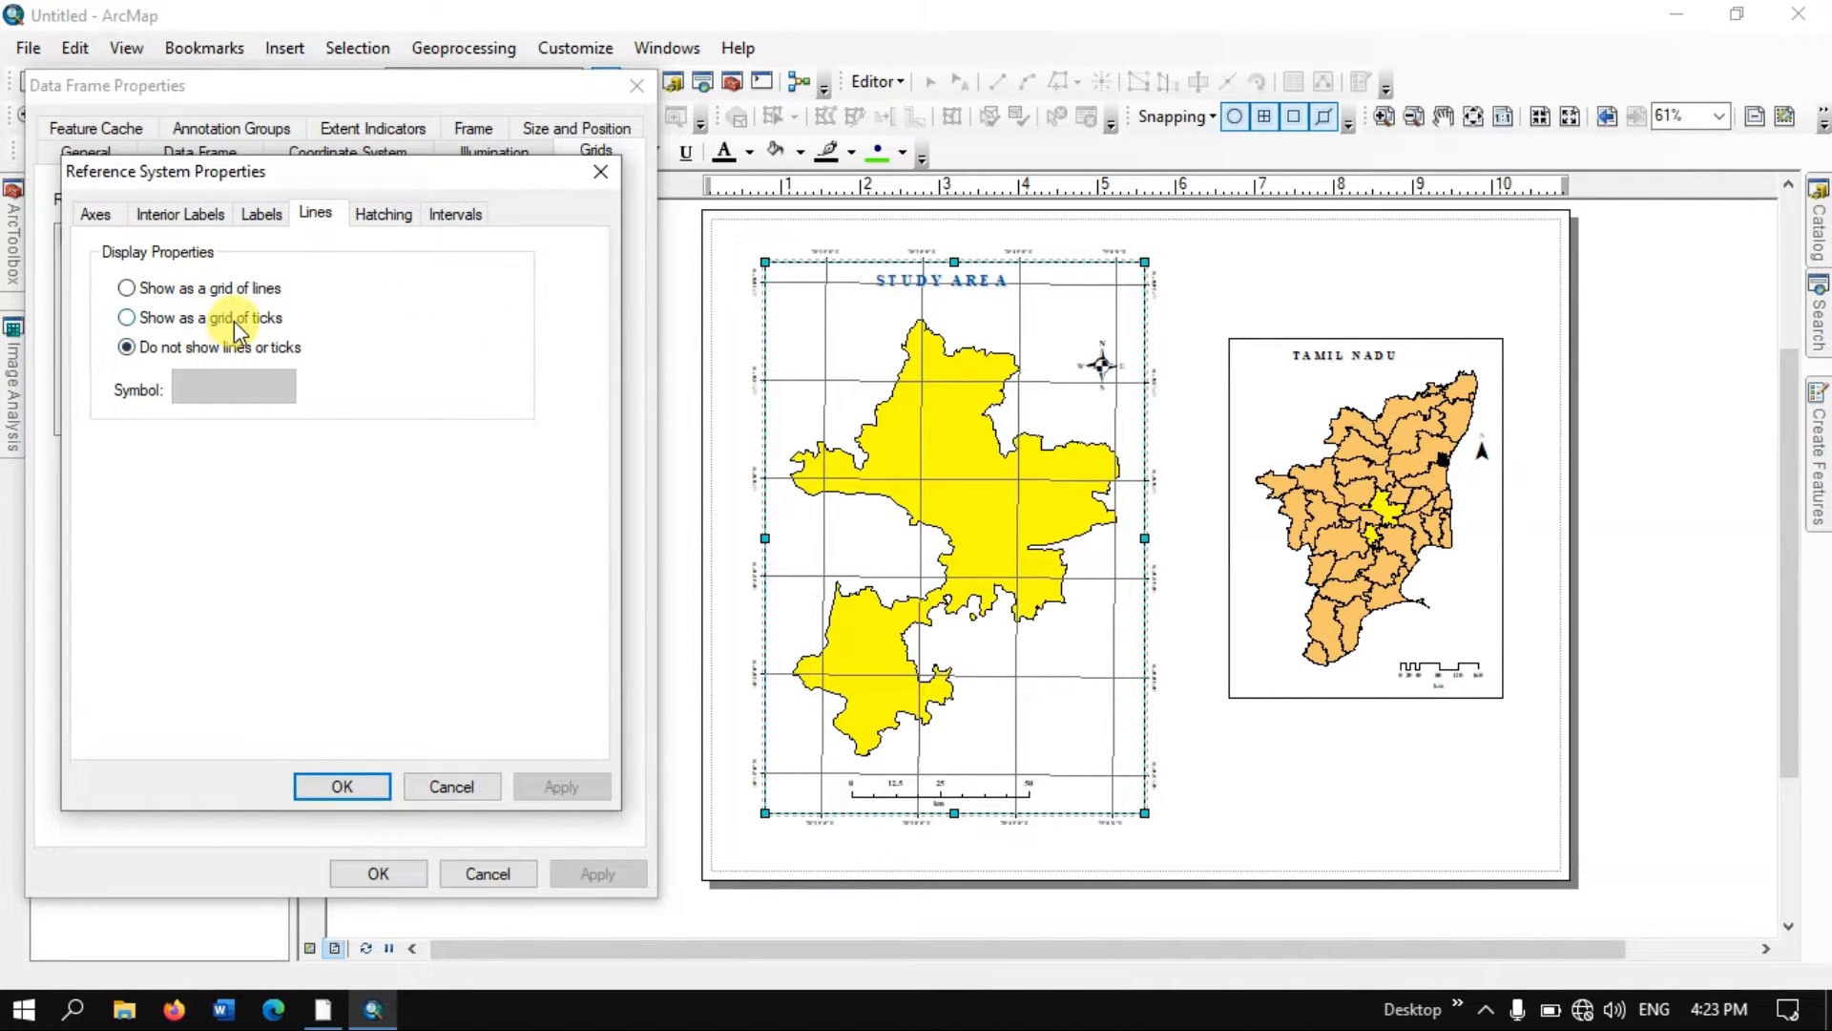
left_click(232, 320)
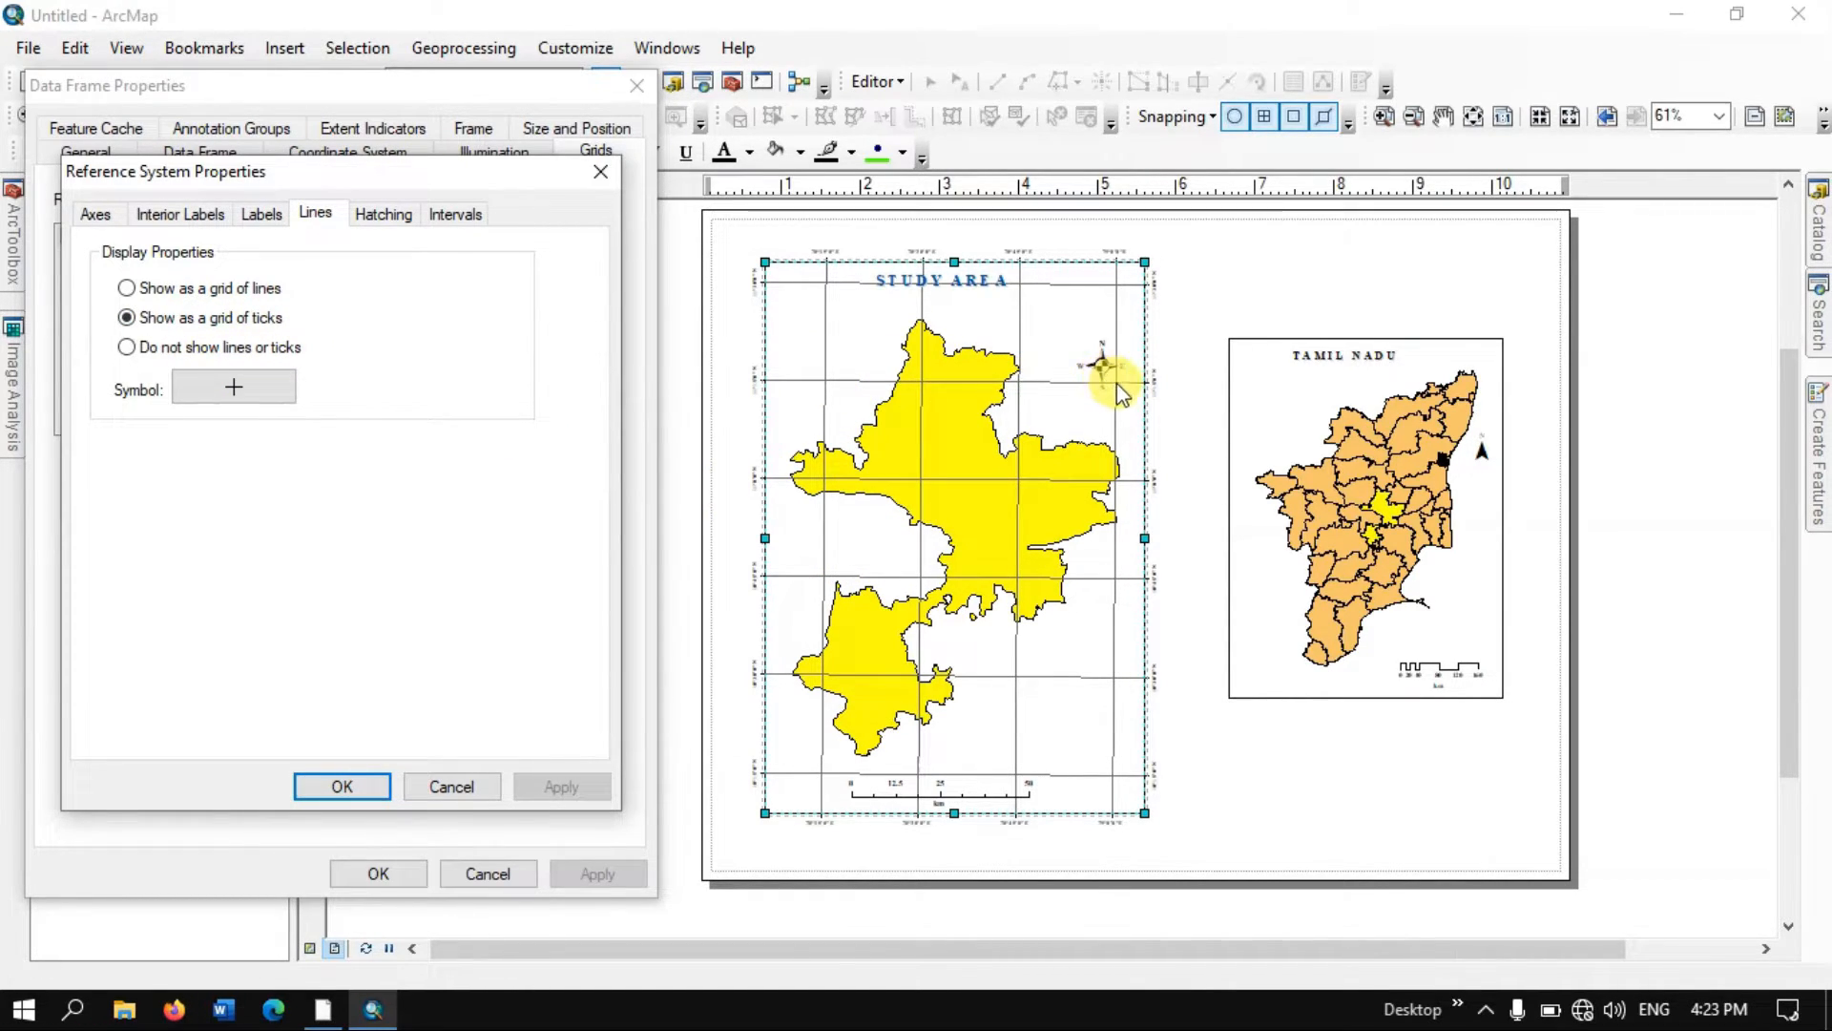
left_click(169, 349)
left_click(173, 318)
left_click(361, 784)
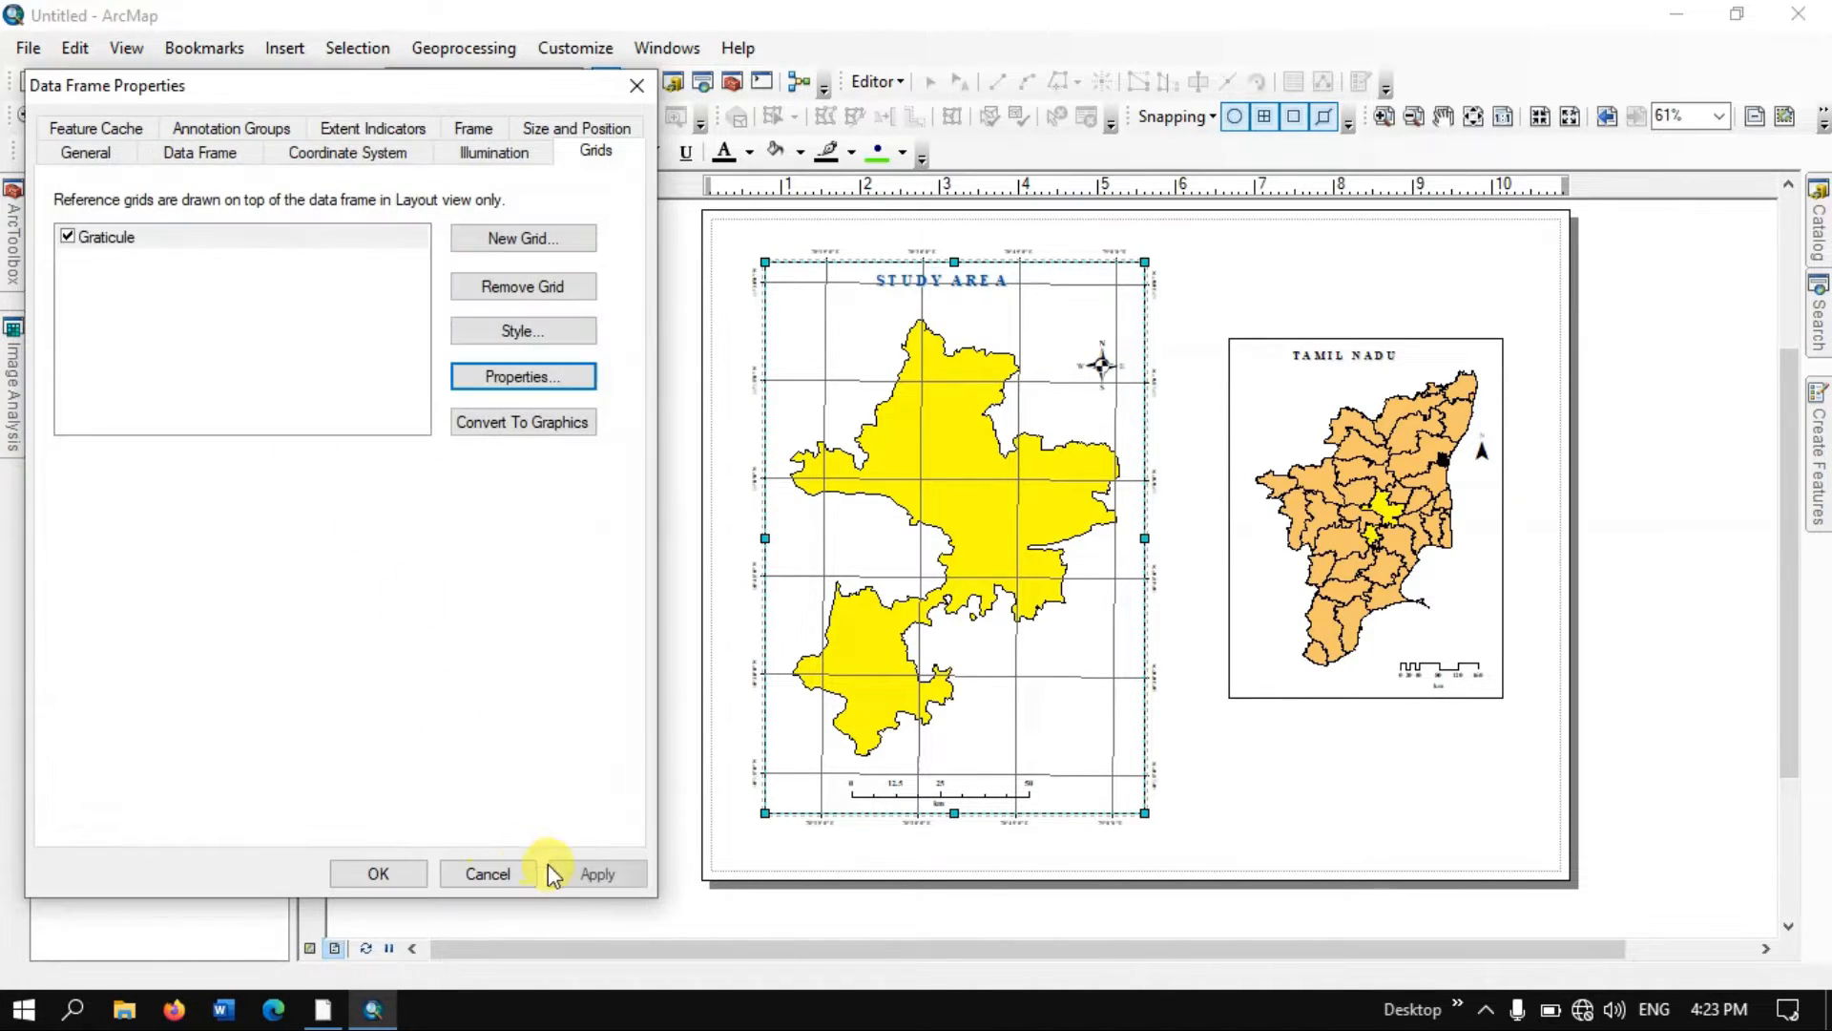
left_click(598, 874)
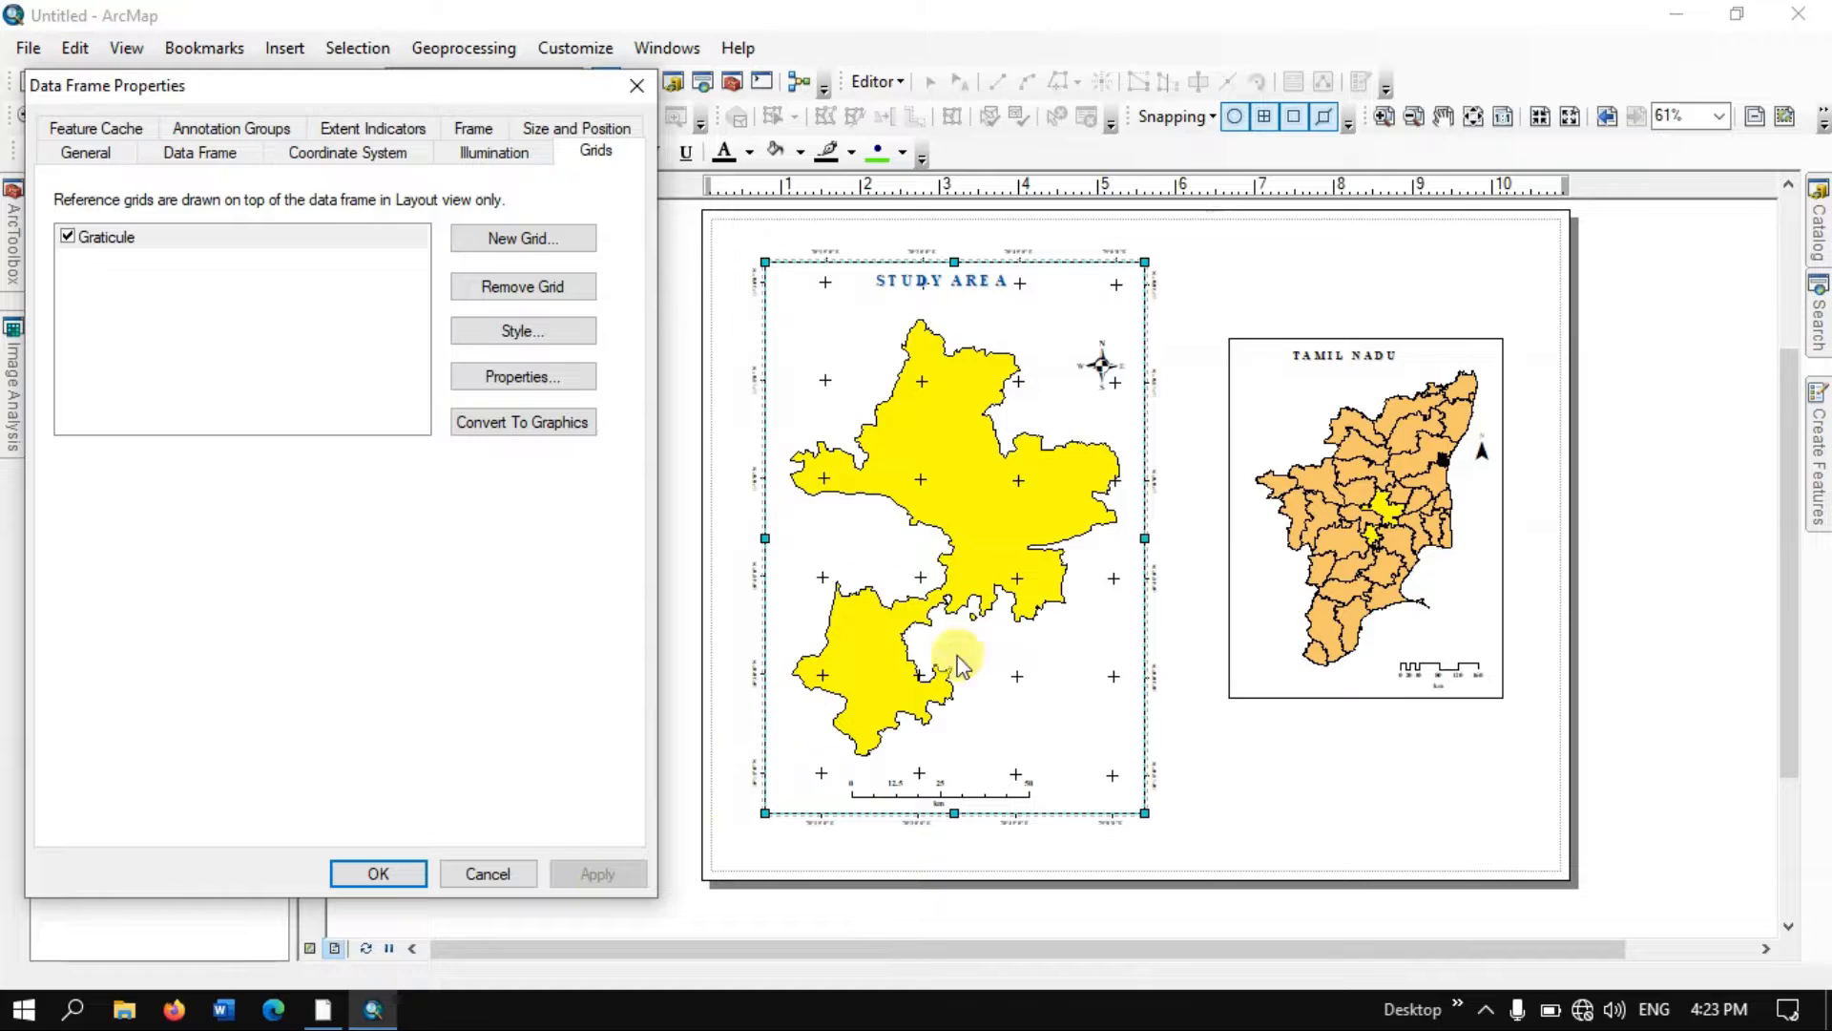
- Set the STUDY AREA graticule to "Do not show lines or ticks", apply it, and close the data frame properties
left_click(561, 382)
left_click(126, 348)
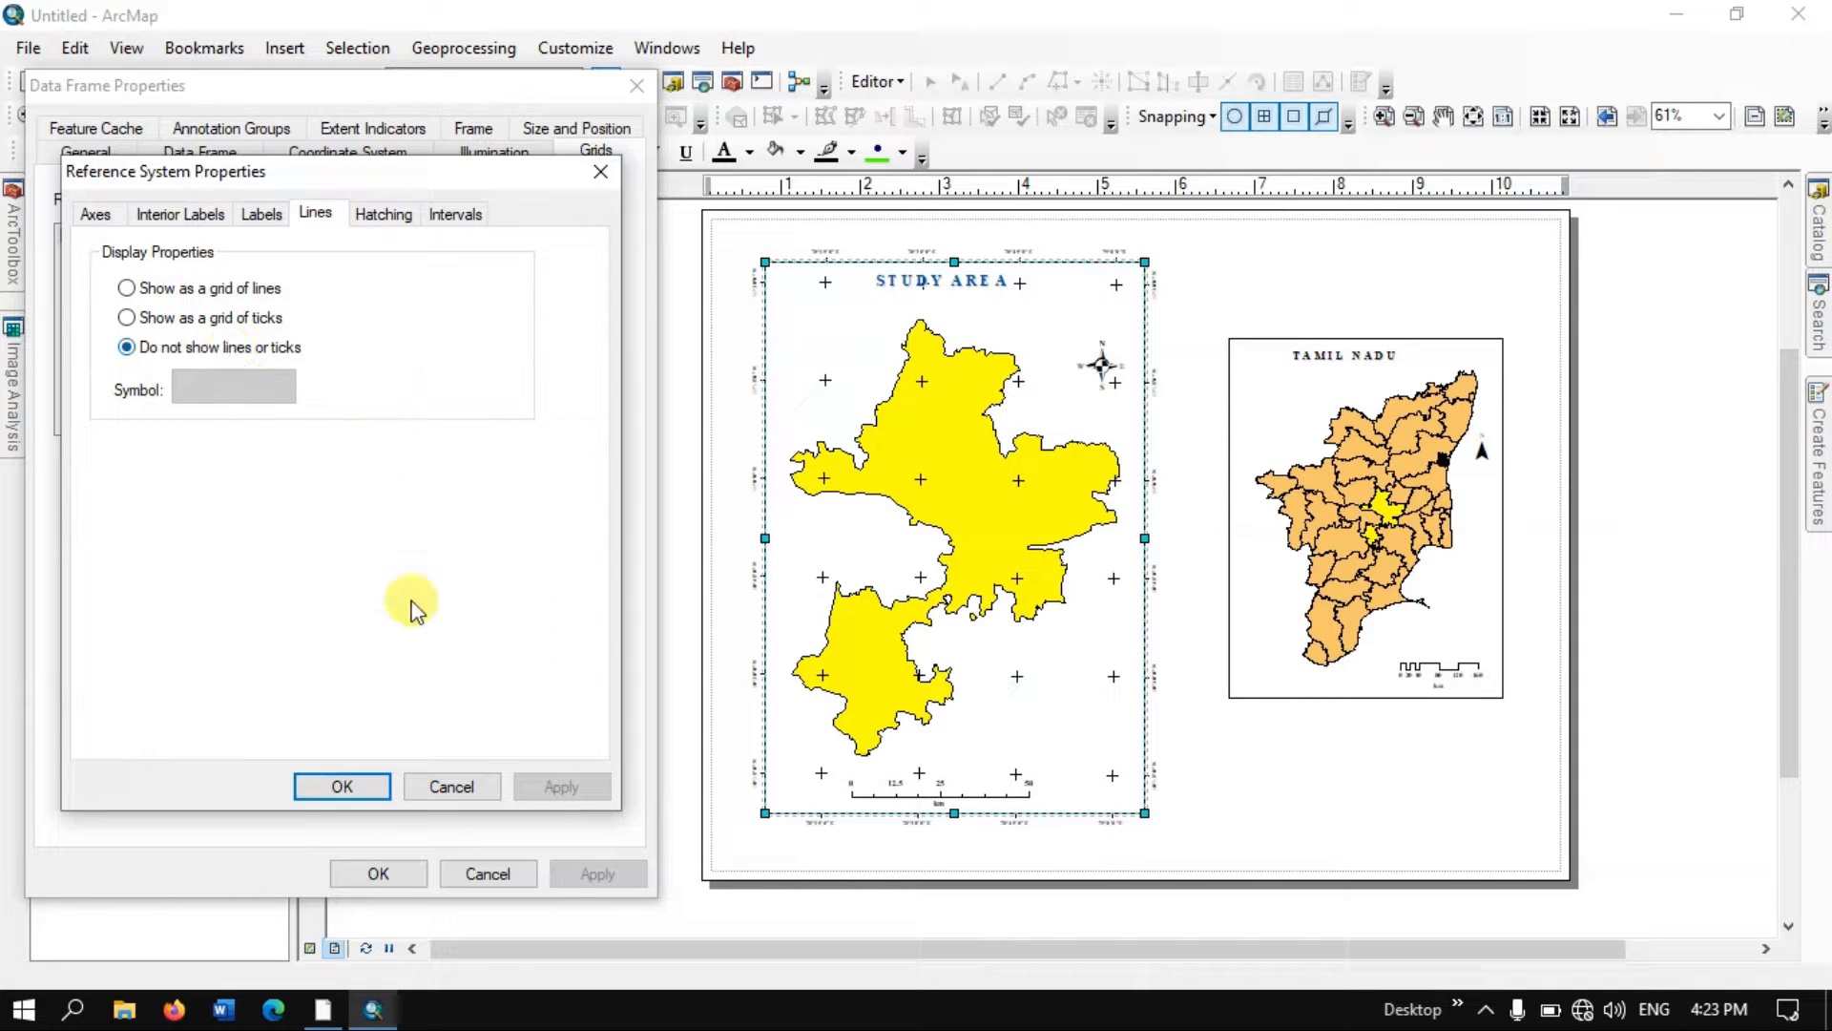
left_click(361, 785)
left_click(571, 872)
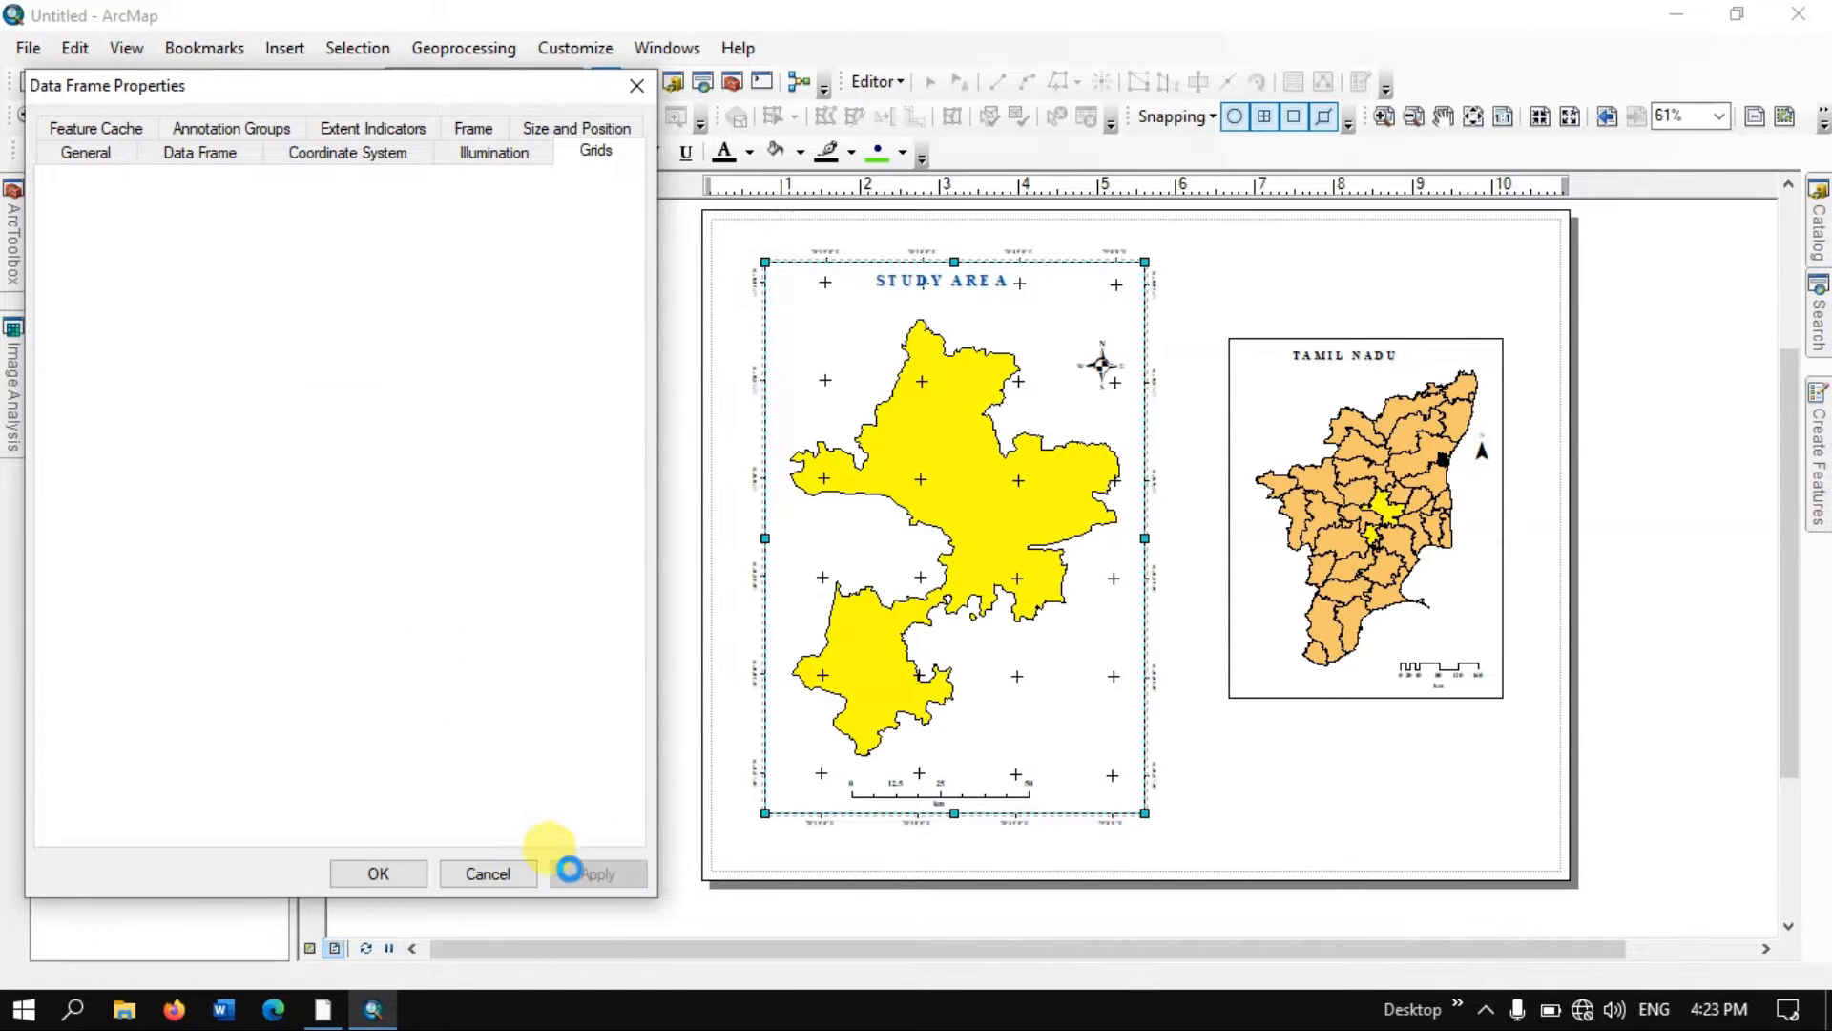
left_click(379, 872)
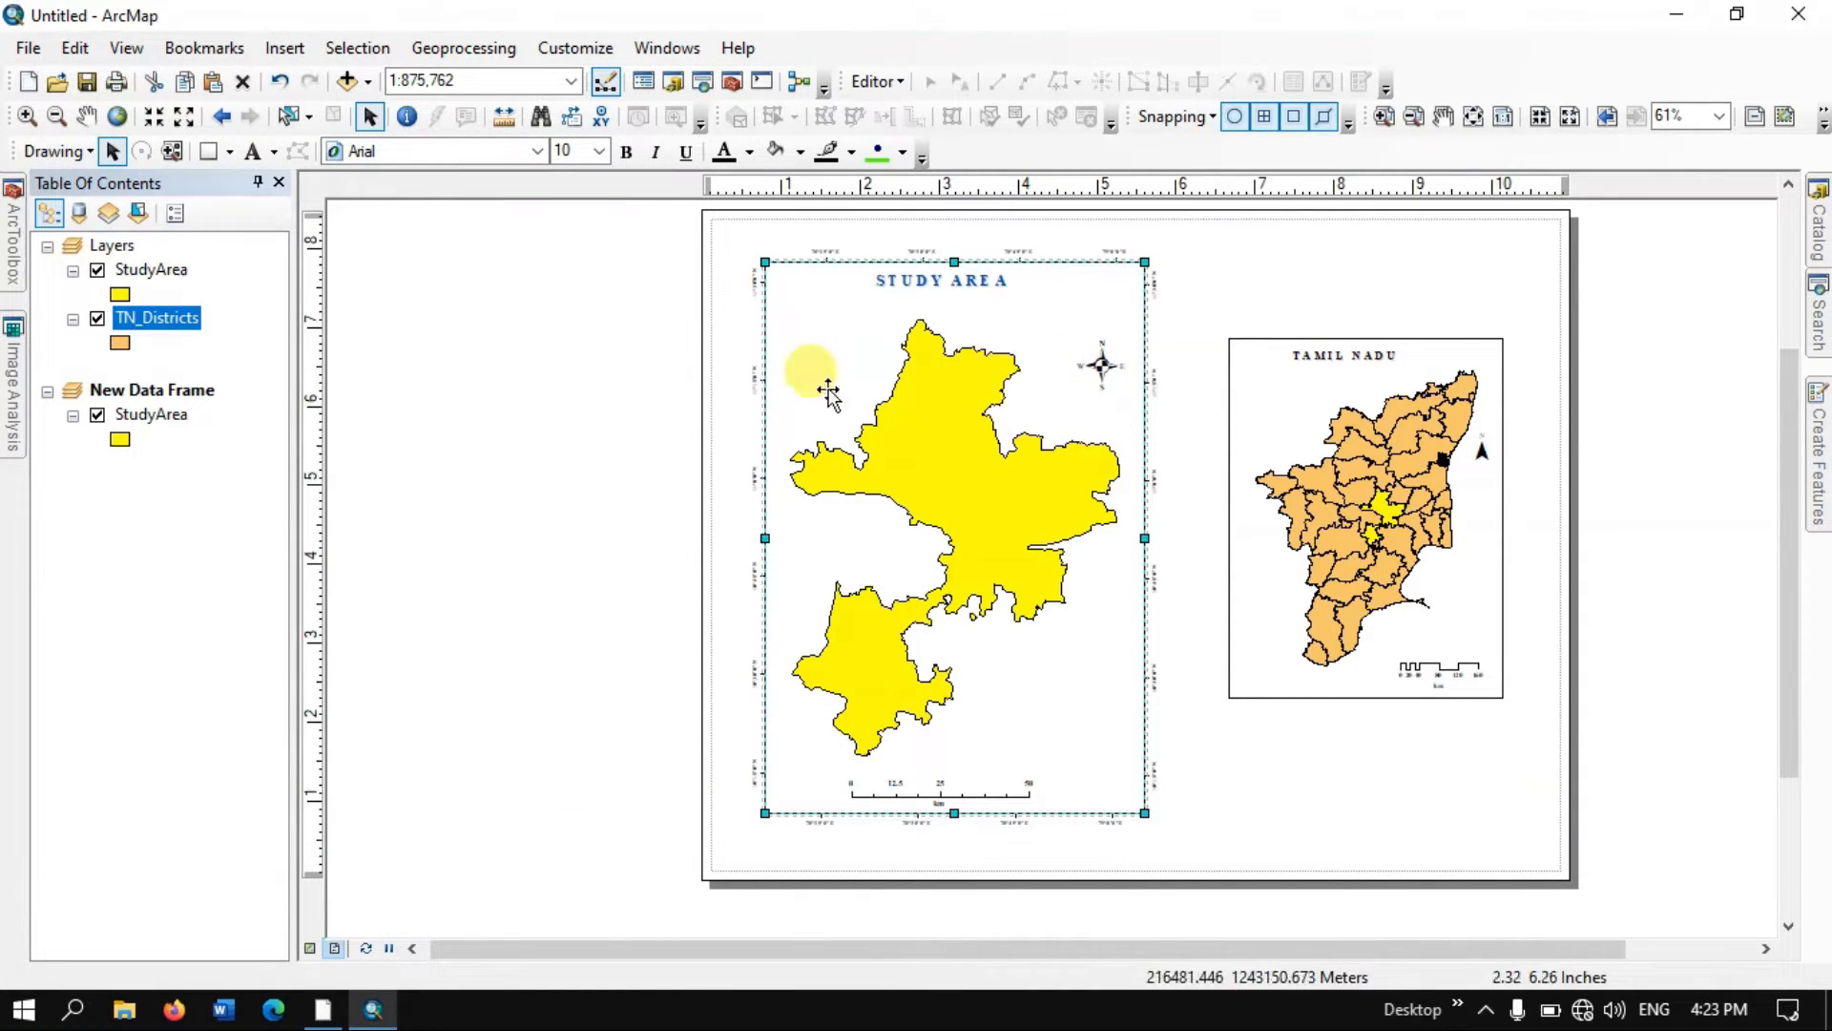
left_click(553, 376)
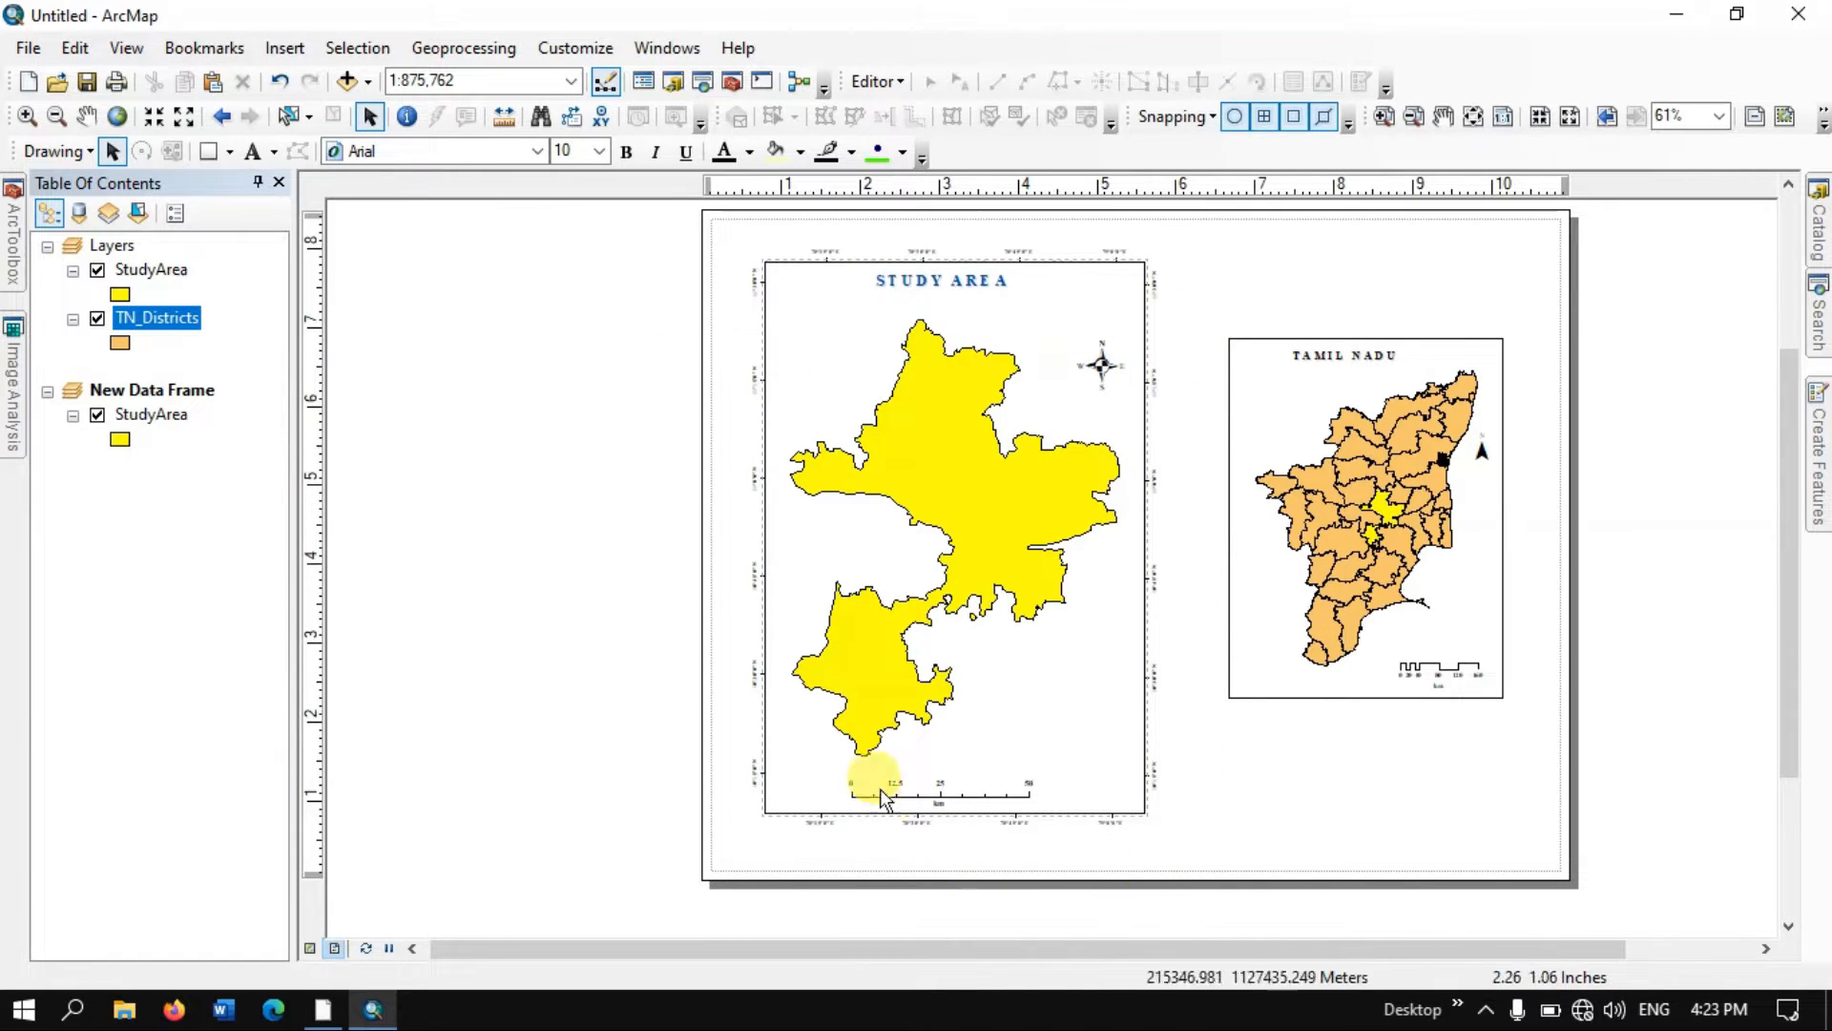
- Add a graticule with the default wizard settings to the TAMIL NADU data frame
right_click(1408, 341)
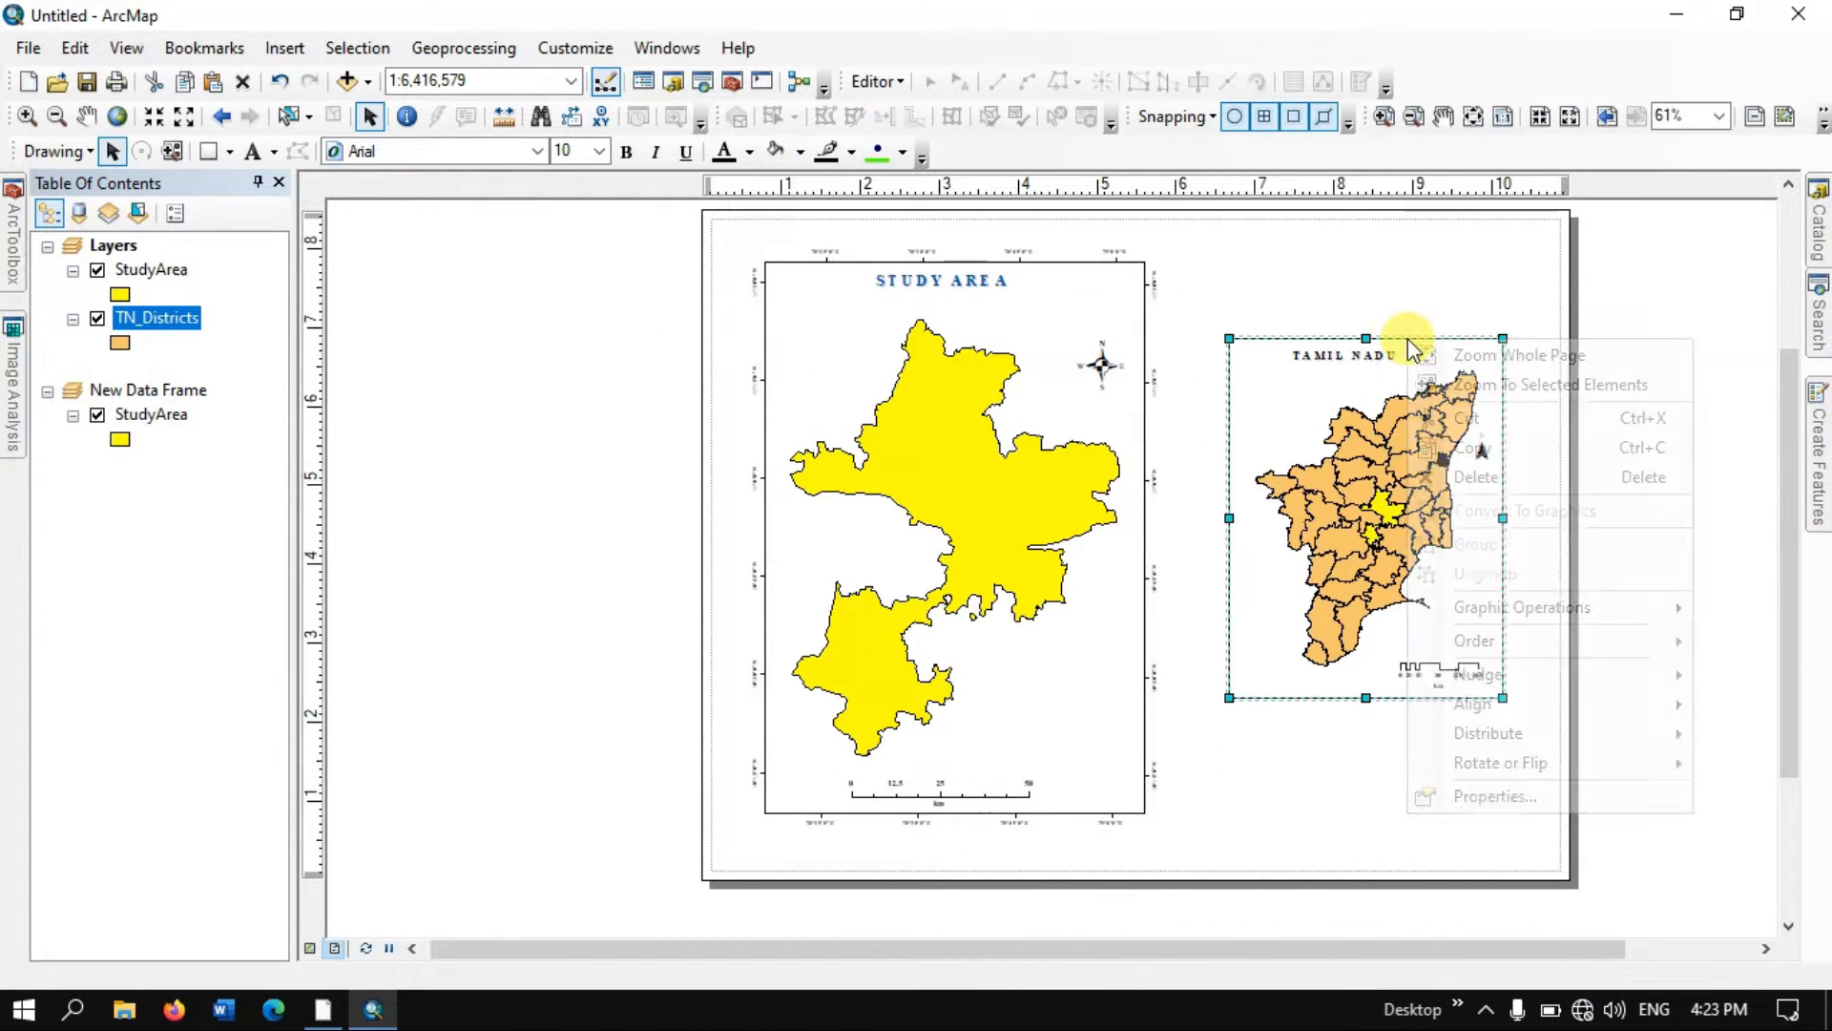
left_click(1500, 796)
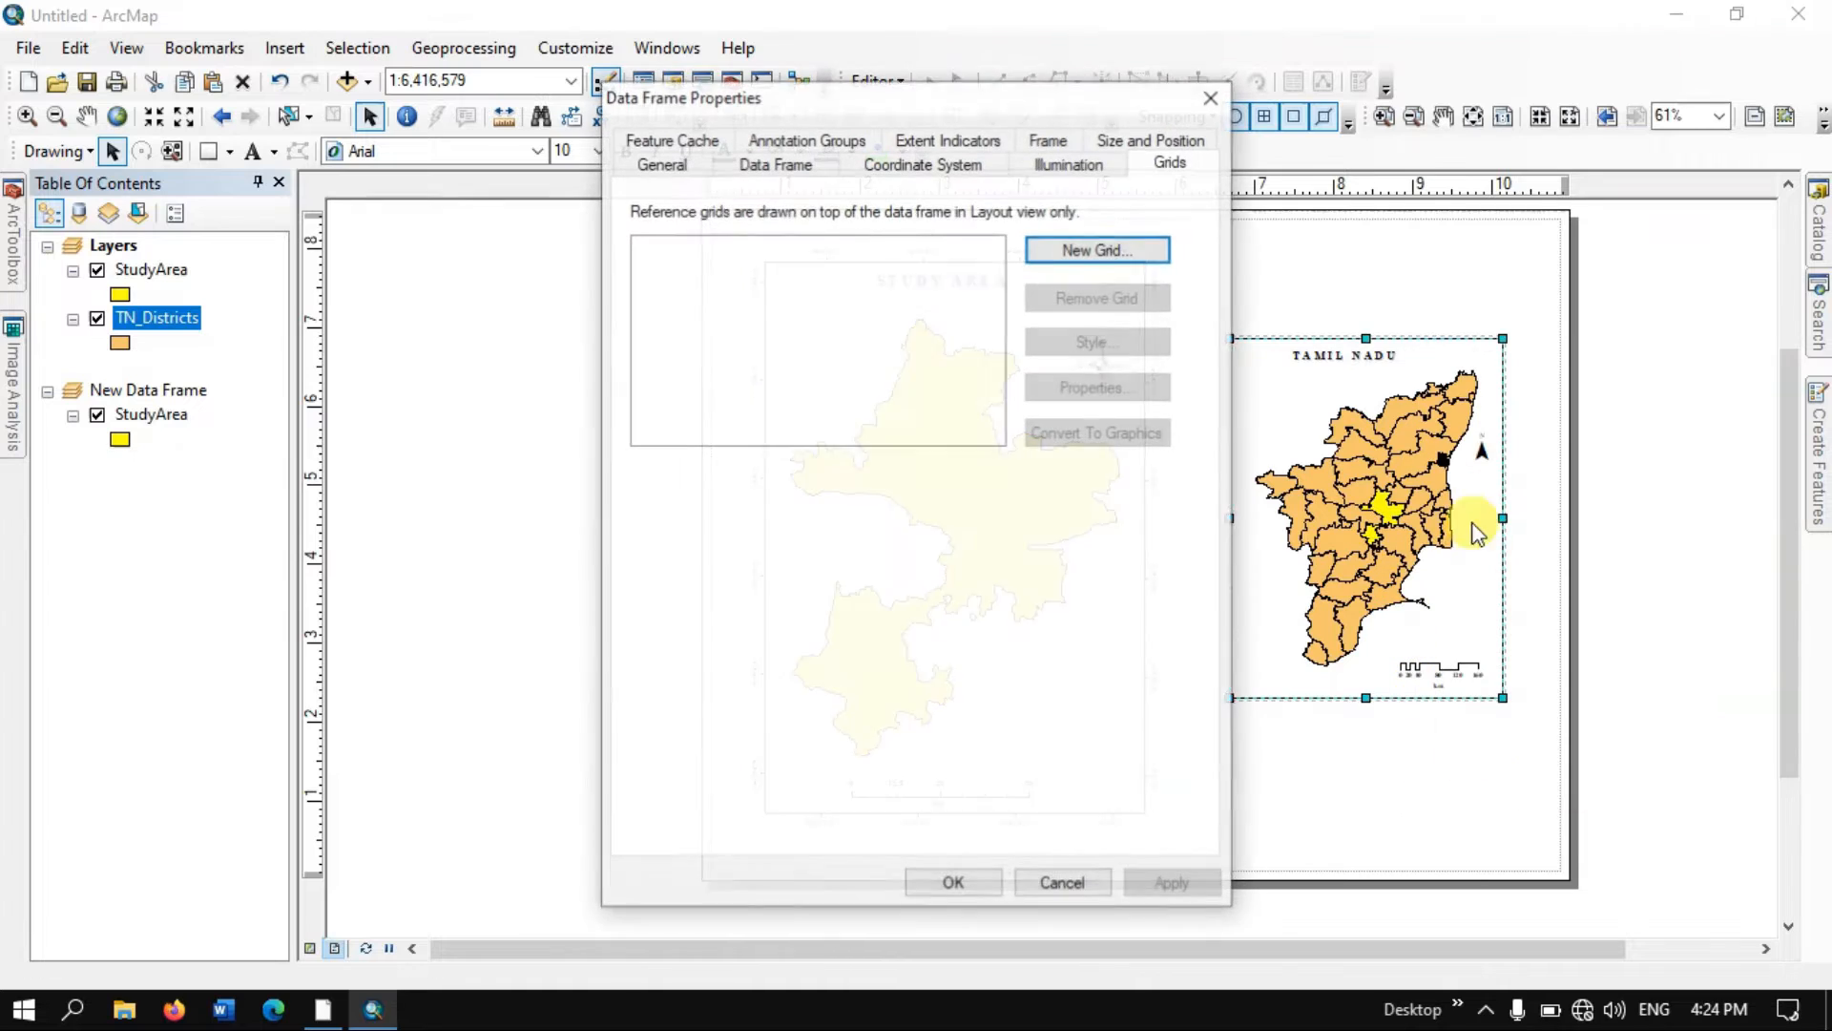
left_click(1118, 254)
left_click(1124, 737)
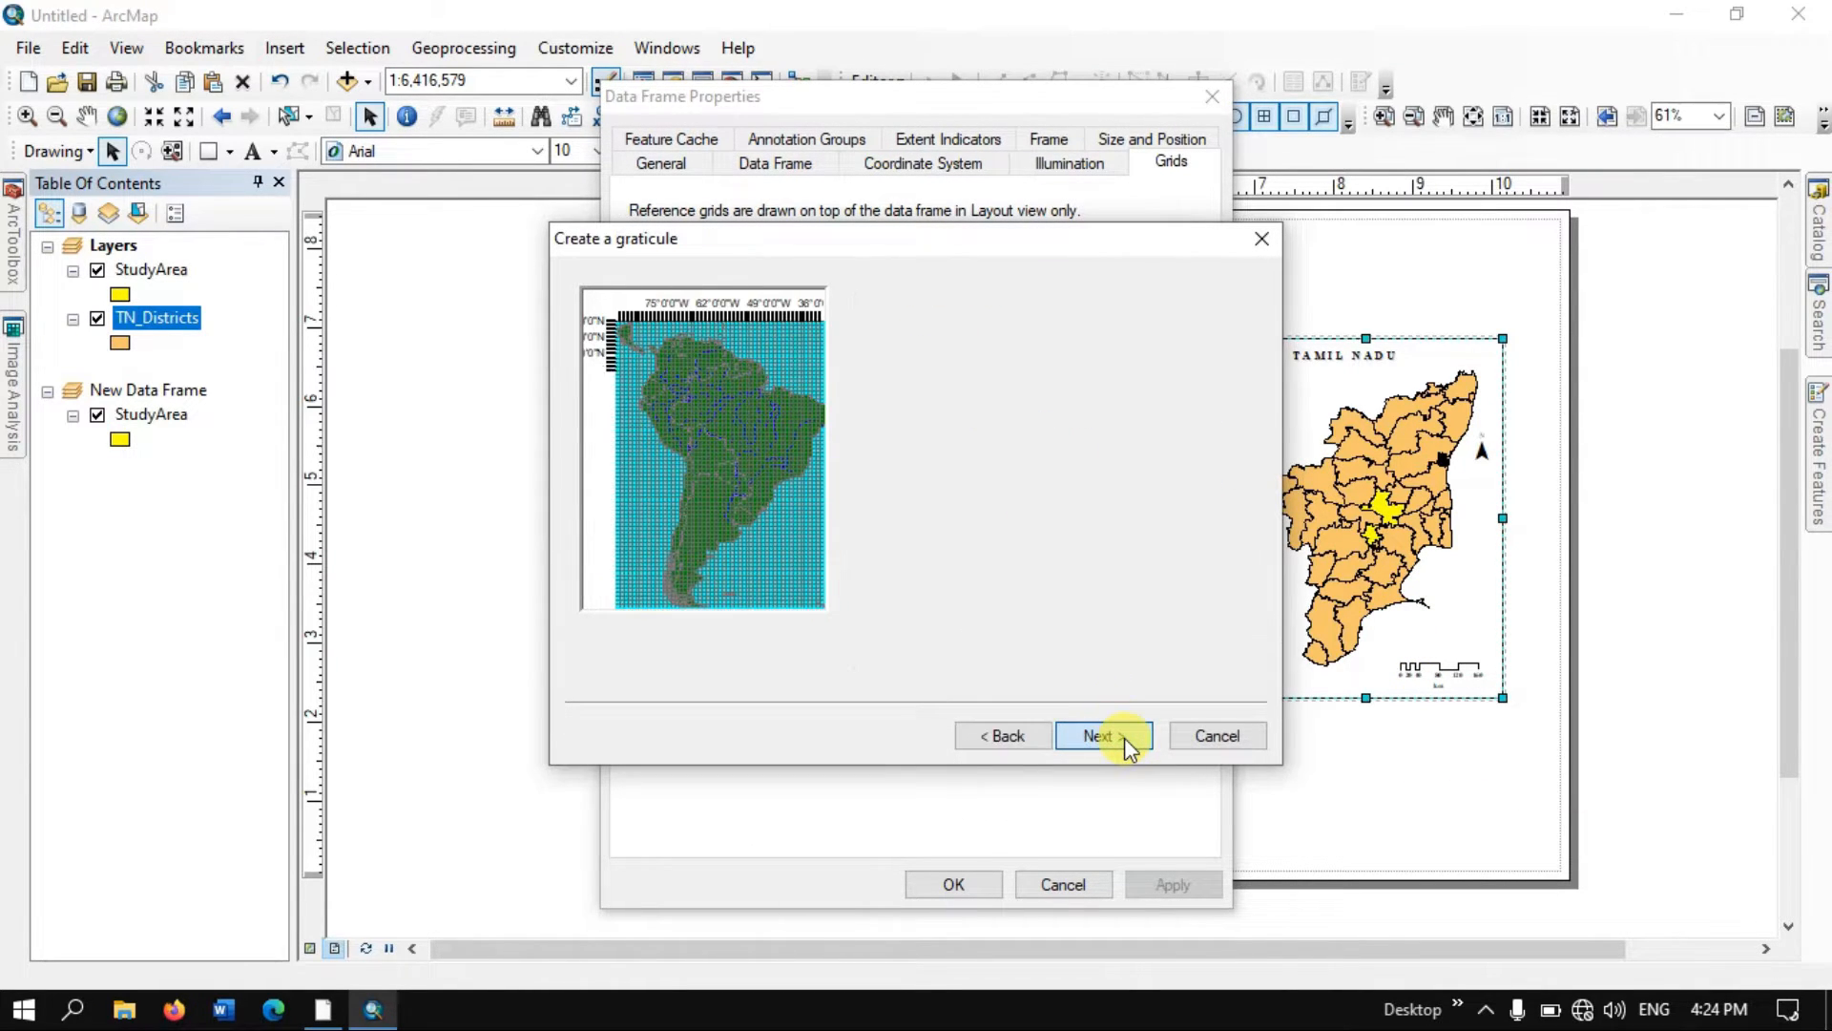
left_click(1124, 736)
left_click(1124, 736)
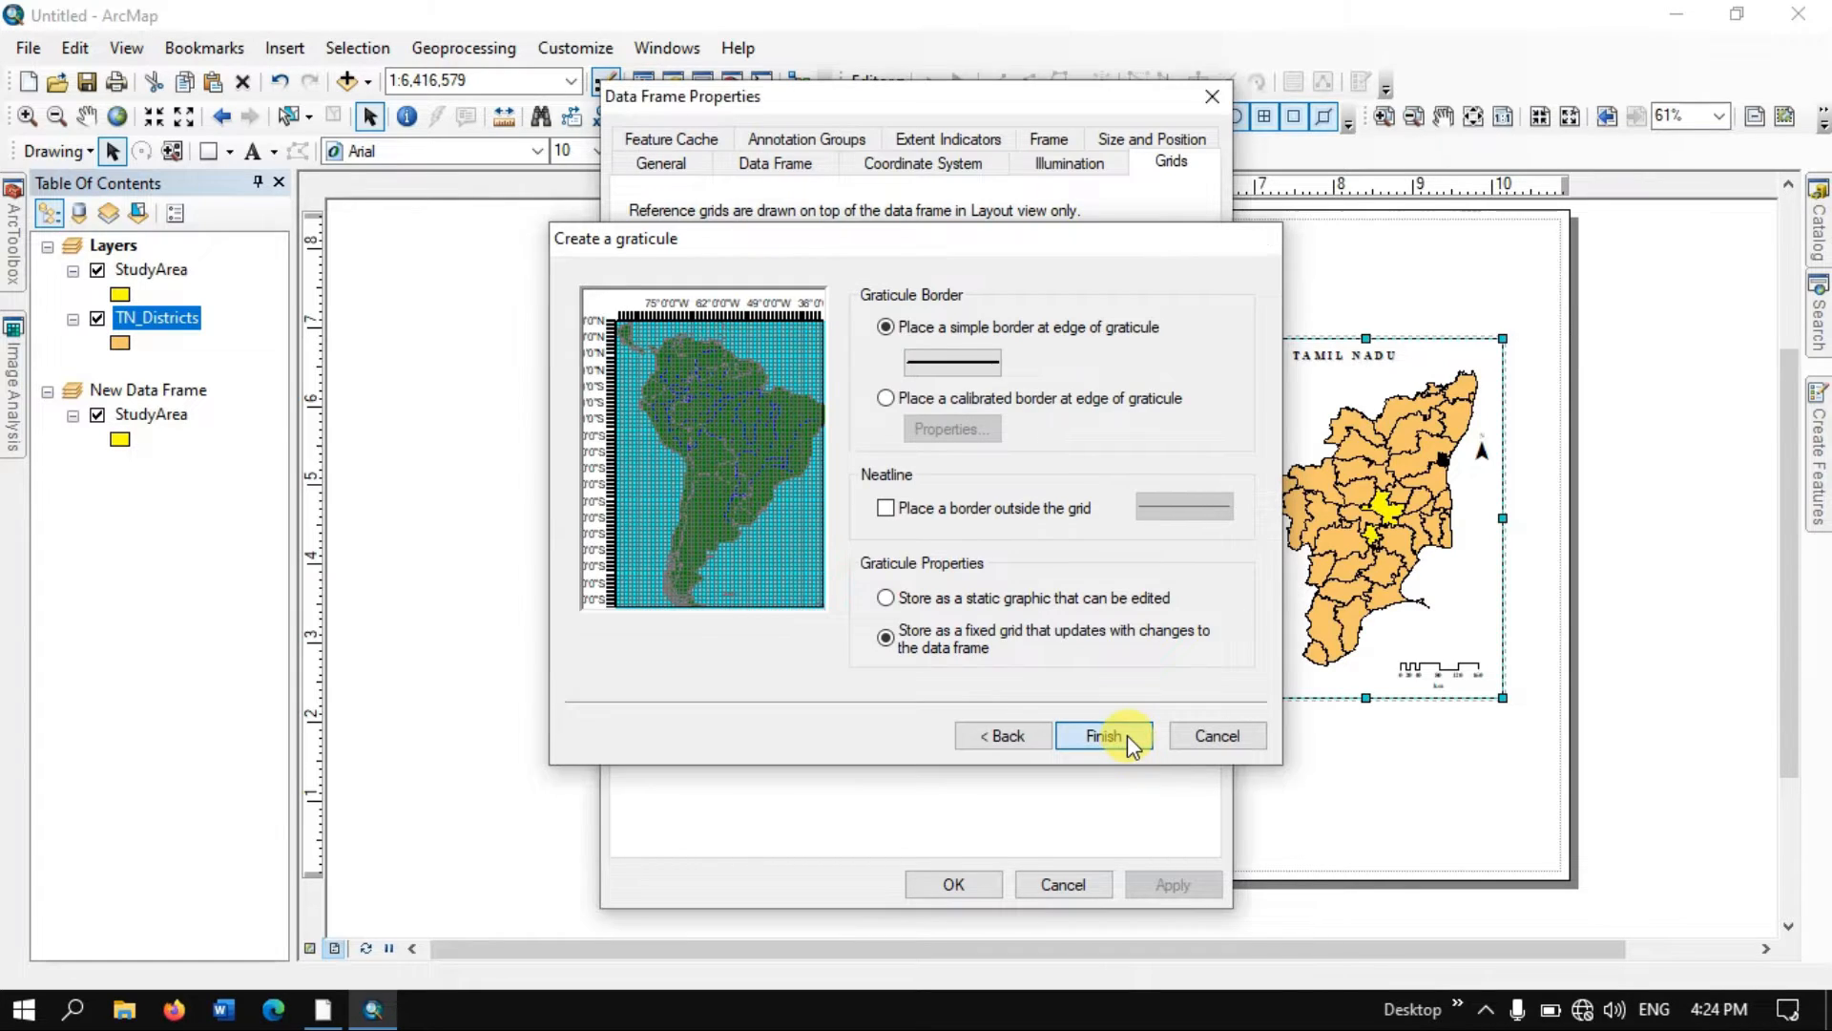
left_click(1126, 735)
- Set the TAMIL NADU graticule's line display to "Do not show lines or ticks"
left_click(836, 250)
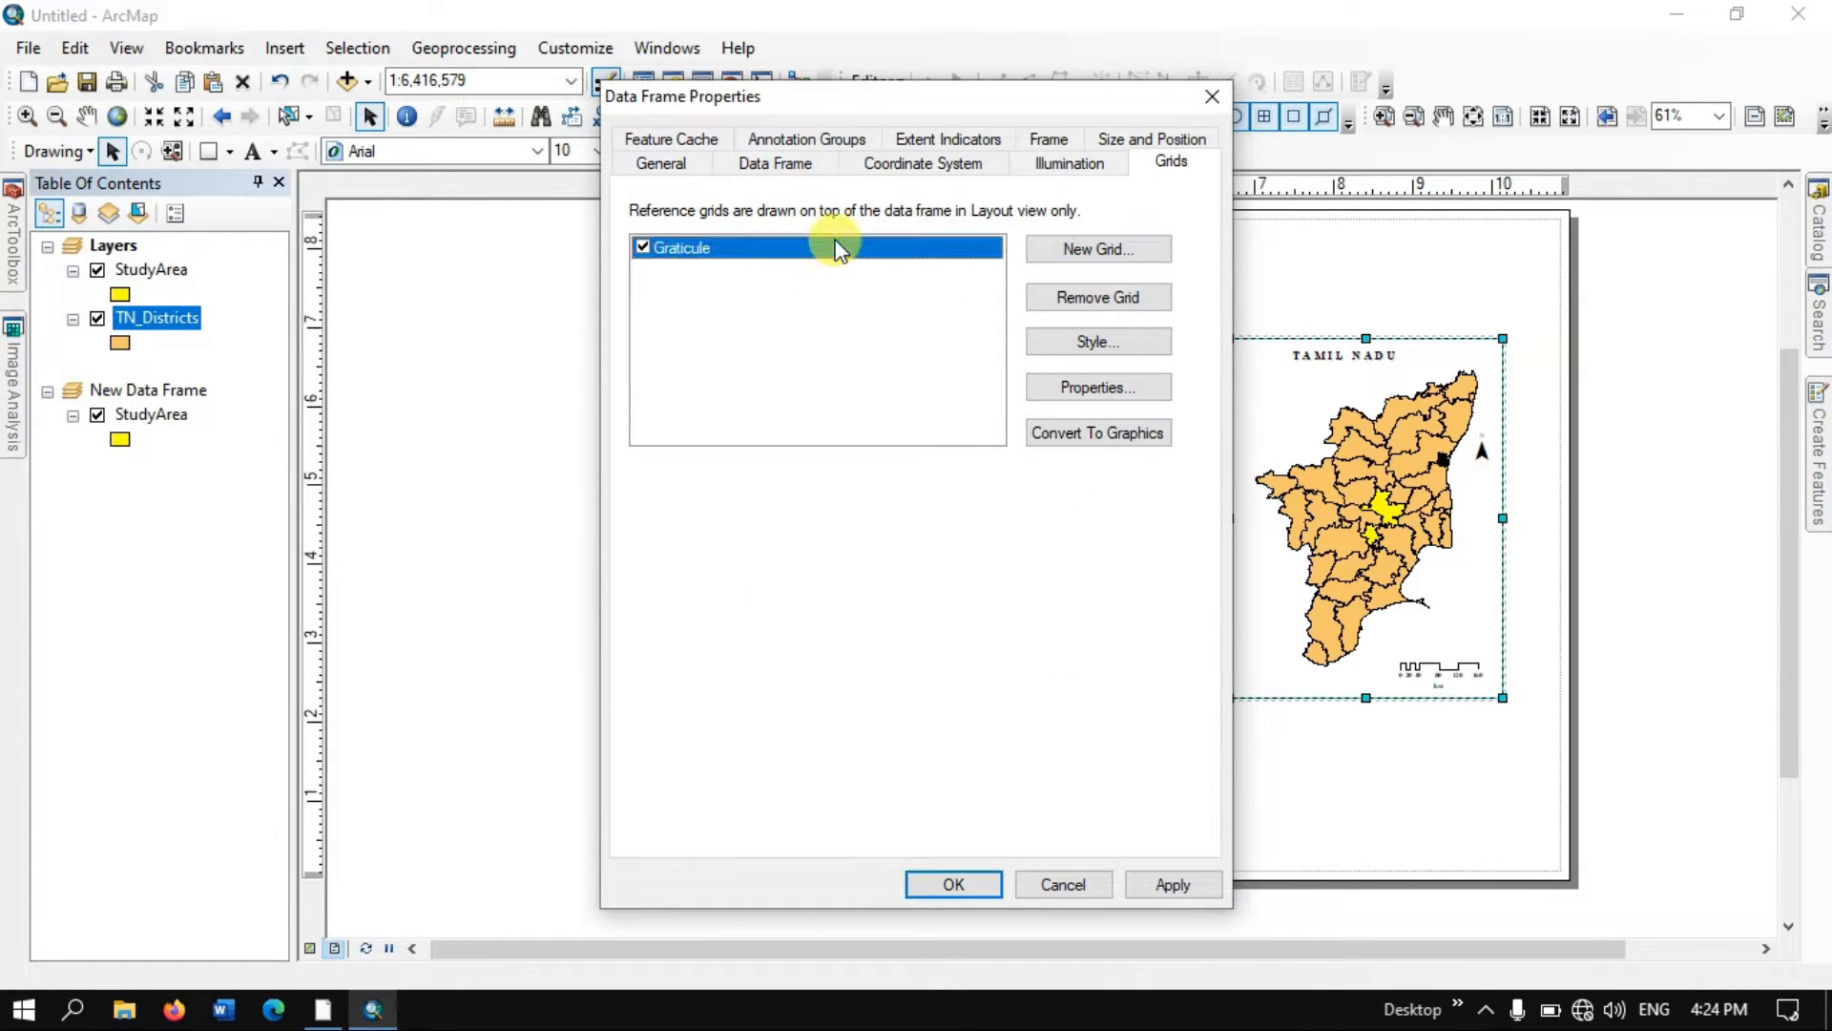
left_click(1065, 387)
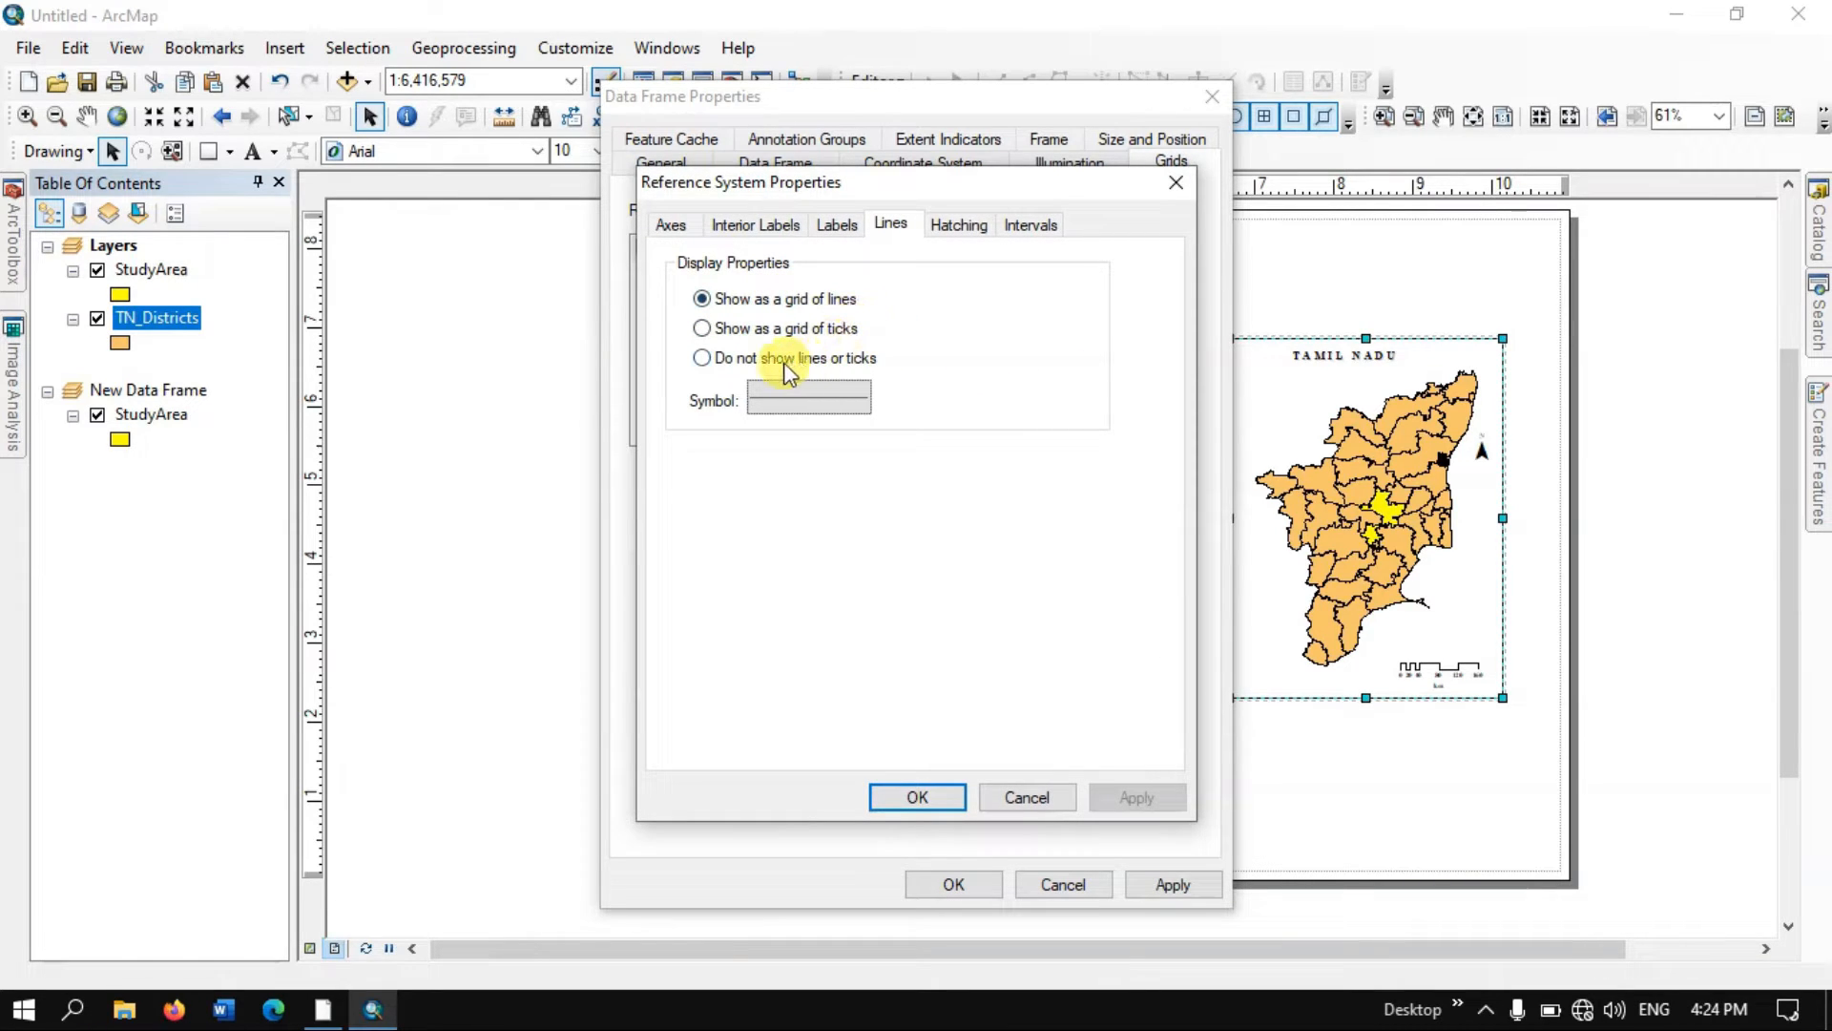
left_click(751, 361)
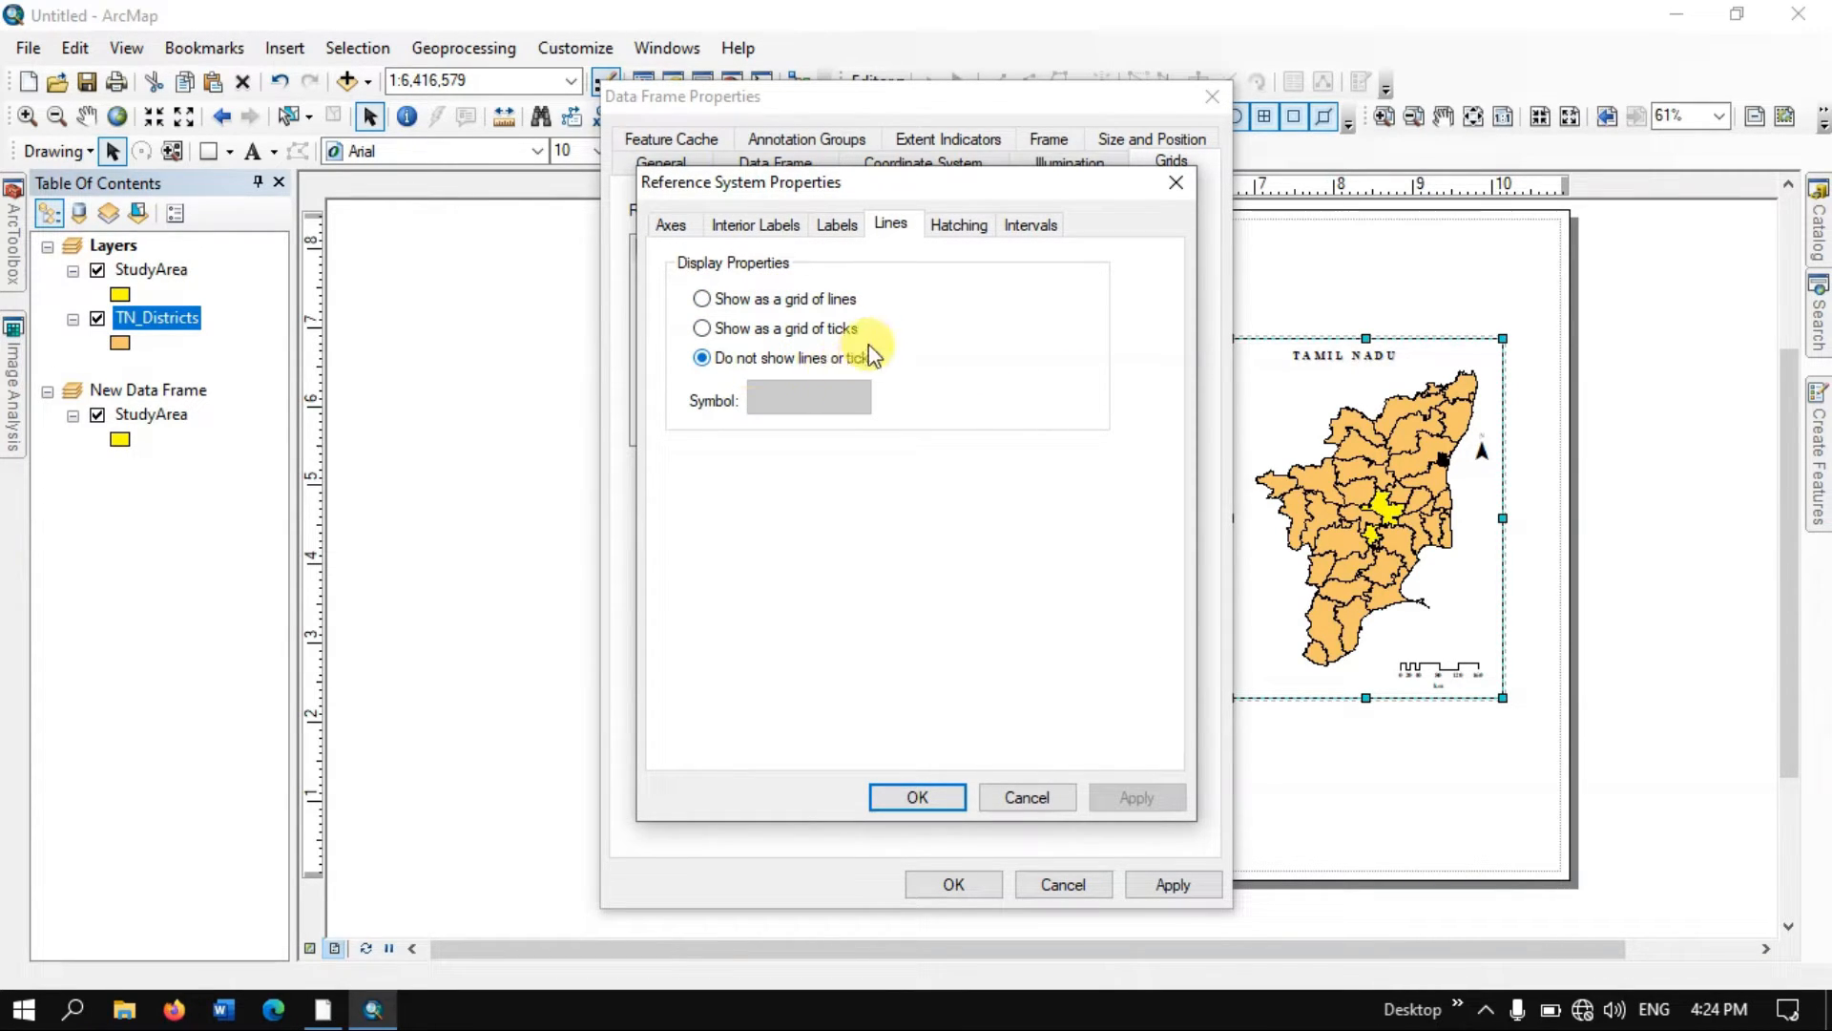
- Check the TAMIL NADU graticule's axis interval and interior label settings
left_click(1031, 226)
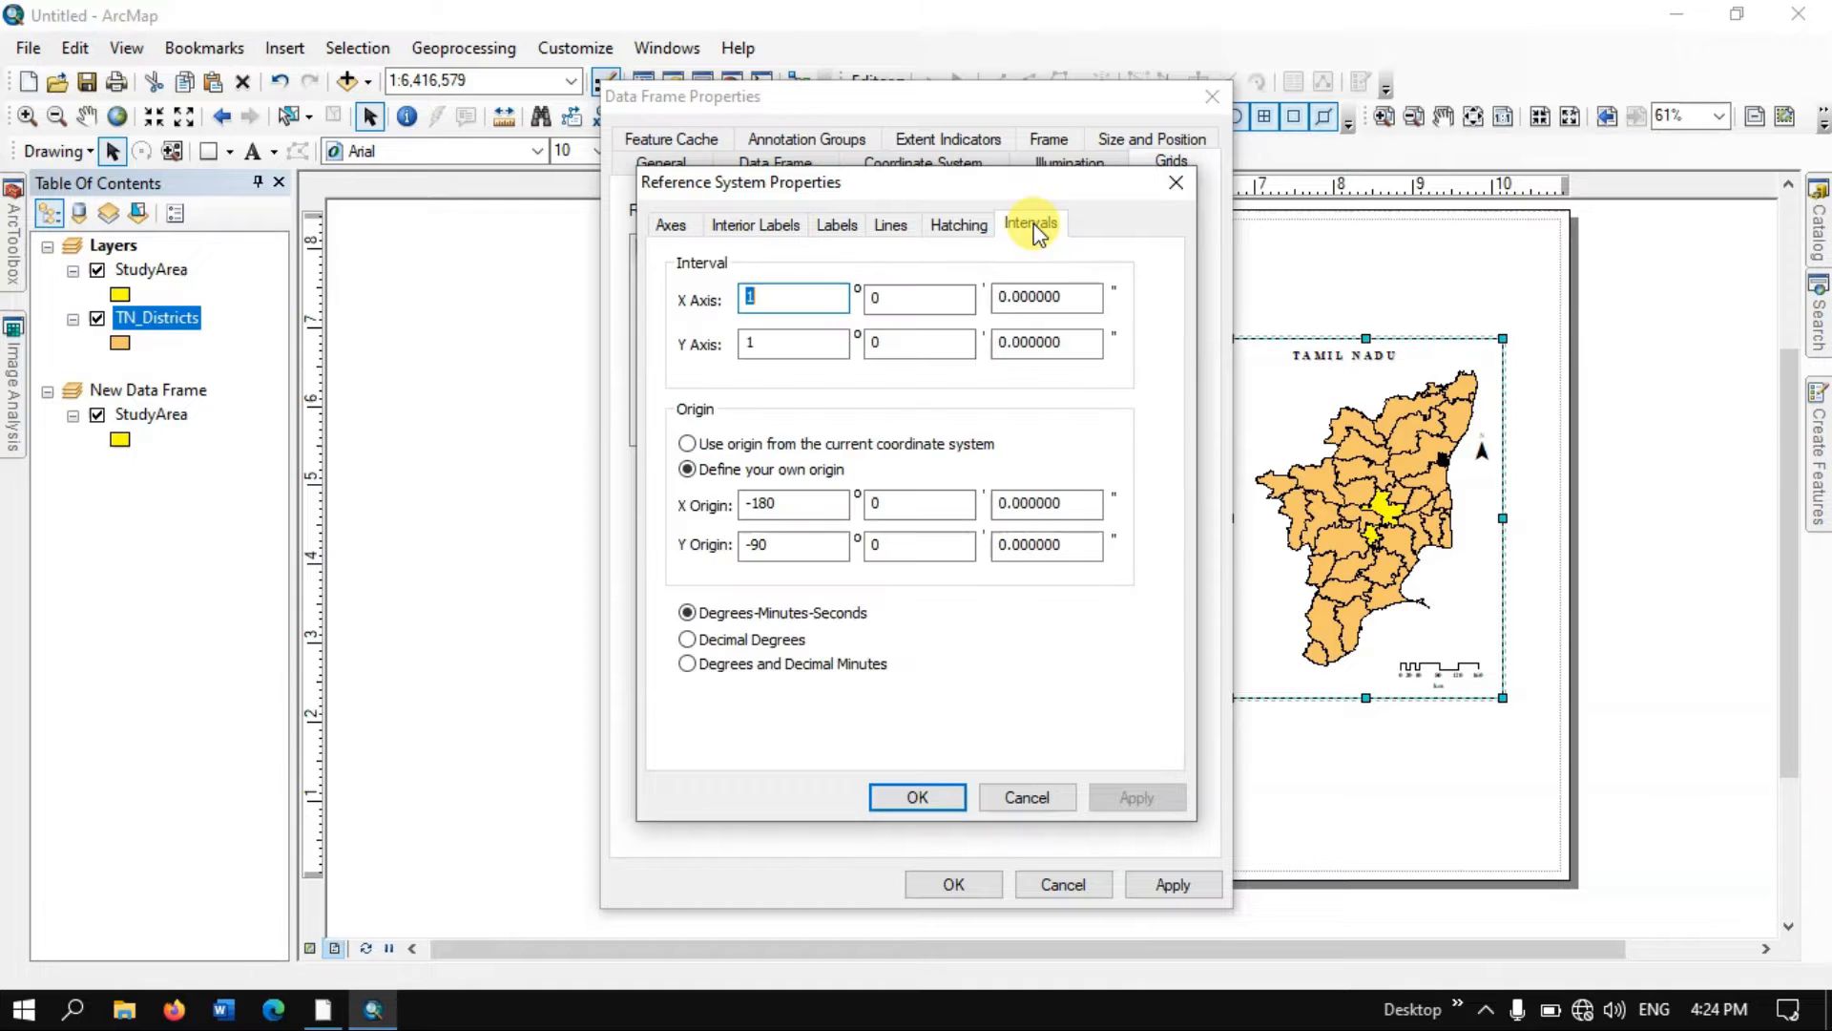
double_click(811, 300)
left_click(755, 298)
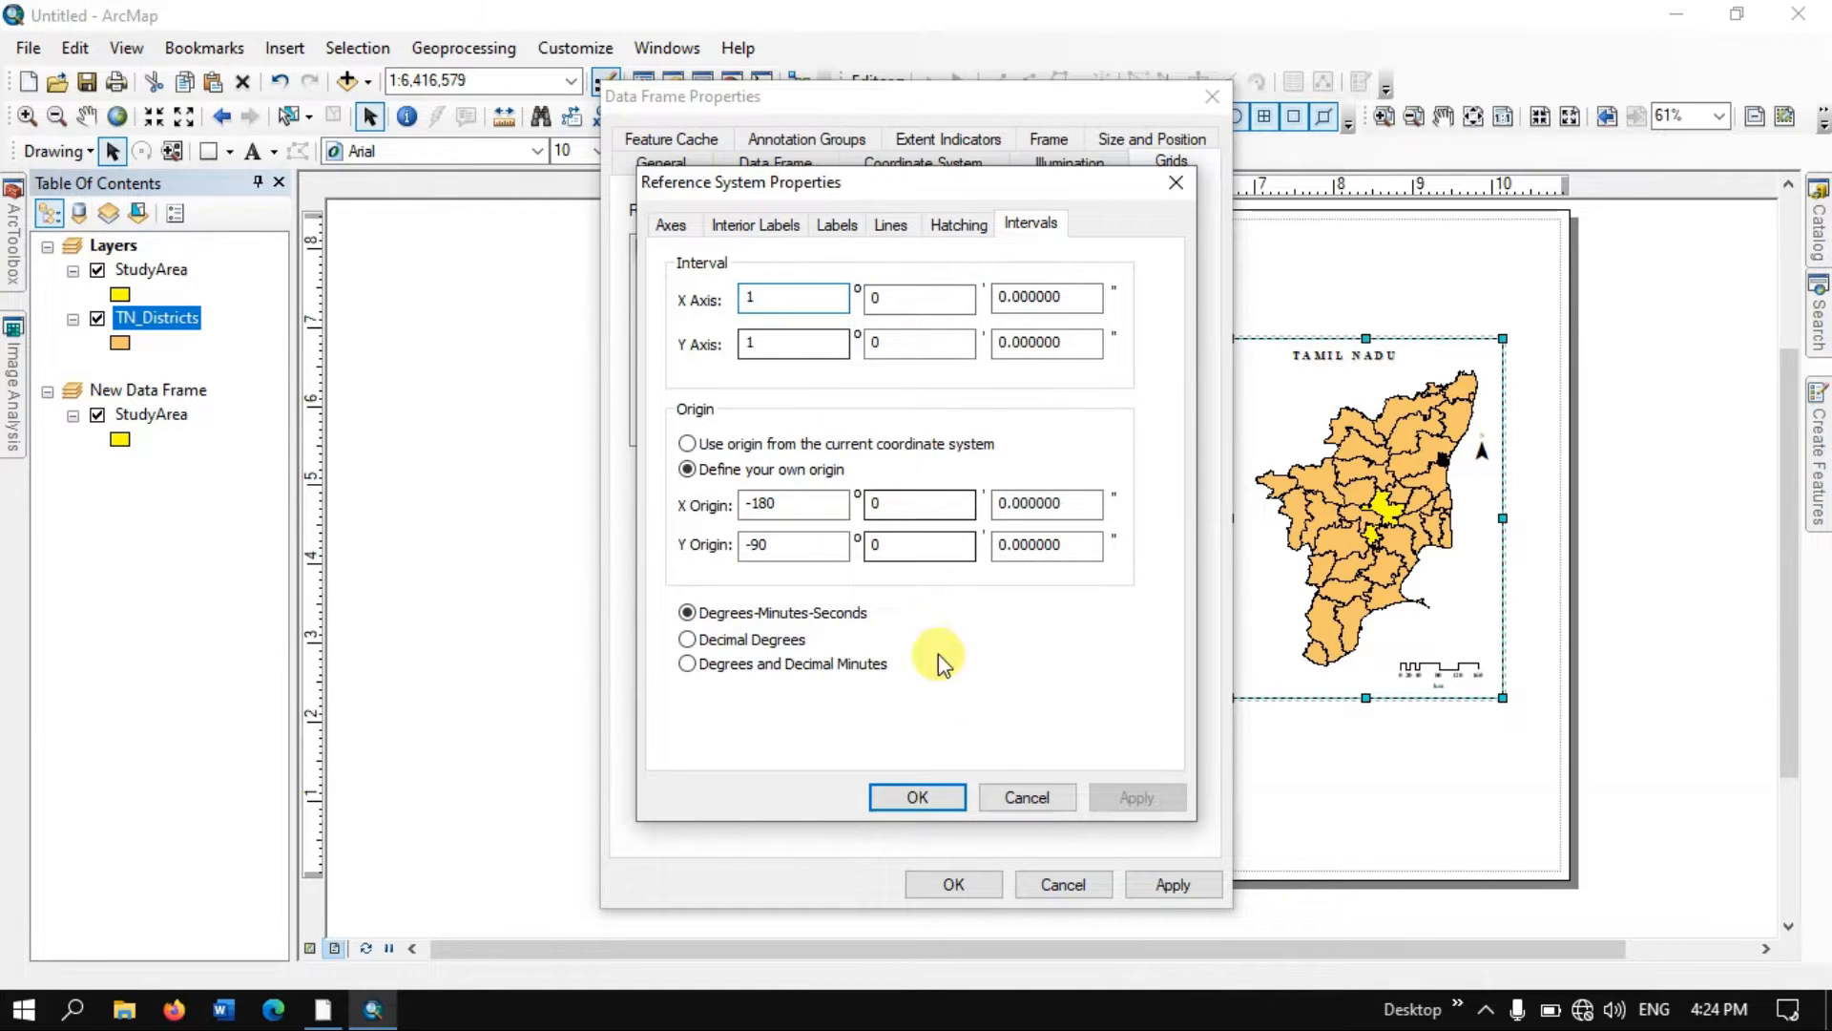
left_click(792, 229)
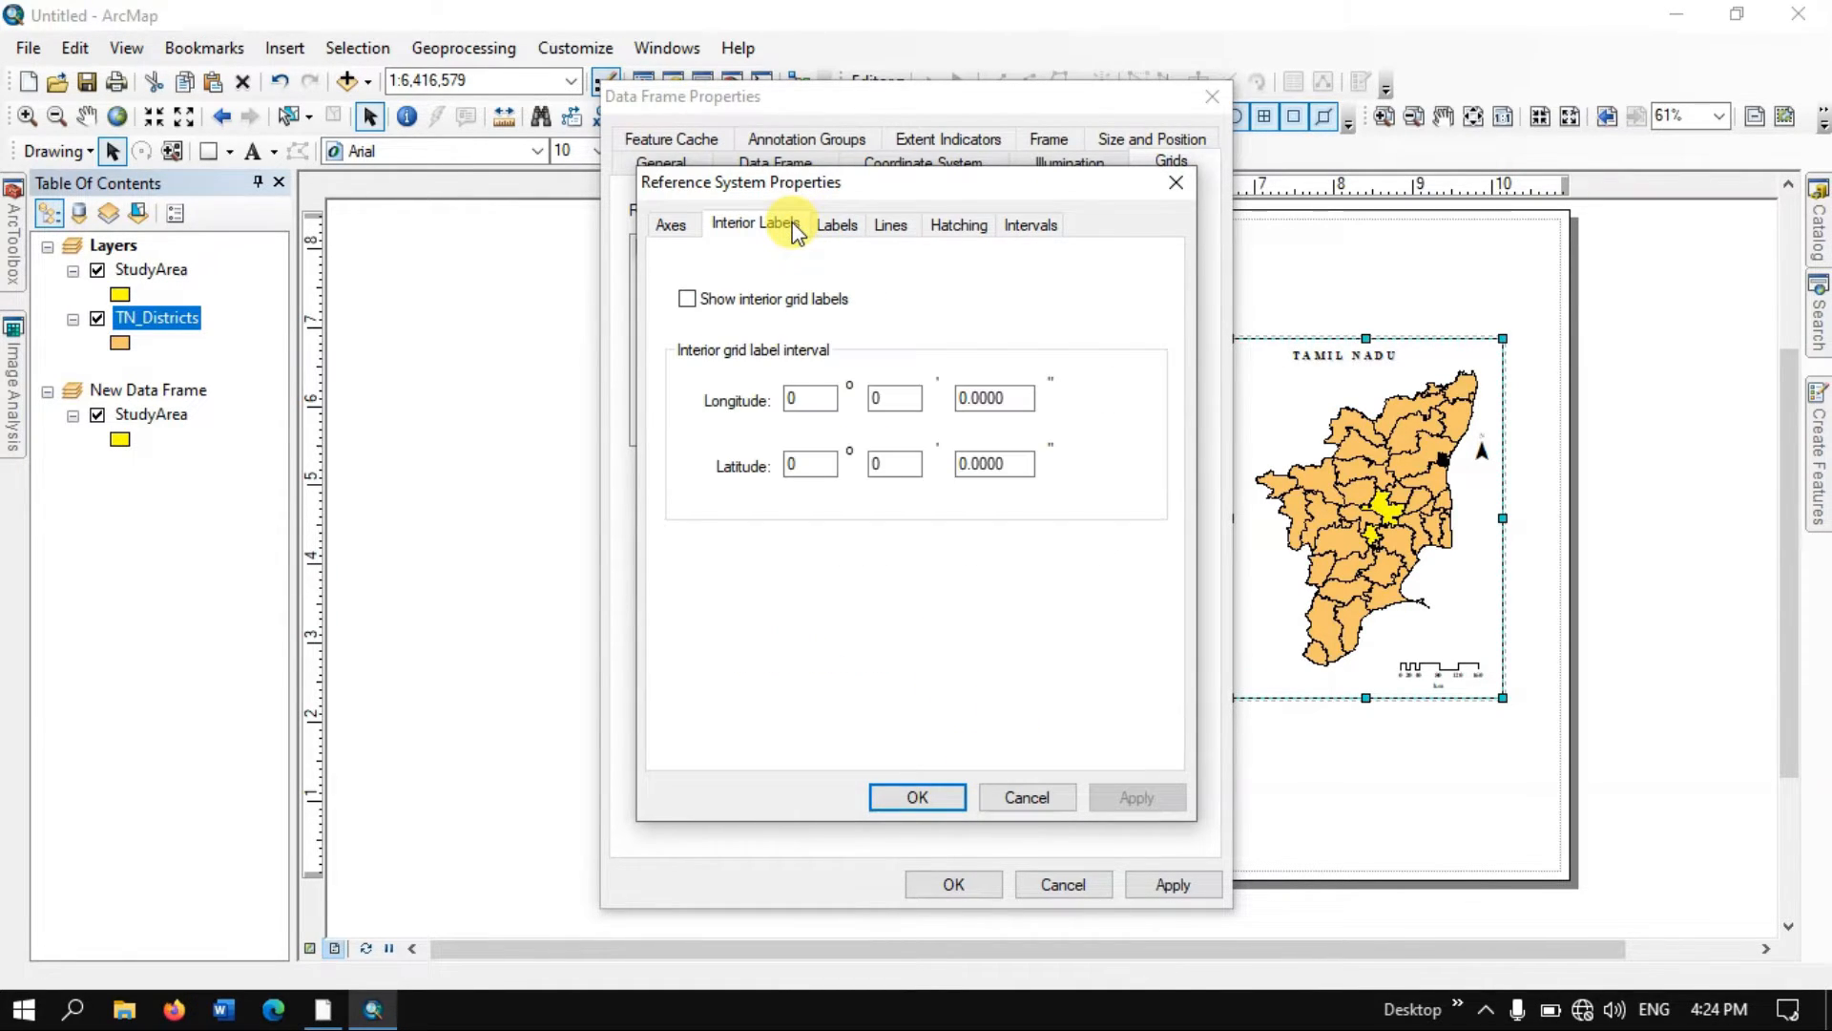
- Set the TAMIL NADU graticule labels to bold Times New Roman in Degrees Minutes Seconds format
left_click(832, 234)
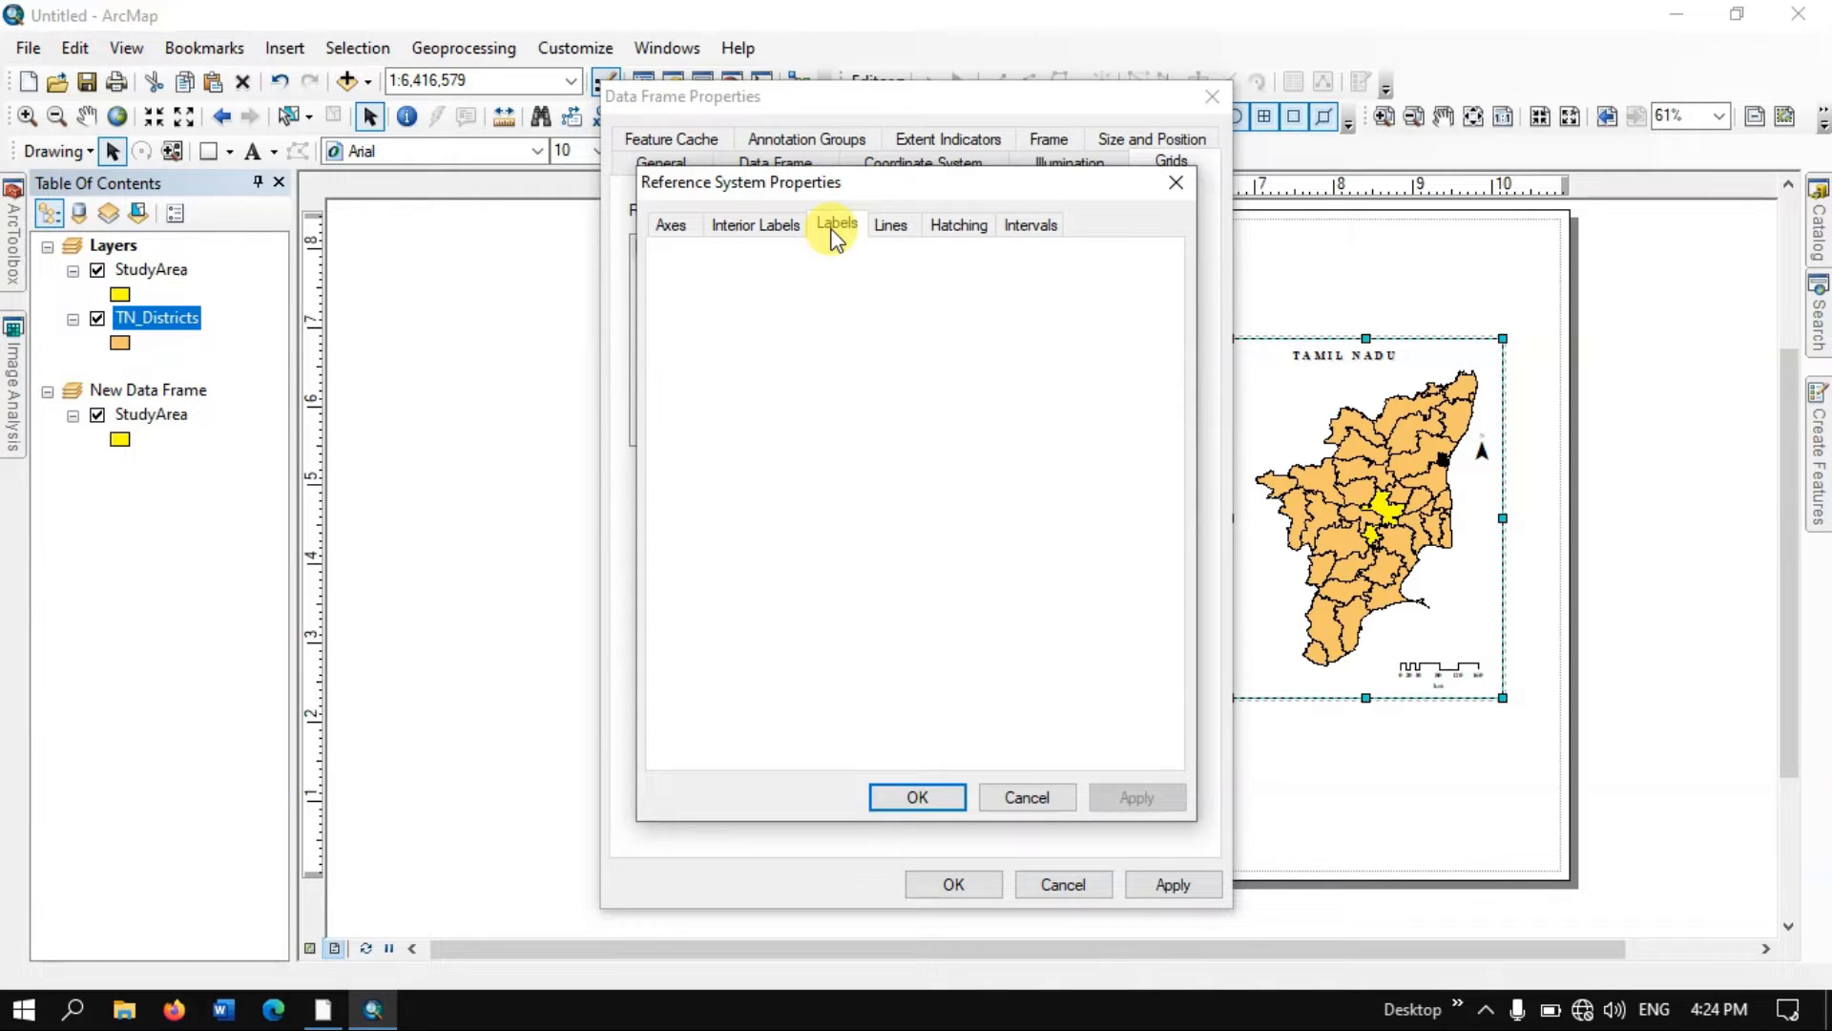
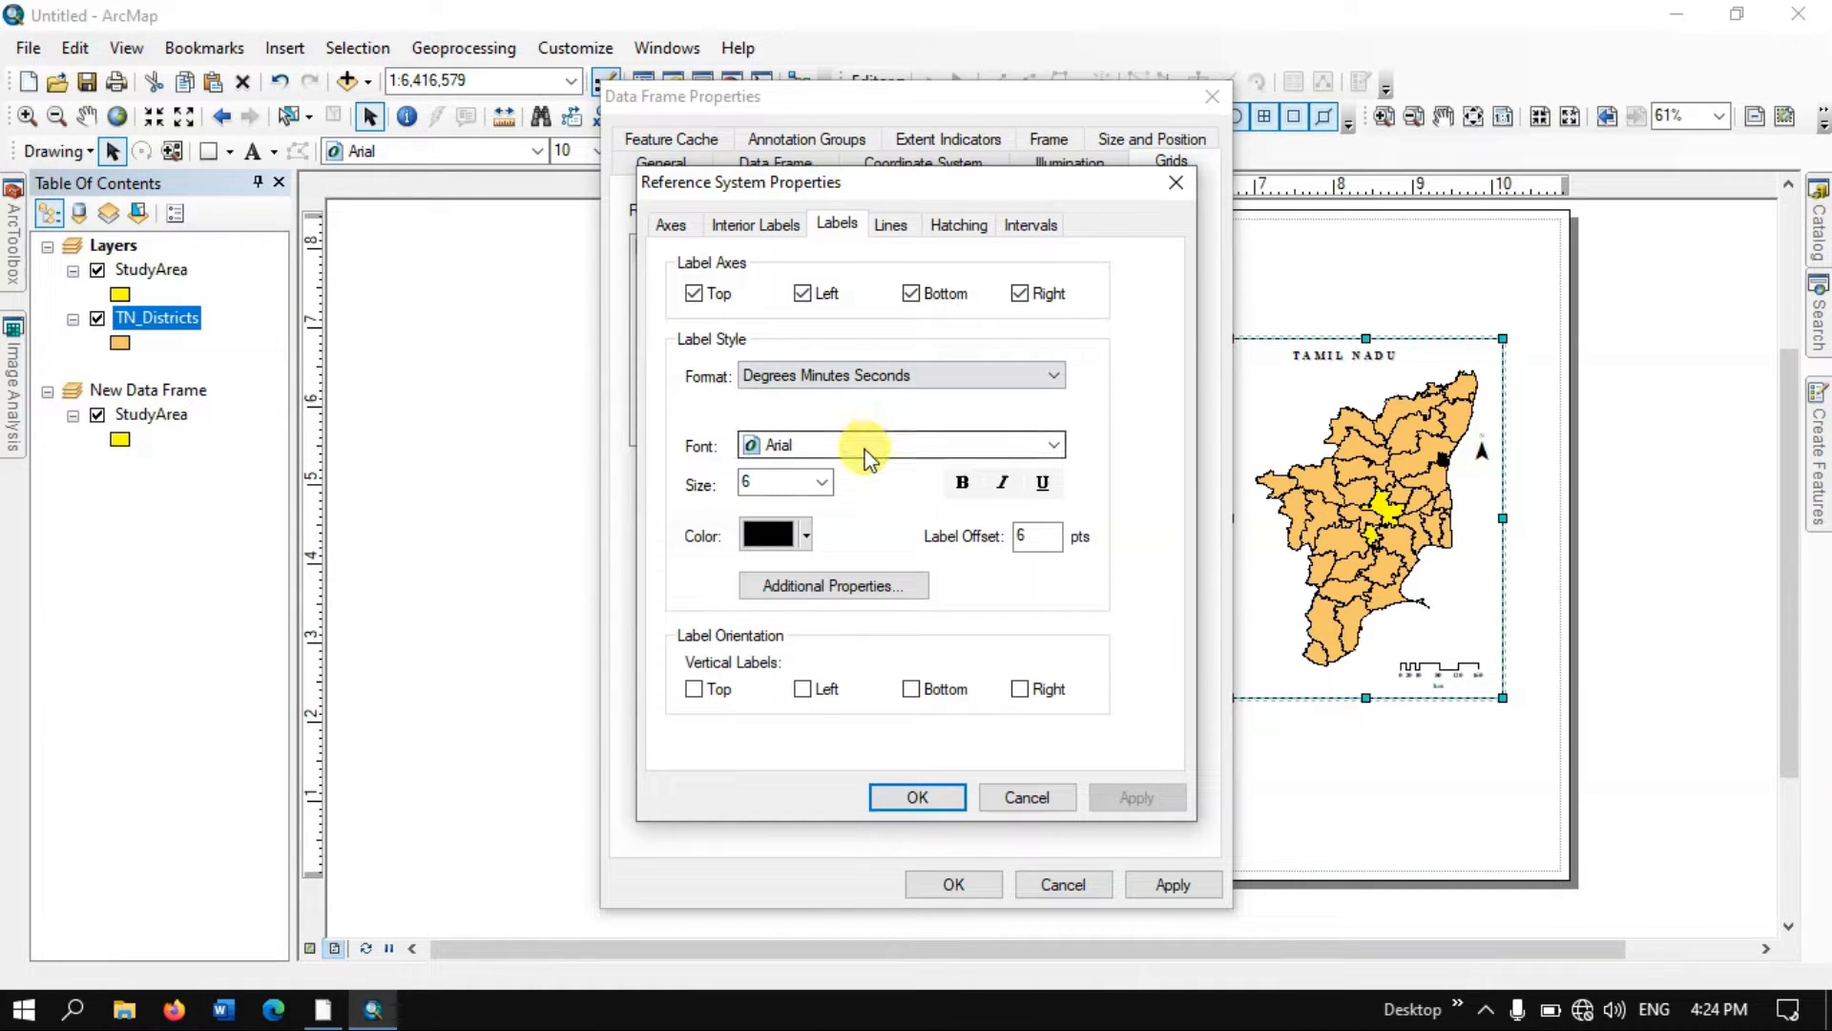
left_click(870, 444)
type("ti")
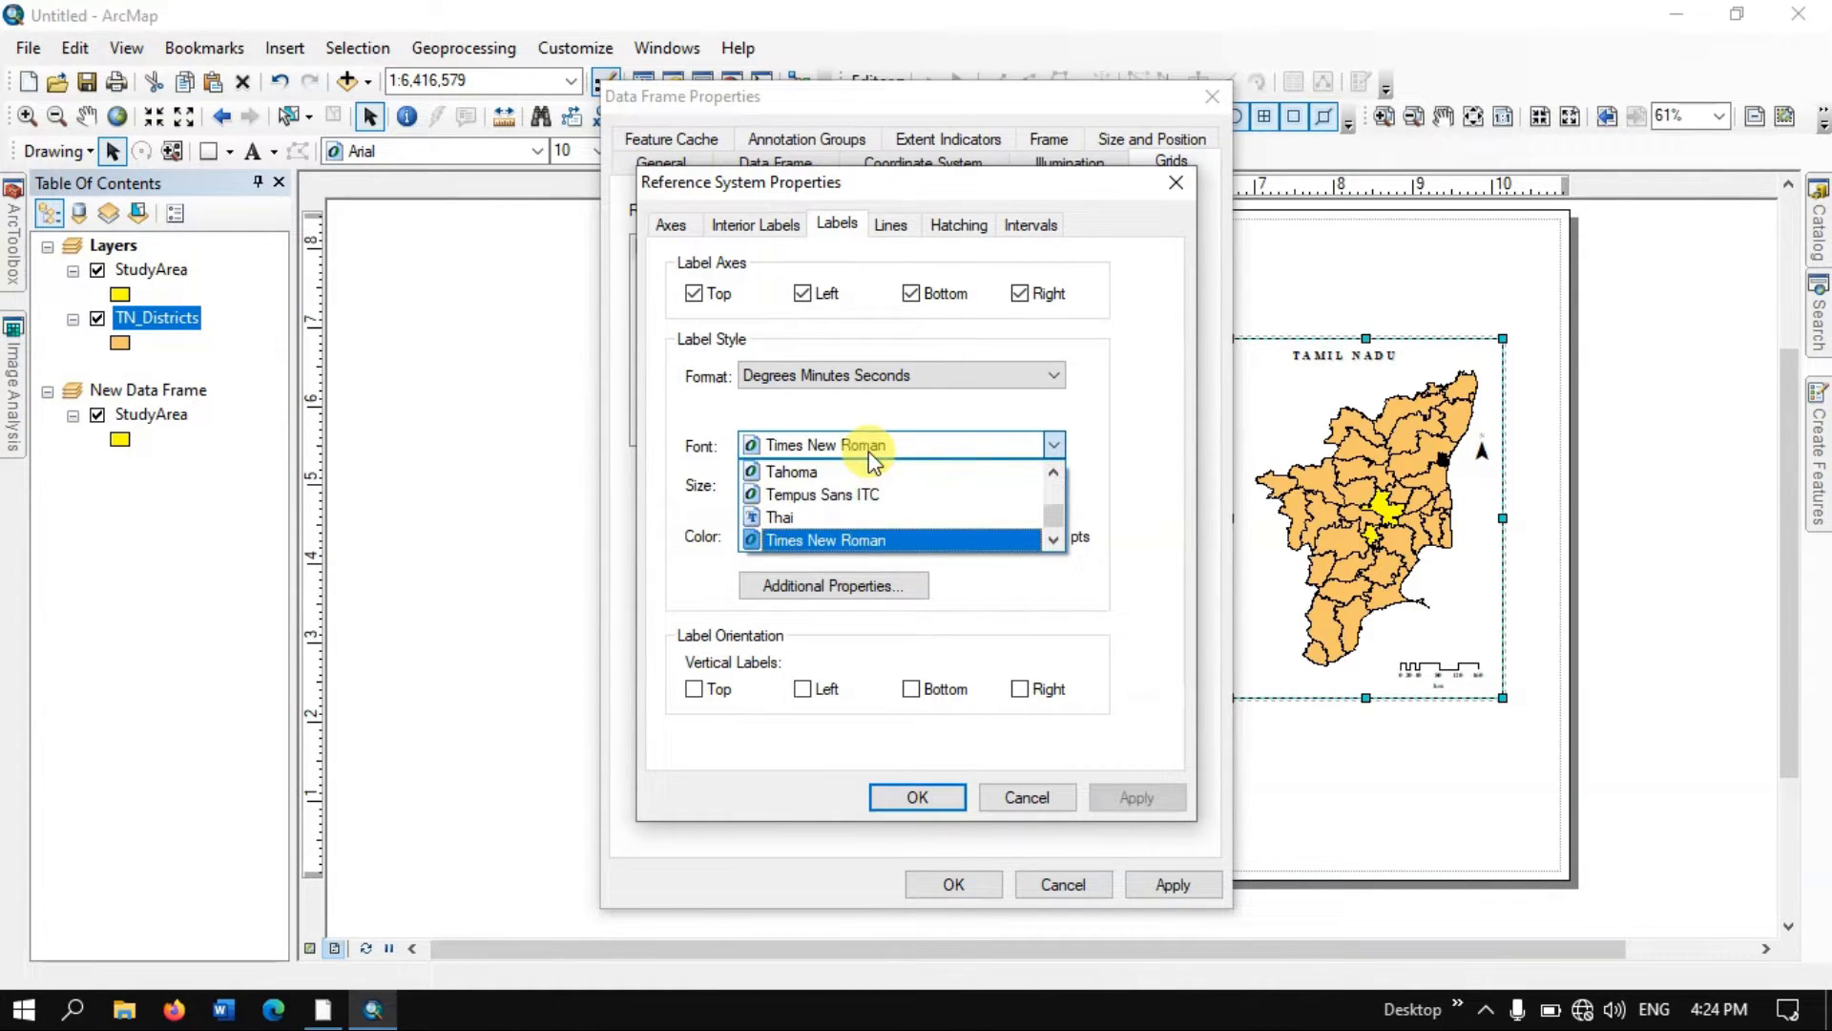
key("Return")
left_click(954, 375)
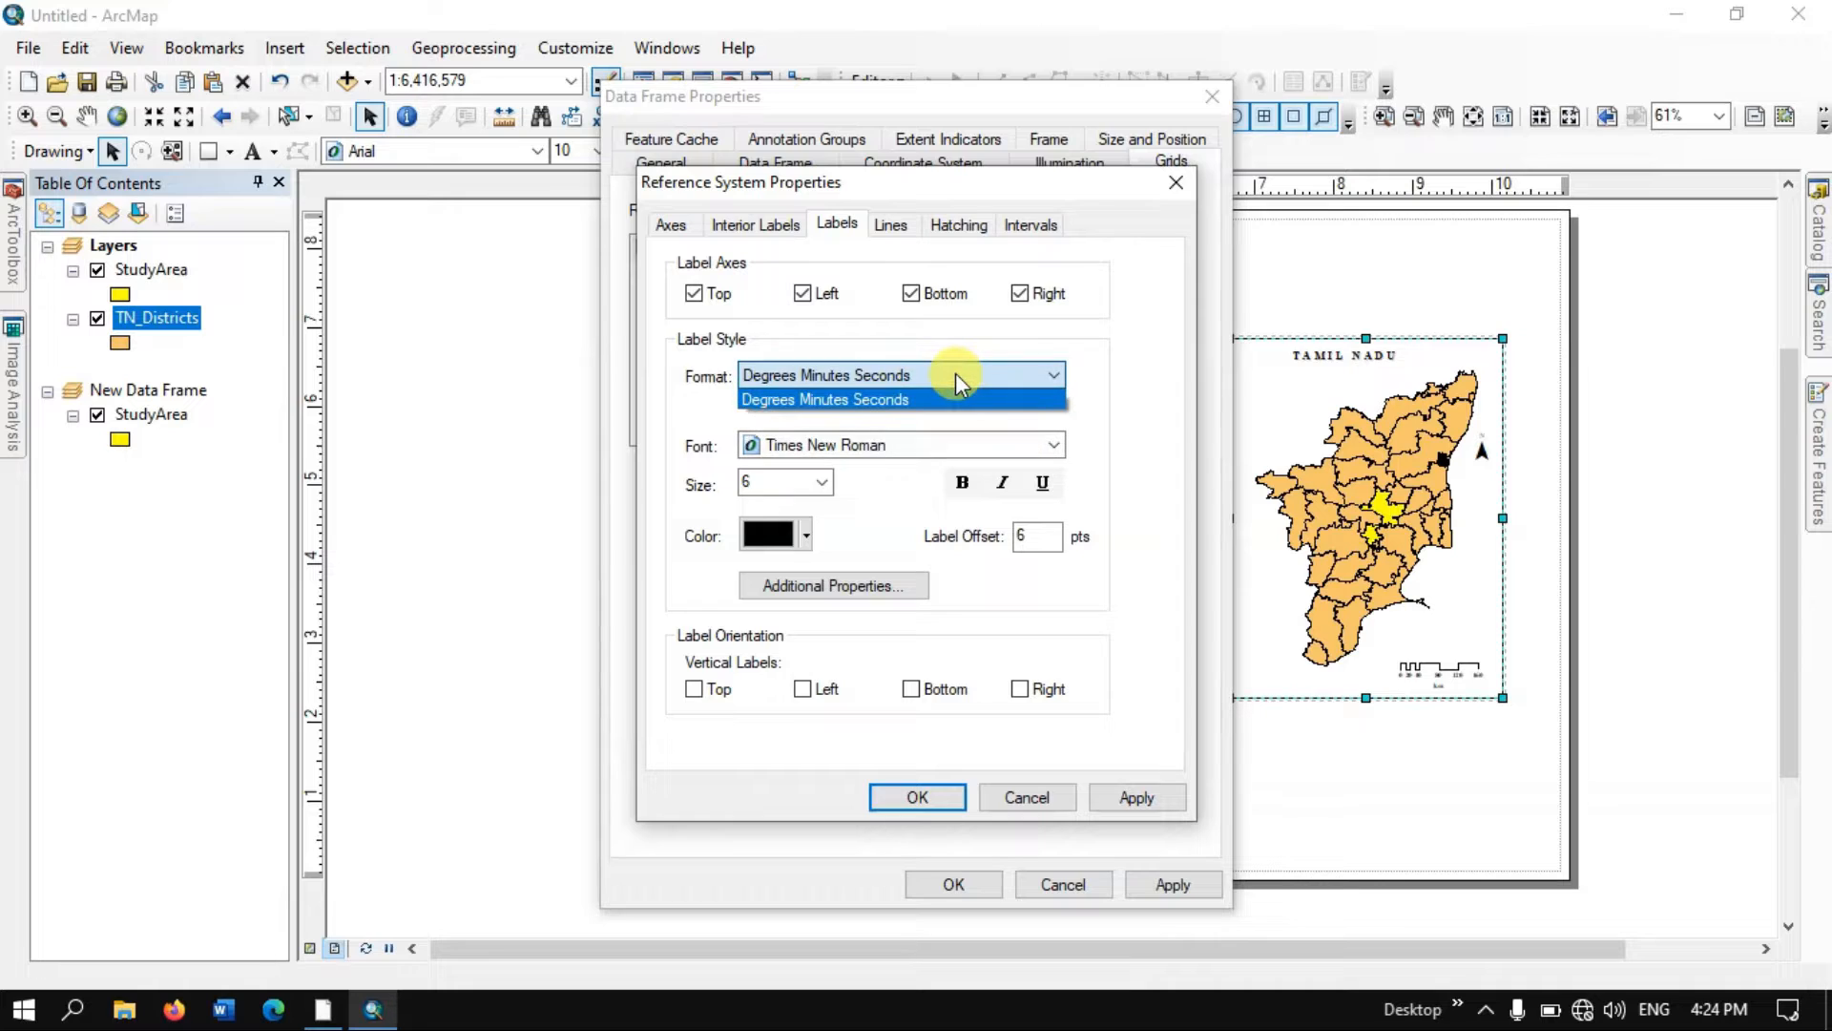
left_click(880, 386)
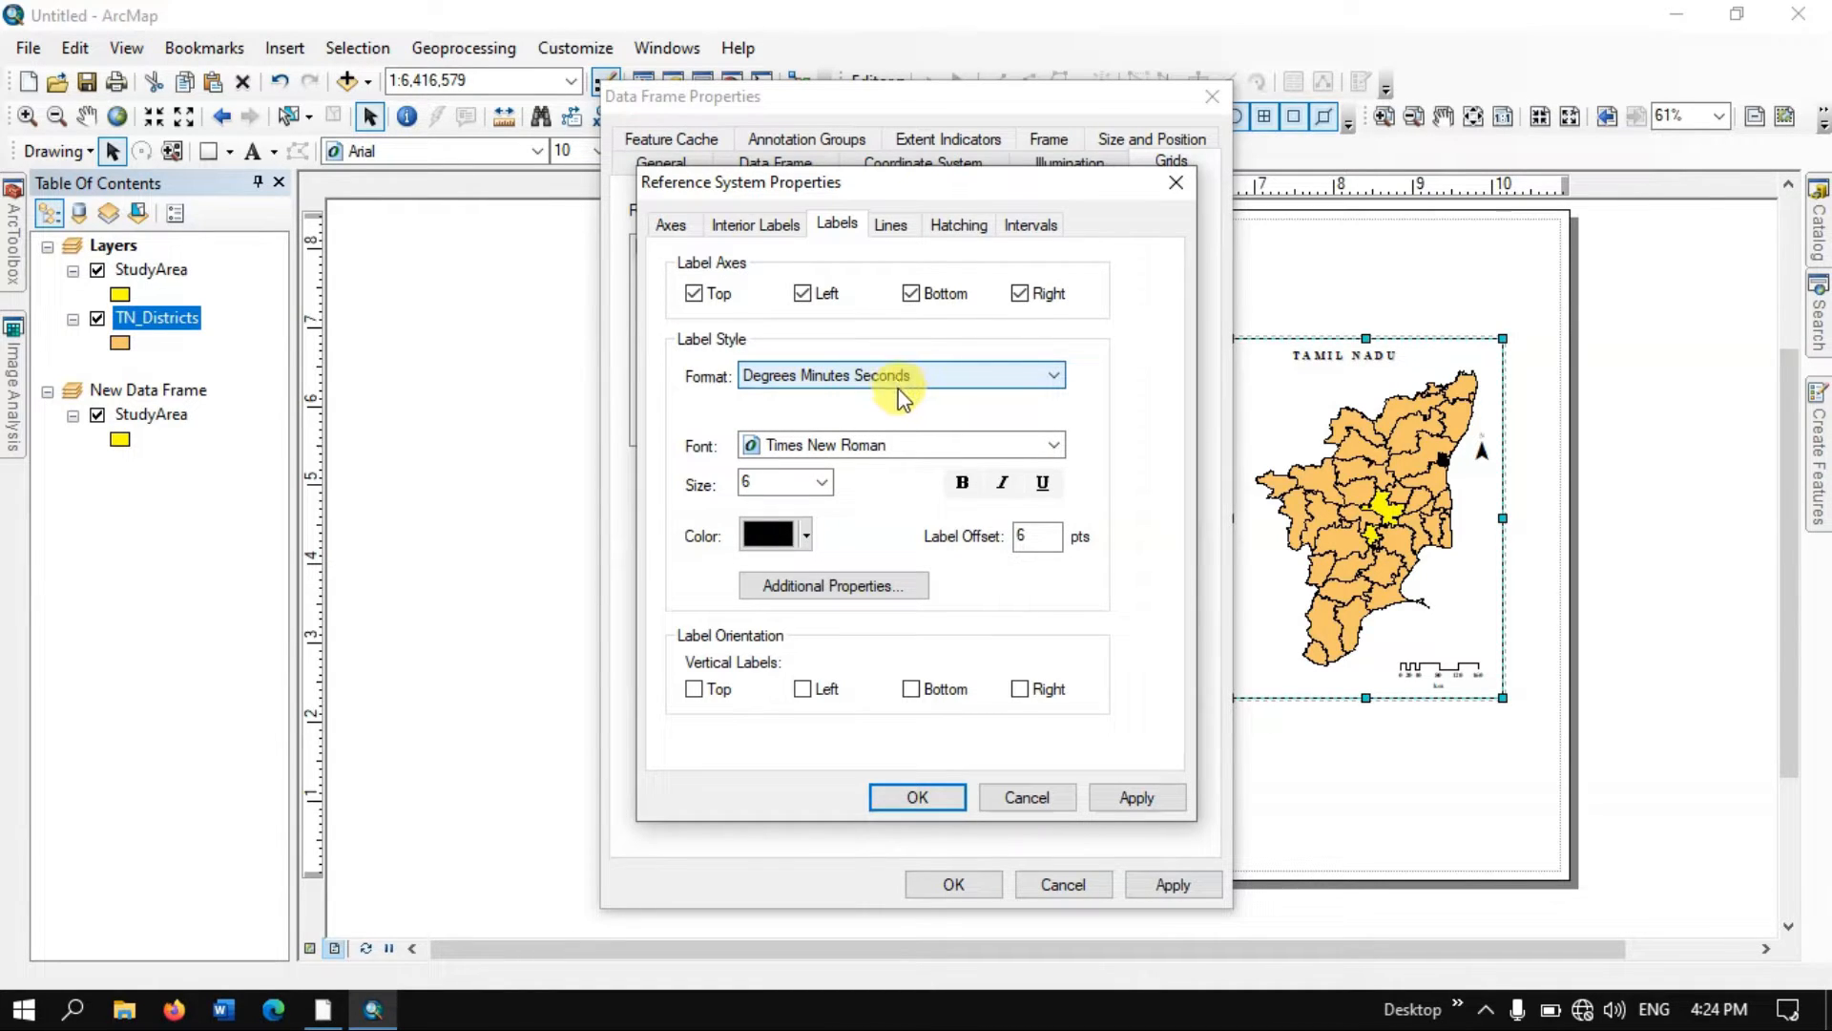
left_click(962, 482)
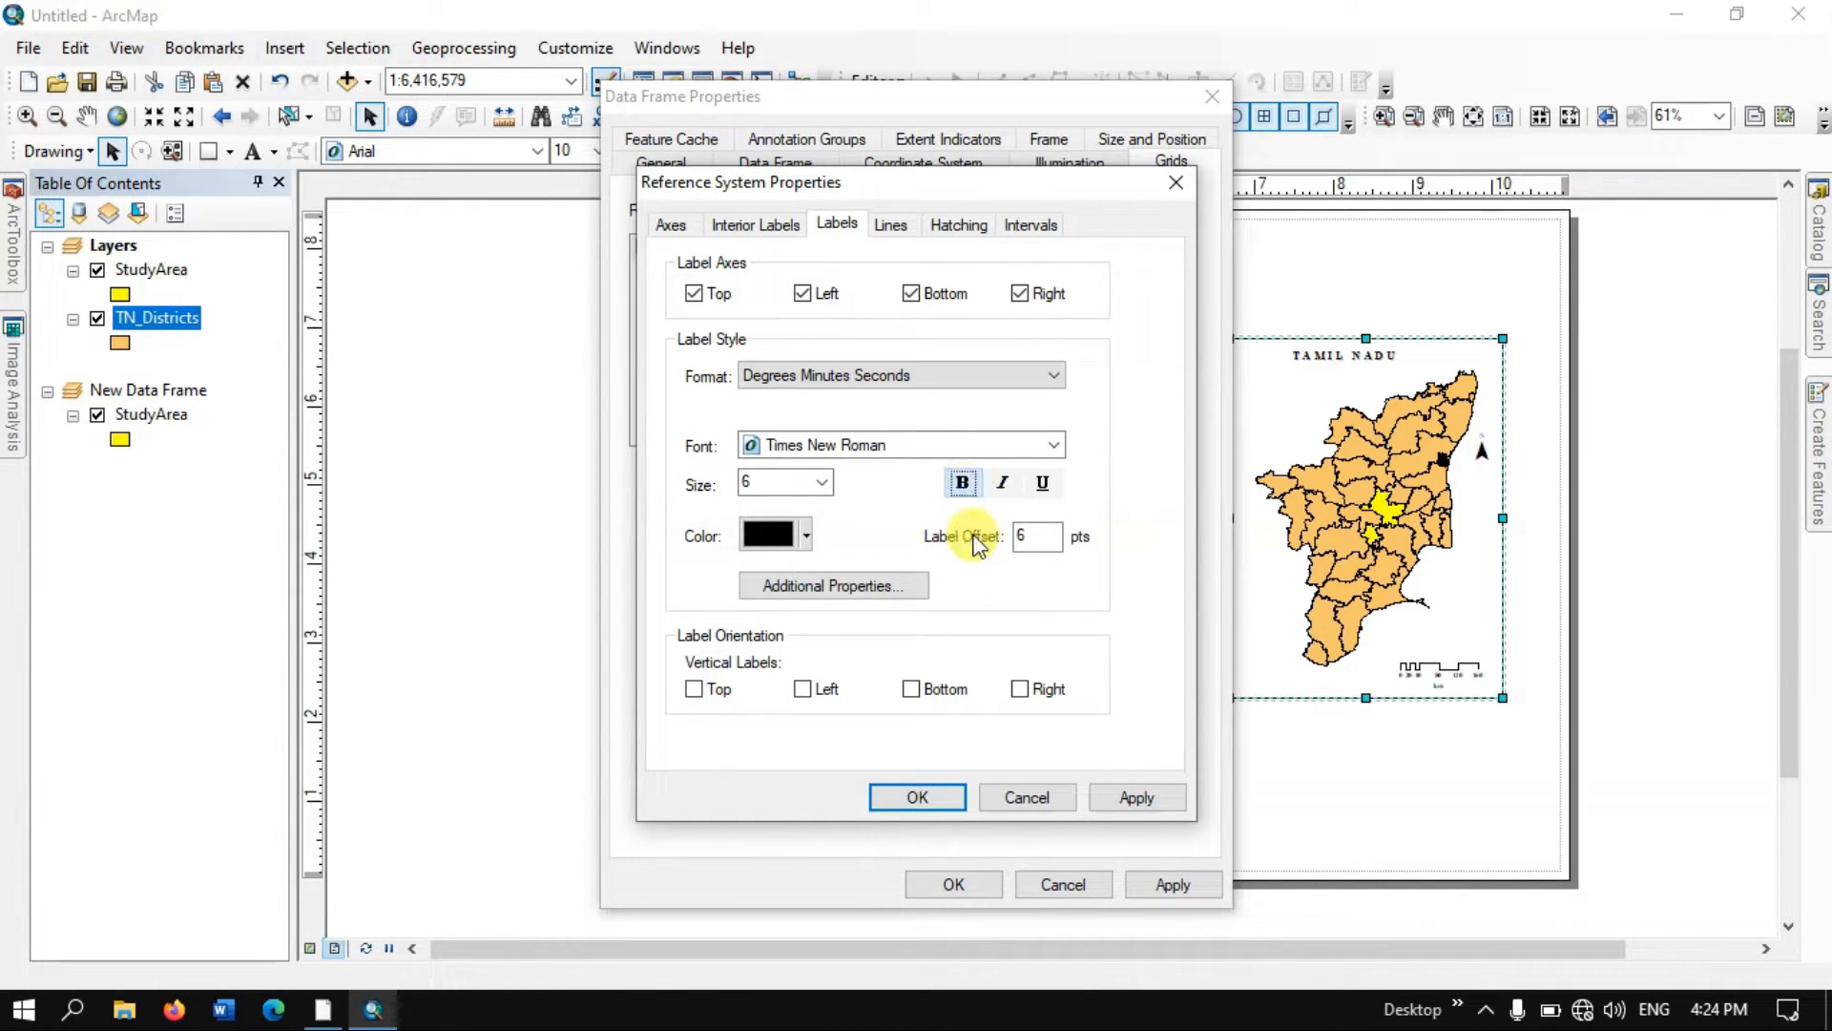
- Make the TAMIL NADU graticule's left and right labels vertical, apply the graticule, and close the data frame properties
left_click(803, 689)
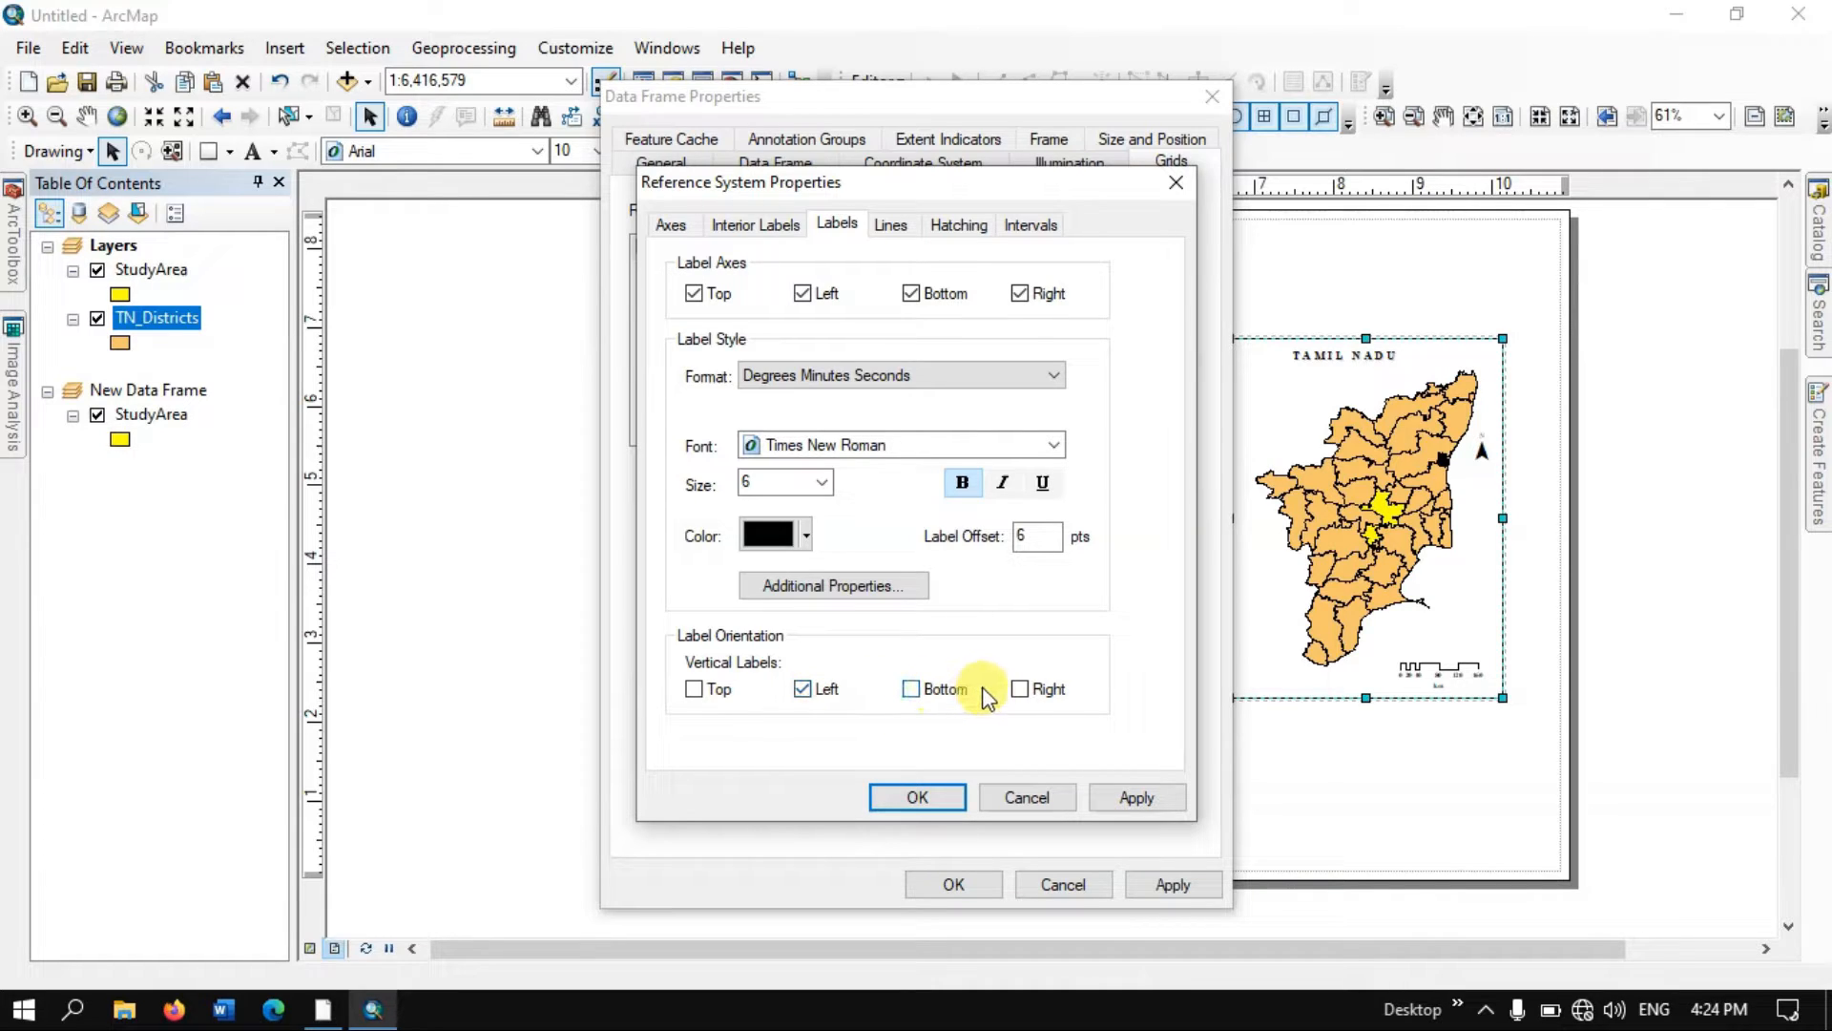
left_click(1020, 689)
left_click(933, 800)
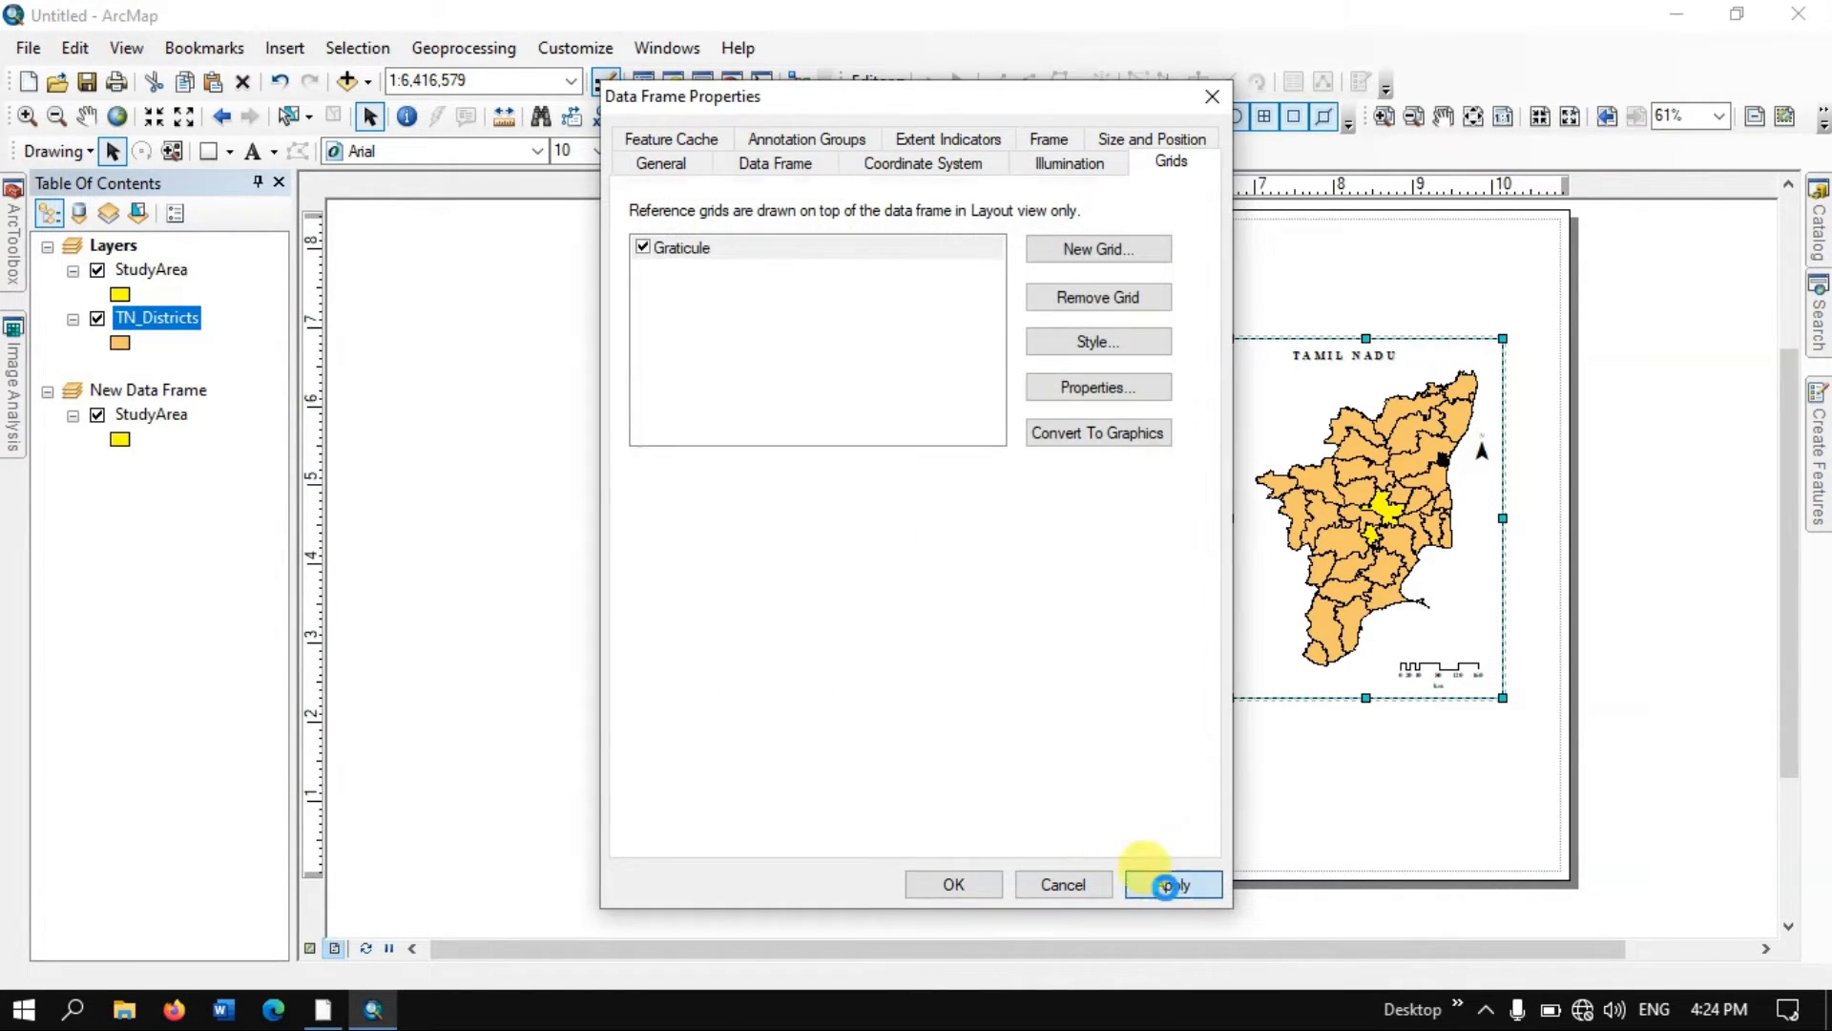
left_click(1164, 884)
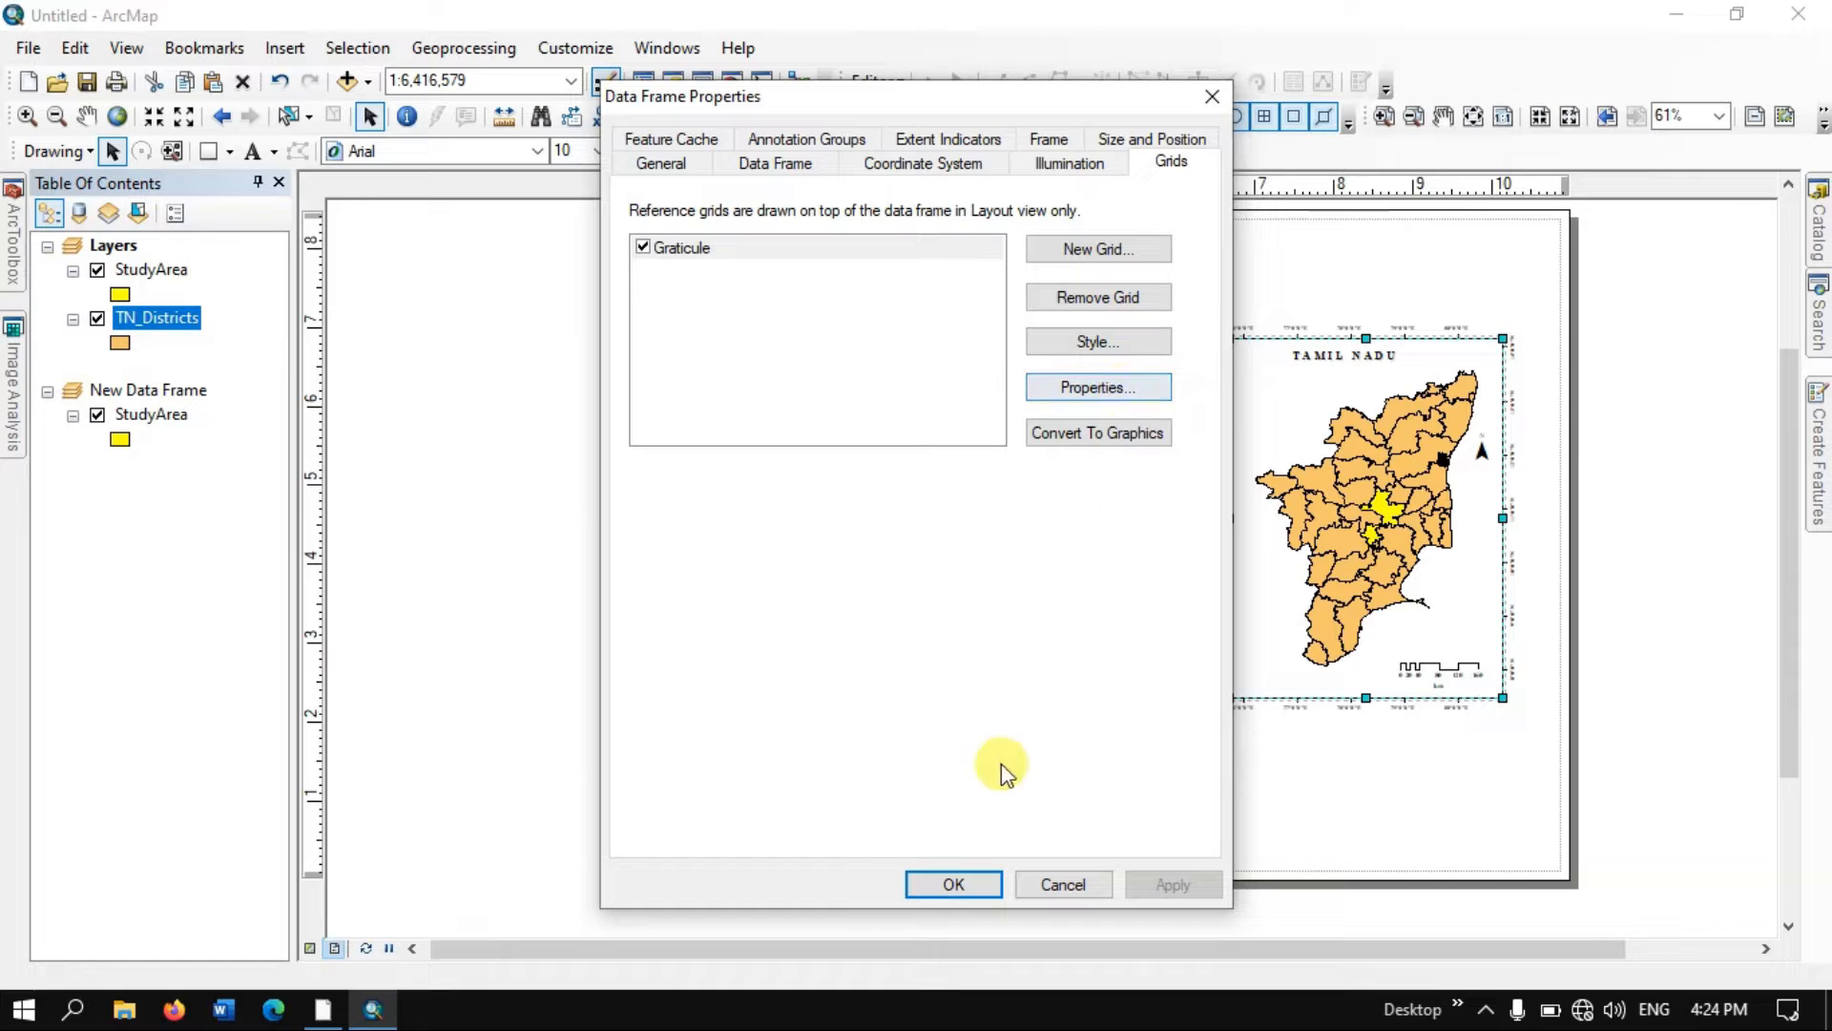
left_click(959, 883)
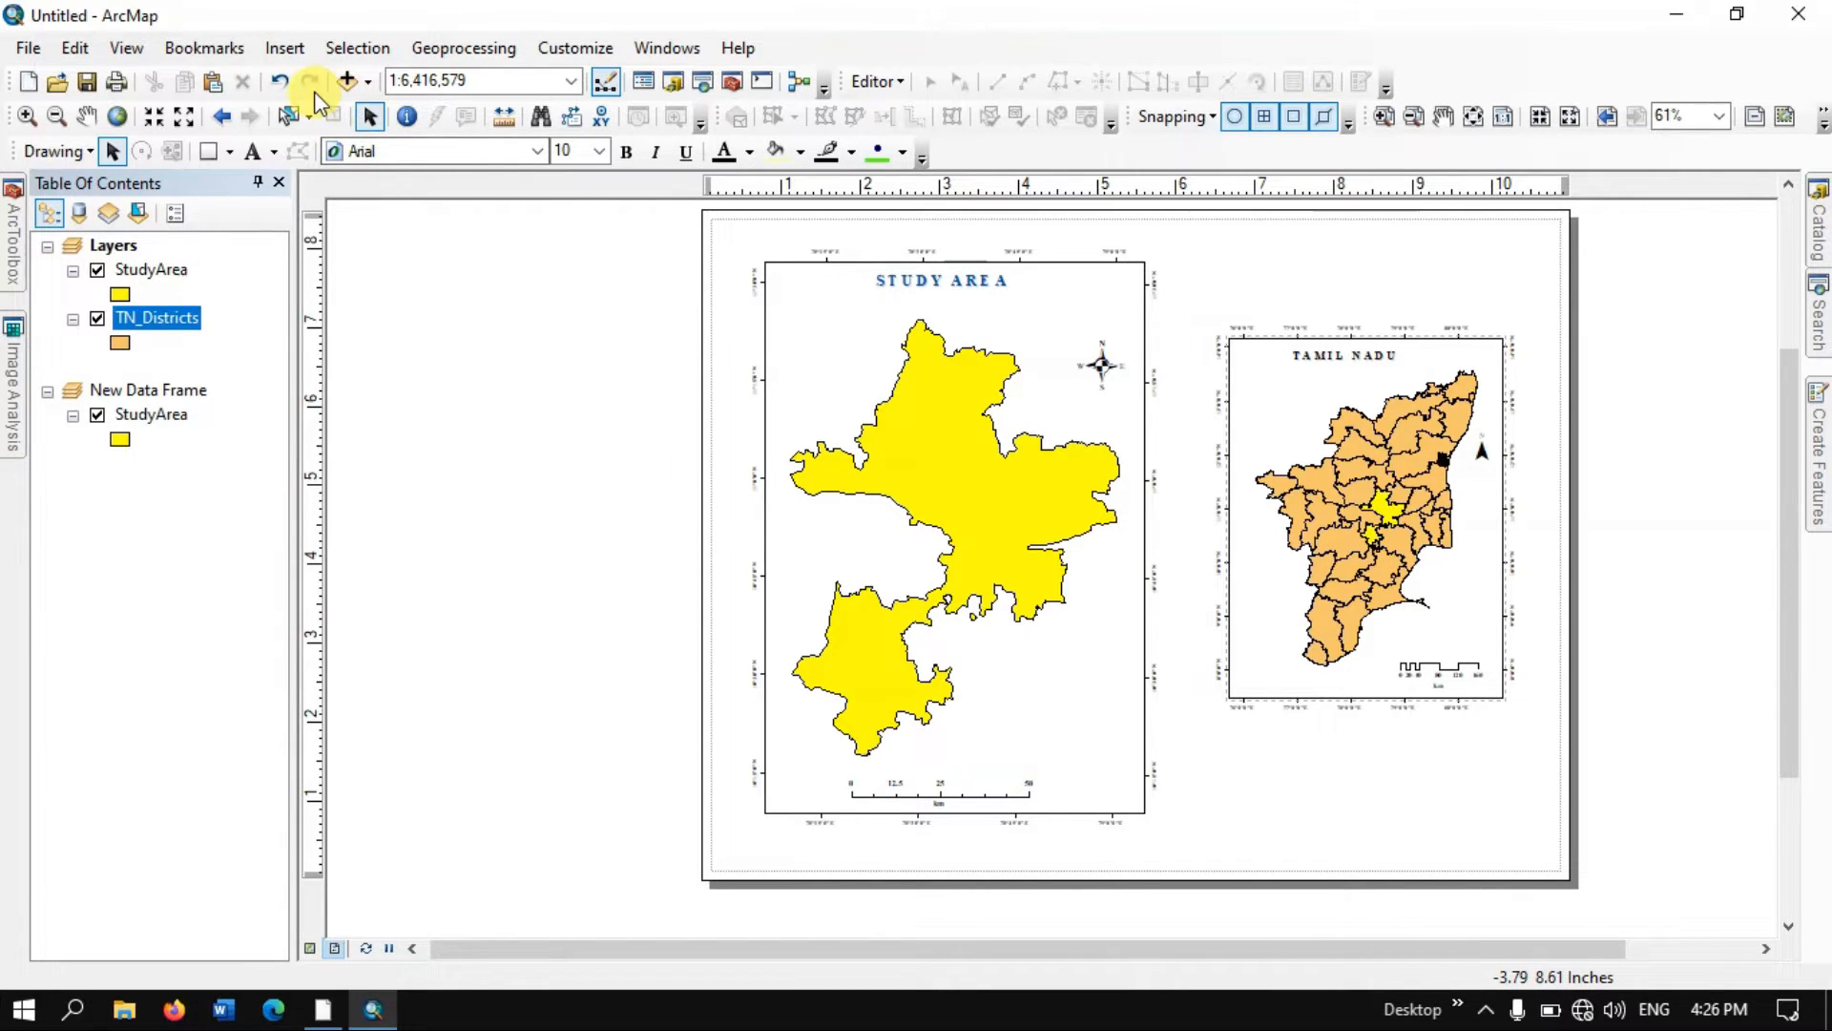
- Insert a legend for the Layers data frame with StudyArea and TN_Districts as its legend items
left_click(314, 55)
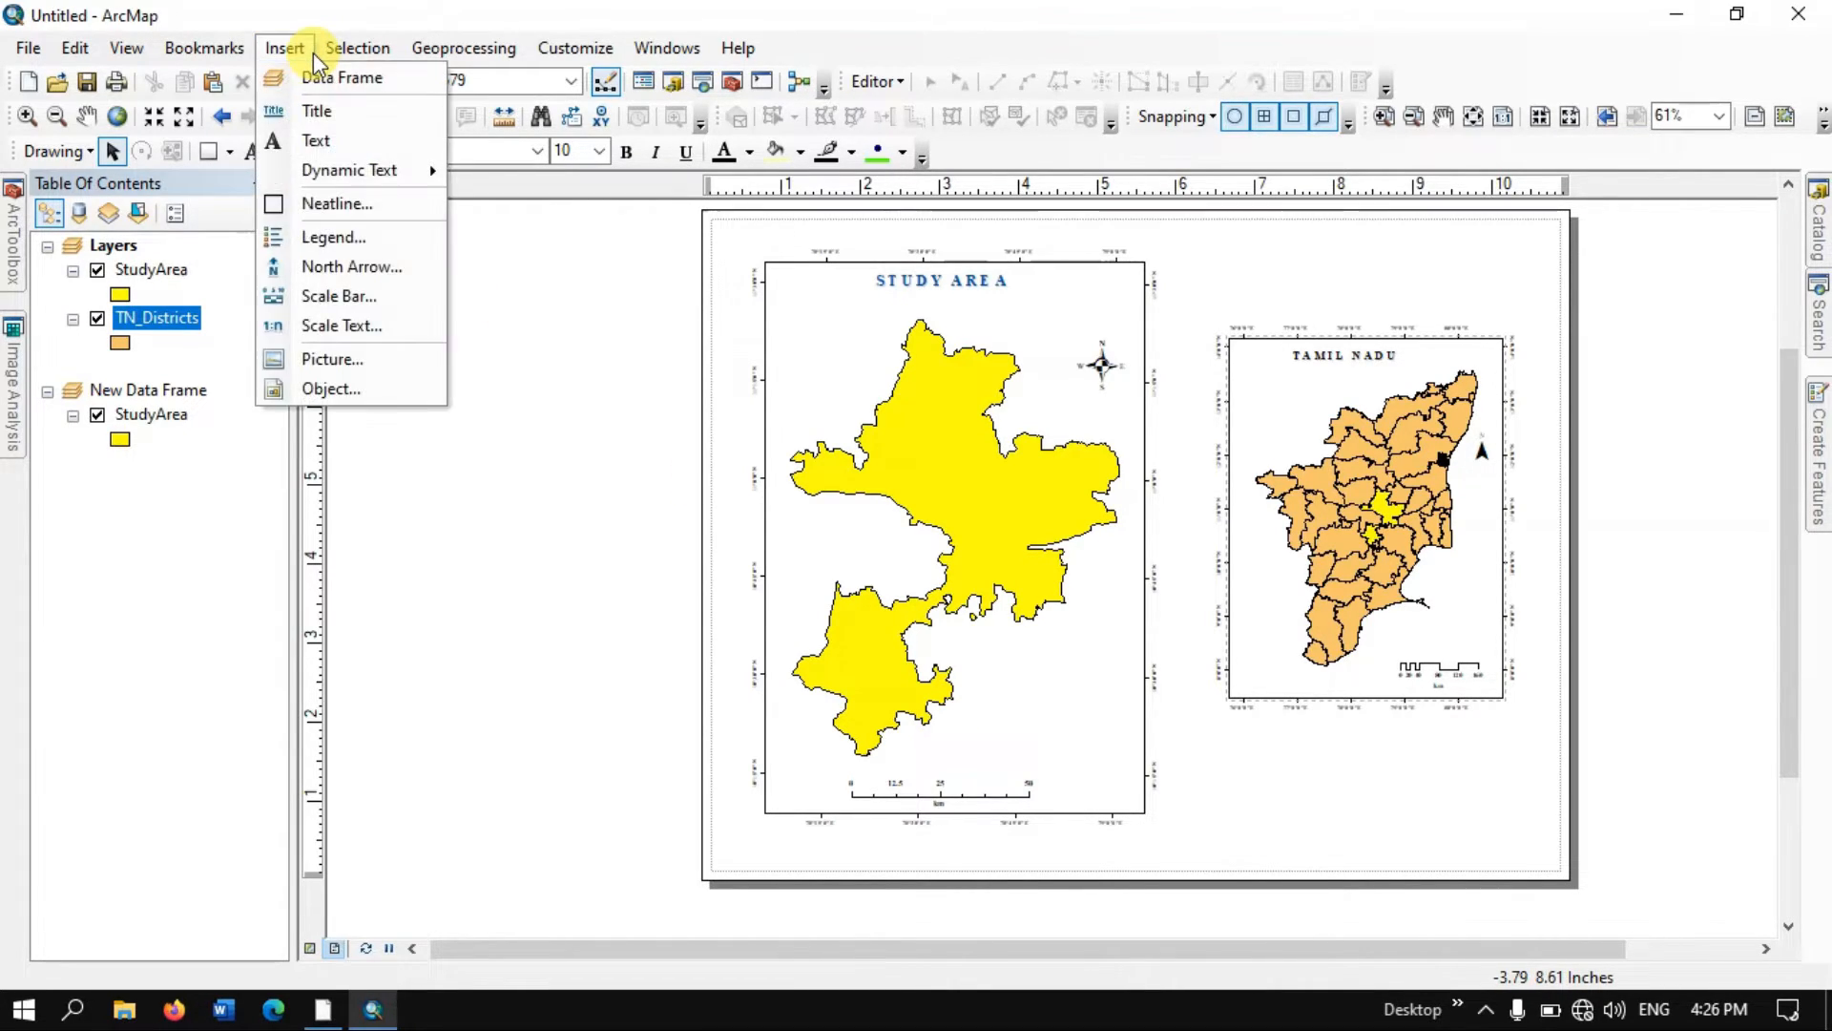
left_click(344, 238)
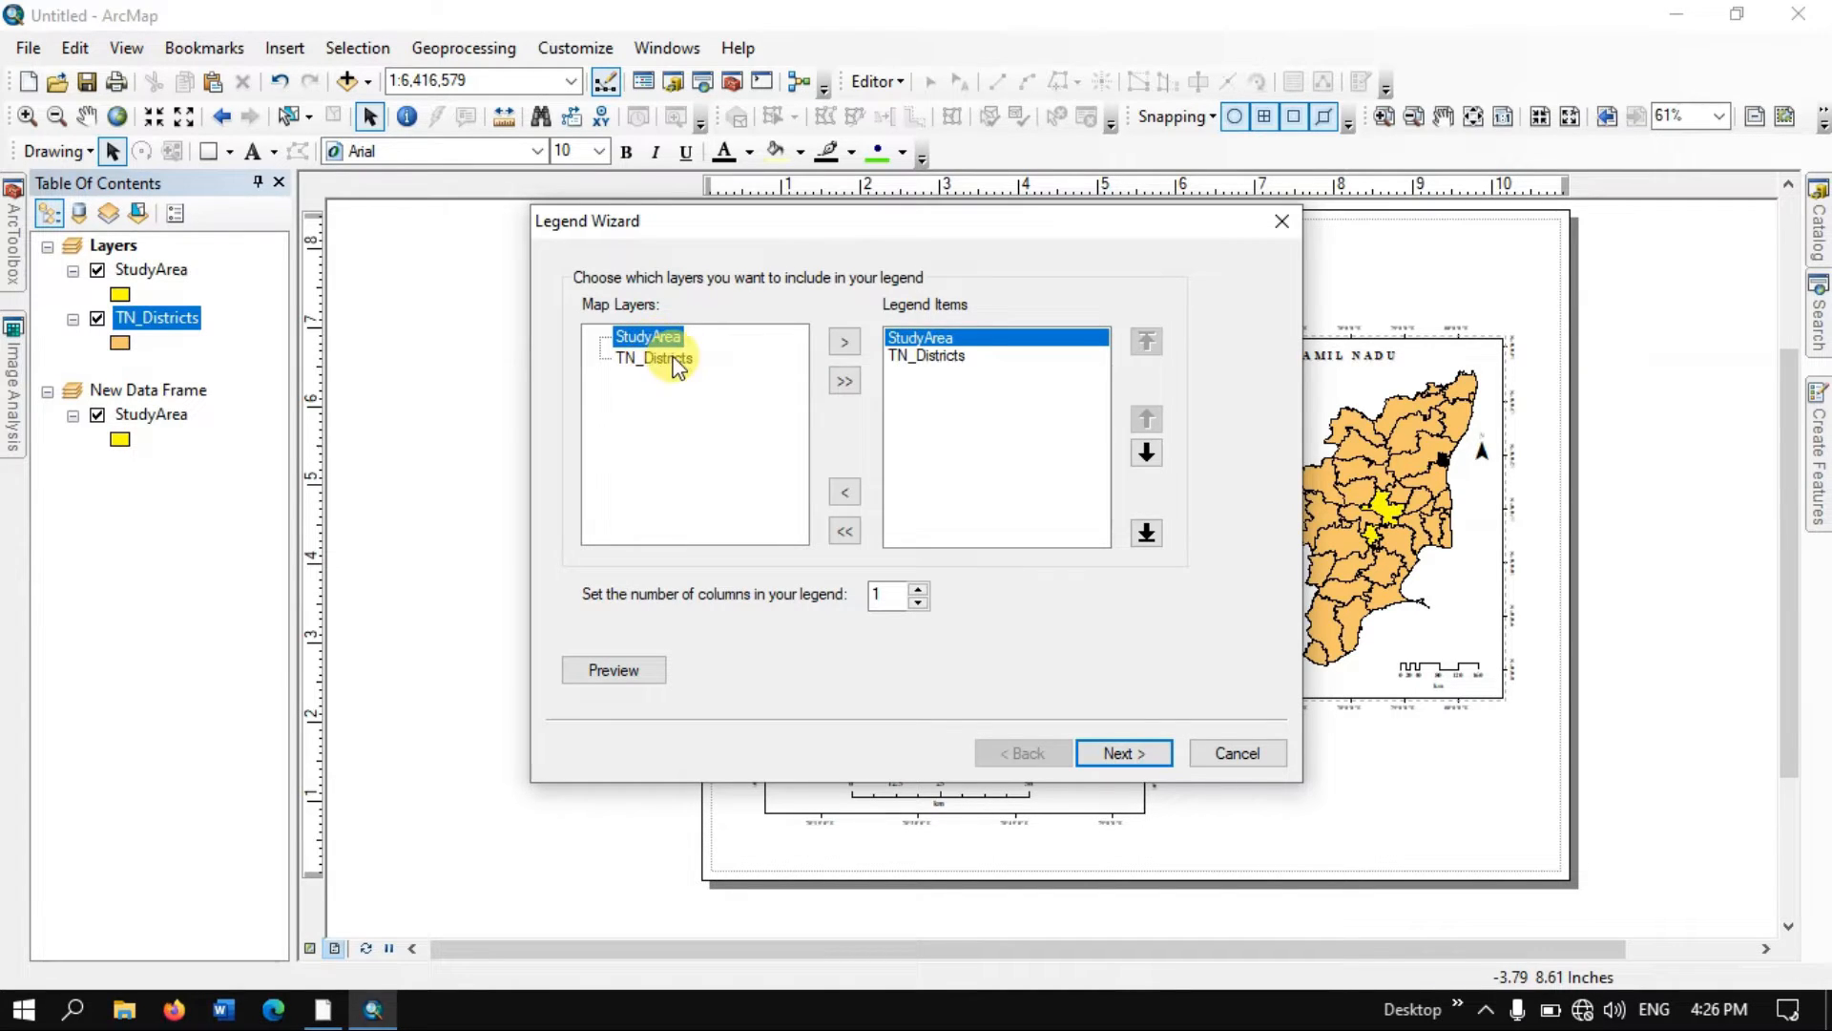
left_click(935, 355)
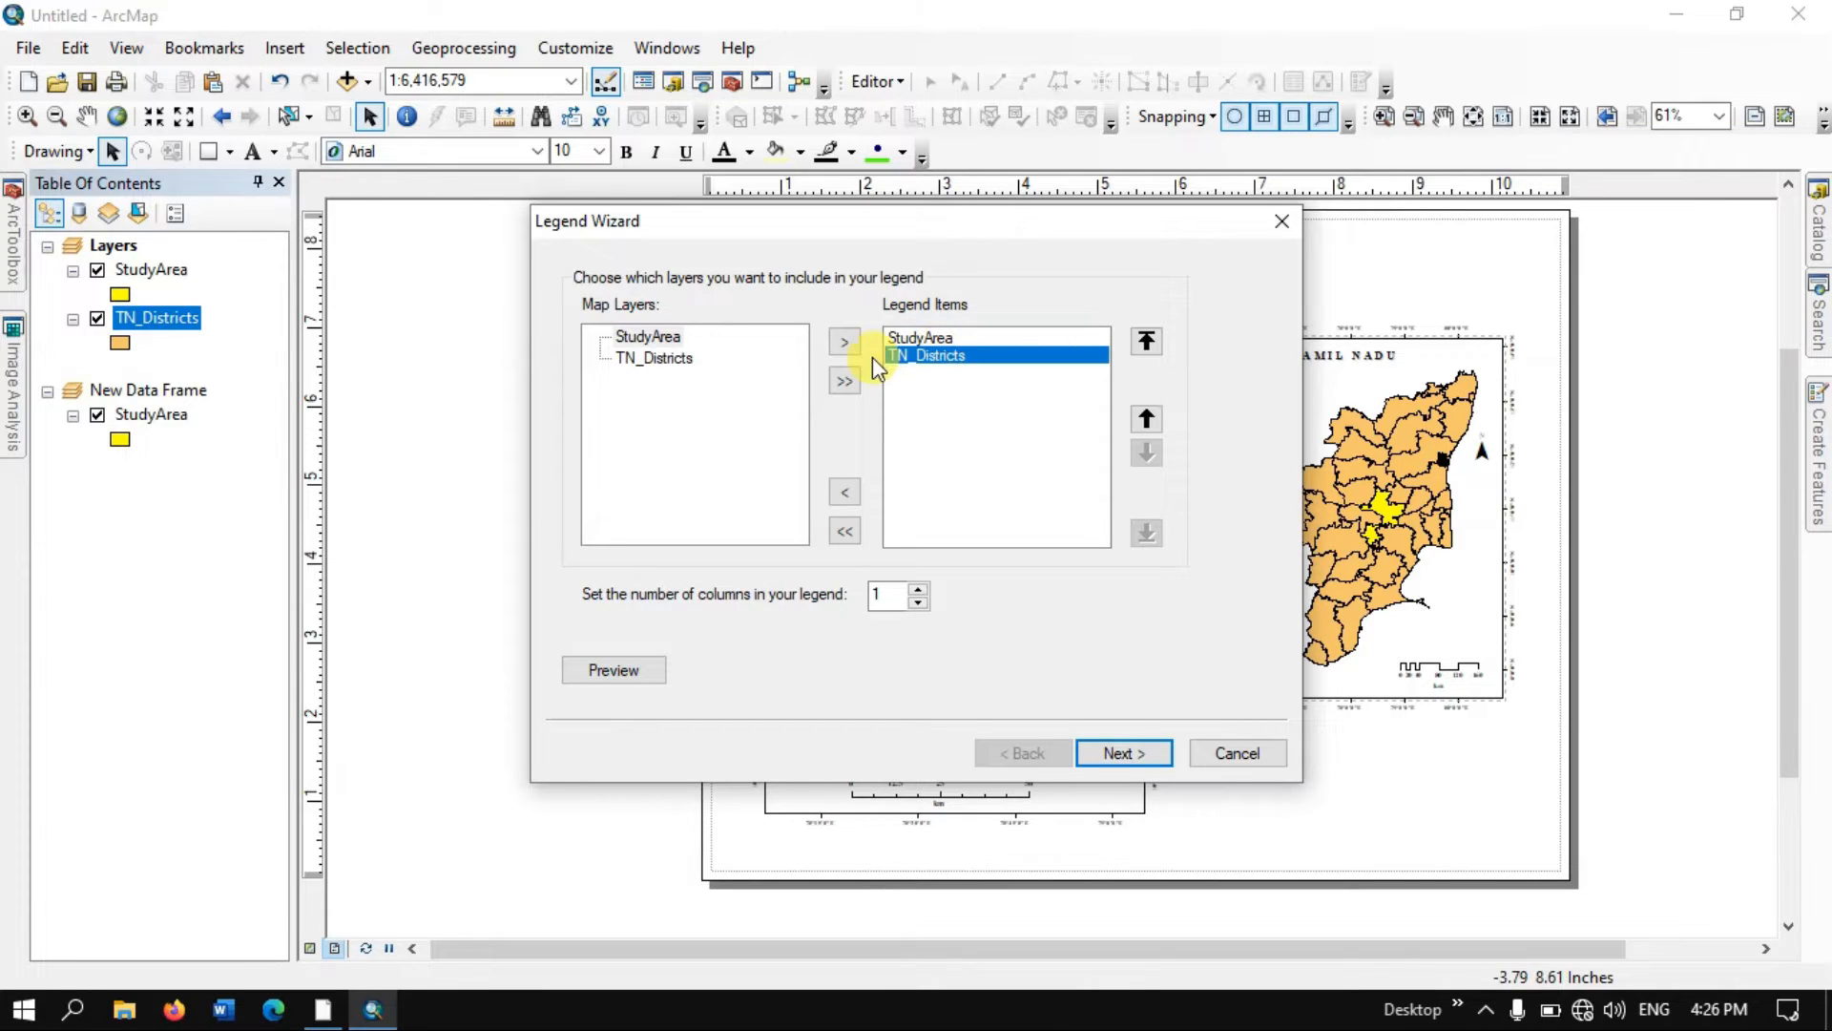
left_click(846, 493)
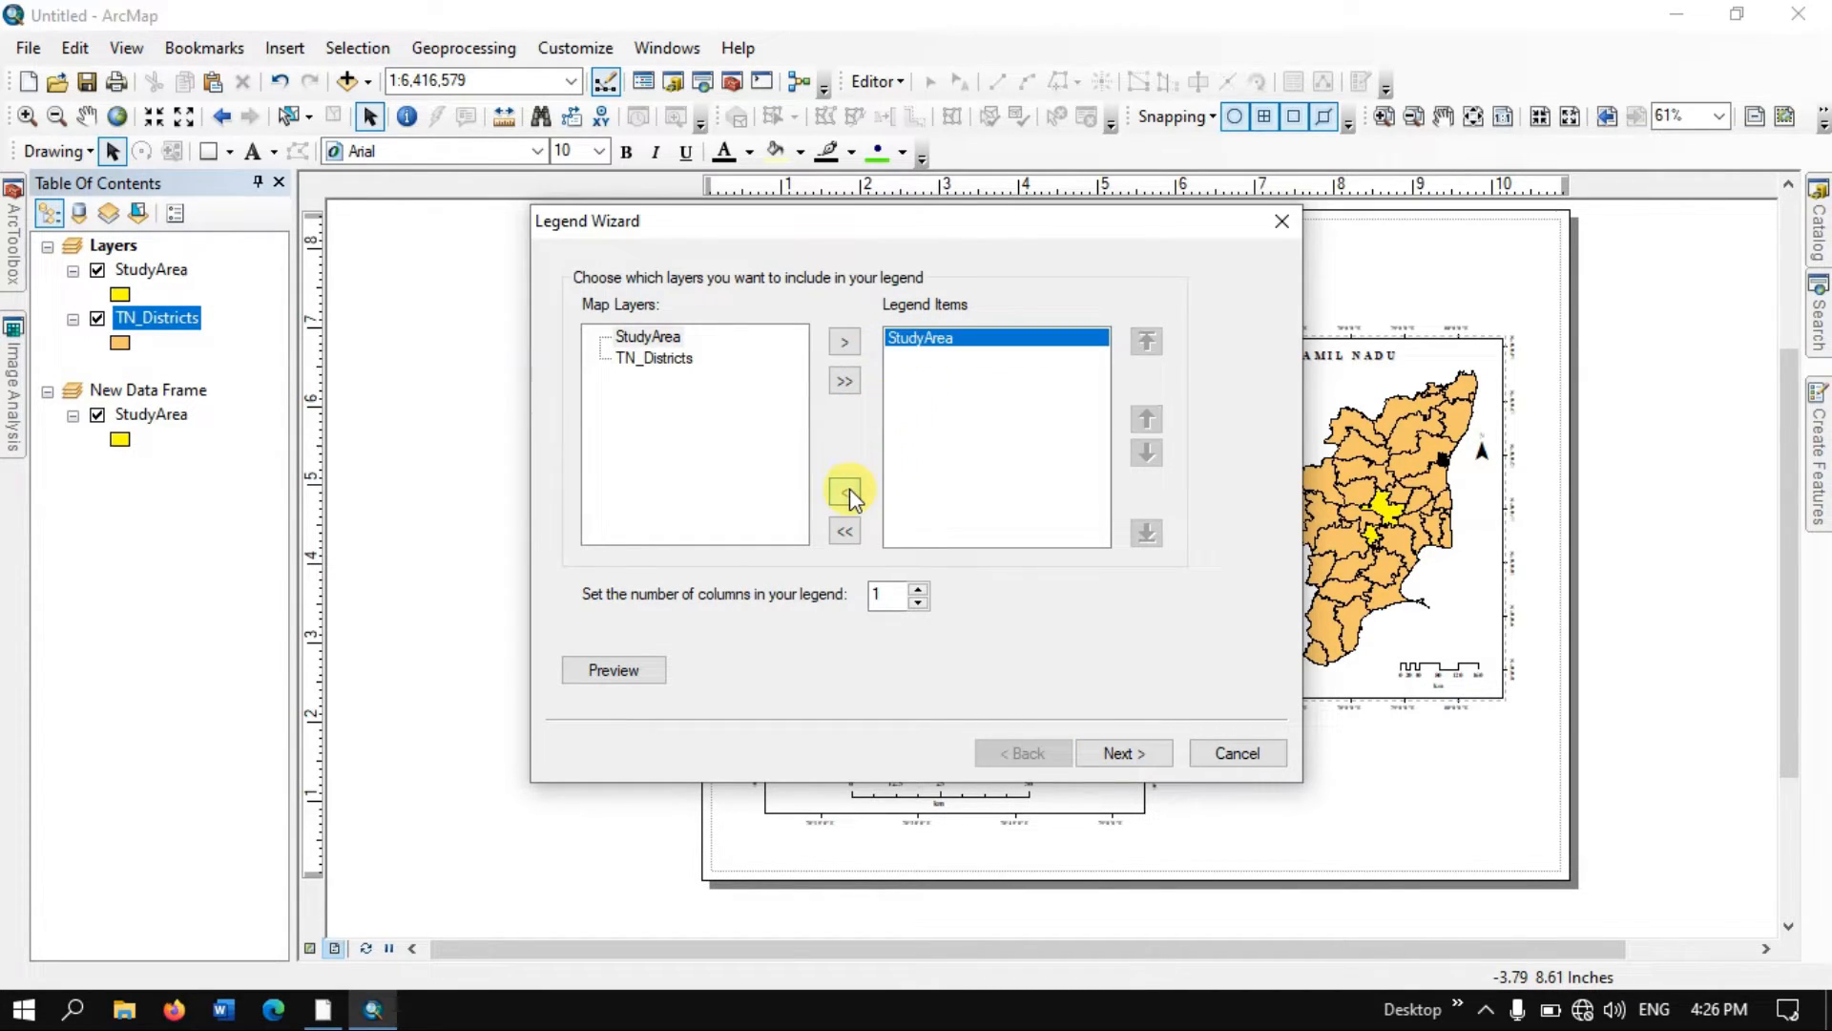
left_click(658, 359)
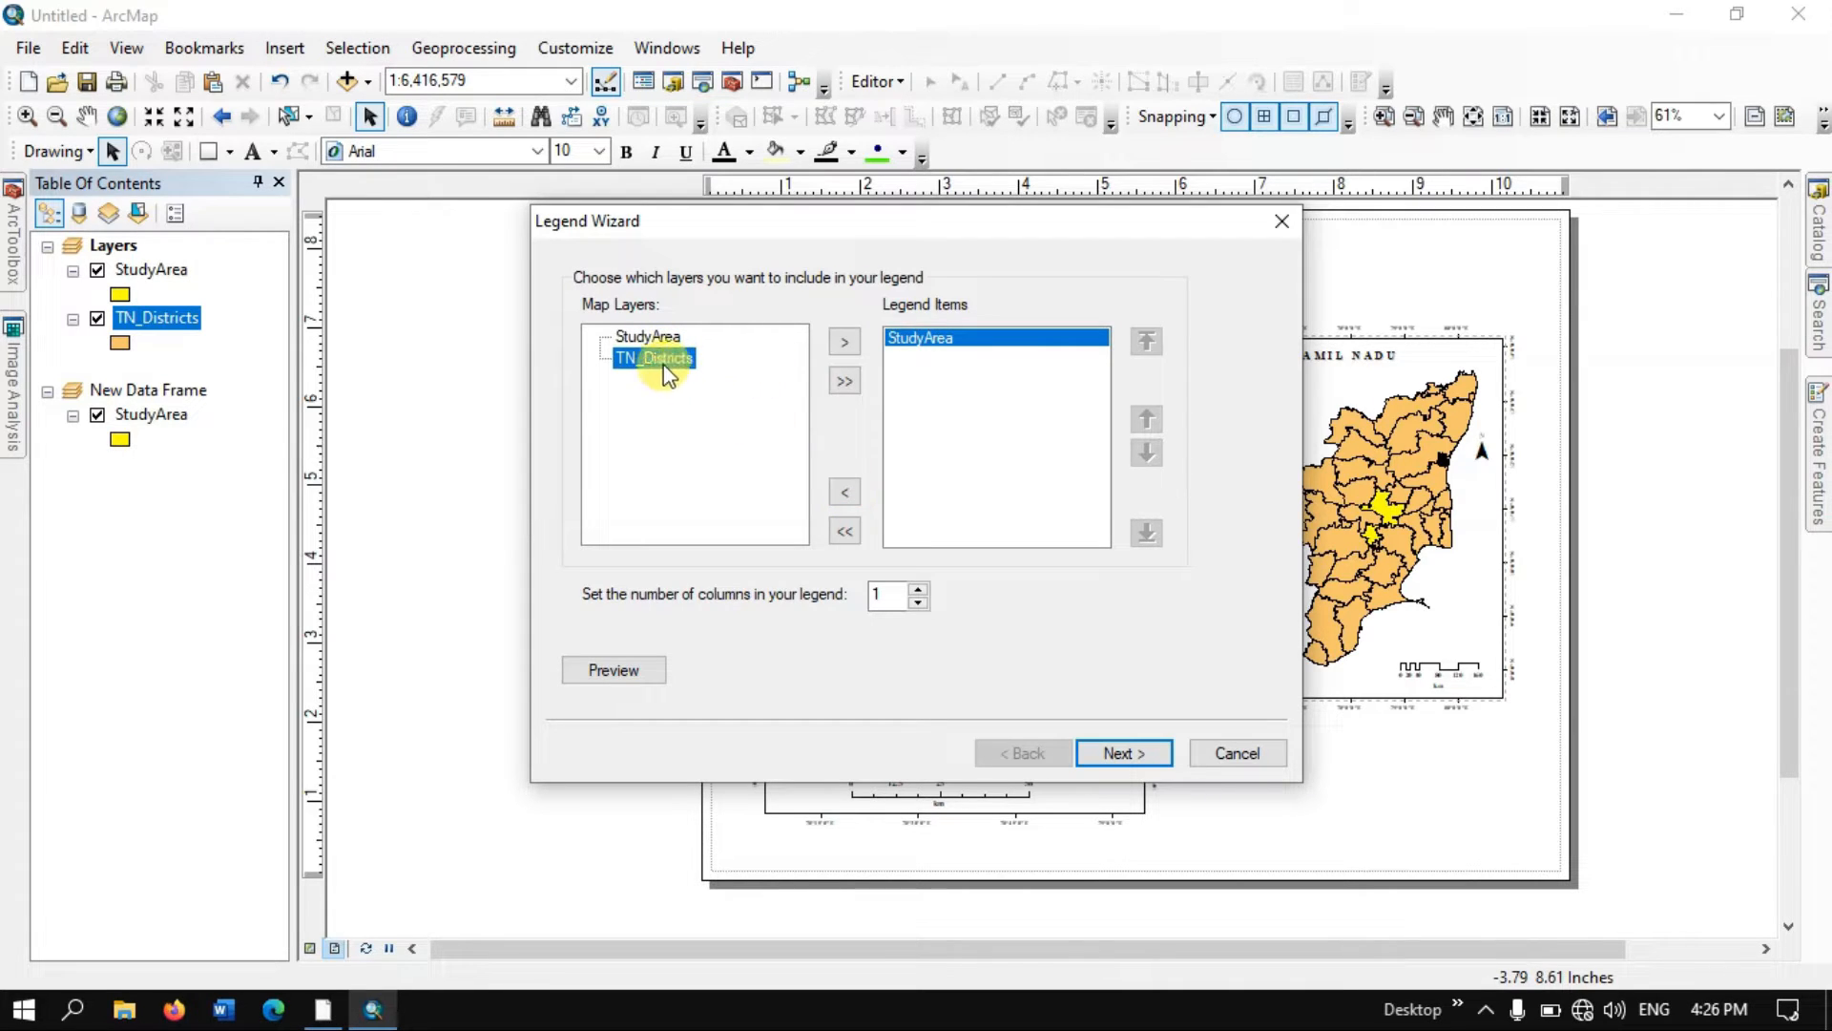
left_click(846, 342)
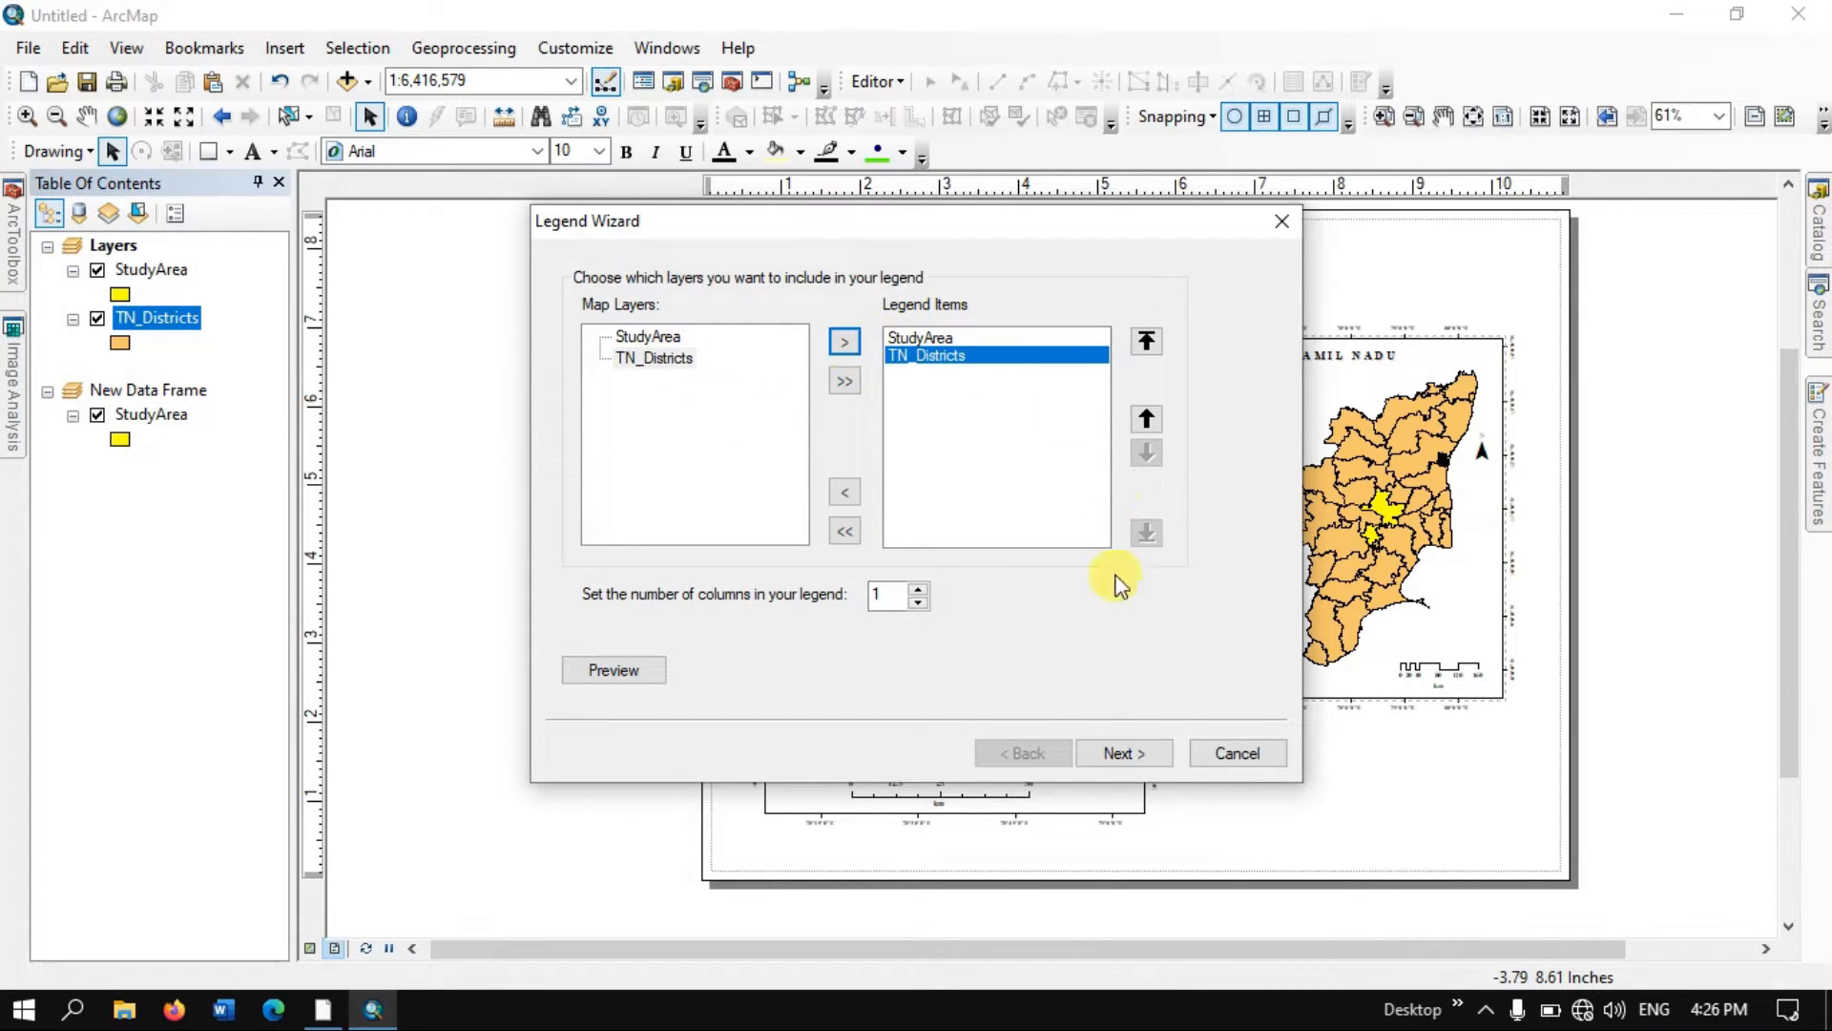
left_click(1125, 753)
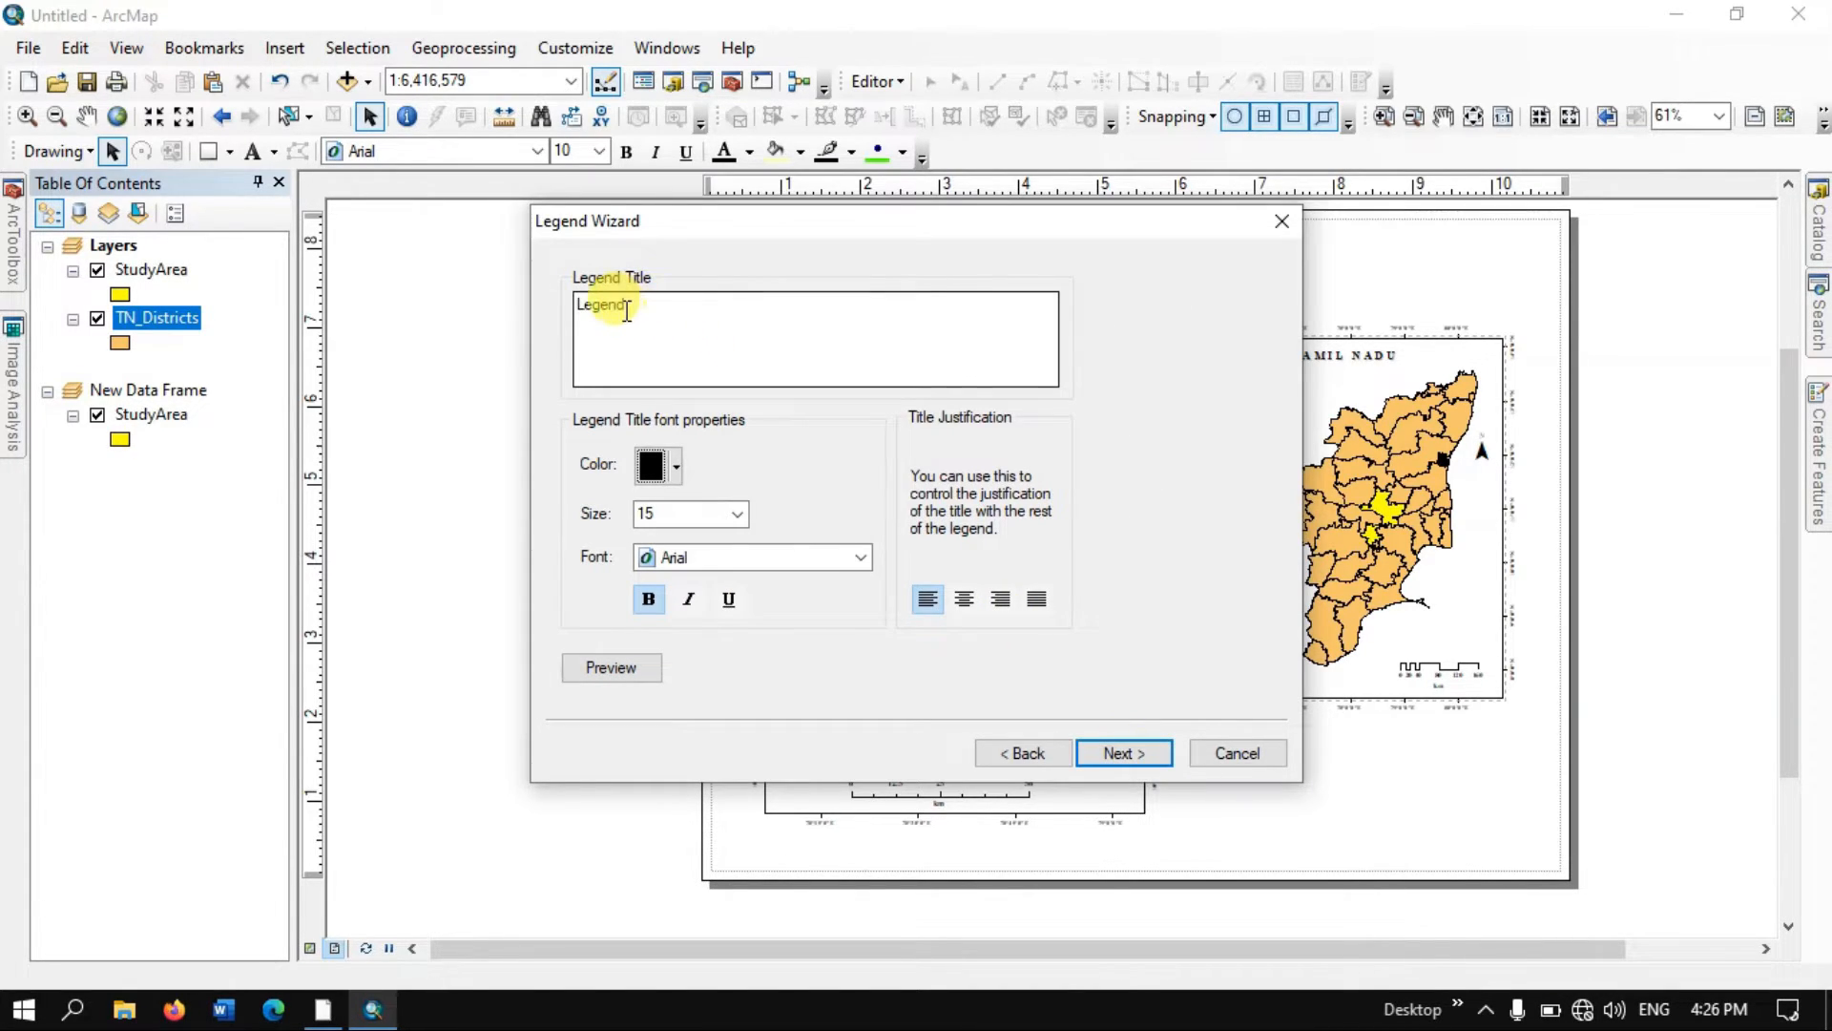
- Keep the legend title "Legend" and format it as 12-point Times New Roman with full justification
left_click_drag(626, 305, 604, 308)
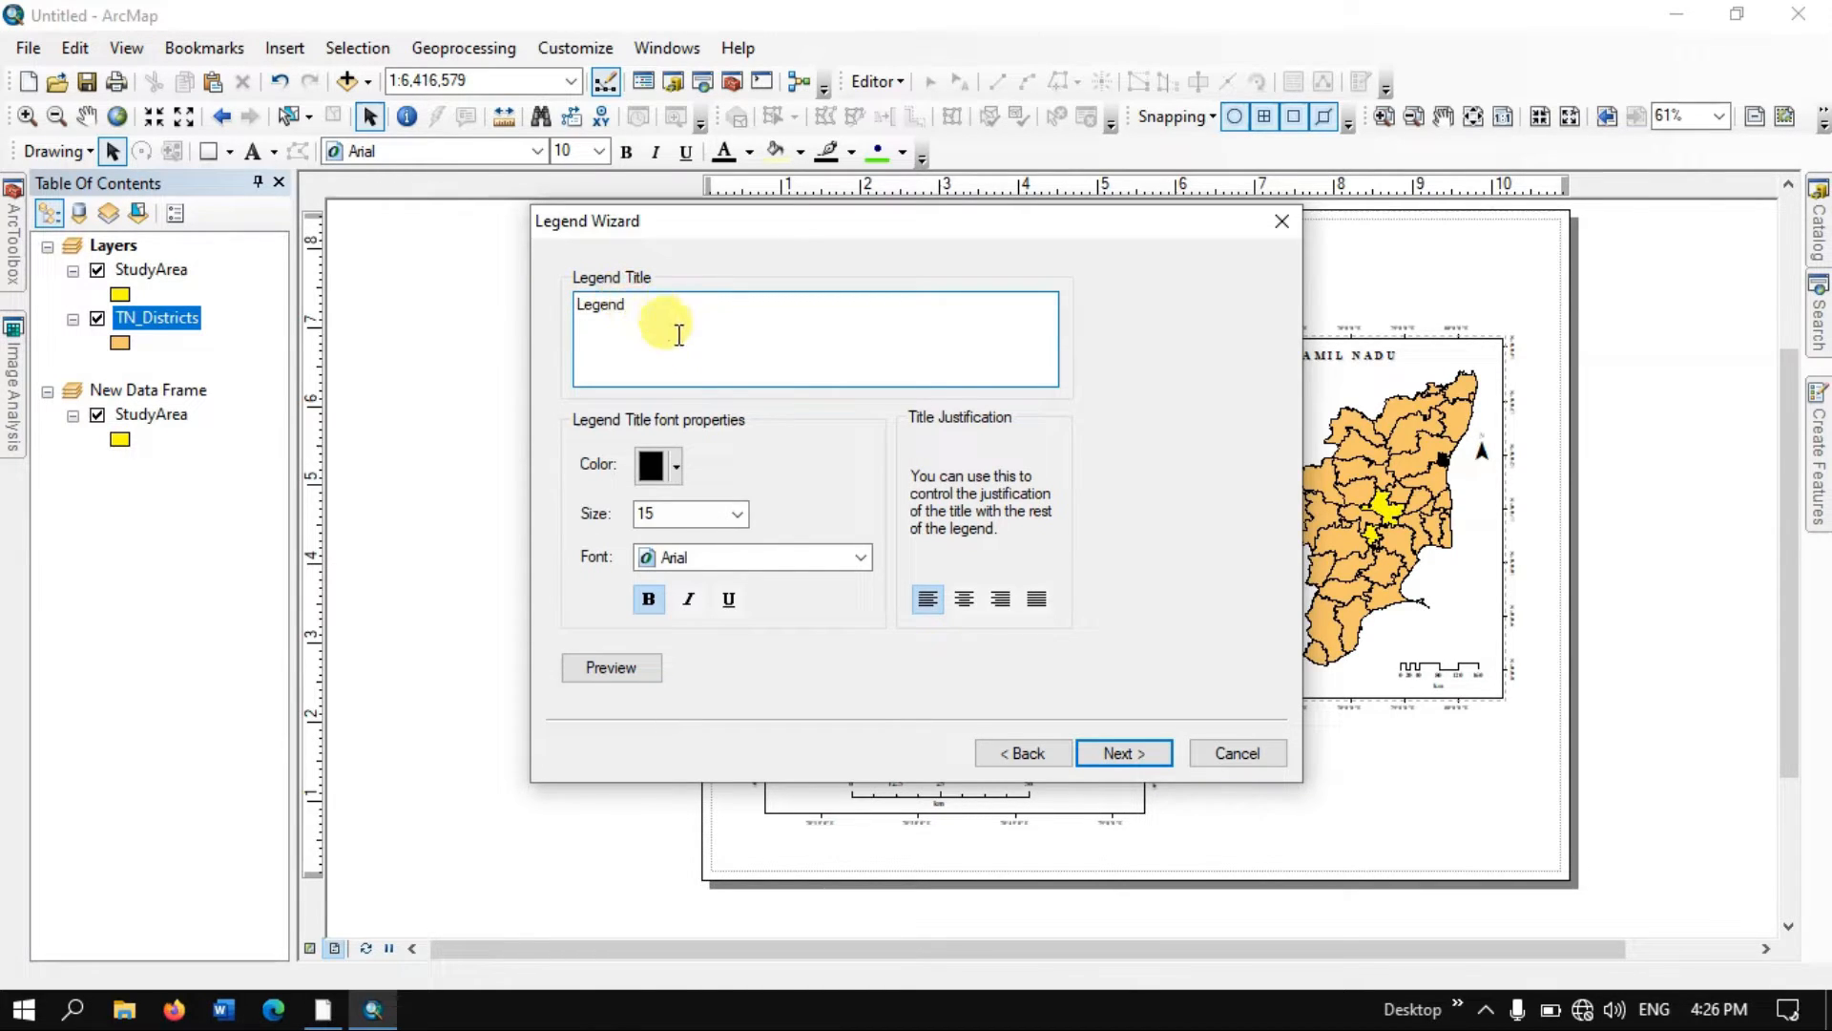
left_click(735, 515)
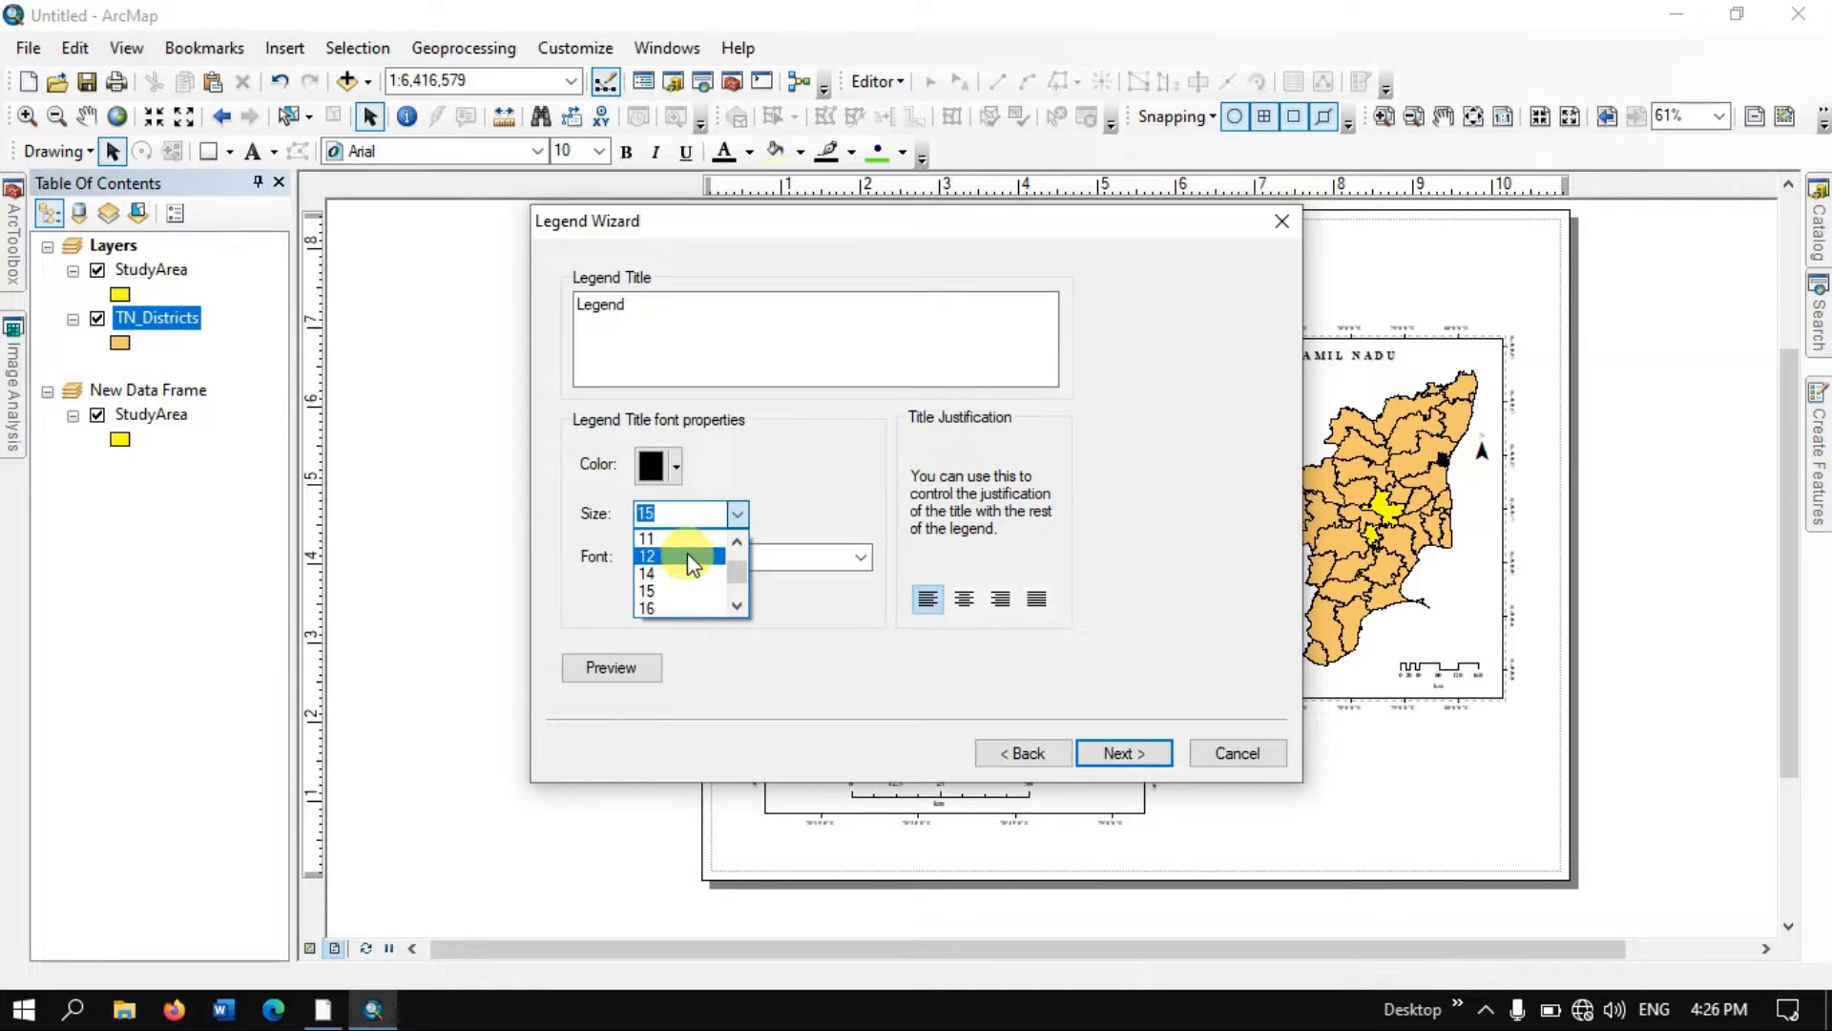
left_click(689, 557)
left_click(863, 557)
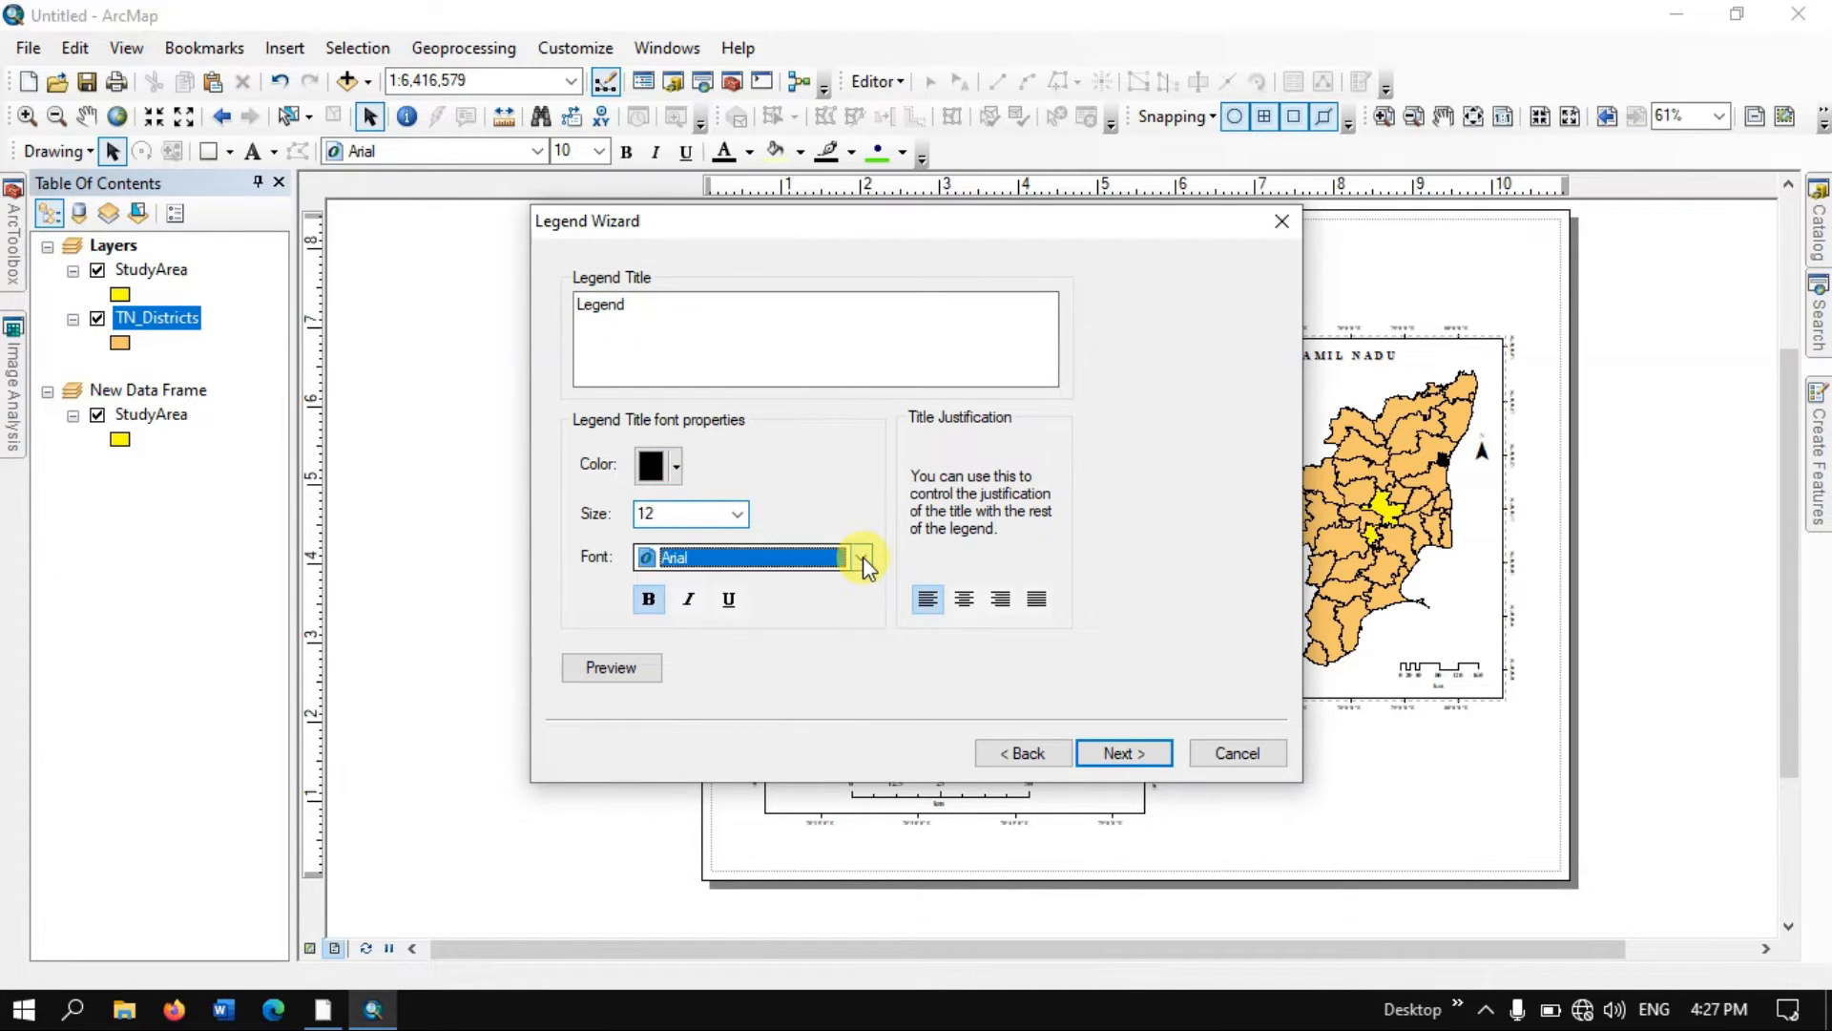
type("ti")
key("Return")
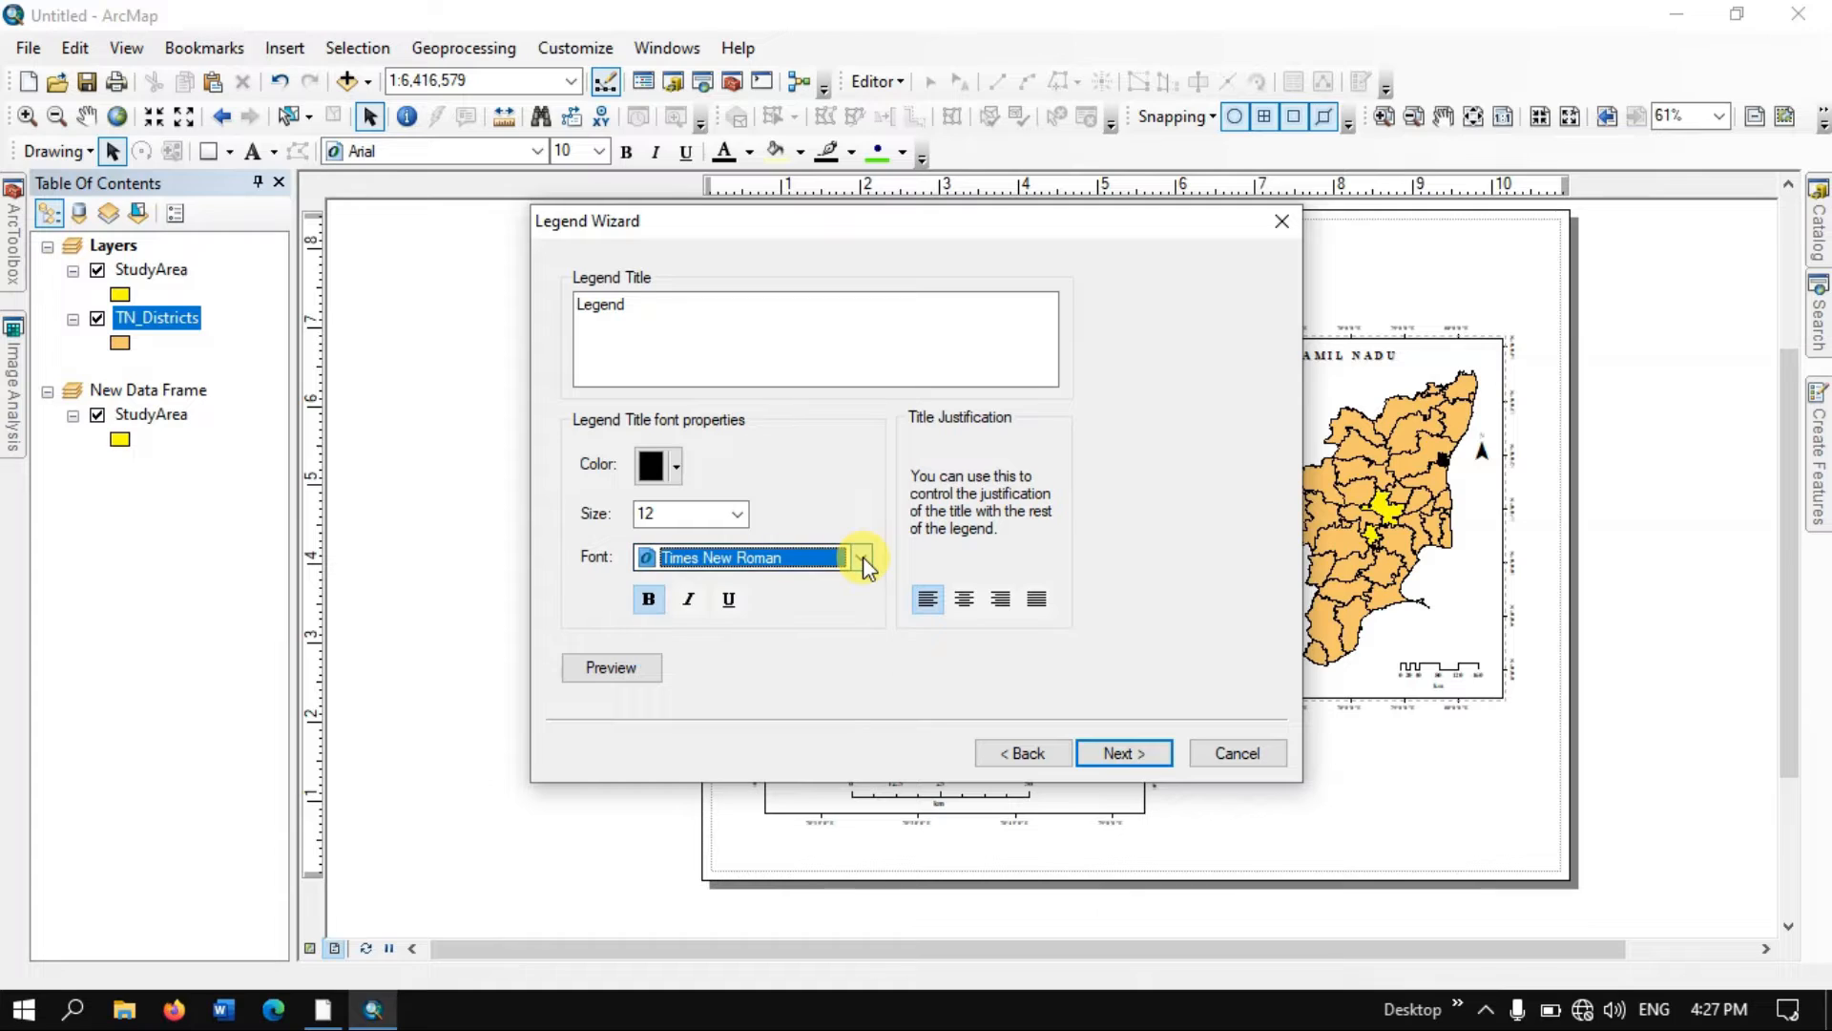
left_click(1036, 600)
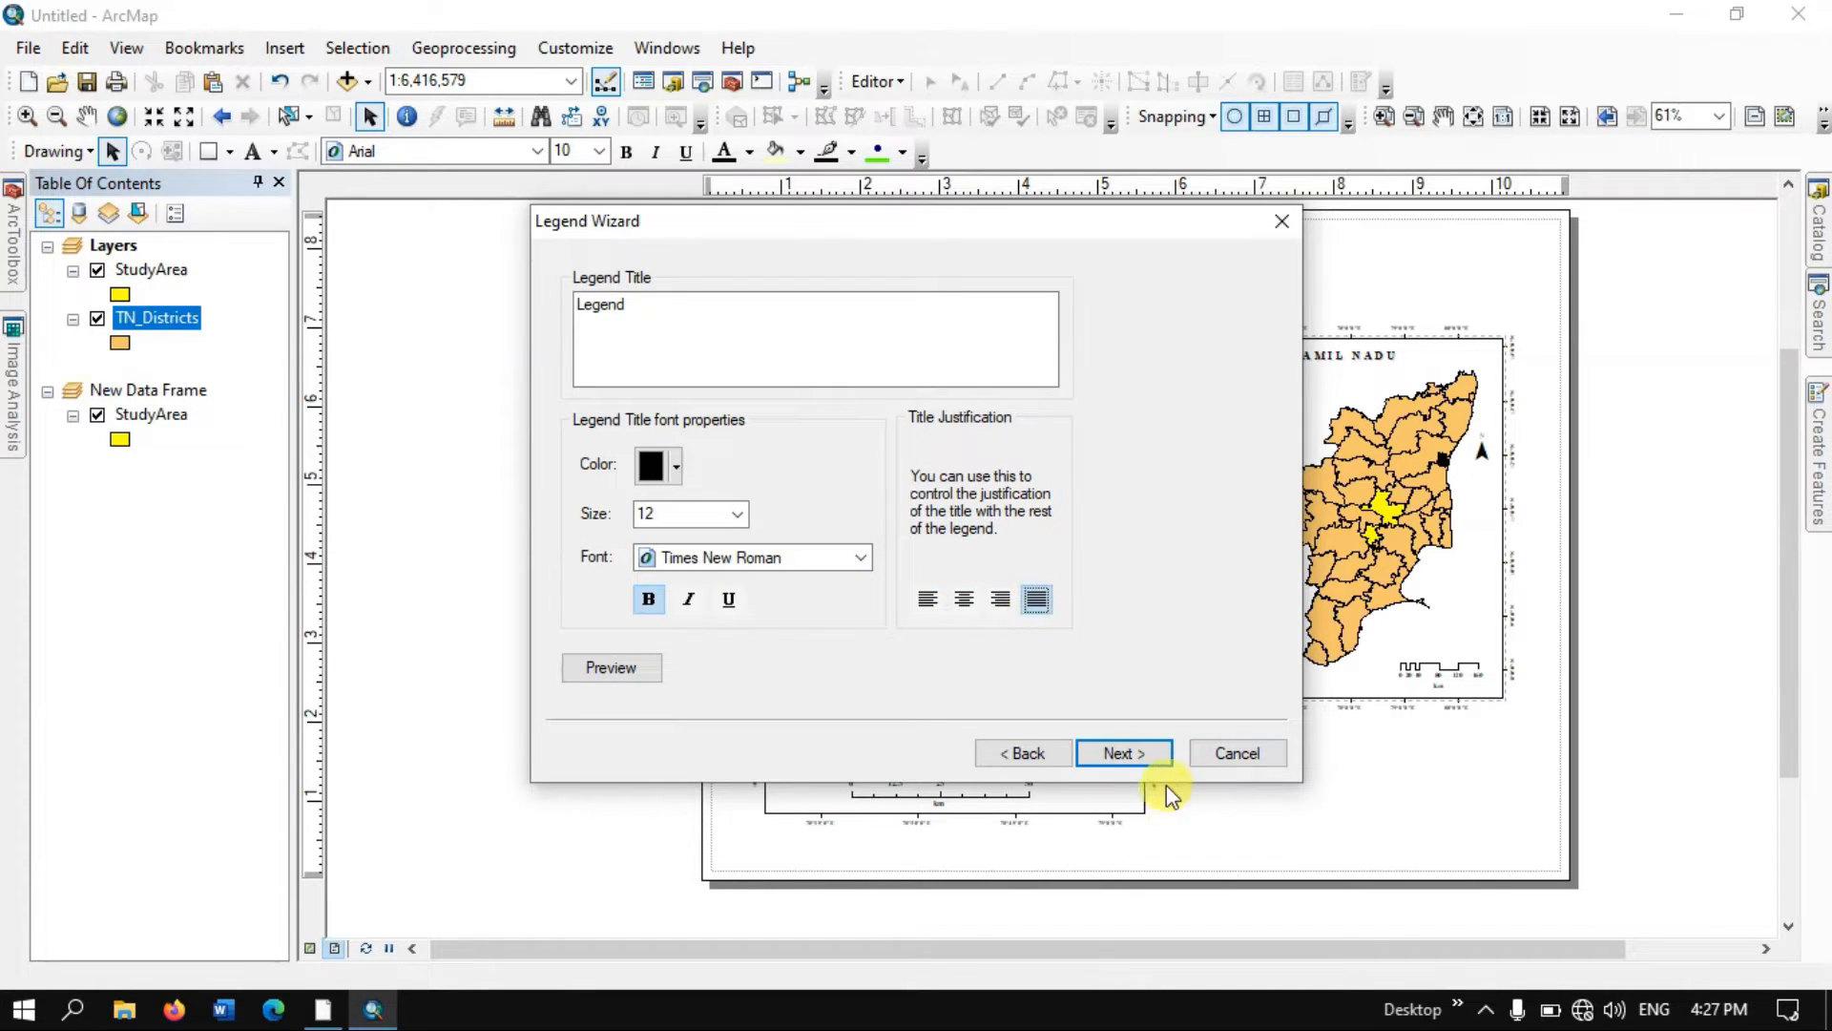
left_click(1143, 752)
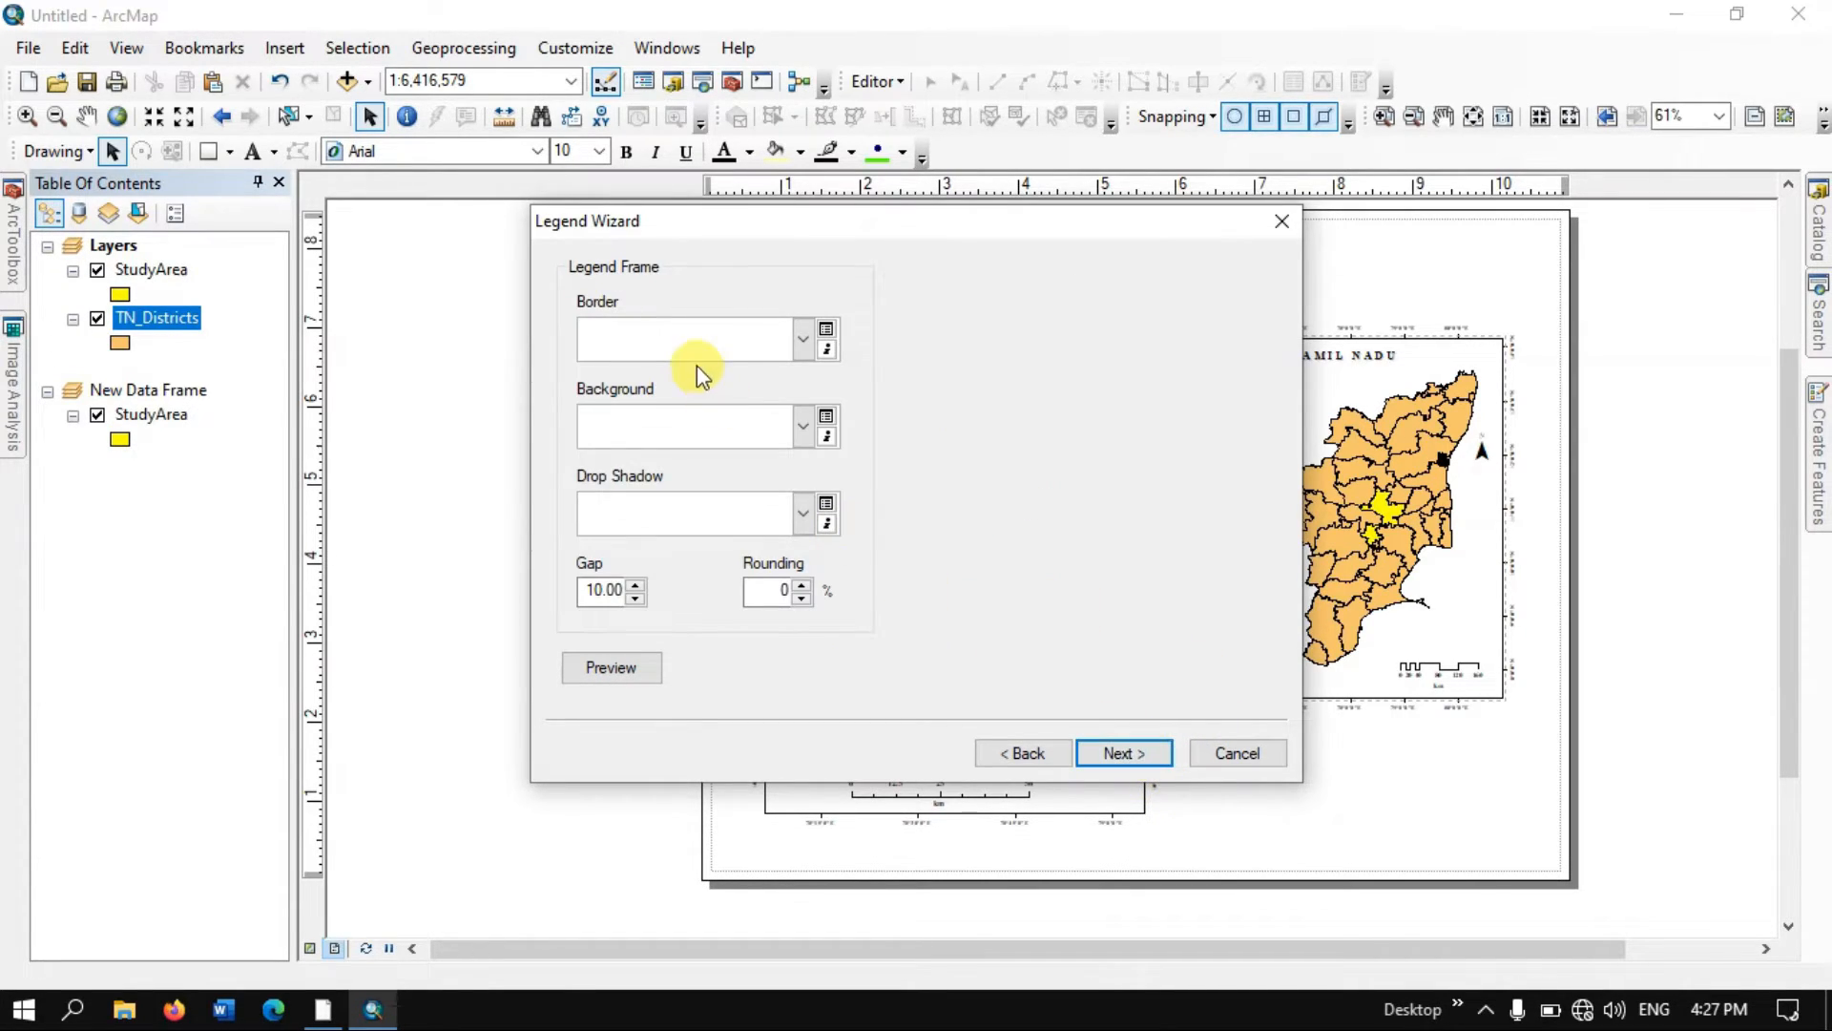
- Give the legend frame a 1.5 Point border and a Grey 30% drop shadow, leaving the background empty
left_click(799, 338)
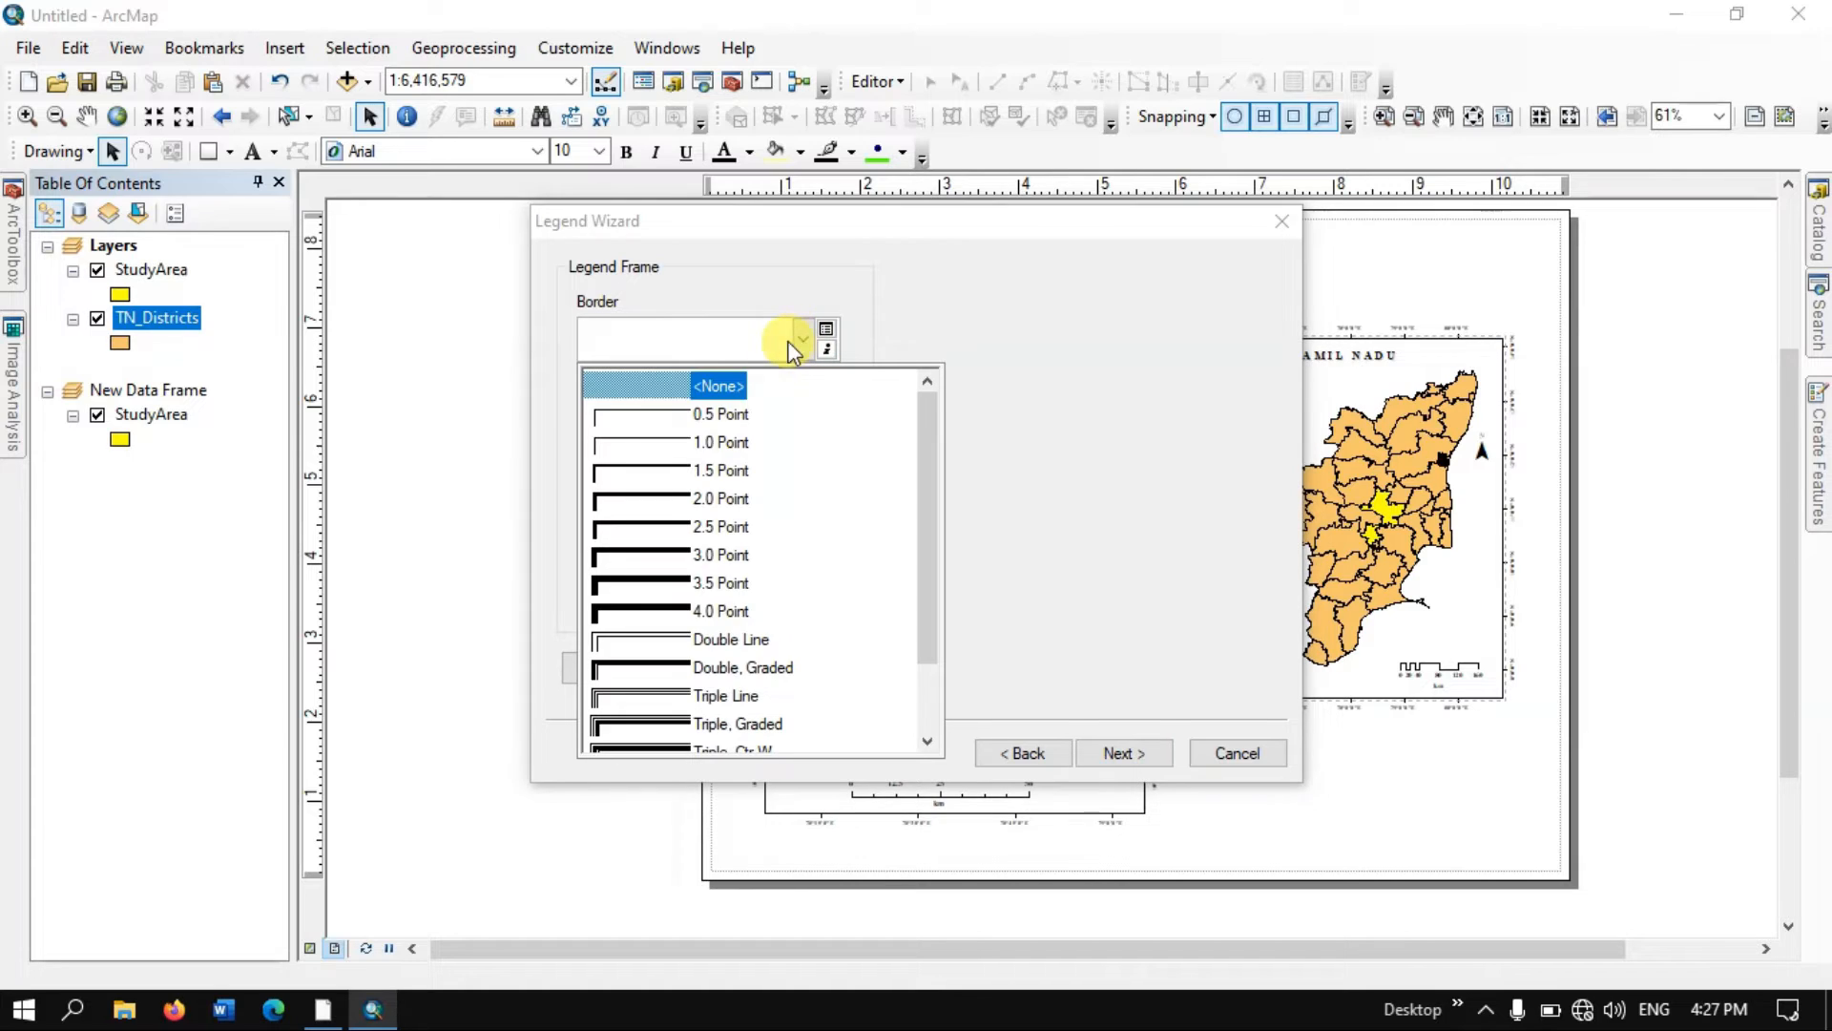
left_click(697, 472)
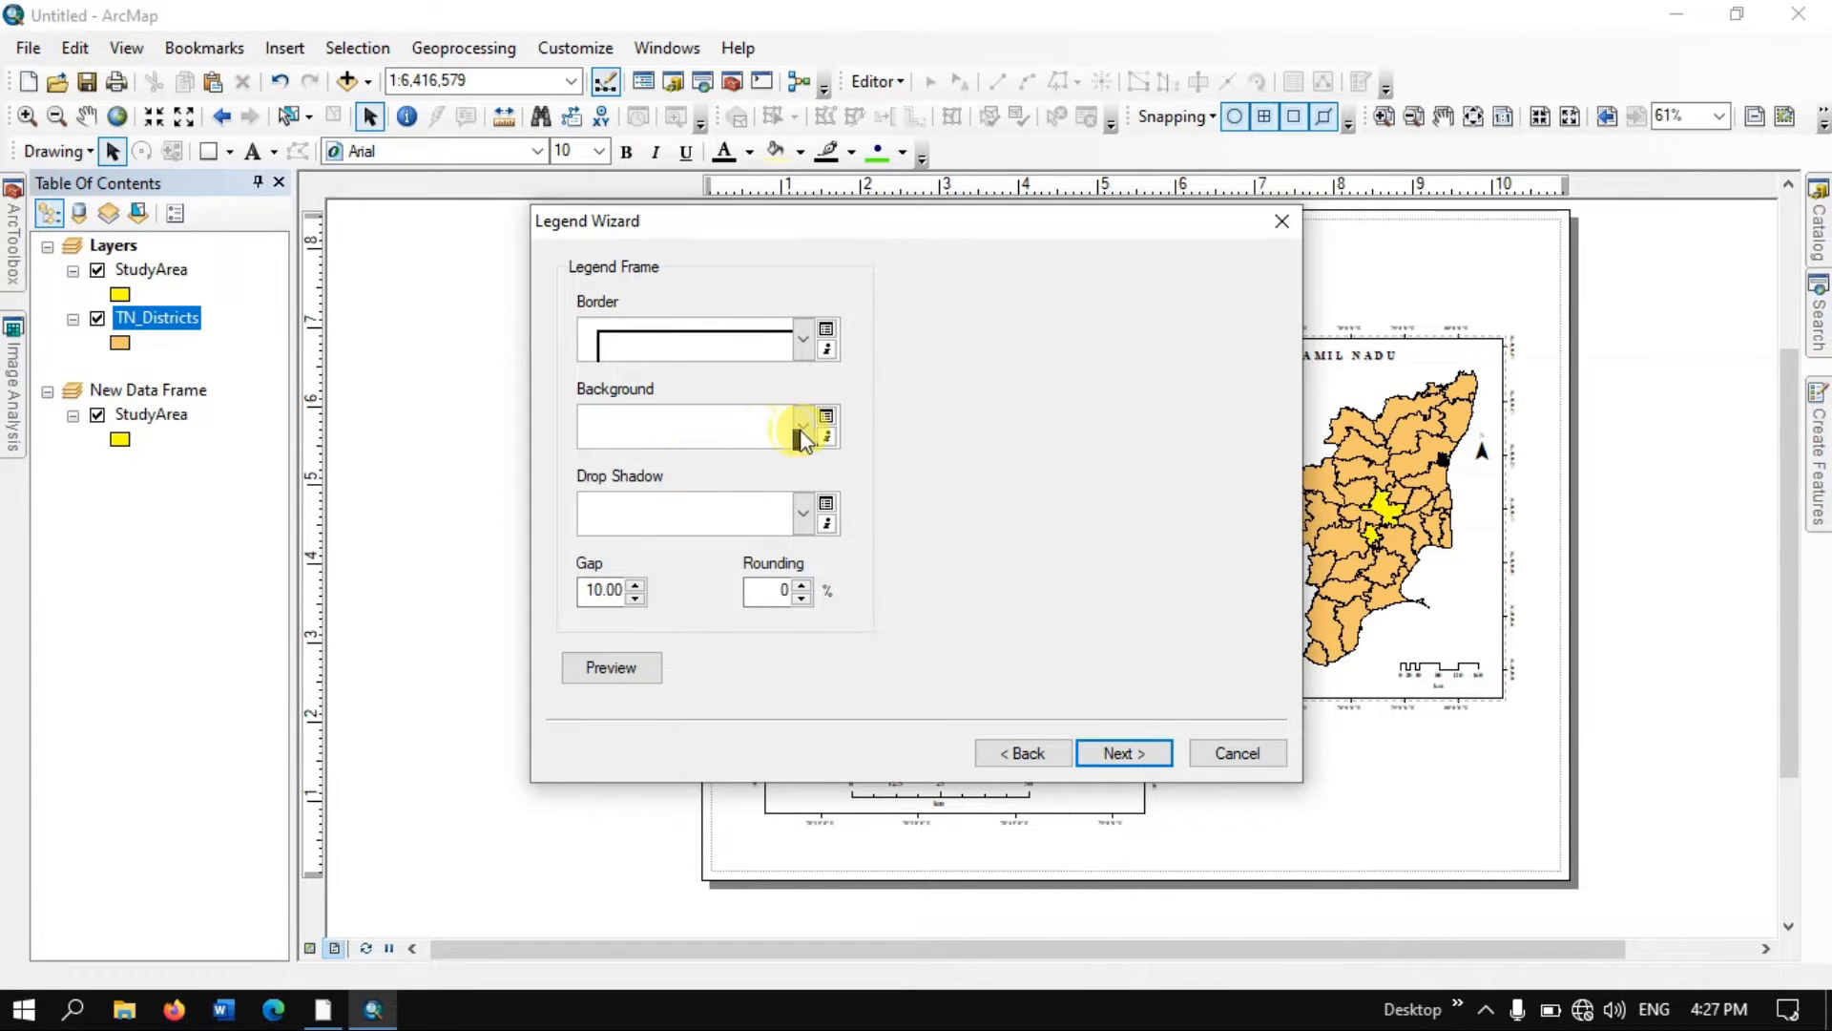
left_click(803, 516)
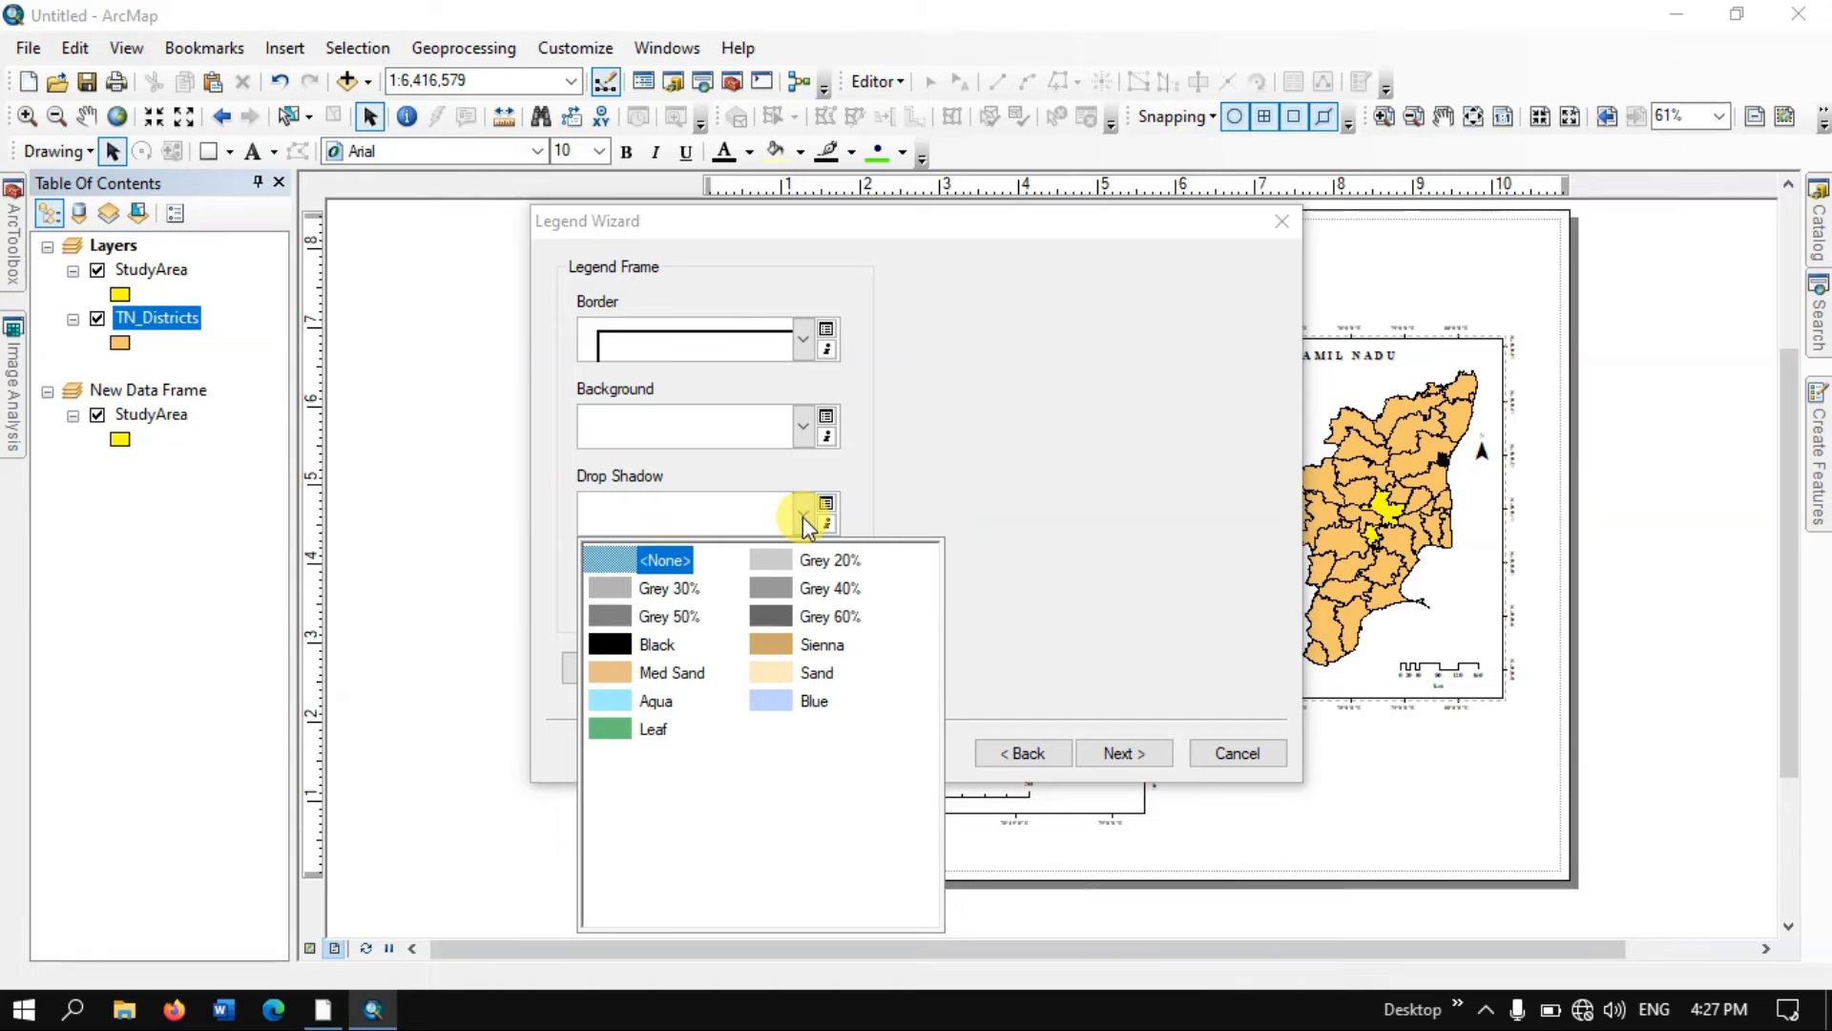
left_click(614, 601)
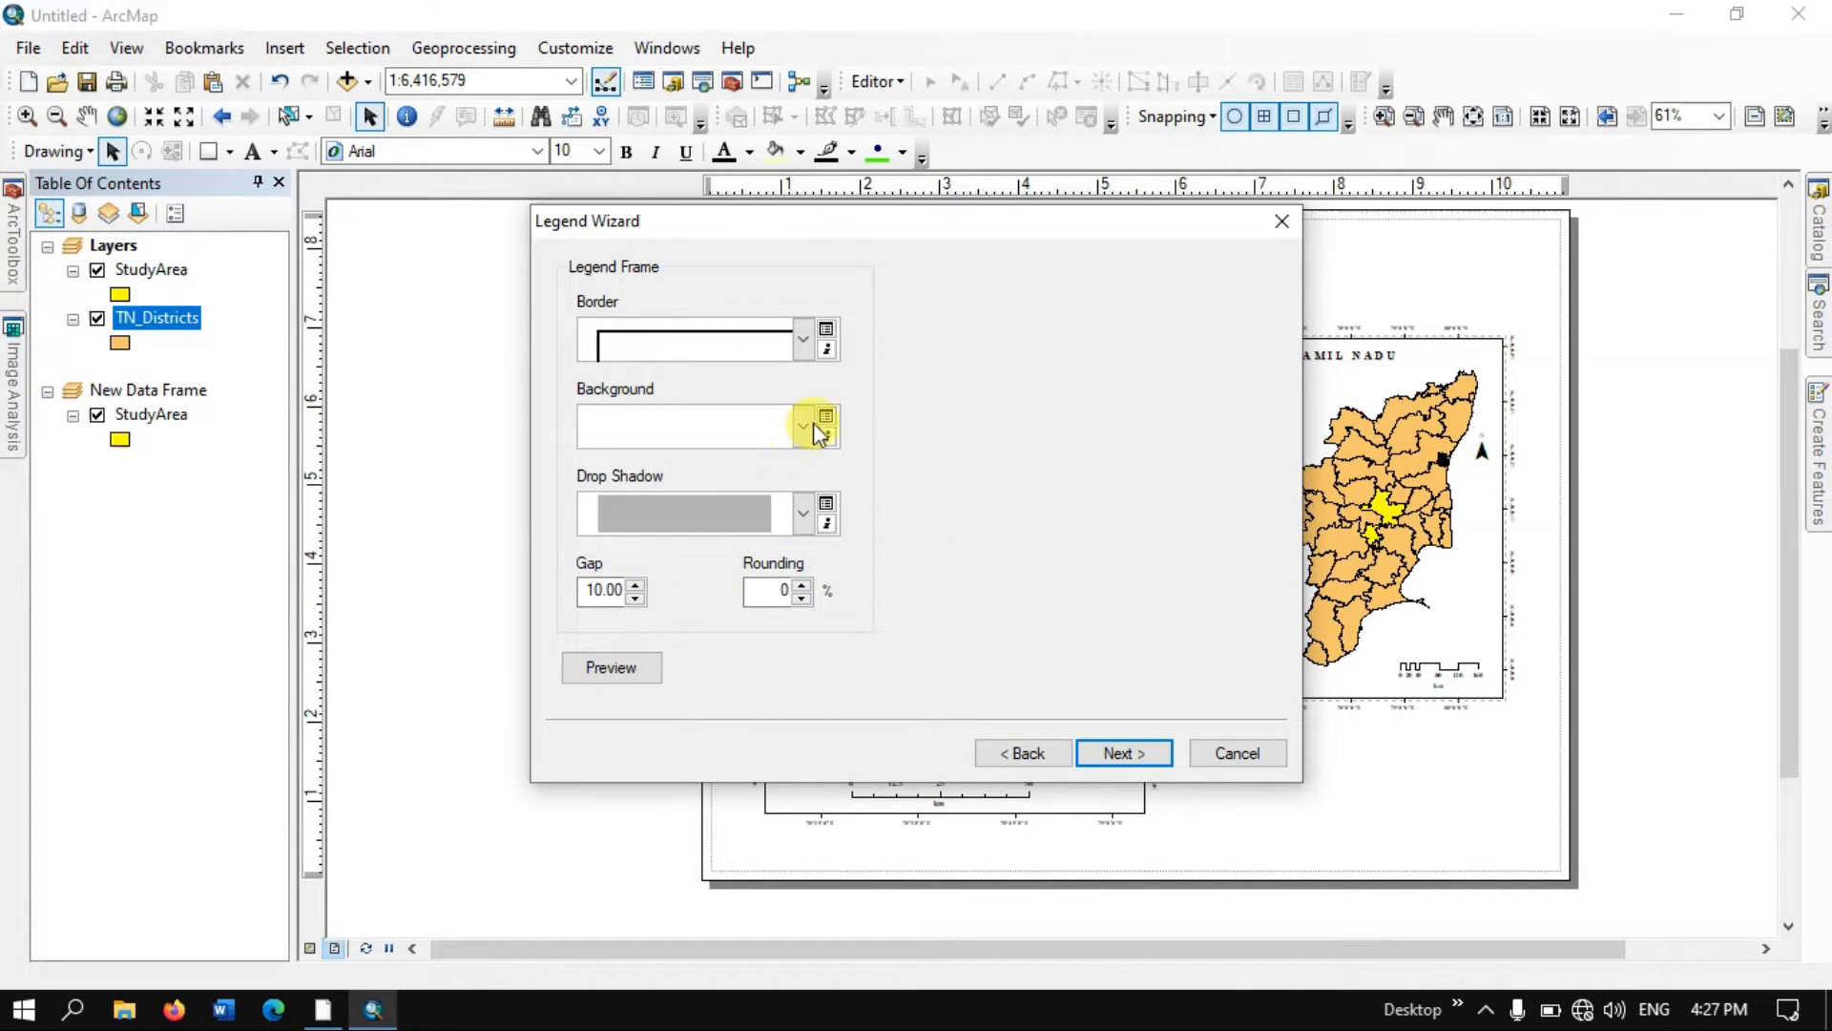
left_click(1145, 754)
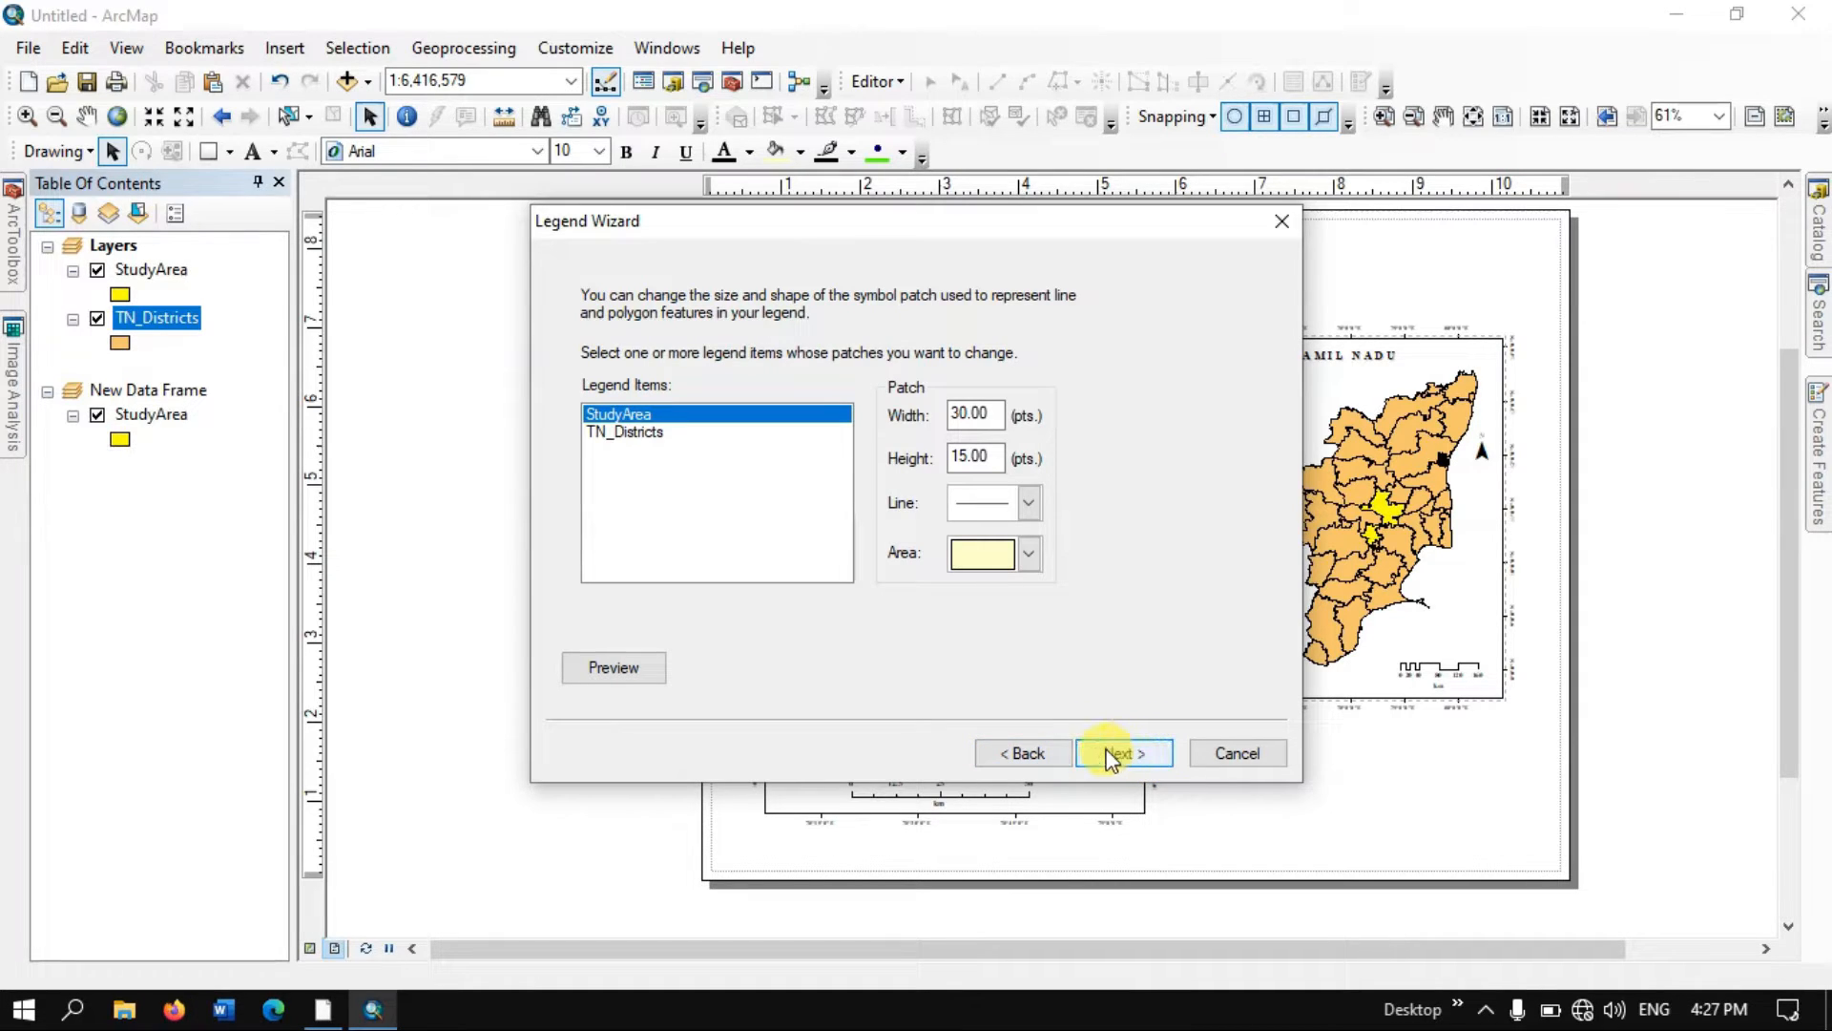
- Finish the legend with the default patch and spacing settings and place it below the TAMIL NADU data frame
left_click(1112, 753)
left_click(1115, 751)
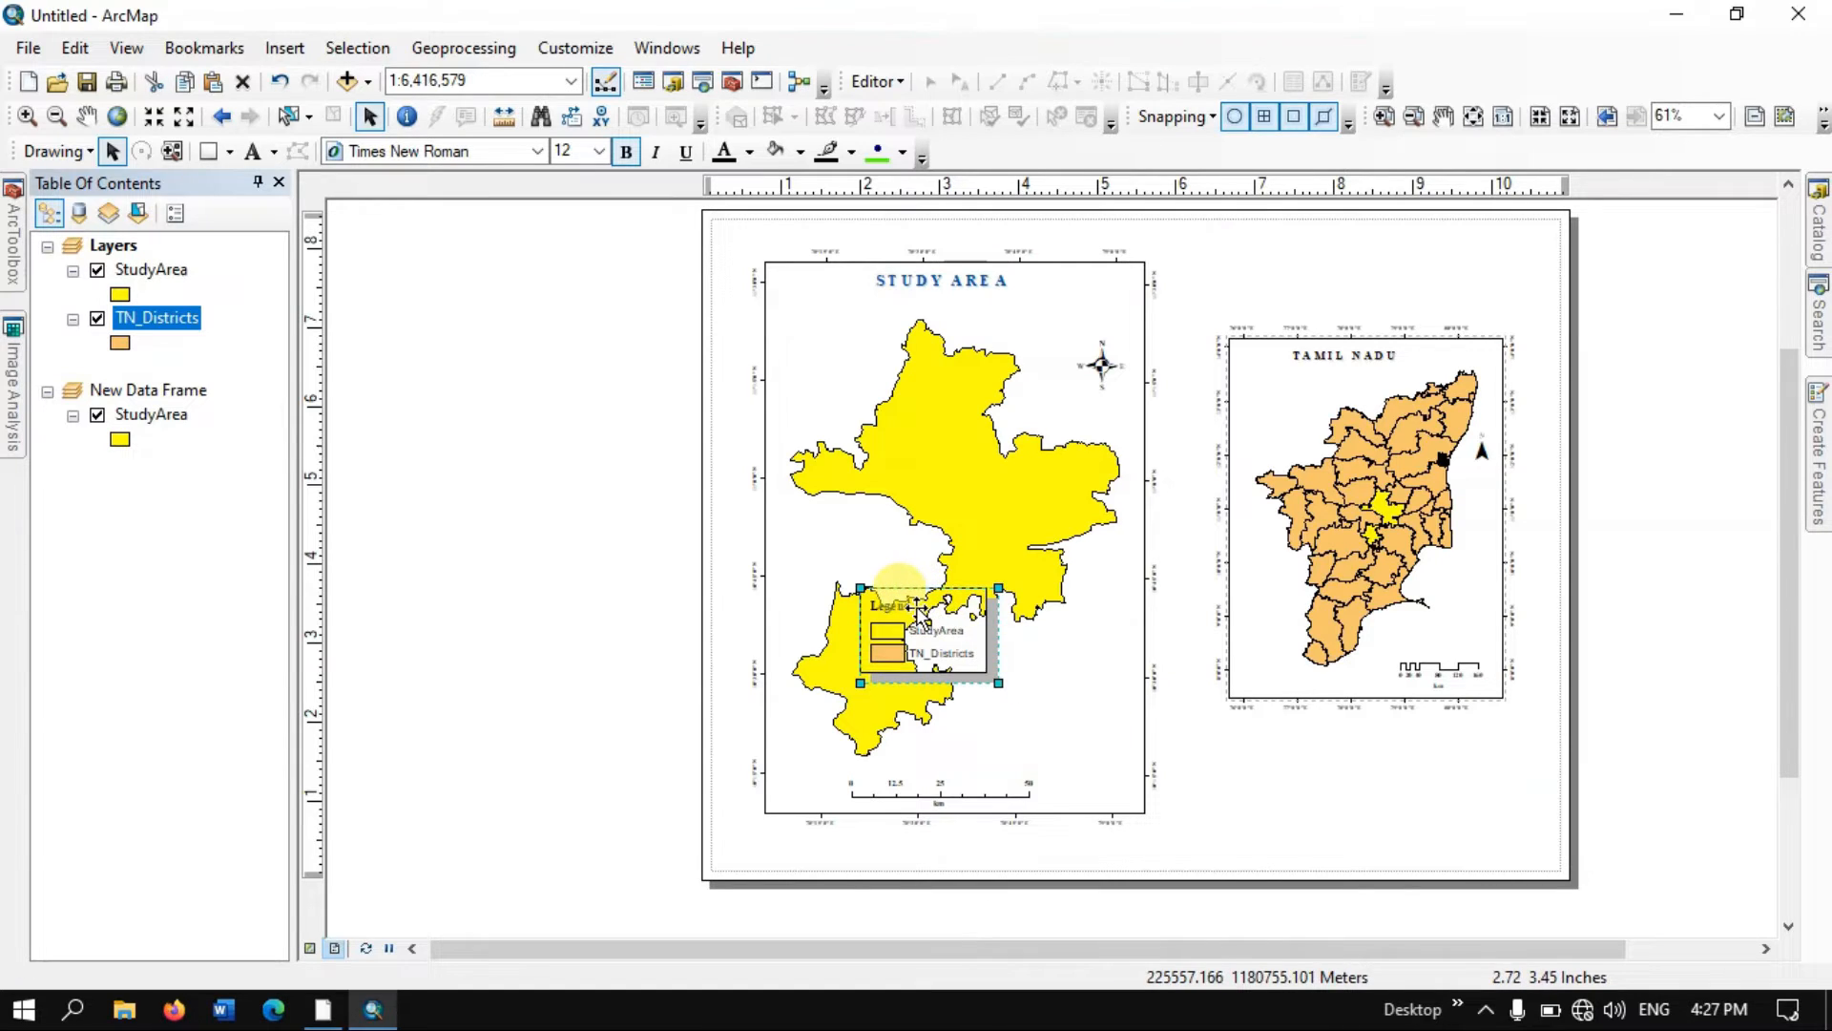
left_click_drag(916, 621, 1436, 758)
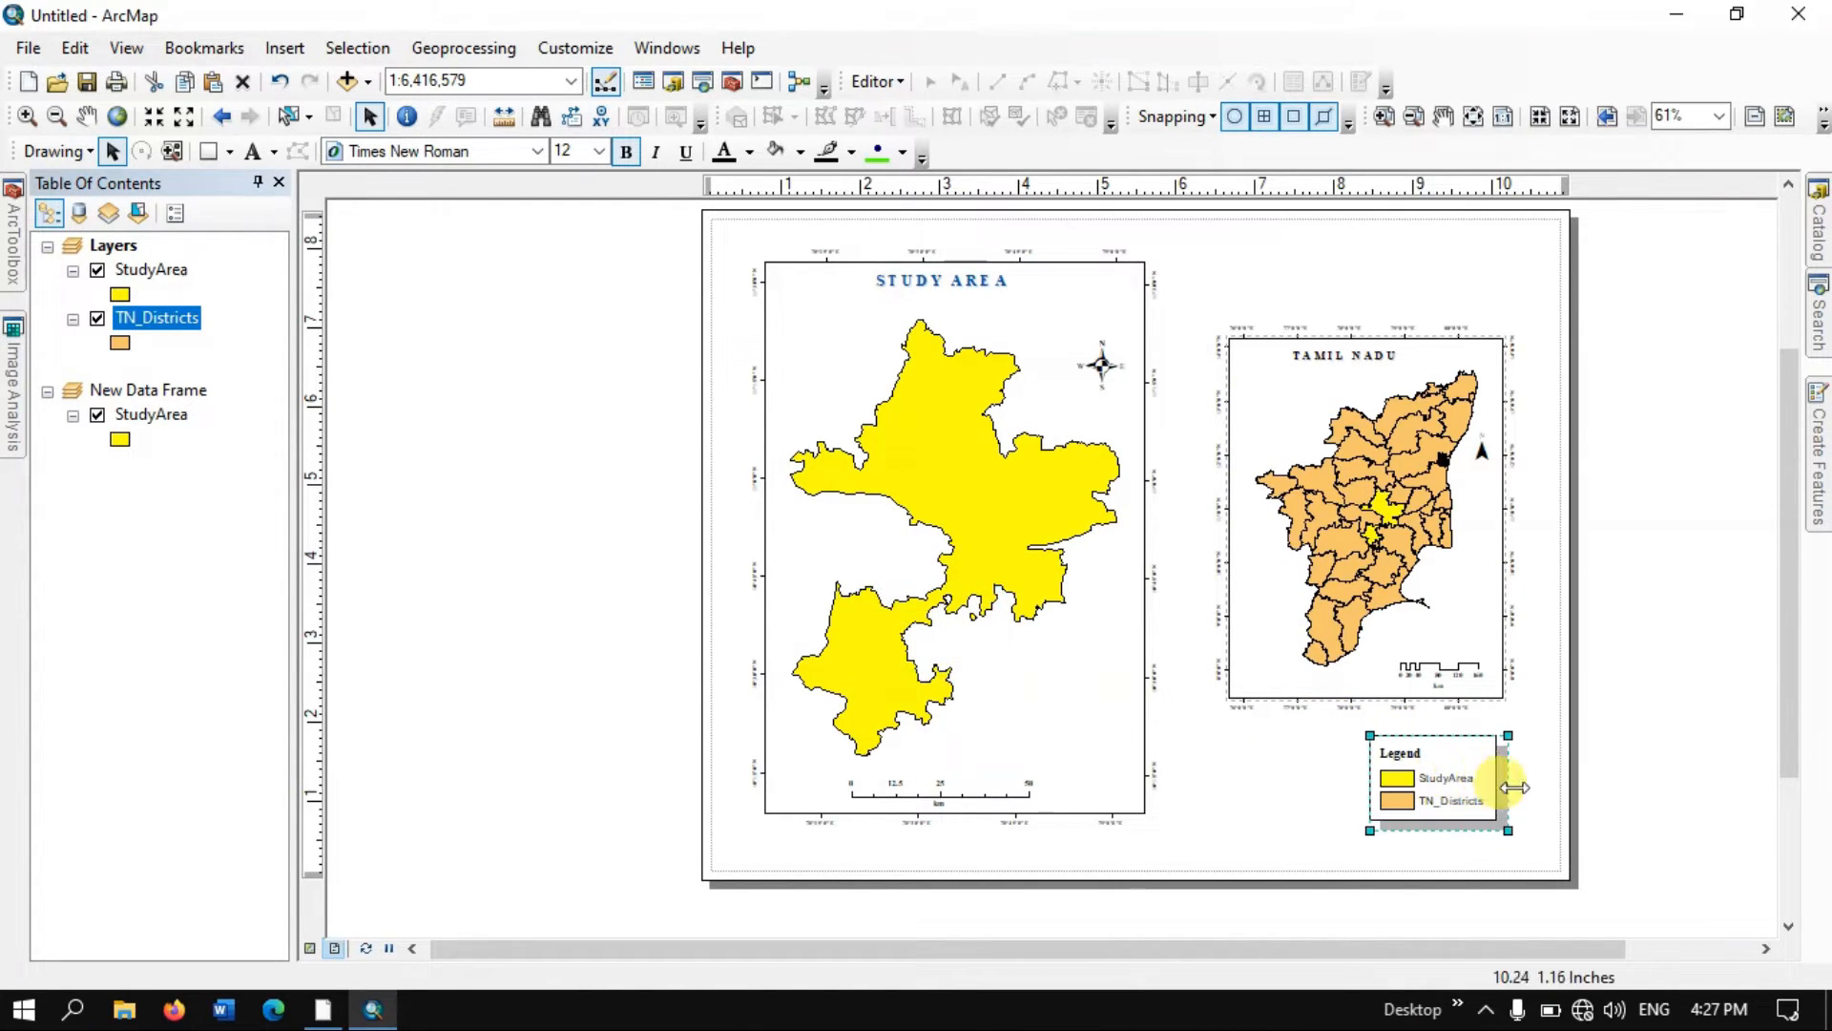
left_click(1669, 748)
- Open the legend's item properties and select both the StudyArea and TN_Districts items
left_click(1474, 797)
right_click(1470, 790)
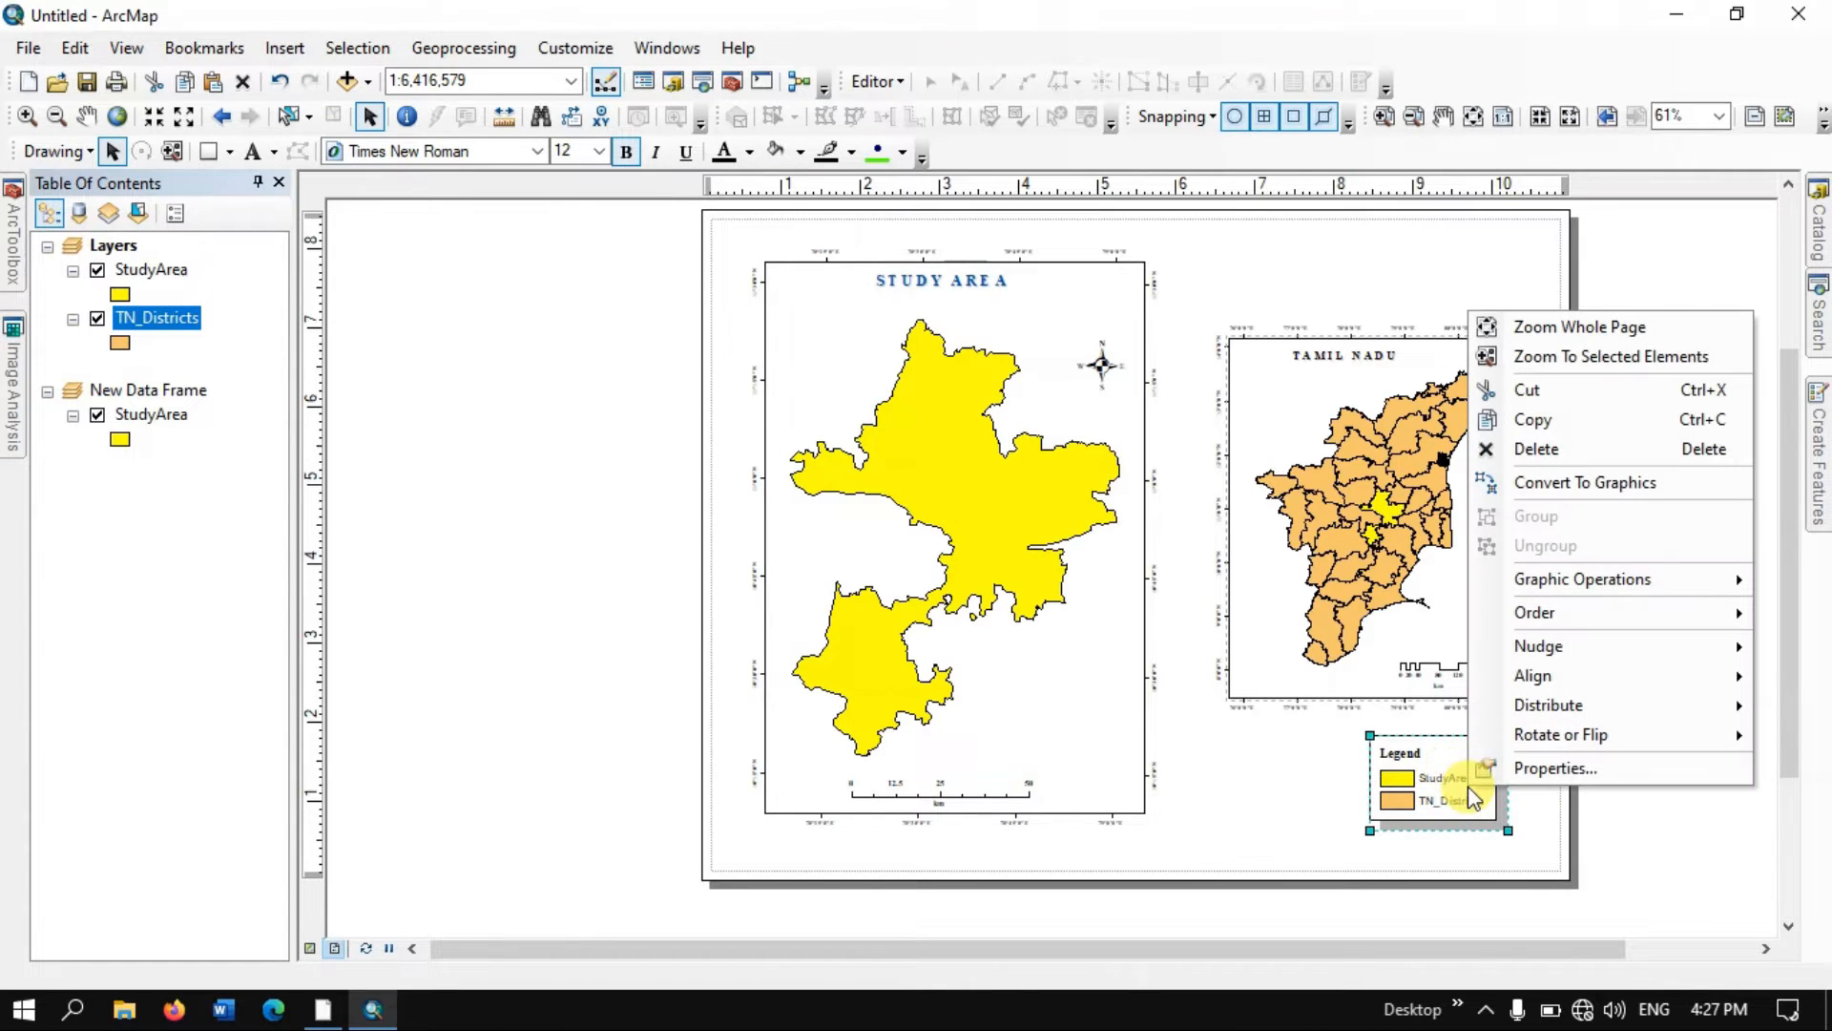
left_click(1548, 763)
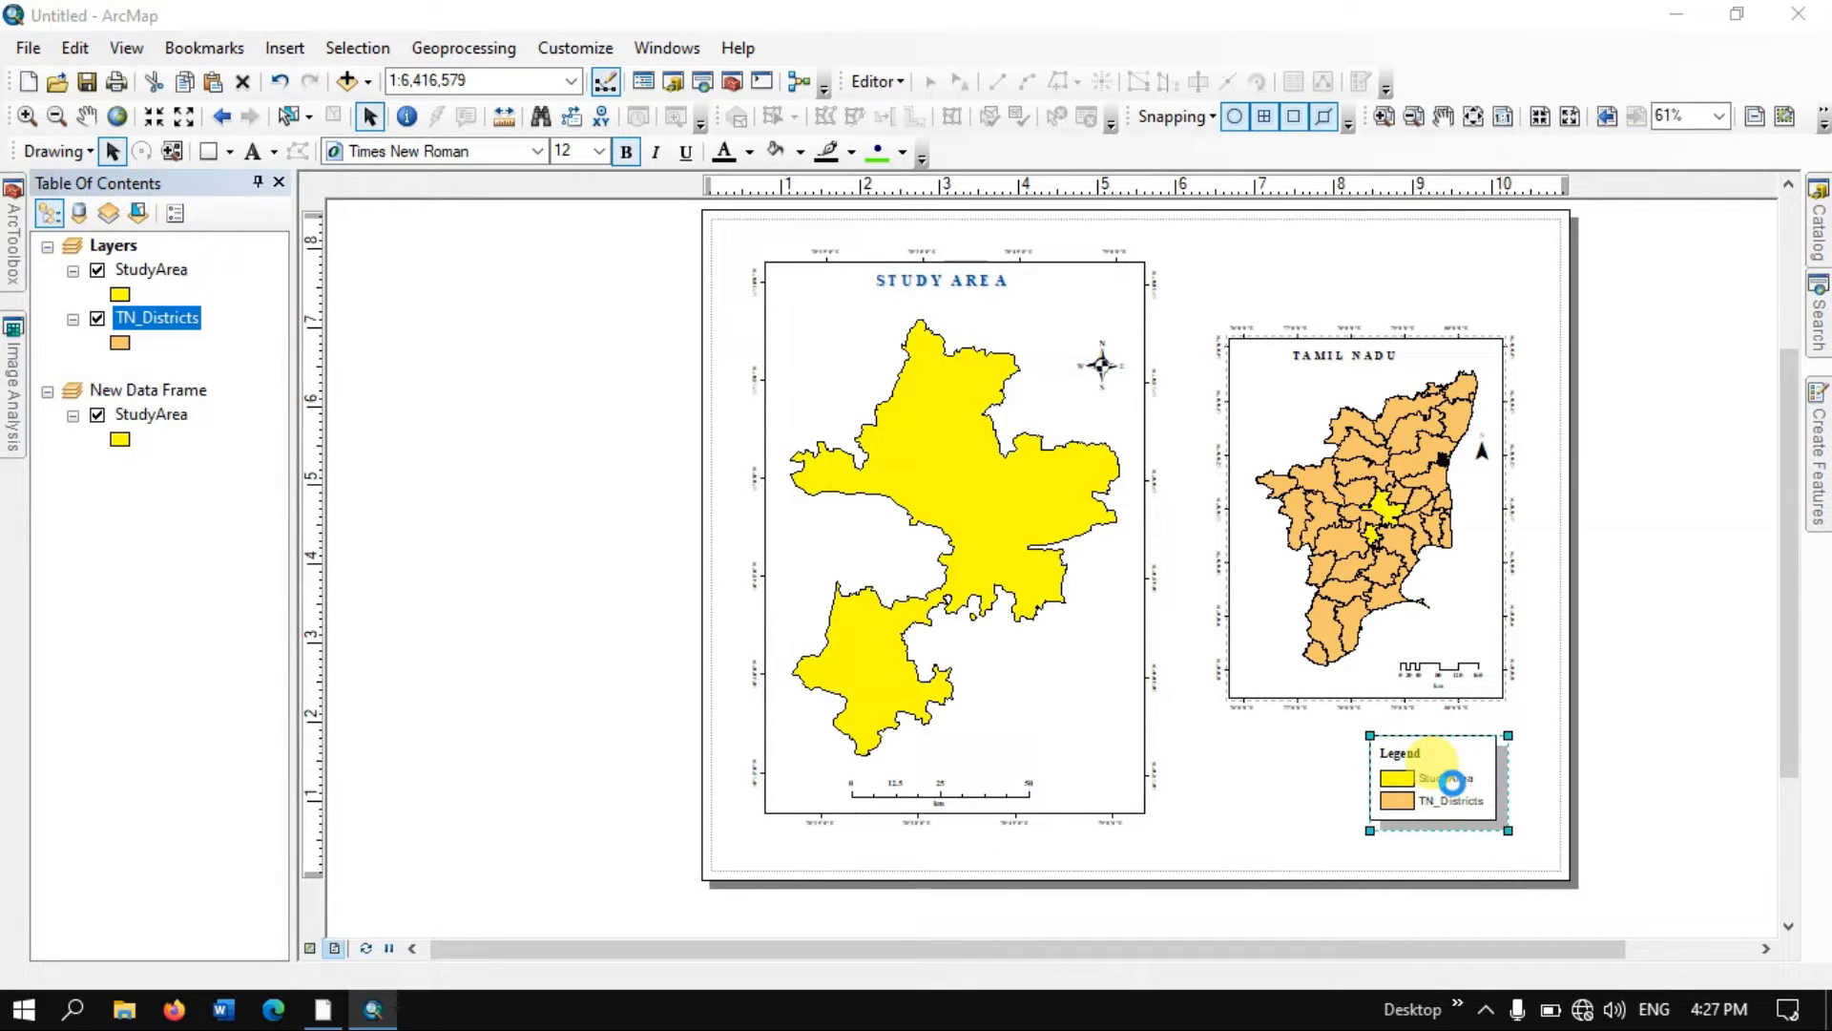
double_click(1452, 782)
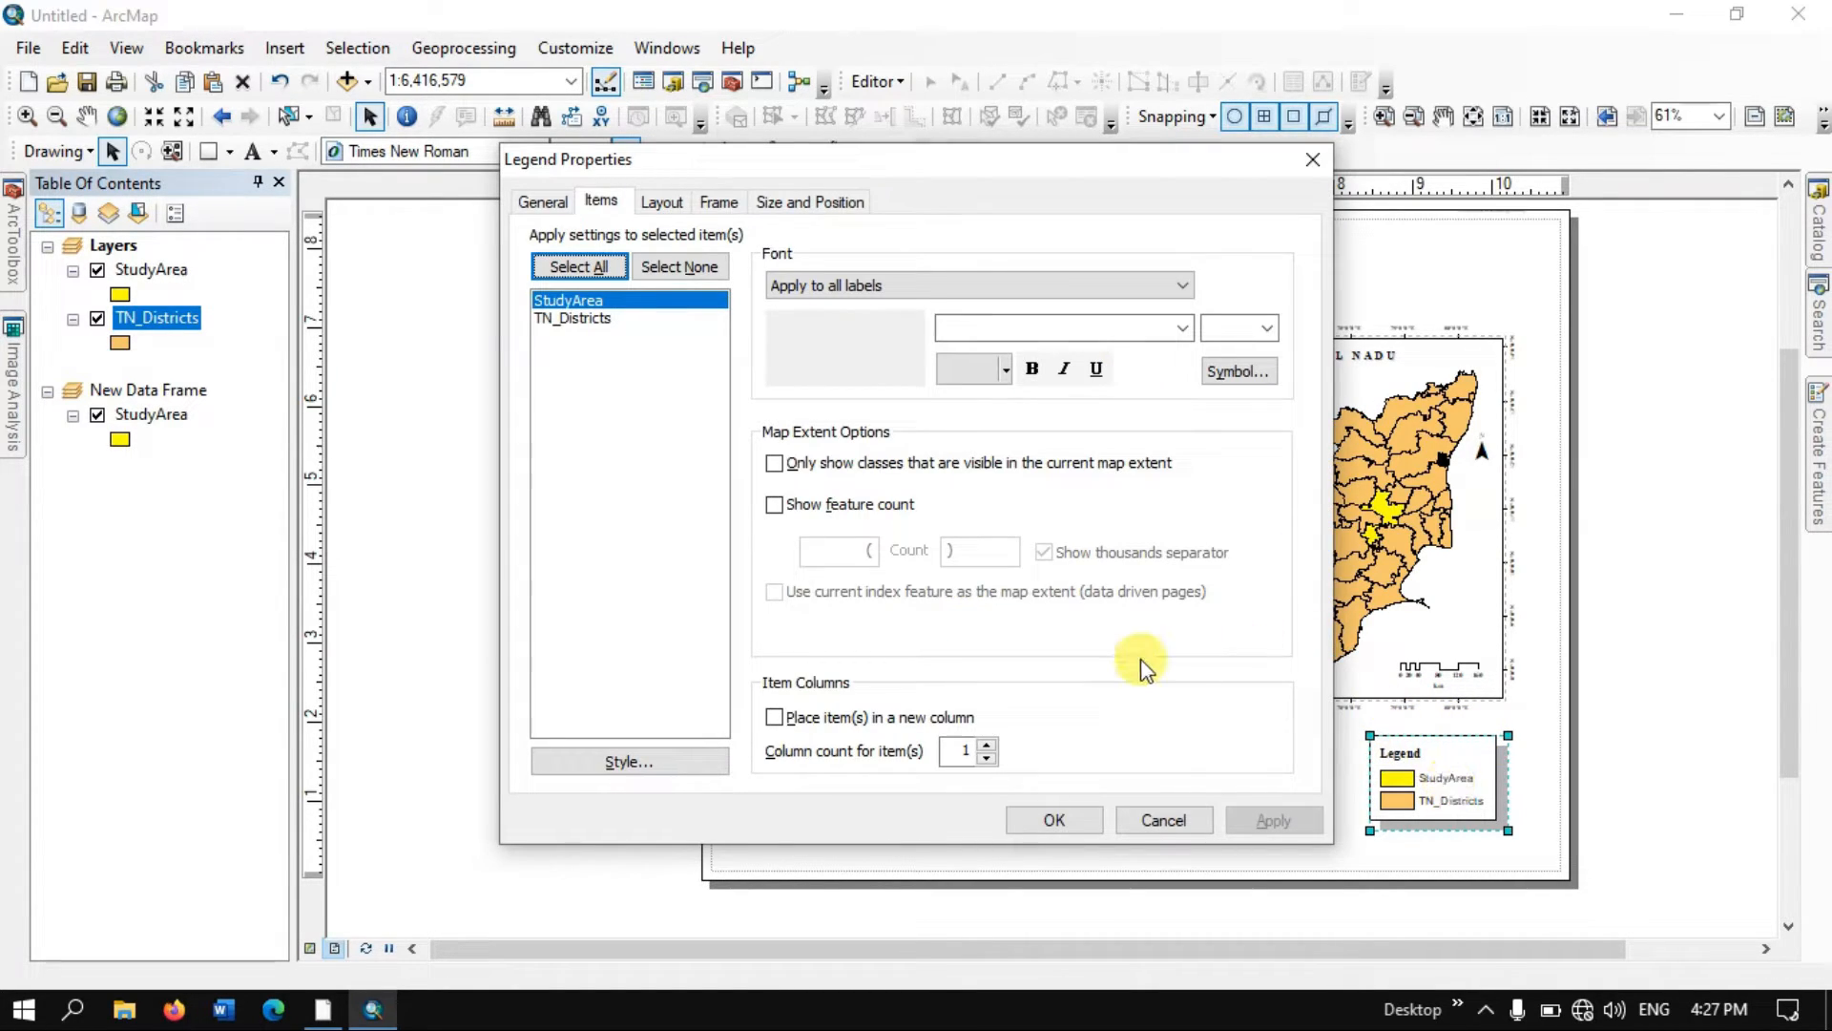
left_click(579, 320, "shift")
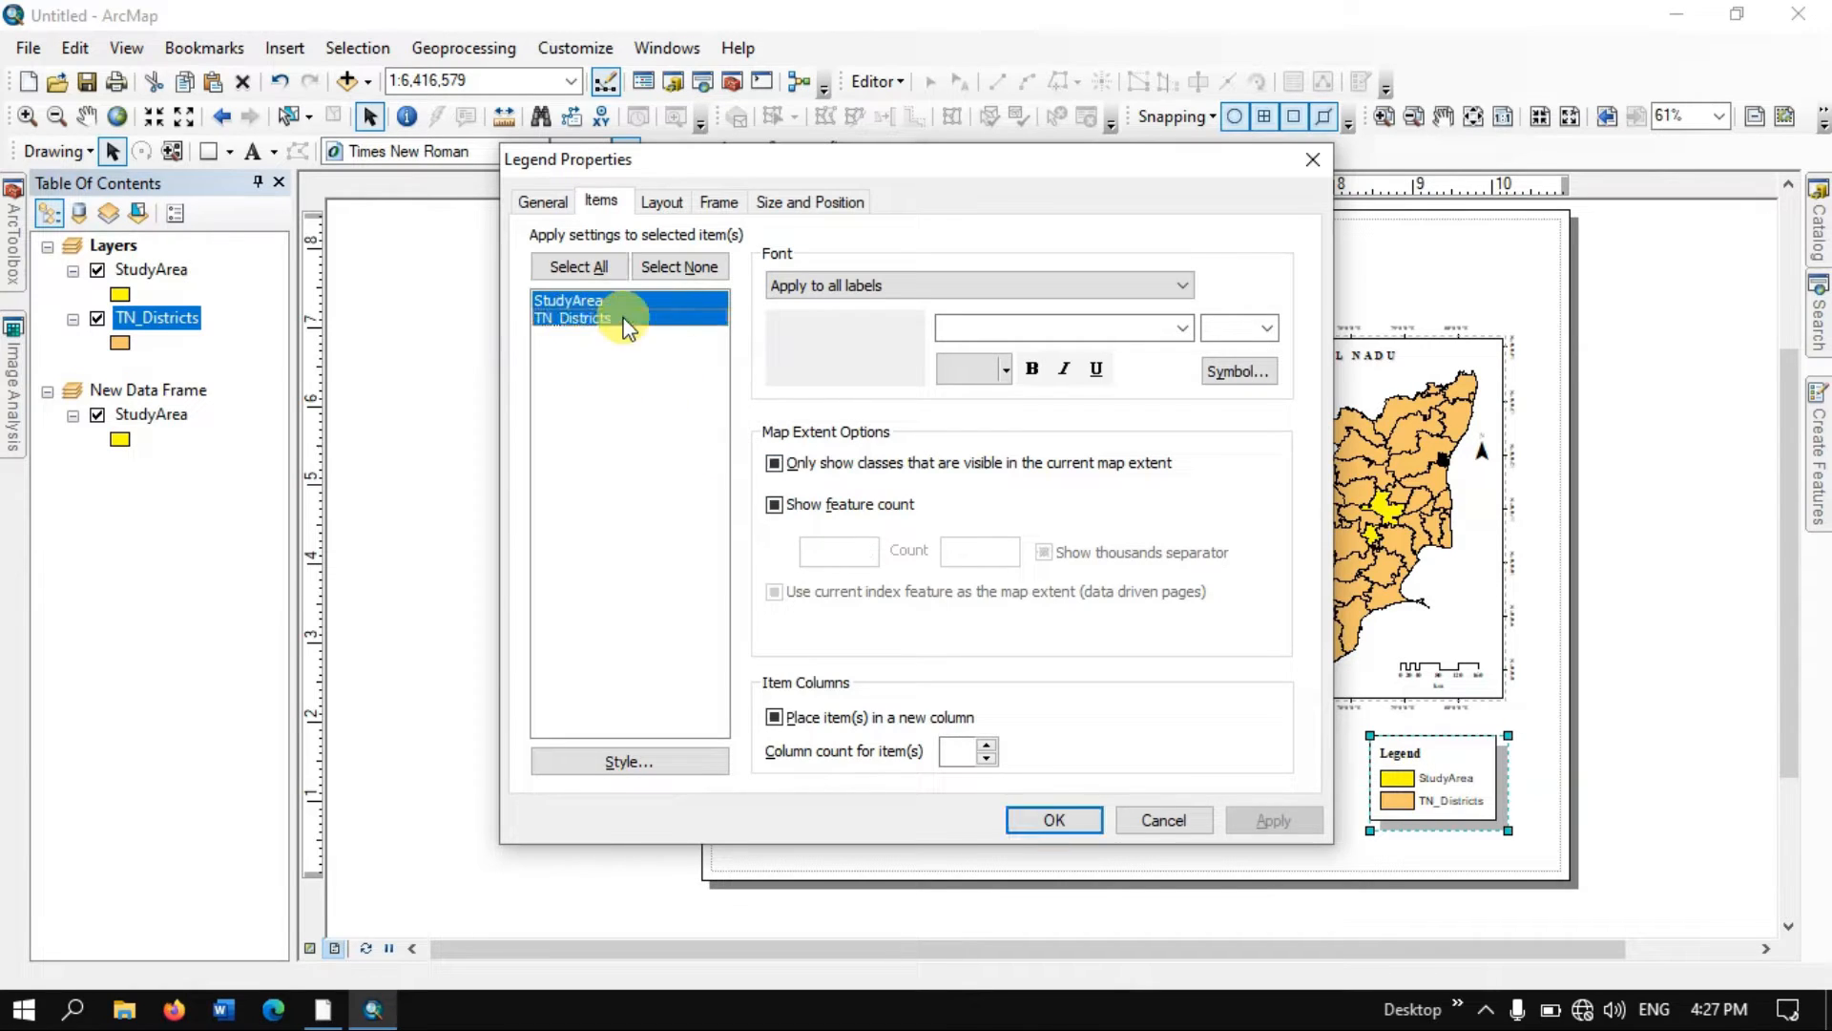
left_click(641, 763)
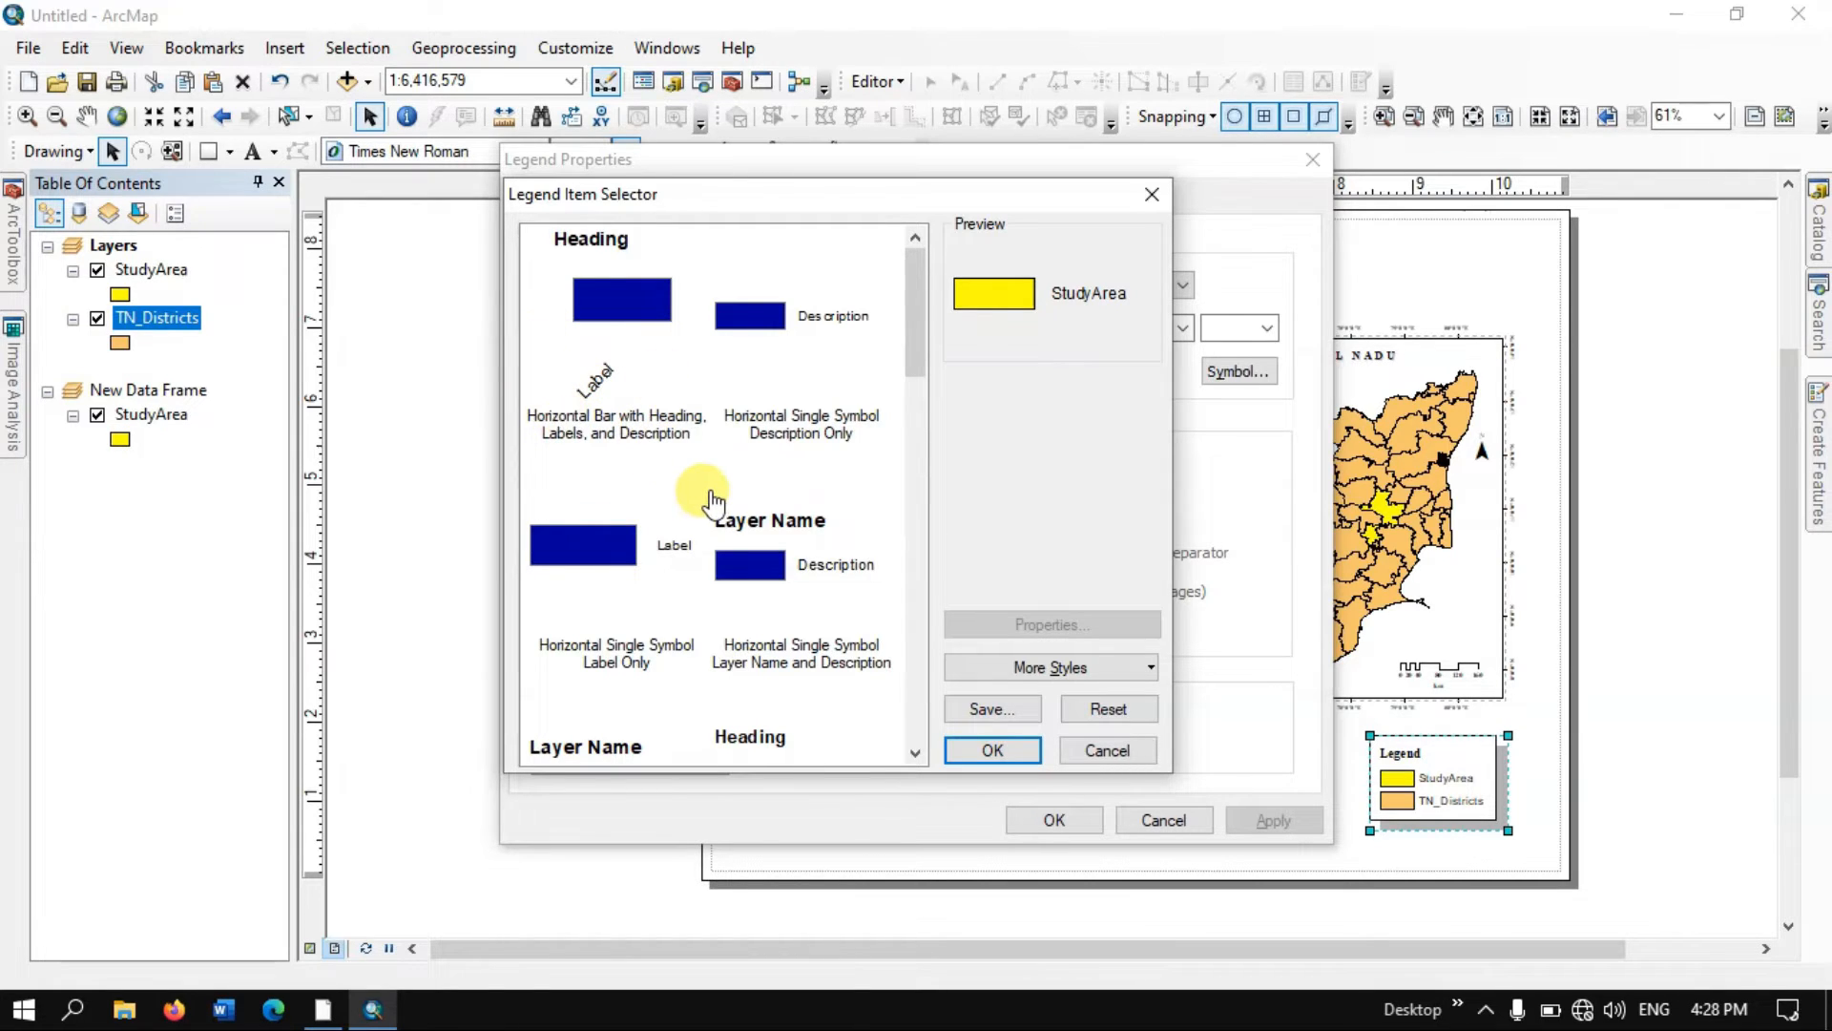
scroll(706, 496, "down", 6)
scroll(711, 496, "up", 6)
scroll(711, 477, "down", 10)
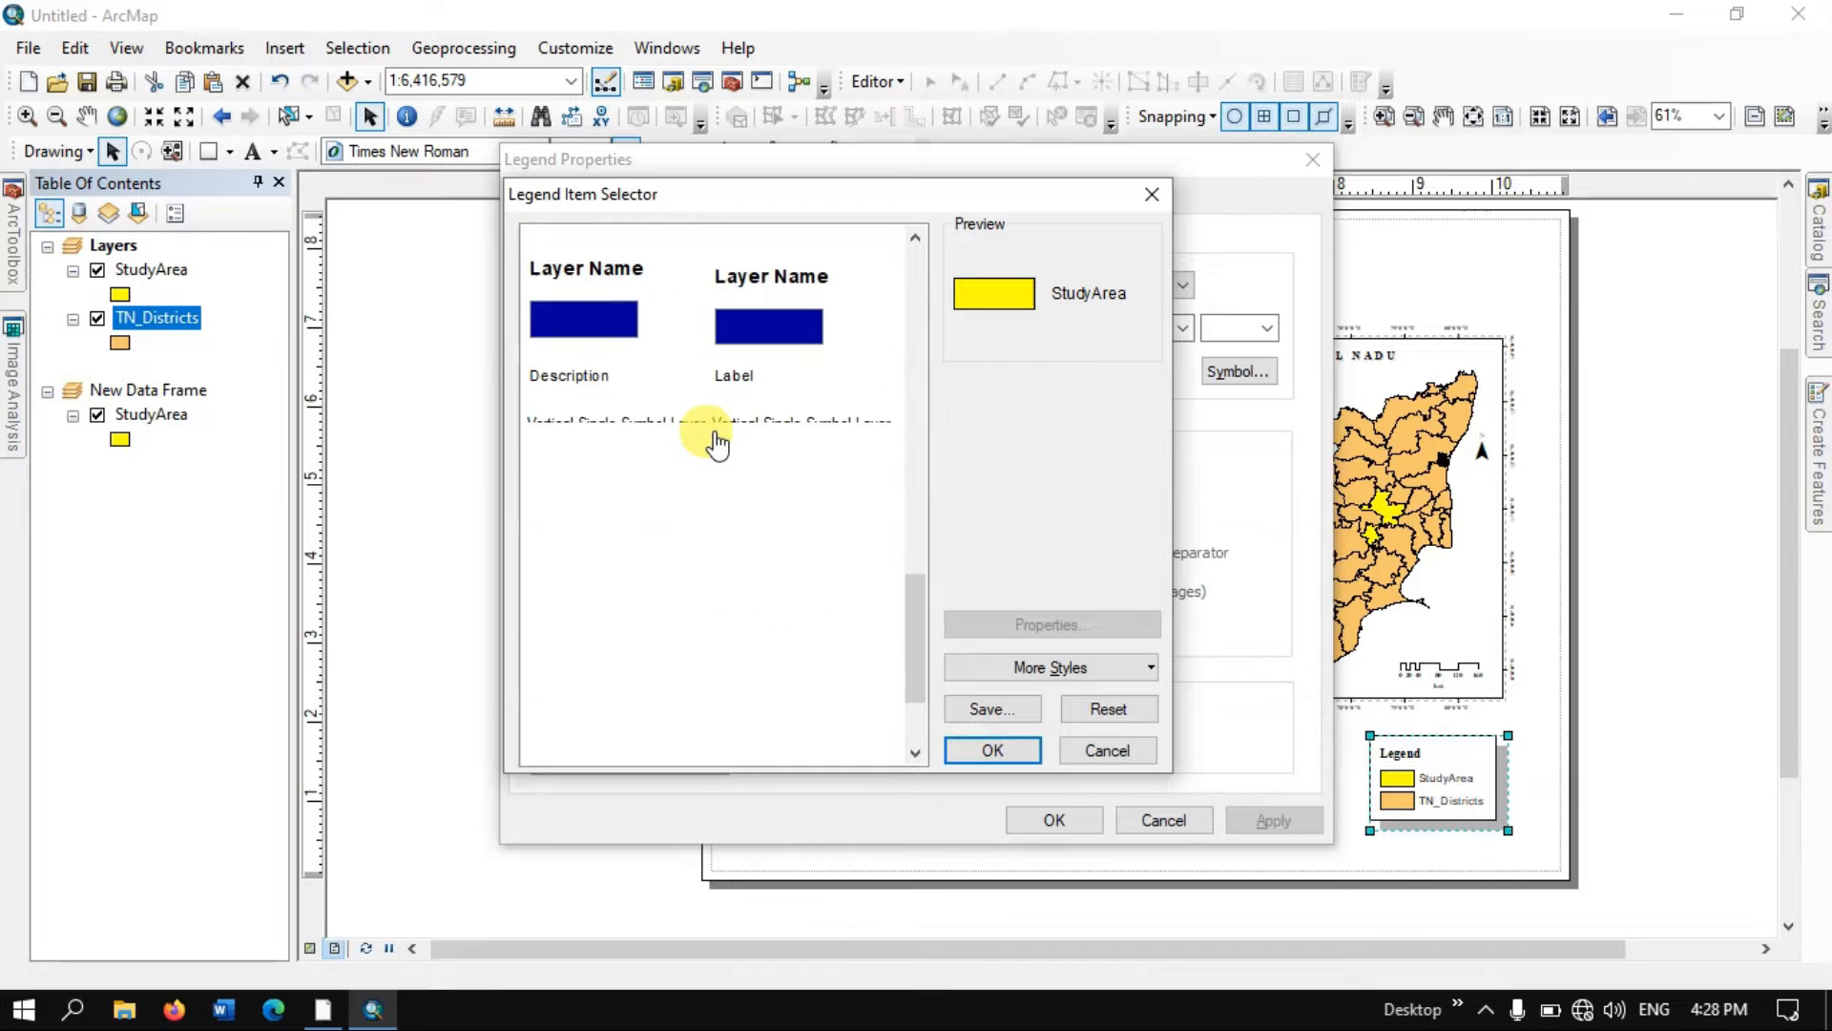
scroll(711, 435, "up", 10)
left_click(627, 427)
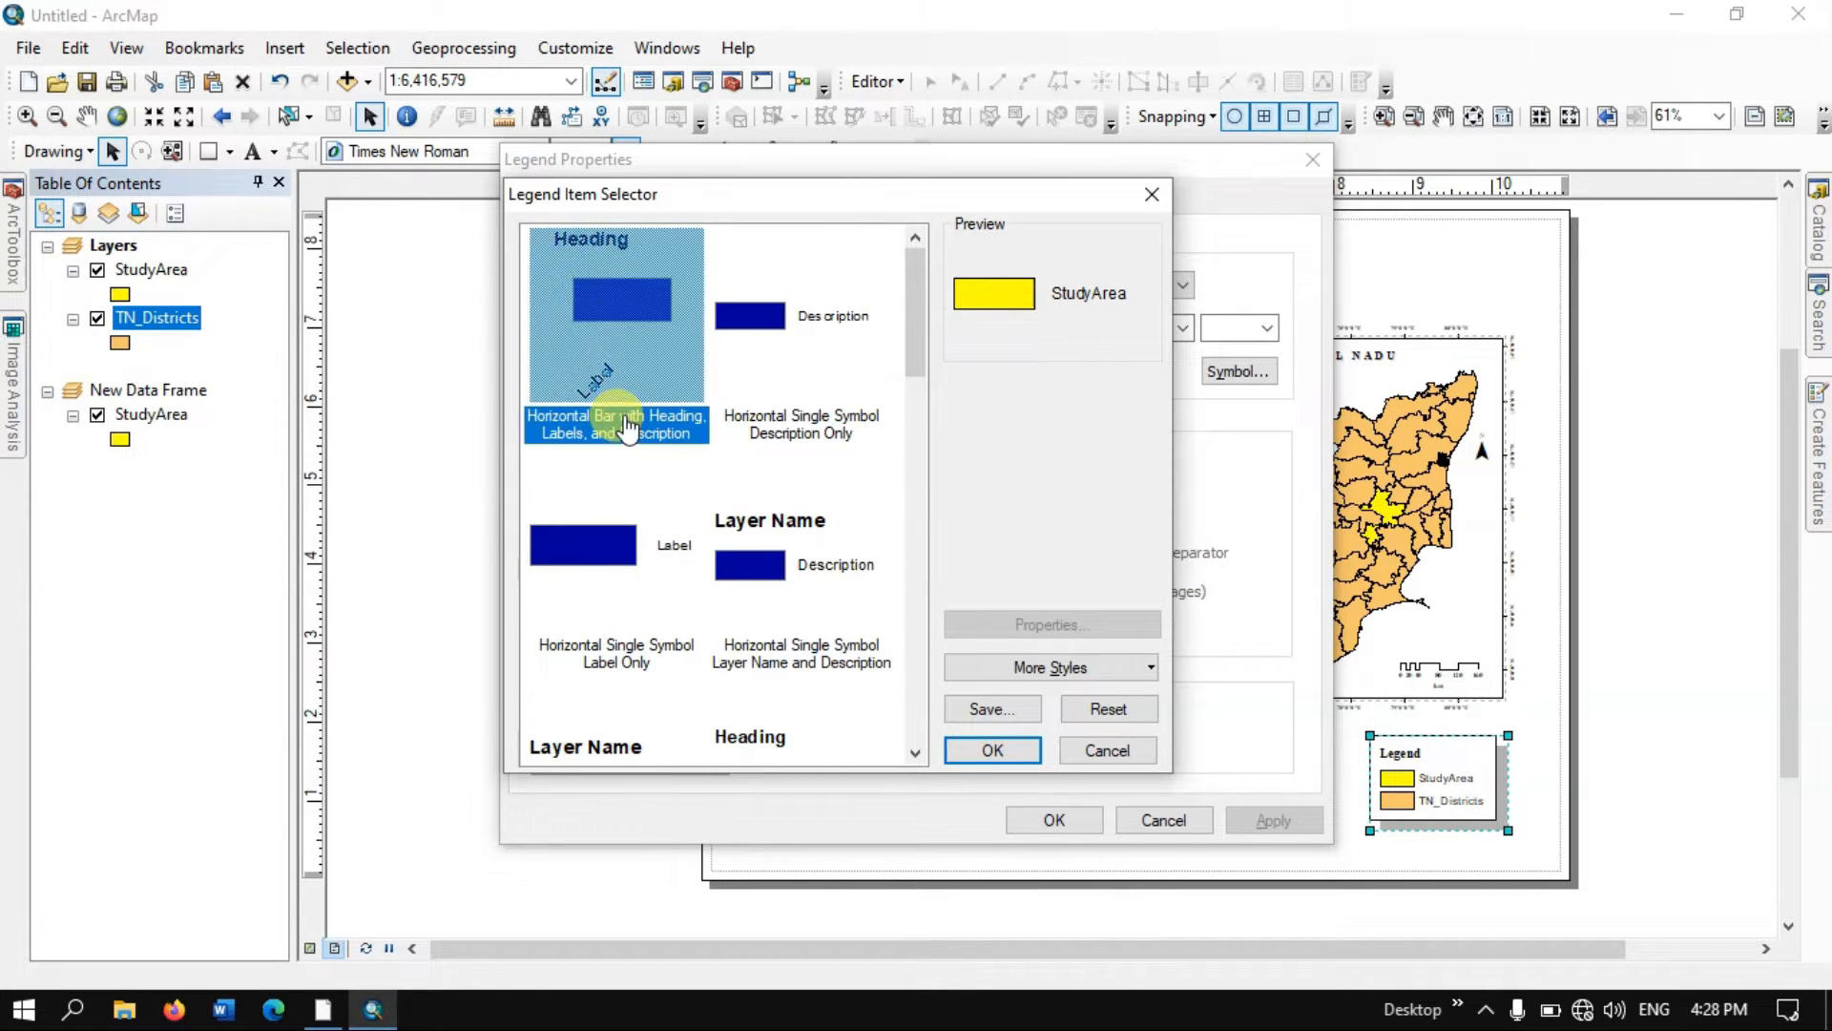
left_click(821, 417)
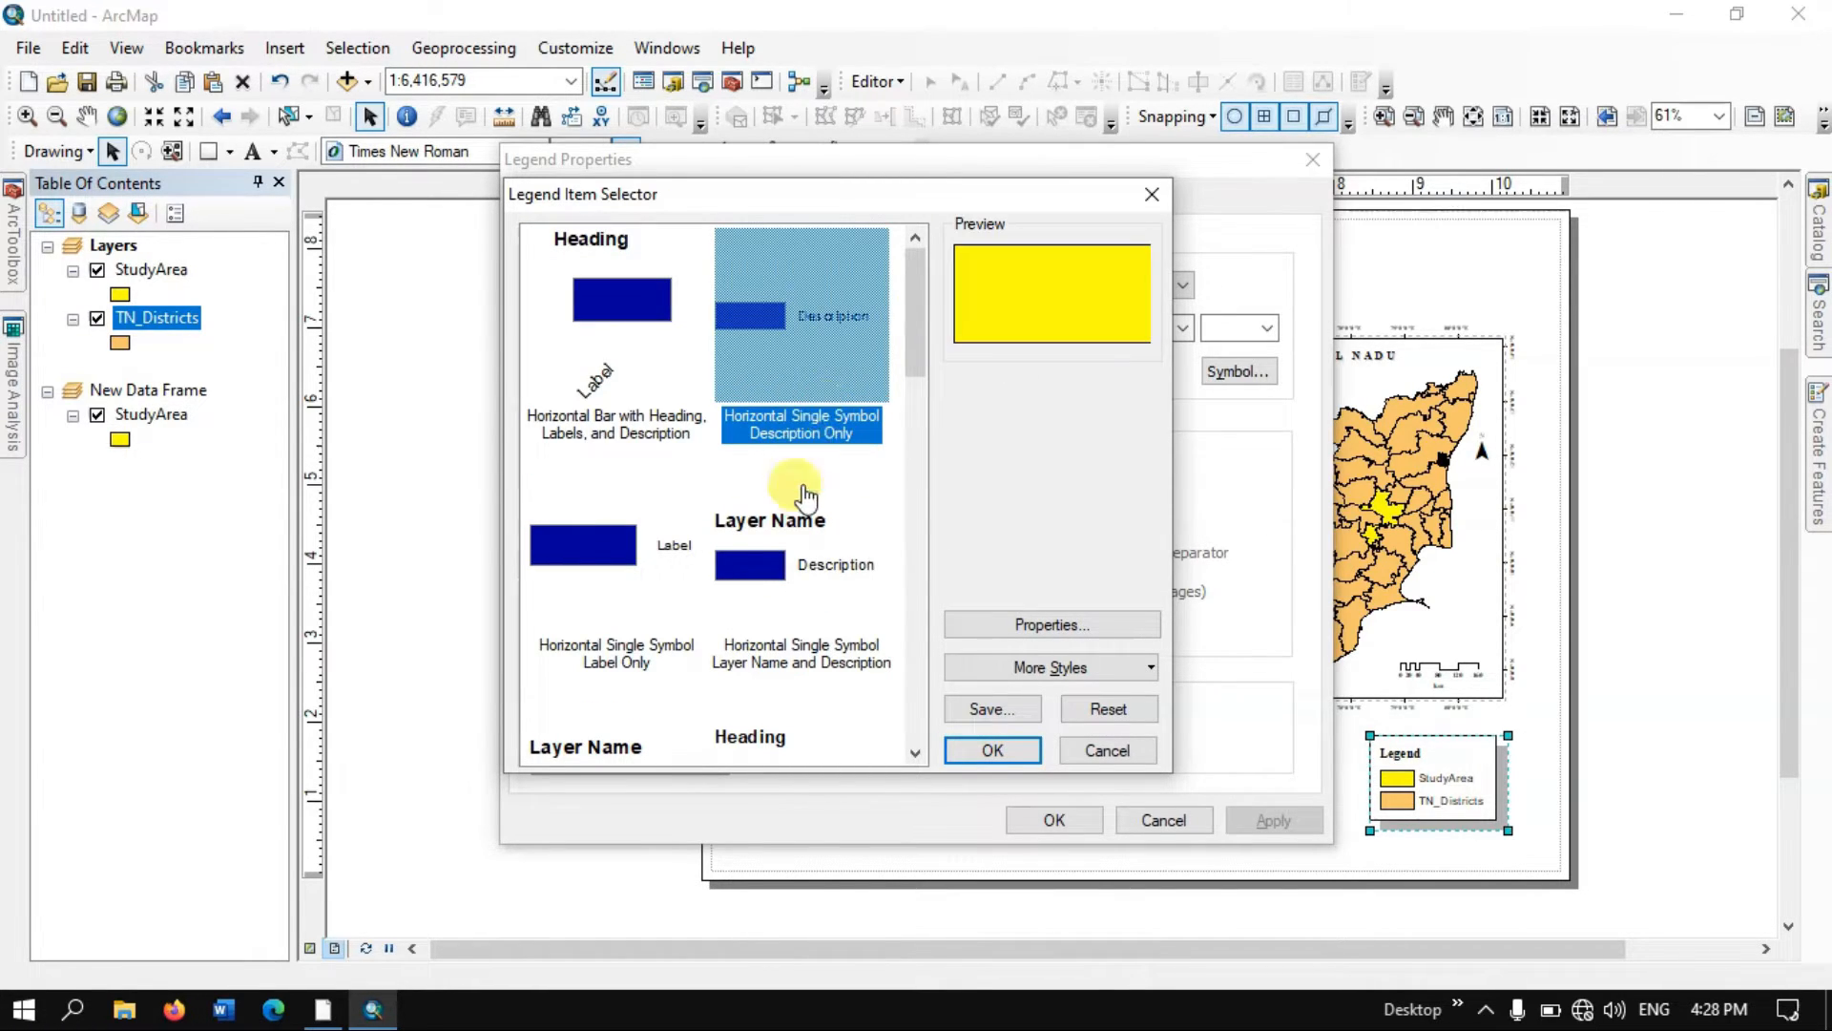
left_click(783, 573)
scroll(816, 611, "down", 5)
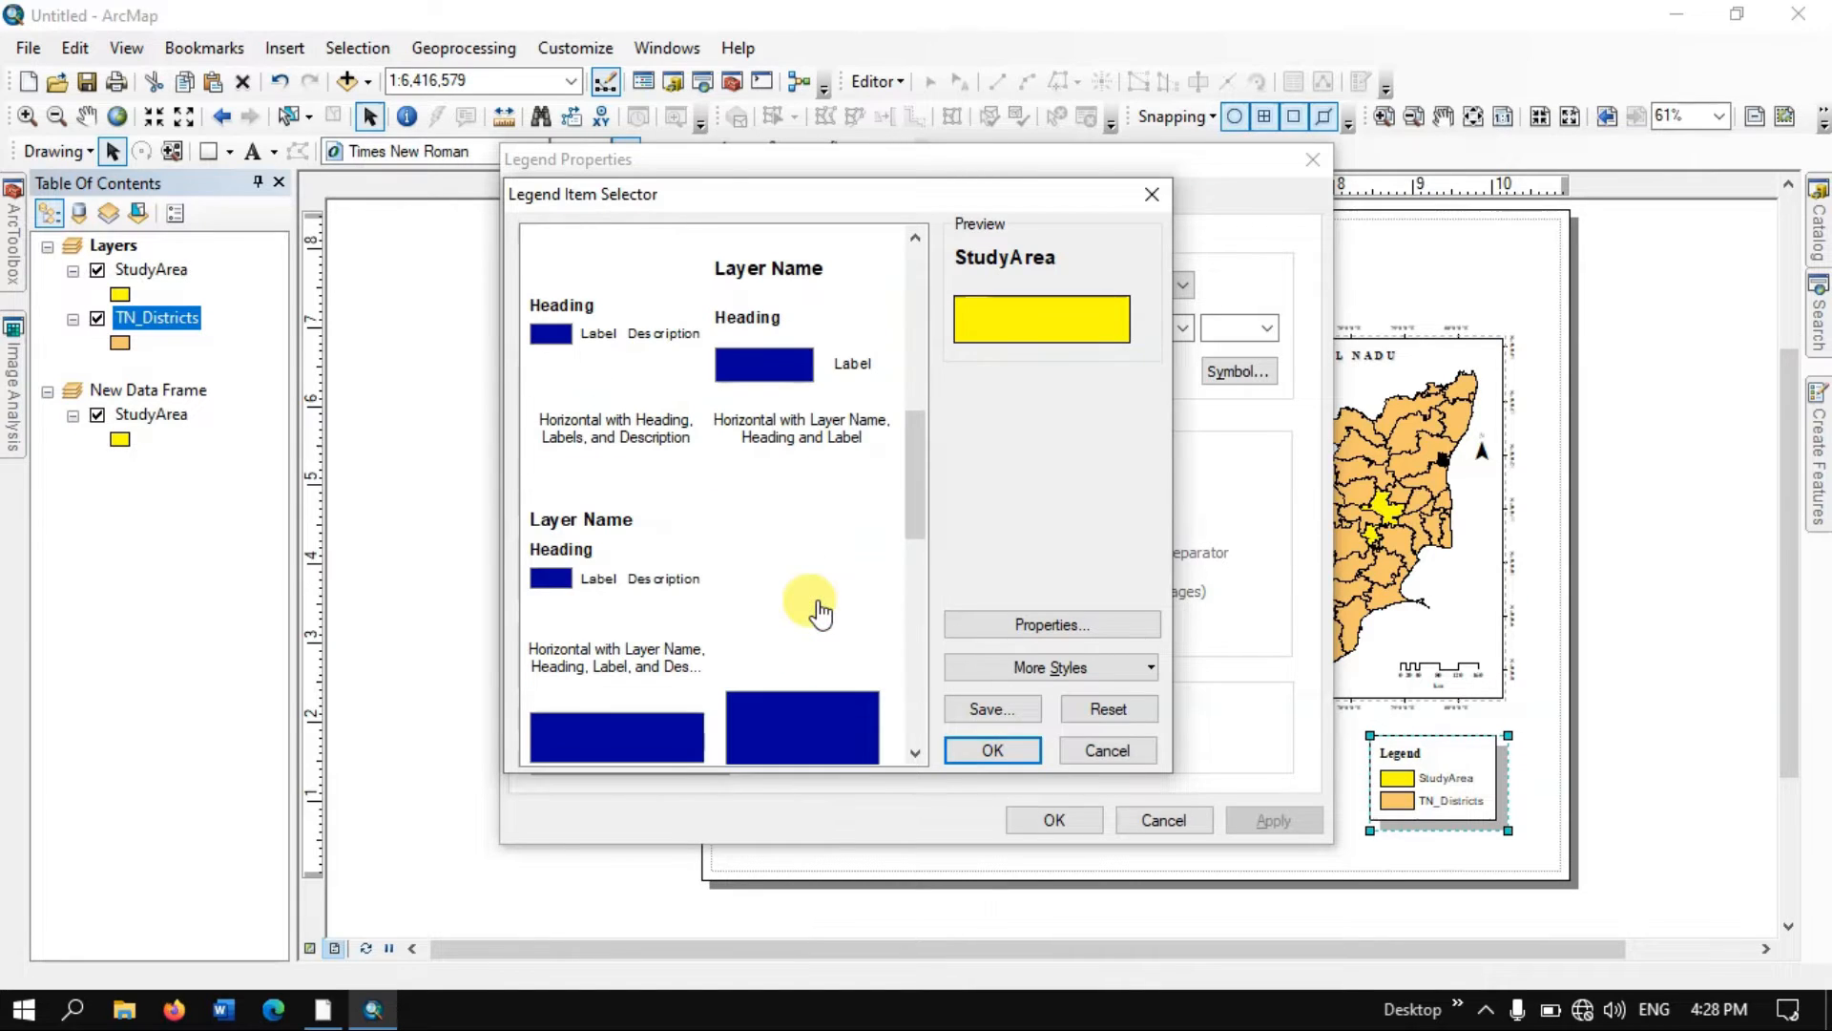
left_click(630, 579)
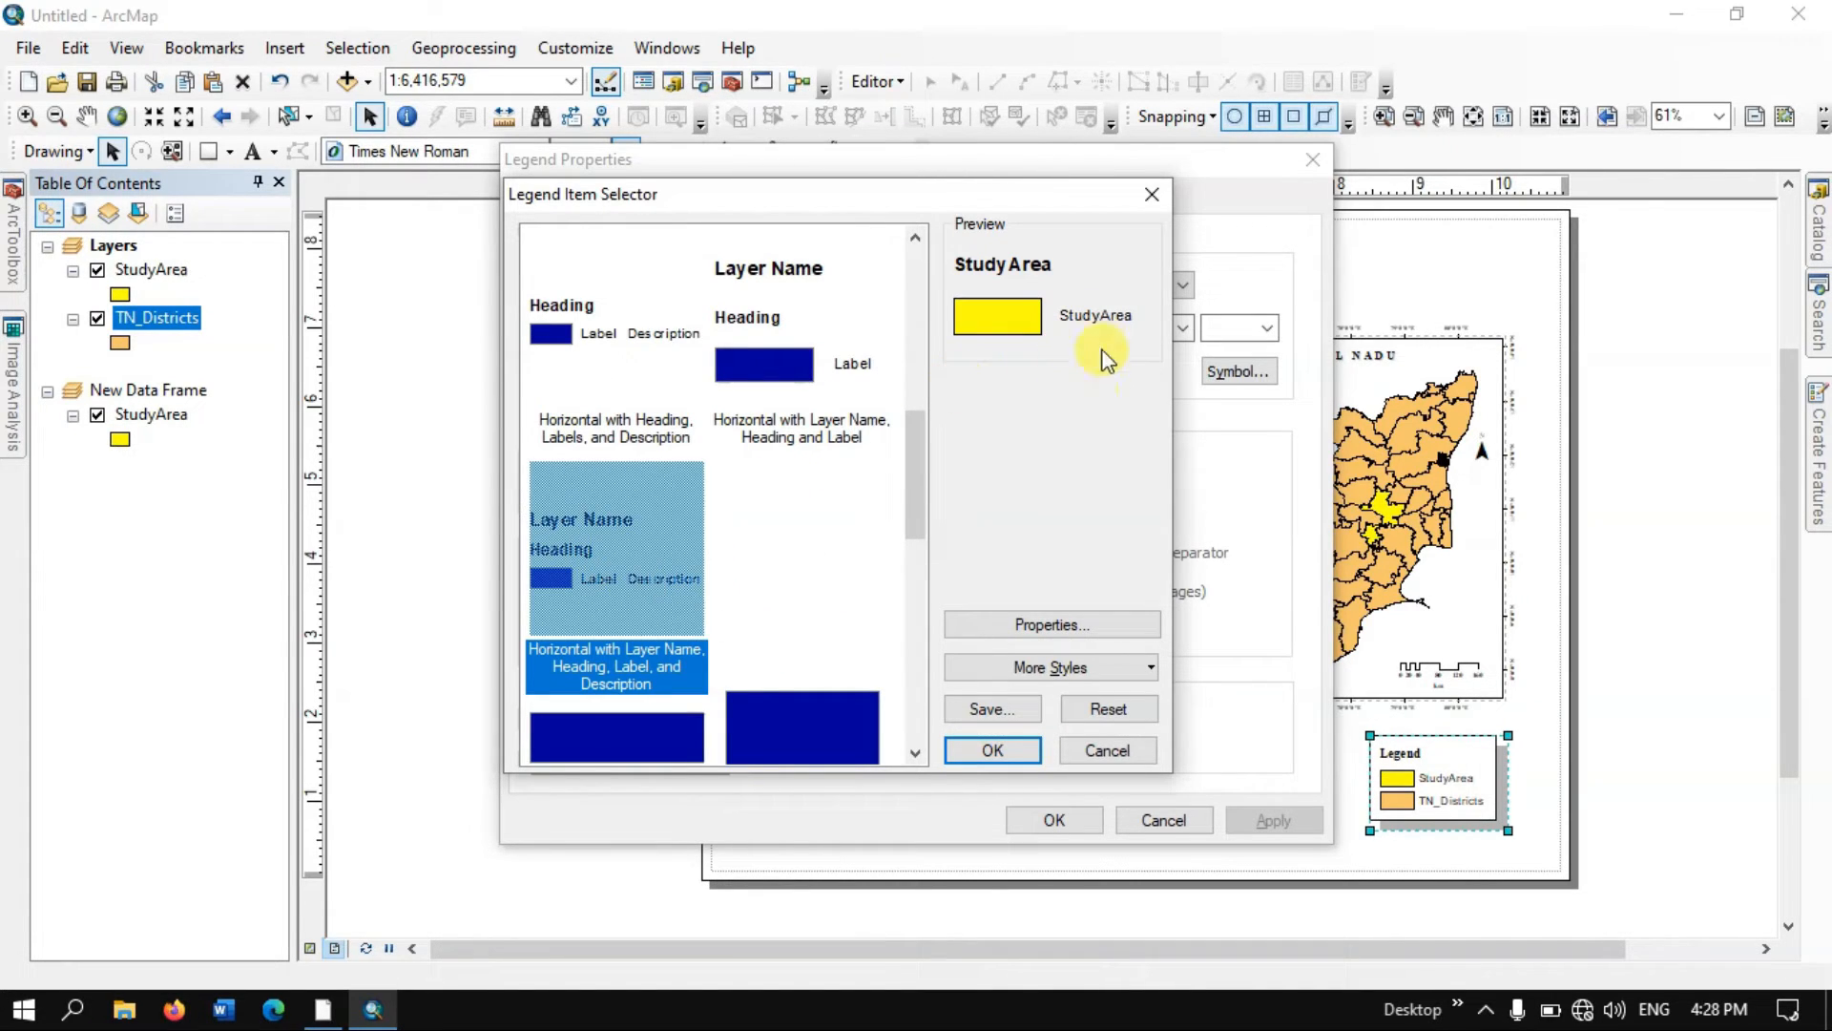
left_click(1109, 751)
- Format all labels of the selected legend items as bold 10-point Times New Roman
left_click(772, 463)
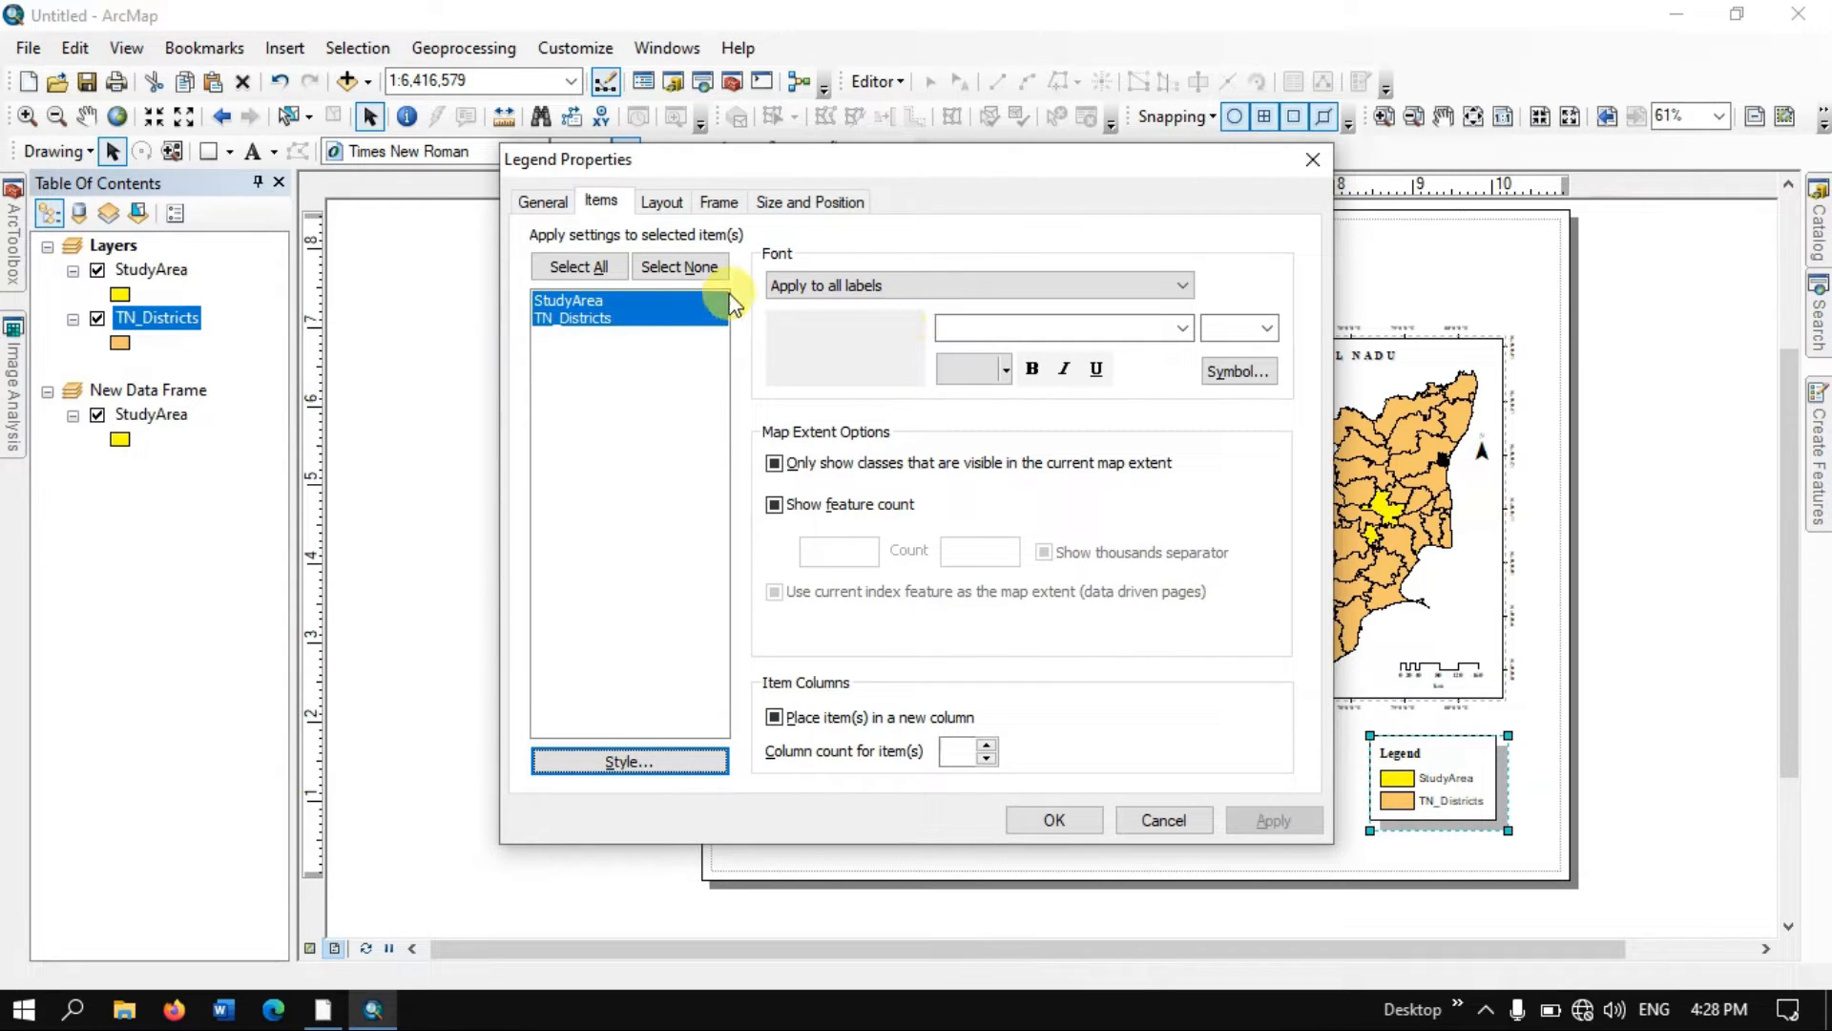
left_click(1185, 334)
type("ti")
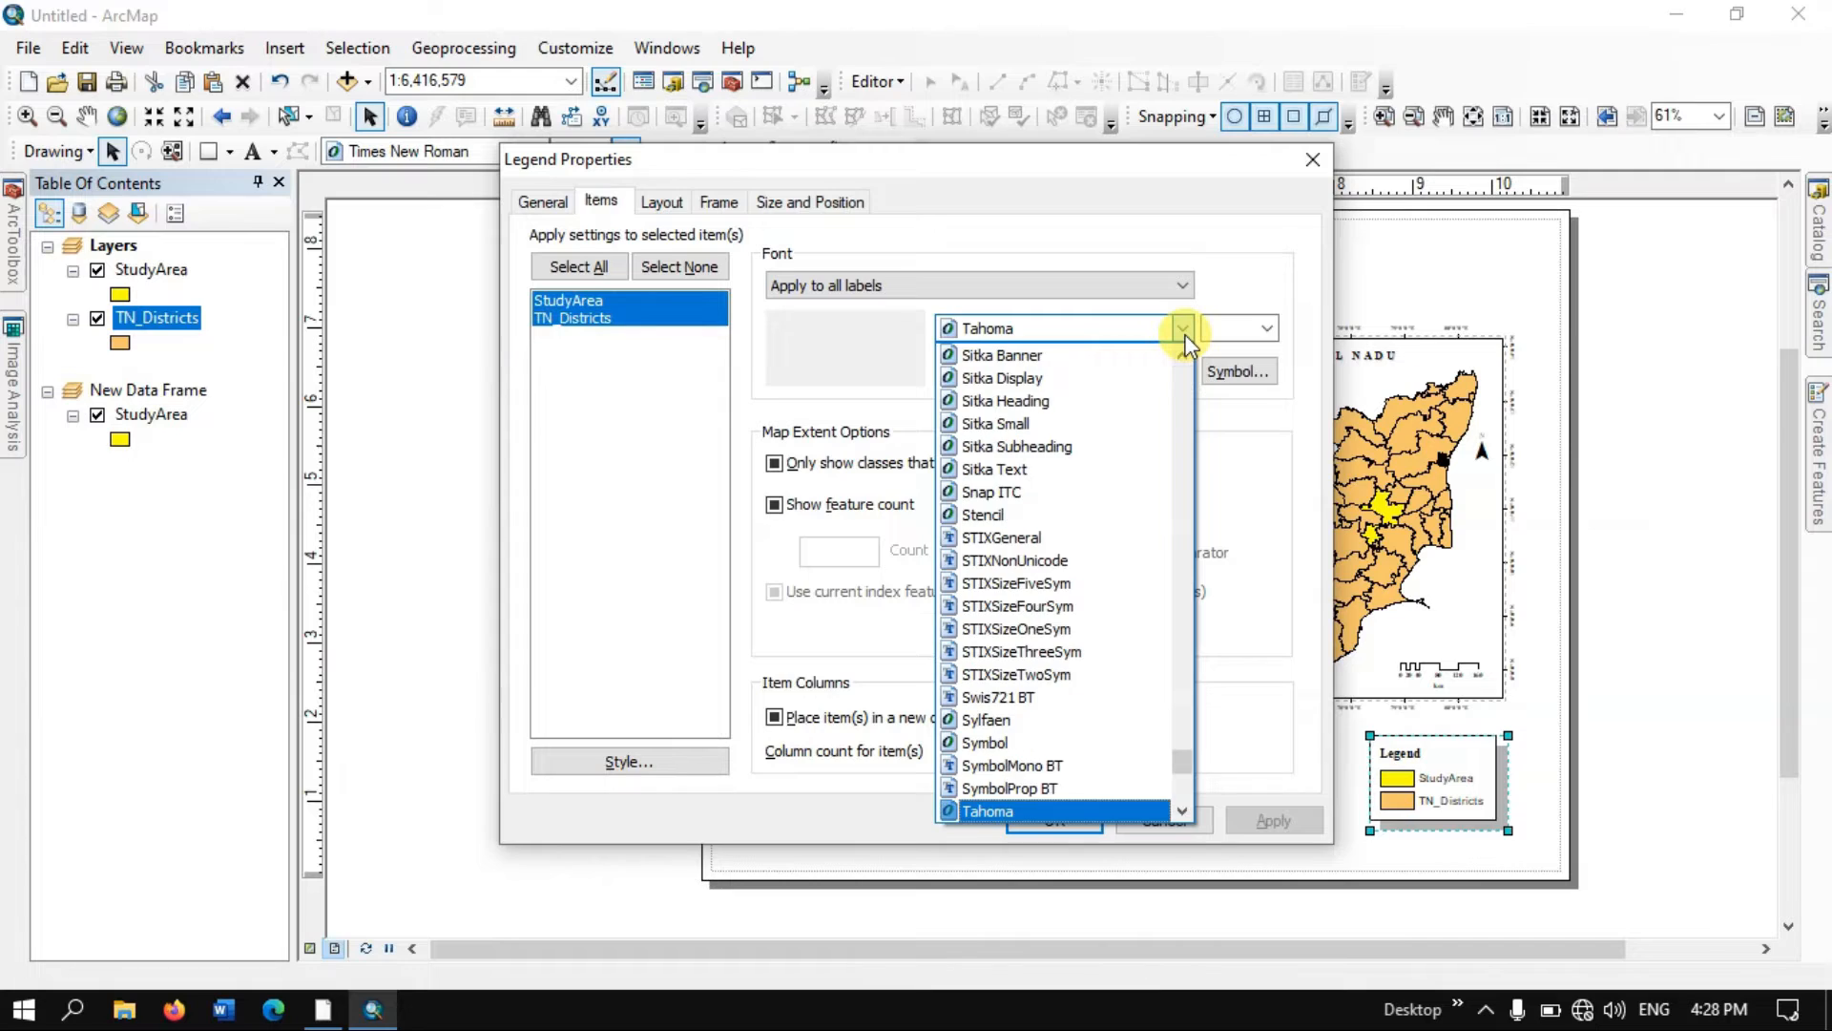
key("Return")
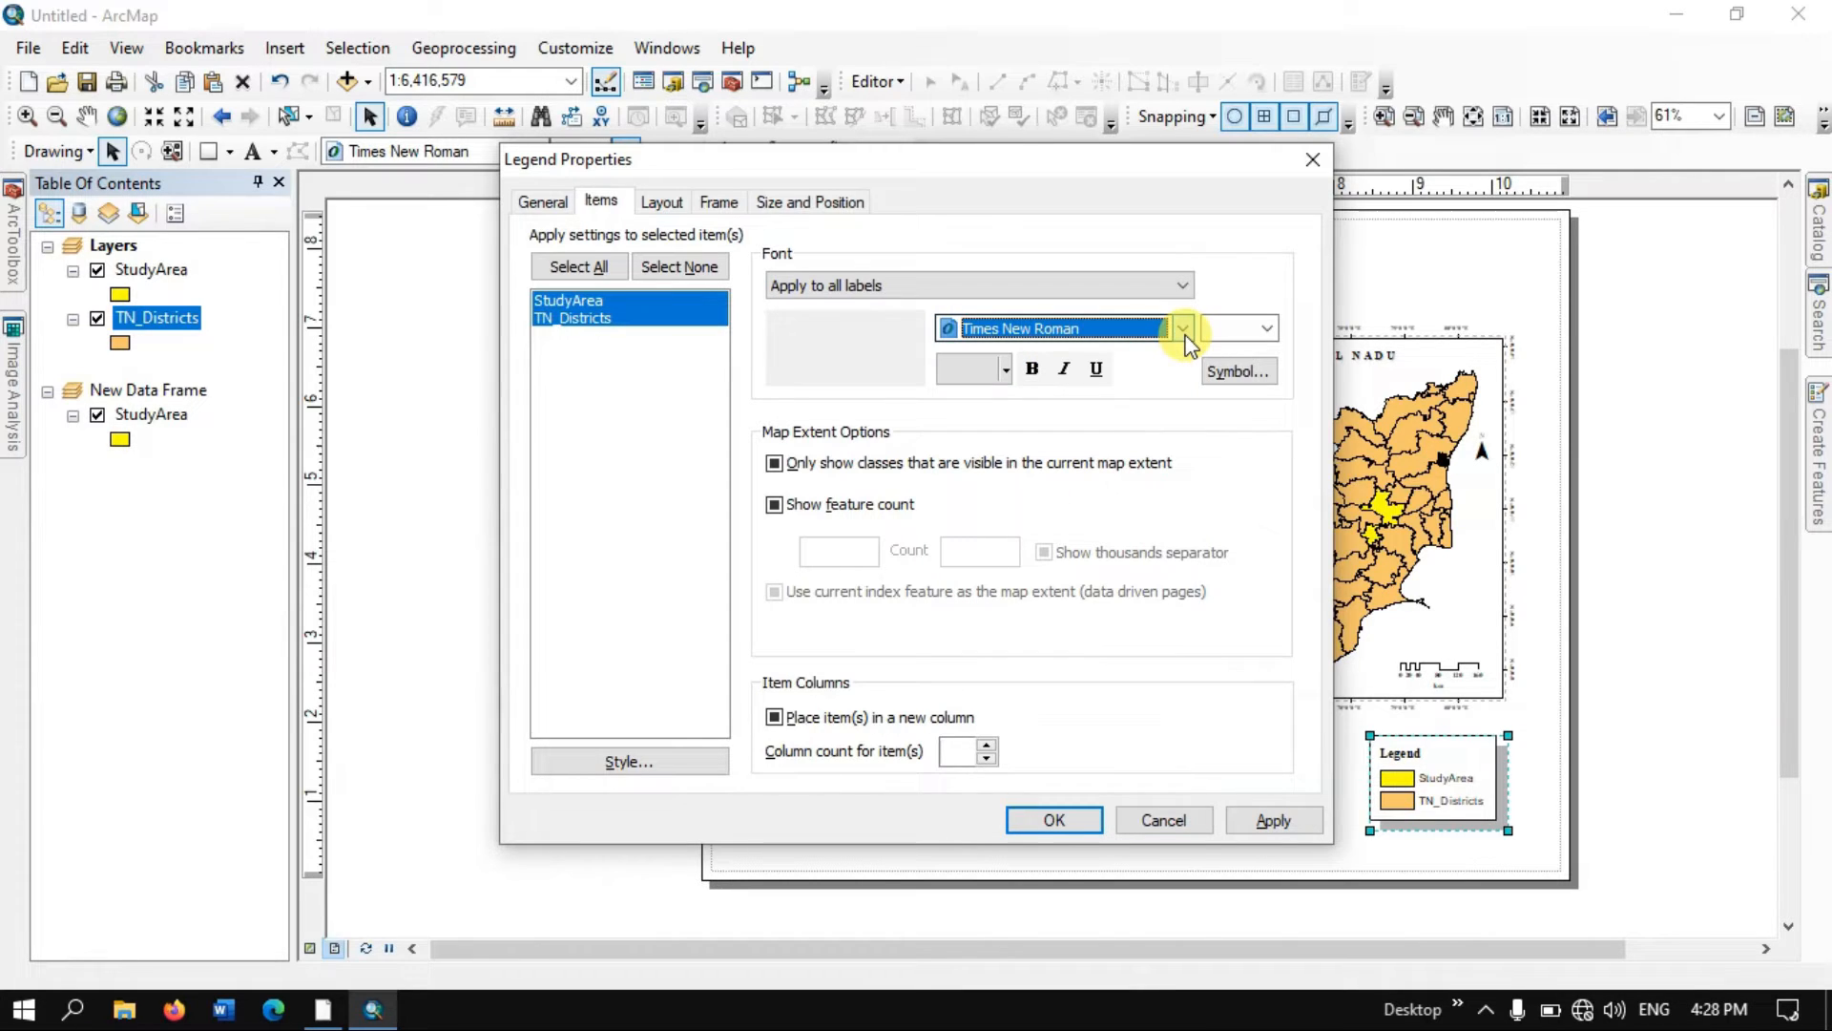
left_click(1031, 369)
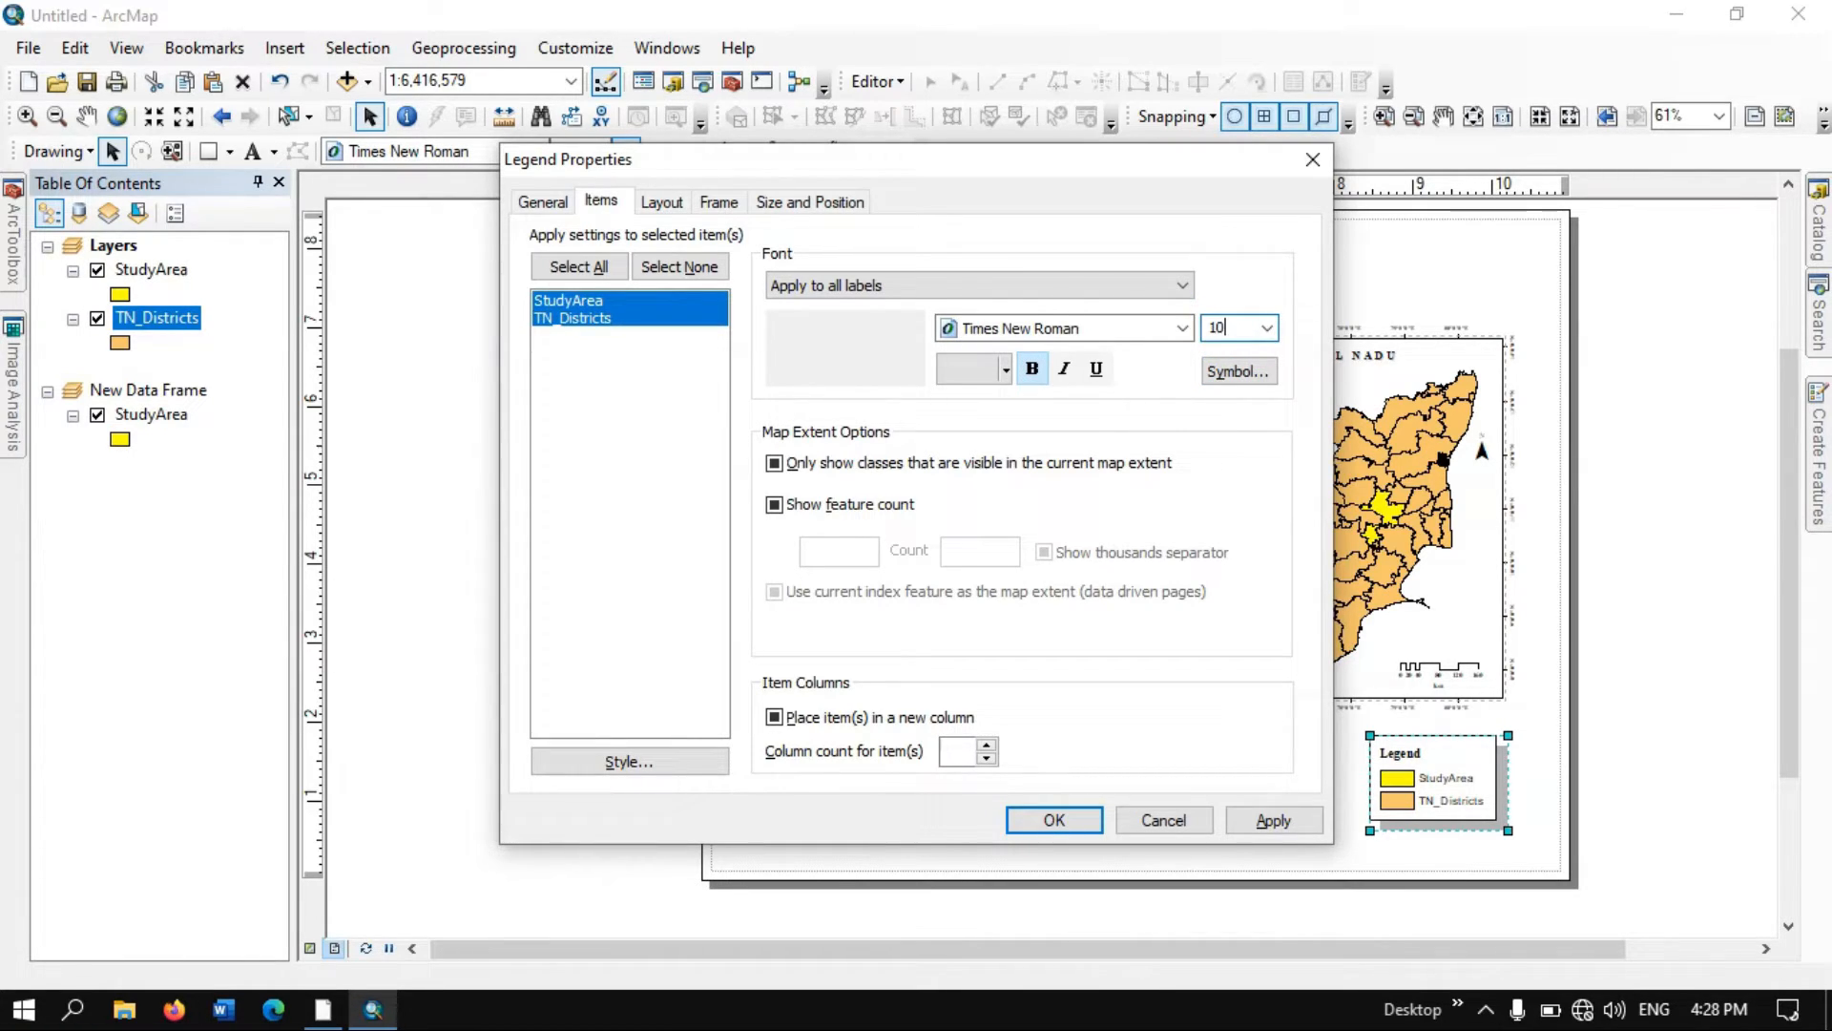
left_click(1258, 827)
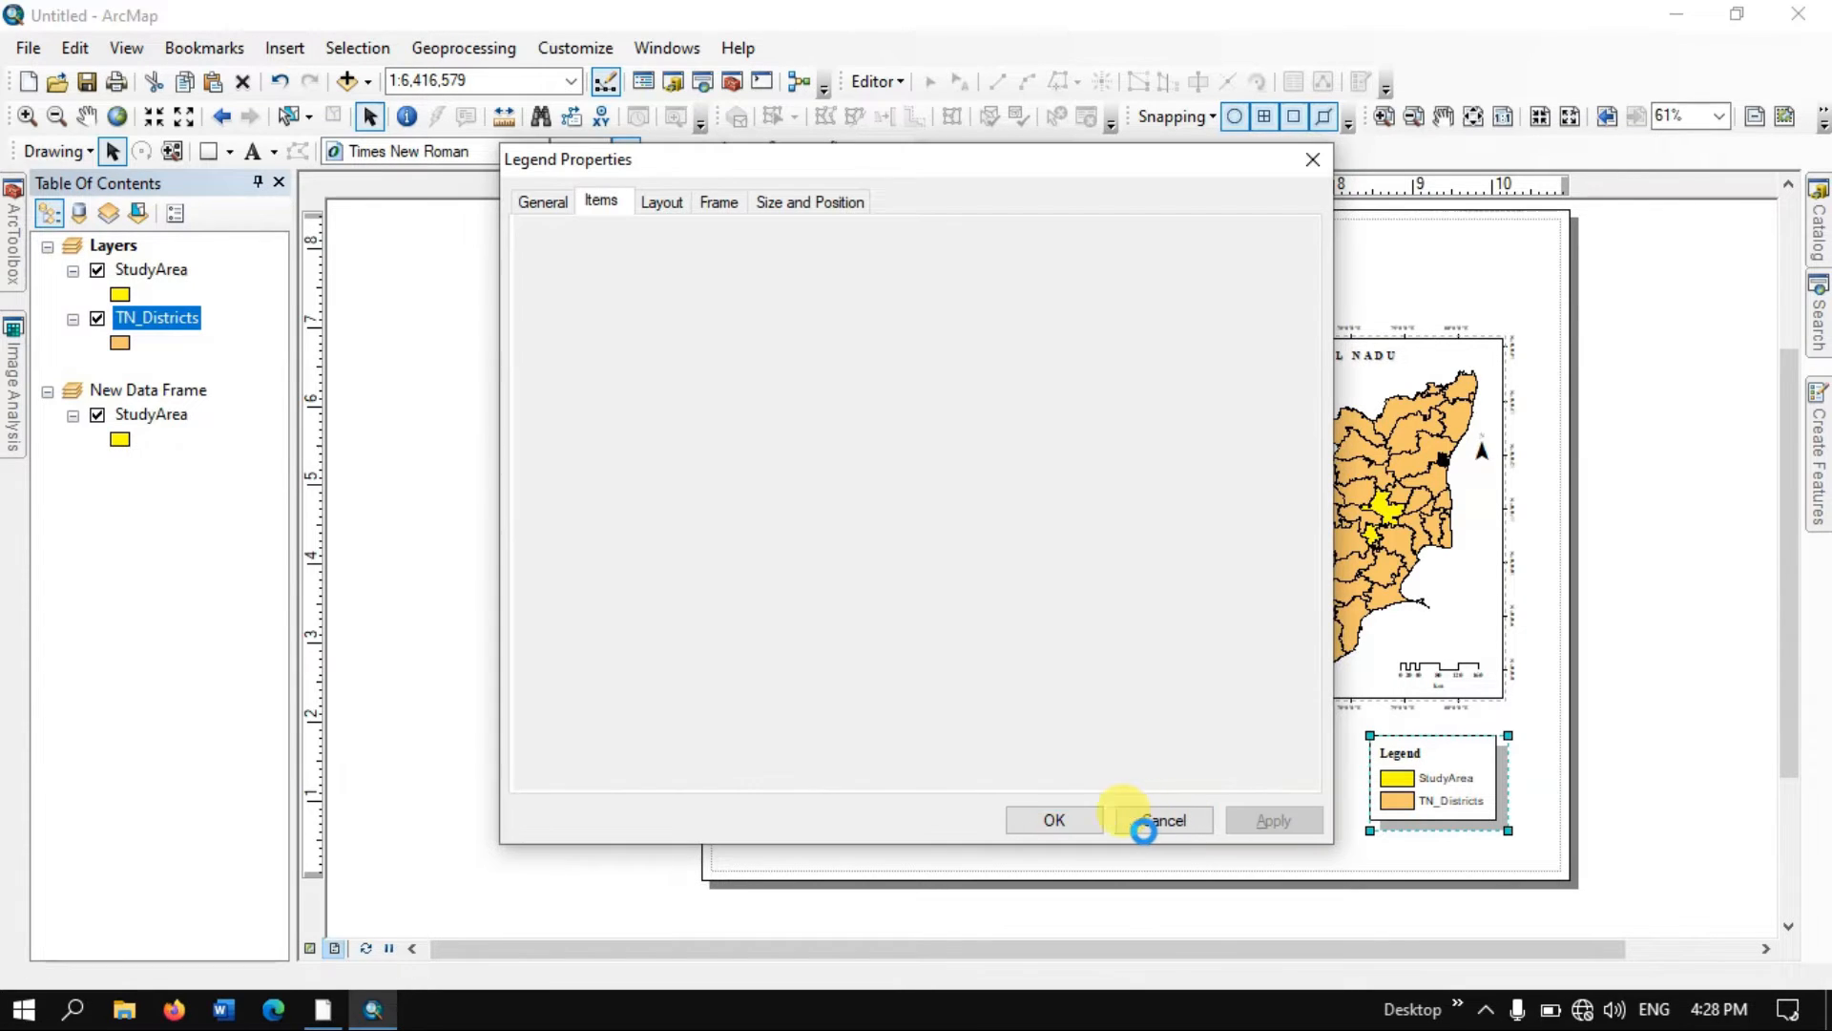
left_click(1080, 825)
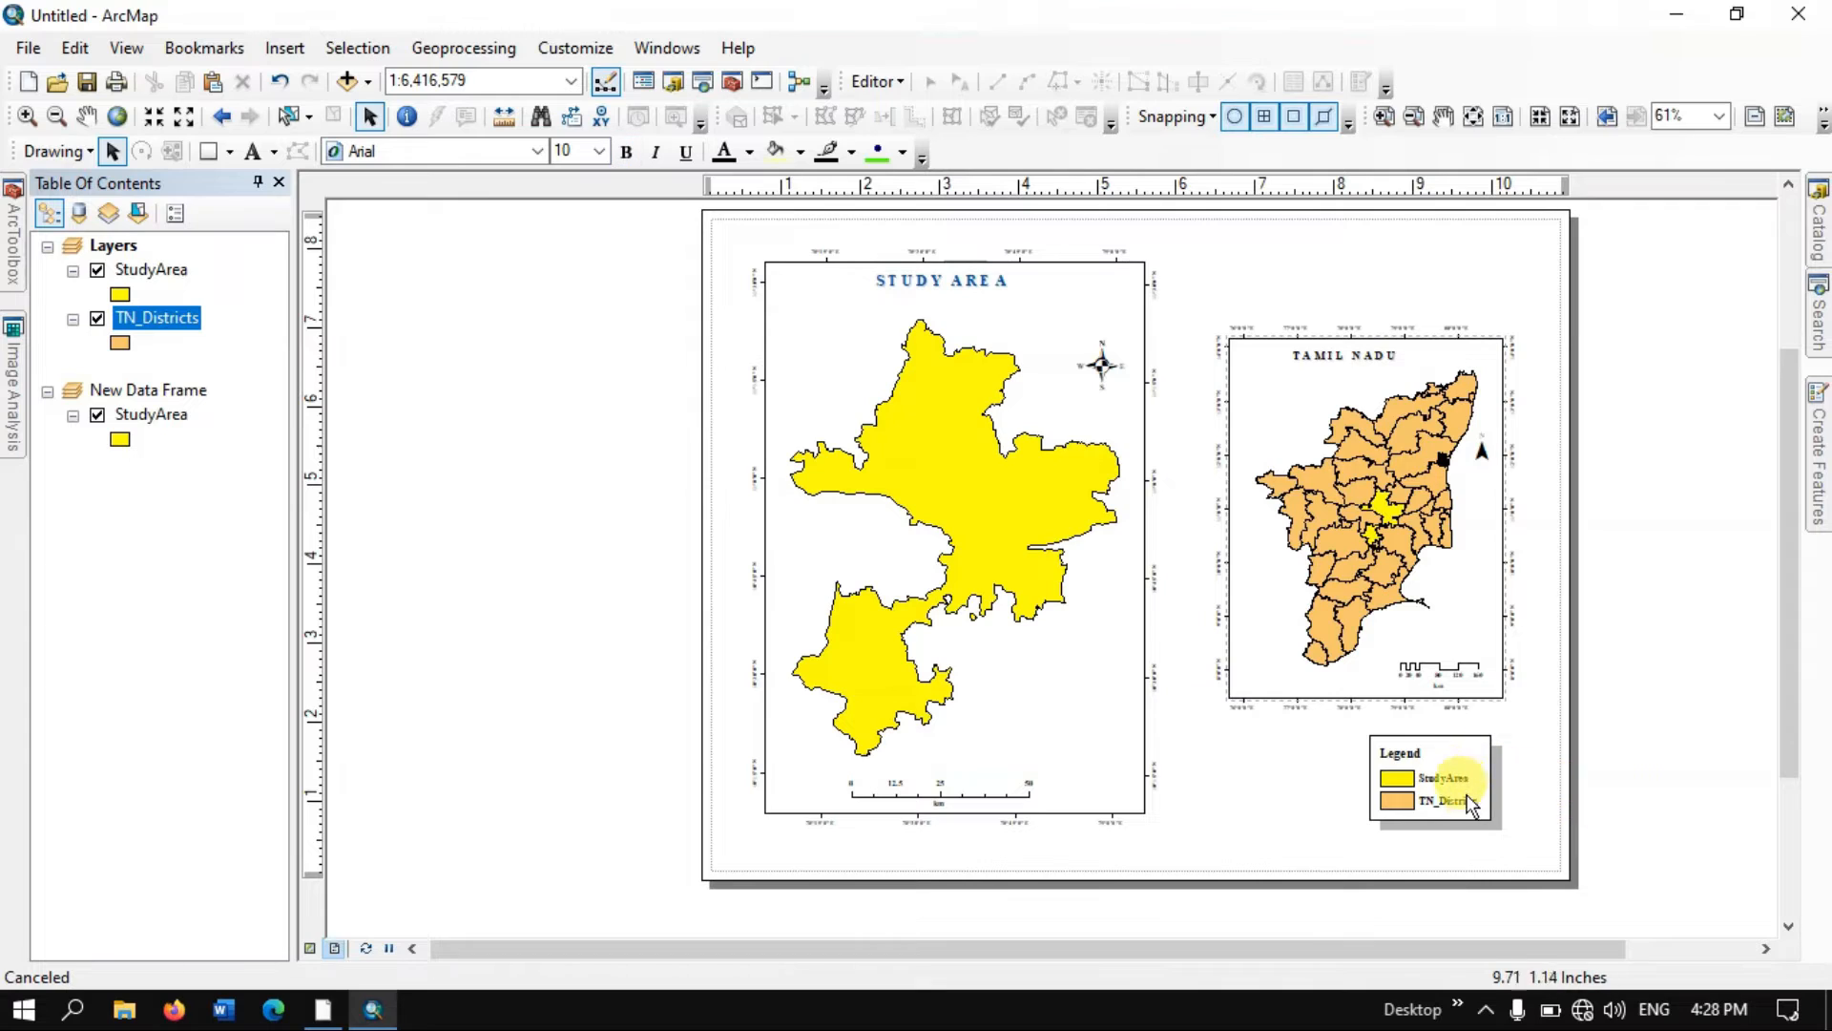
scroll(1464, 802, "down", 3)
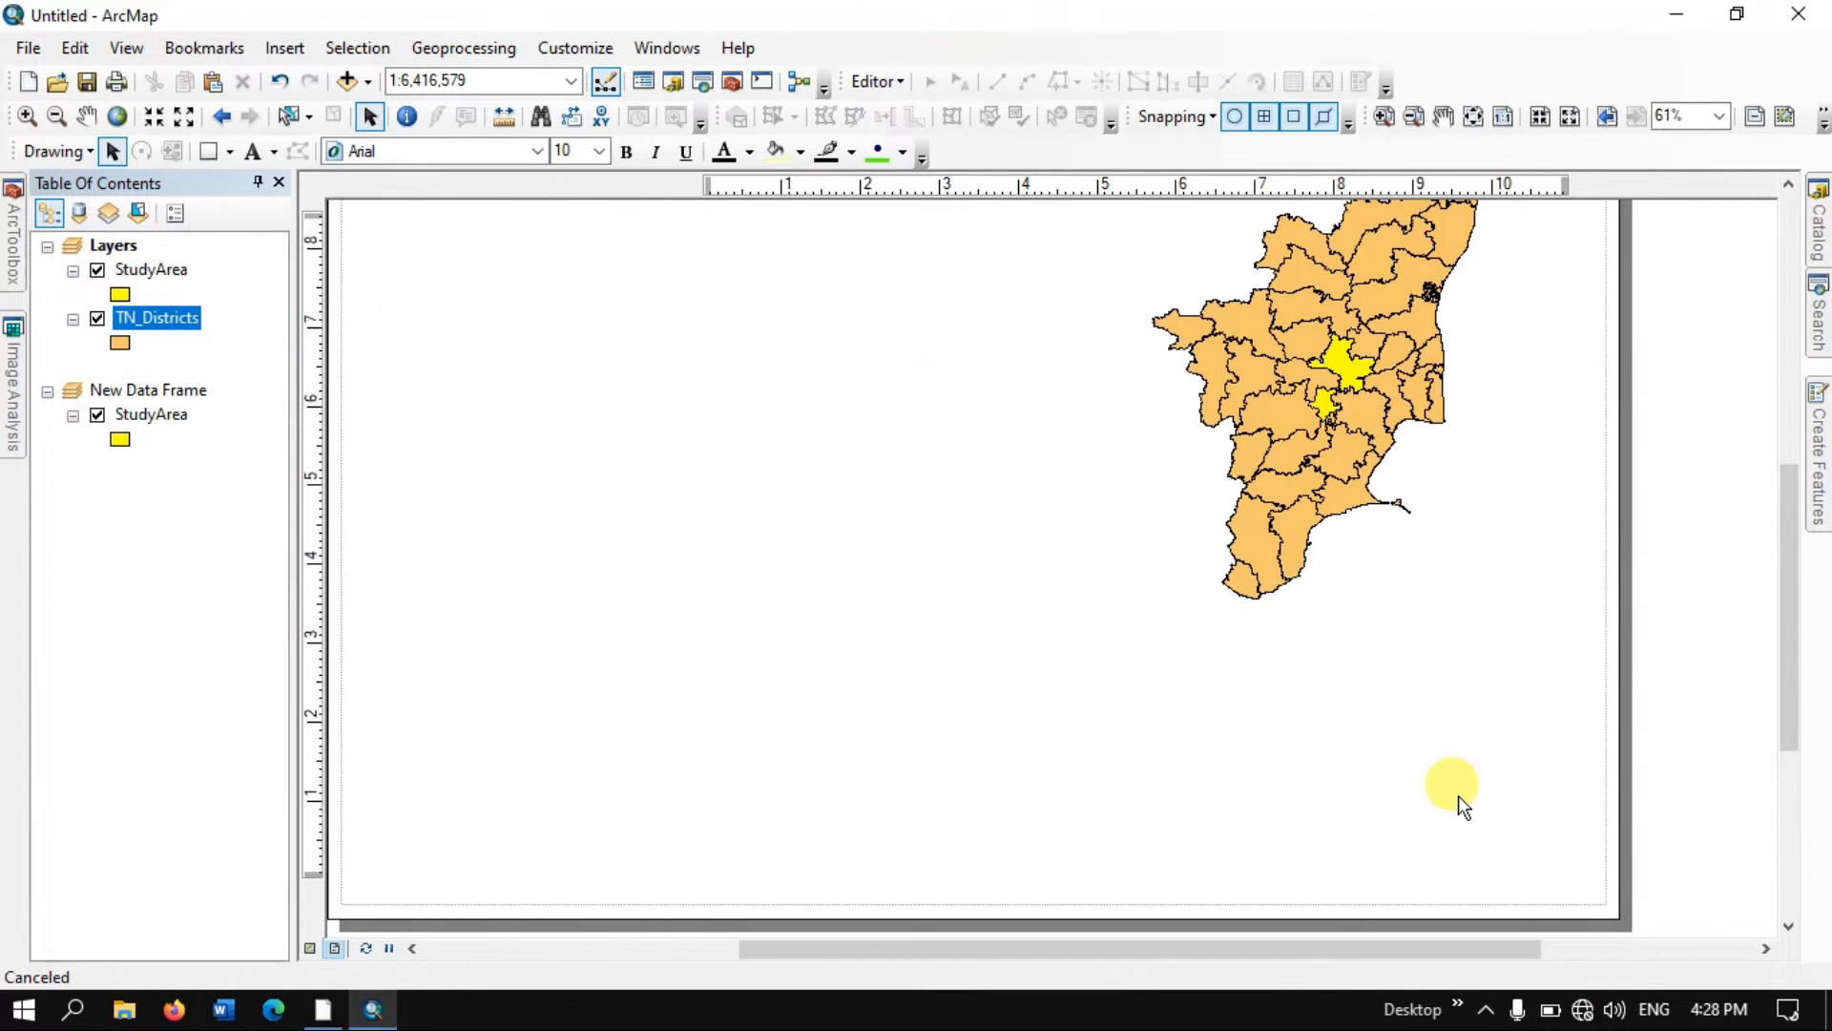
scroll(1463, 794, "up", 3)
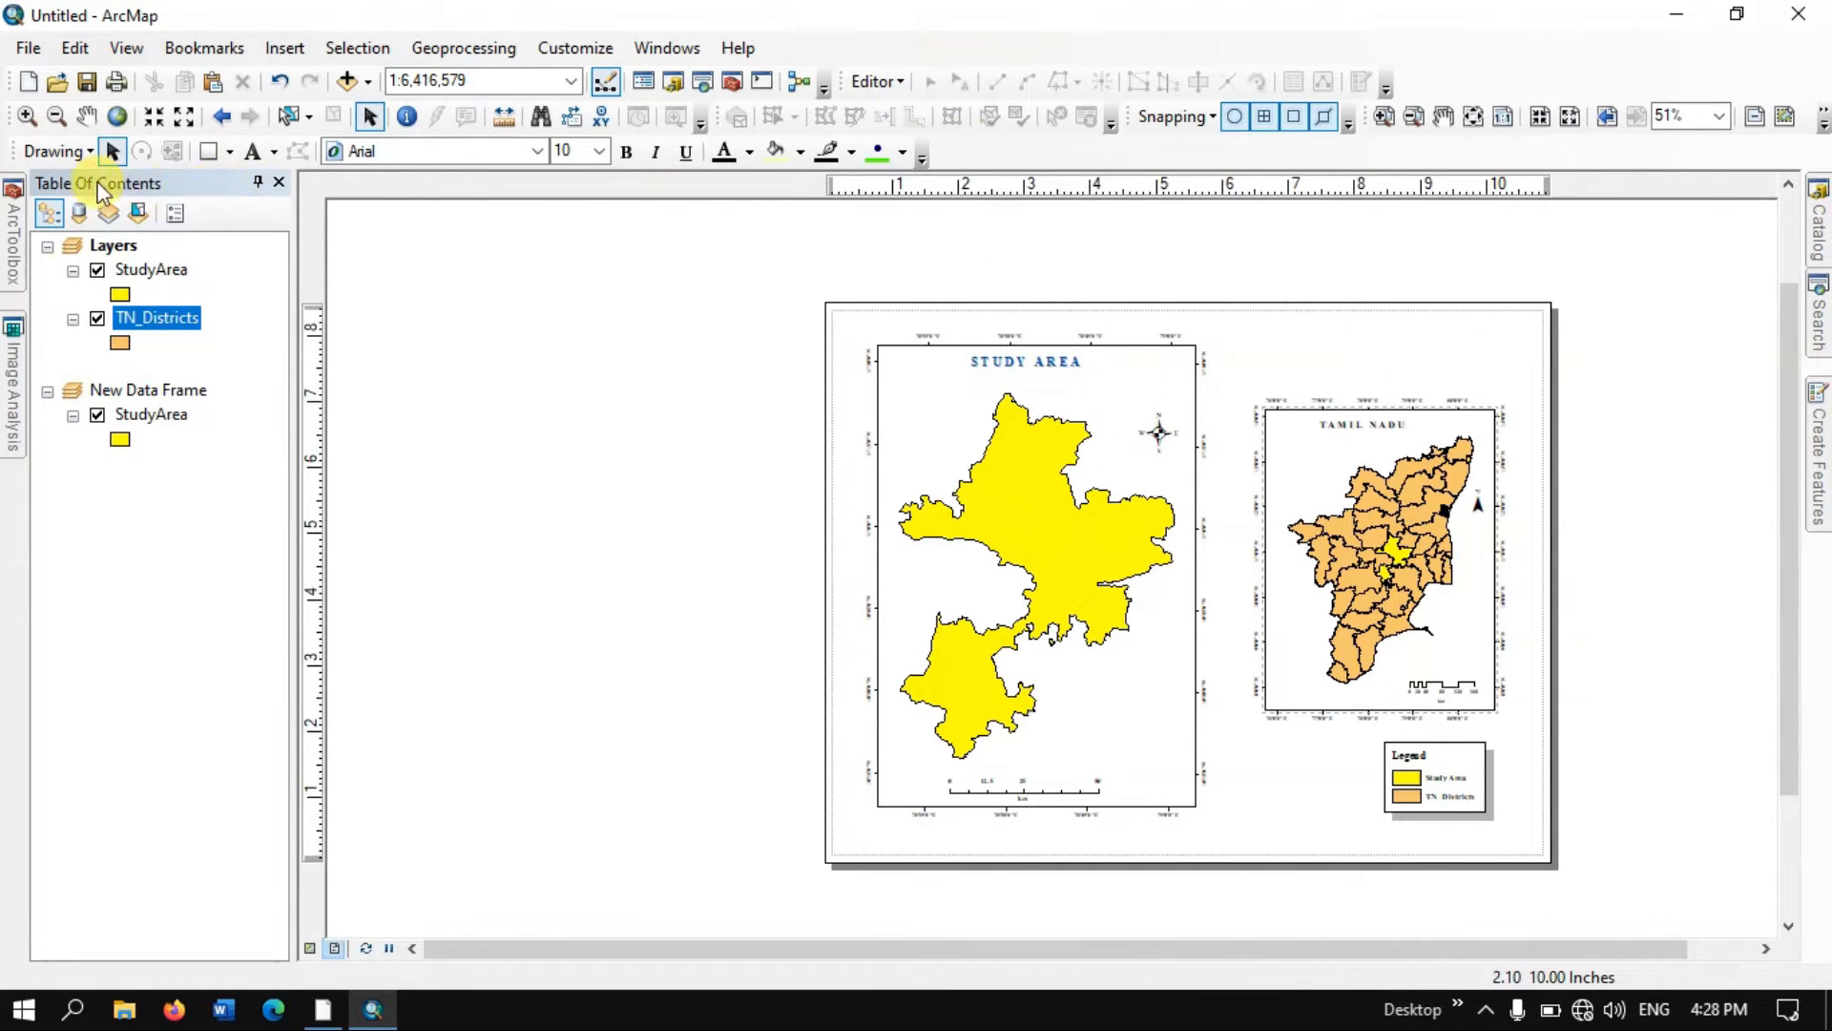
right_click(1004, 145)
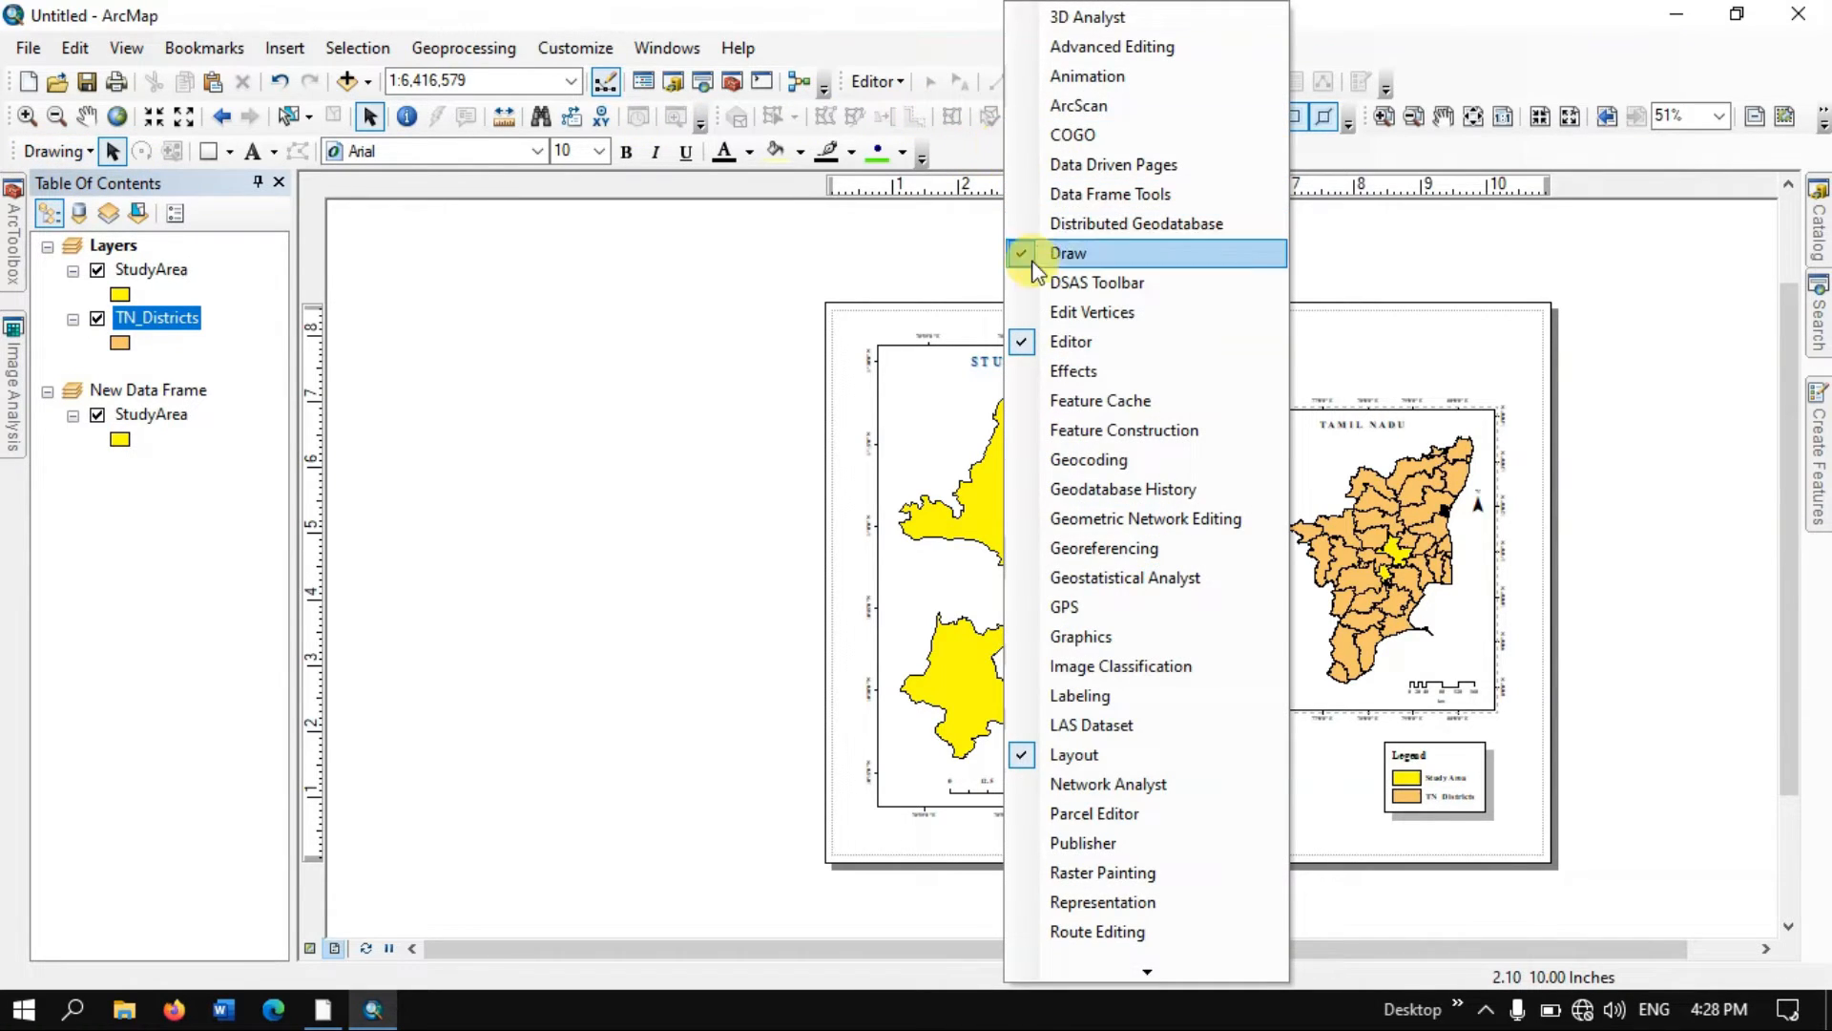
left_click(898, 13)
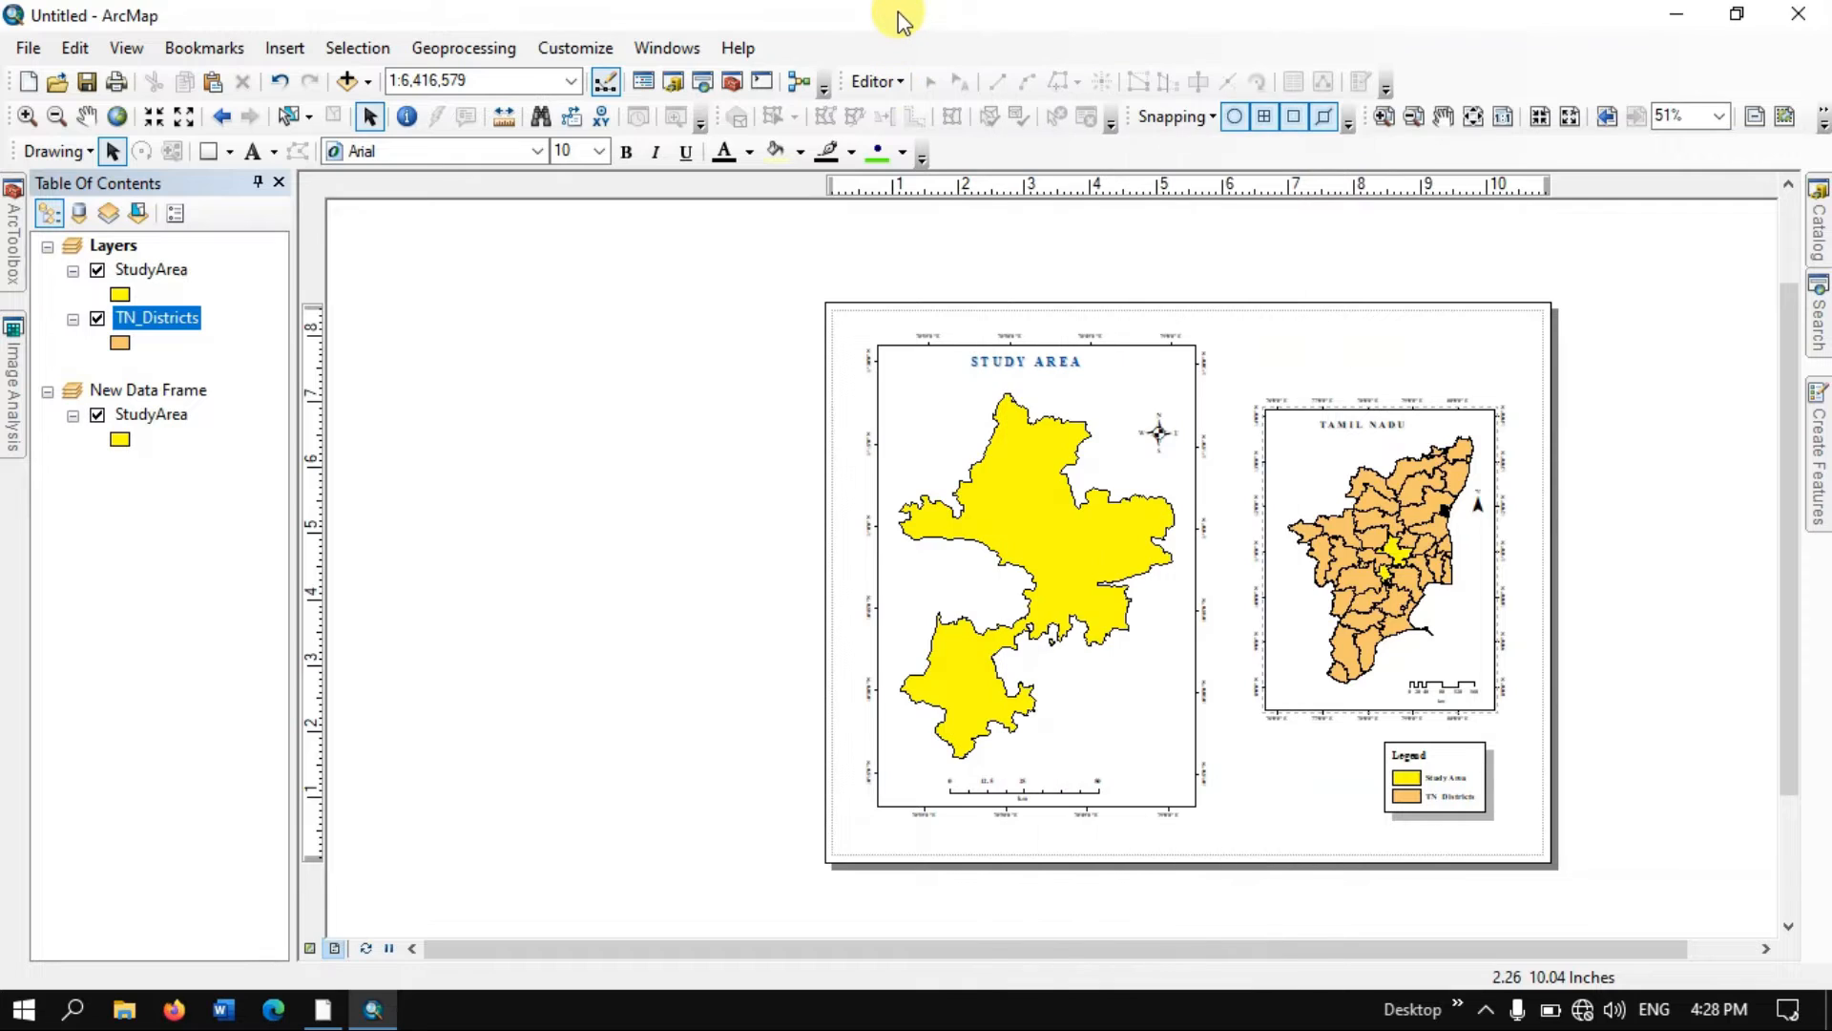
- Draw a rectangle about 0.72 in wide and 0.99 in high around the yellow study area on the TAMIL NADU map
left_click(230, 151)
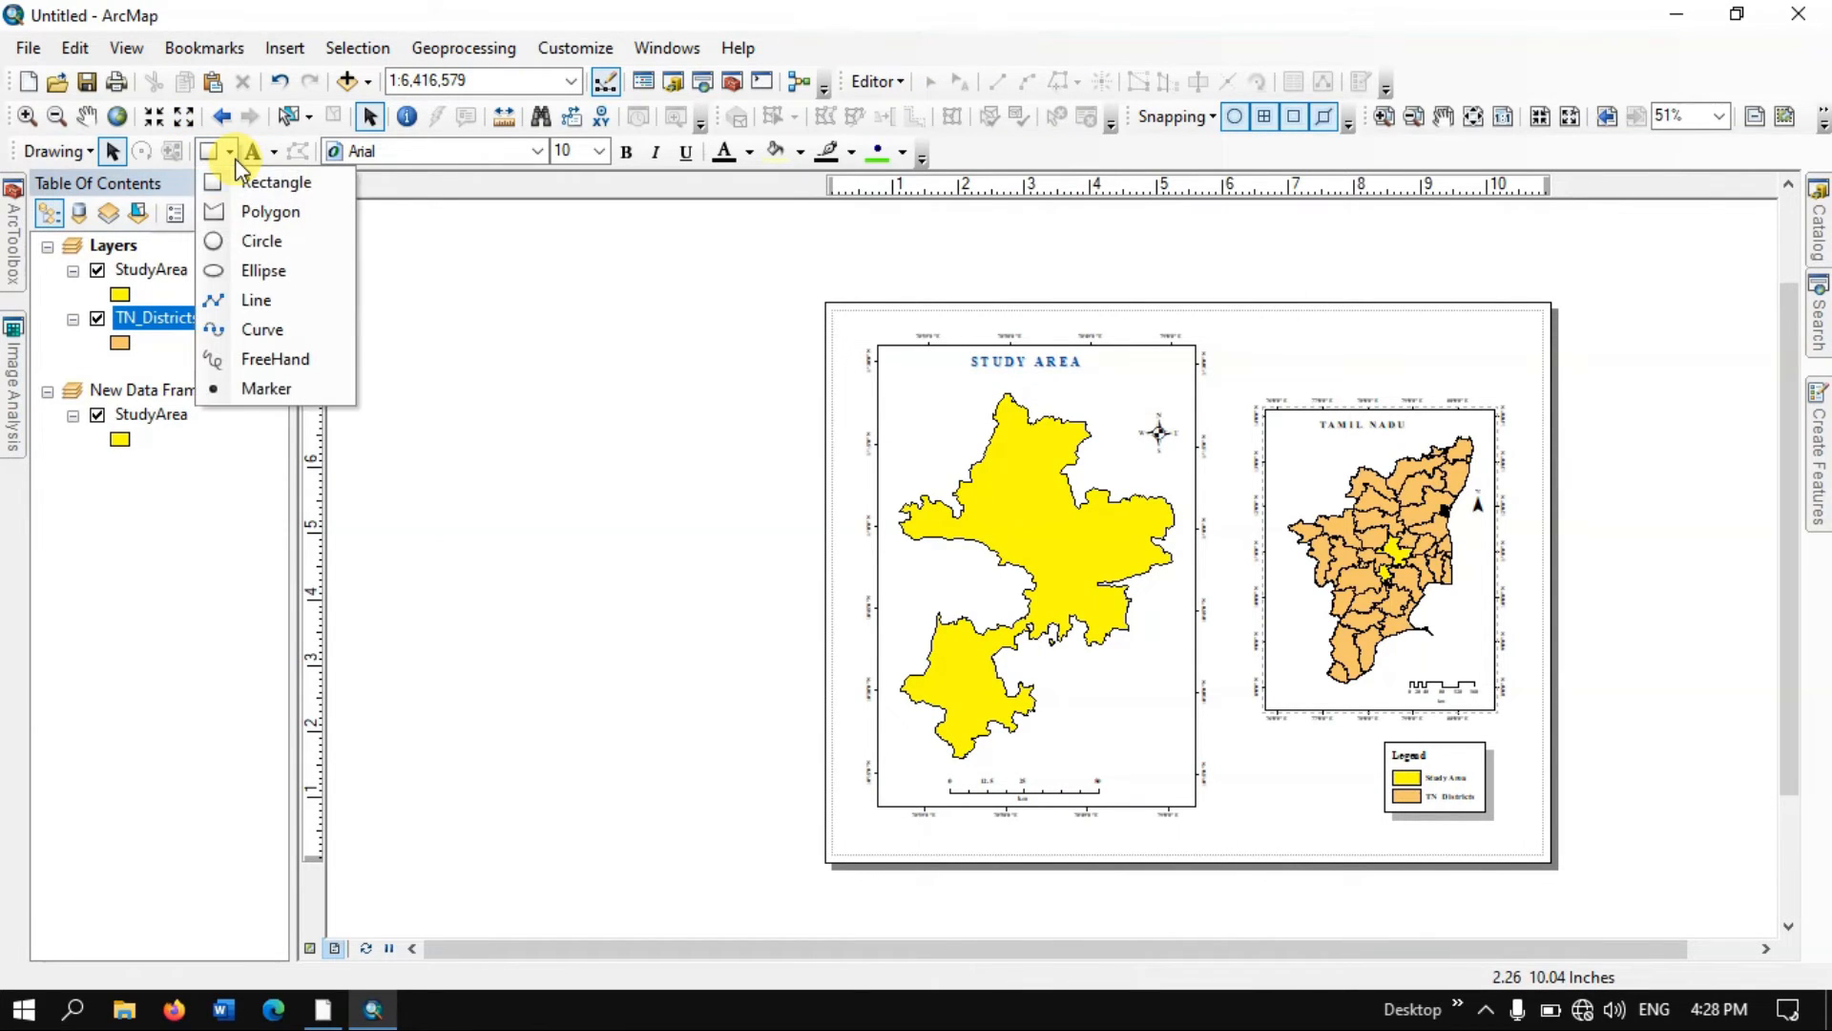
left_click(266, 181)
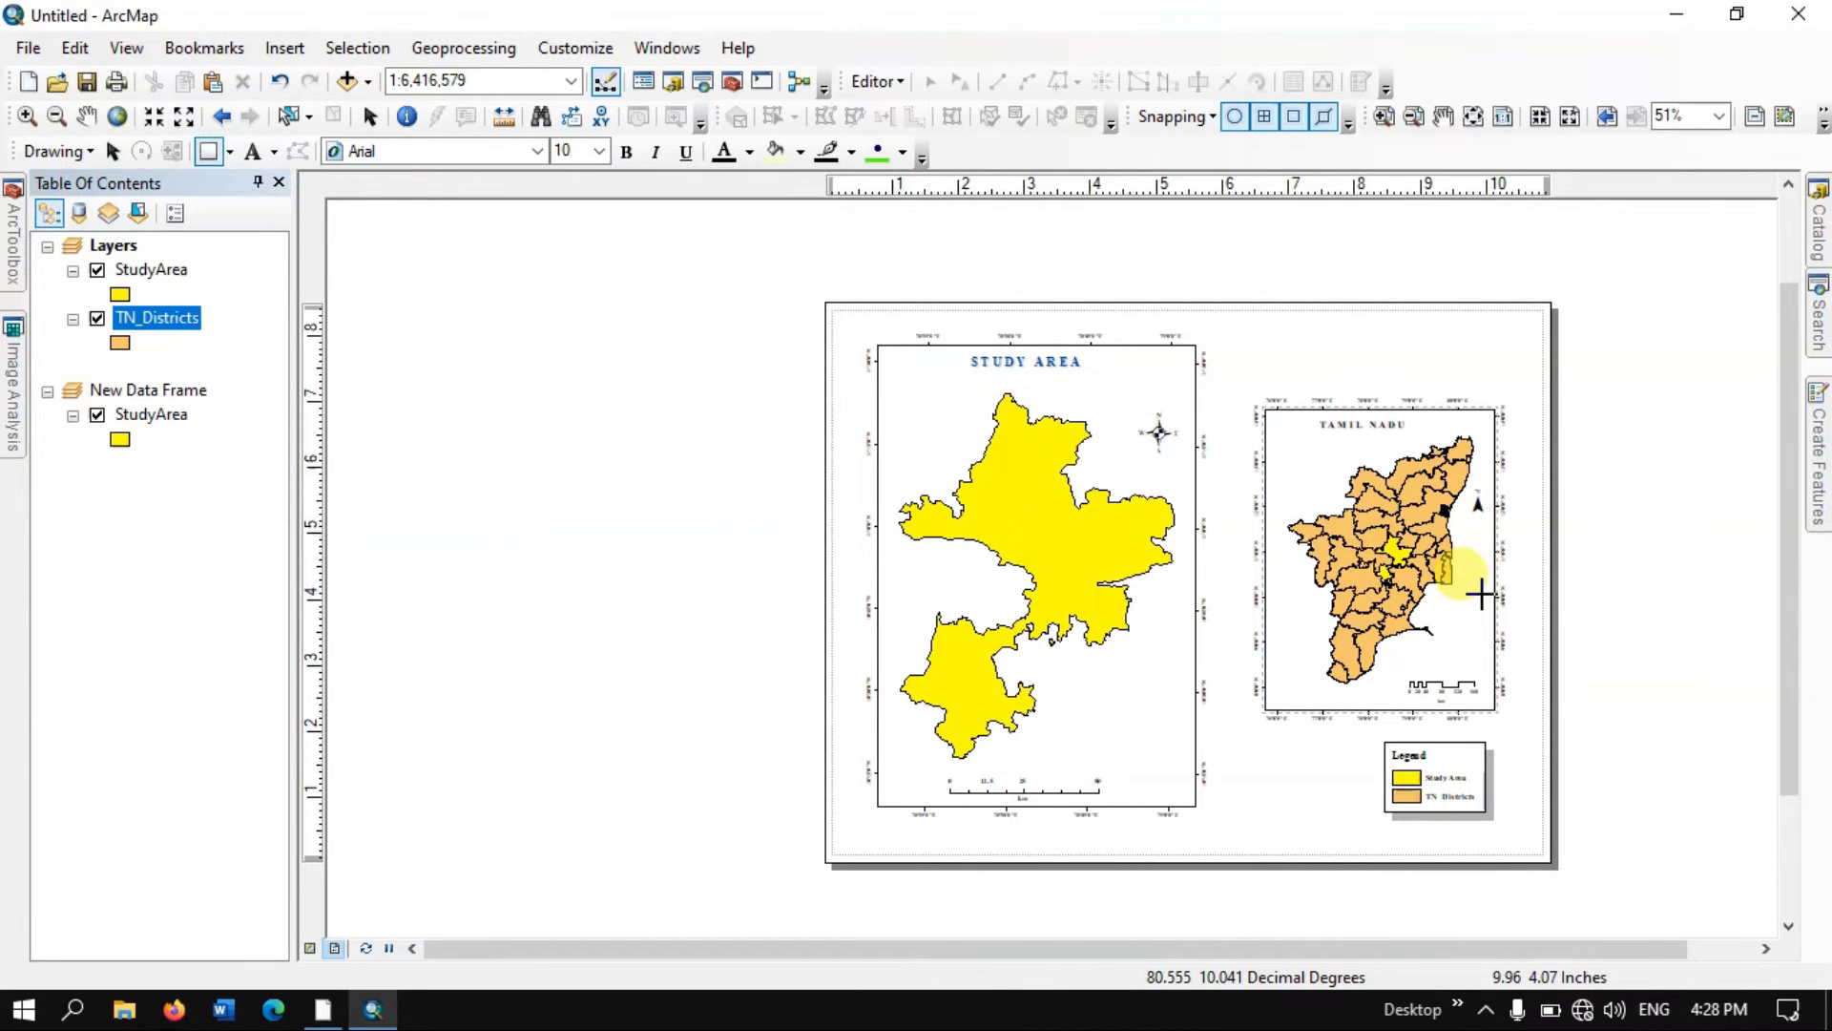
scroll(1480, 592, "up", 4)
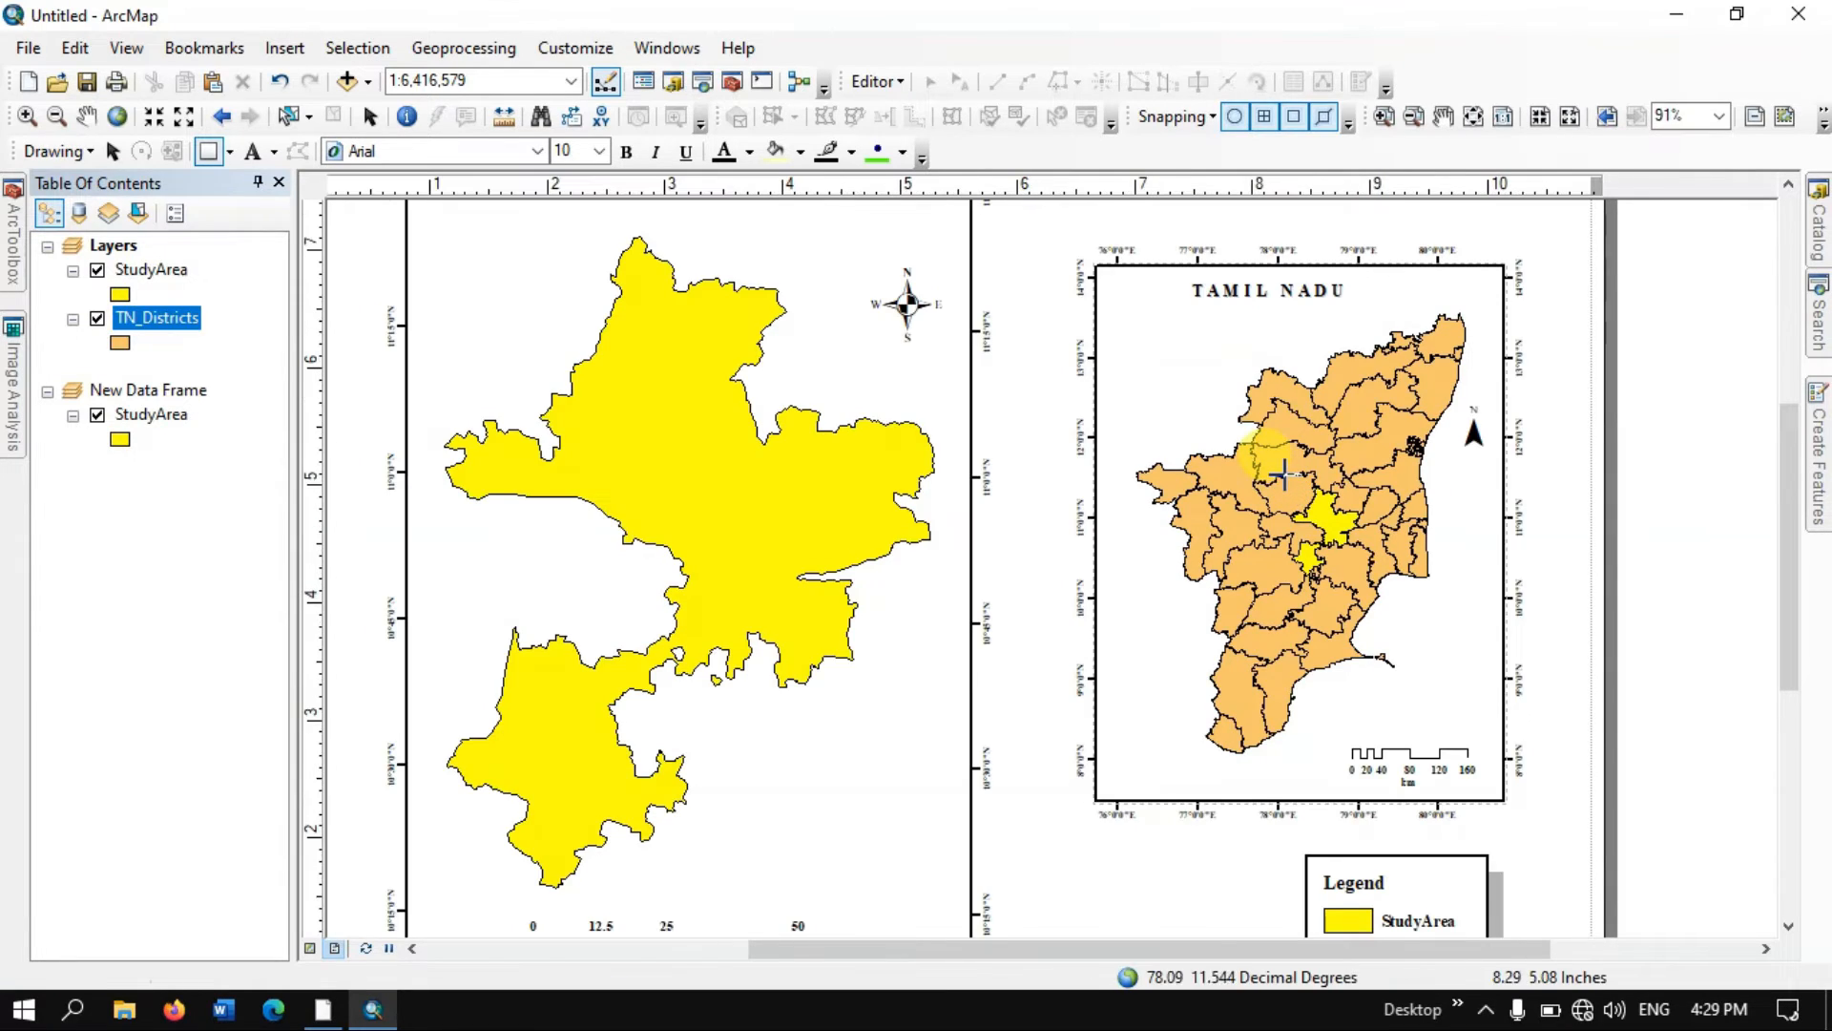
mouse_move(1285, 476)
left_mouse_down()
mouse_move(1324, 569)
mouse_move(1370, 592)
left_mouse_up()
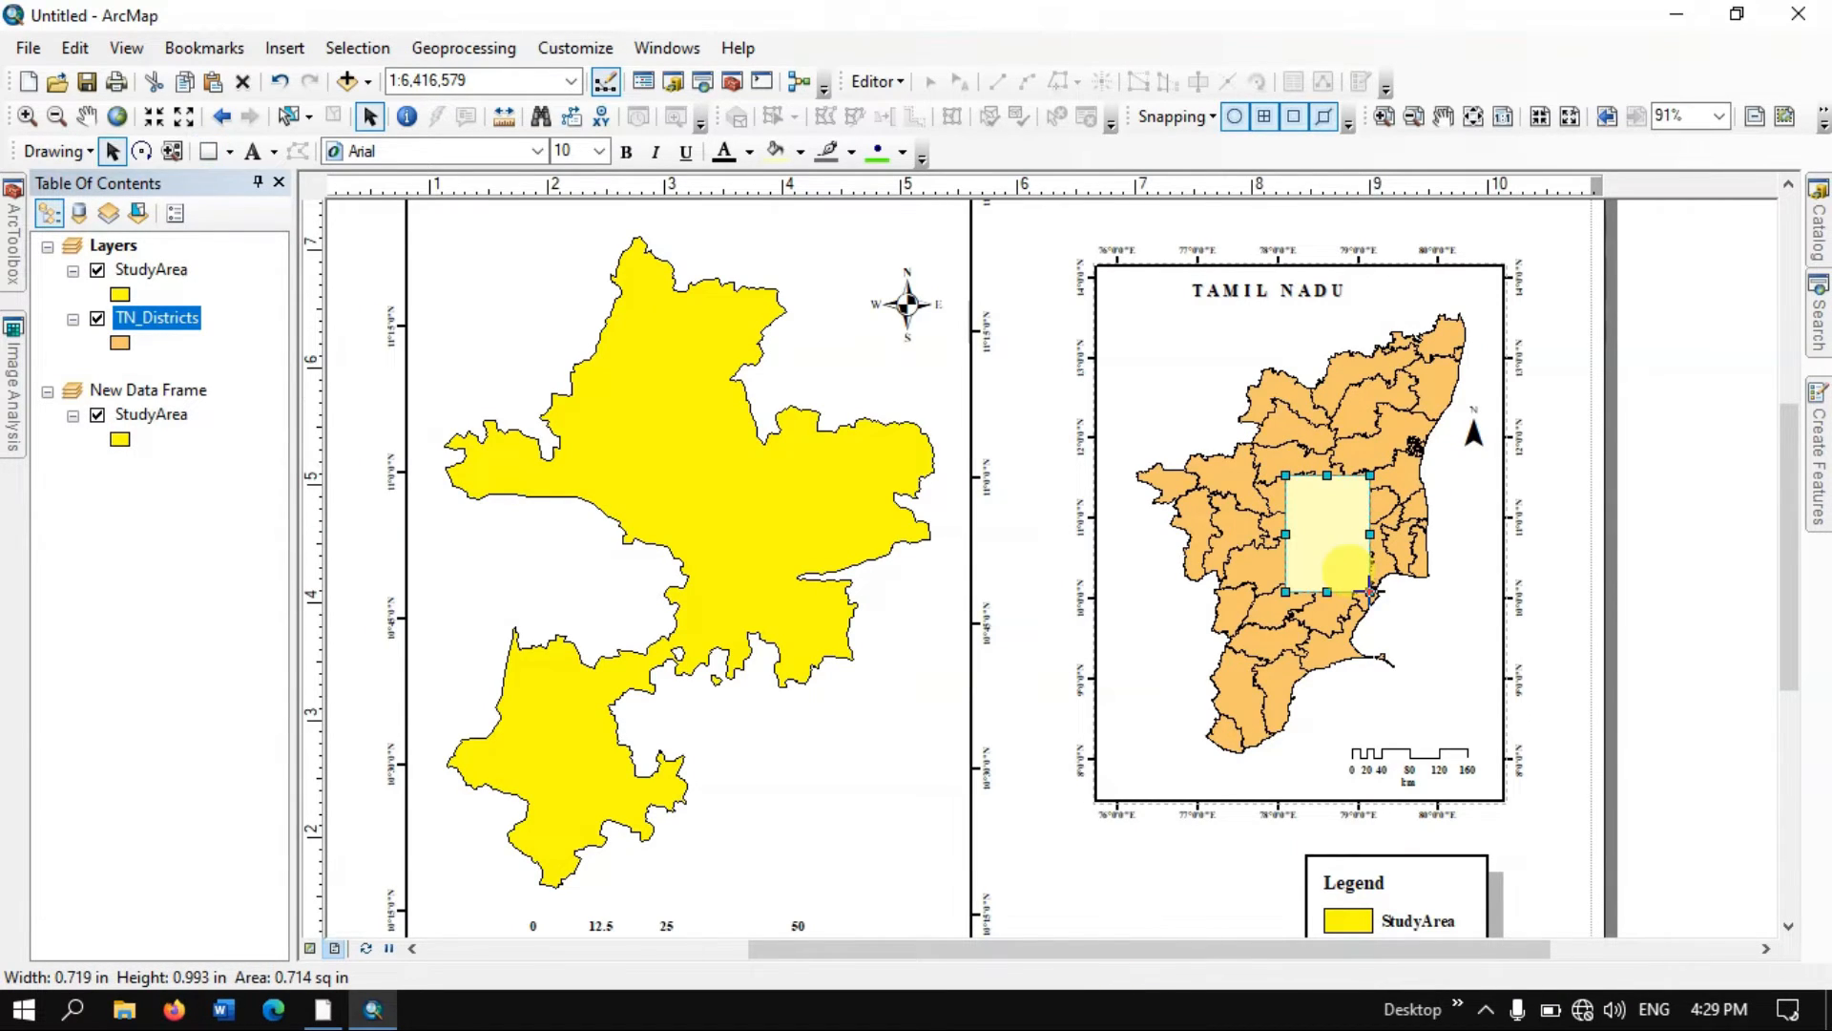
- Give the rectangle no fill color and a red outline with a width of 2
right_click(1334, 543)
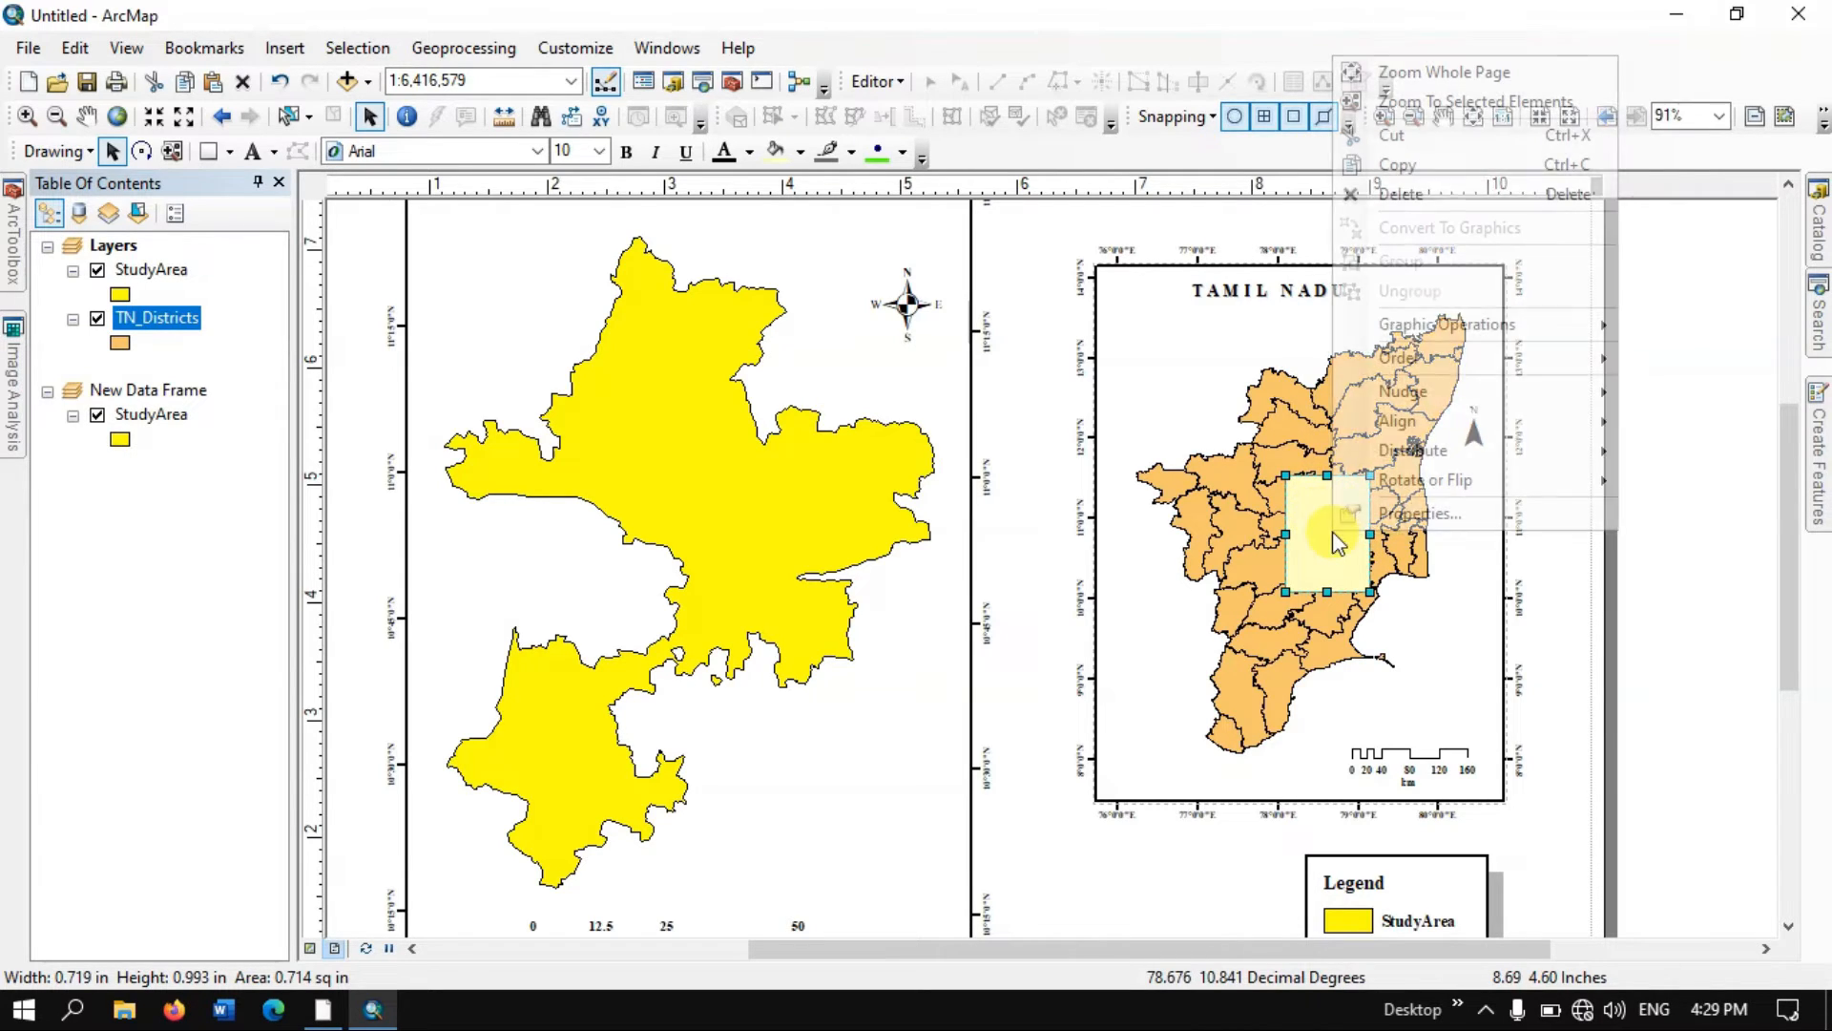
left_click(1405, 522)
left_click(835, 386)
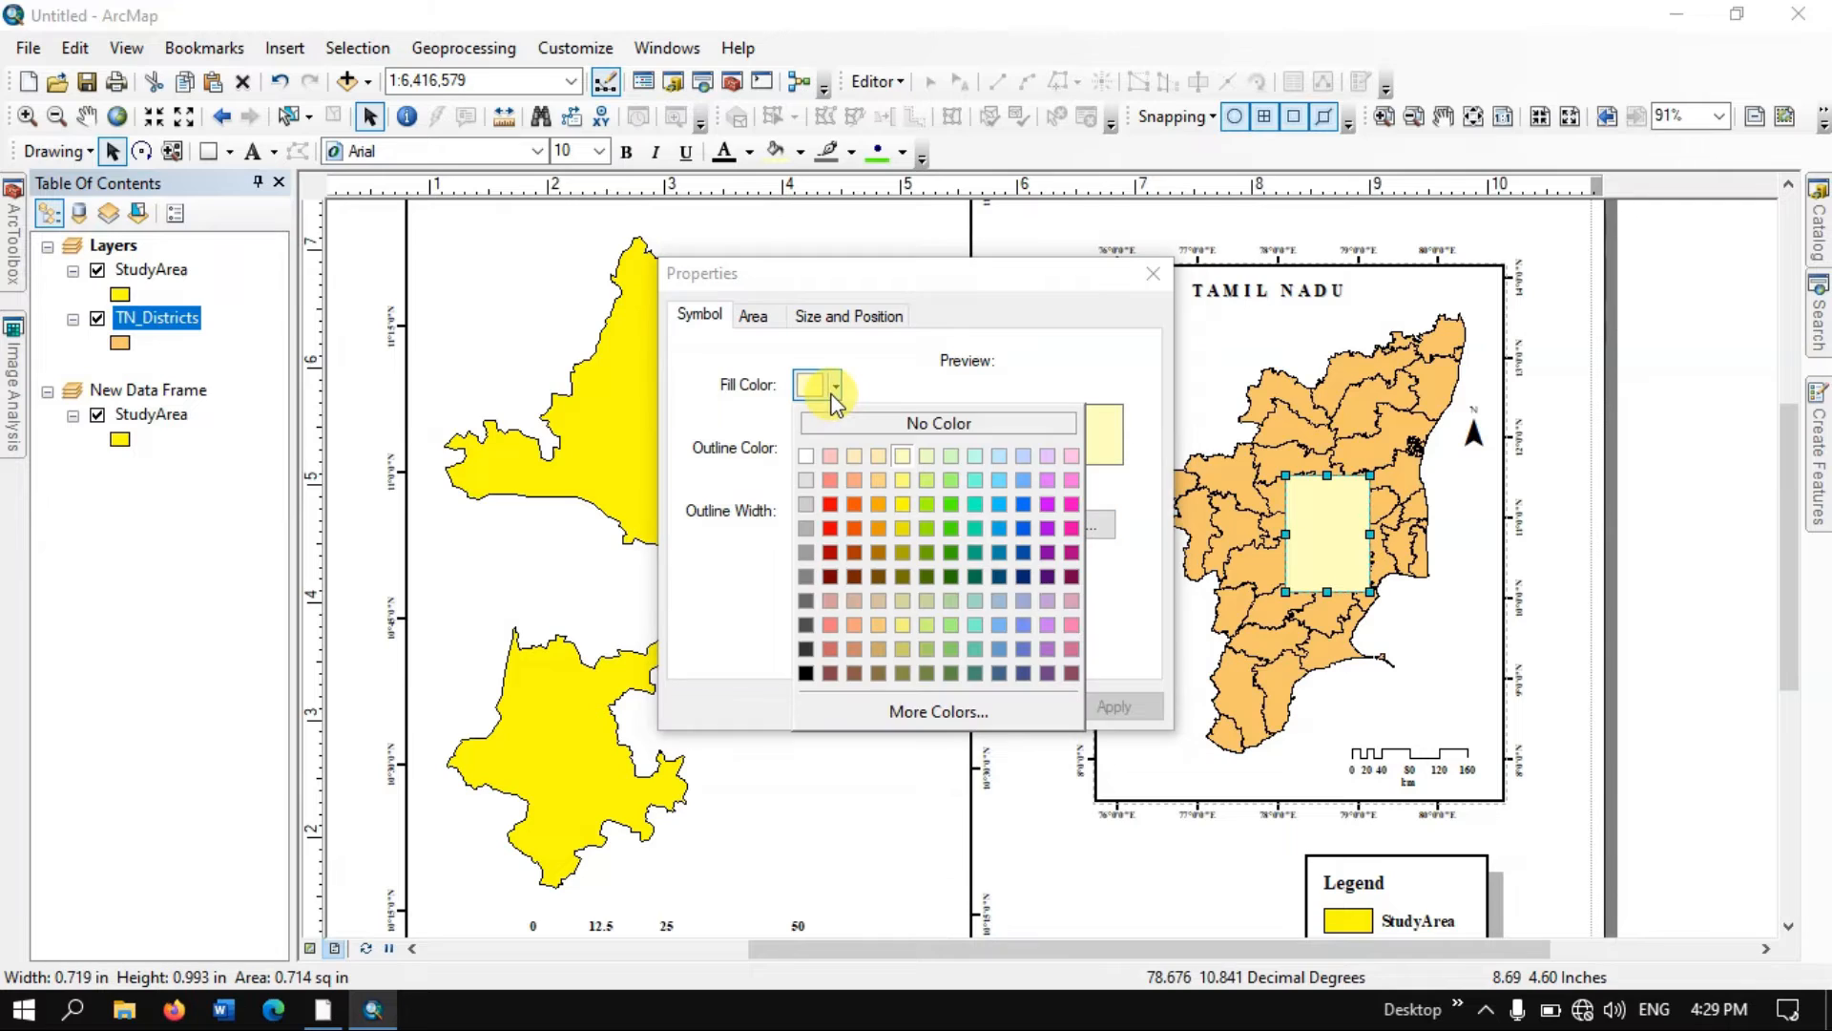
left_click(829, 424)
left_click(836, 448)
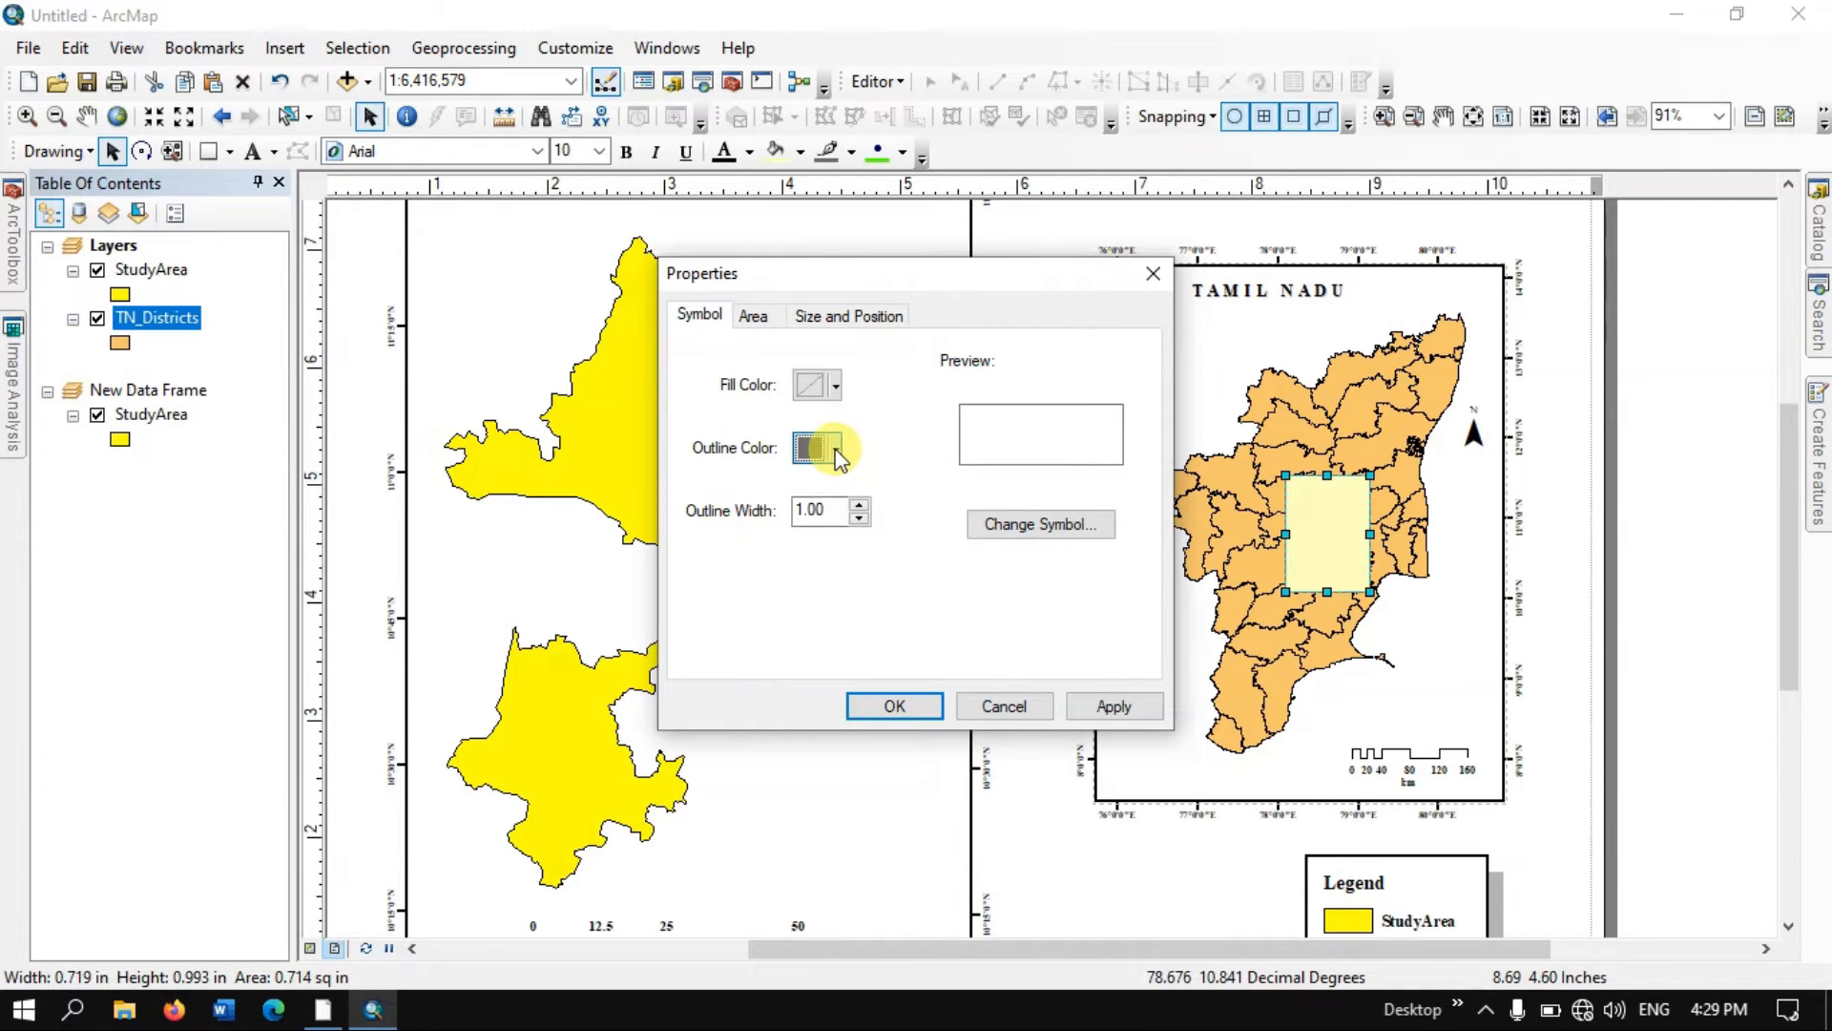
left_click(828, 568)
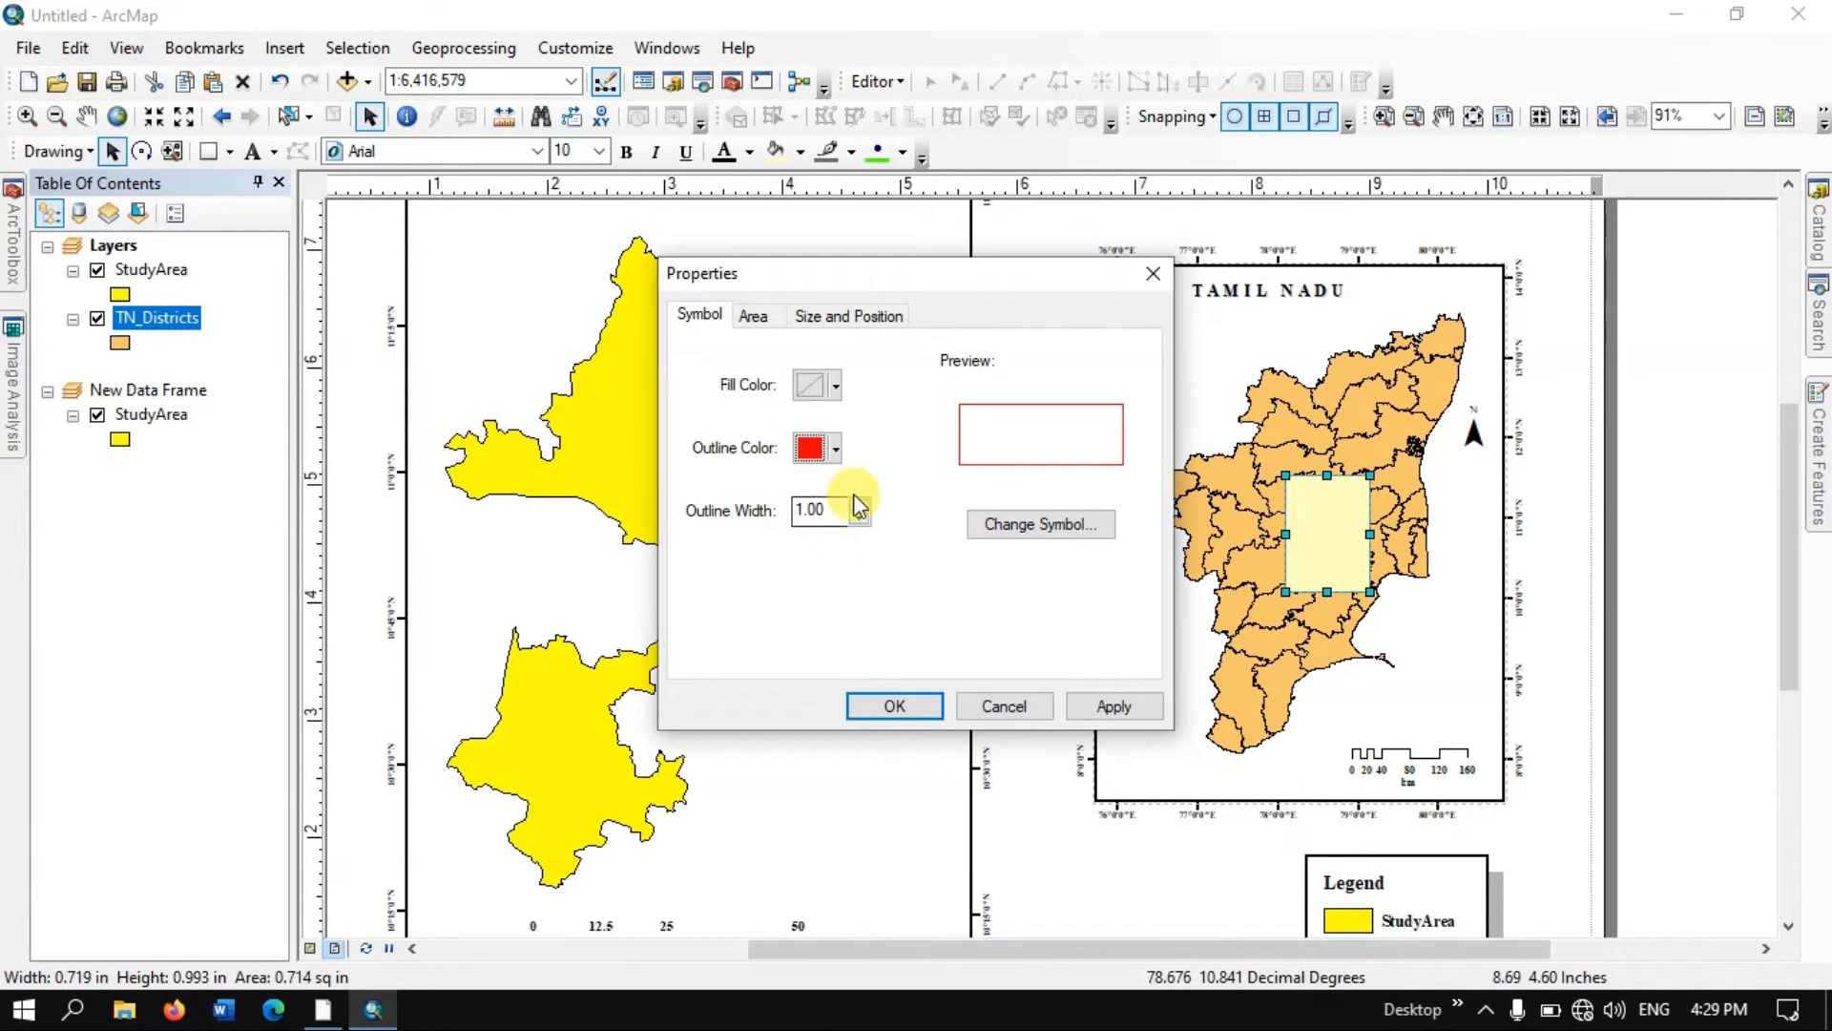
left_click(861, 505)
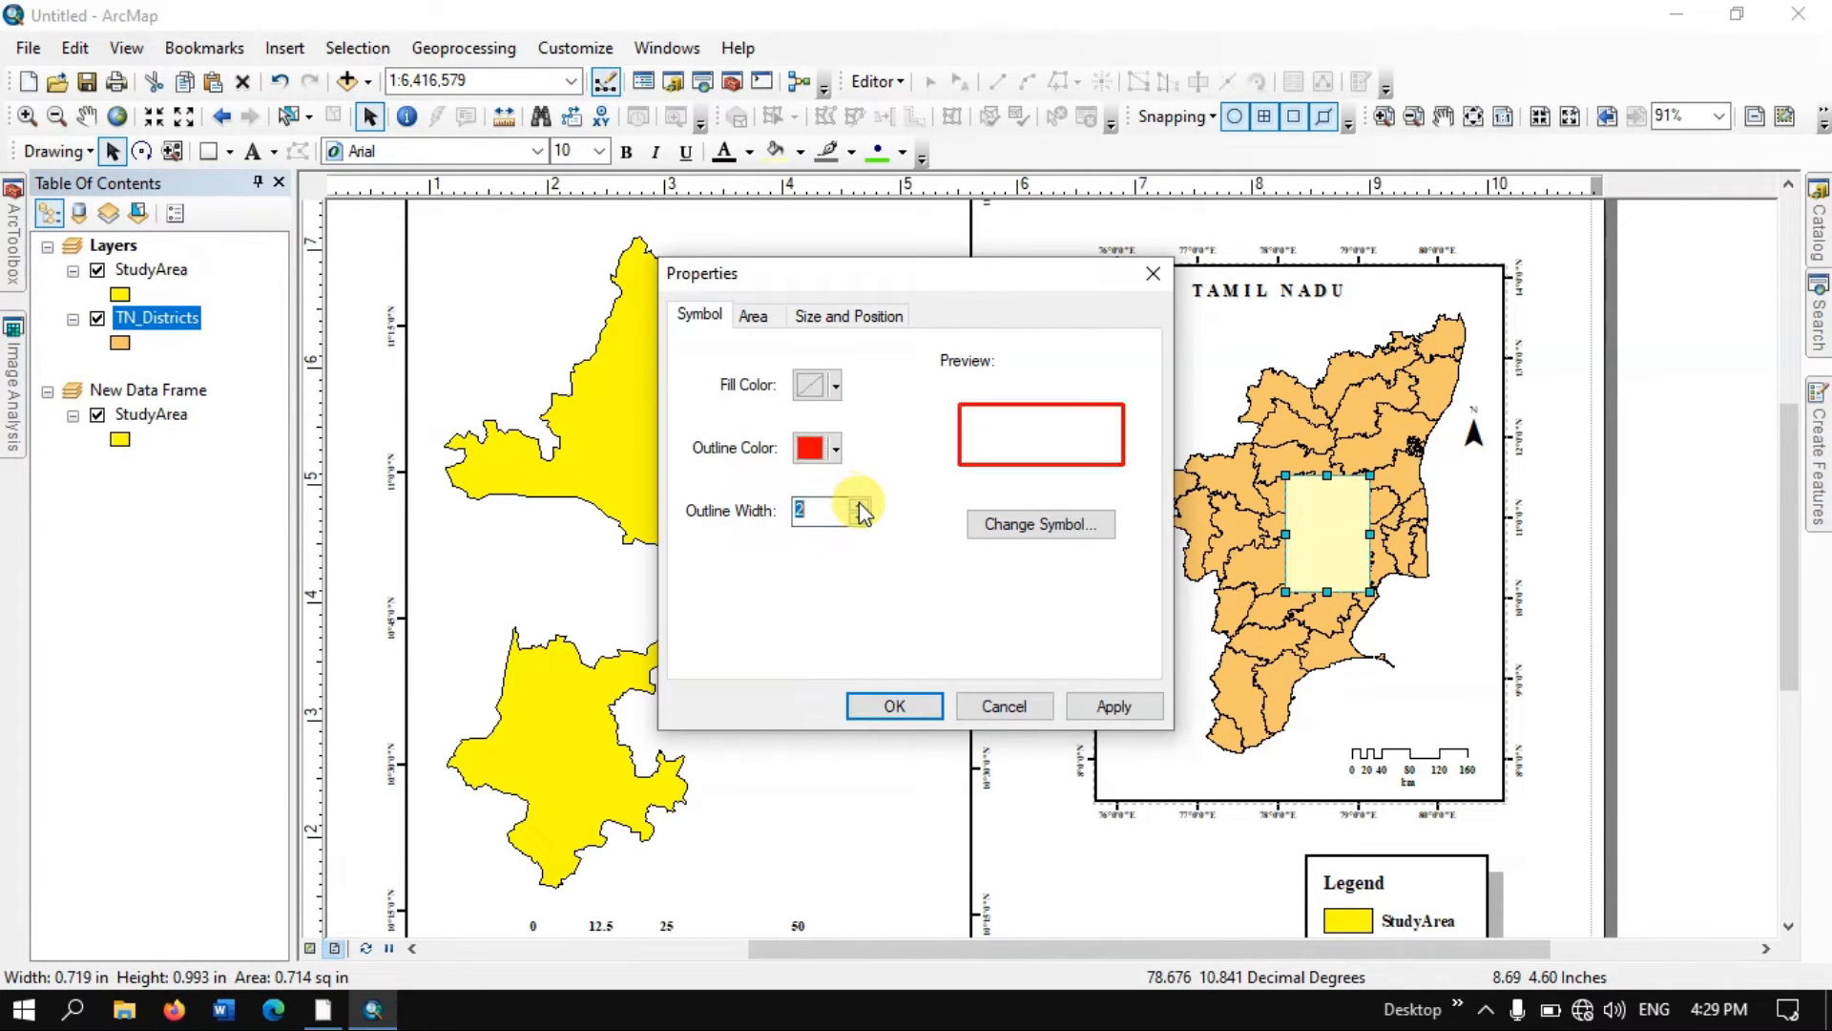
left_click(1129, 706)
left_click(931, 706)
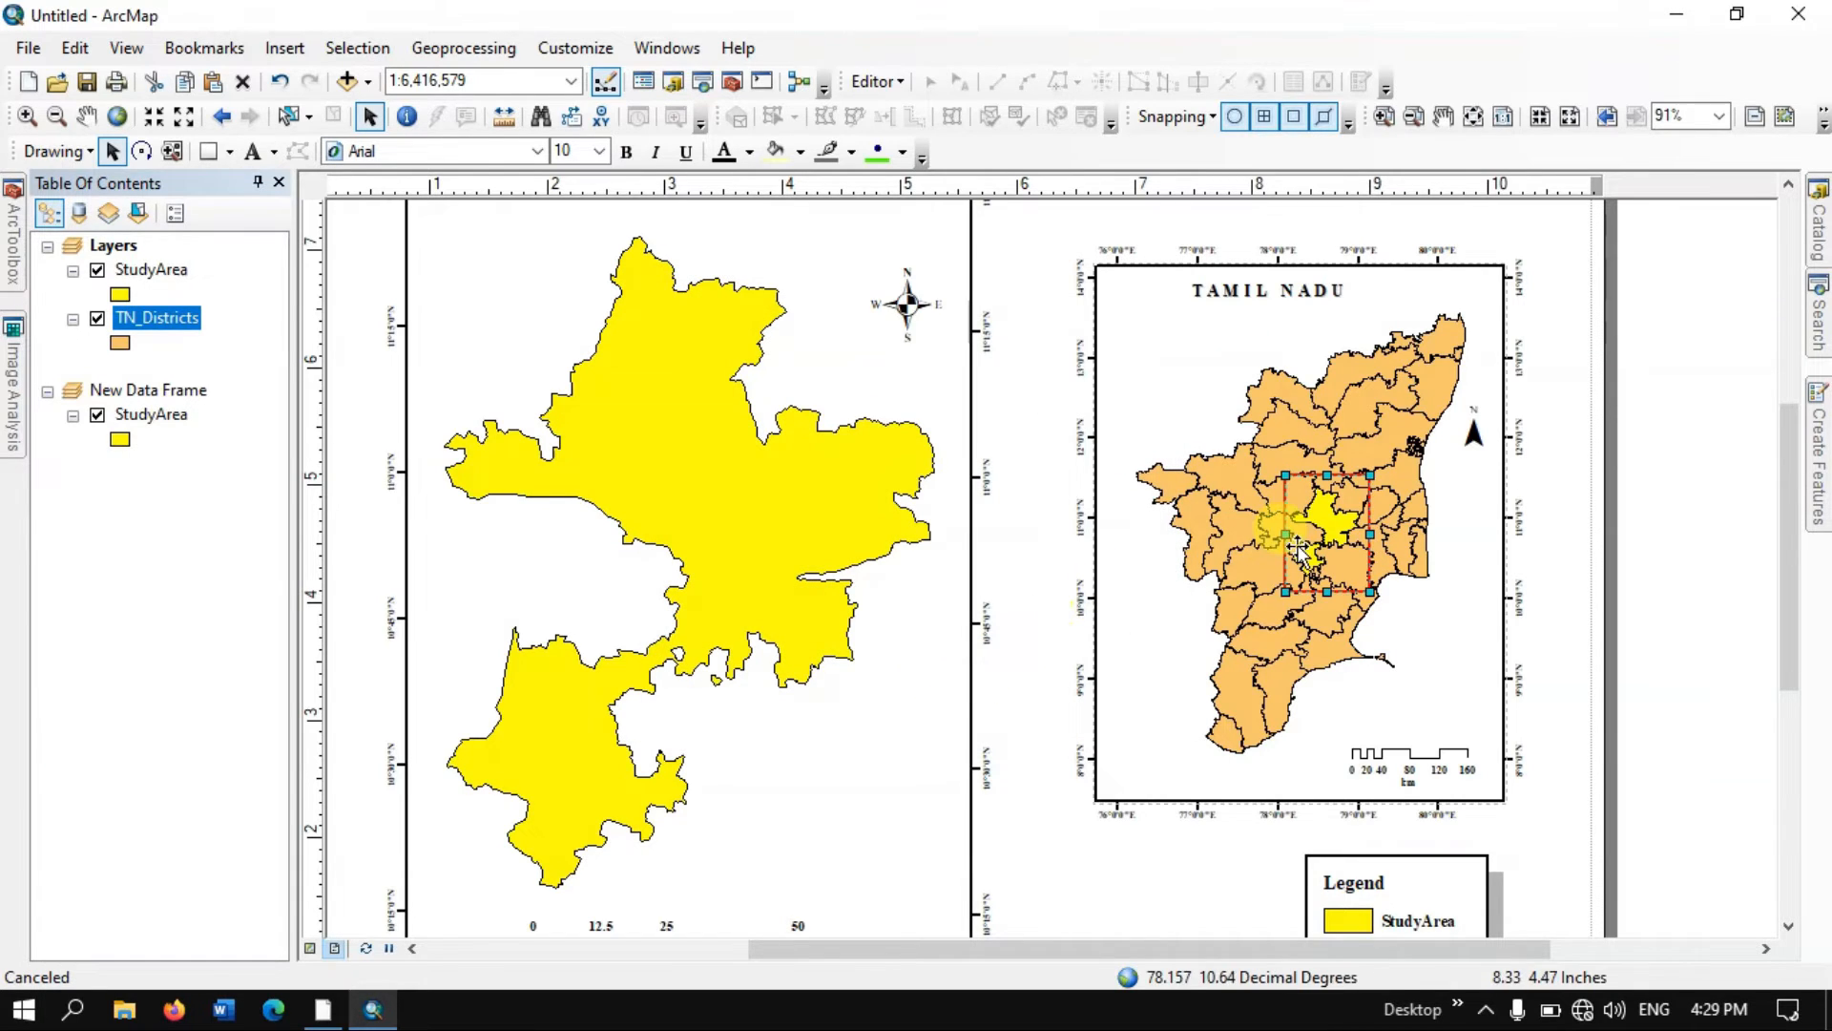
- Set the rectangle's outline width to 3 and shift it slightly upward around the study area
right_click(1350, 476)
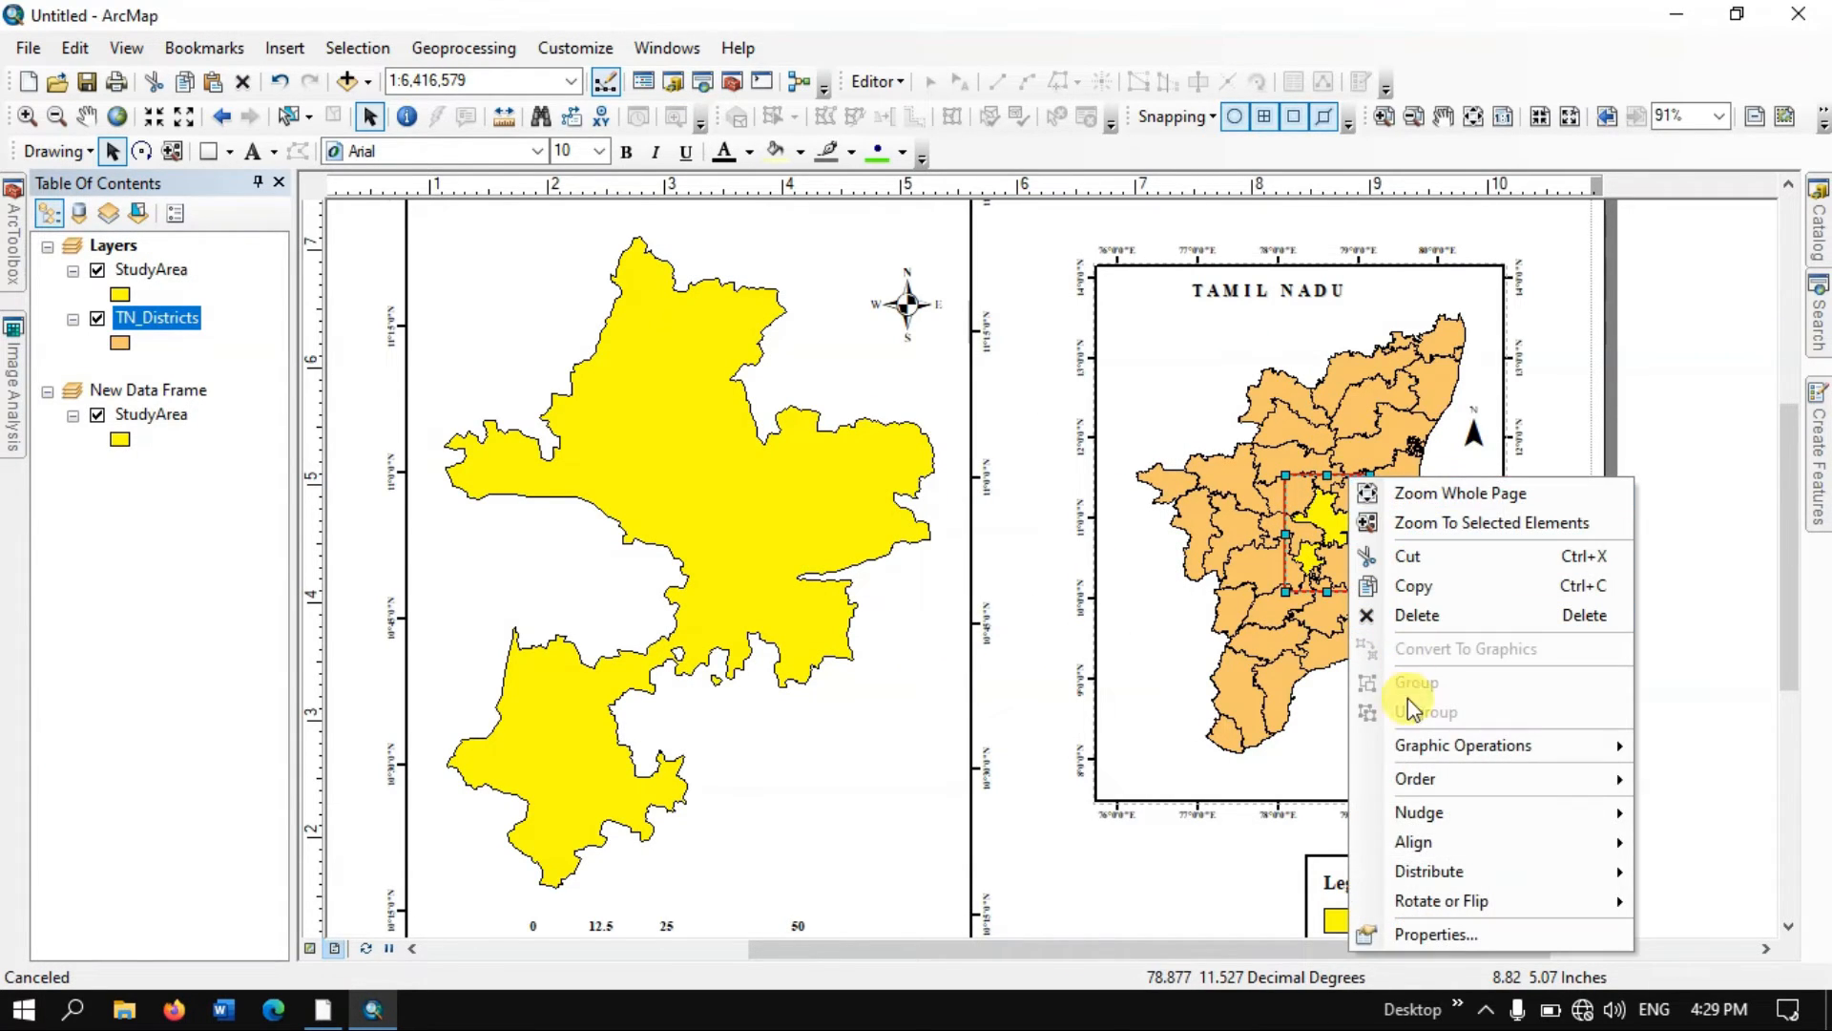
left_click(1432, 933)
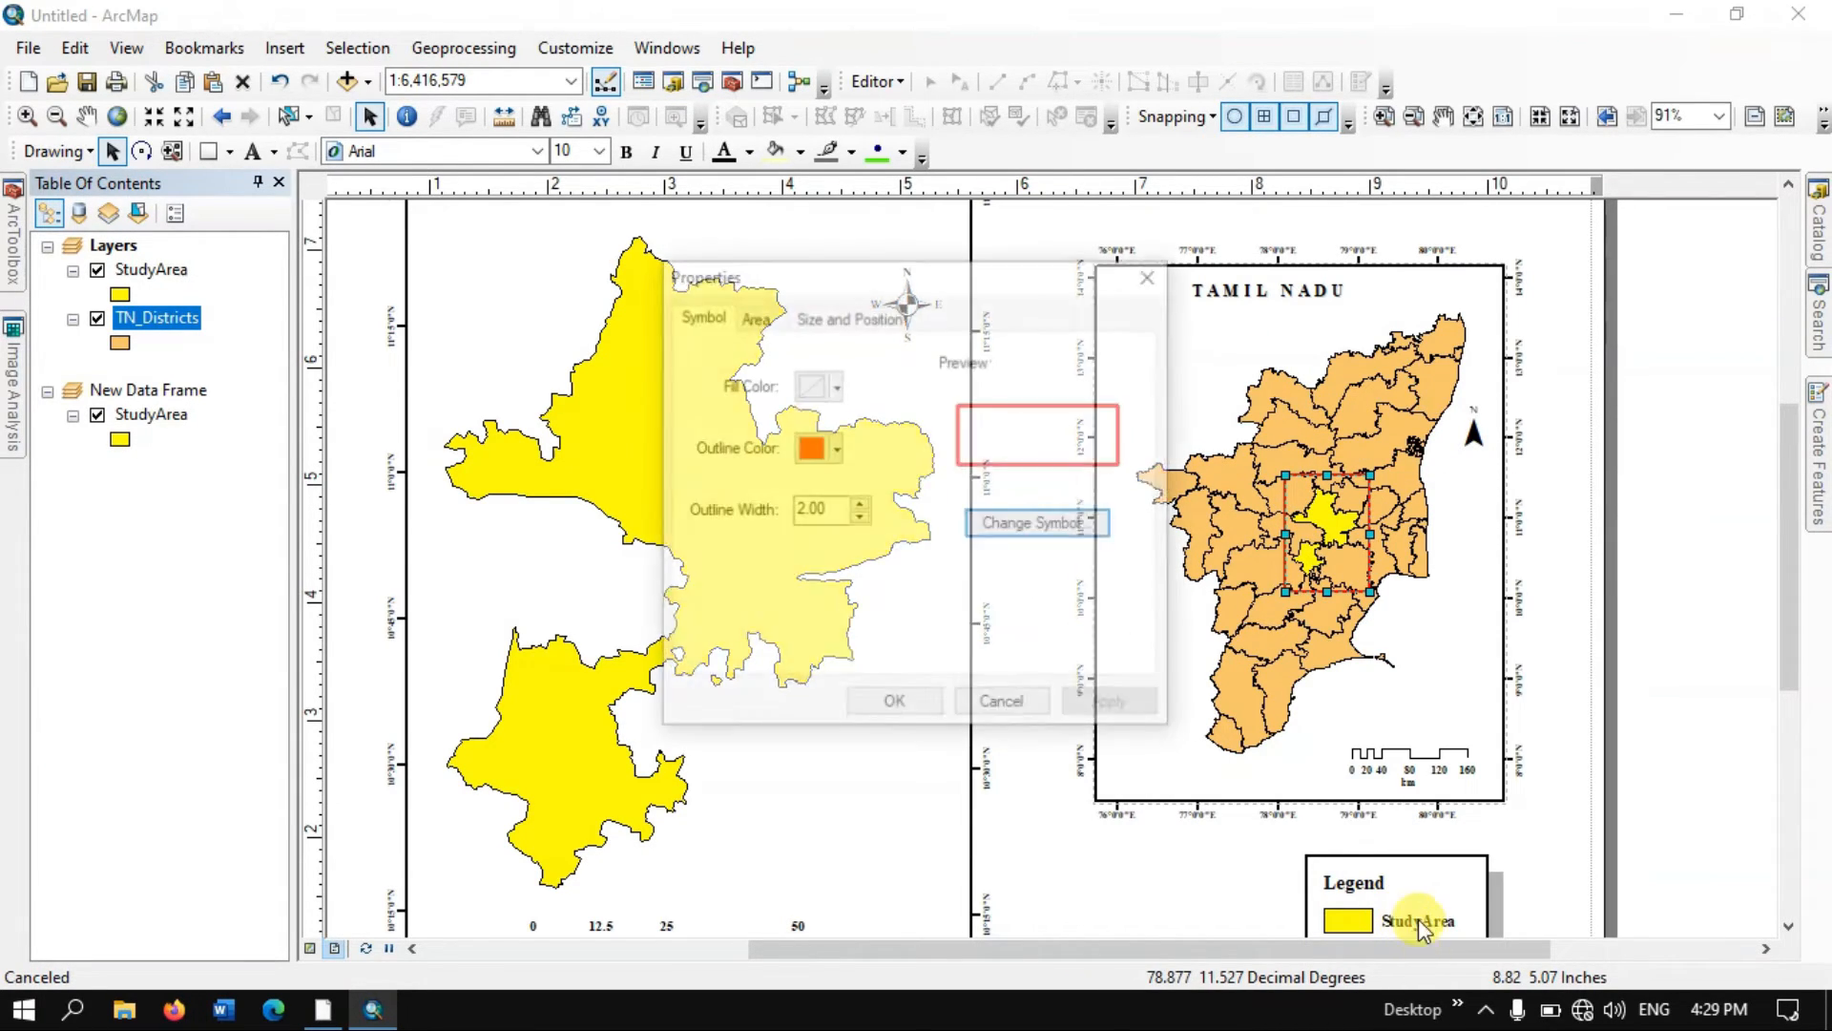
left_click(858, 505)
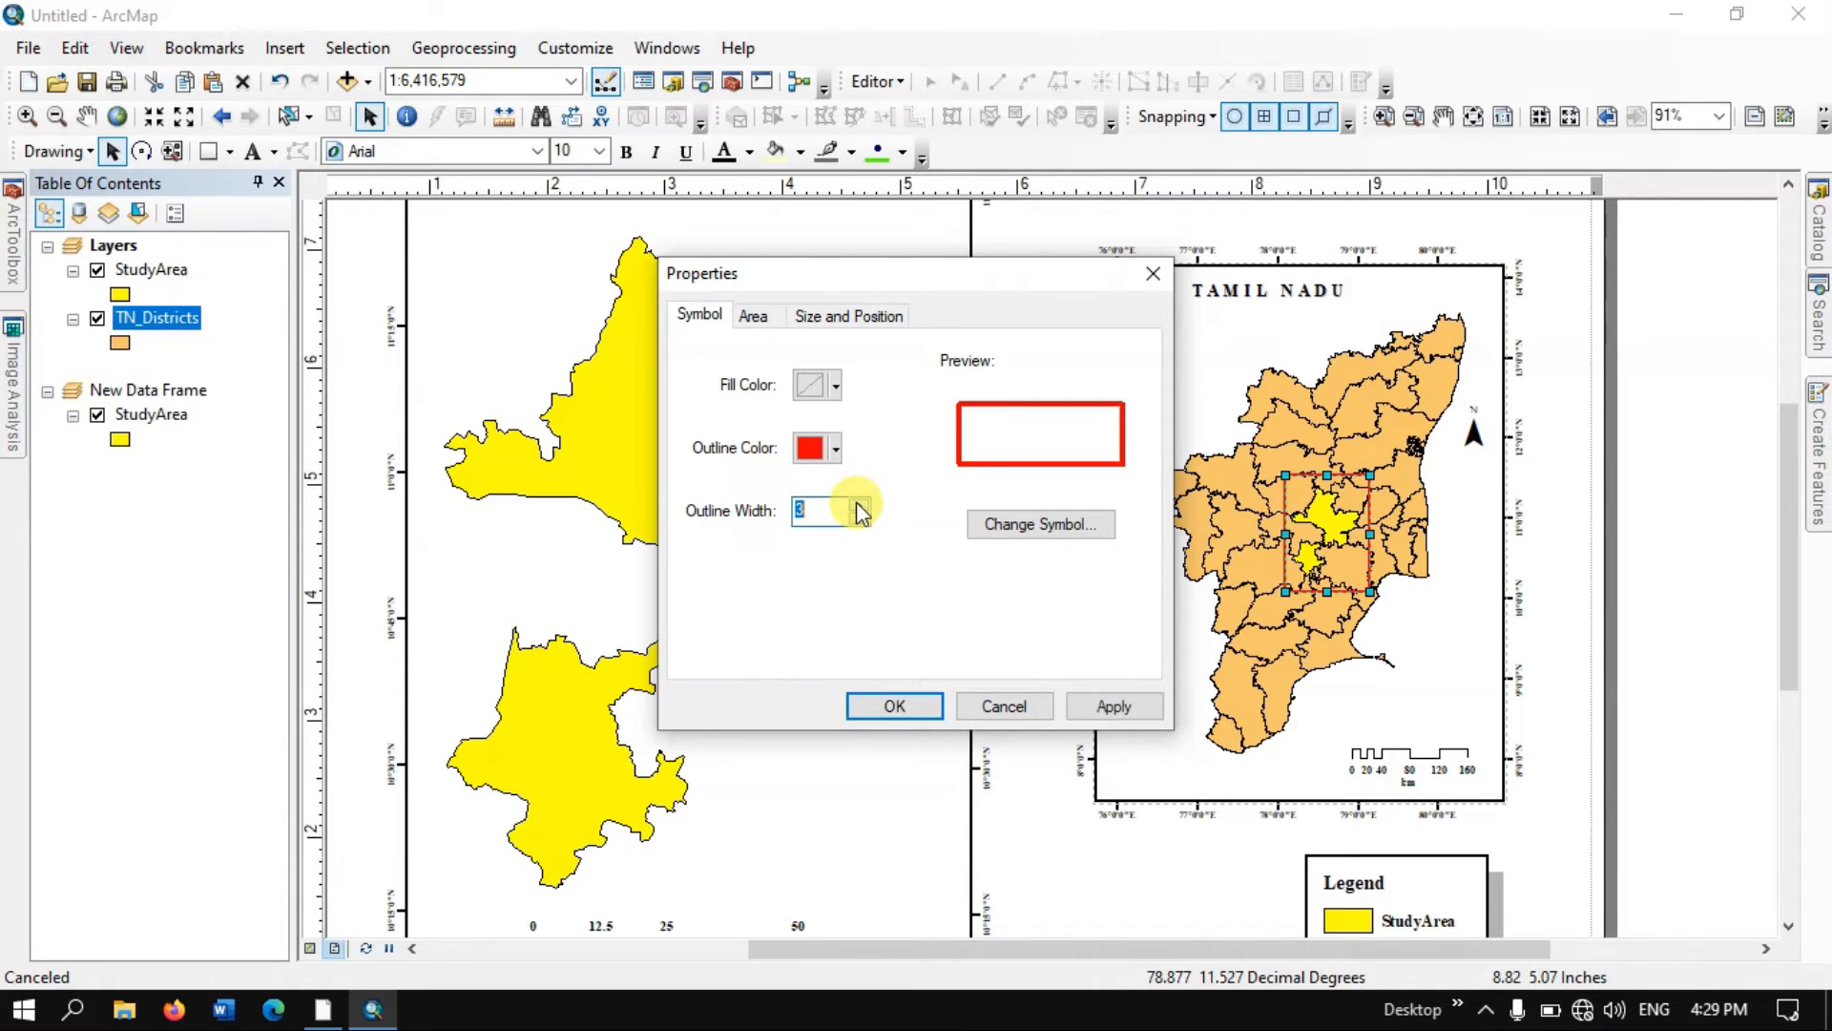
left_click(1107, 705)
left_click(888, 706)
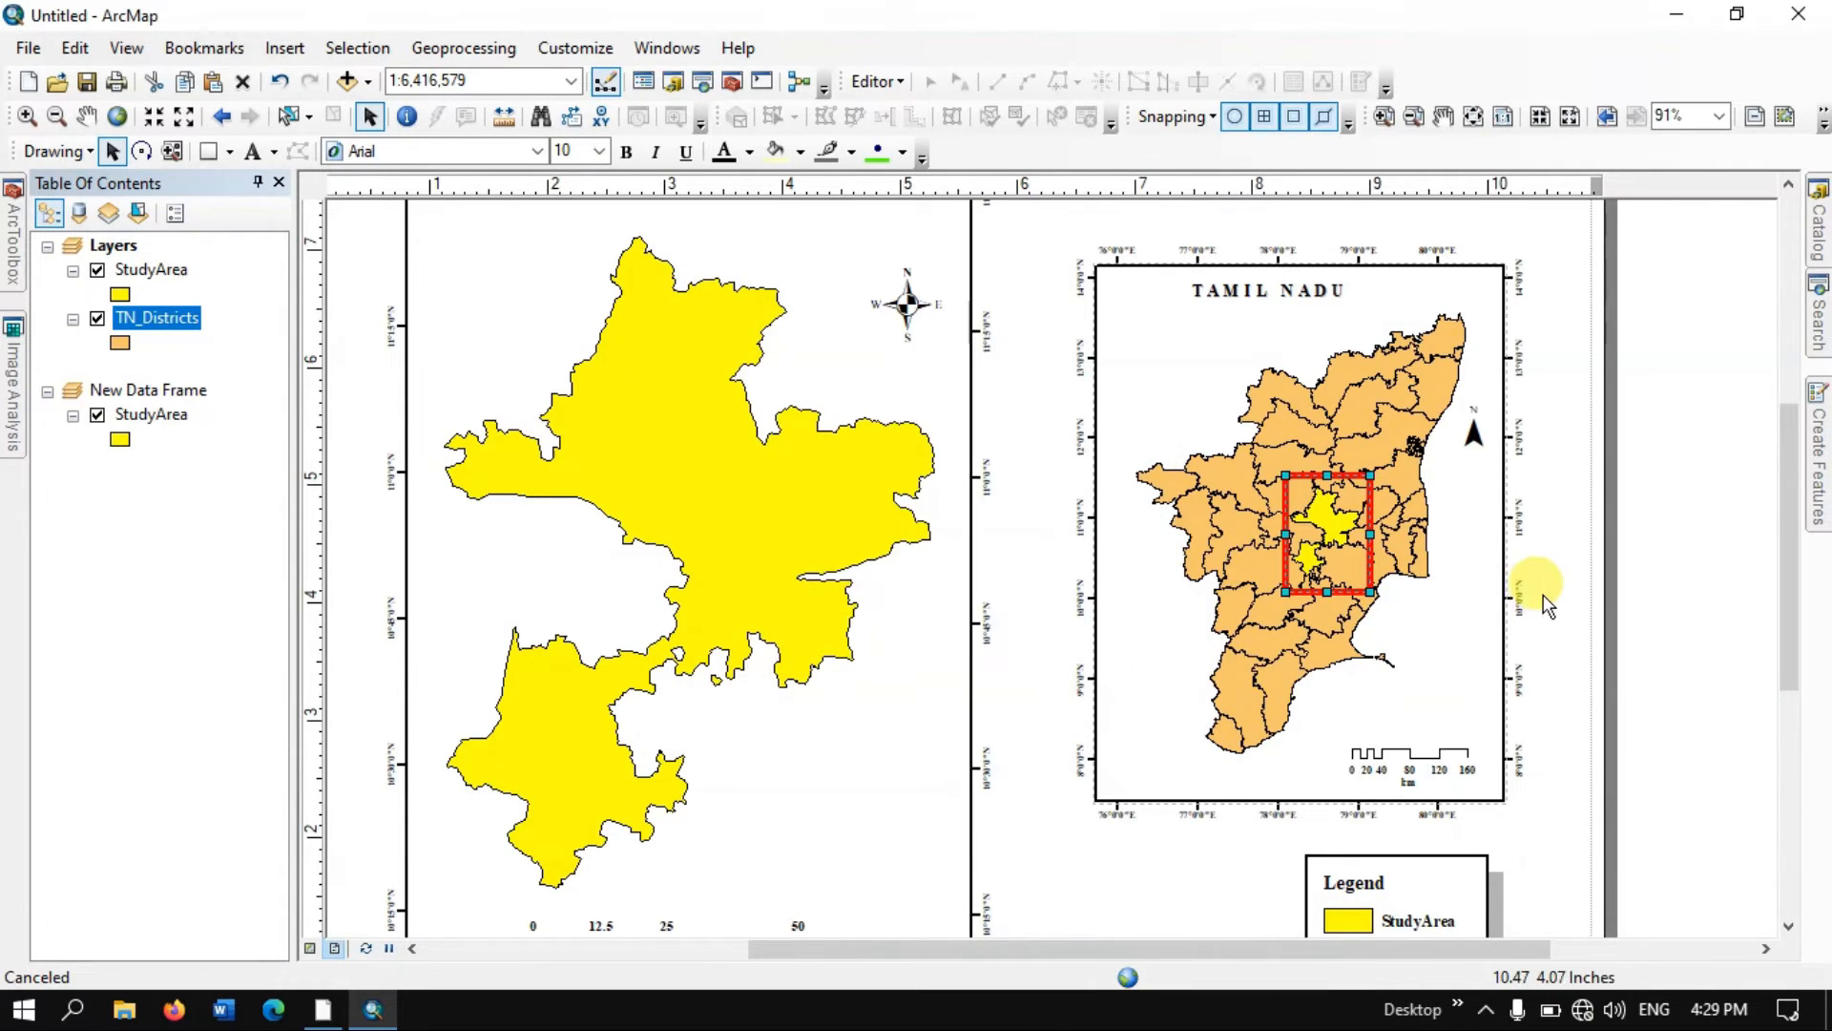
left_click(1340, 477)
left_click_drag(1340, 477, 1340, 470)
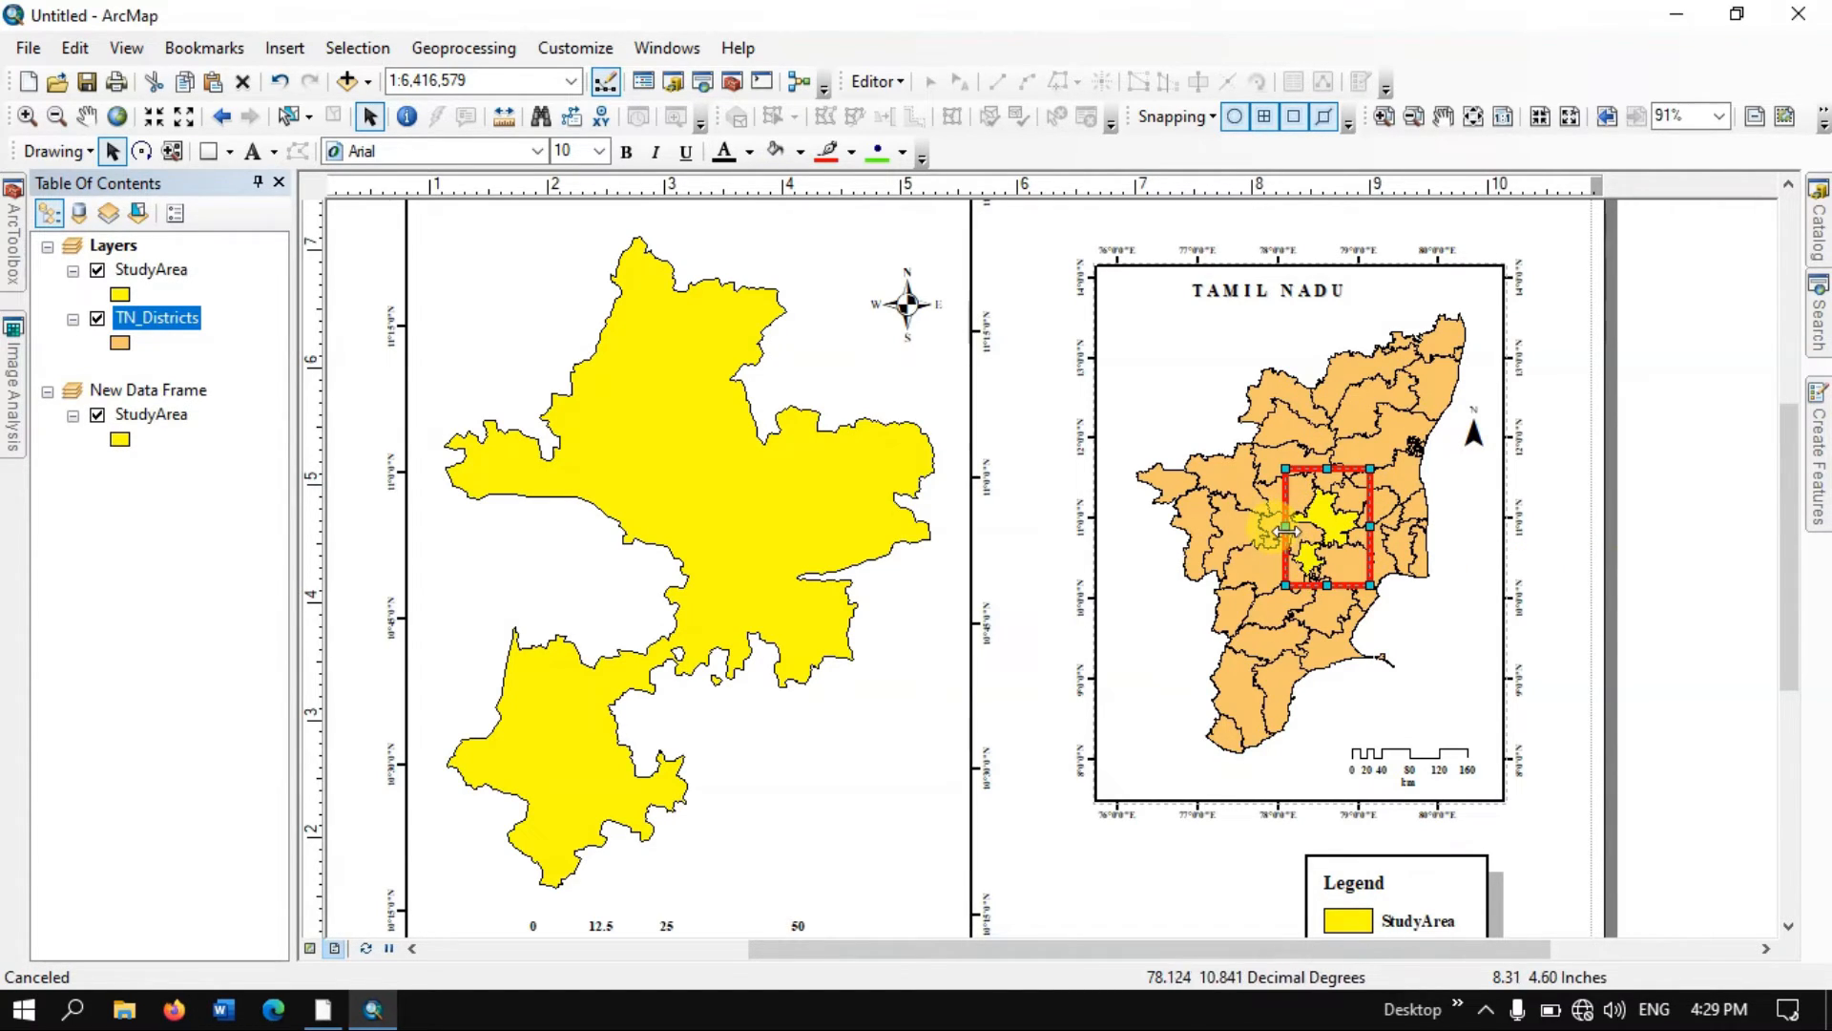
- Stretch the red rectangle slightly to the west and adjust its upper edge around the yellow study area
left_click_drag(1279, 525, 1273, 525)
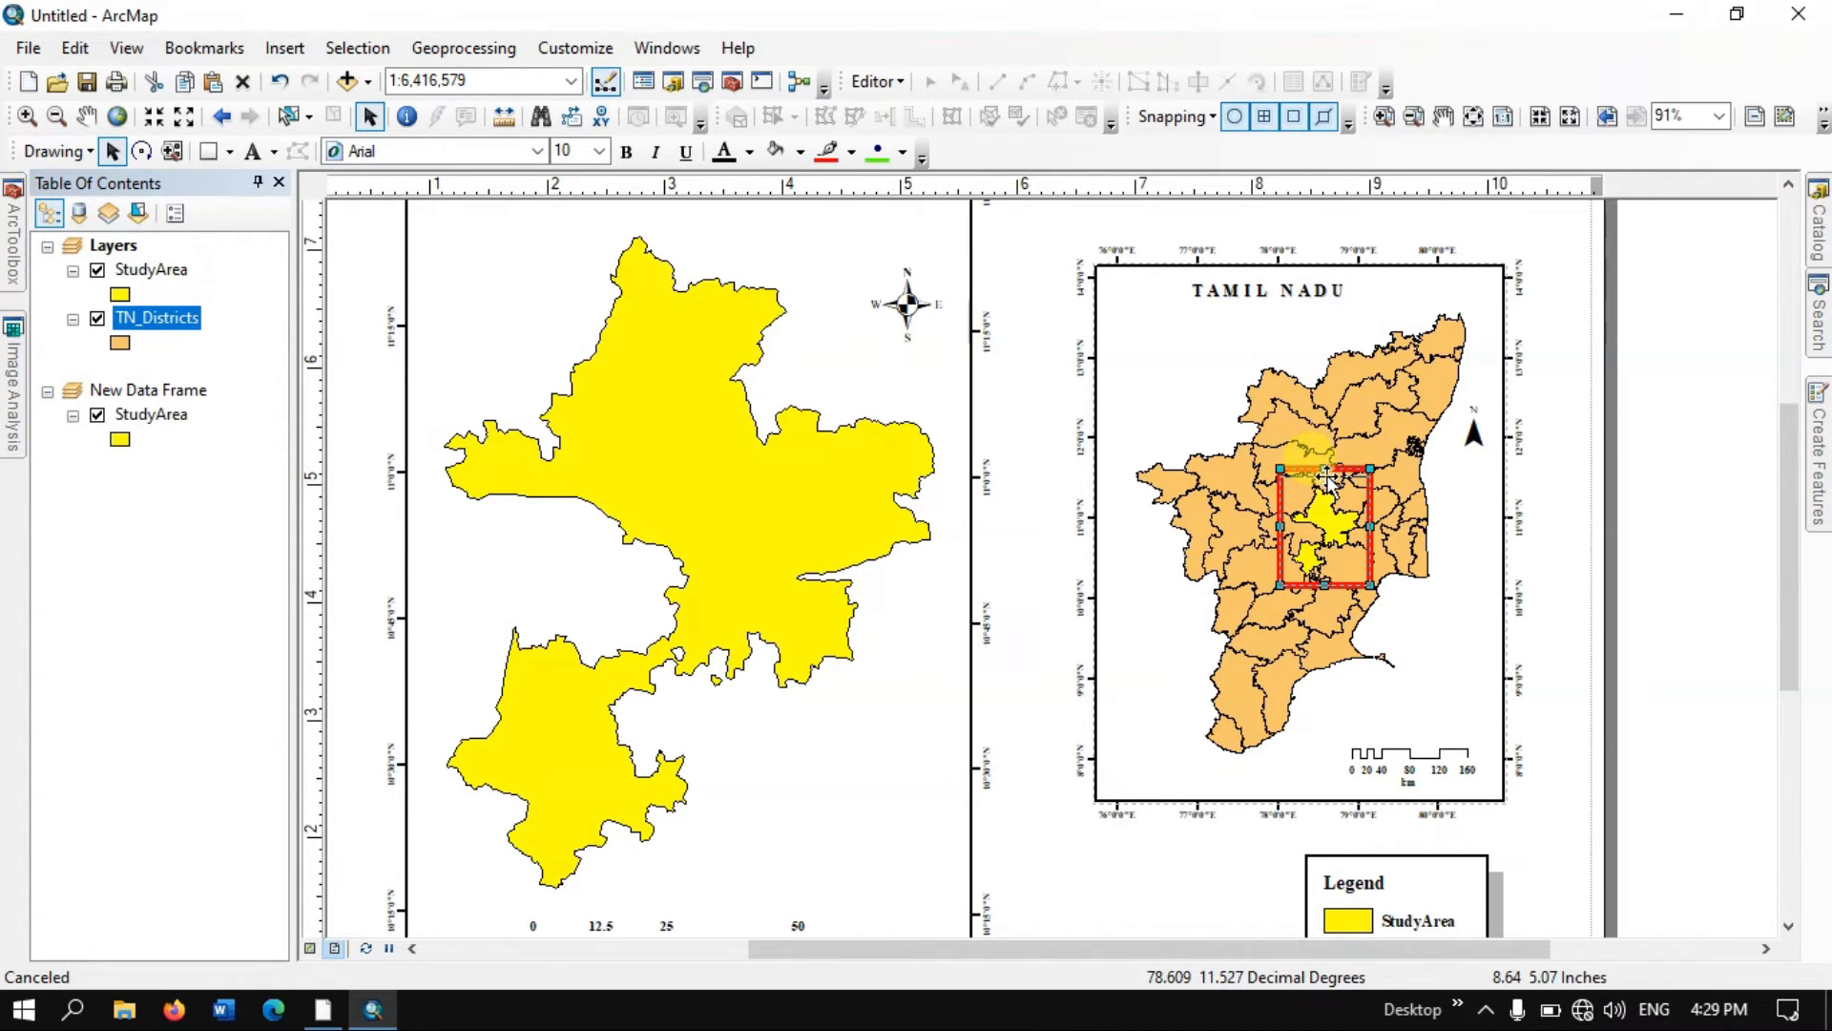
left_click_drag(1326, 470, 1329, 477)
left_click(1708, 485)
- Draw a line about 3.86 in long from the red rectangle's upper-left corner to the STUDY AREA frame's upper-right corner
scroll(1263, 397, "up", 1)
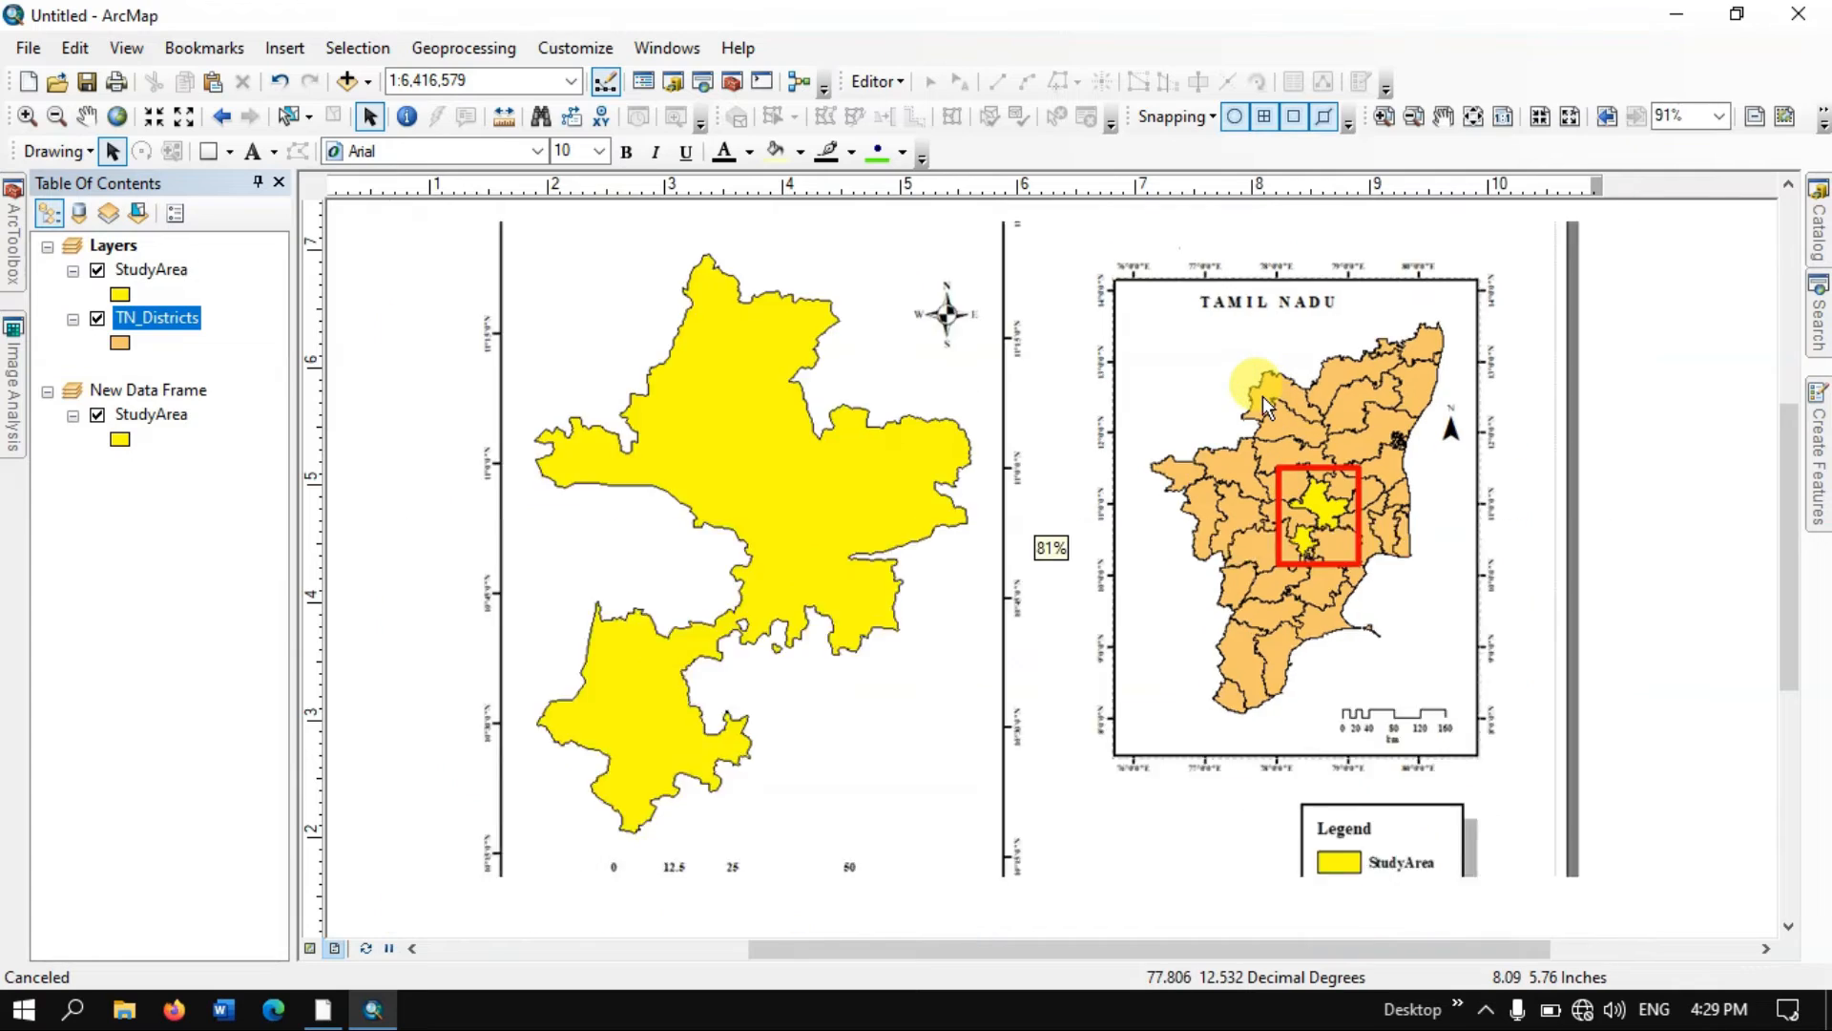
scroll(1262, 397, "up", 2)
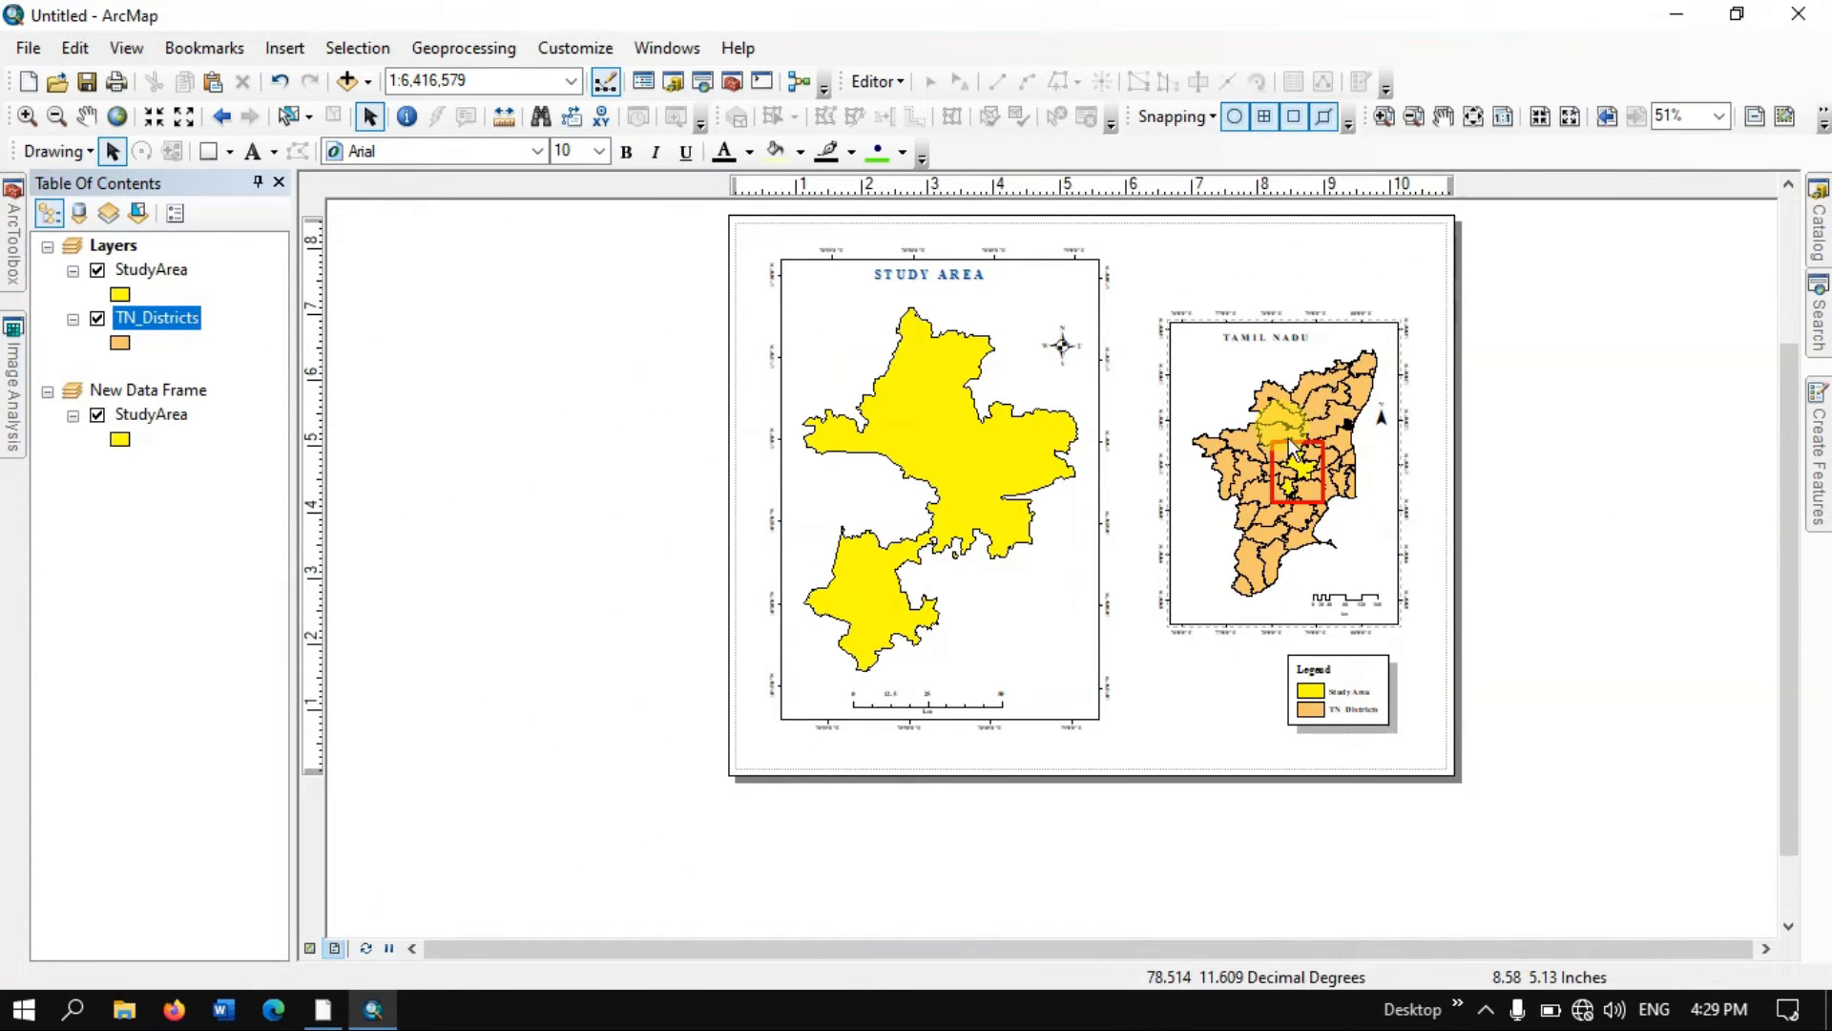
left_click(229, 151)
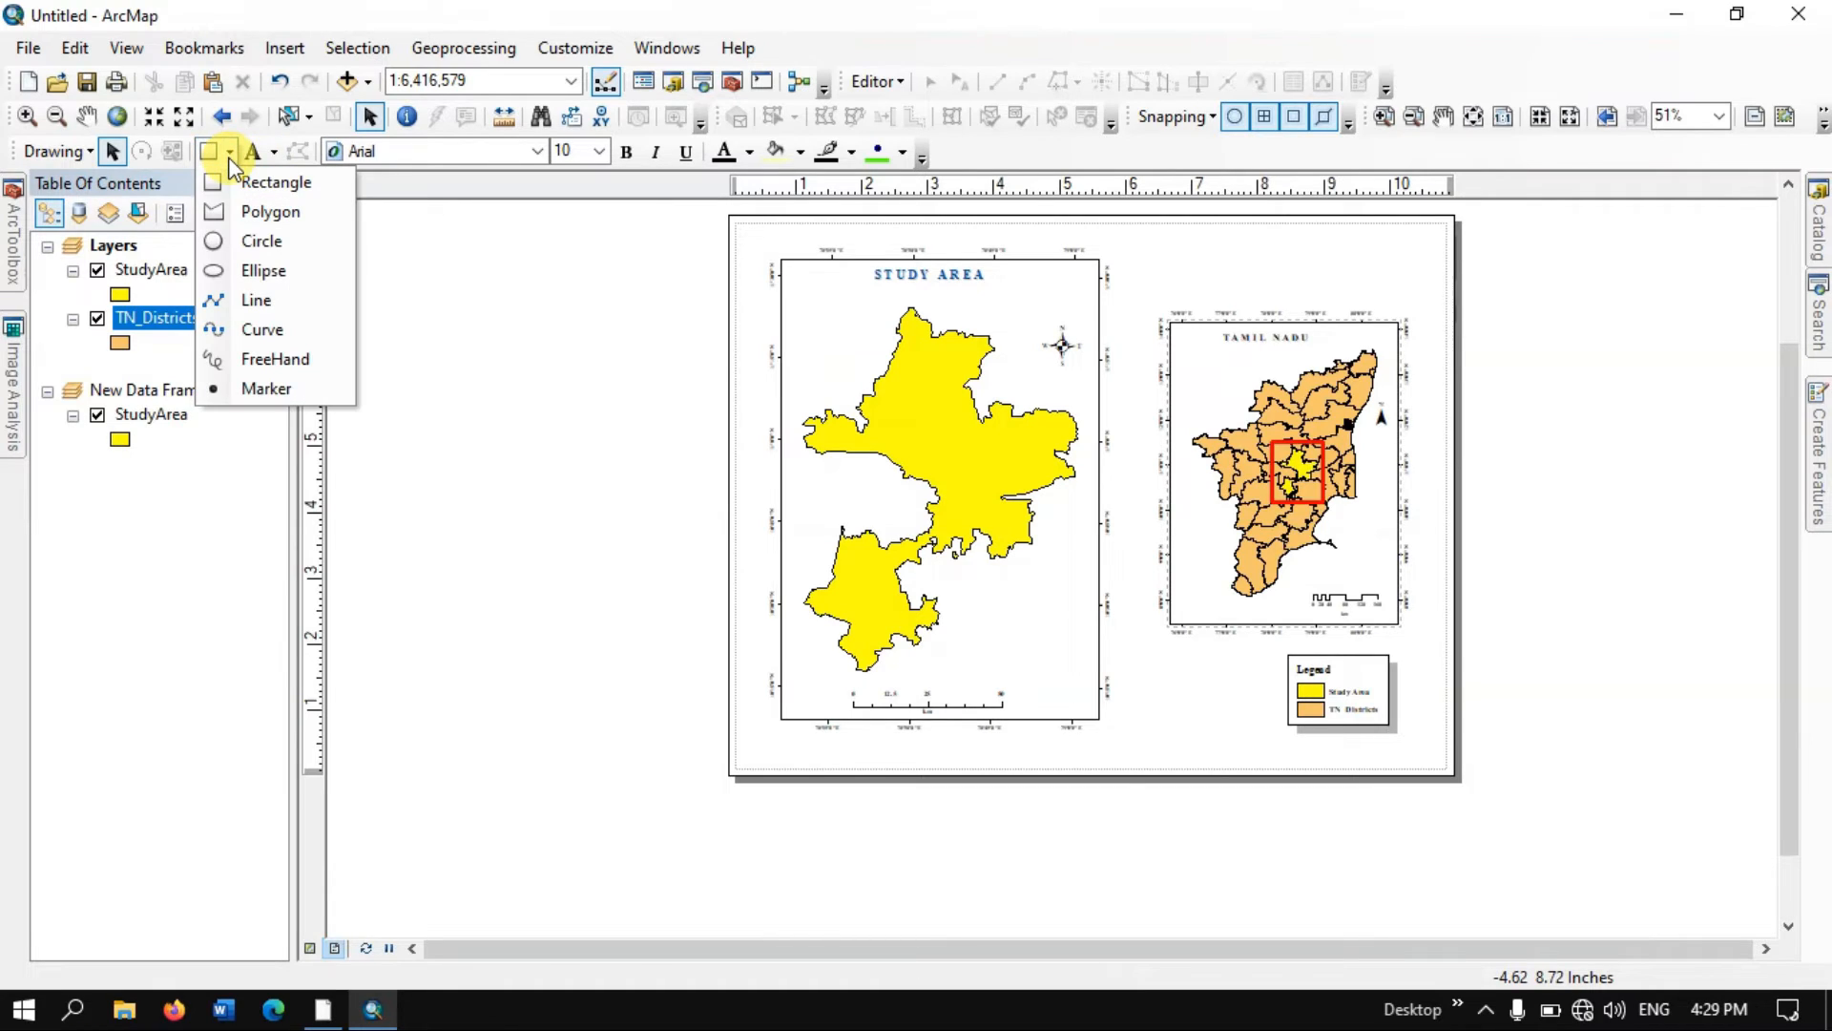
left_click(246, 299)
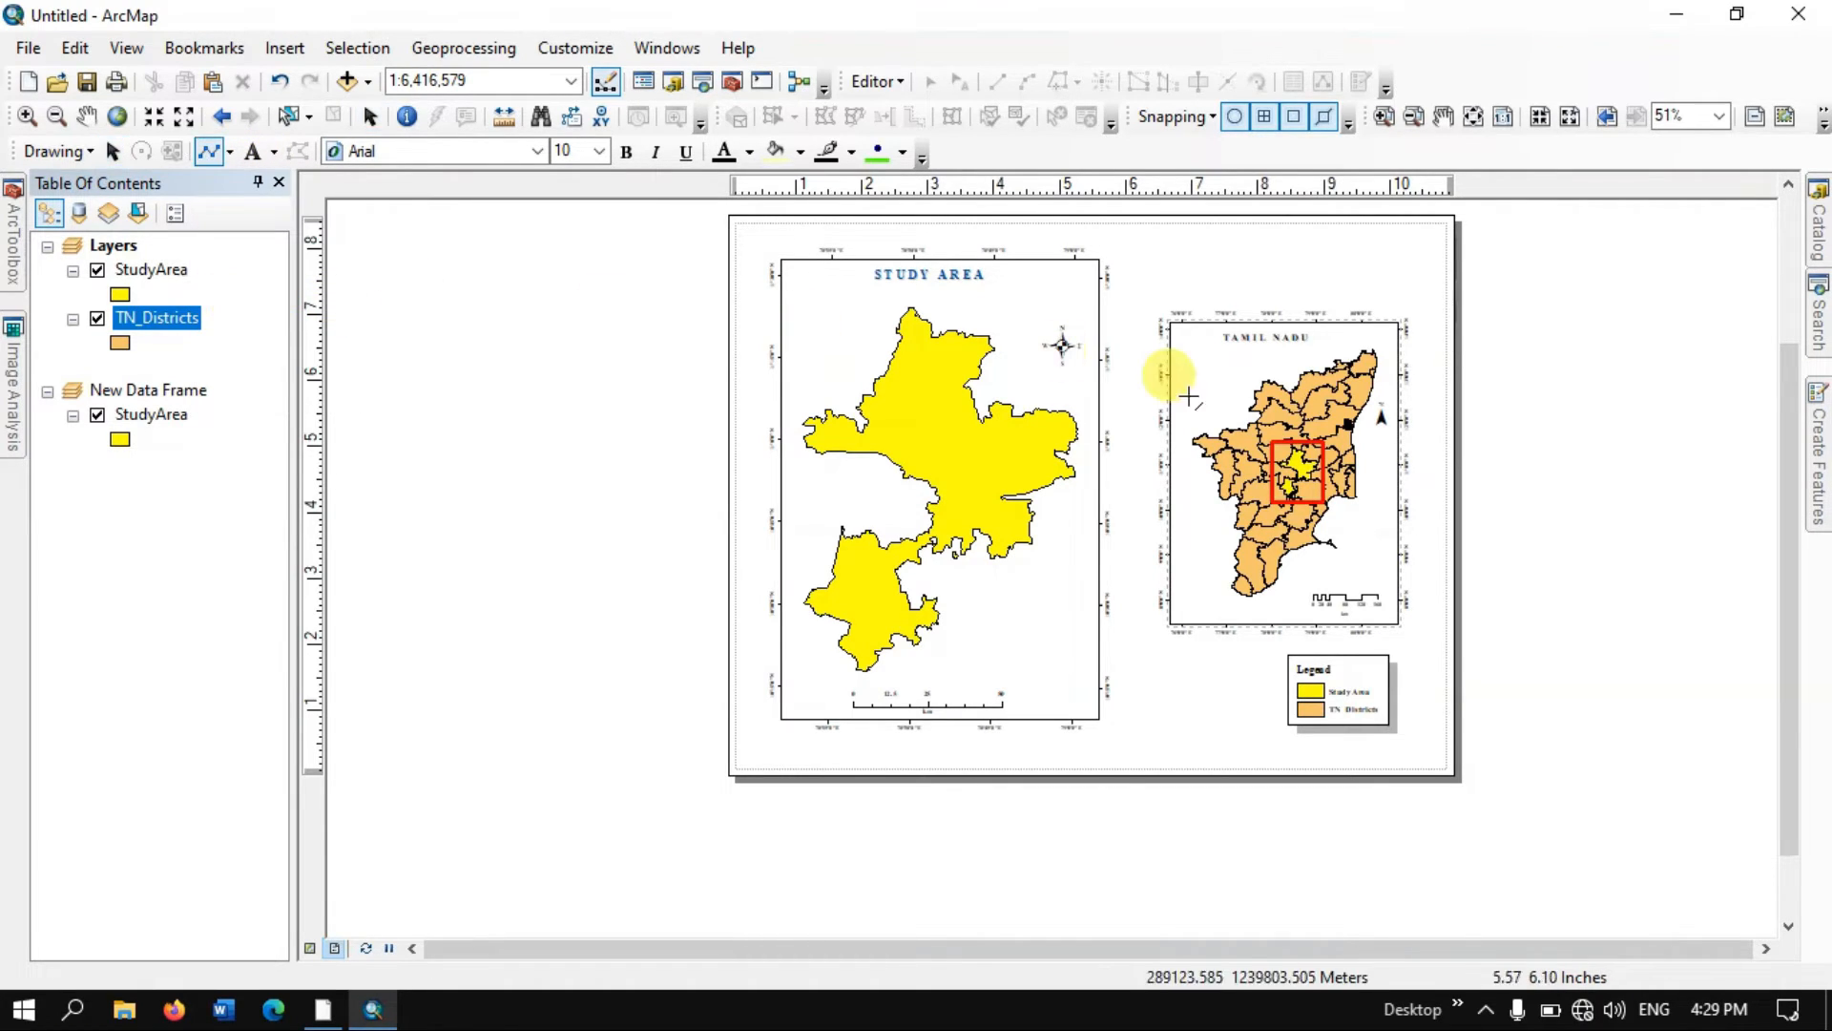
left_click(1272, 440)
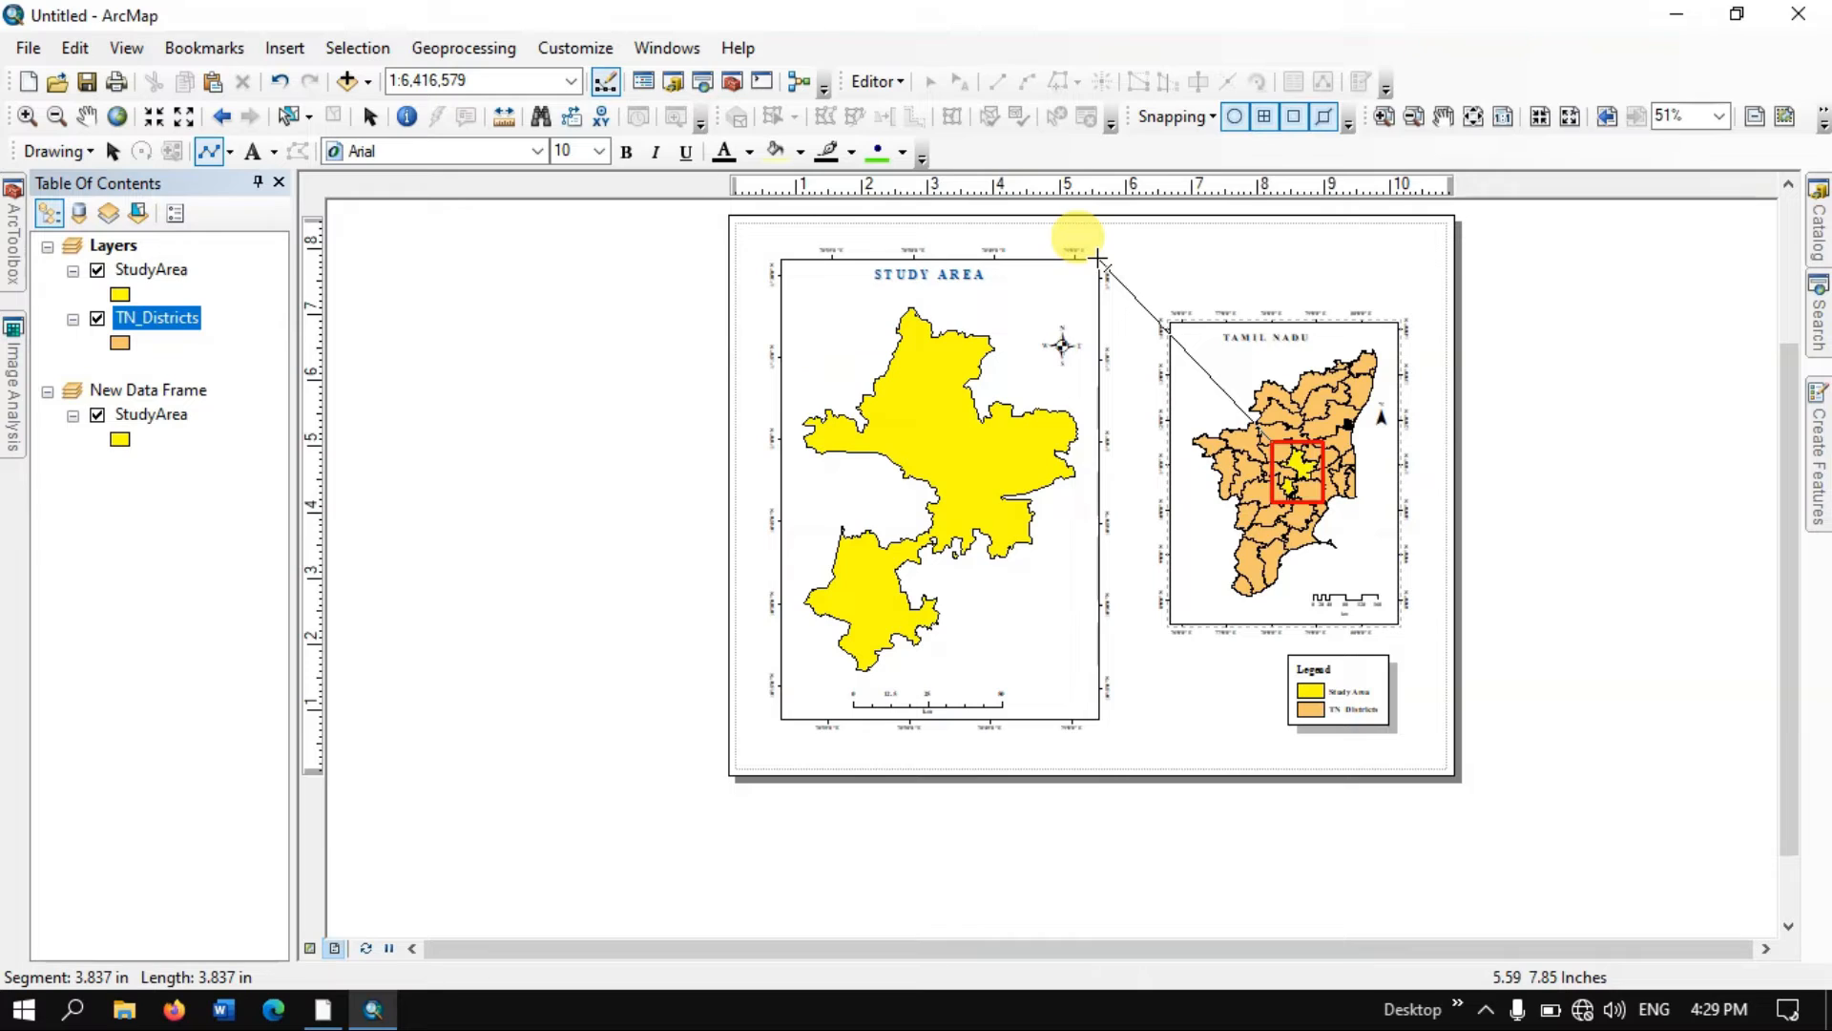
left_click(1101, 258)
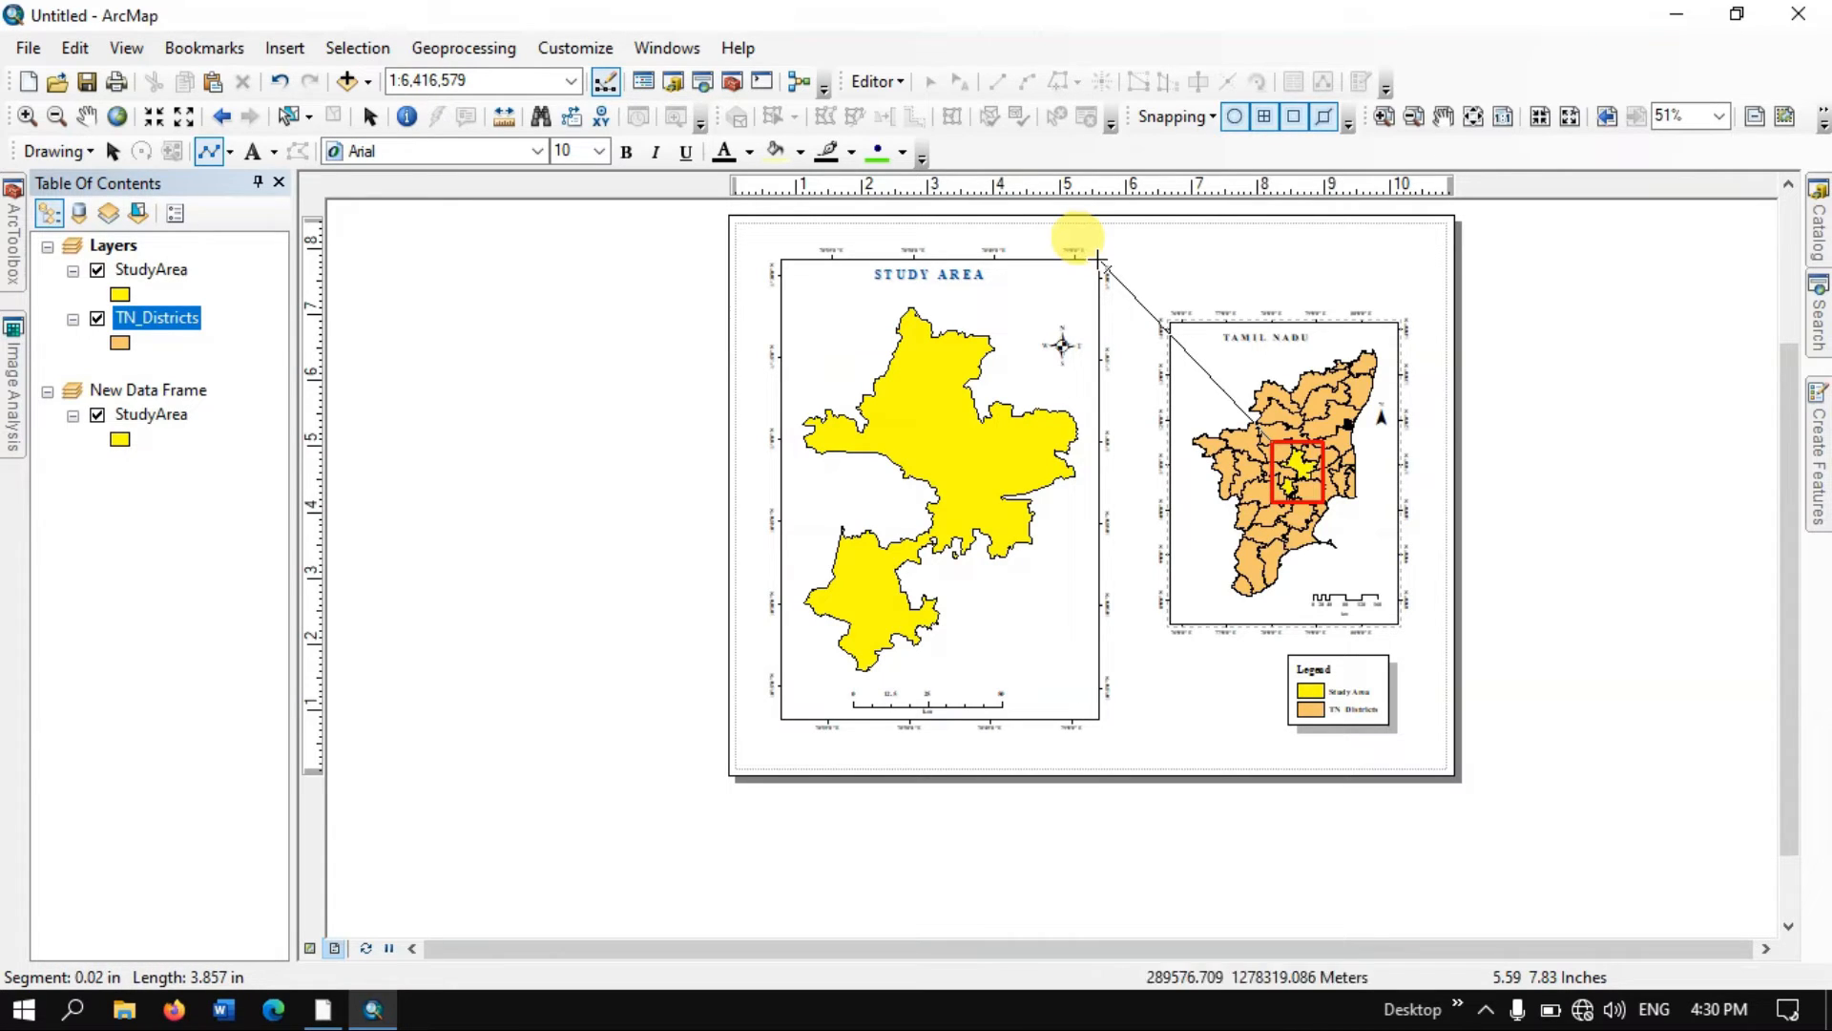
double_click(1101, 257)
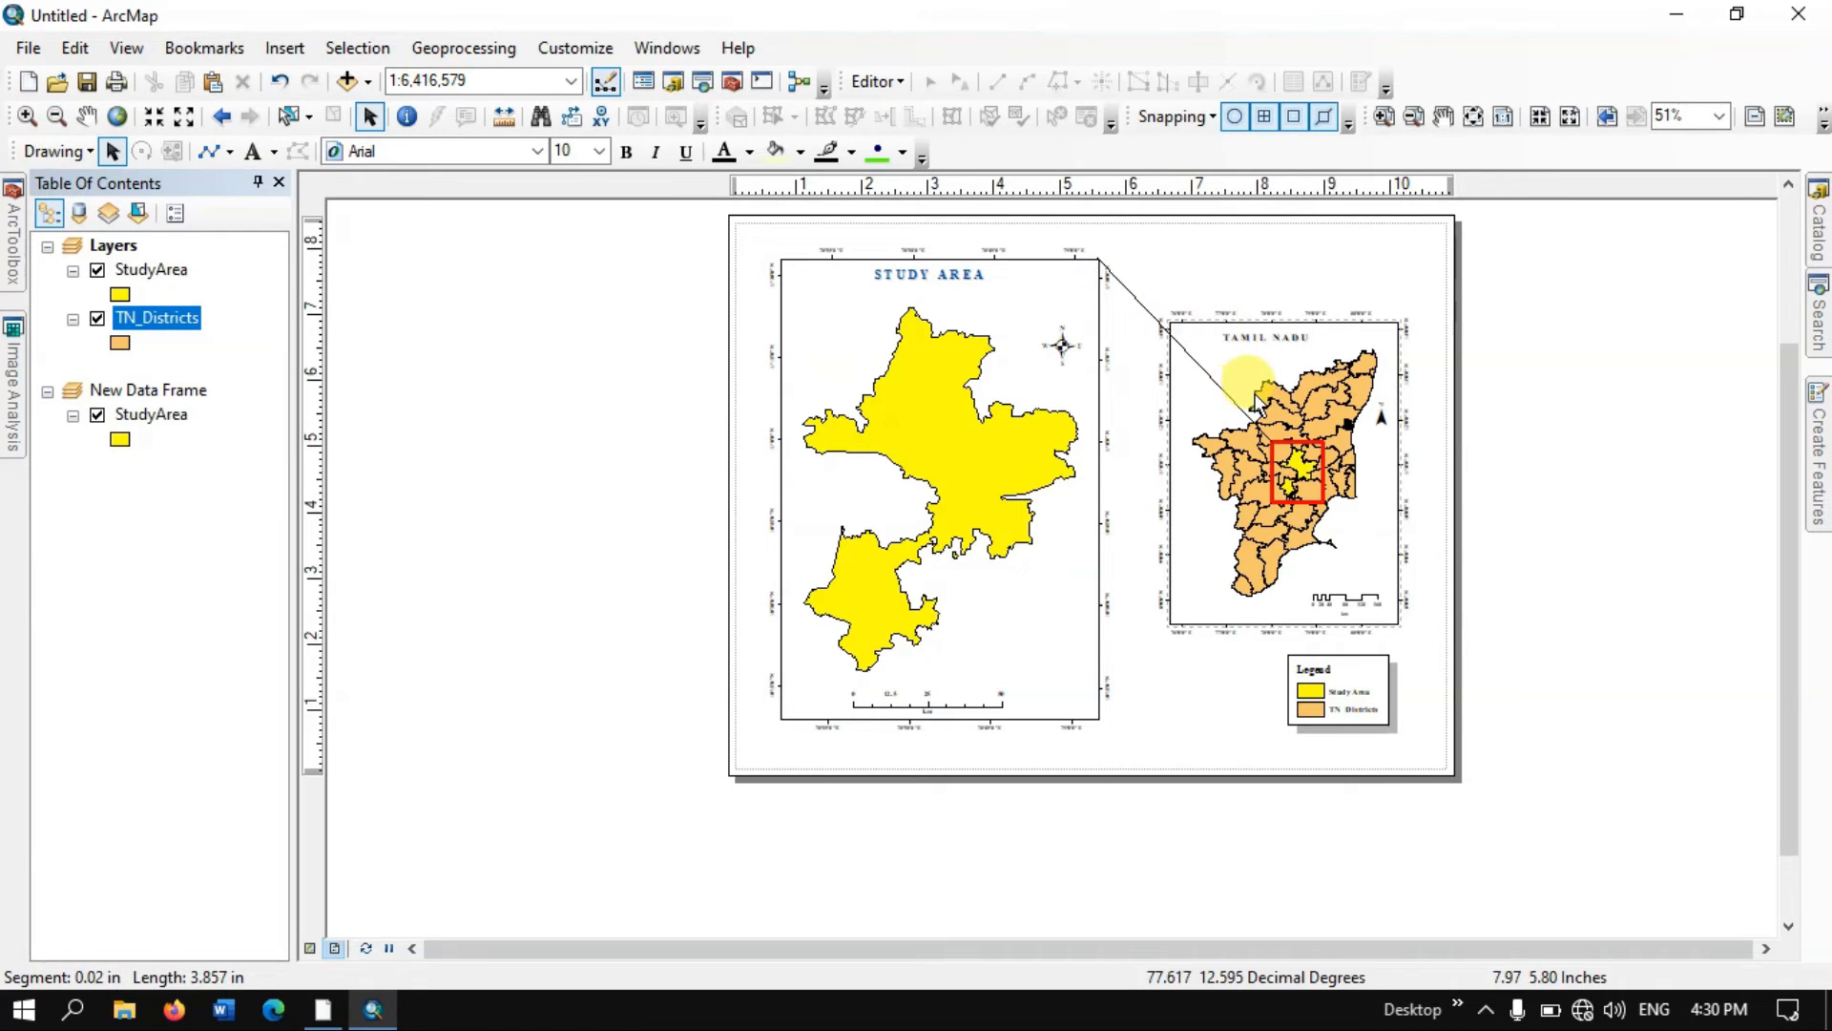
left_click(584, 221)
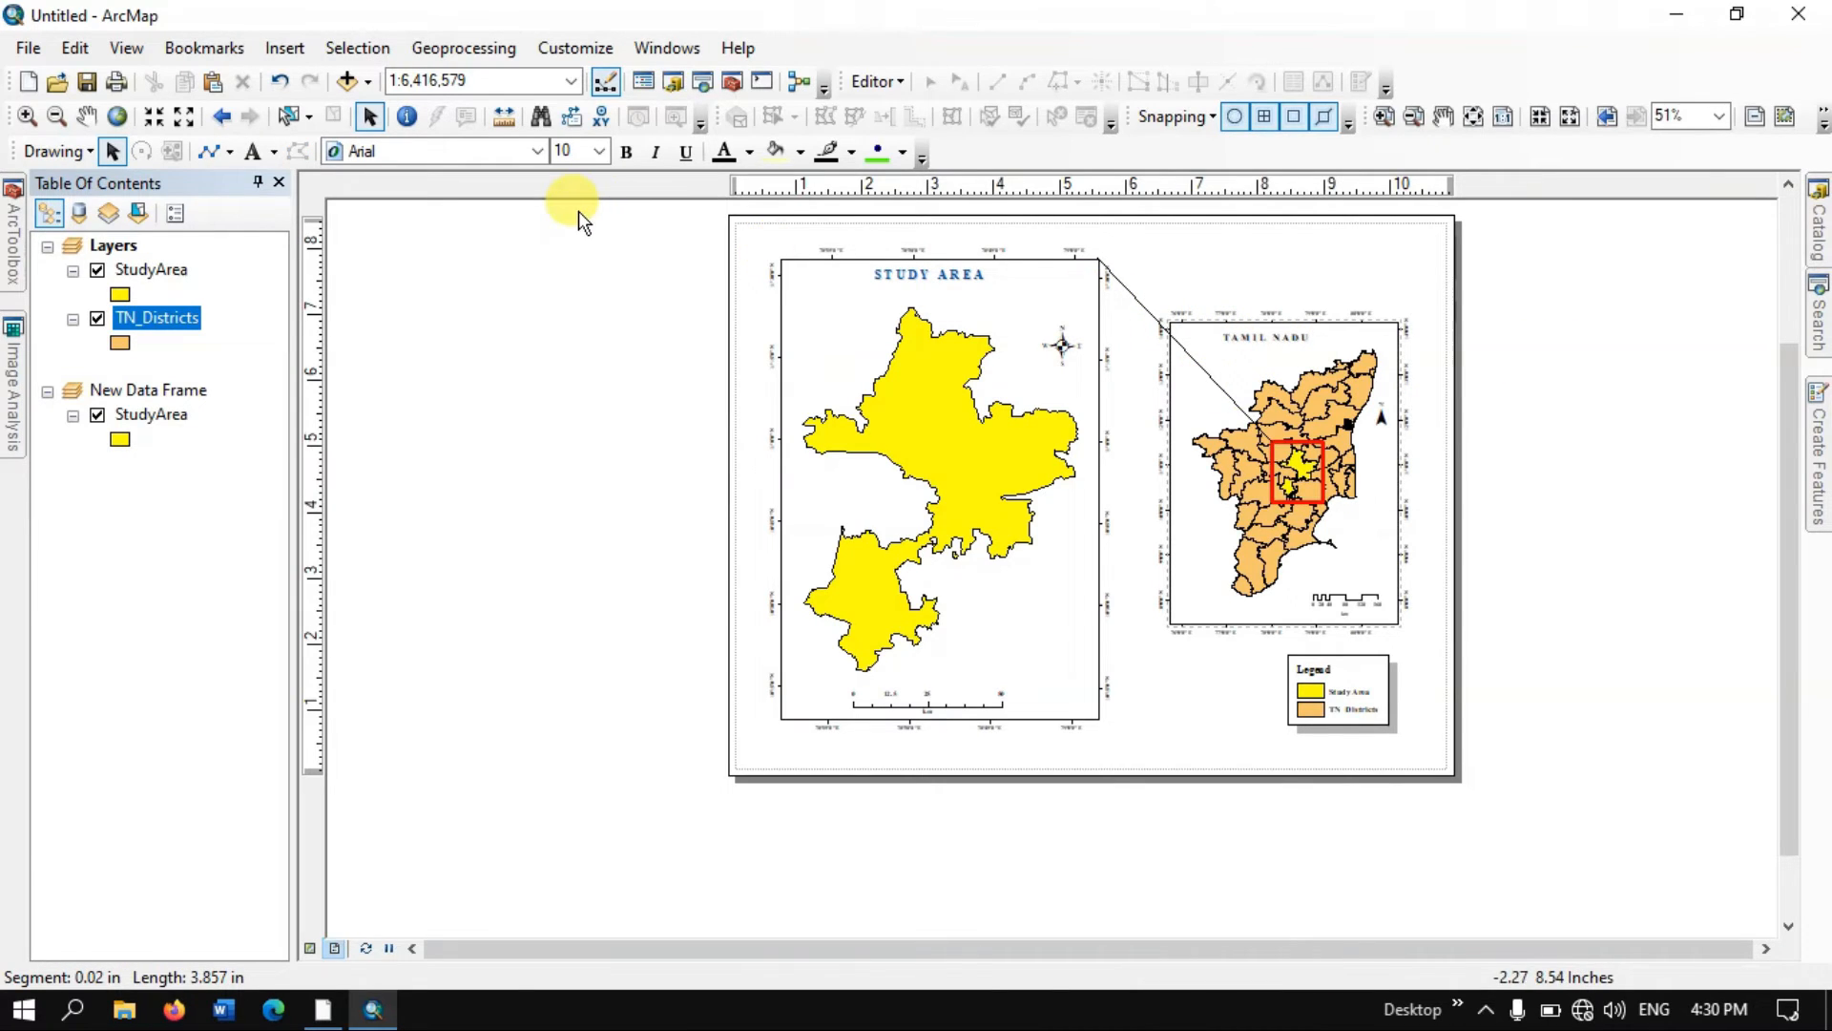
- Draw a line about 4.21 in long from the red rectangle's lower-left corner to the STUDY AREA frame's lower-right corner
left_click(214, 155)
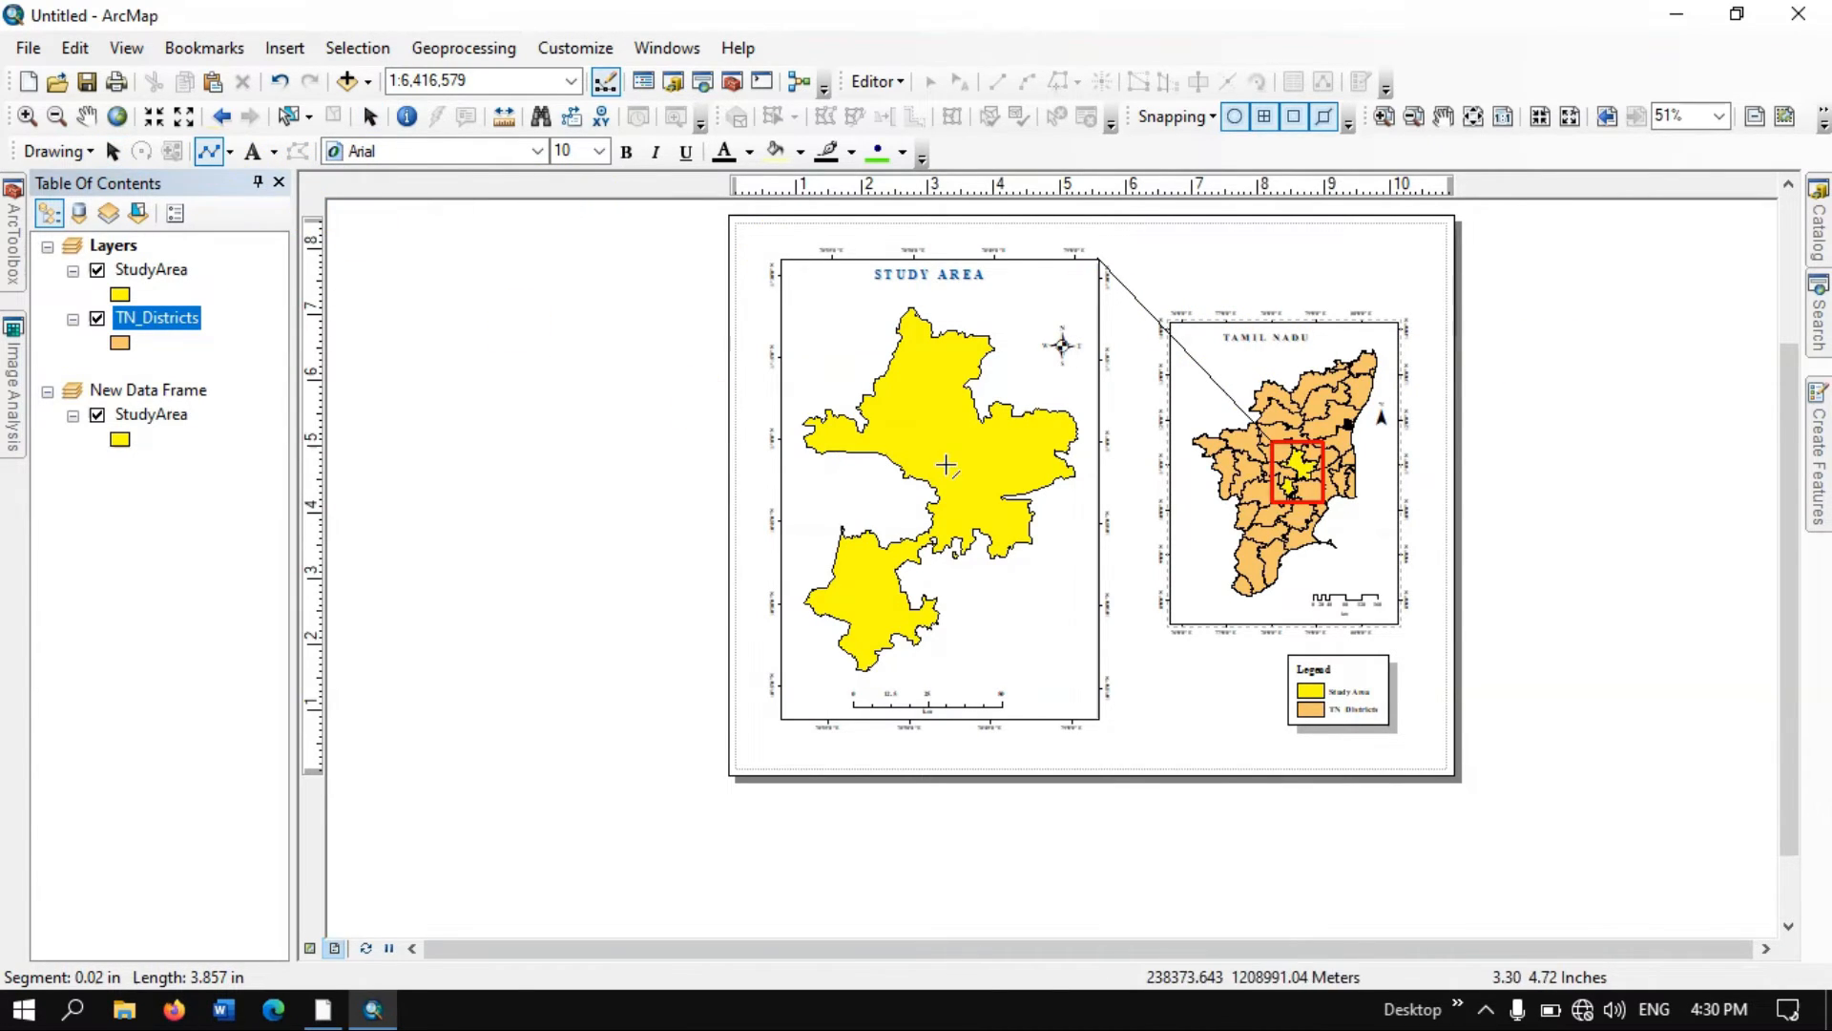
left_click(1270, 498)
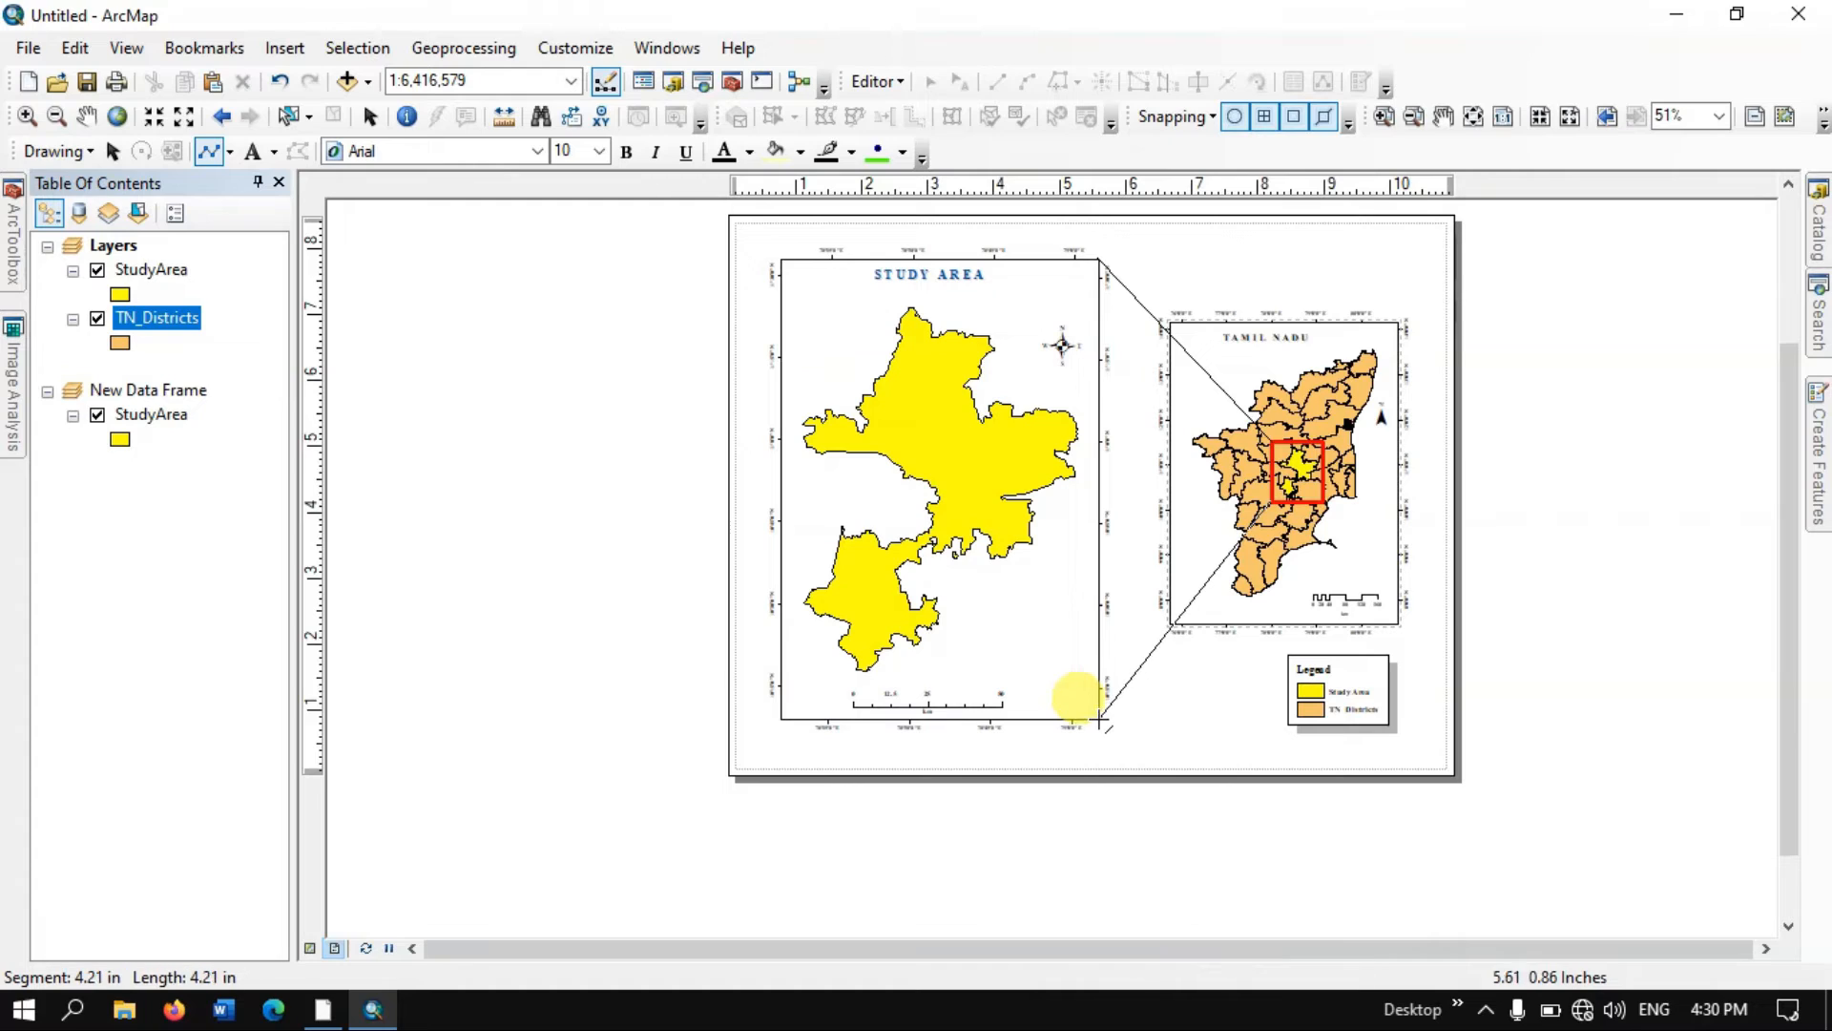
double_click(1099, 720)
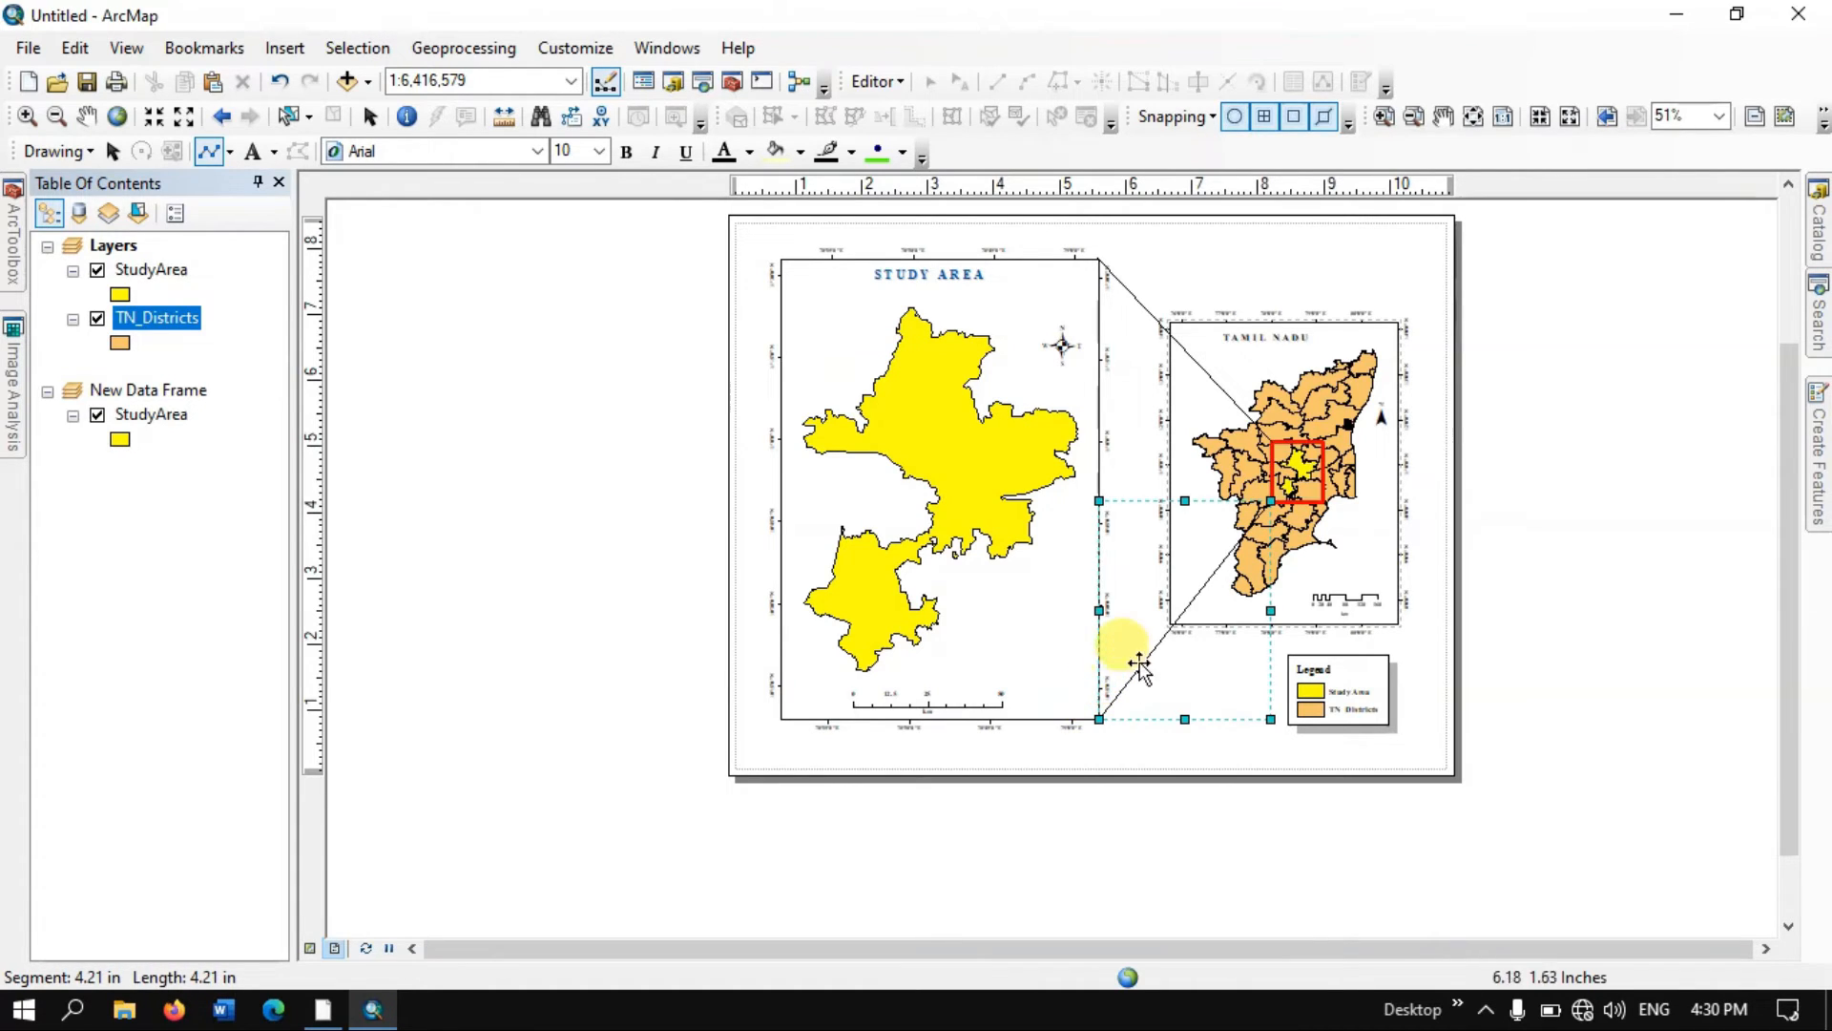
left_click(1562, 389)
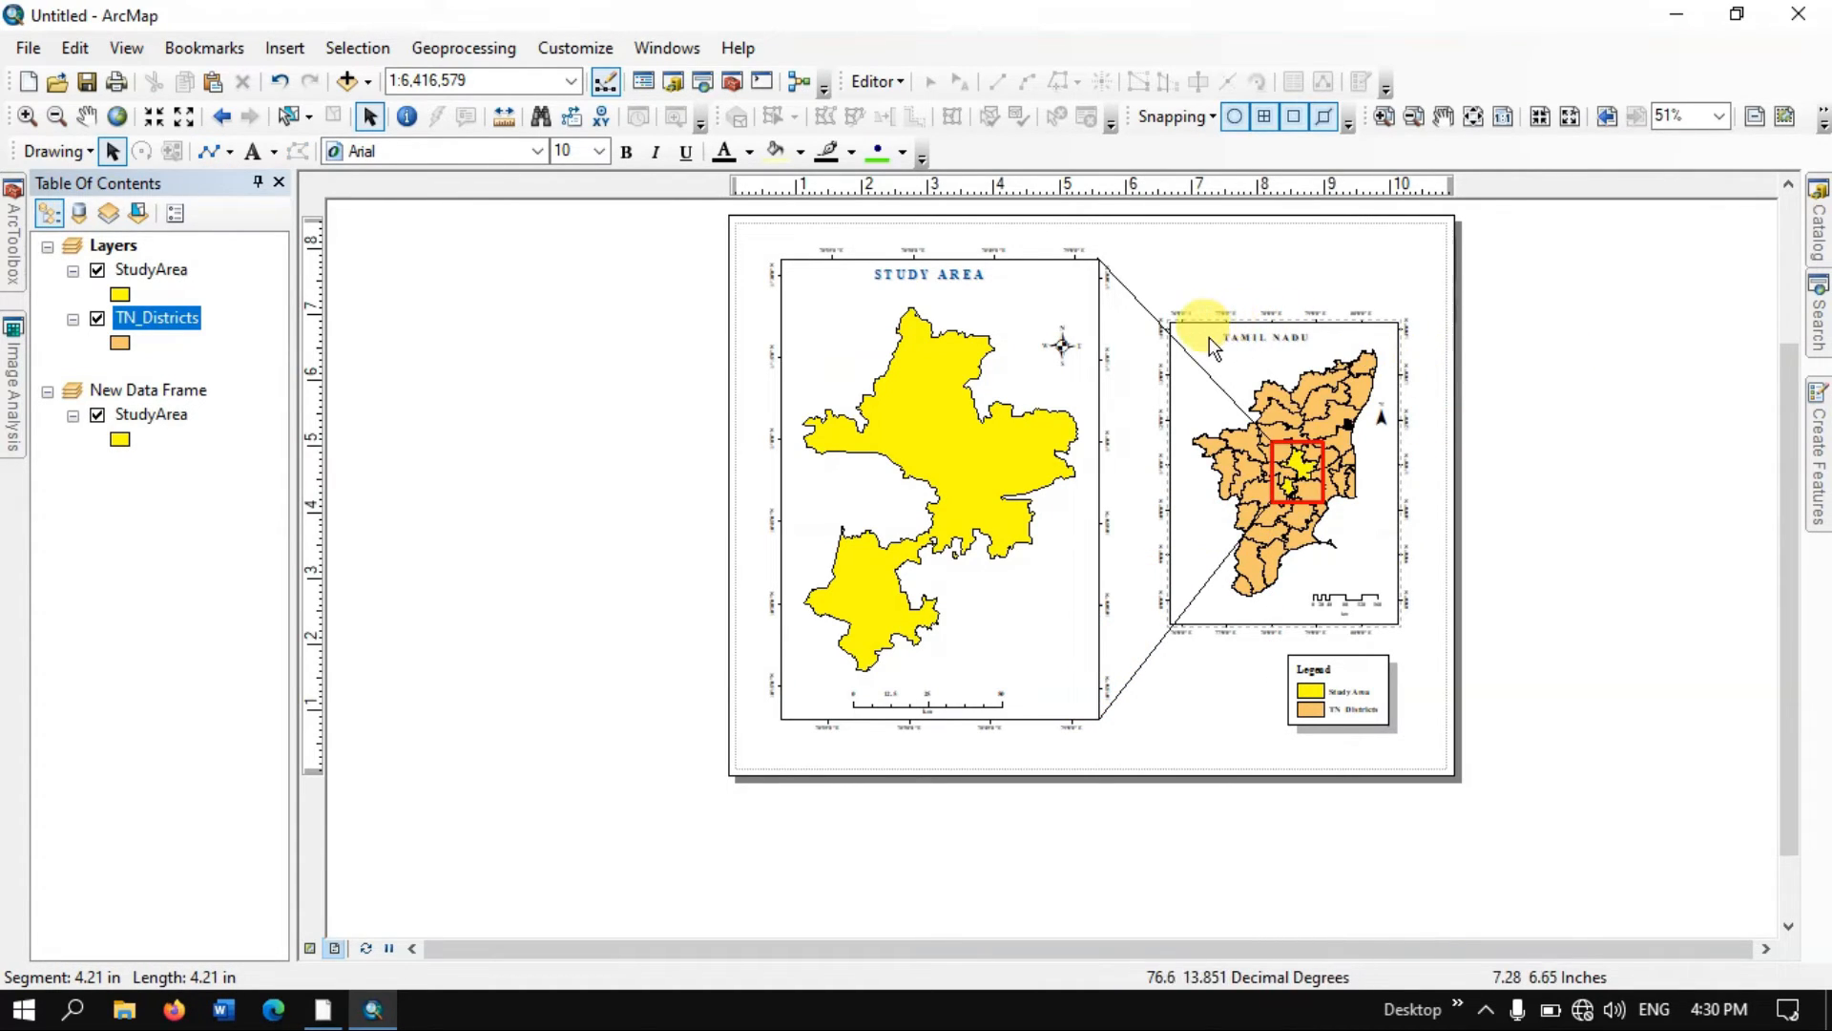
- Set the upper connecting line's width to 2
double_click(1136, 304)
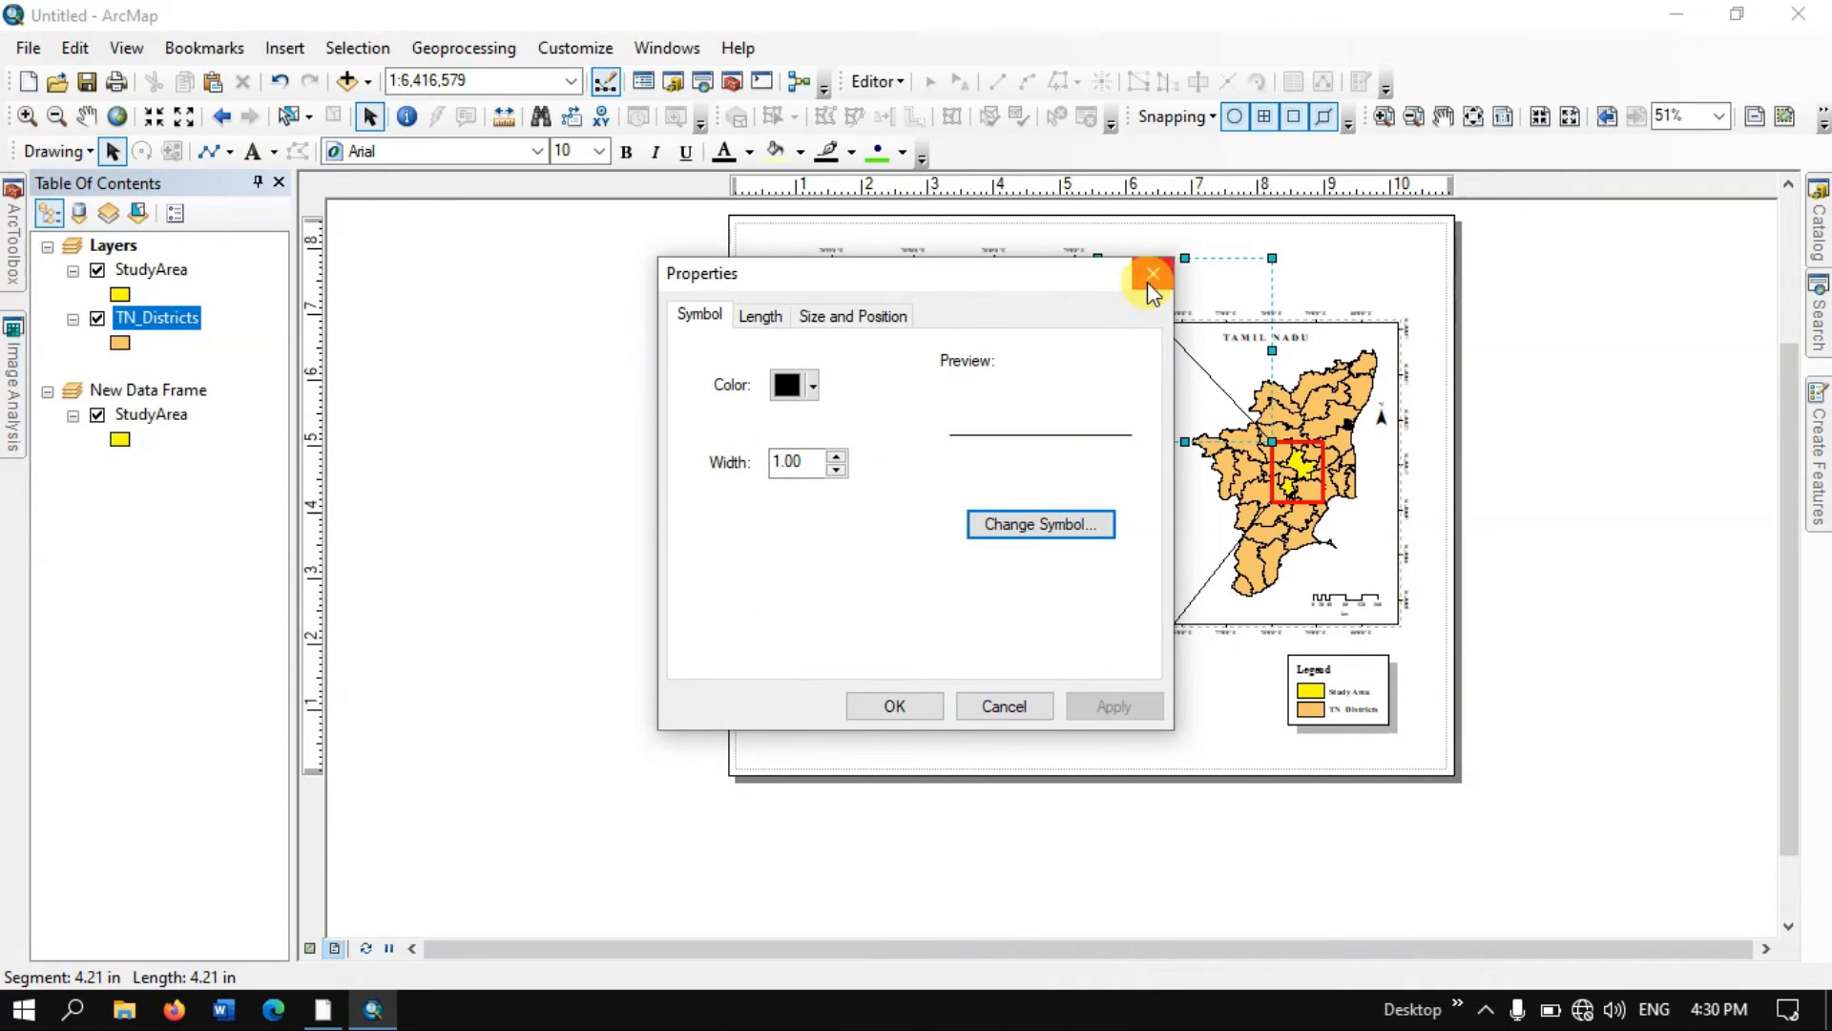
left_click(836, 456)
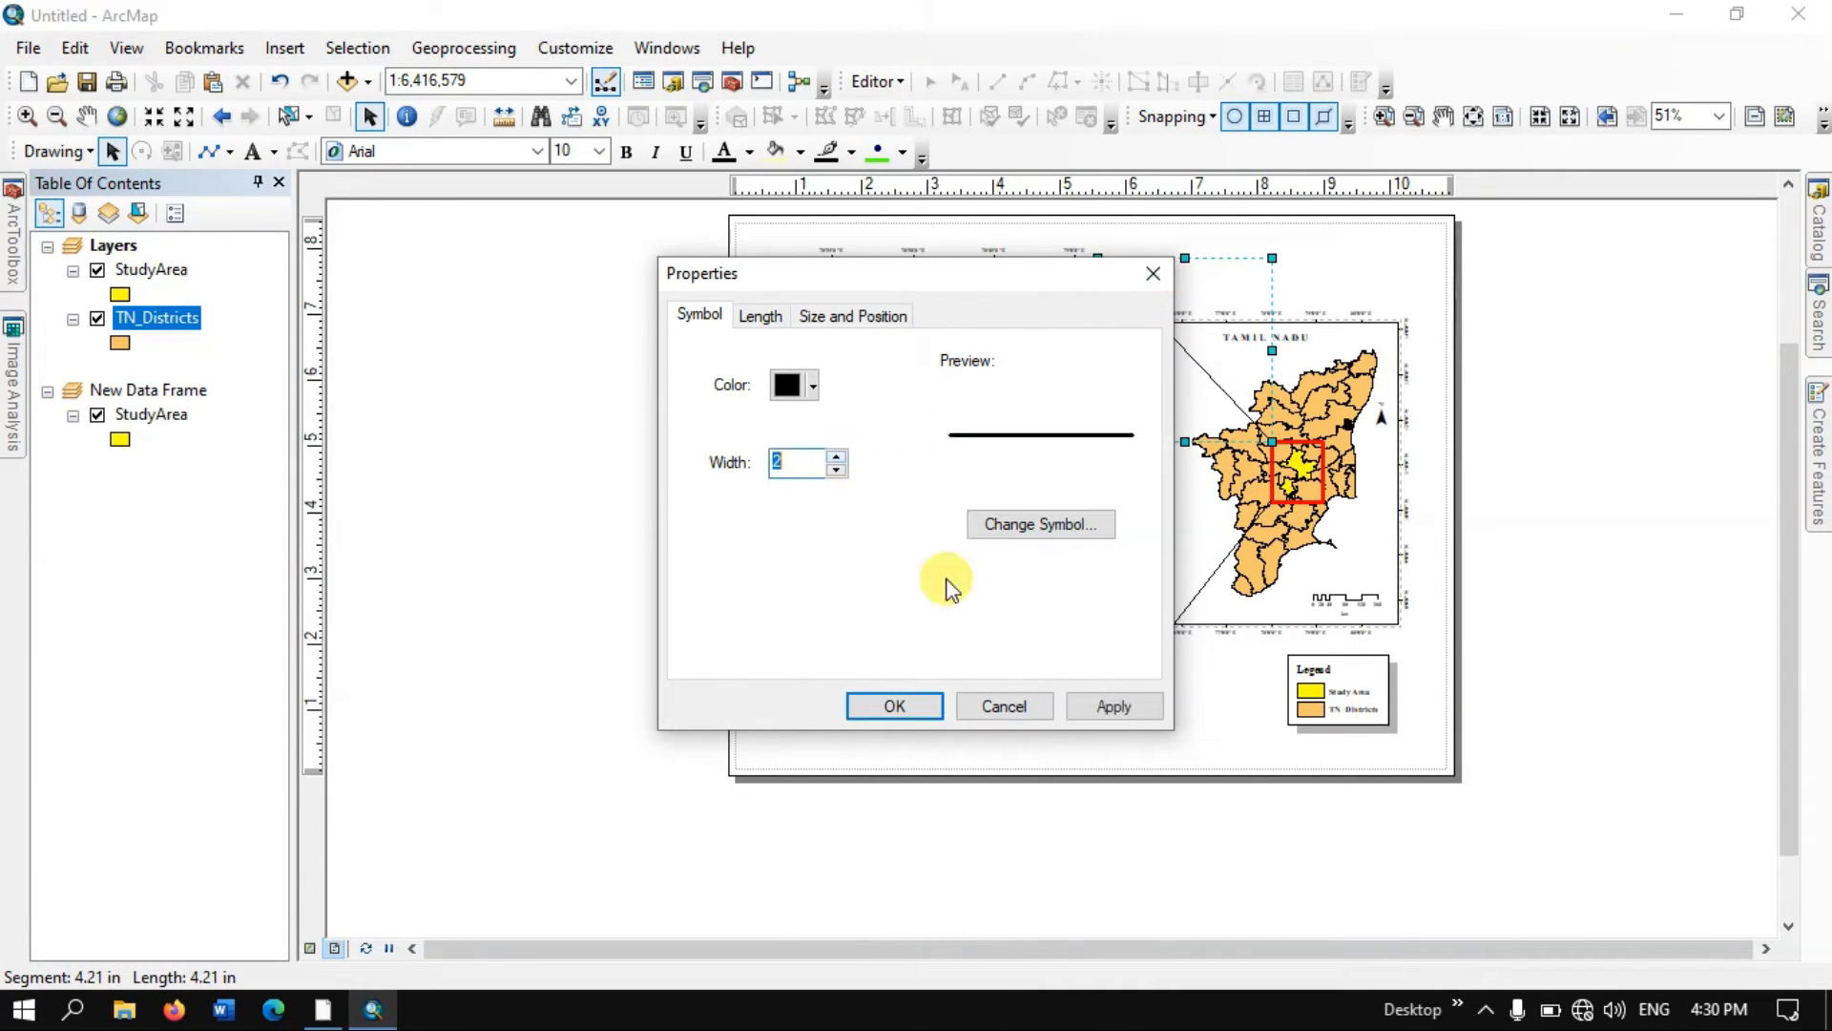
left_click(1111, 706)
left_click(897, 706)
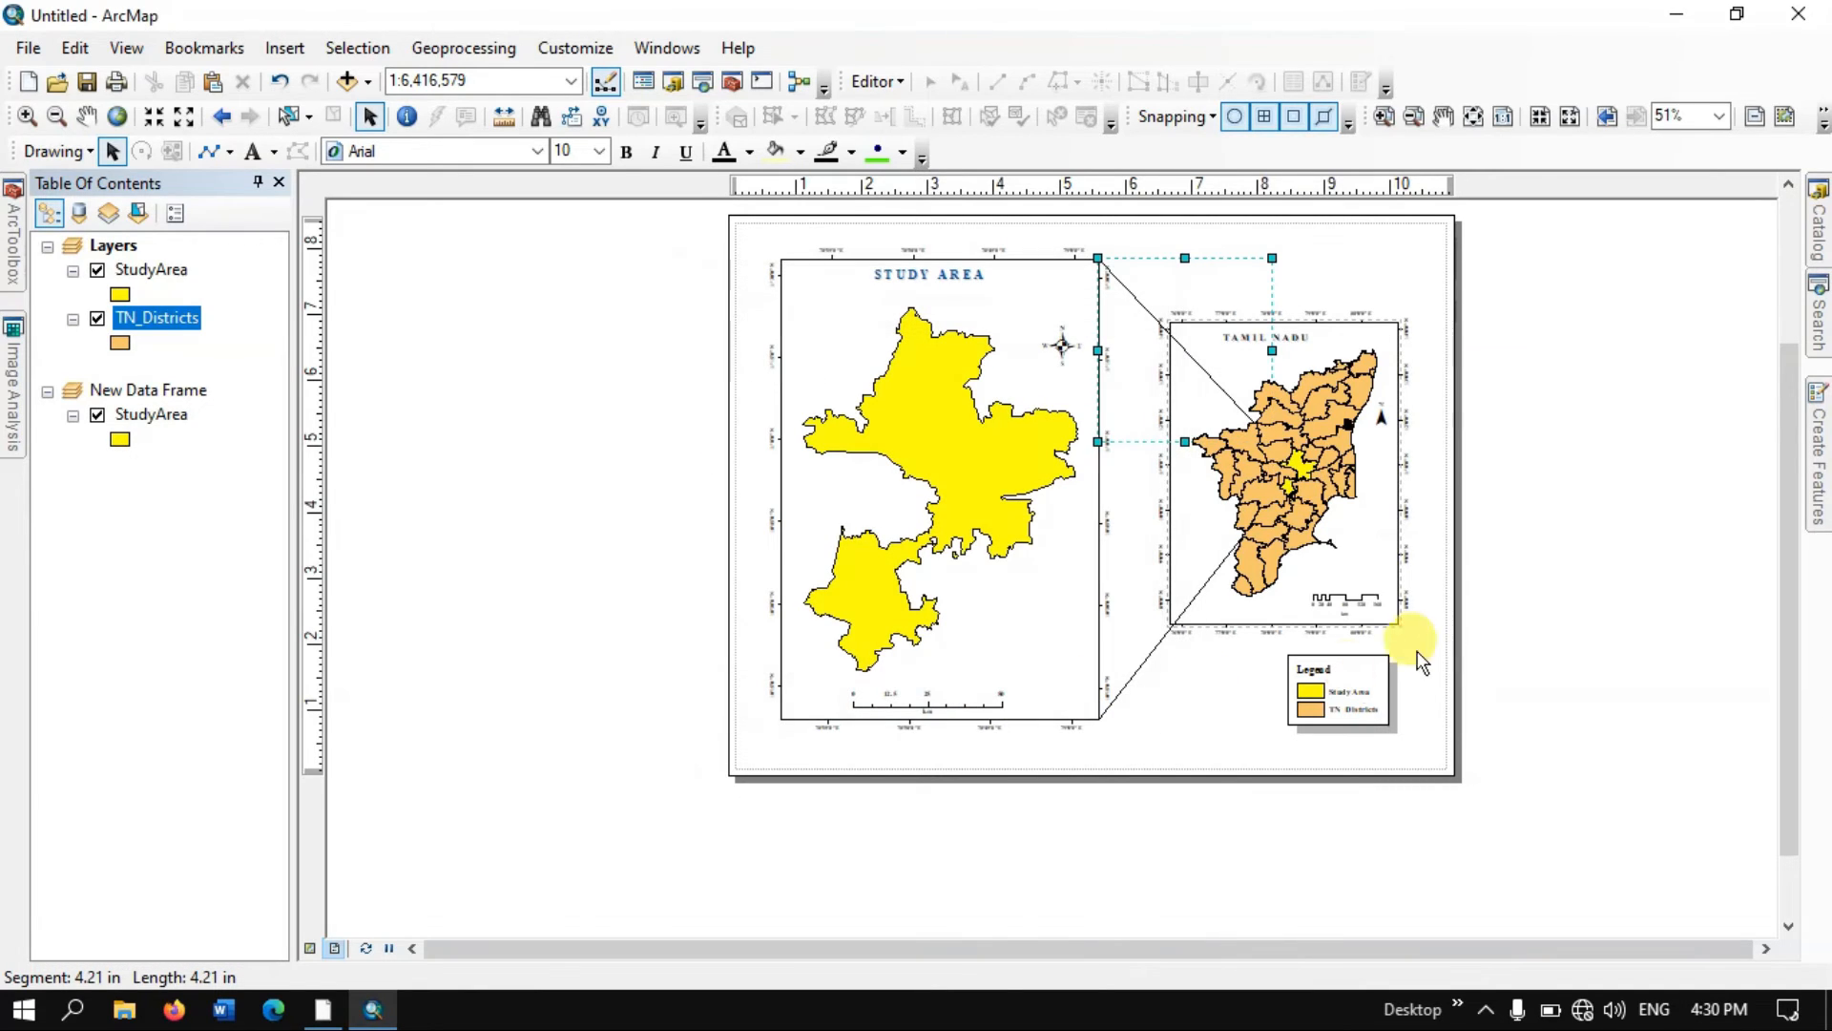
- Set the lower connecting line's width to 2.5
double_click(1158, 628)
left_click(836, 456)
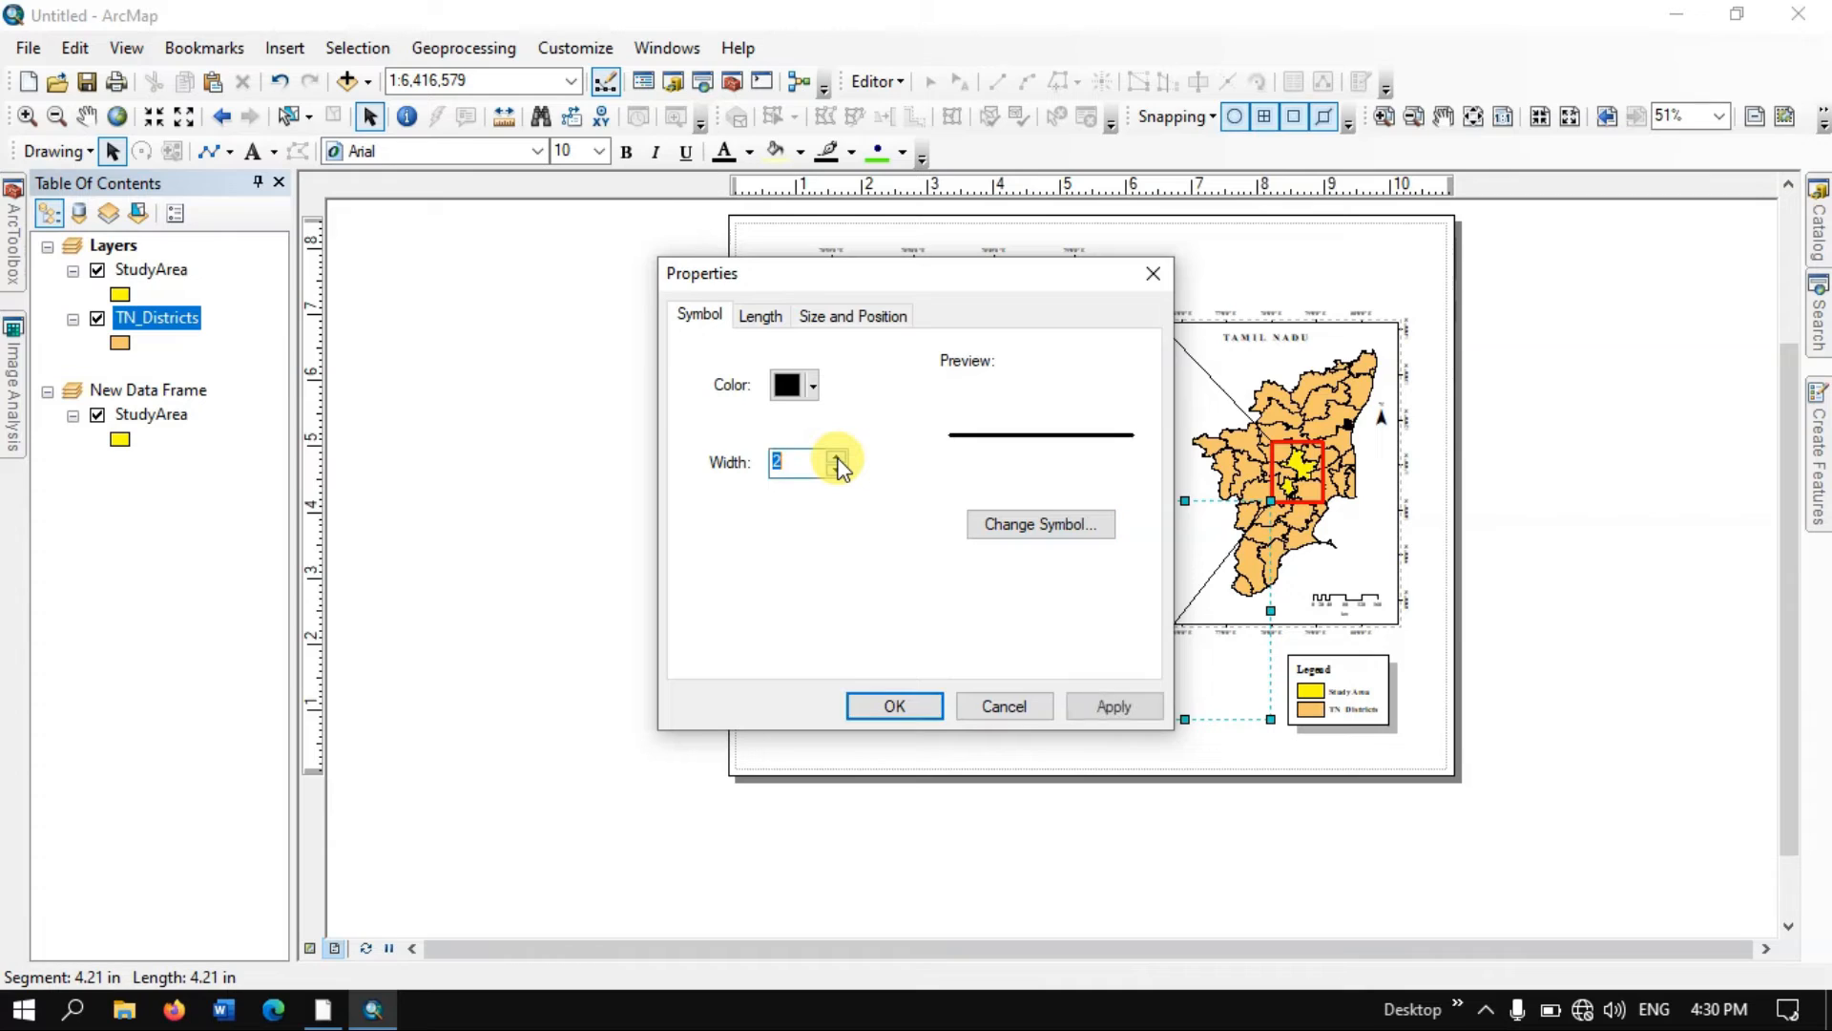
left_click(805, 465)
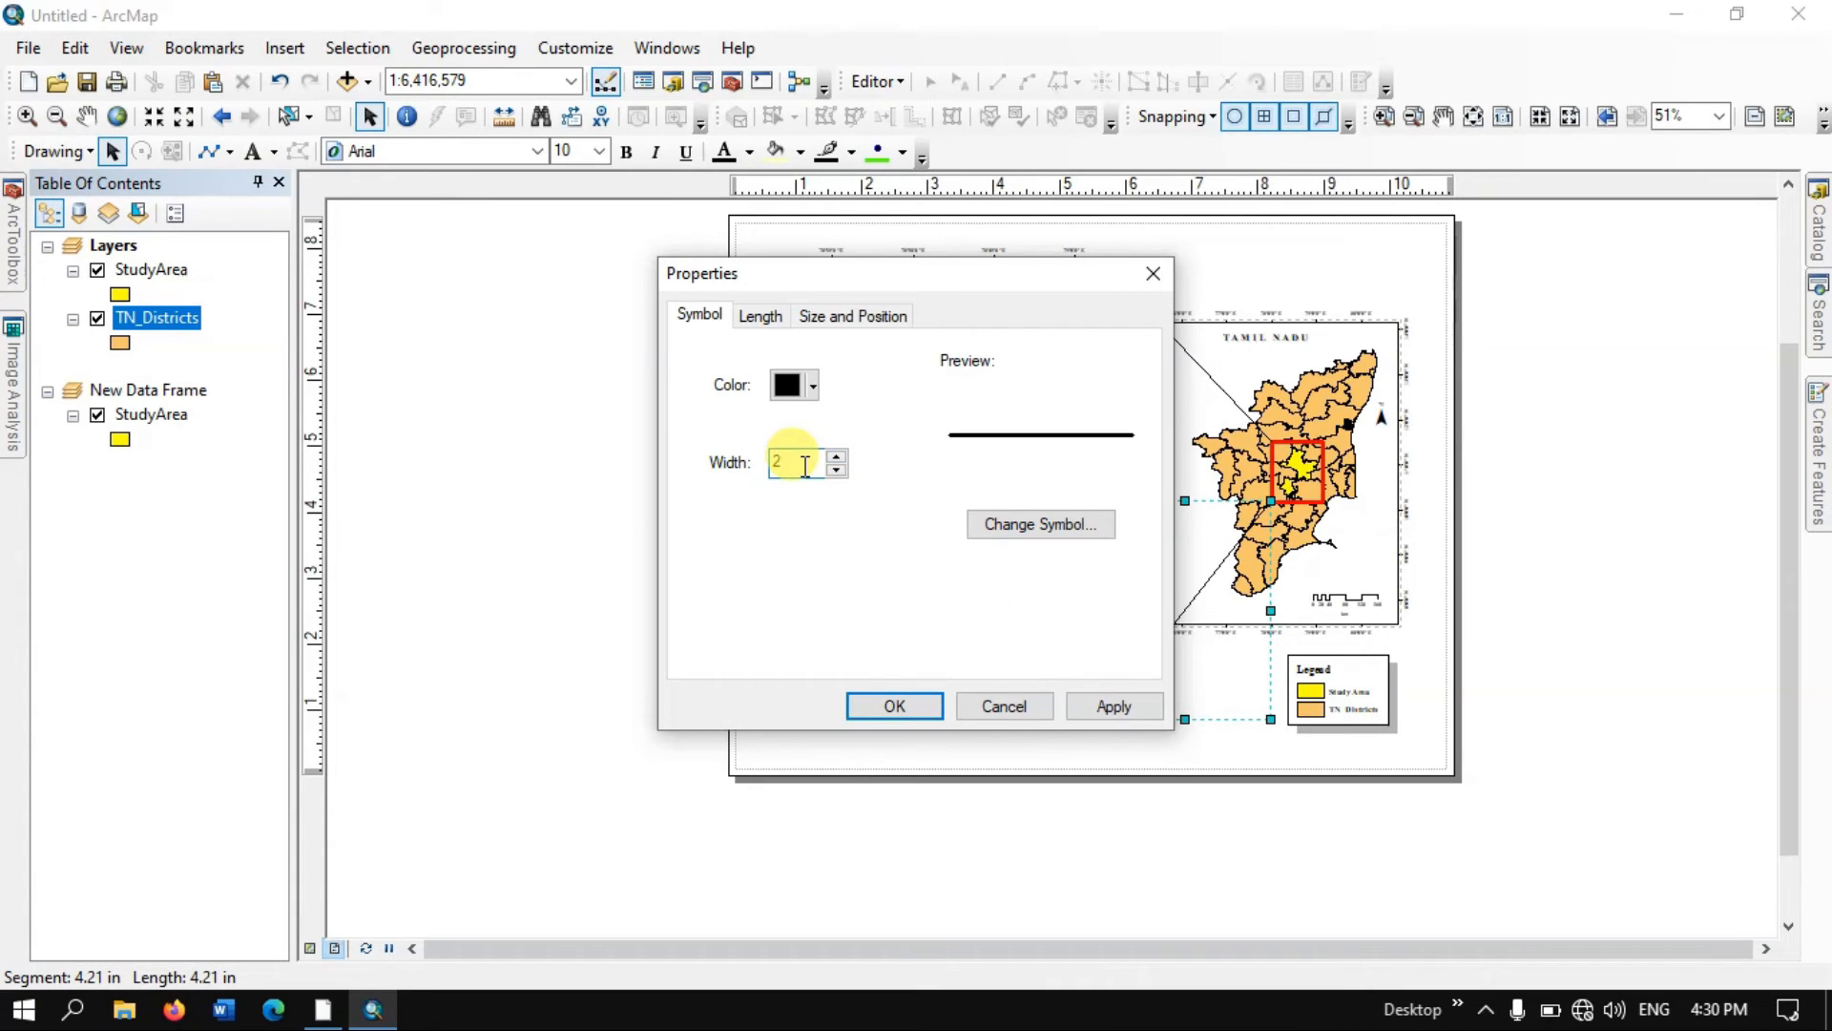
type(".5")
left_click(1129, 709)
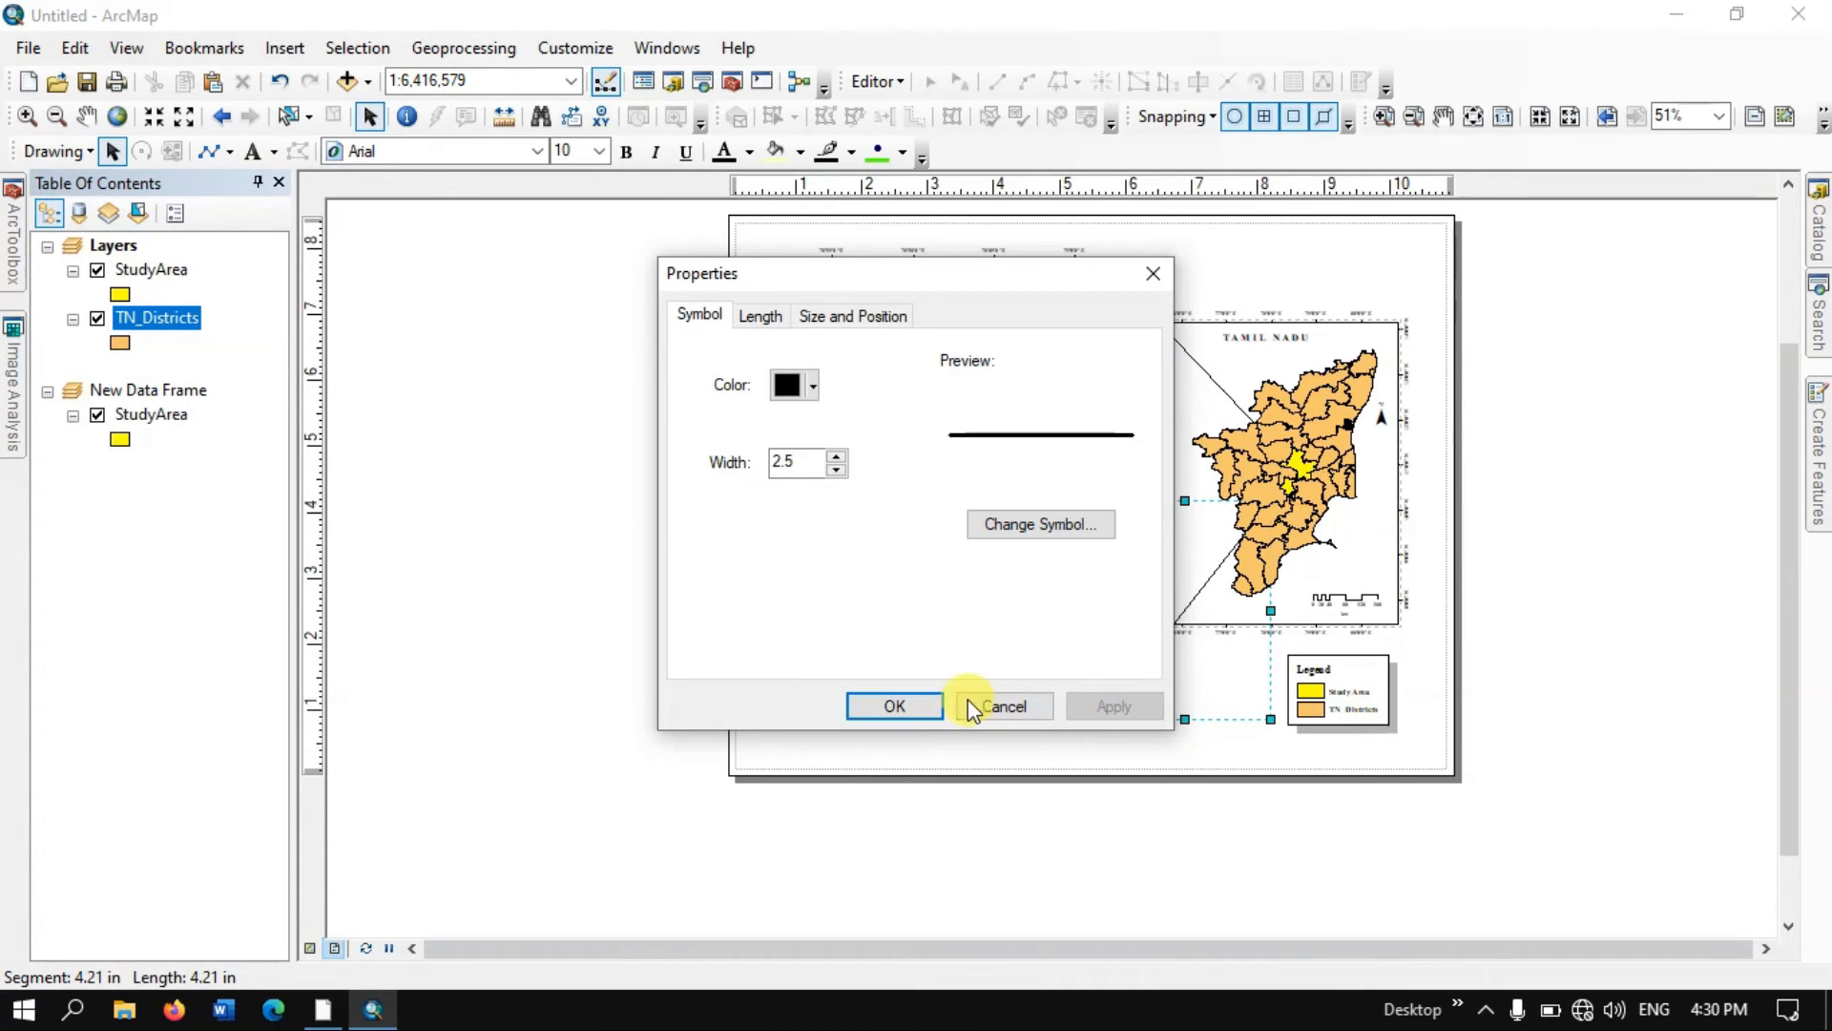
left_click(919, 700)
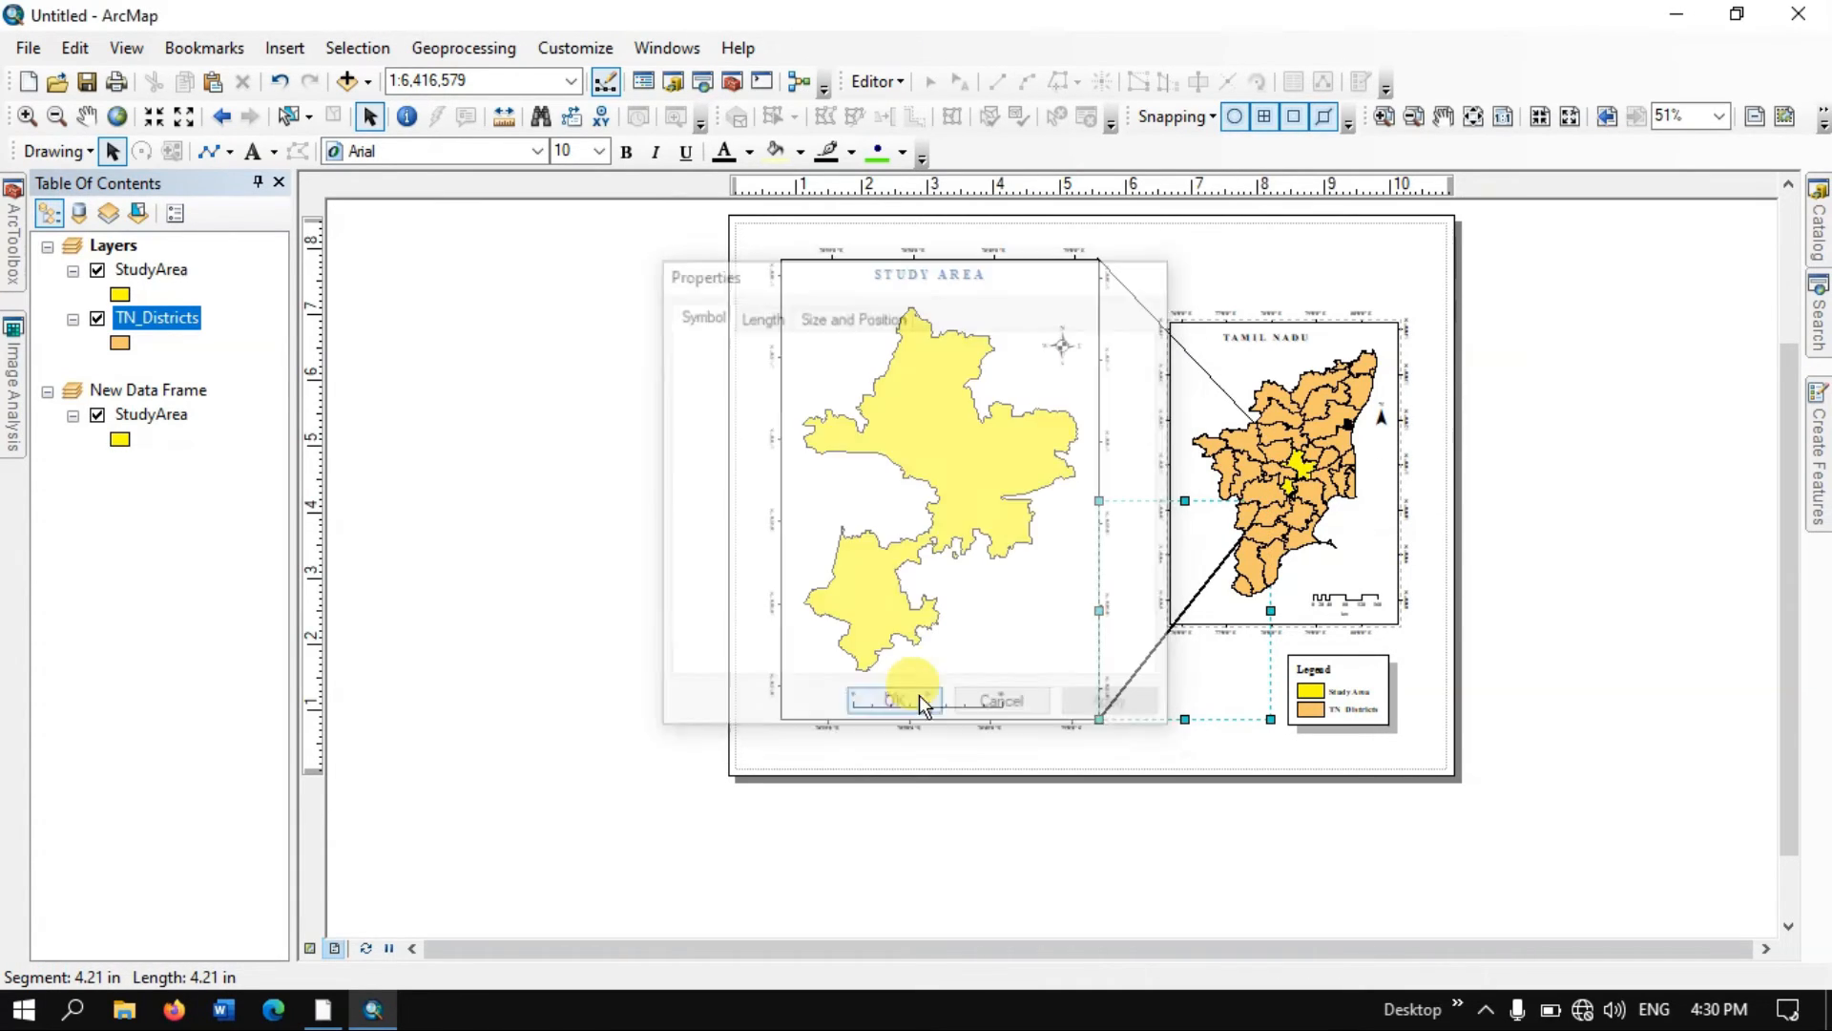
- Set the upper connecting line's width to 2.50
double_click(1129, 284)
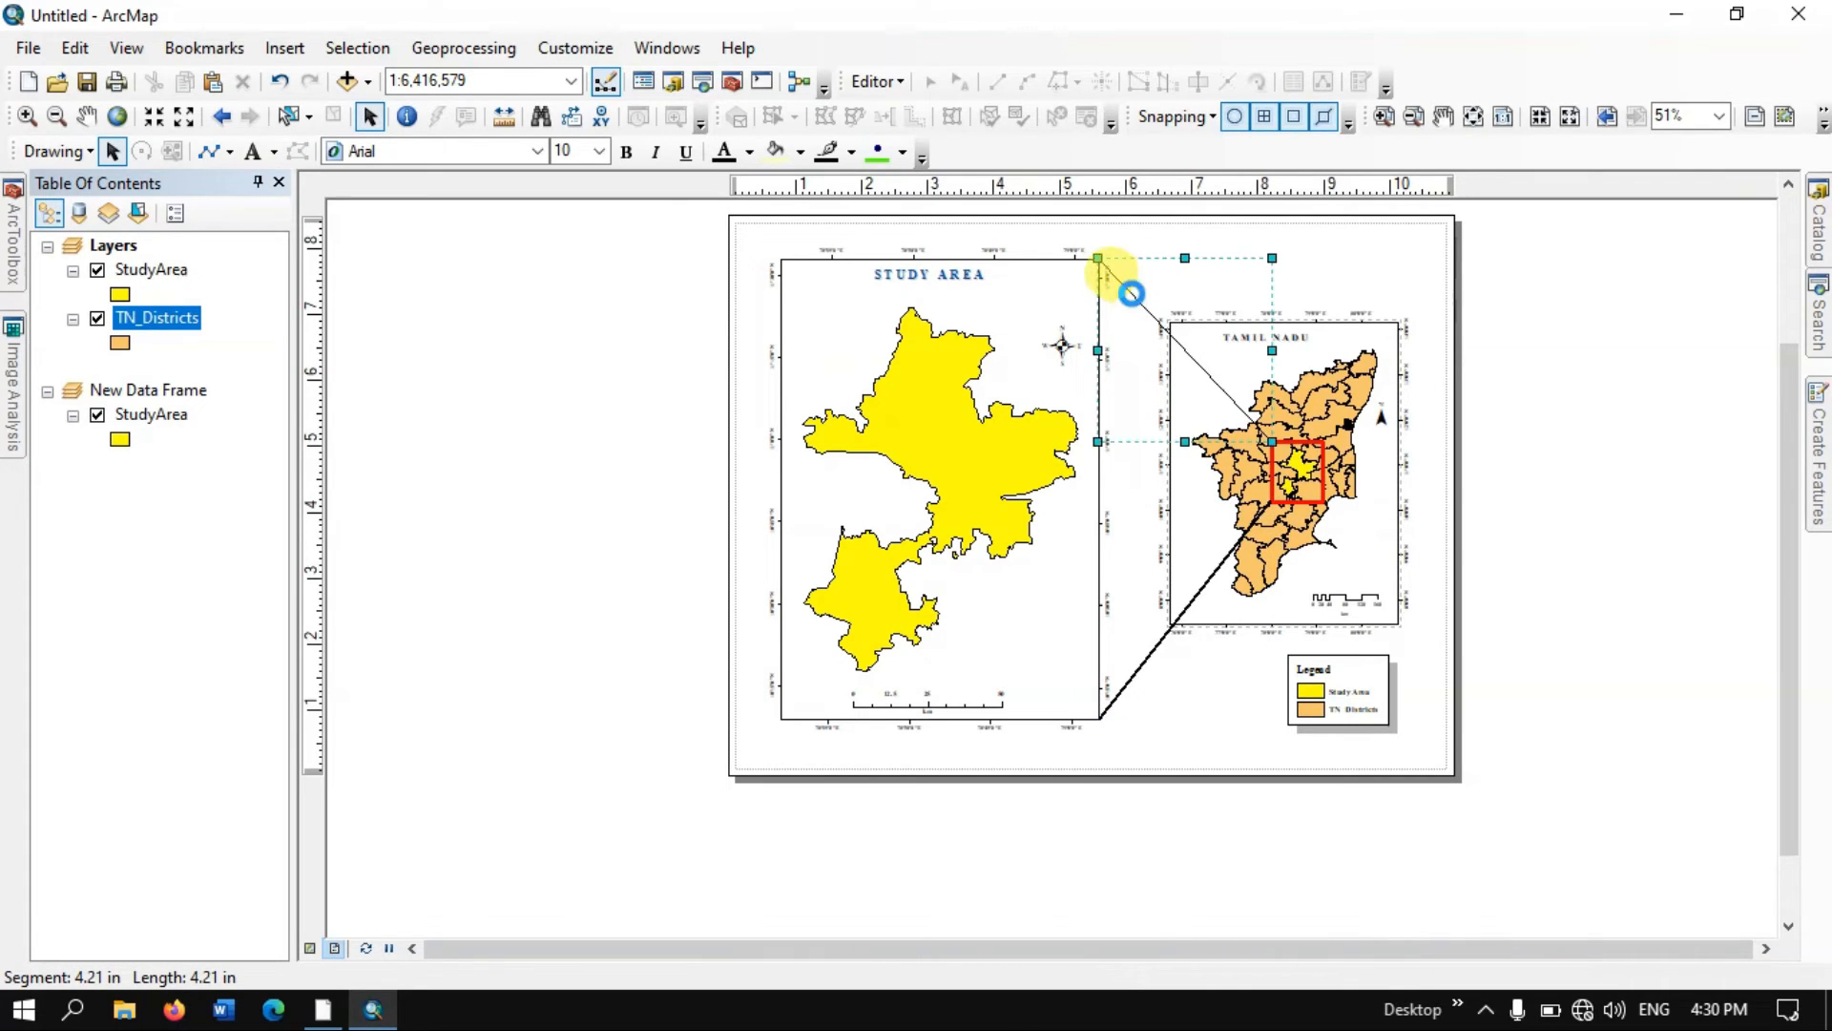
double_click(798, 462)
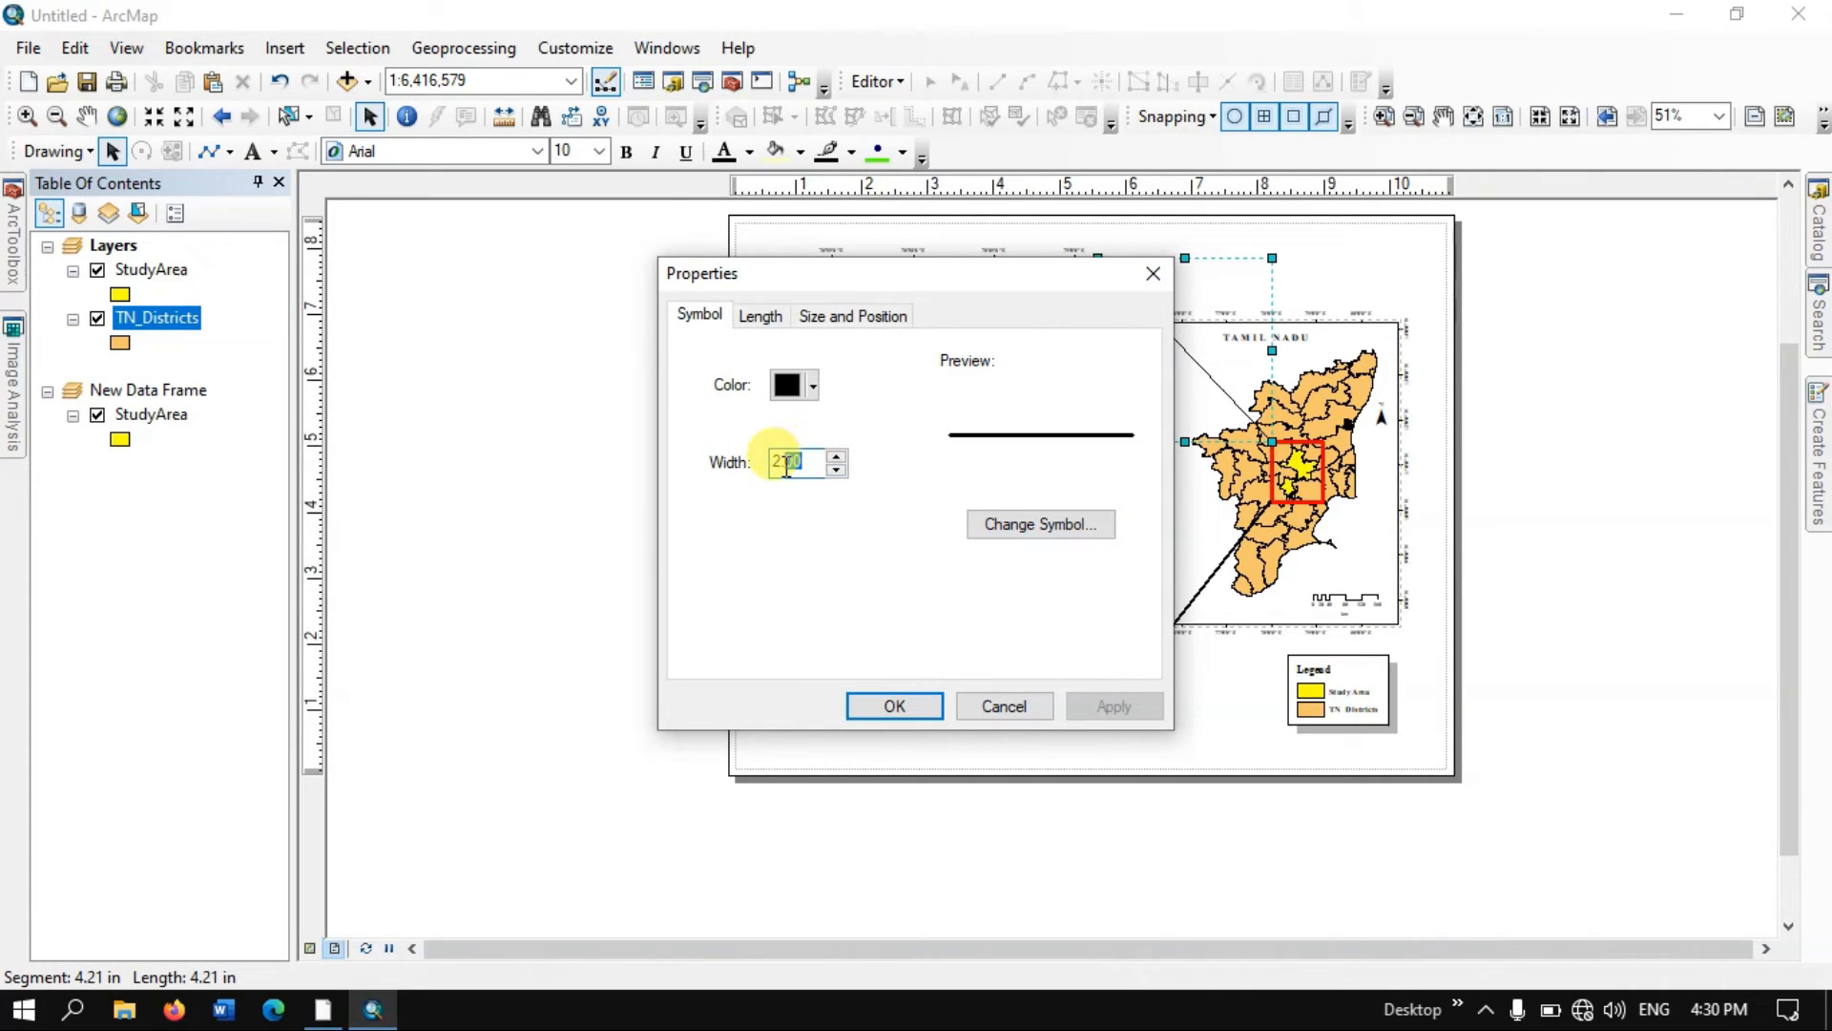
type("50")
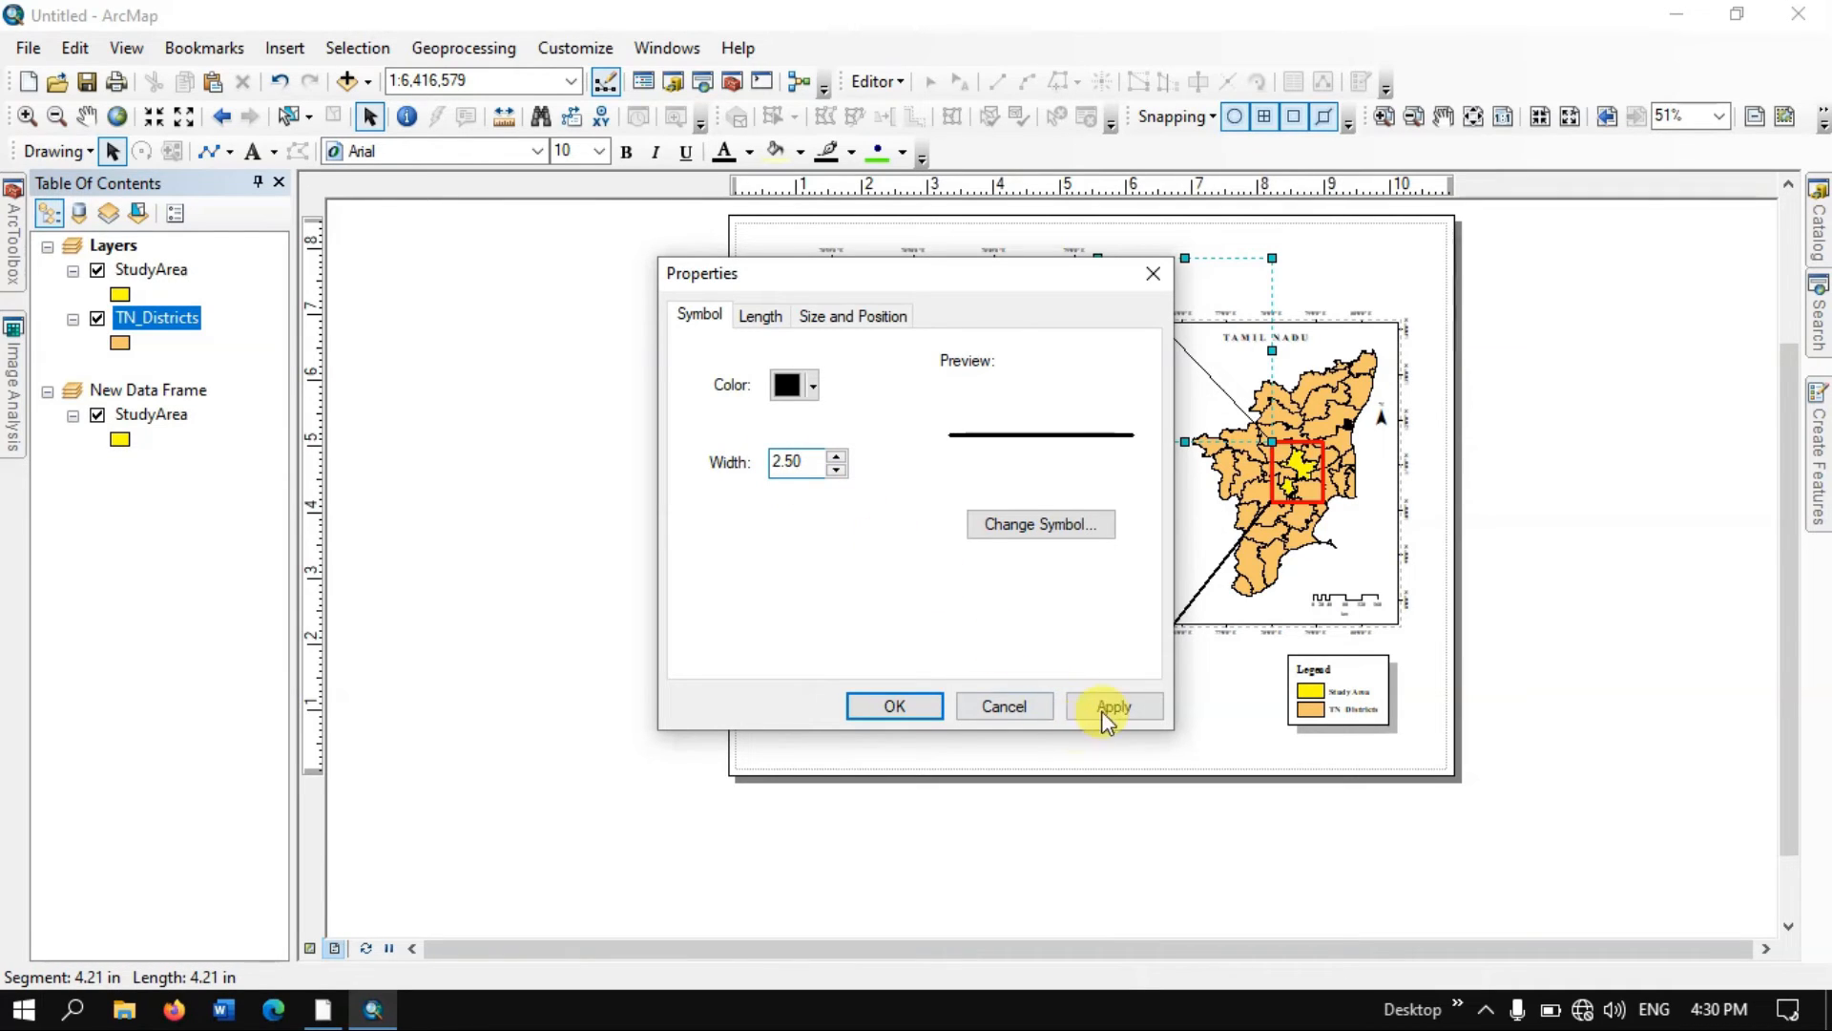
left_click(1107, 708)
left_click(939, 706)
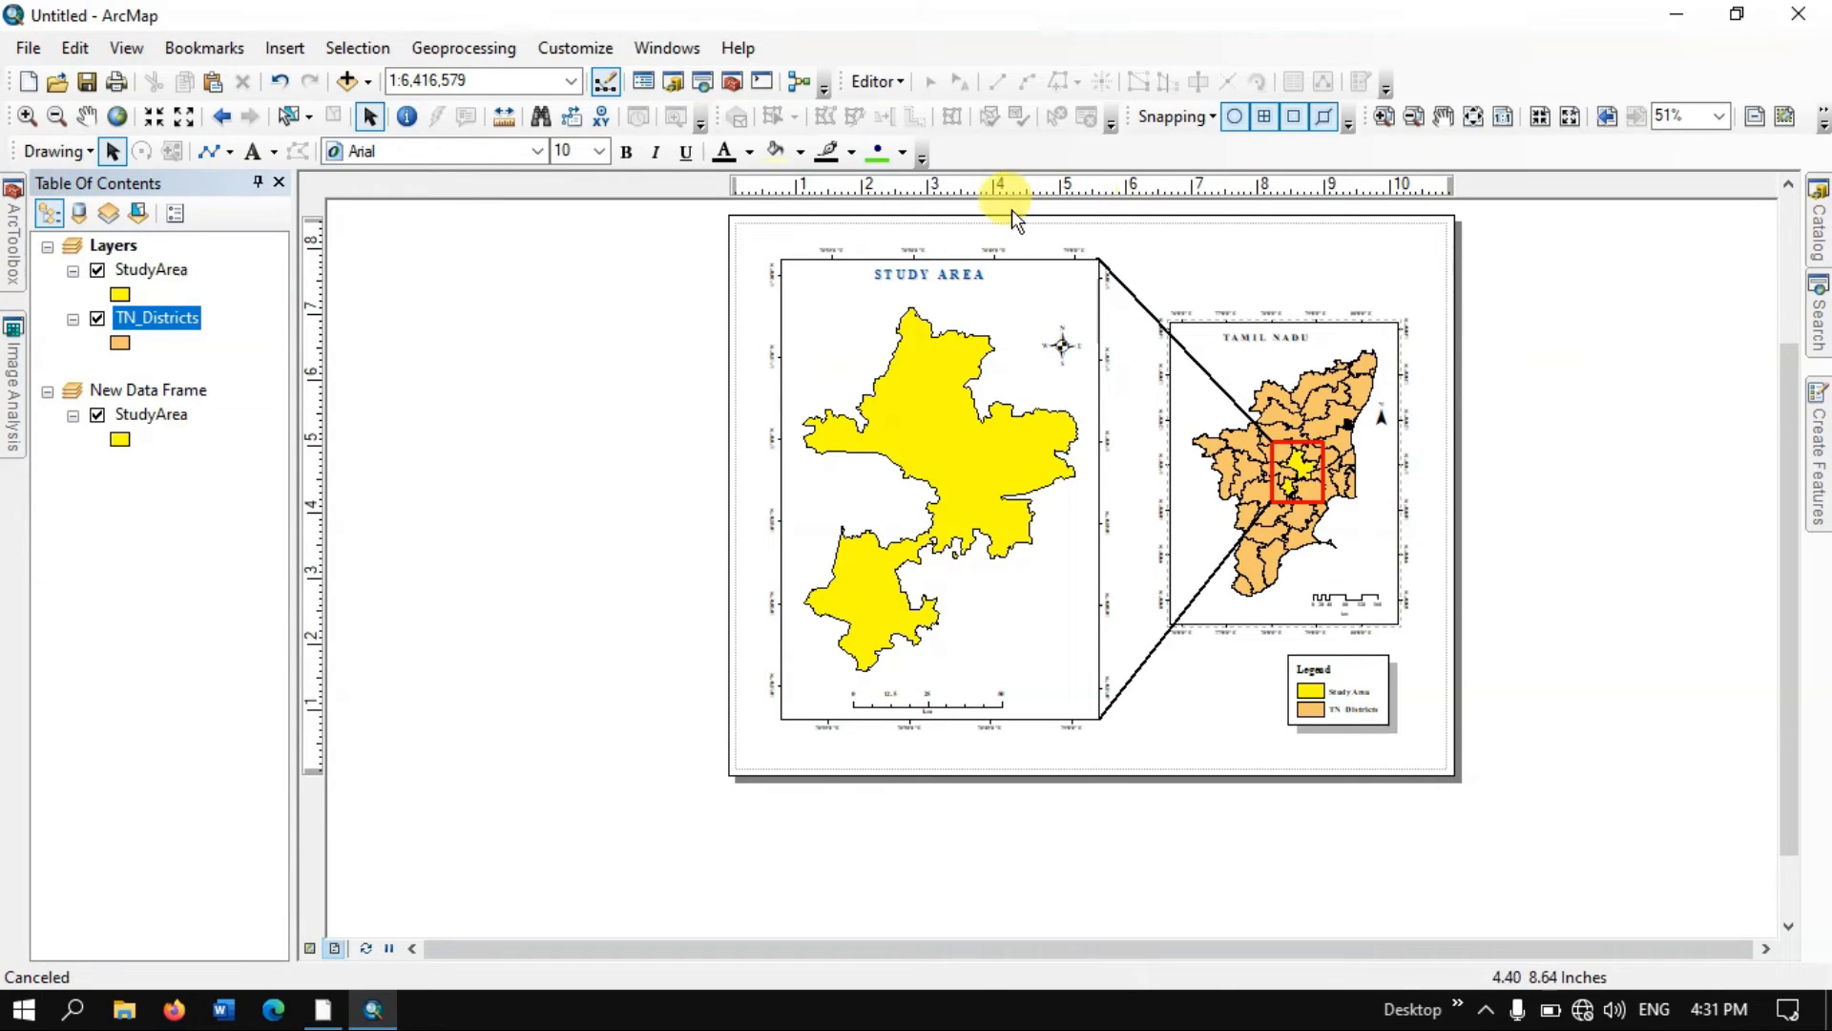
- Insert a neatline around all layout elements with a Double Line border, a 10-point gap and no background or drop shadow
left_click(307, 48)
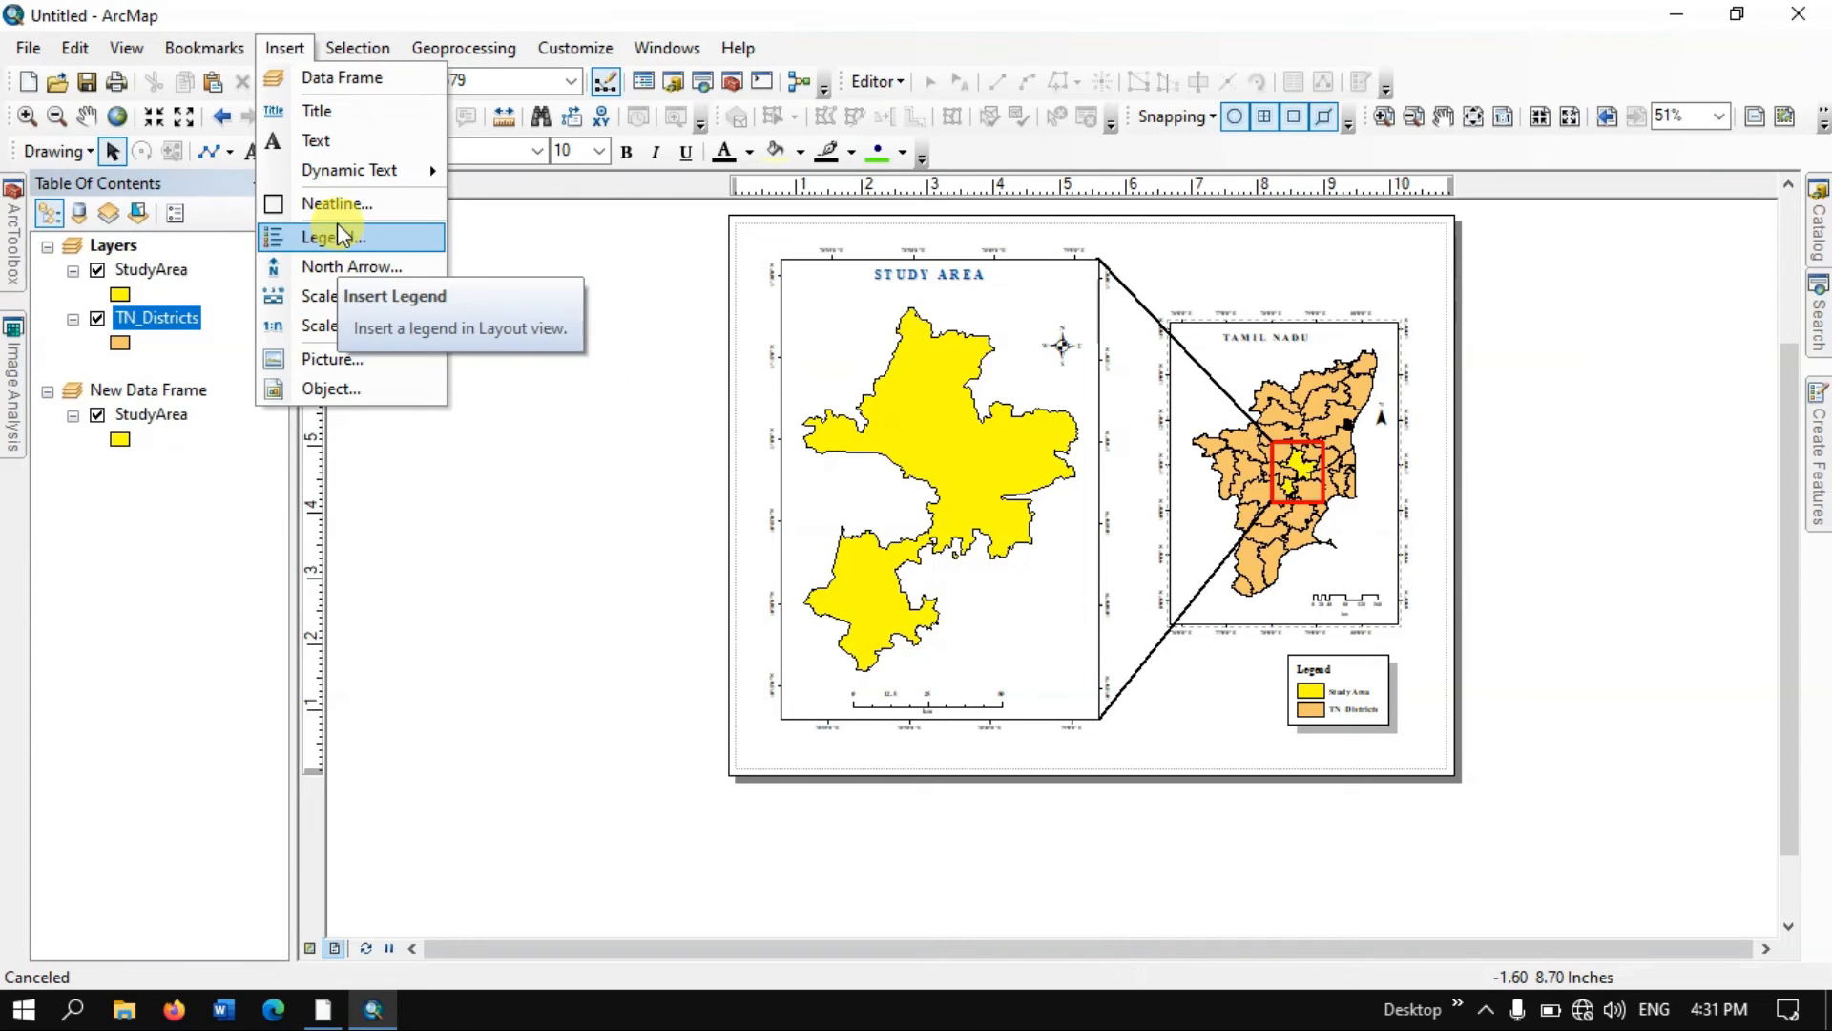
left_click(387, 205)
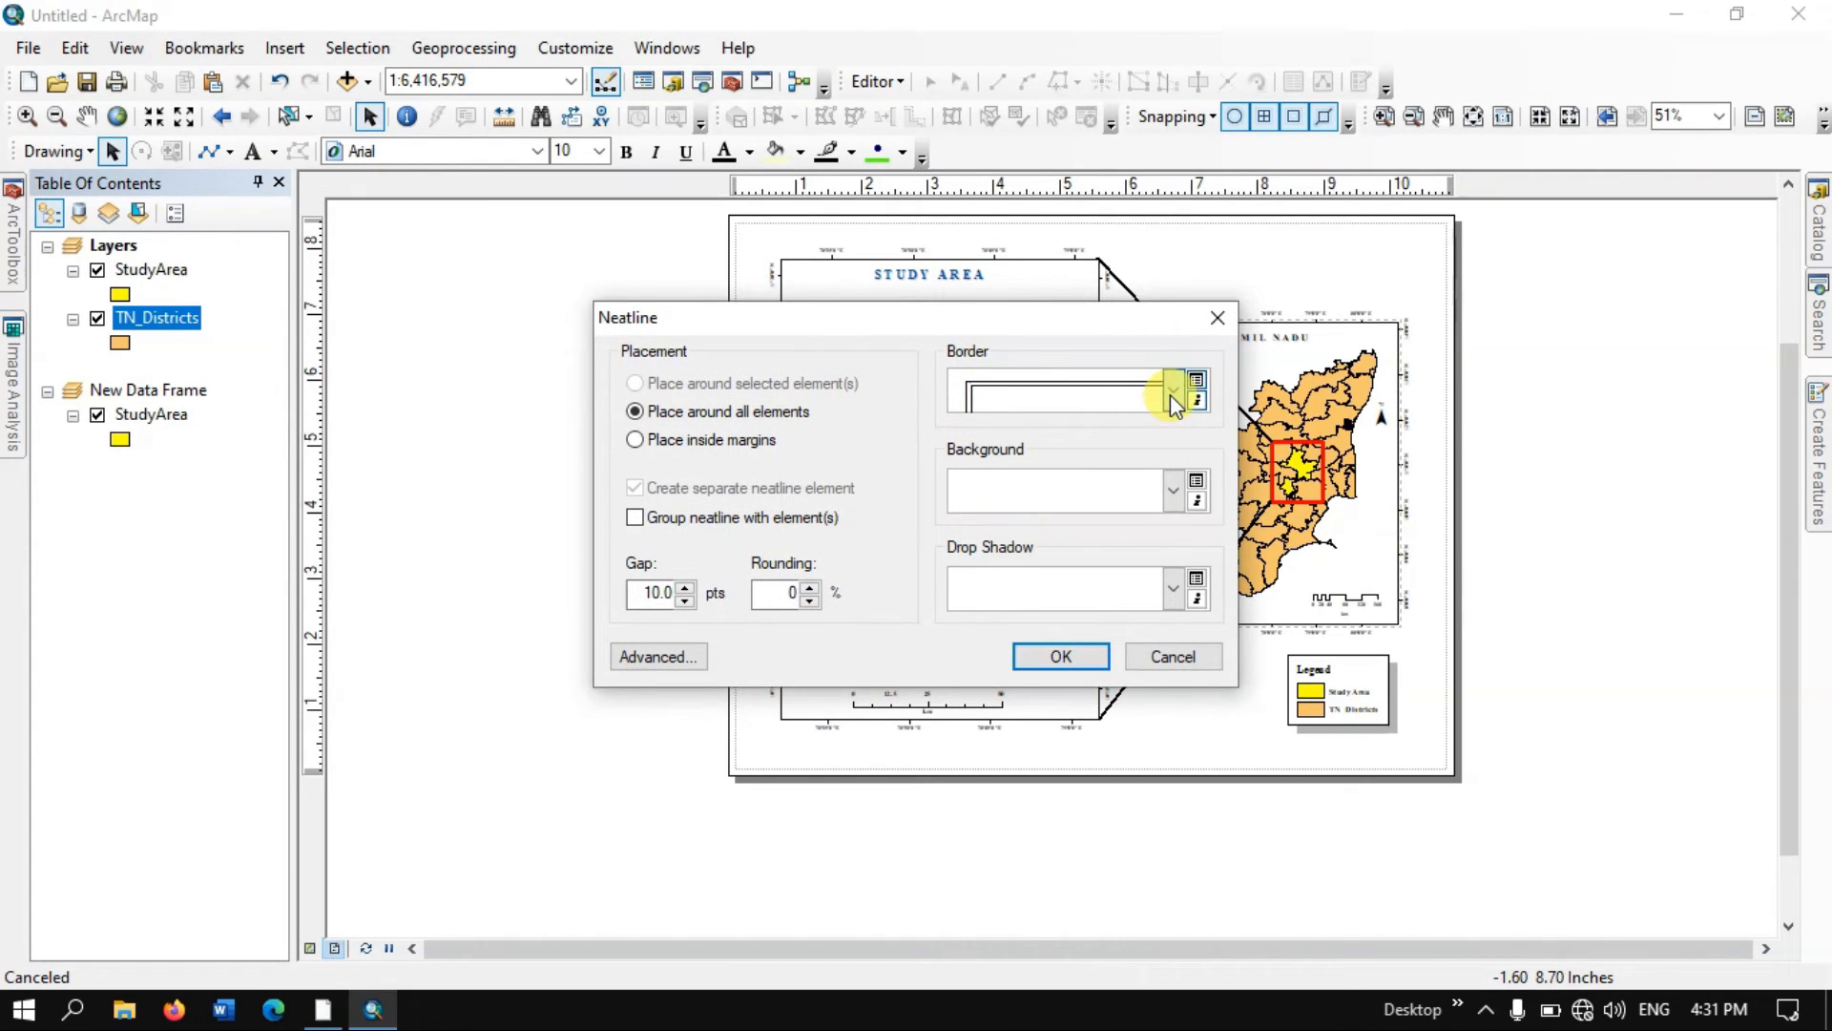
left_click(1170, 393)
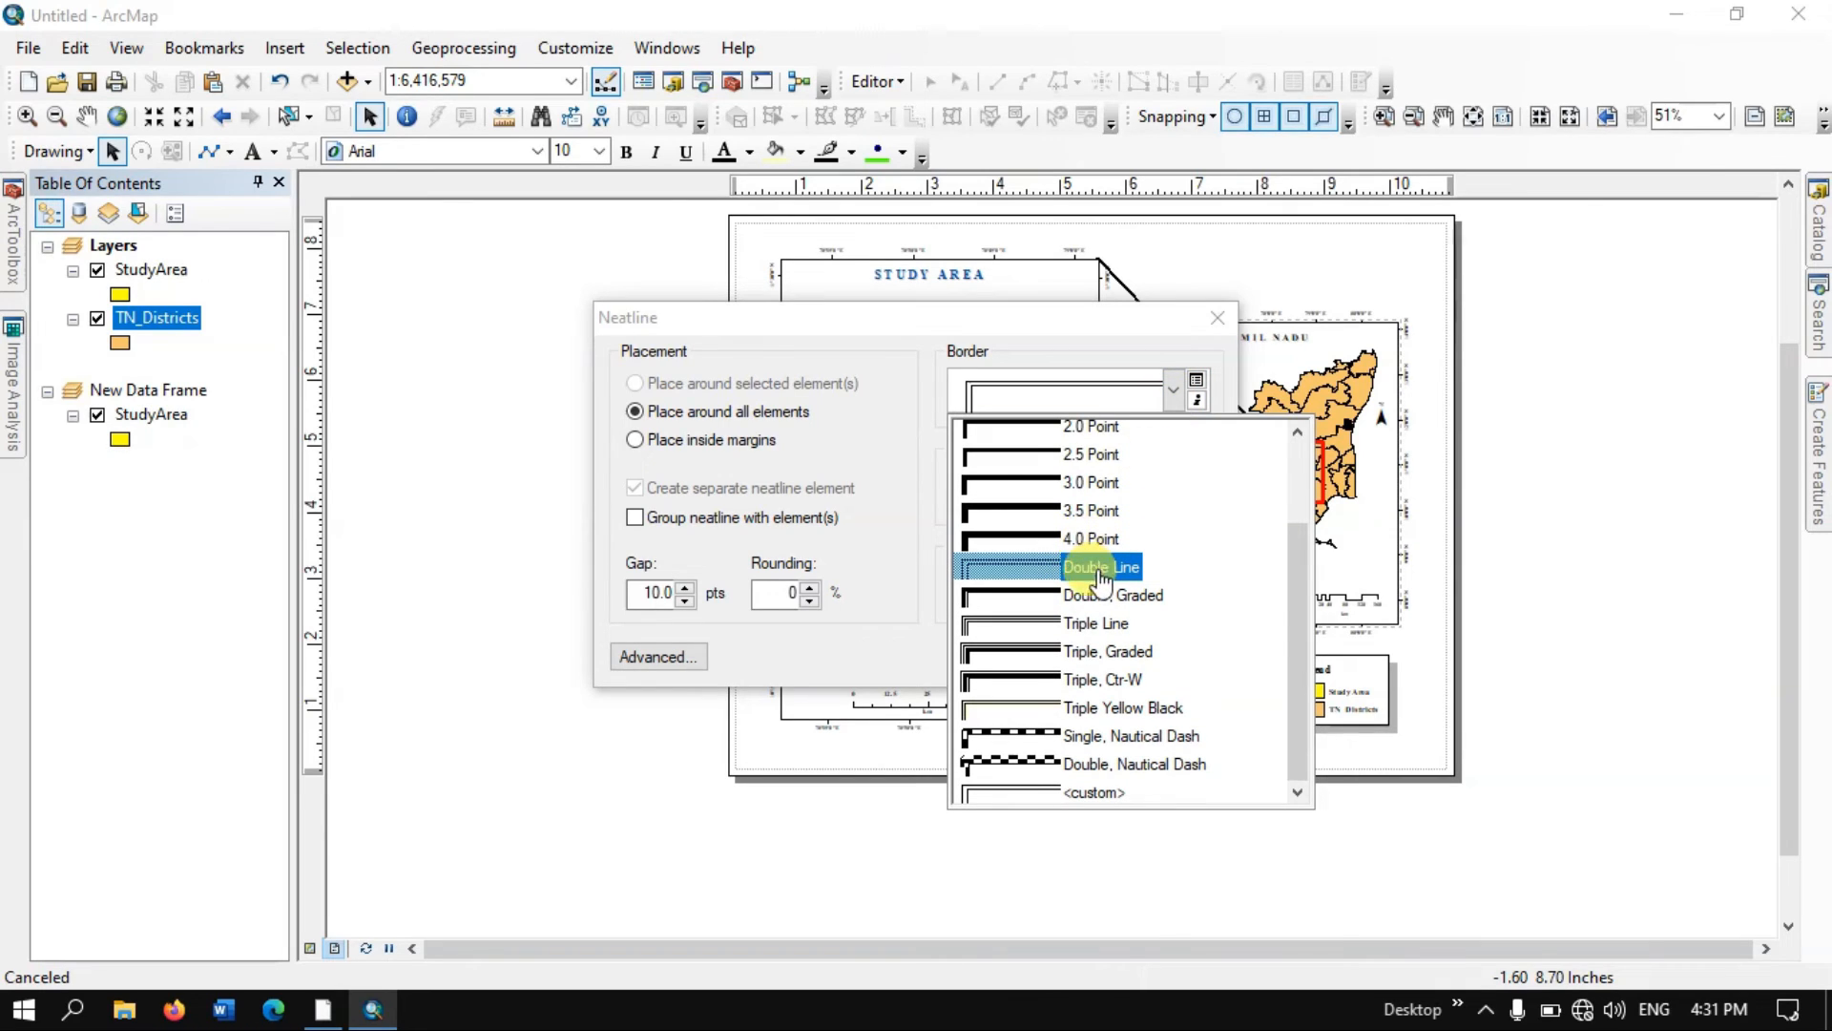
left_click(1006, 570)
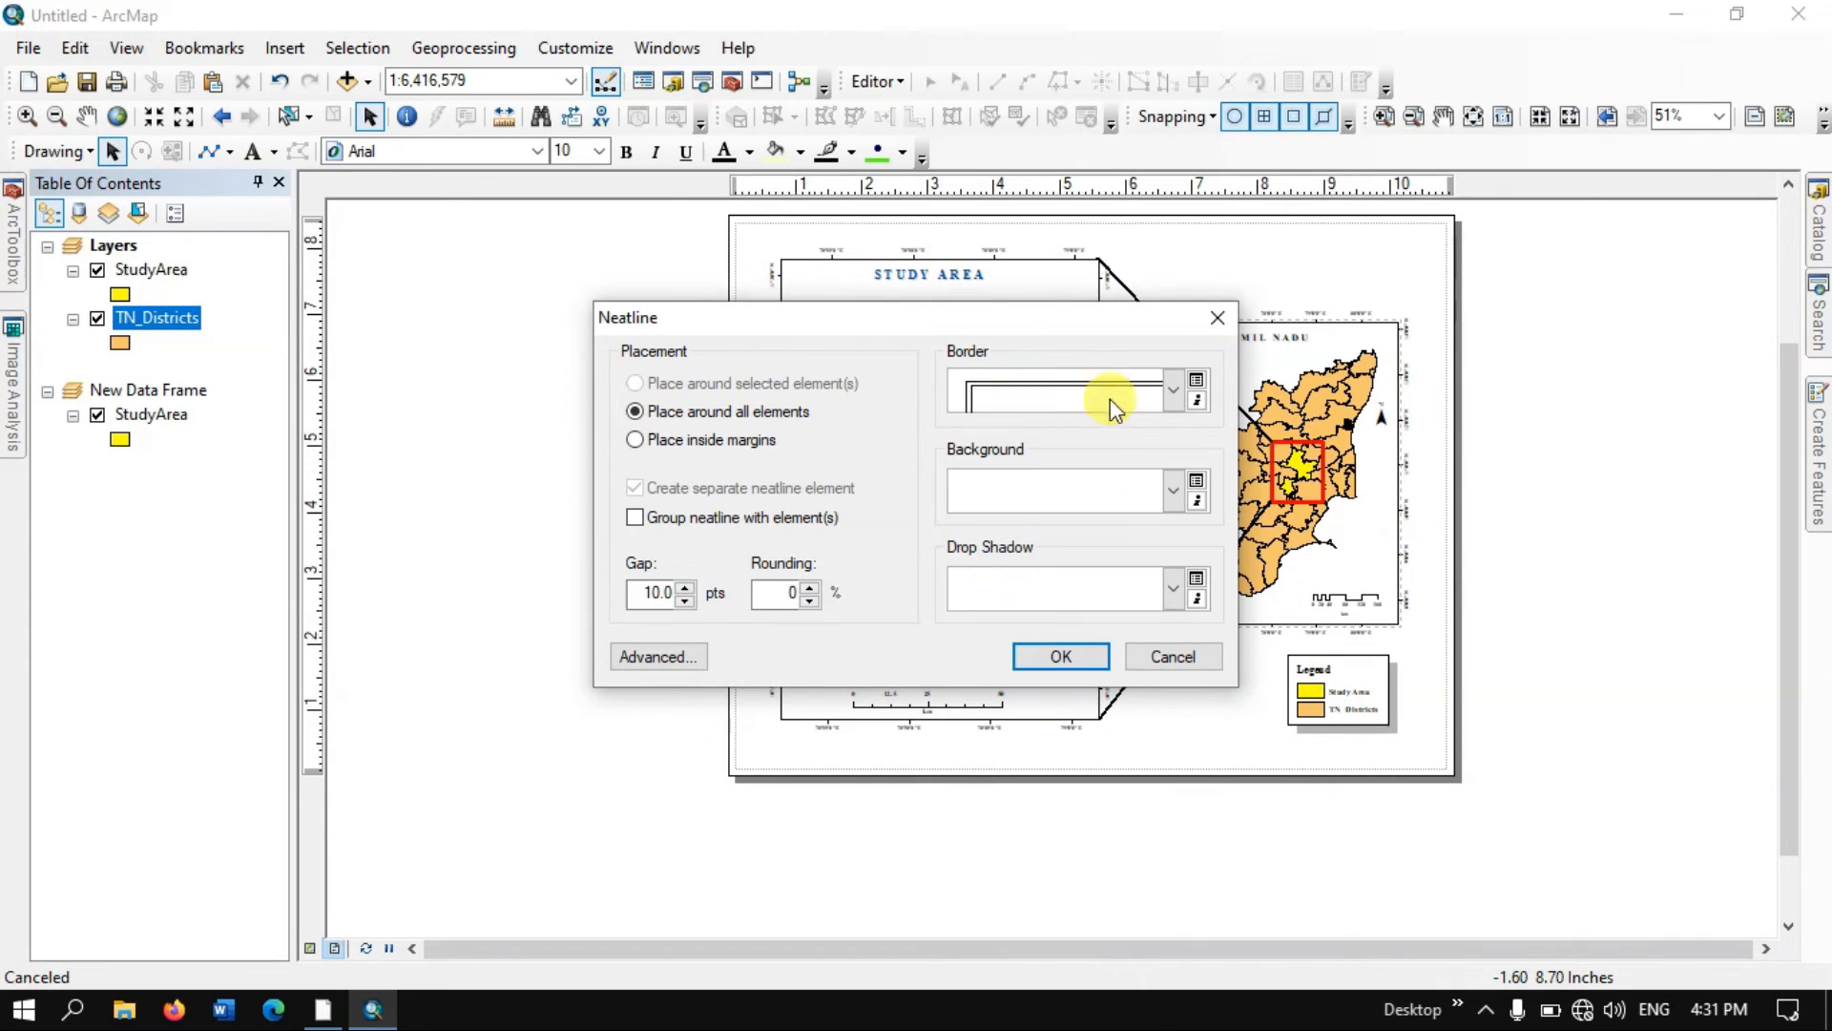
left_click(1170, 495)
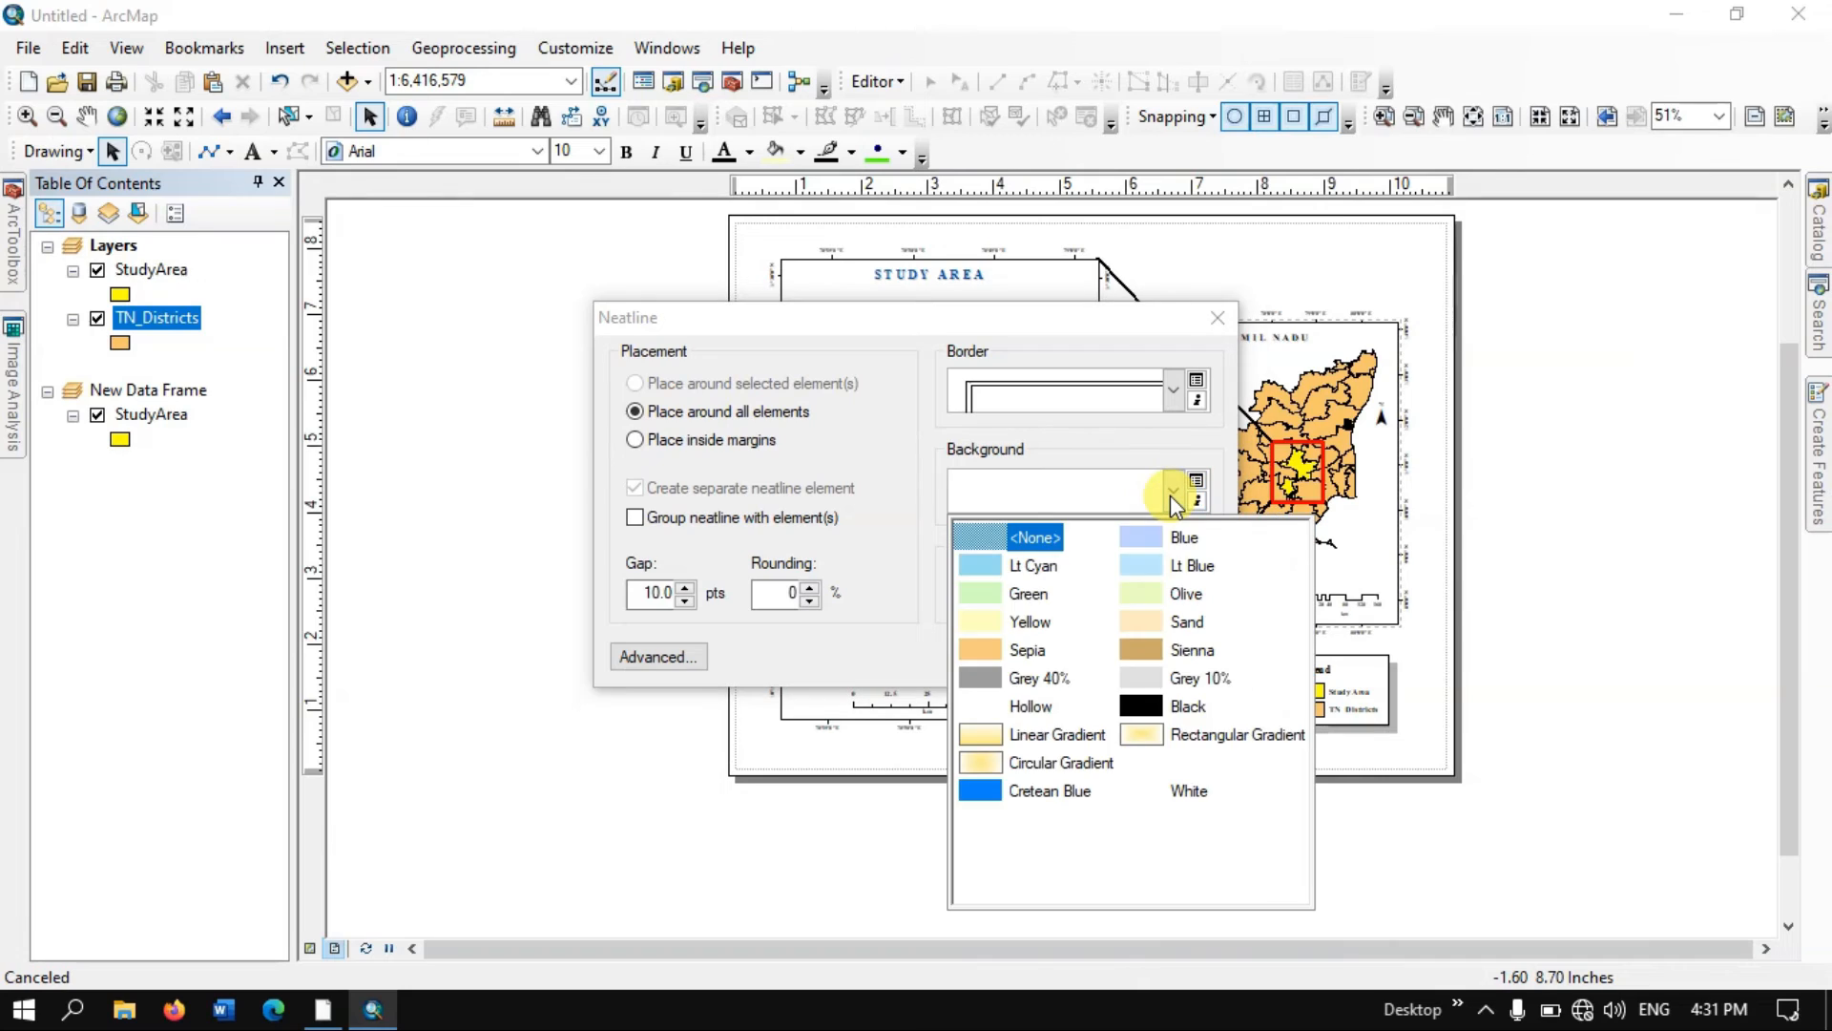
left_click(1170, 495)
left_click(1170, 592)
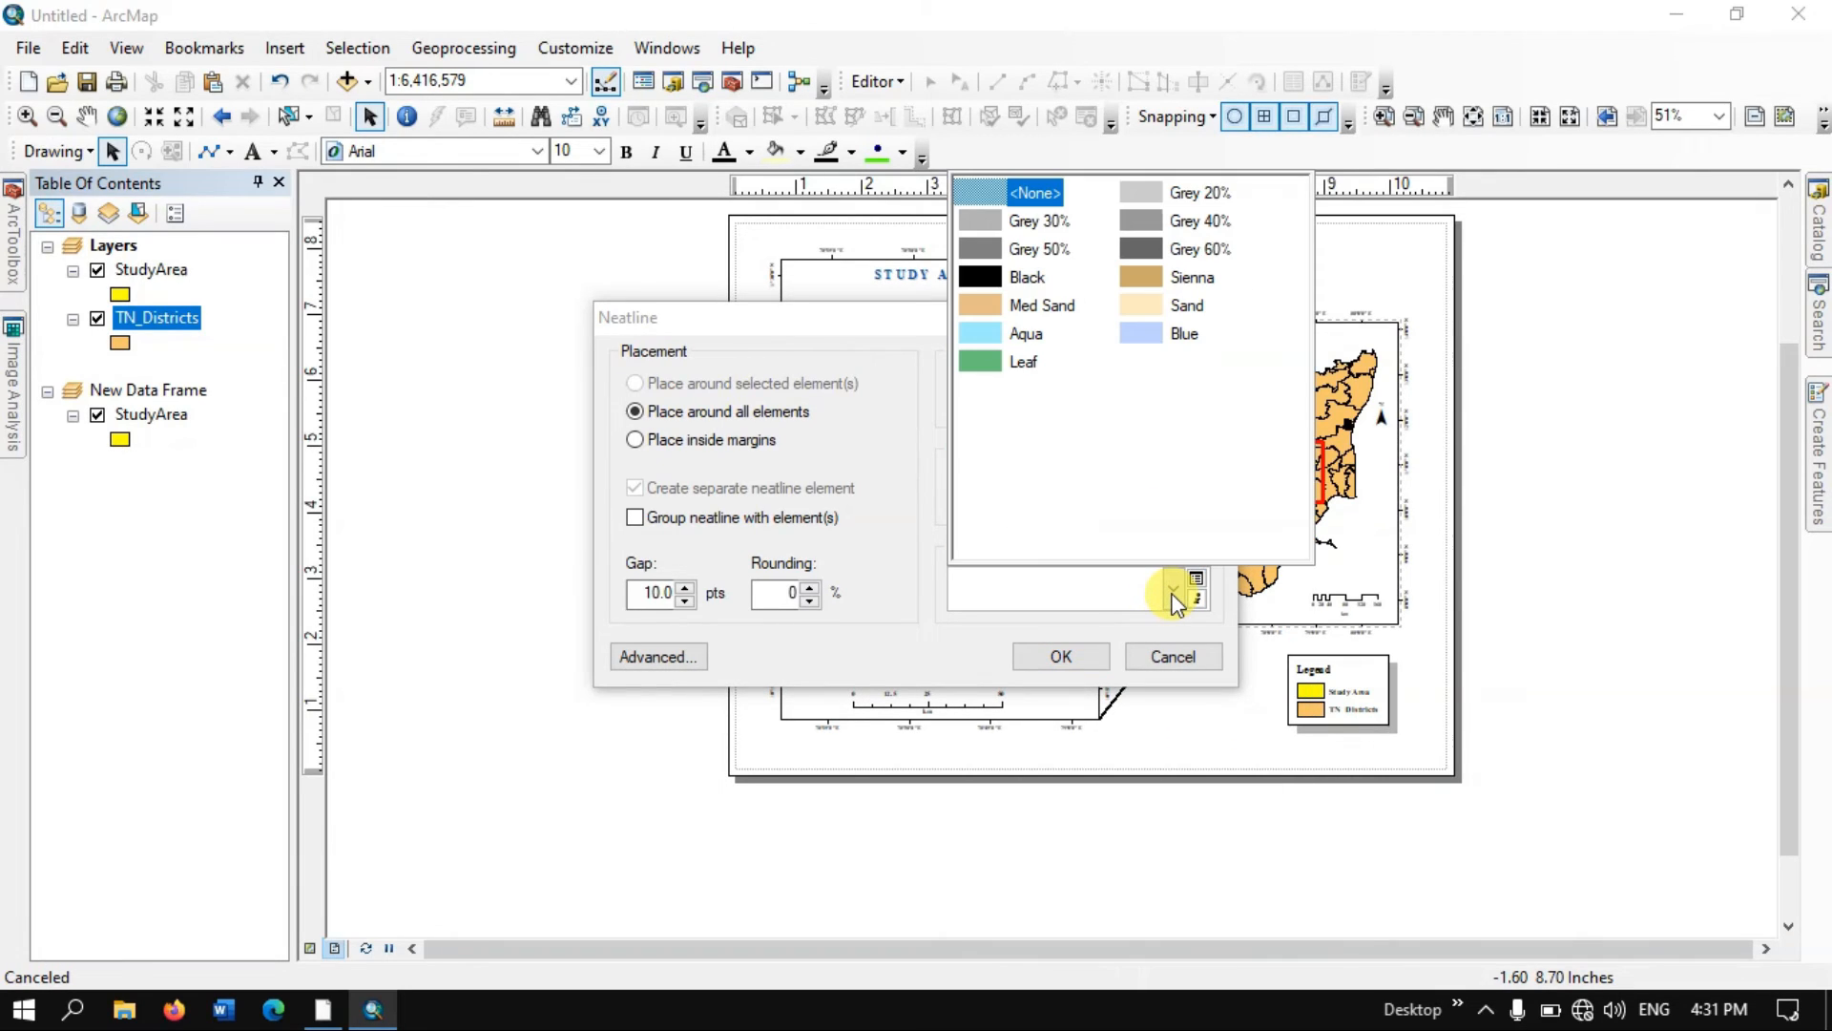
left_click(898, 487)
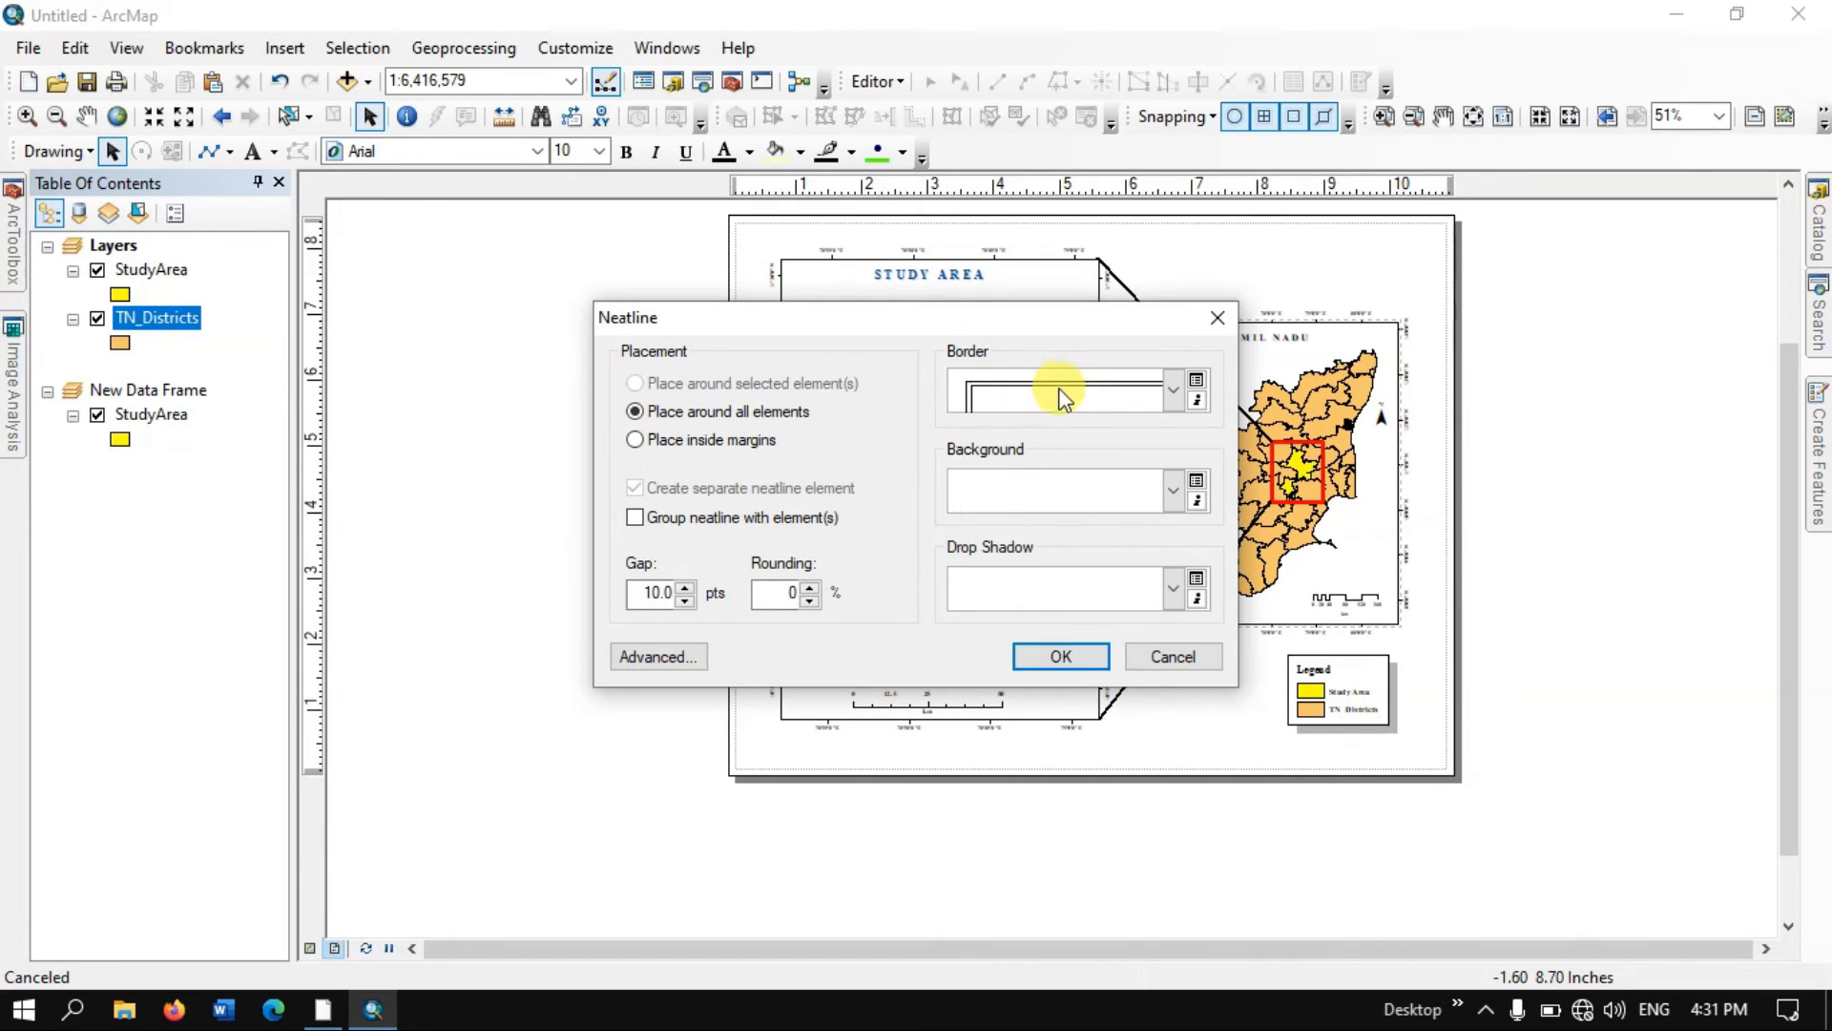
left_click(1177, 410)
left_click(1050, 569)
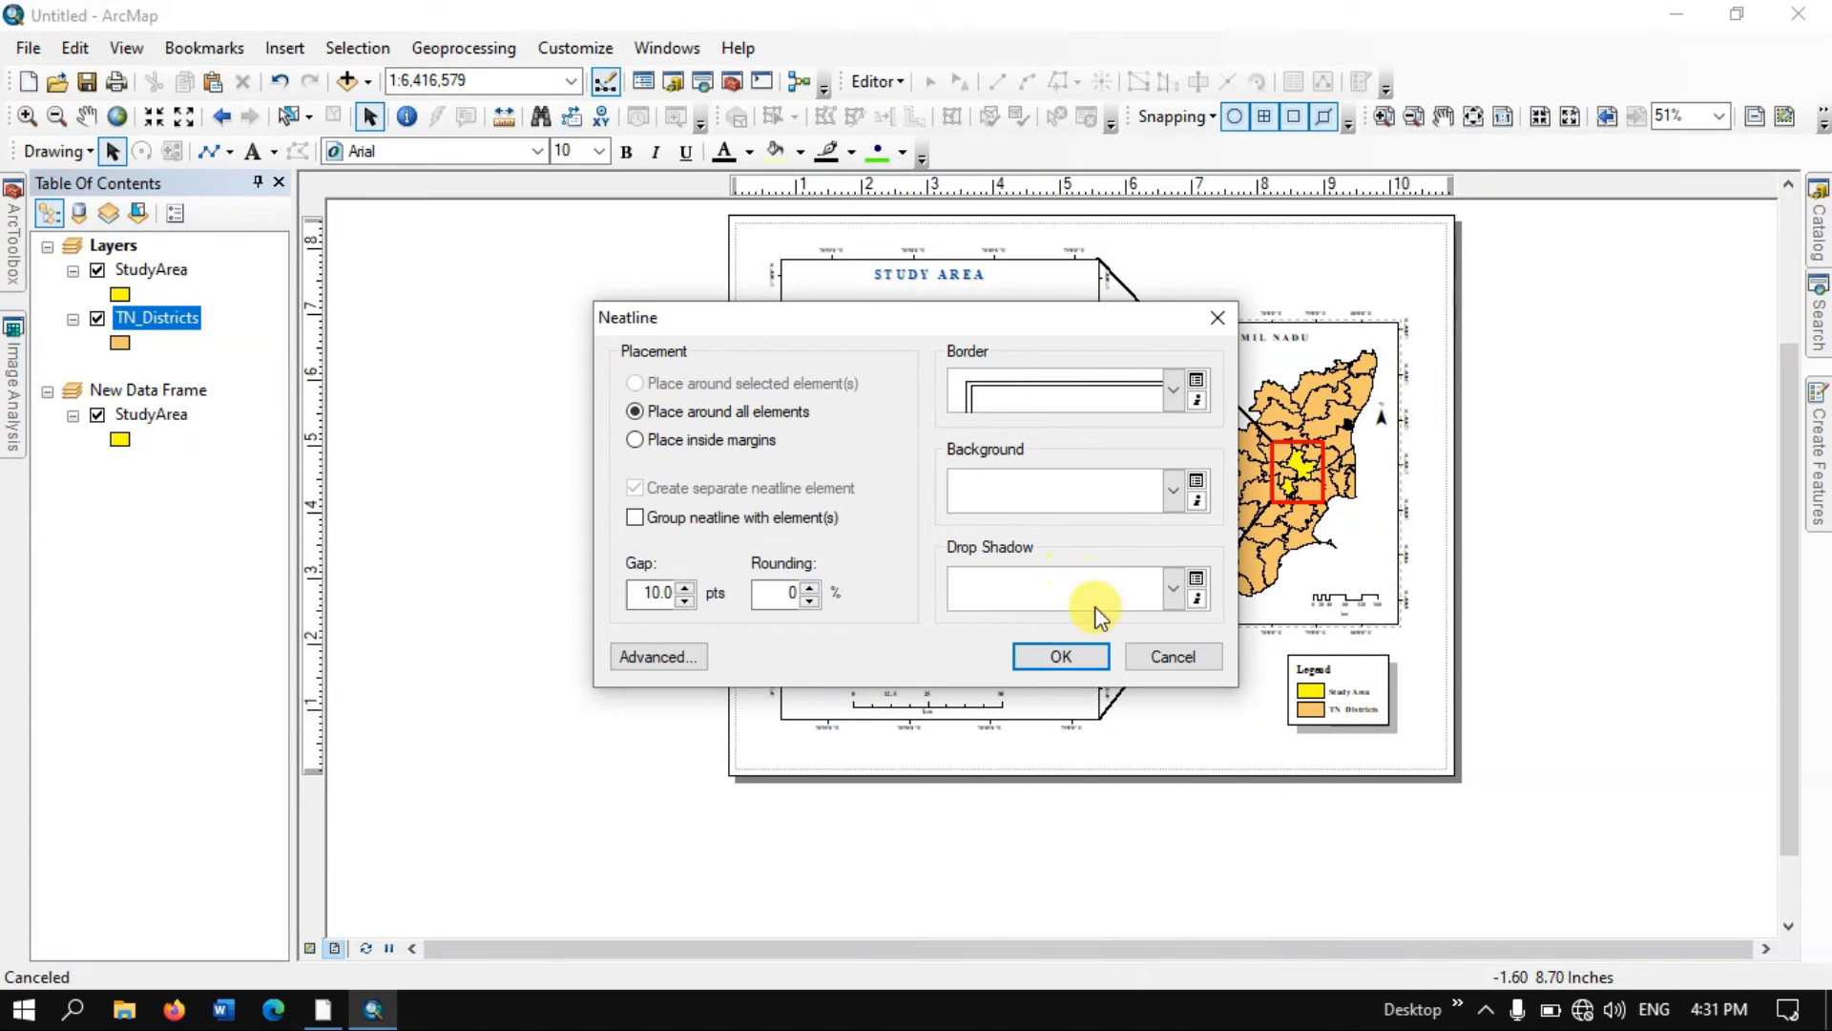
left_click(1061, 656)
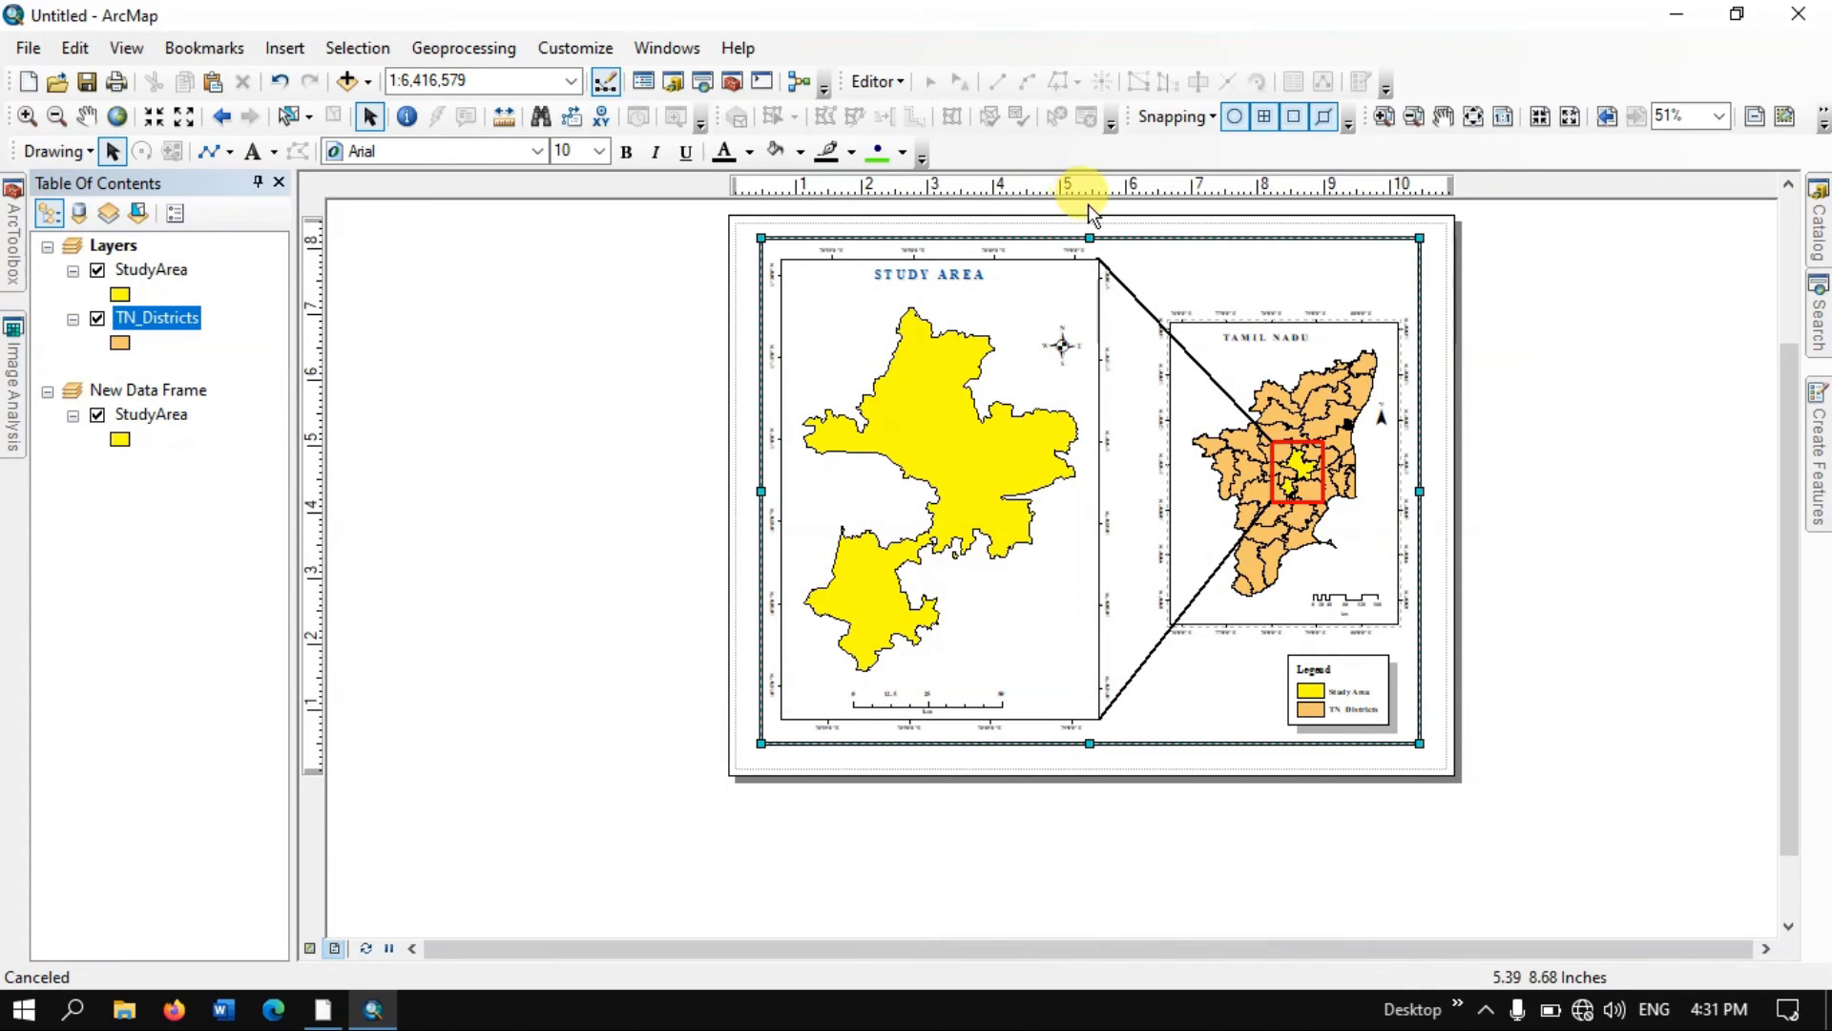
- Enlarge the neatline slightly by extending its upper and lower edges outward toward the page margins
left_click_drag(1088, 235, 1081, 206)
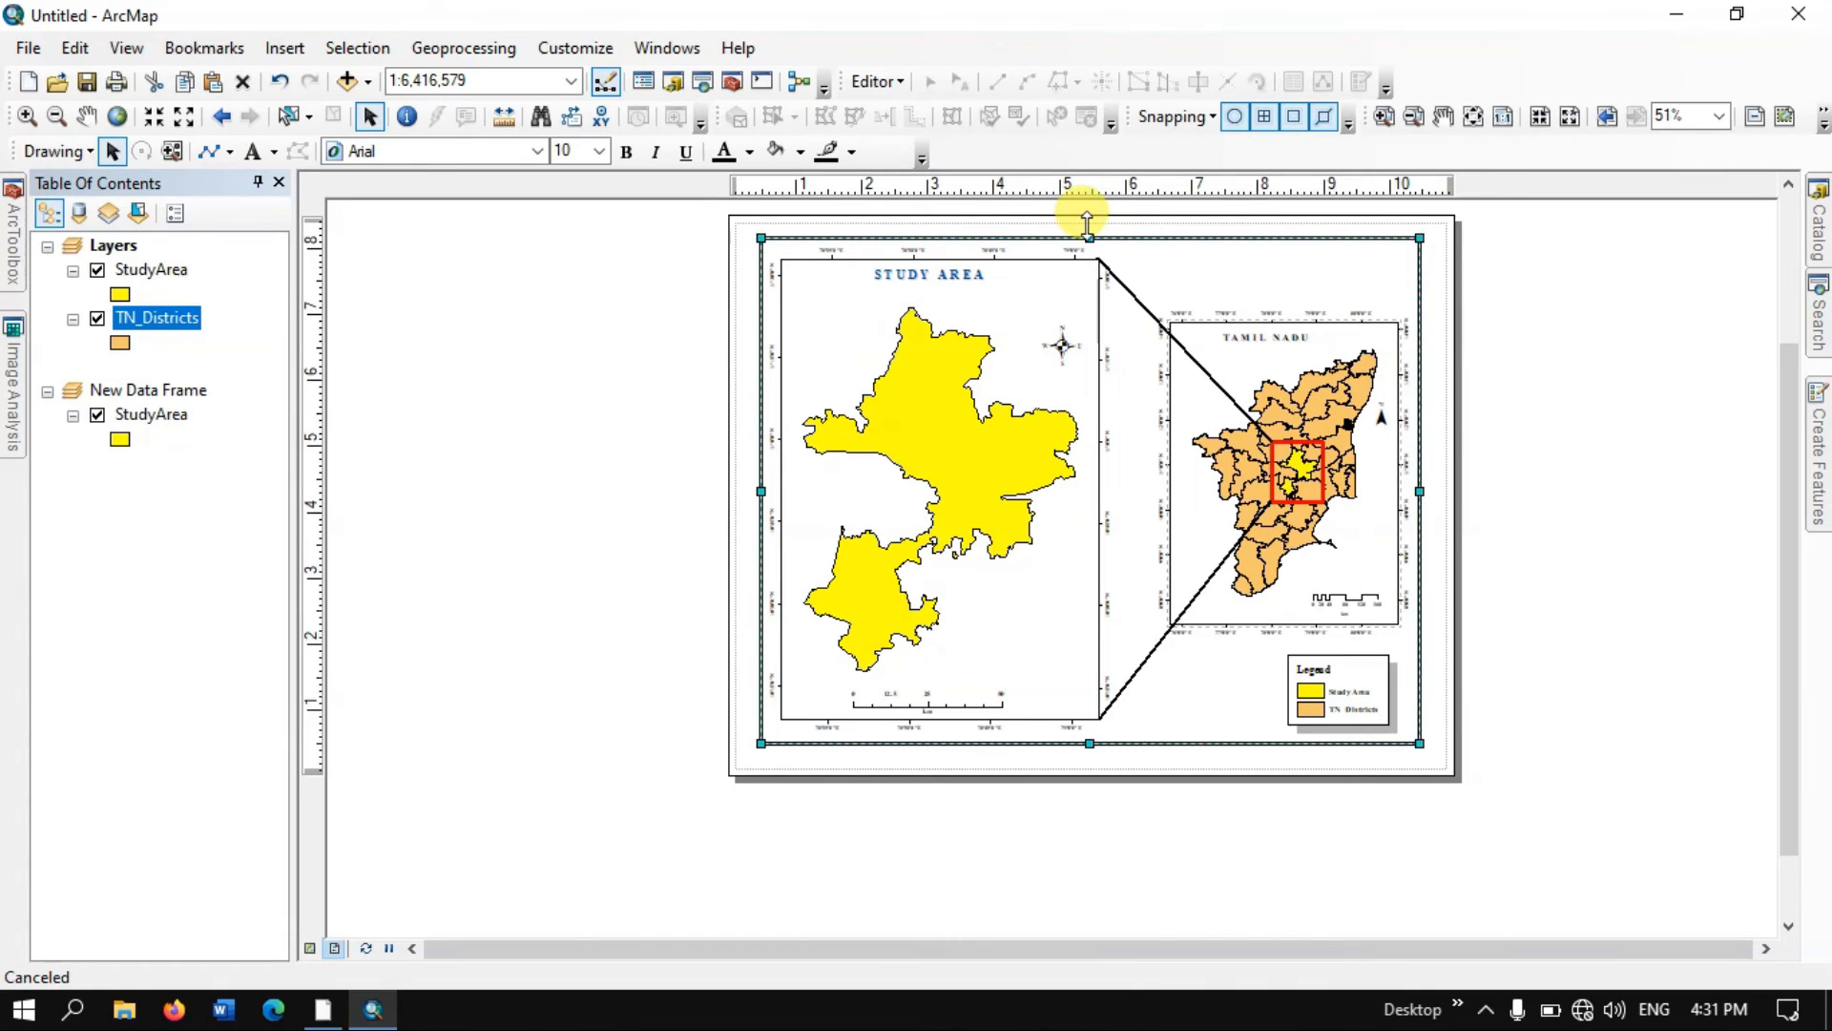
left_click_drag(761, 482, 760, 481)
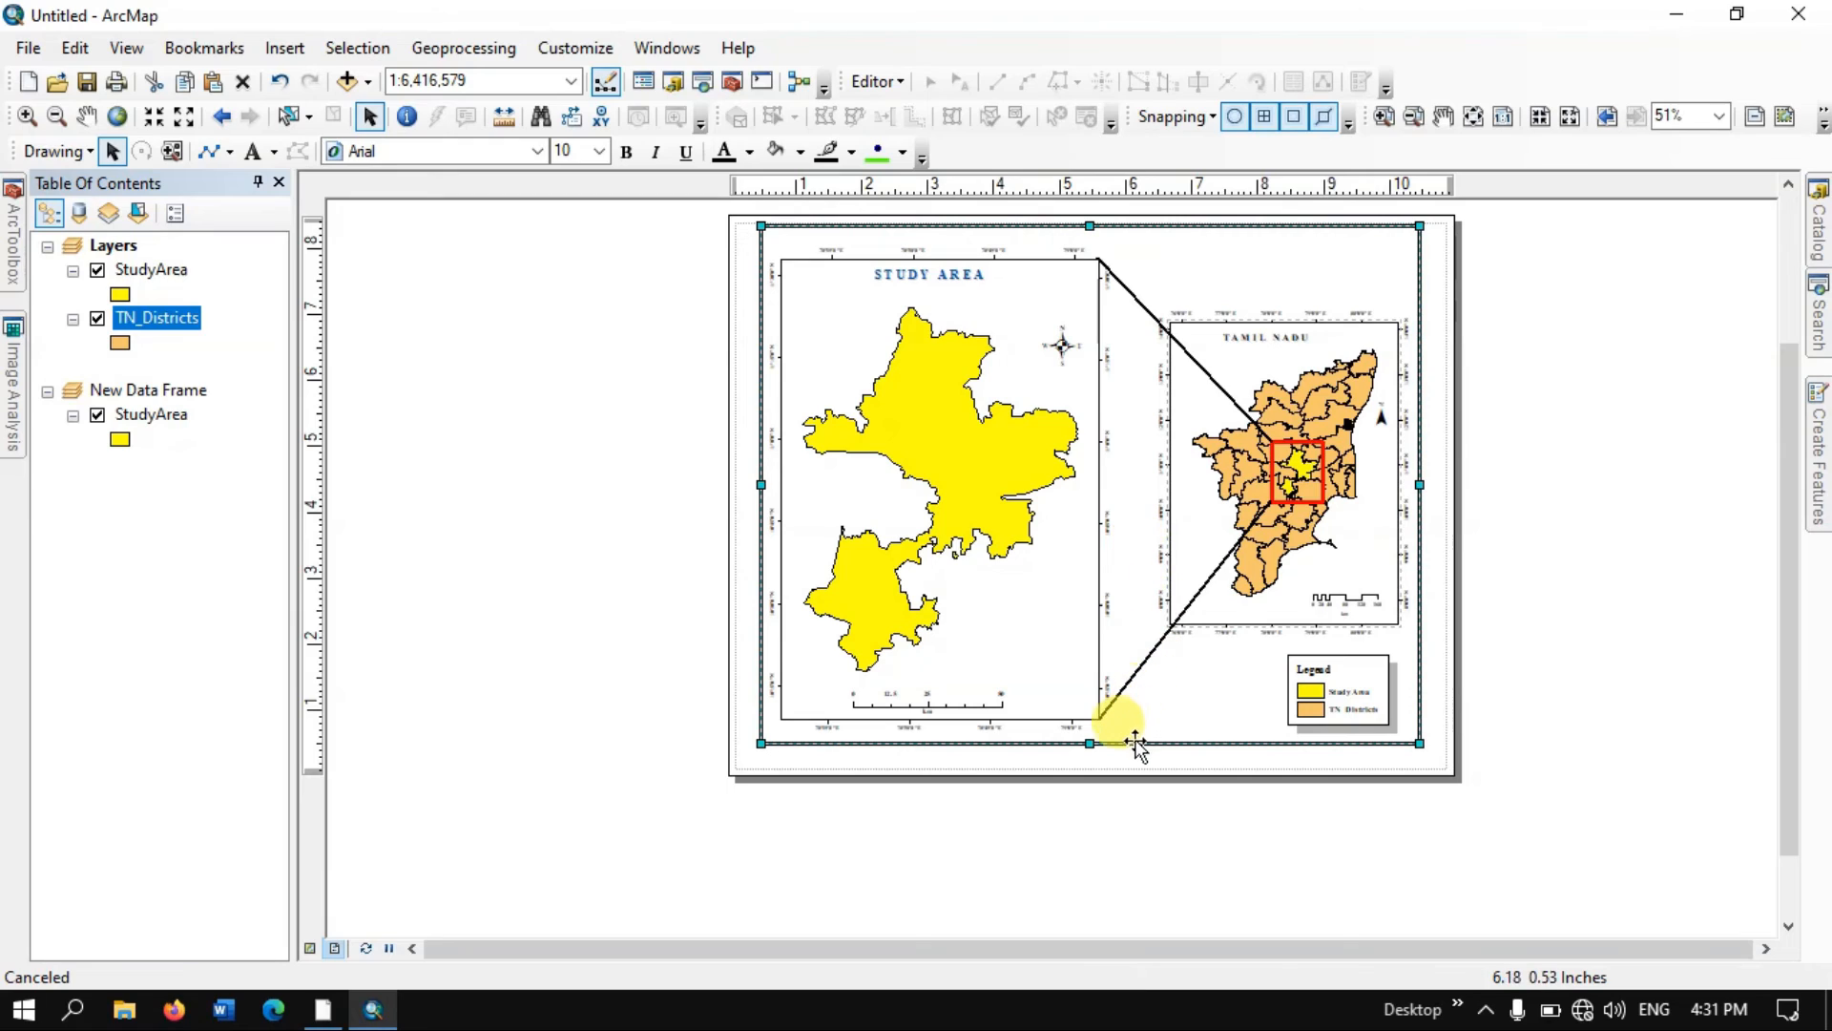
left_click_drag(1092, 743, 1095, 746)
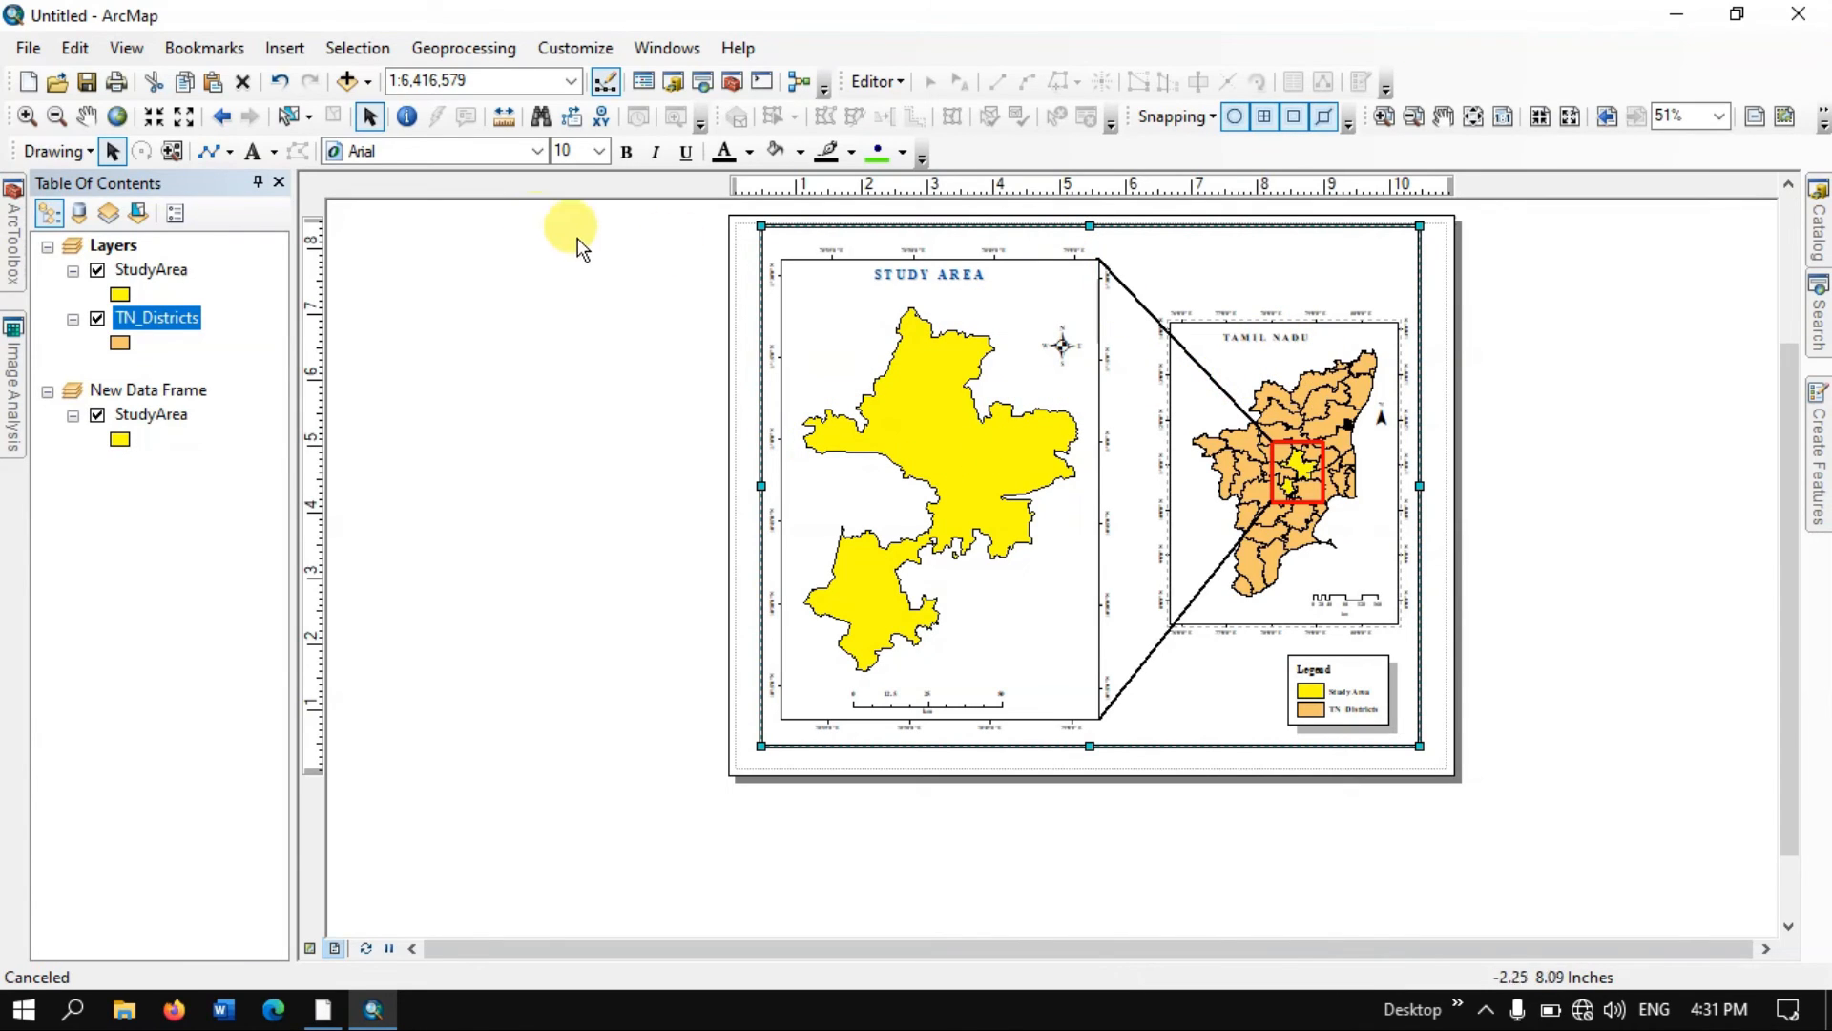
- Export the map layout as a 500 dpi JPEG named StudyArea in the BSV folder, replacing the existing file
left_click(29, 55)
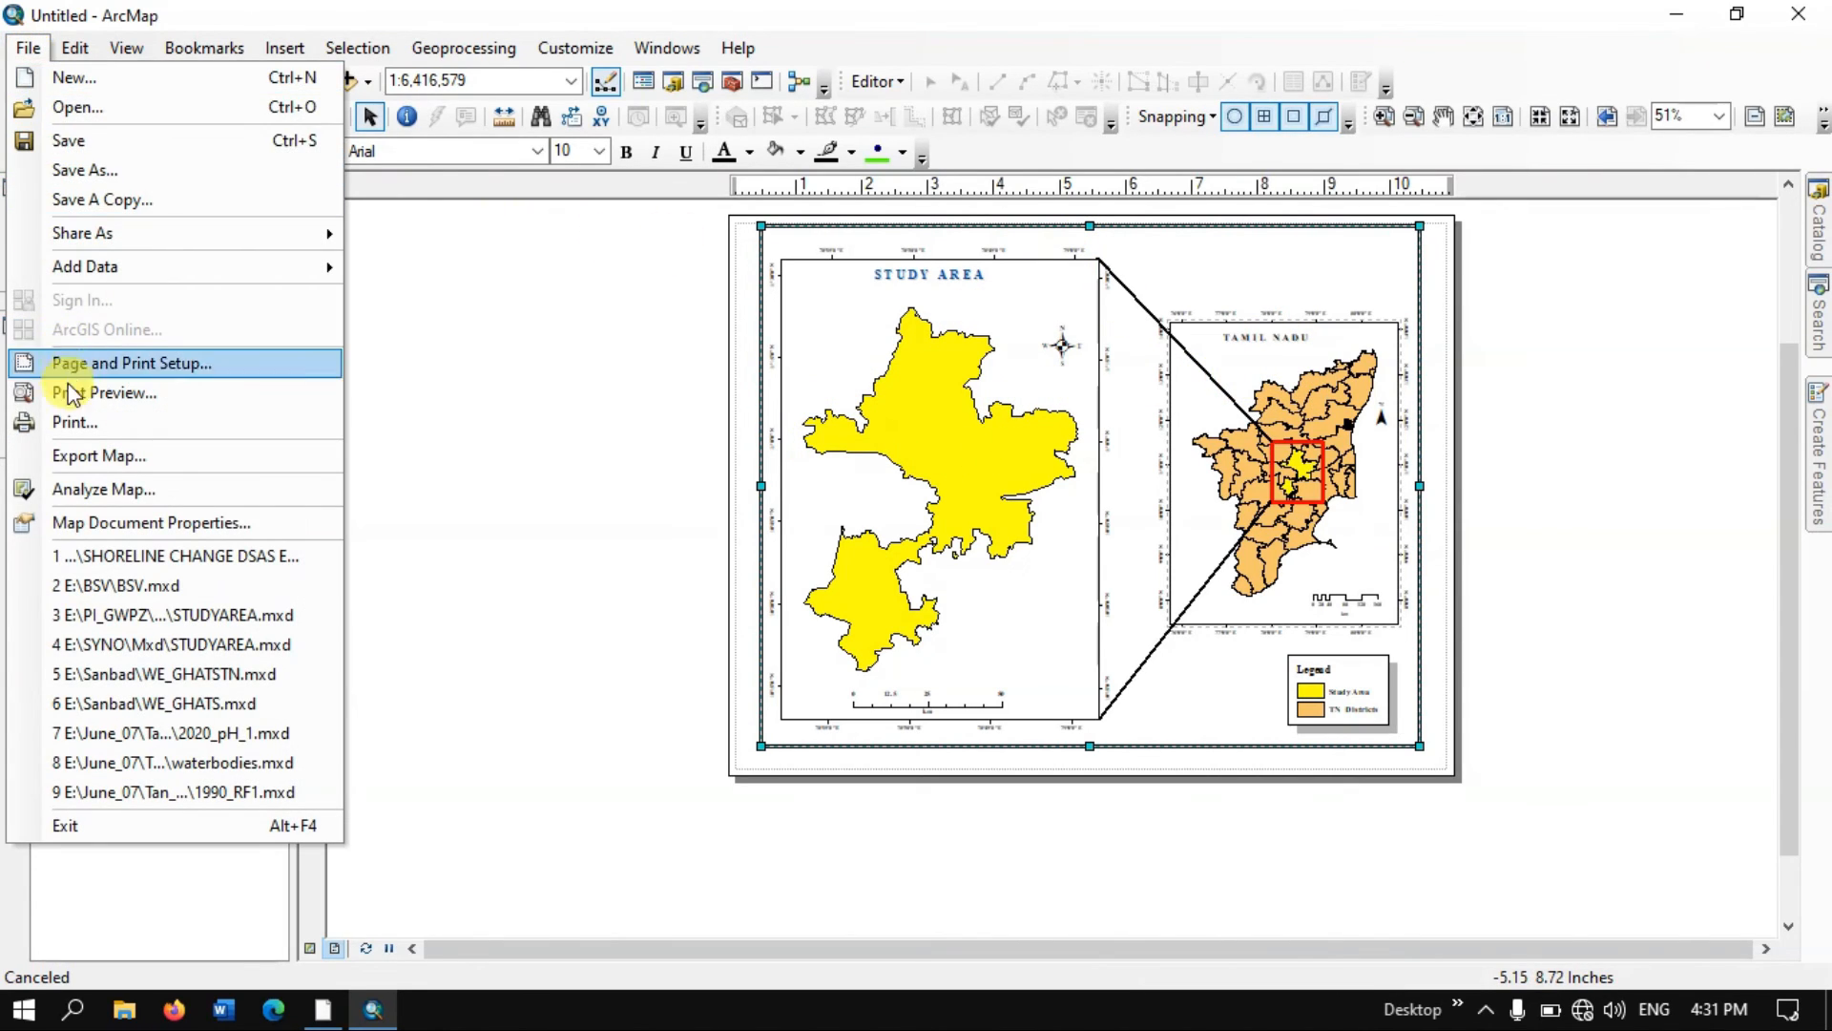
left_click(84, 463)
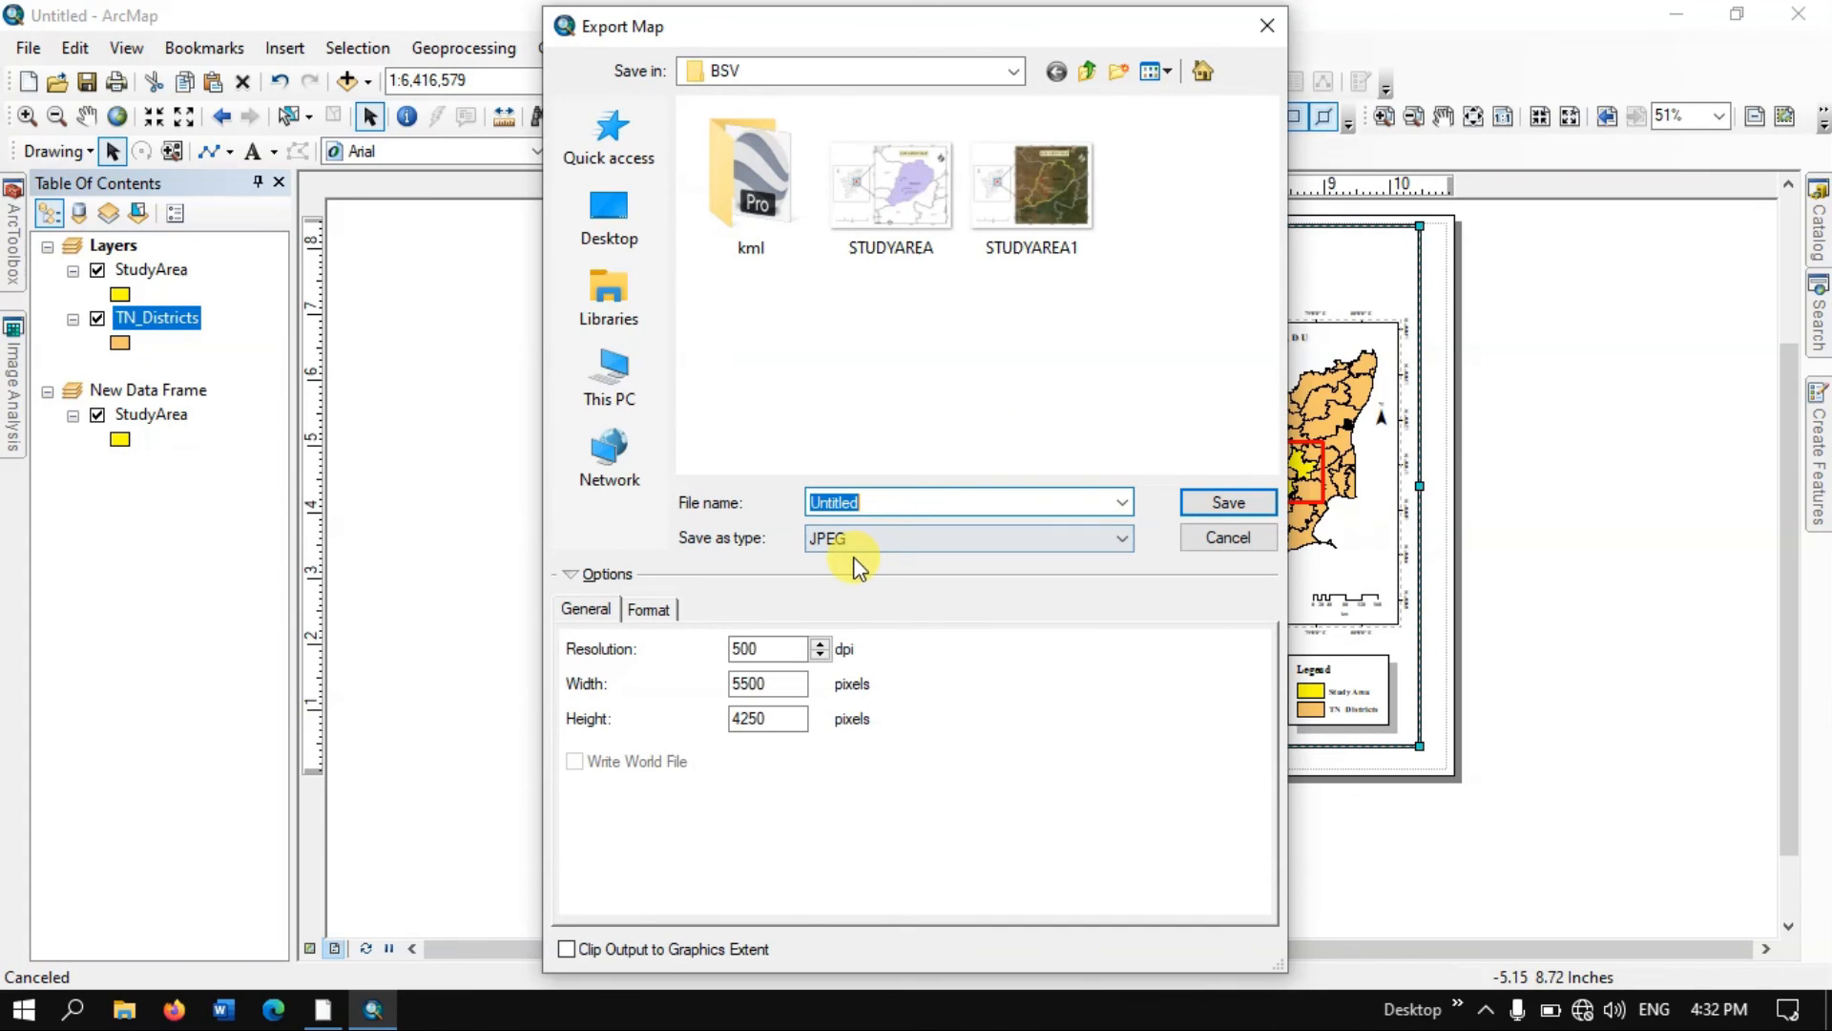
left_click_drag(861, 503, 800, 503)
type("StudyArea")
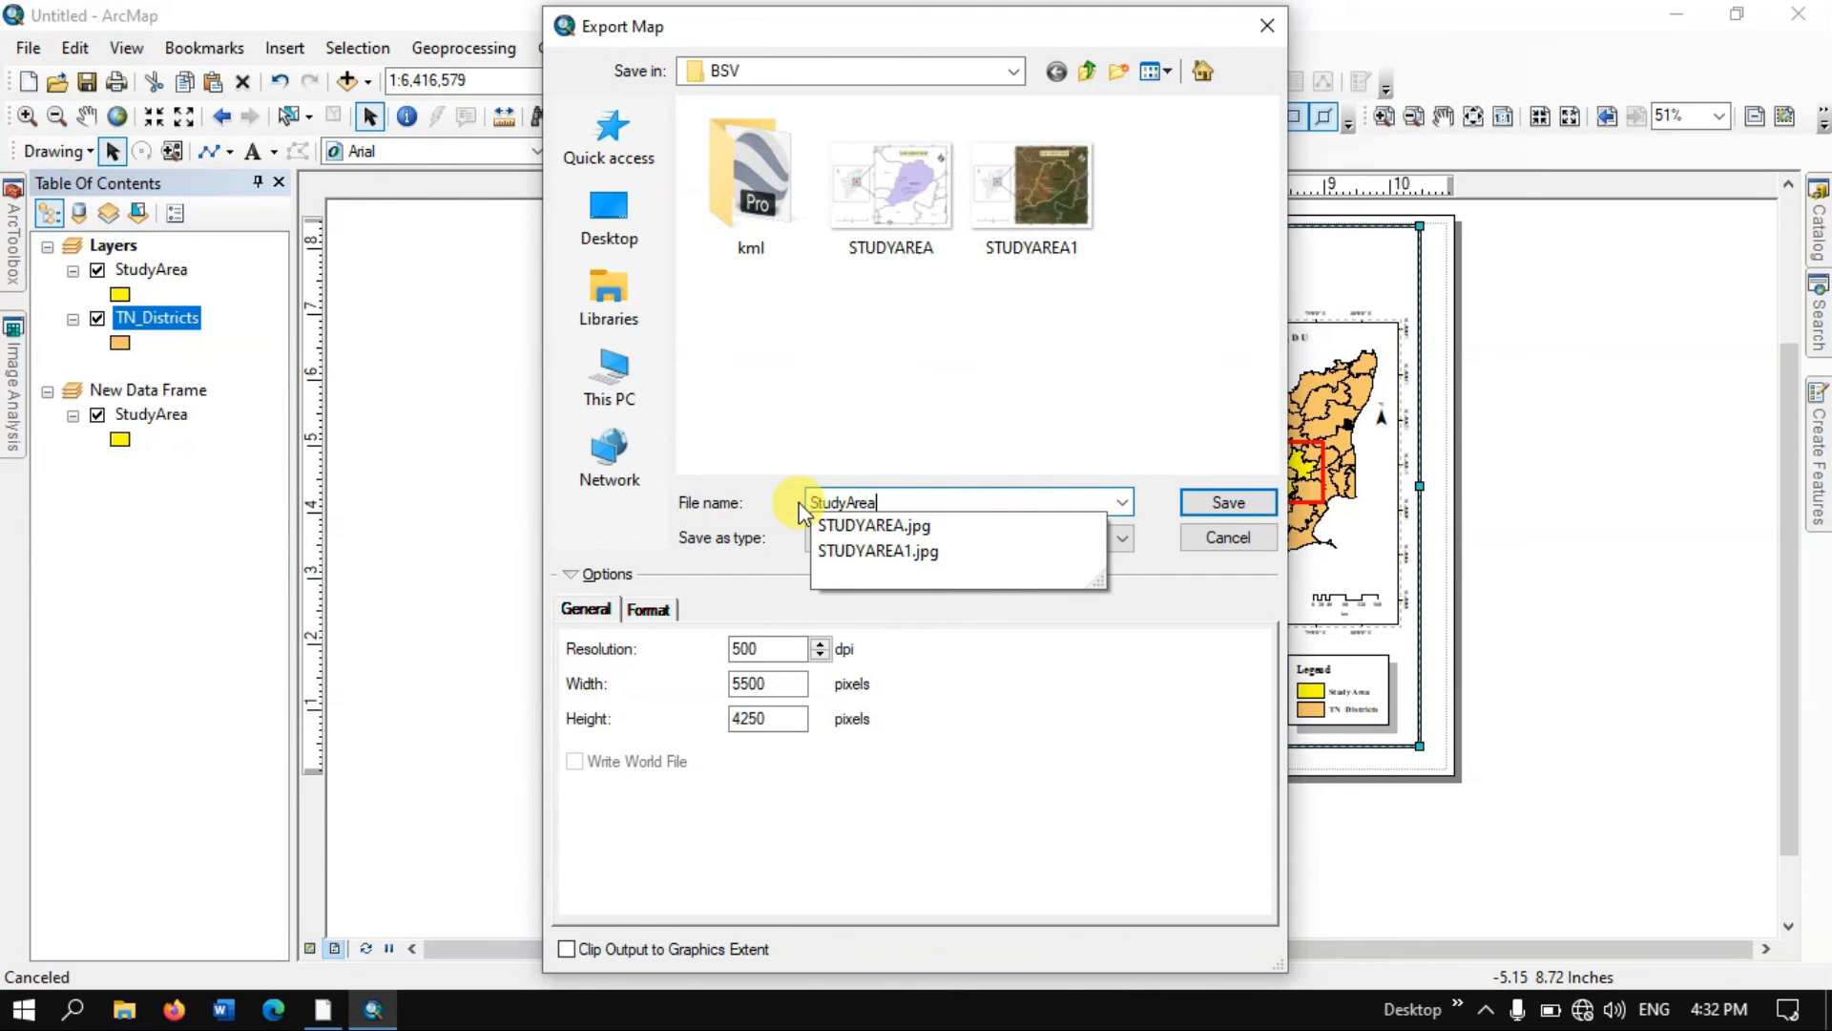
left_click(1240, 502)
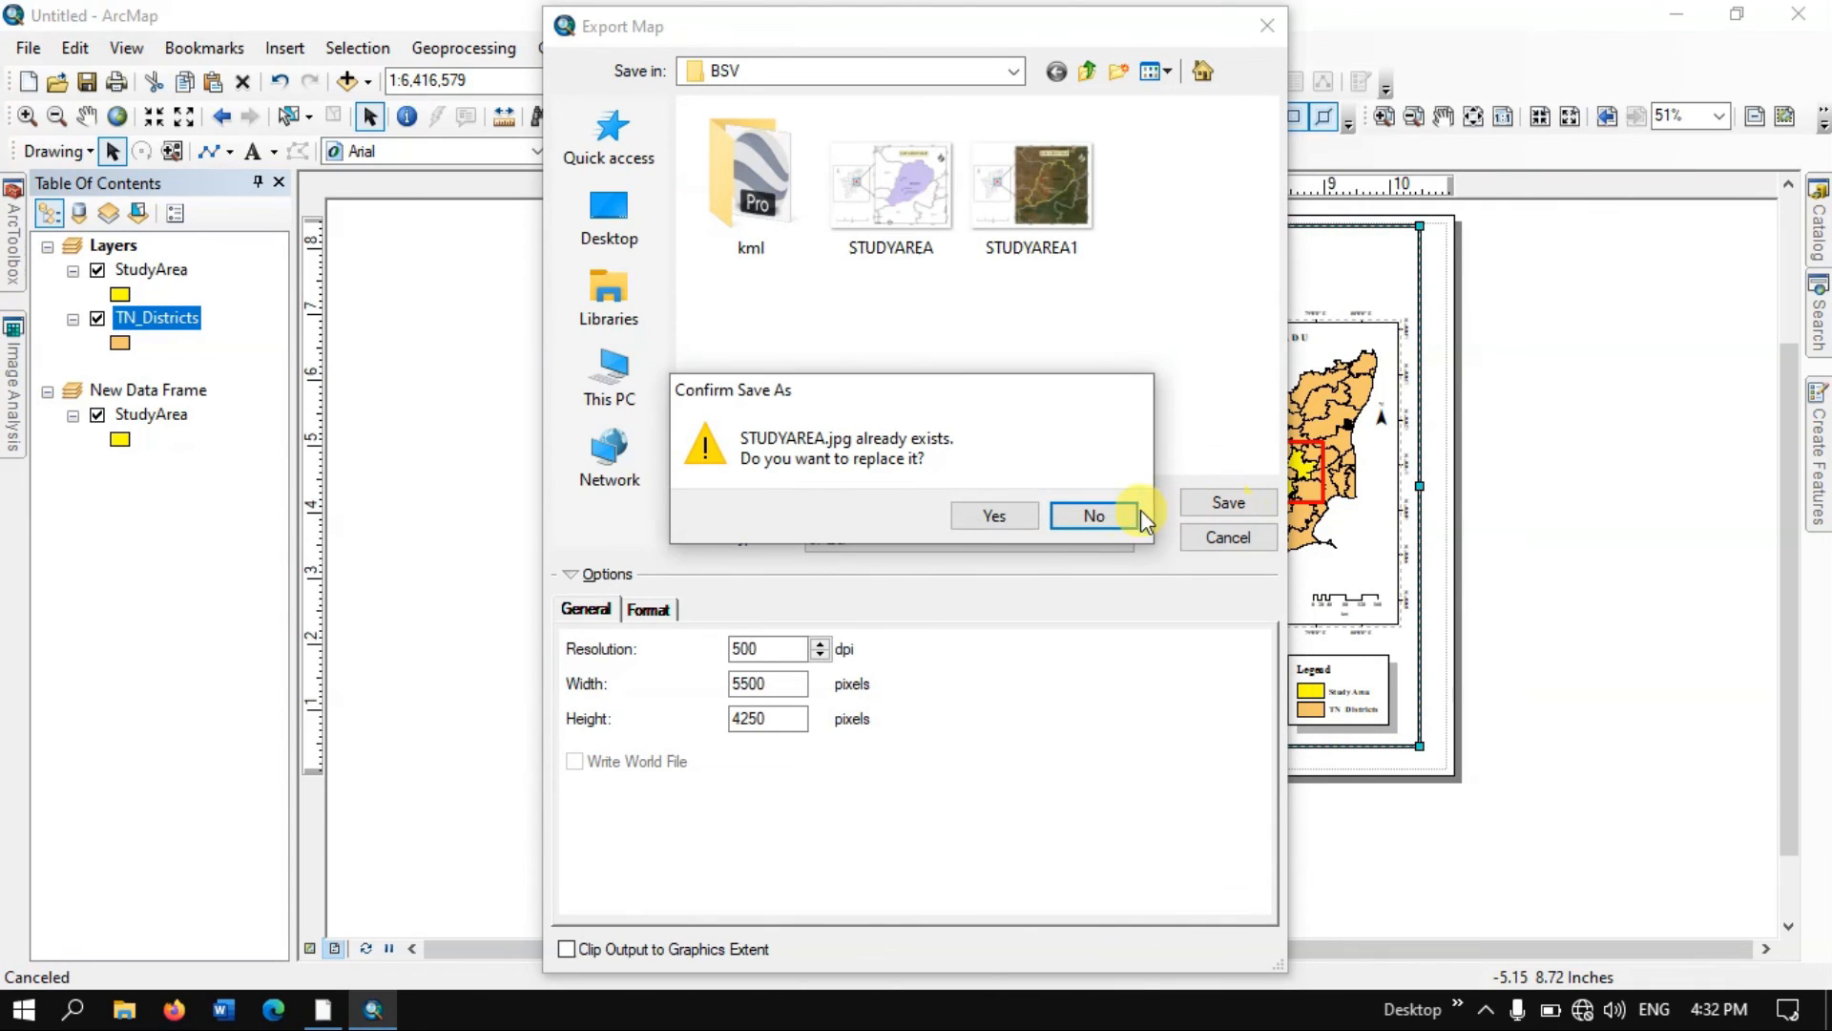
left_click(997, 516)
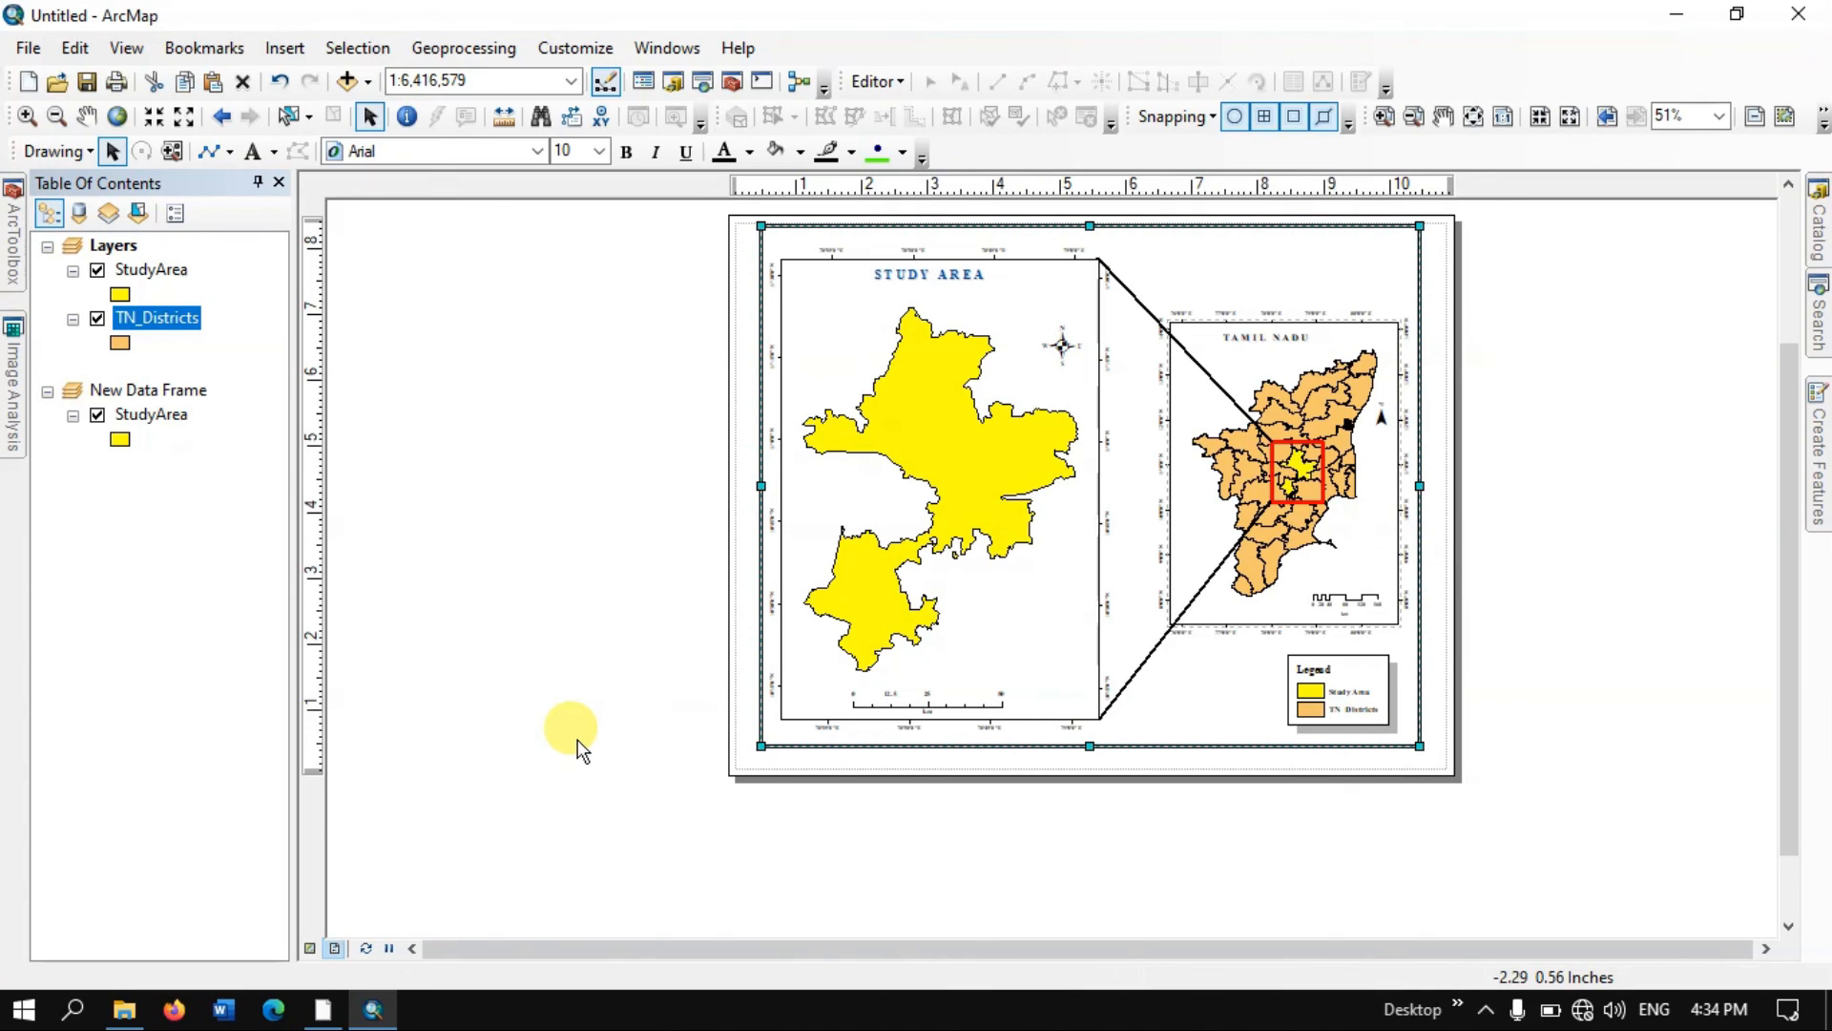
- Switch to File Explorer and open the exported STUDYAREA image from the BSV folder to view it
left_click(141, 1014)
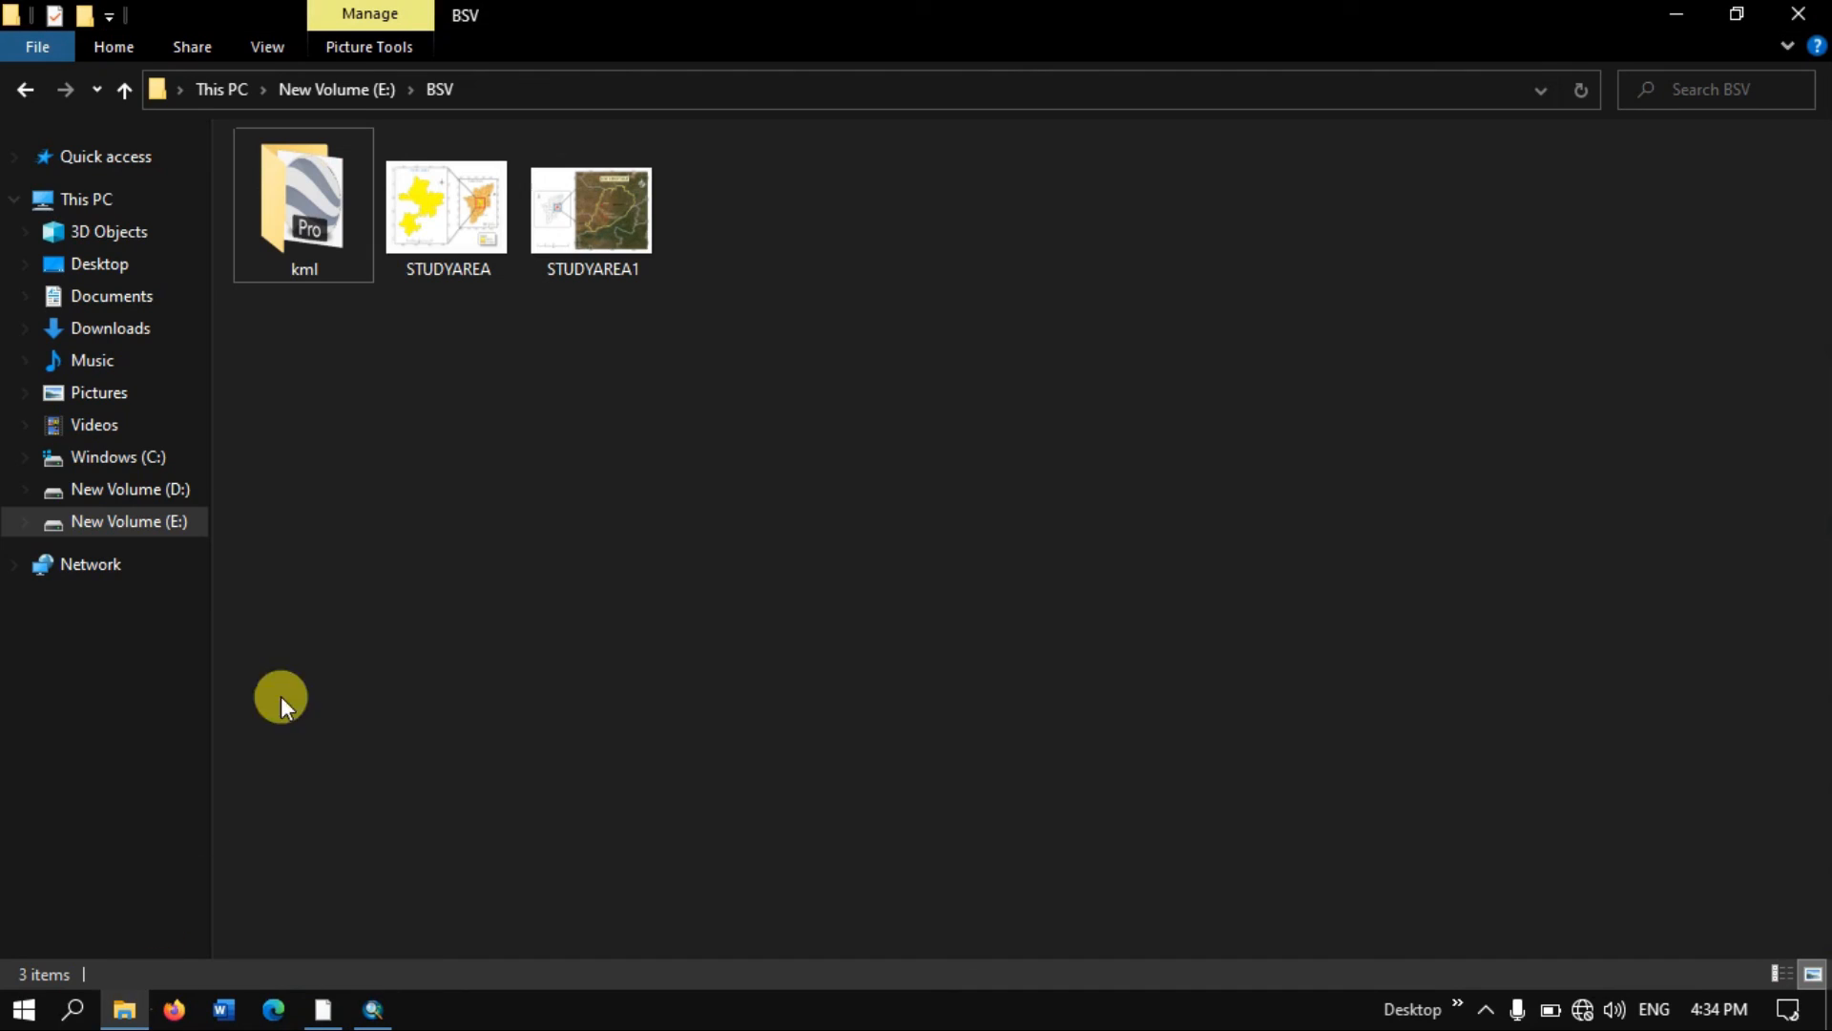
double_click(444, 241)
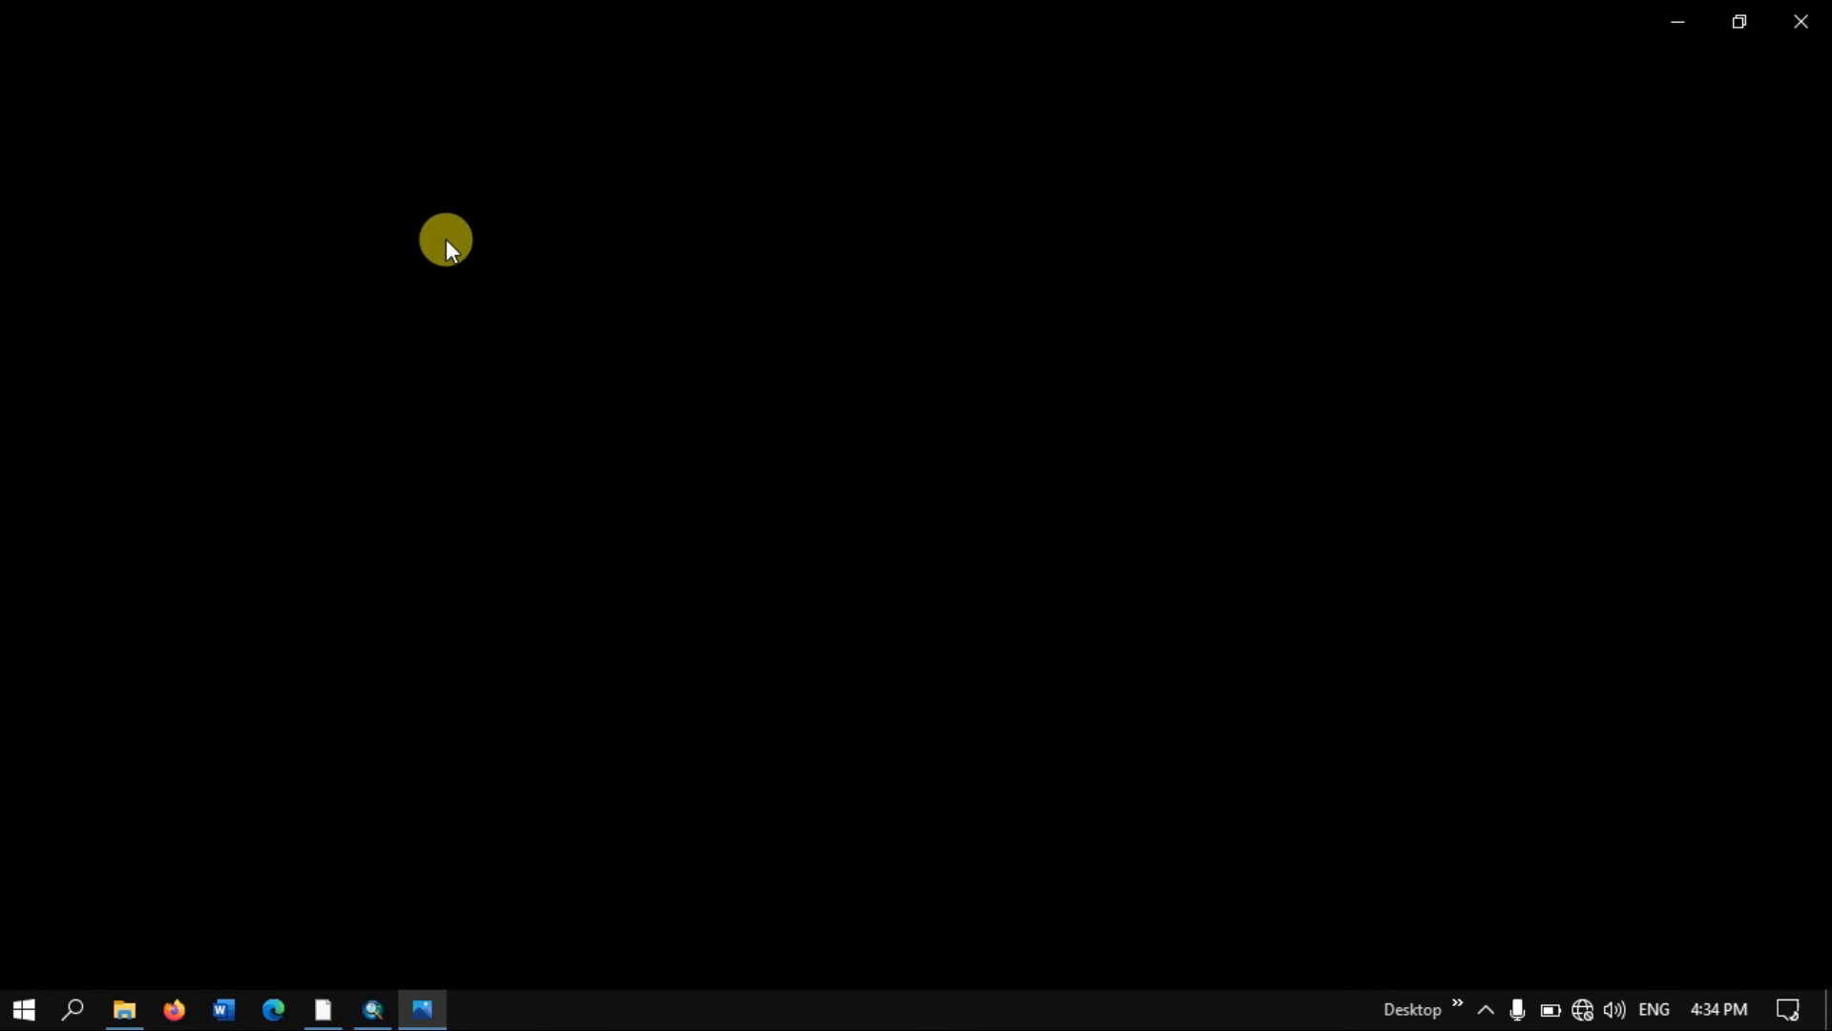